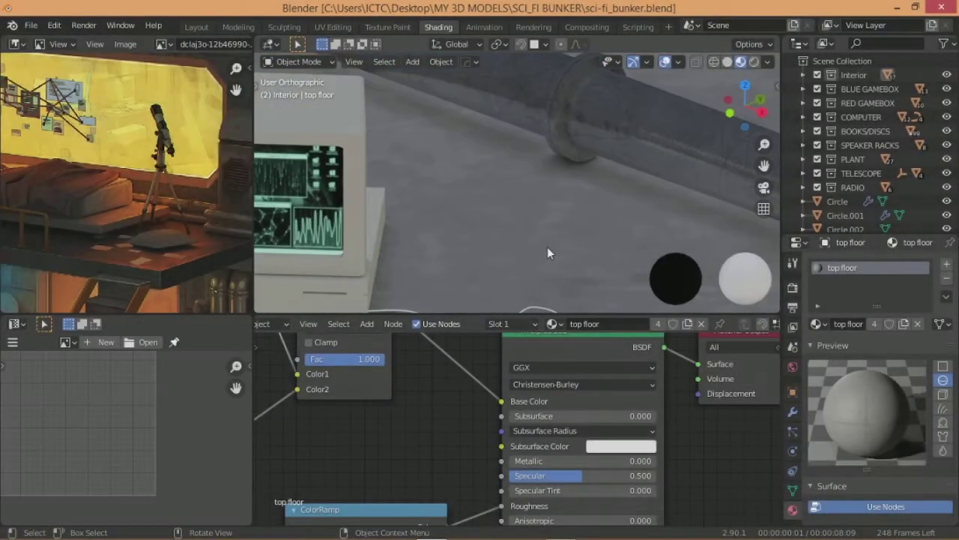
# Step: Select the mouse body (Cube.013) and assign it the computer_white Plastic material, found by searching 'comp'
pyautogui.scroll(3, 556, 151)
pyautogui.keyDown('shift'); pyautogui.moveTo(570, 176); pyautogui.dragTo(509, 191, button='middle'); pyautogui.keyUp('shift')
pyautogui.click(508, 190)
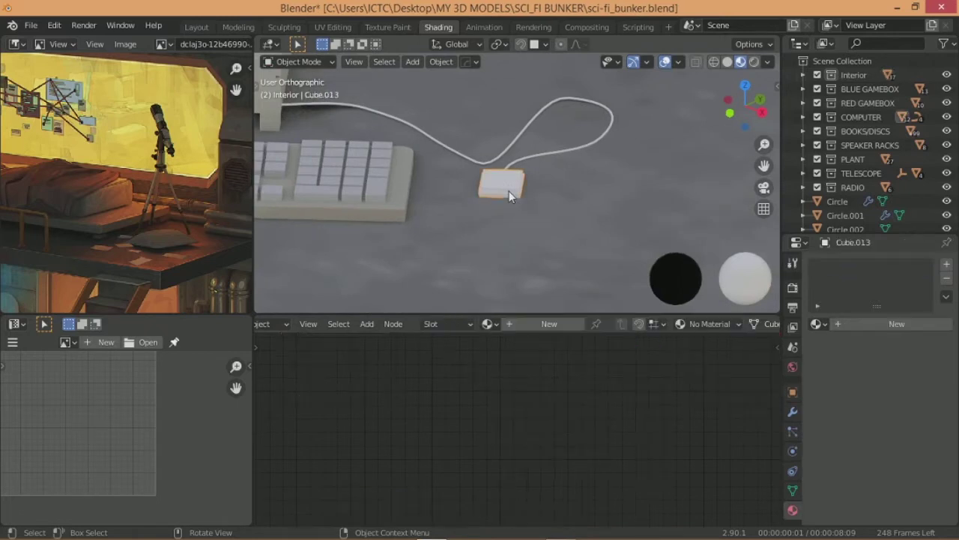
pyautogui.scroll(-3, 196, 212)
pyautogui.scroll(5, 194, 212)
pyautogui.scroll(3, 193, 212)
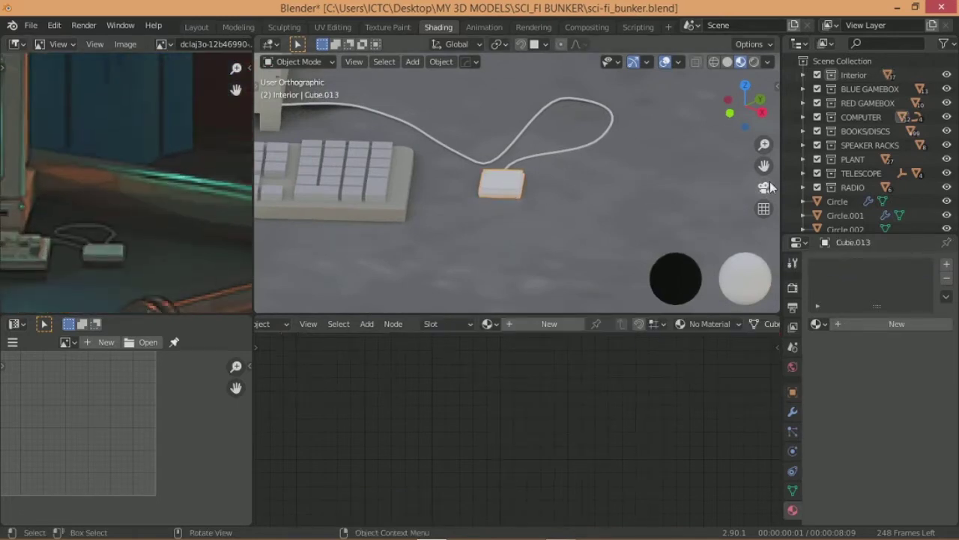
pyautogui.click(817, 324)
pyautogui.write('comp')
pyautogui.click(755, 410)
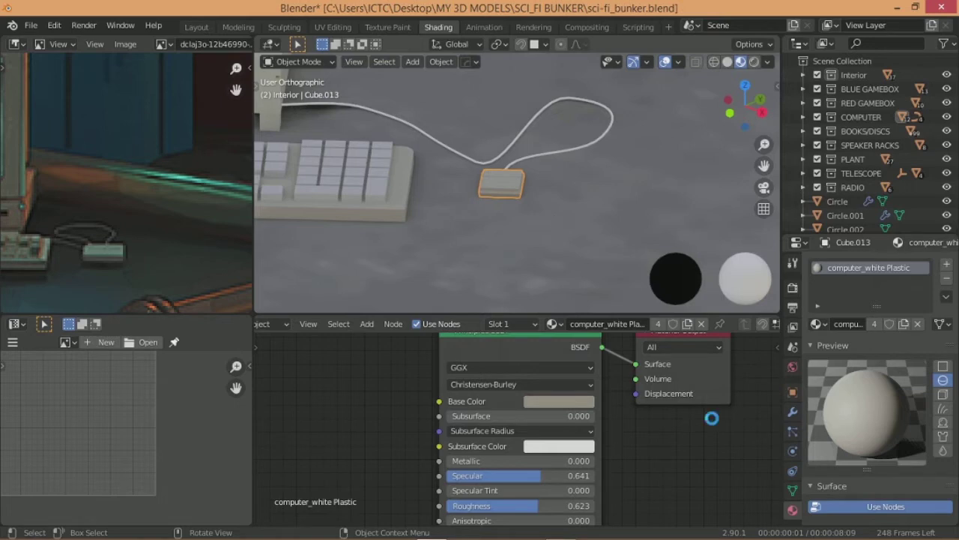
pyautogui.scroll(-3, 639, 189)
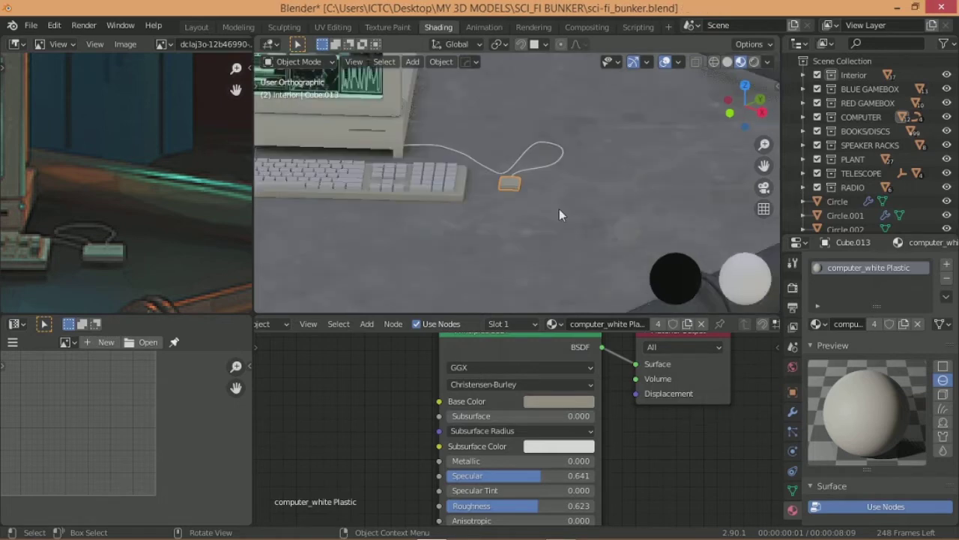
pyautogui.scroll(-5, 526, 224)
pyautogui.scroll(3, 527, 223)
pyautogui.scroll(3, 526, 223)
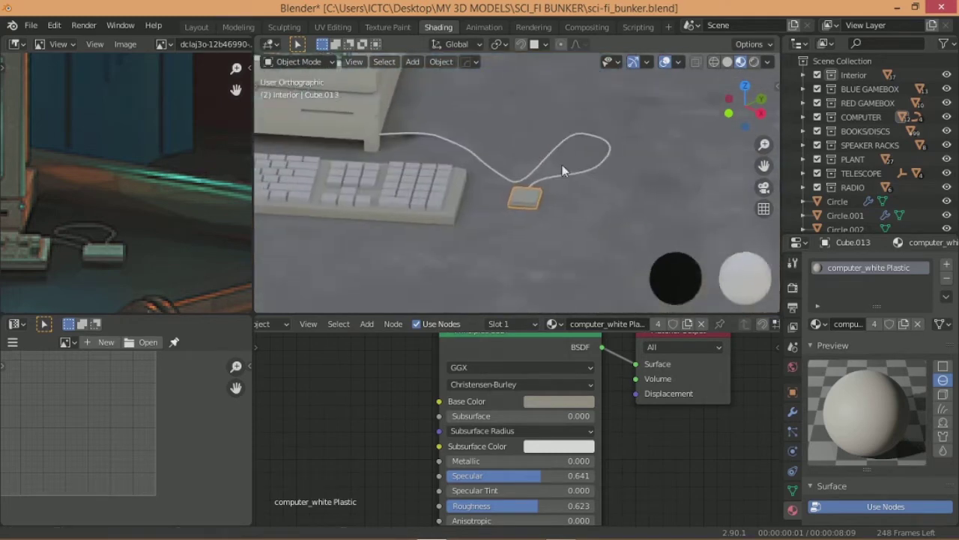
pyautogui.scroll(3, 545, 167)
# Step: Select the mouse wire and convert it from a curve to a mesh
pyautogui.click(603, 213)
pyautogui.scroll(-3, 605, 212)
pyautogui.scroll(3, 605, 211)
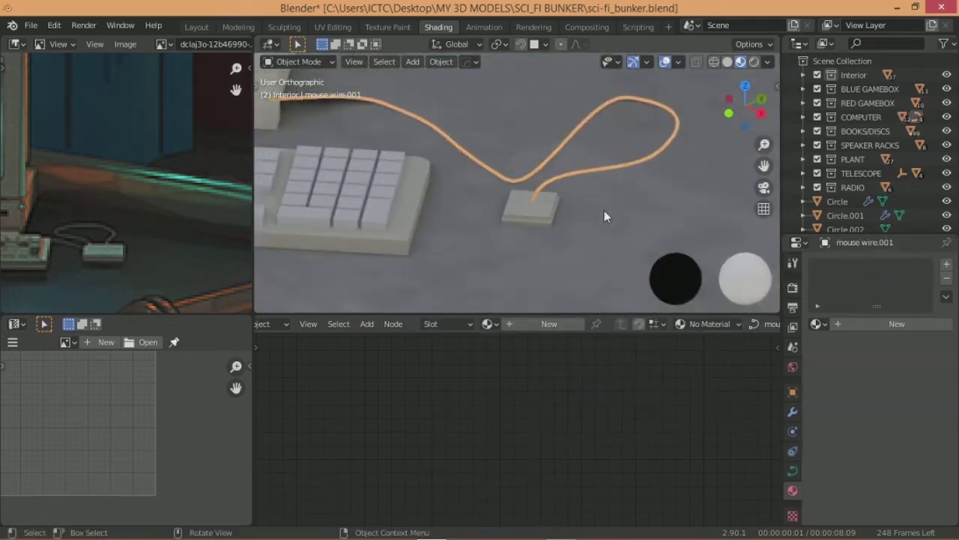
pyautogui.scroll(2, 571, 228)
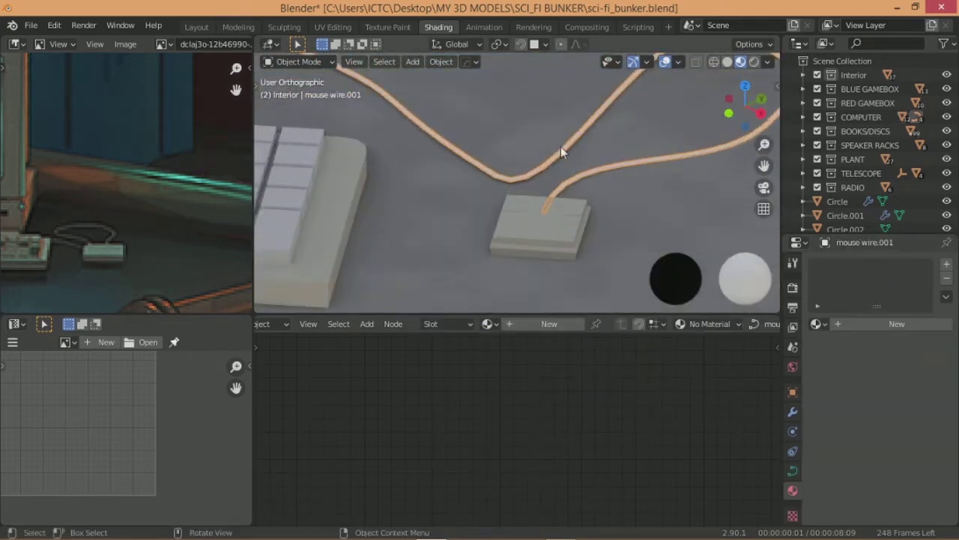
pyautogui.rightClick(561, 146)
pyautogui.click(548, 220)
# Step: In Edit Mode with edge select, frame the wire's edges near the mouse box
pyautogui.press('Tab')
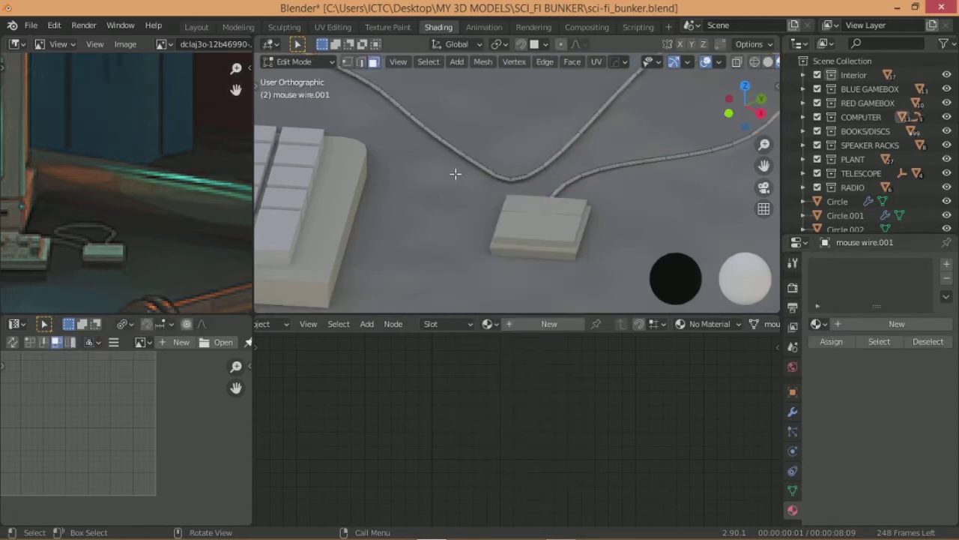
pyautogui.scroll(3, 556, 241)
pyautogui.keyDown('shift'); pyautogui.moveTo(536, 198); pyautogui.dragTo(540, 169, button='middle'); pyautogui.keyUp('shift')
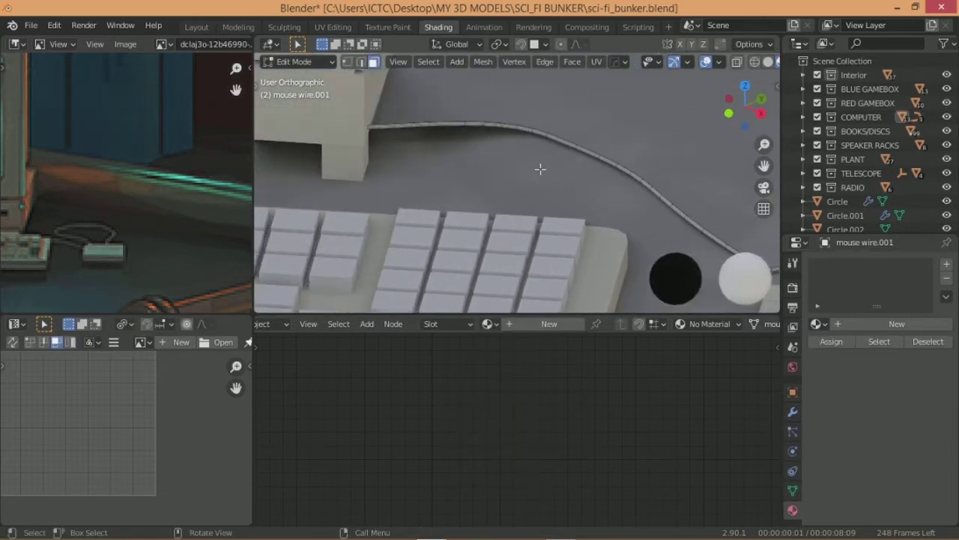
pyautogui.click(363, 63)
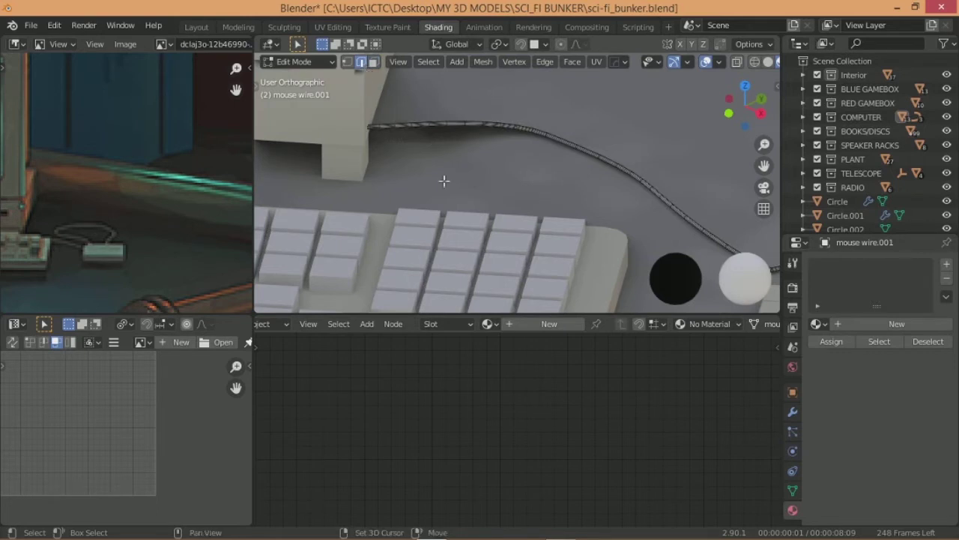
pyautogui.scroll(2, 444, 181)
pyautogui.moveTo(450, 185); pyautogui.dragTo(478, 182, button='middle')
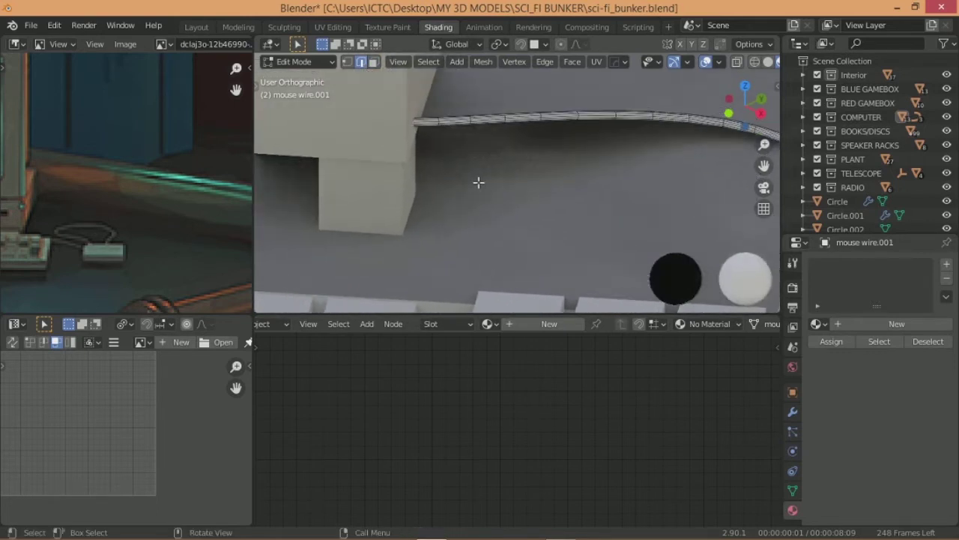
pyautogui.scroll(2, 452, 143)
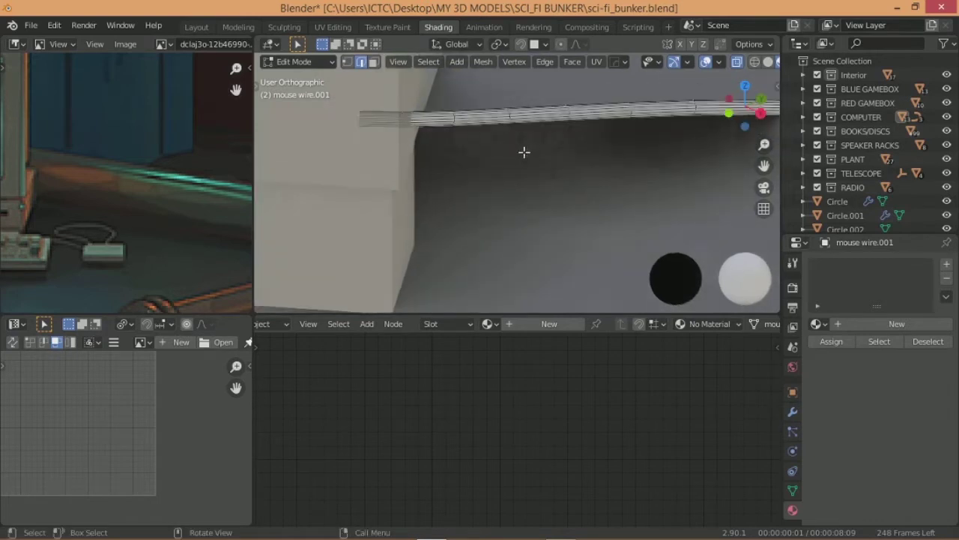
pyautogui.scroll(-2, 523, 152)
pyautogui.scroll(-2, 487, 144)
pyautogui.moveTo(400, 96); pyautogui.dragTo(487, 174, button='middle')
pyautogui.scroll(2, 487, 173)
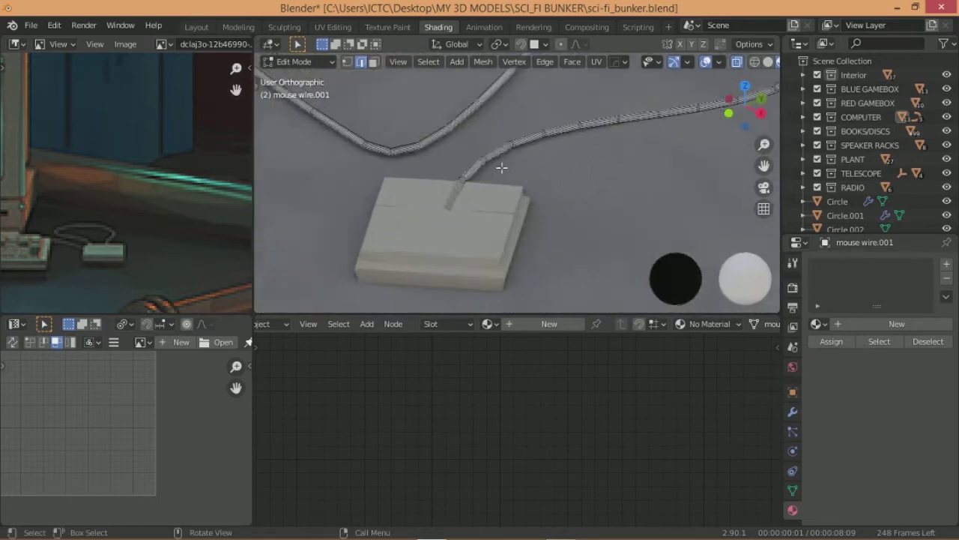
pyautogui.scroll(3, 502, 165)
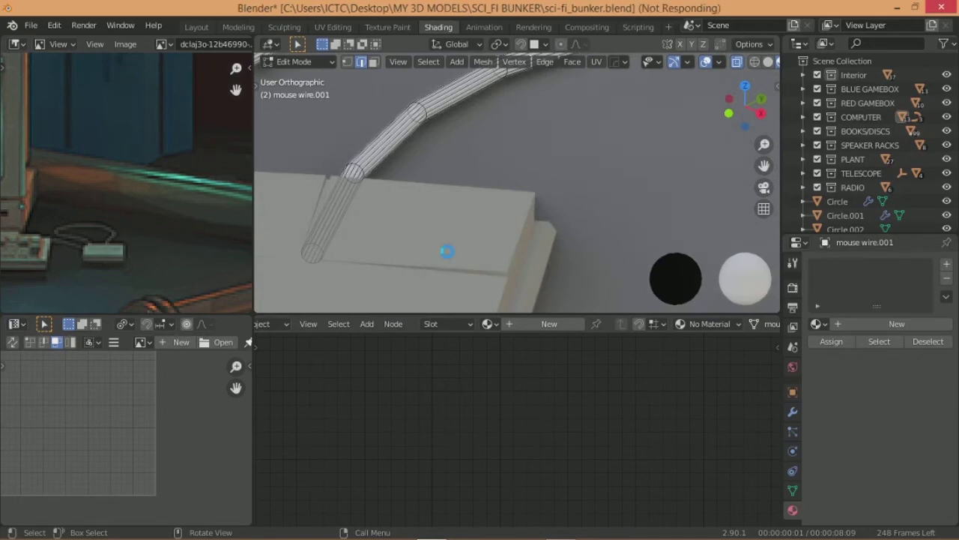
pyautogui.scroll(-5, 447, 200)
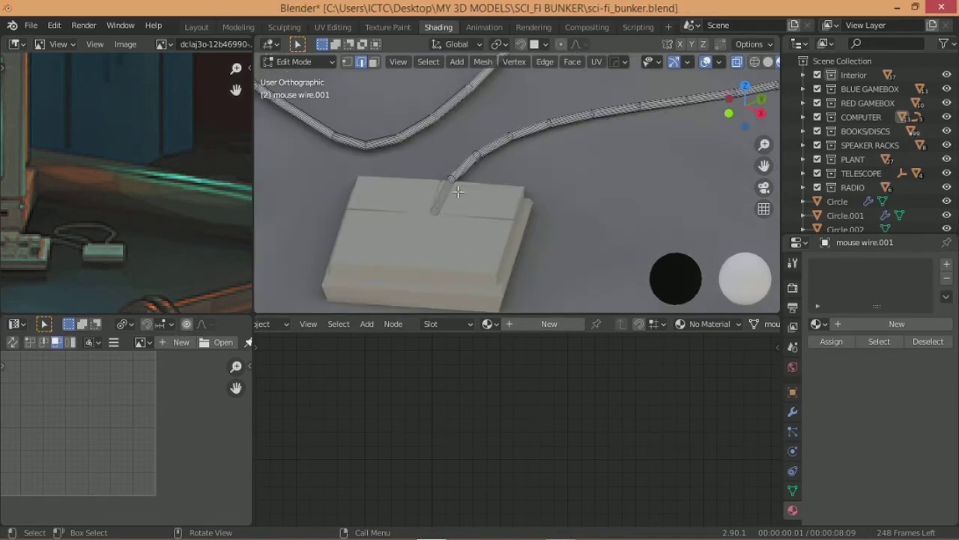
pyautogui.scroll(3, 458, 192)
pyautogui.scroll(2, 450, 202)
pyautogui.scroll(-4, 483, 157)
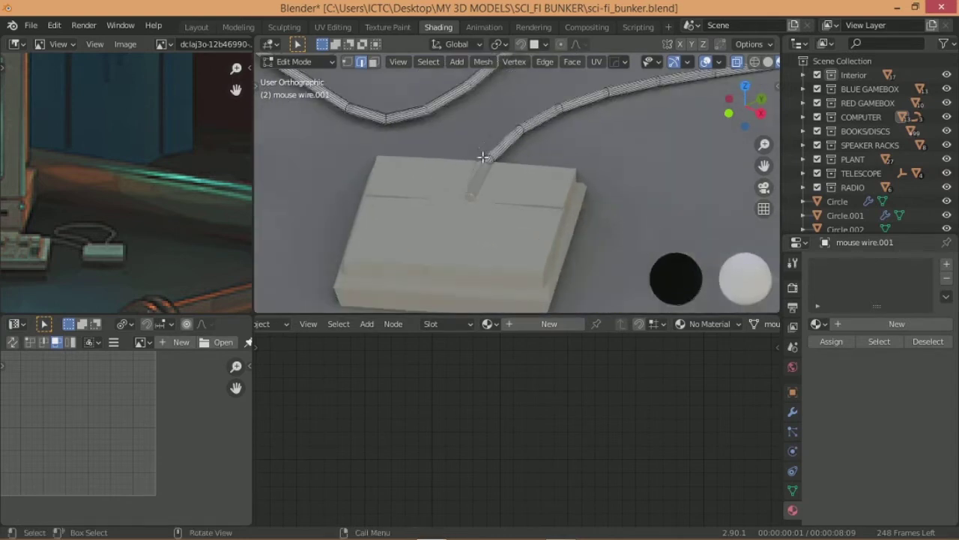
pyautogui.scroll(3, 482, 157)
pyautogui.scroll(-4, 449, 165)
pyautogui.scroll(2, 417, 172)
pyautogui.scroll(3, 437, 145)
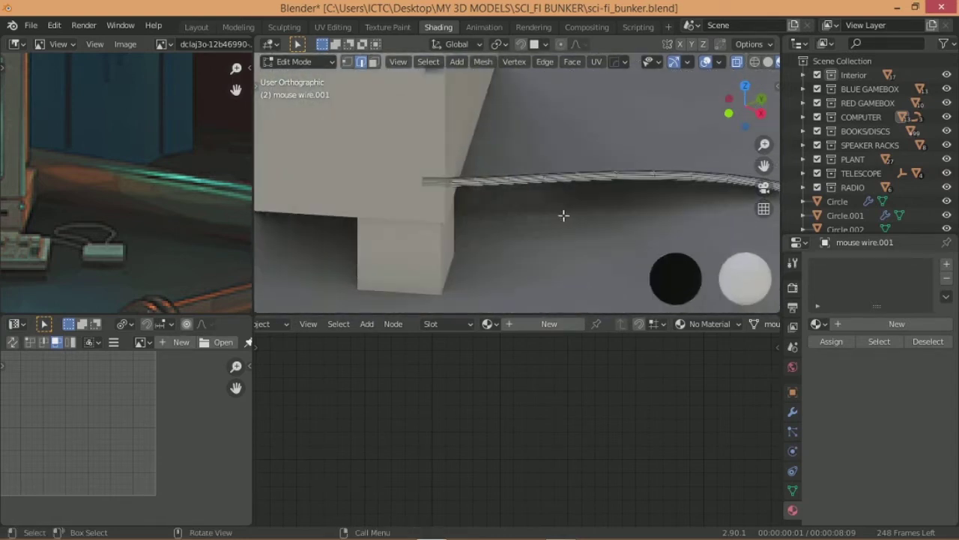
# Step: Mark a seam on the chosen wire edges, then select all and unwrap the UVs
pyautogui.press('u')
pyautogui.click(544, 241)
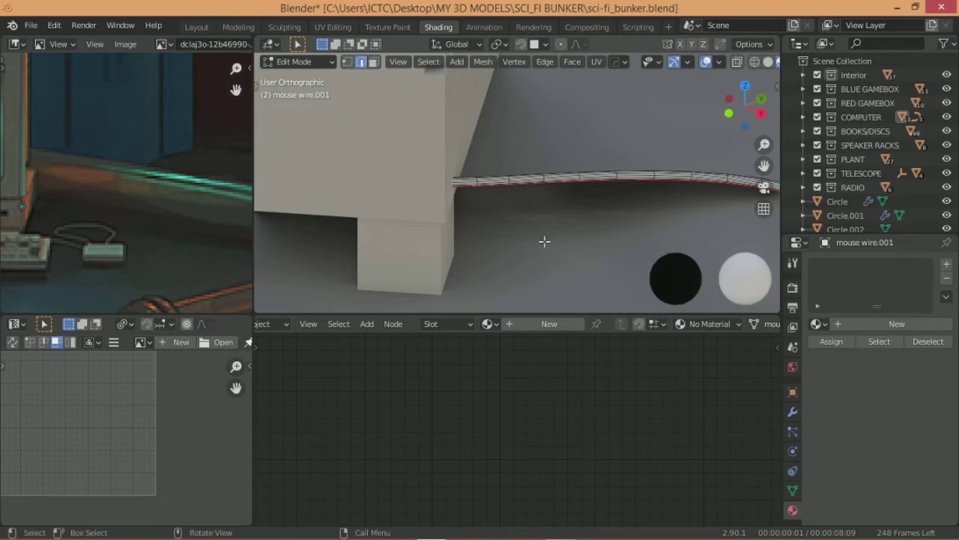
pyautogui.press('a')
pyautogui.press('u')
pyautogui.click(607, 69)
# Step: Back in Object Mode, give the wire the gamebox wires material and rename it 'computer wires'
pyautogui.press('Tab')
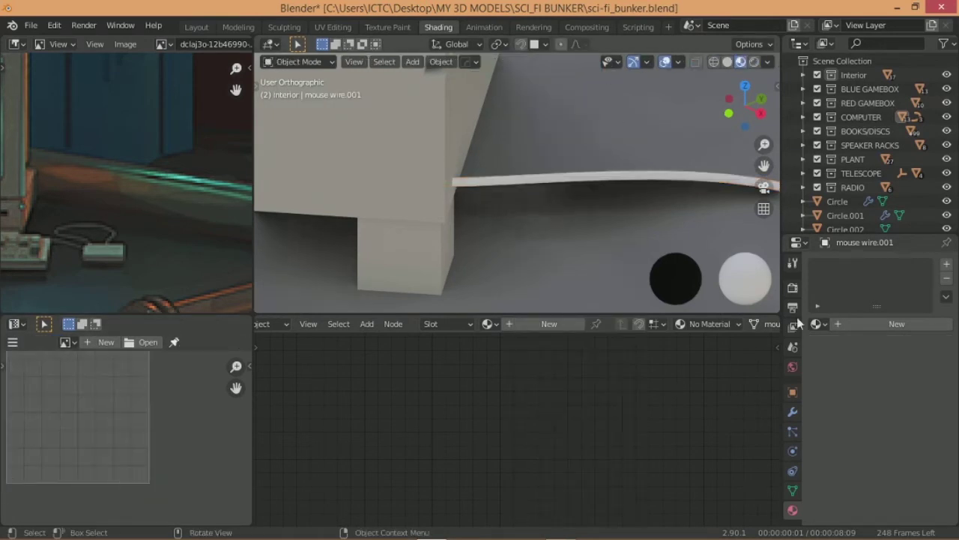
pyautogui.click(815, 323)
pyautogui.write('w')
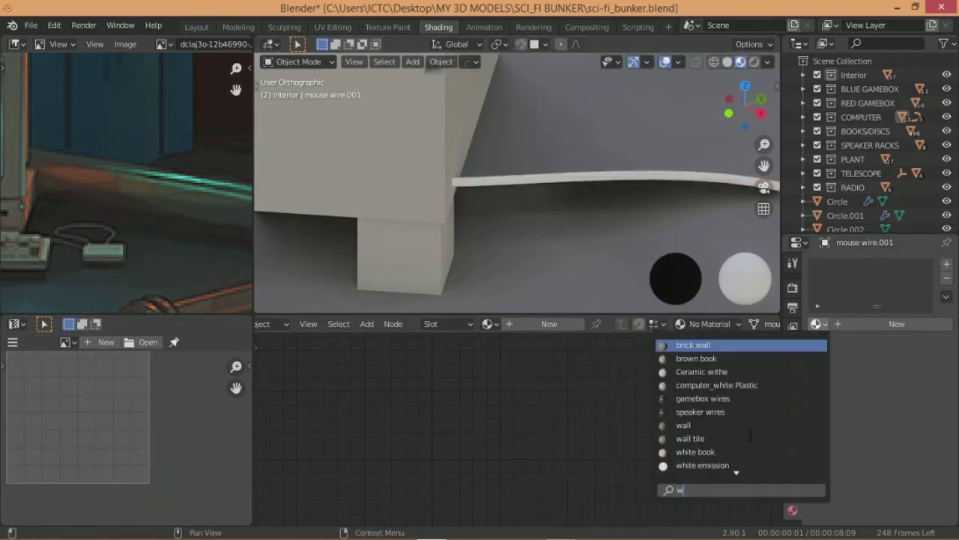
pyautogui.write('ir')
pyautogui.click(692, 350)
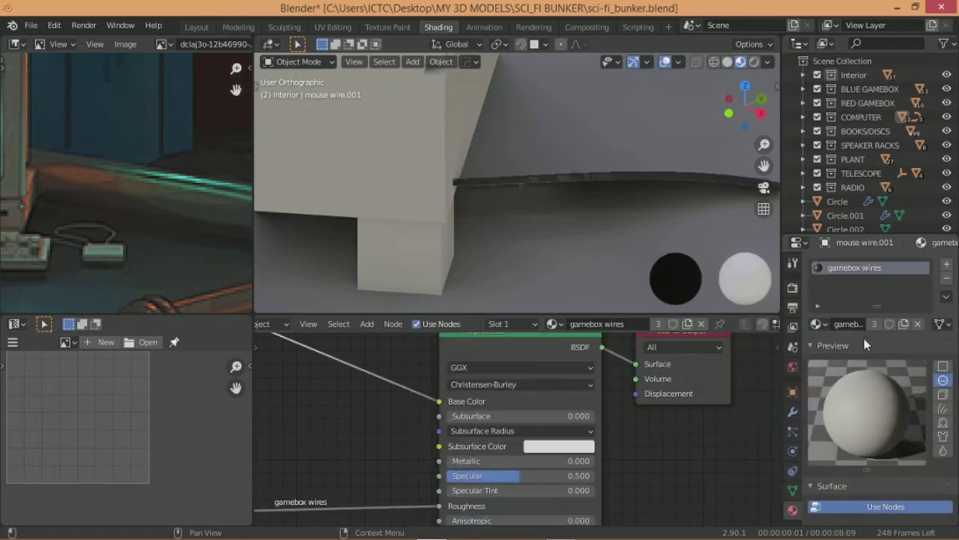
pyautogui.doubleClick(861, 325)
pyautogui.write('computer wir')
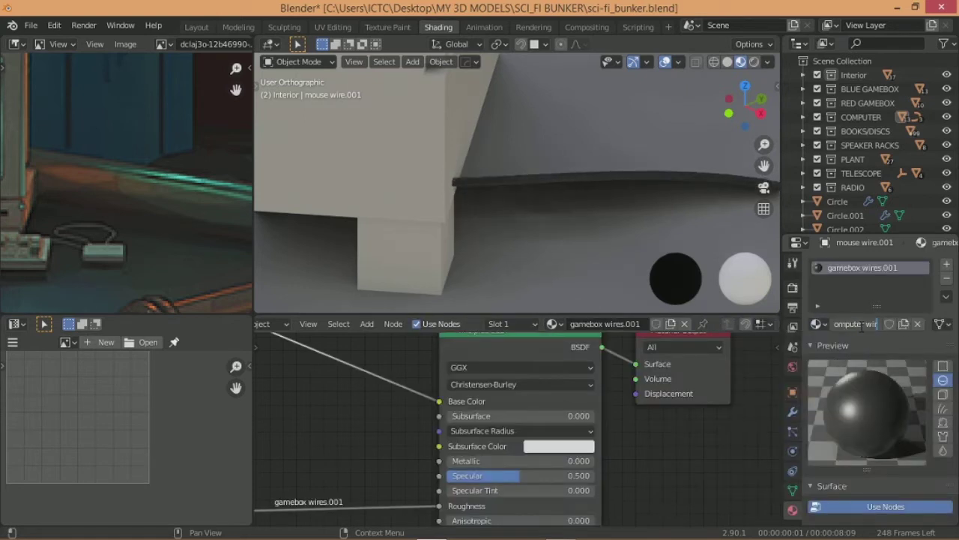
# Step: Inspect the dark wire and edit the image texture's X scale in the node graph
pyautogui.moveTo(537, 185); pyautogui.dragTo(585, 174, button='middle')
pyautogui.moveTo(626, 201)
pyautogui.mouseDown(button='middle')
pyautogui.moveTo(458, 179)
pyautogui.moveTo(454, 228)
pyautogui.moveTo(533, 221)
pyautogui.moveTo(479, 225)
pyautogui.mouseUp(button='middle')
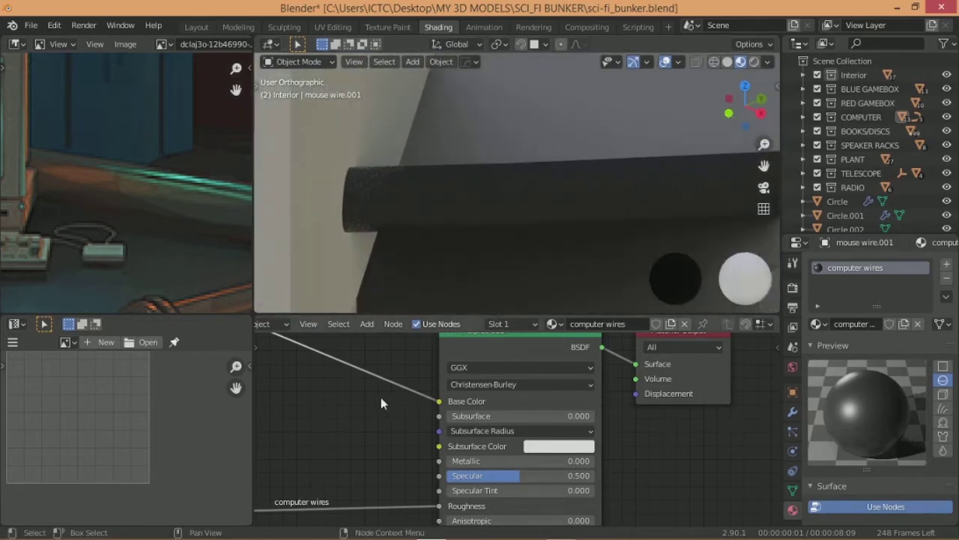
pyautogui.scroll(-3, 381, 397)
pyautogui.scroll(2, 434, 427)
pyautogui.click(460, 433)
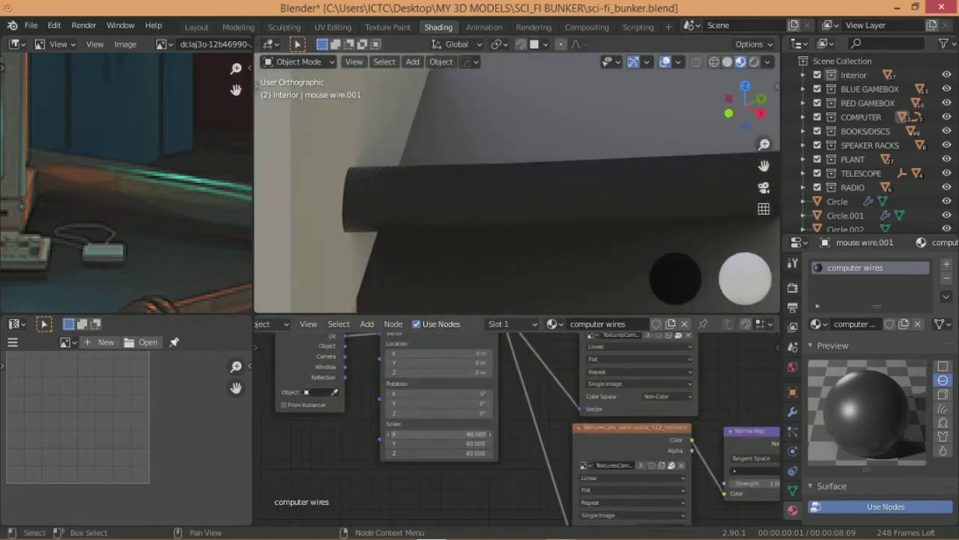
pyautogui.scroll(-3, 466, 435)
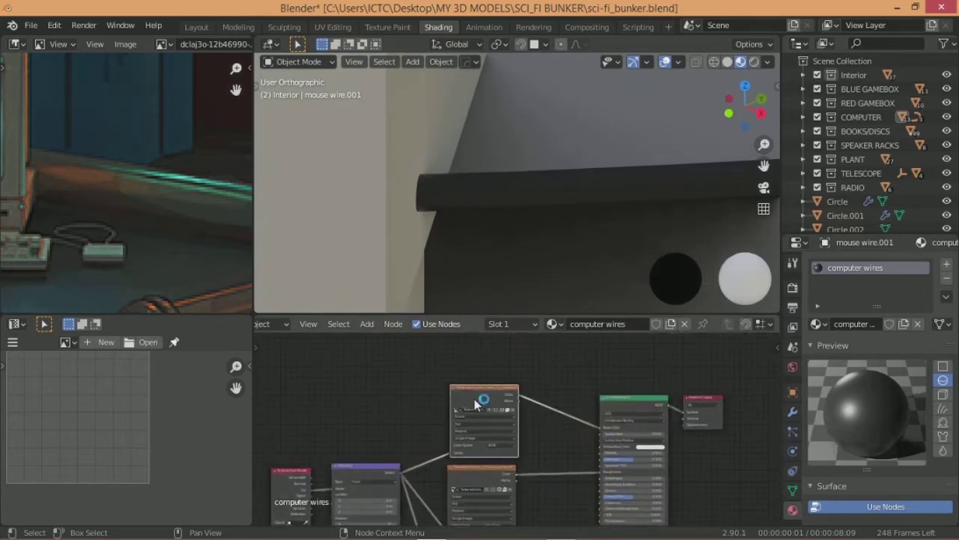
pyautogui.moveTo(466, 435)
pyautogui.mouseDown(button='middle')
pyautogui.moveTo(534, 416)
pyautogui.moveTo(553, 445)
pyautogui.mouseUp(button='middle')
# Step: Insert a Hue/Saturation node between texture and shader with Value 2
pyautogui.hotkey('shift', 'a')
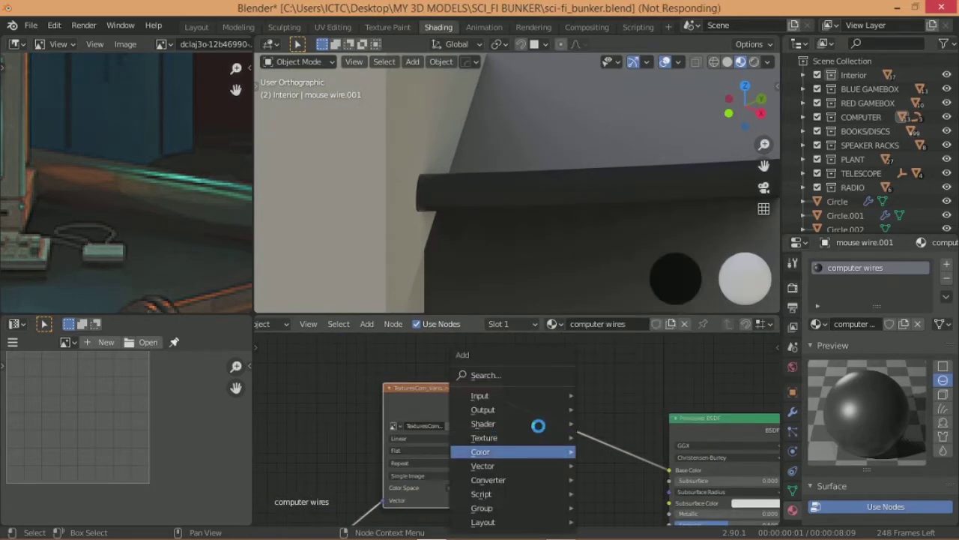
pyautogui.moveTo(480, 452)
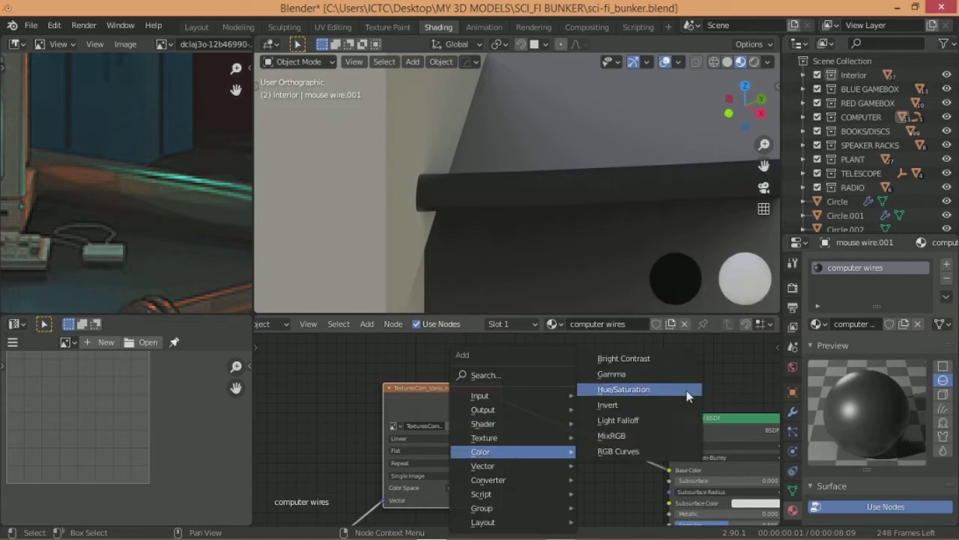
pyautogui.click(687, 395)
pyautogui.click(555, 398)
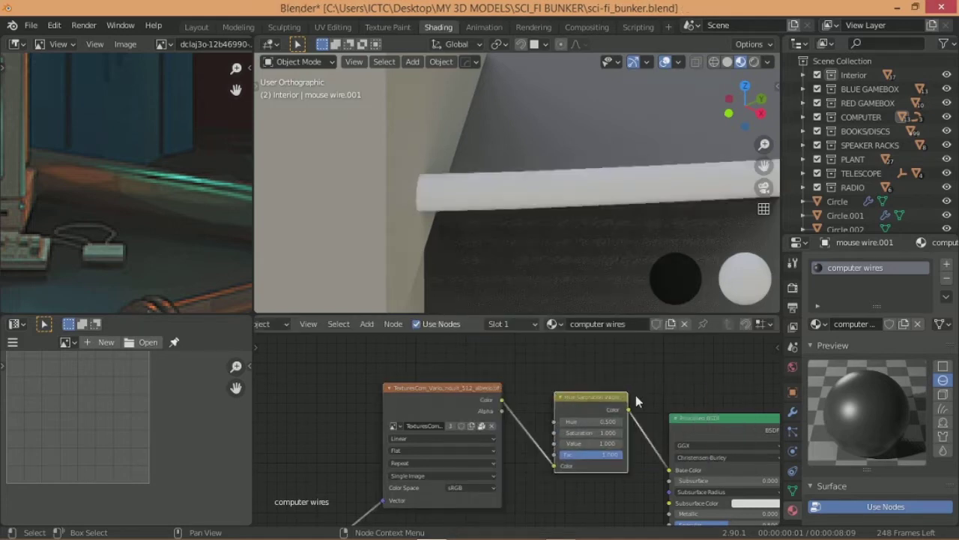
pyautogui.doubleClick(581, 433)
pyautogui.write('0.000')
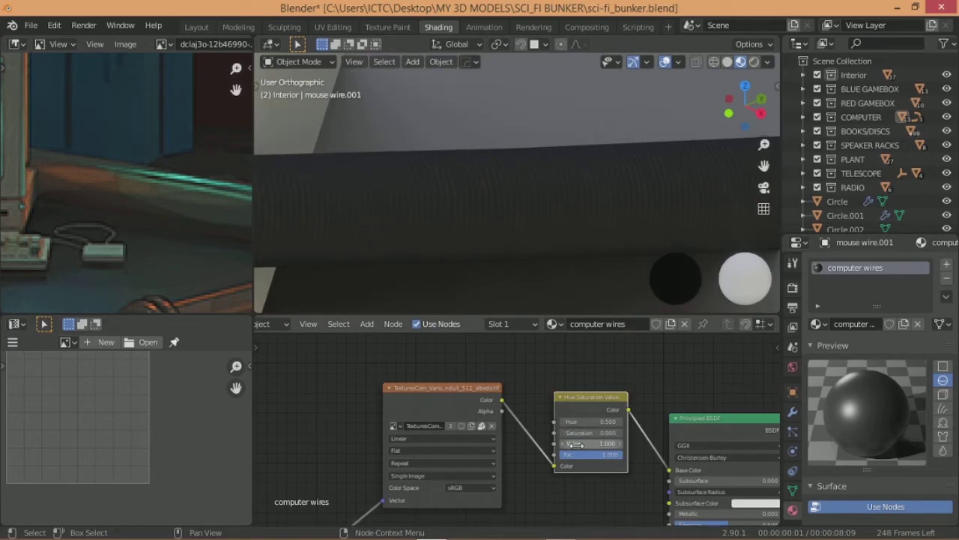
pyautogui.click(575, 445)
pyautogui.write('2')
pyautogui.press('Return')
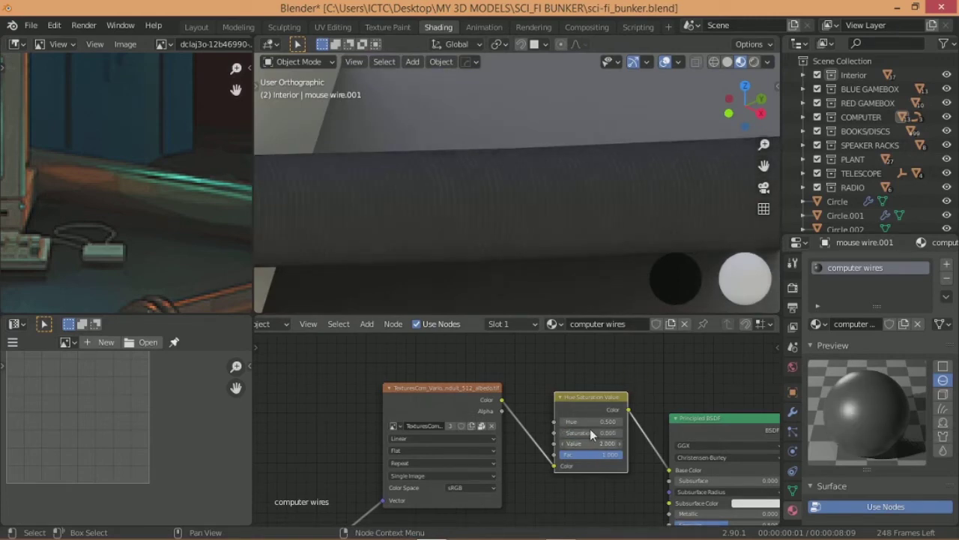
# Step: Swap the Hue/Saturation node for an Invert node between image colour and Base Color
pyautogui.press('x')
pyautogui.moveTo(504, 405); pyautogui.dragTo(670, 470)
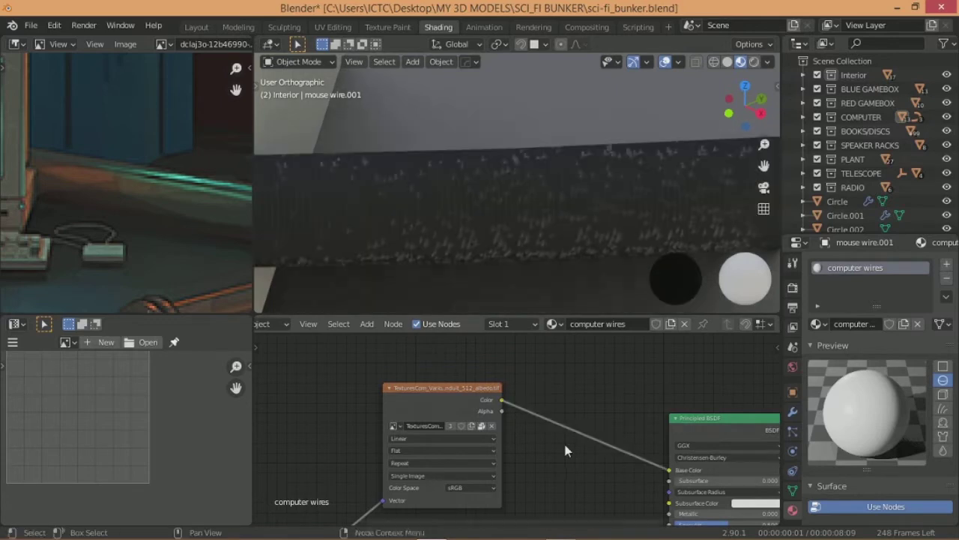
pyautogui.hotkey('shift', 'a')
pyautogui.click(622, 396)
pyautogui.click(584, 420)
pyautogui.scroll(-5, 555, 298)
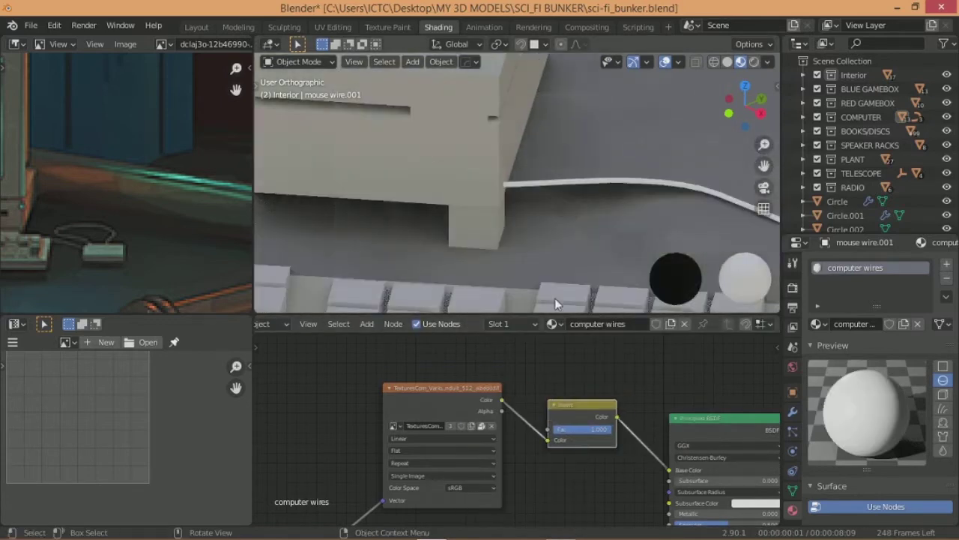
pyautogui.moveTo(554, 297)
pyautogui.mouseDown(button='middle')
pyautogui.moveTo(560, 223)
pyautogui.moveTo(598, 198)
pyautogui.moveTo(713, 211)
pyautogui.mouseUp(button='middle')
pyautogui.scroll(4, 713, 211)
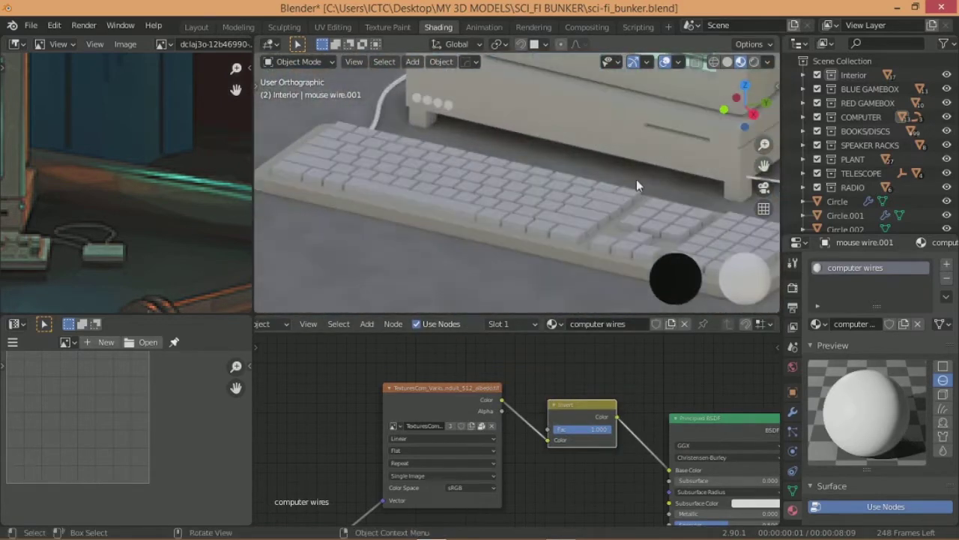
pyautogui.moveTo(636, 180); pyautogui.dragTo(625, 199, button='middle')
# Step: Add an RGB Curves node after Invert and bend its curve upward
pyautogui.hotkey('shift', 'a')
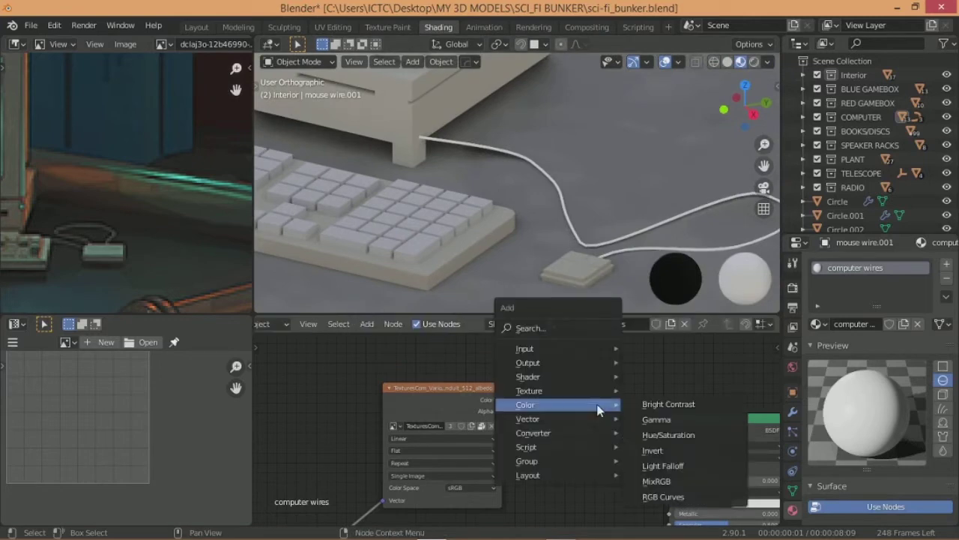
pyautogui.click(663, 496)
pyautogui.click(622, 408)
pyautogui.moveTo(584, 420); pyautogui.dragTo(448, 394, button='middle')
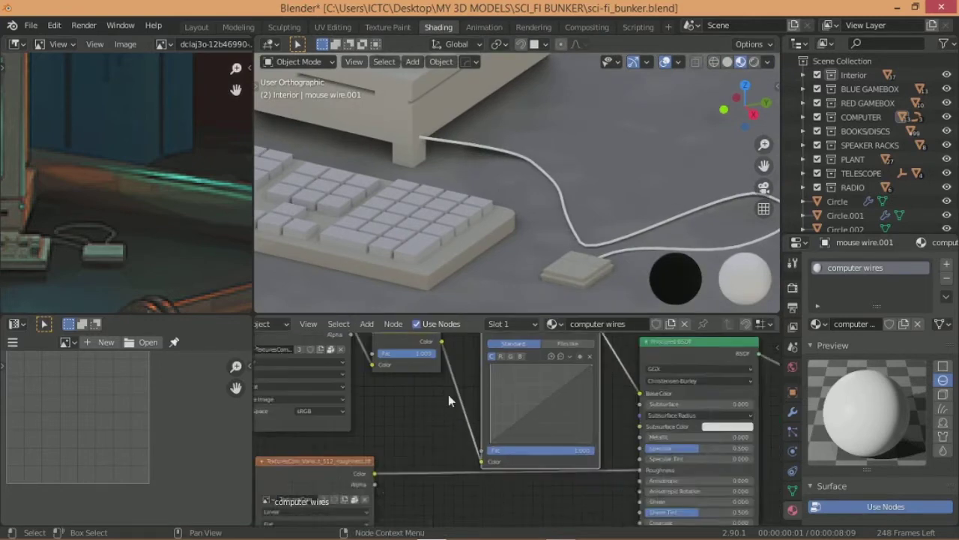
pyautogui.scroll(1, 448, 394)
pyautogui.scroll(1, 493, 401)
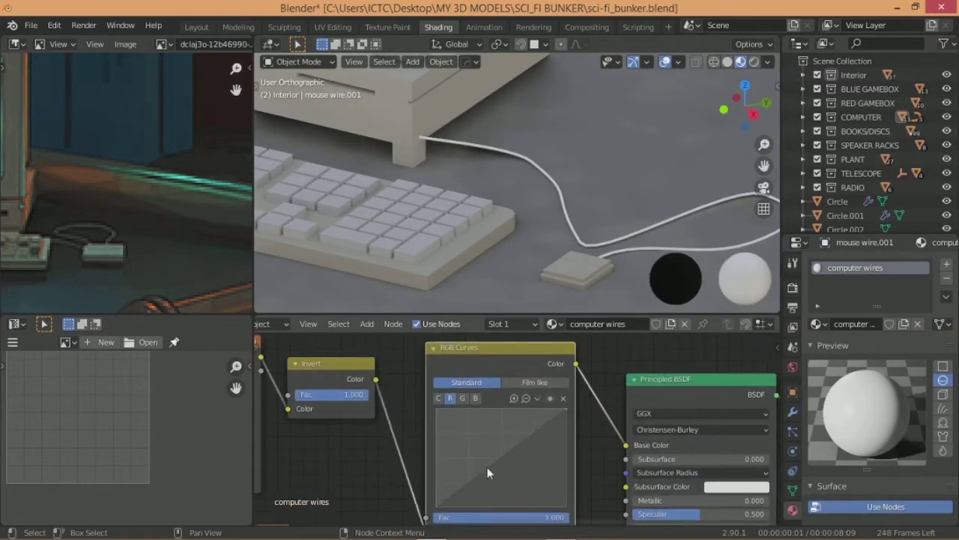
pyautogui.moveTo(500, 473); pyautogui.dragTo(488, 455)
pyautogui.scroll(5, 584, 224)
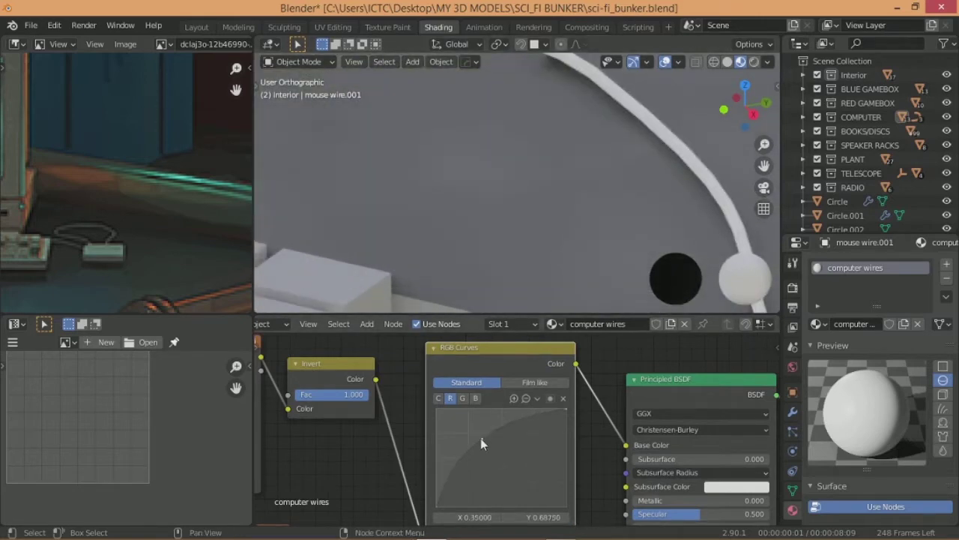
pyautogui.scroll(-2, 481, 440)
pyautogui.scroll(-1, 481, 440)
# Step: Lower the Invert strength to half, pull a curve point down and add another point
pyautogui.moveTo(367, 381); pyautogui.dragTo(348, 382)
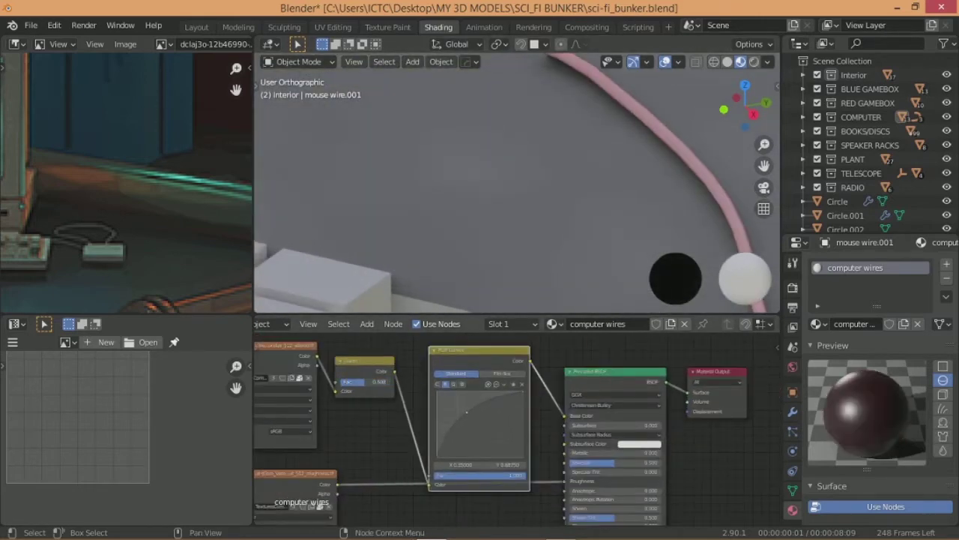
pyautogui.moveTo(467, 412); pyautogui.dragTo(473, 438)
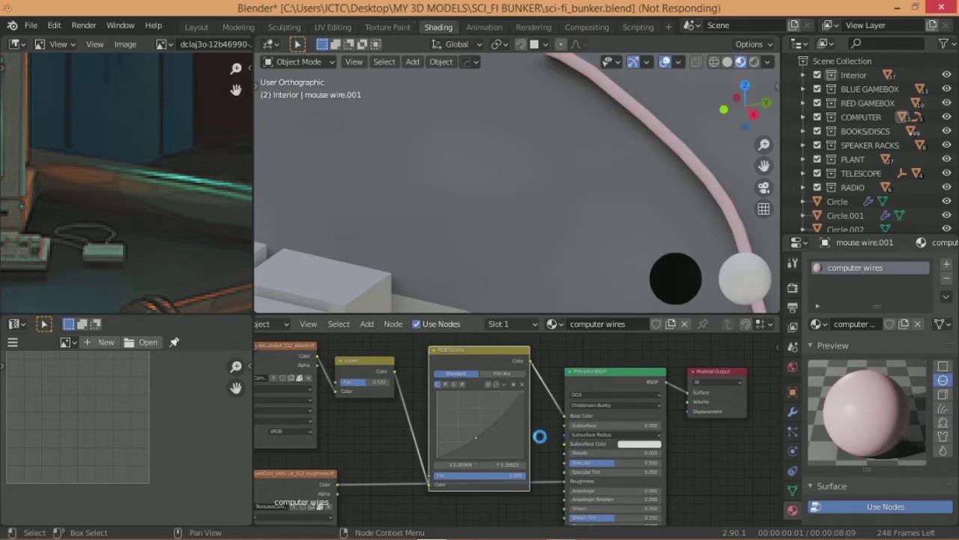
pyautogui.scroll(-1, 543, 435)
pyautogui.scroll(1, 533, 469)
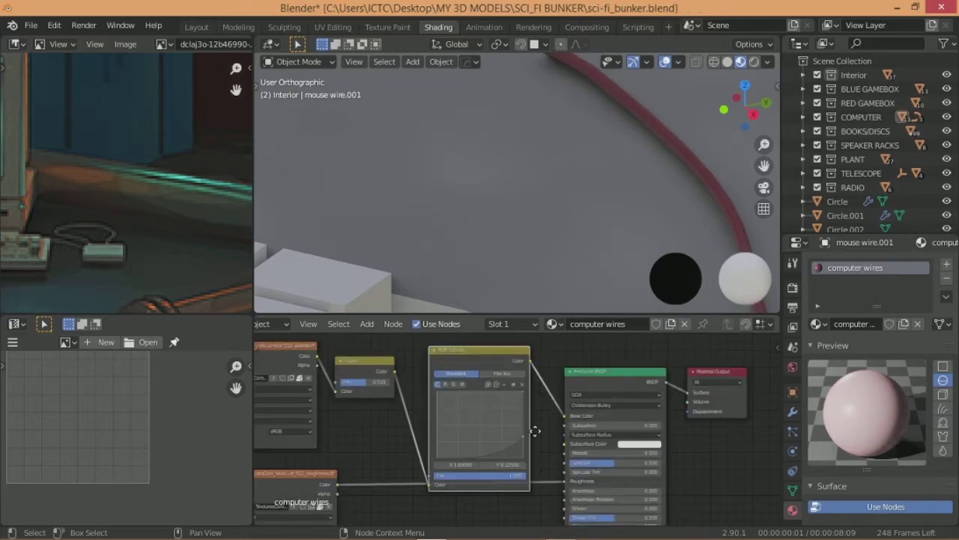
pyautogui.scroll(-1, 525, 450)
pyautogui.scroll(1, 495, 419)
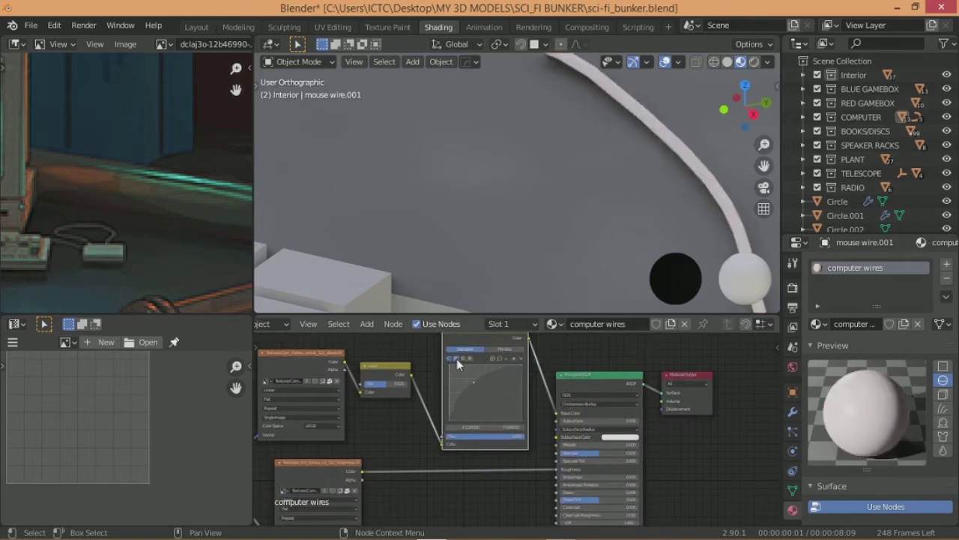
pyautogui.click(469, 390)
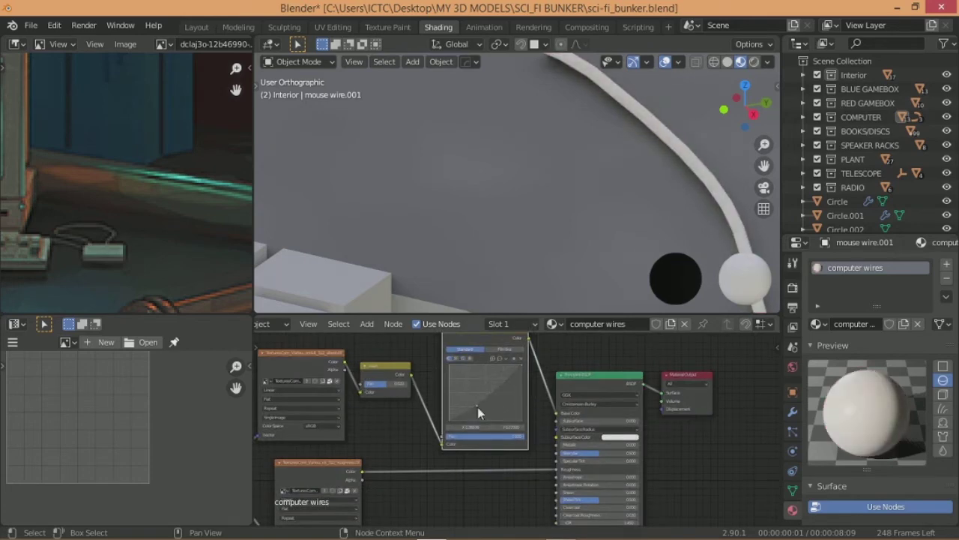
pyautogui.moveTo(526, 253); pyautogui.dragTo(517, 225, button='middle')
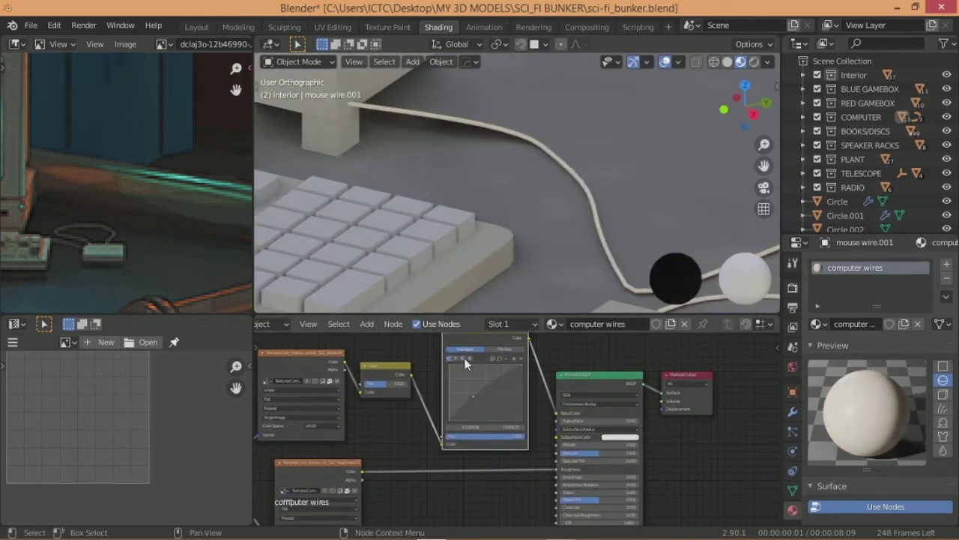
pyautogui.moveTo(588, 263)
pyautogui.mouseDown(button='middle')
pyautogui.moveTo(509, 172)
pyautogui.moveTo(561, 198)
pyautogui.moveTo(588, 227)
pyautogui.moveTo(579, 240)
pyautogui.moveTo(567, 184)
pyautogui.moveTo(606, 258)
pyautogui.mouseUp(button='middle')
pyautogui.scroll(3, 561, 198)
pyautogui.scroll(-2, 565, 197)
pyautogui.scroll(-3, 571, 200)
# Step: Select the keyboard and darken the keys material's grey base colour
pyautogui.click(605, 259)
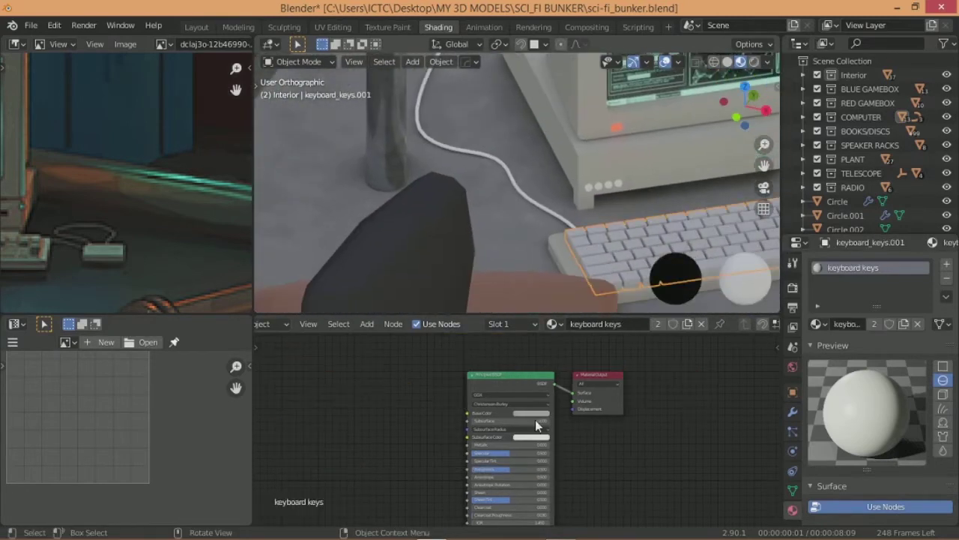
pyautogui.click(532, 413)
pyautogui.moveTo(576, 311)
pyautogui.mouseDown()
pyautogui.moveTo(576, 356)
pyautogui.moveTo(576, 334)
pyautogui.moveTo(571, 344)
pyautogui.mouseUp()
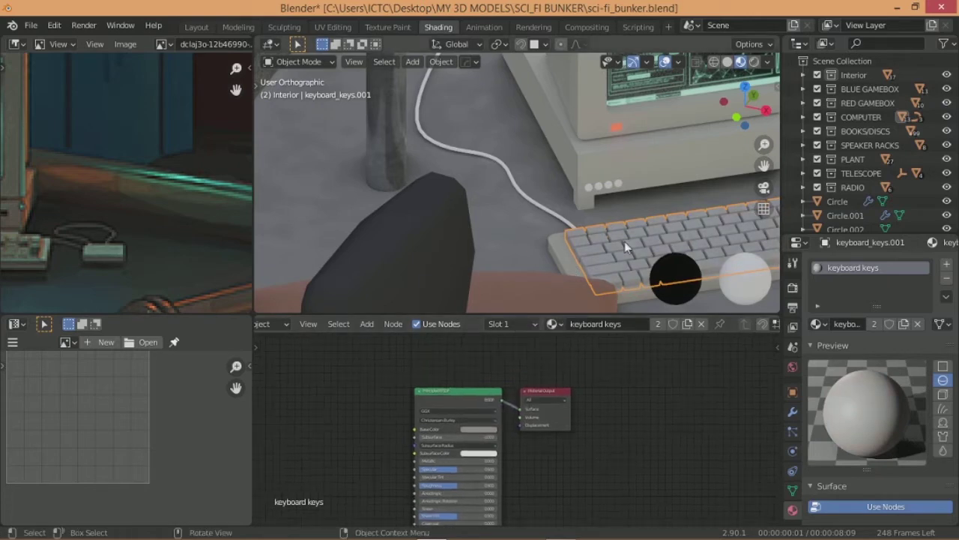
pyautogui.press('KP_Decimal')
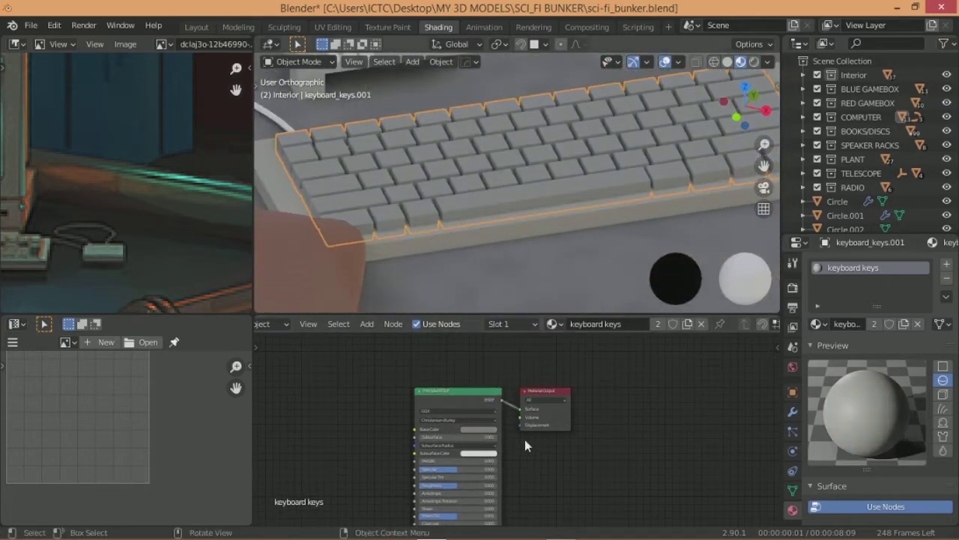
pyautogui.click(492, 433)
pyautogui.moveTo(523, 359); pyautogui.dragTo(529, 335)
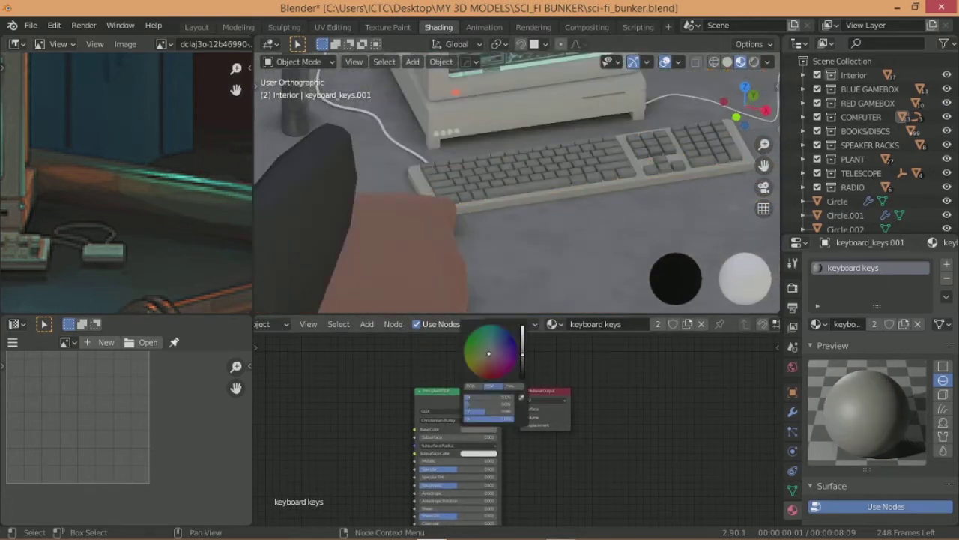
# Step: Set the keys material Roughness to 0.663 and Specular to 0.800
pyautogui.scroll(4, 472, 510)
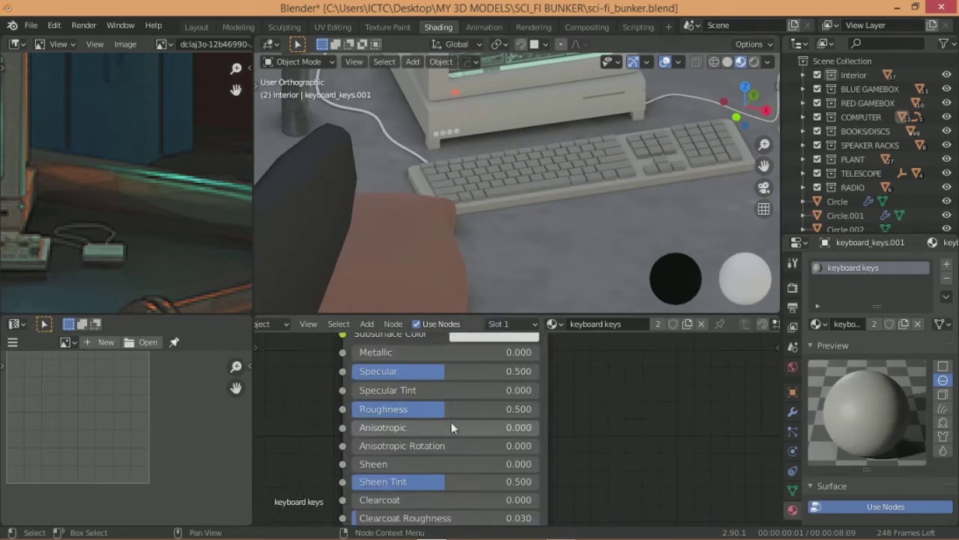
pyautogui.click(474, 409)
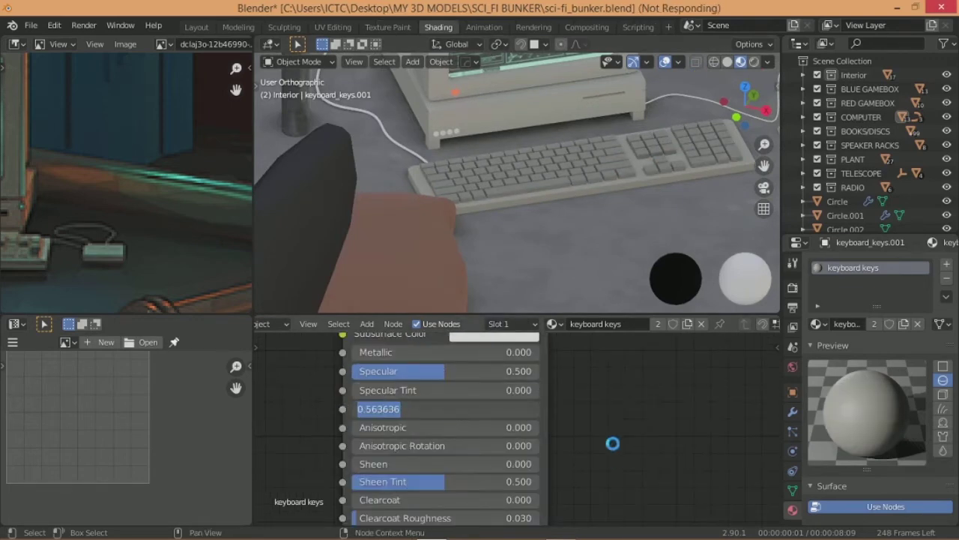
pyautogui.write('.6')
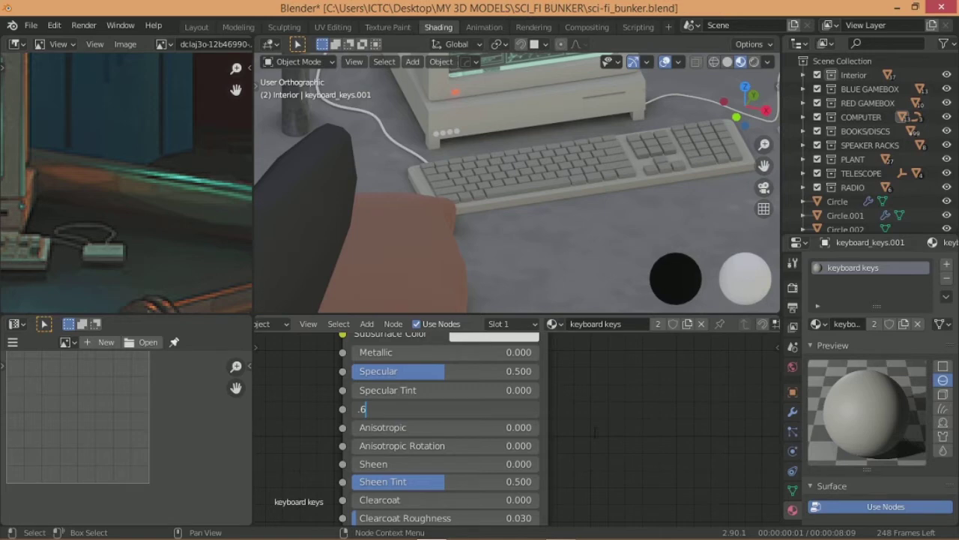
pyautogui.click(455, 371)
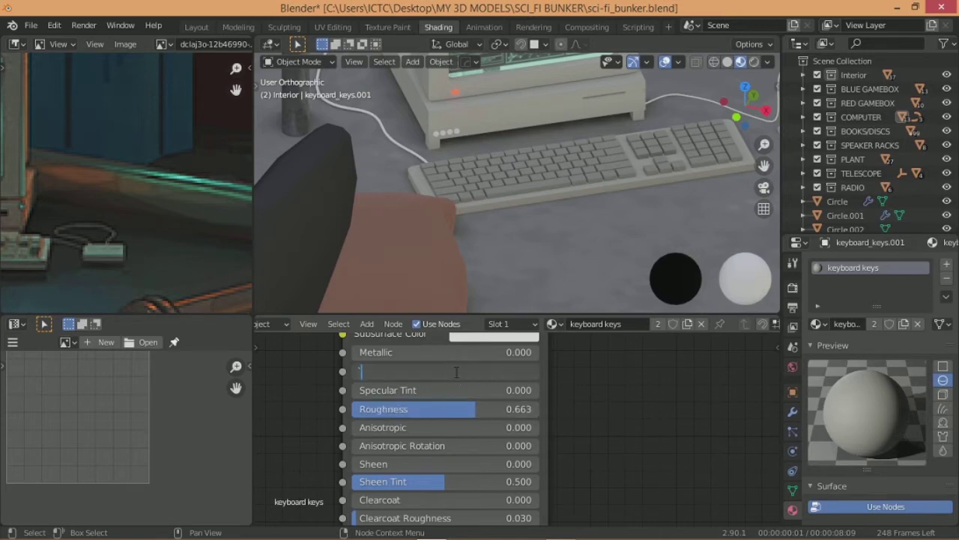
pyautogui.press('Return')
pyautogui.click(502, 373)
pyautogui.write('.8')
pyautogui.press('Return')
# Step: Orbit around the desk, then select and frame the mouse wire
pyautogui.moveTo(501, 372)
pyautogui.mouseDown(button='middle')
pyautogui.moveTo(518, 187)
pyautogui.moveTo(540, 202)
pyautogui.mouseUp(button='middle')
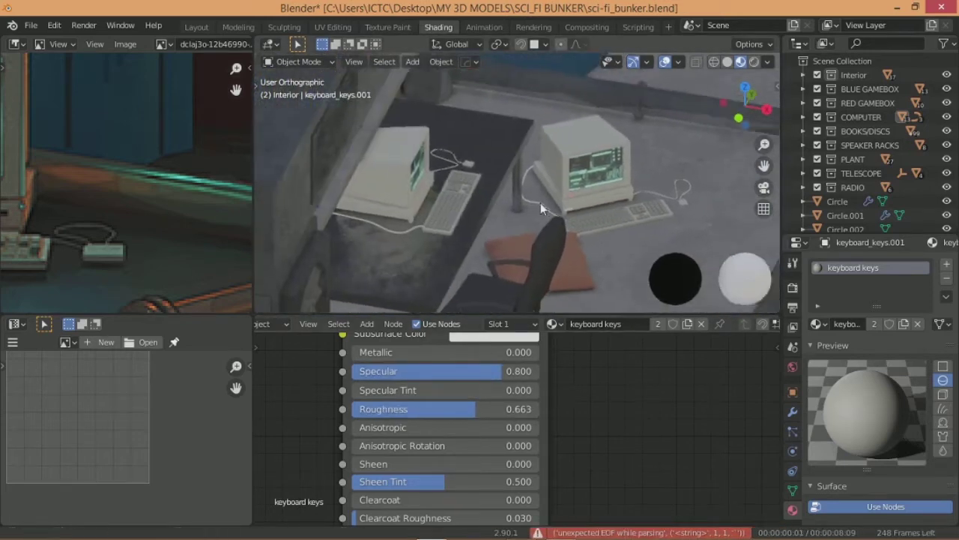
pyautogui.scroll(3, 522, 201)
pyautogui.scroll(2, 464, 196)
pyautogui.moveTo(446, 201); pyautogui.dragTo(474, 184, button='middle')
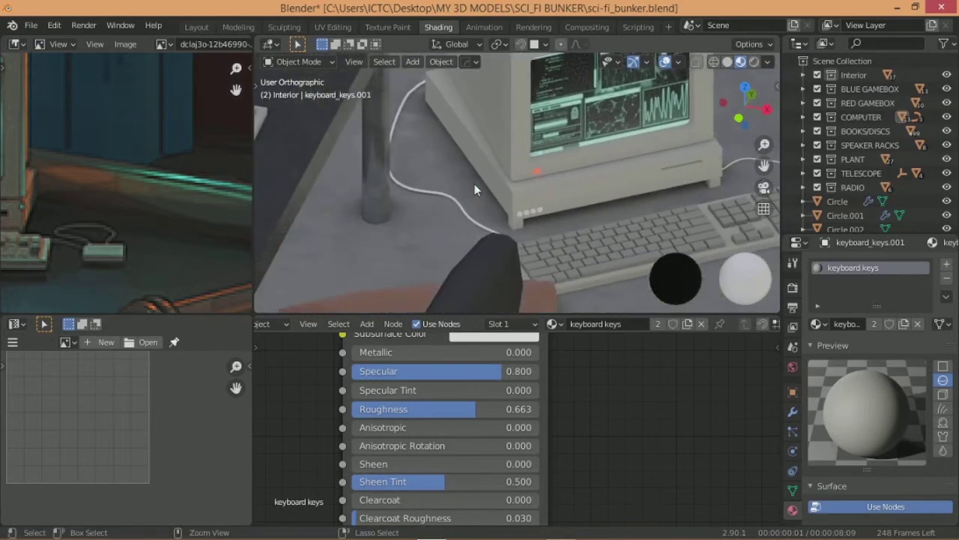
pyautogui.click(492, 203)
pyautogui.press('KP_Decimal')
# Step: From an overhead view, select the keyboard wire and convert it to a mesh
pyautogui.scroll(-5, 487, 210)
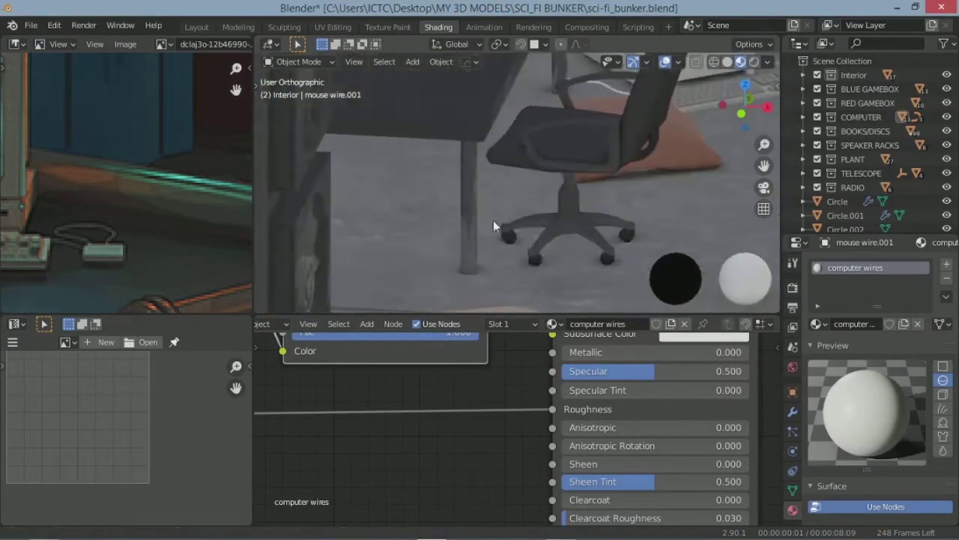
pyautogui.moveTo(493, 221); pyautogui.dragTo(597, 137, button='middle')
pyautogui.scroll(2, 557, 188)
pyautogui.scroll(3, 557, 189)
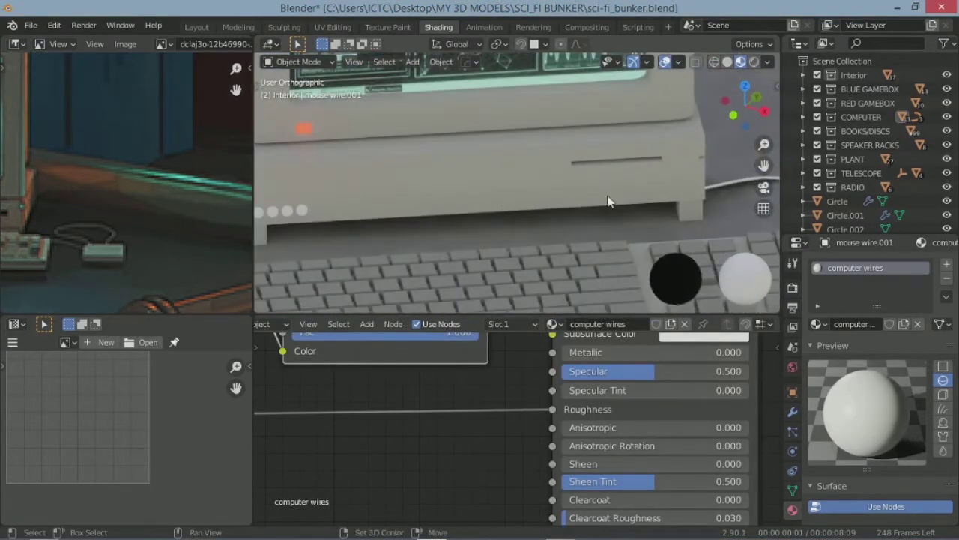
pyautogui.click(366, 233)
pyautogui.rightClick(363, 235)
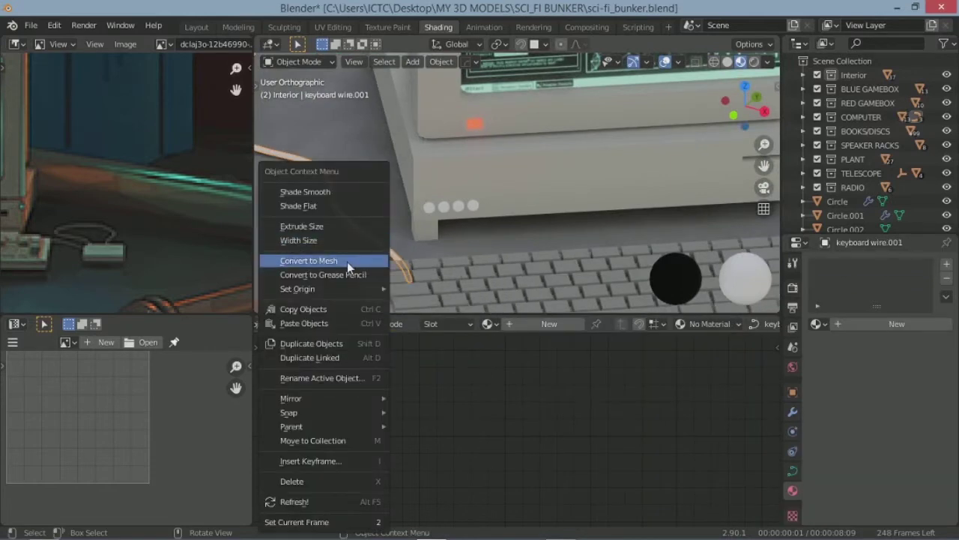
pyautogui.click(347, 261)
# Step: Reselect the keyboard wire and view it isolated in local view with solid shading
pyautogui.scroll(-3, 407, 203)
pyautogui.moveTo(407, 203)
pyautogui.mouseDown(button='middle')
pyautogui.moveTo(591, 252)
pyautogui.moveTo(327, 200)
pyautogui.mouseUp(button='middle')
pyautogui.click(327, 200)
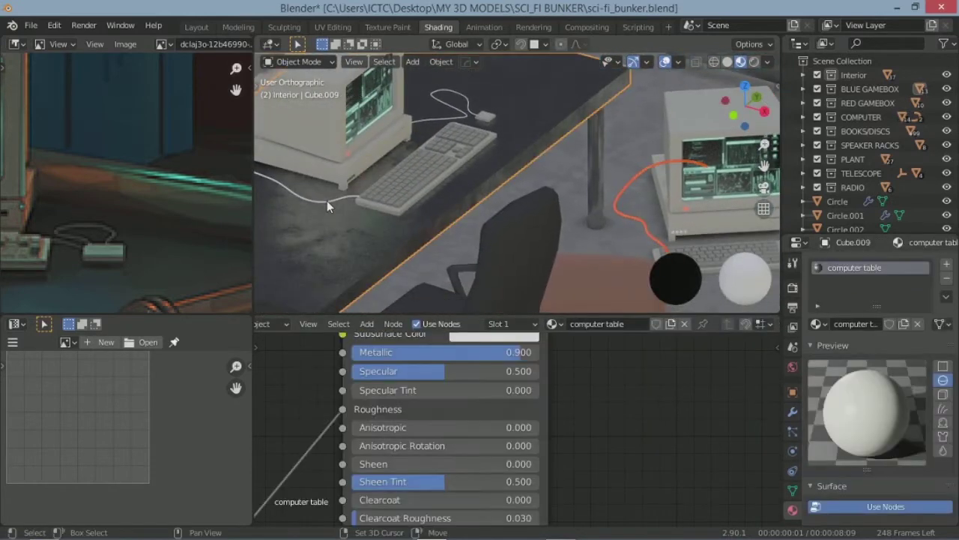
pyautogui.scroll(2, 531, 177)
pyautogui.keyDown('shift'); pyautogui.moveTo(531, 184); pyautogui.dragTo(390, 211, button='middle'); pyautogui.keyUp('shift')
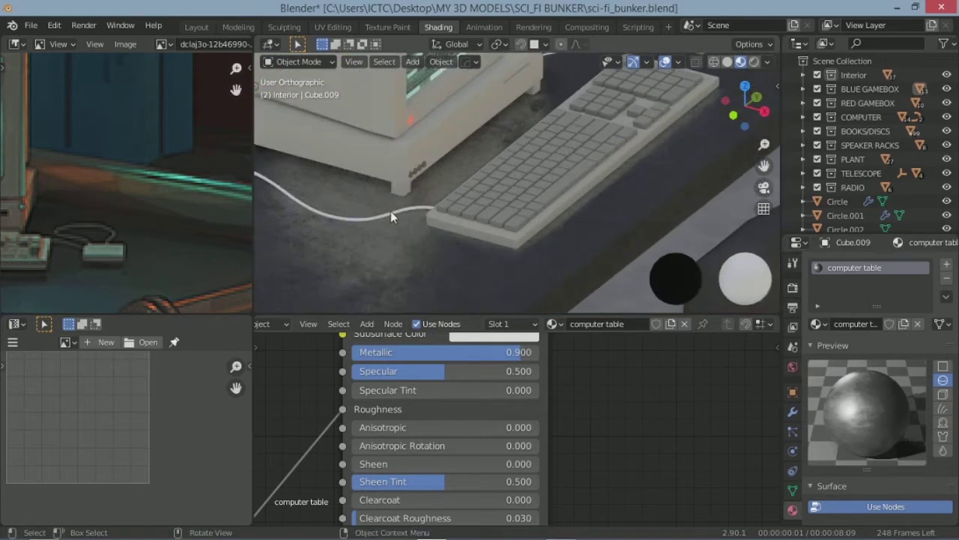
pyautogui.click(390, 211)
pyautogui.scroll(-3, 390, 210)
pyautogui.scroll(3, 490, 224)
pyautogui.scroll(-4, 571, 223)
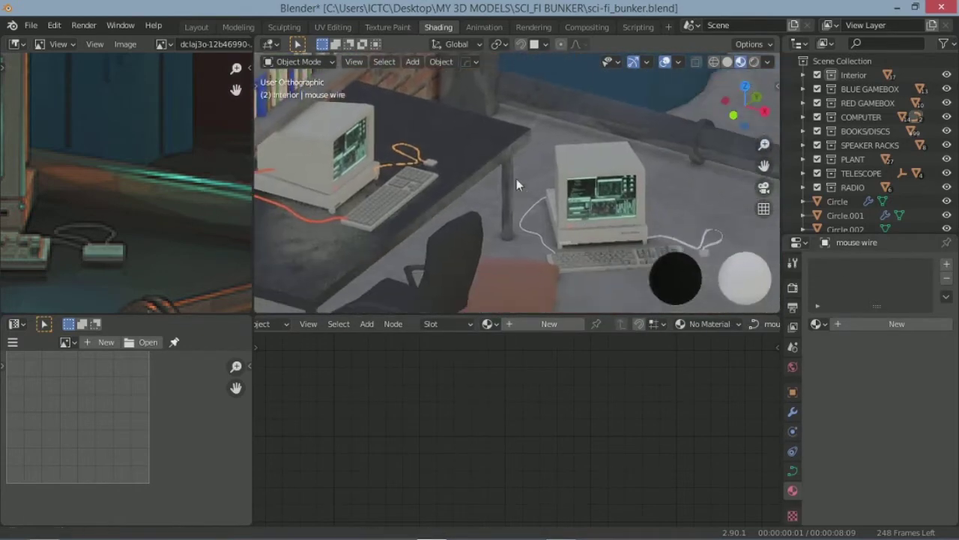
pyautogui.scroll(1, 516, 179)
pyautogui.scroll(2, 548, 193)
pyautogui.scroll(2, 545, 207)
pyautogui.click(491, 205)
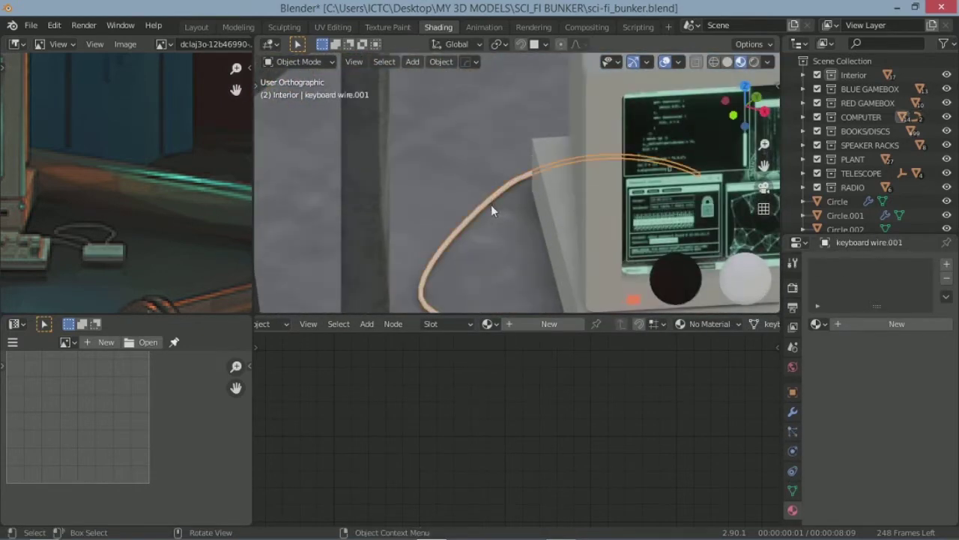
pyautogui.press('KP_Divide')
pyautogui.press('z')
pyautogui.click(567, 217)
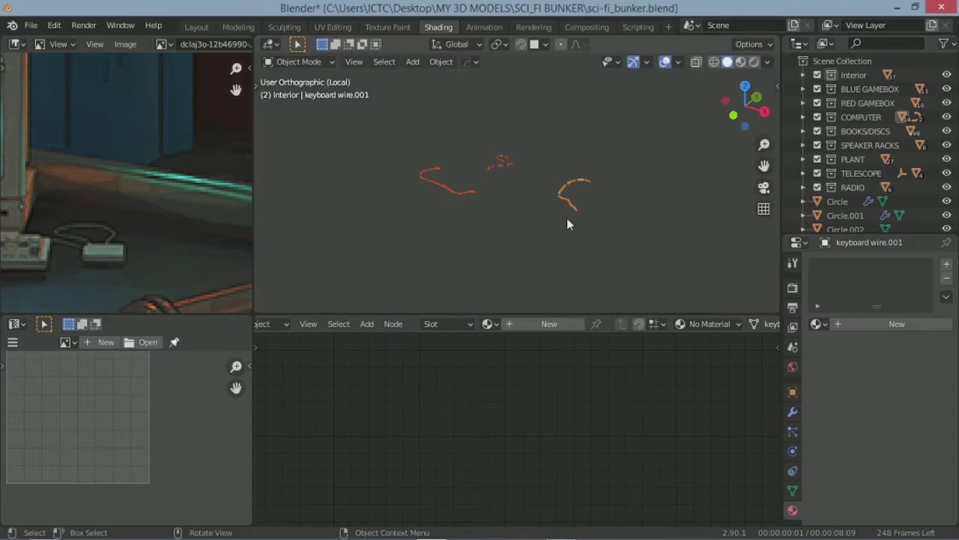
# Step: Convert the keyboard wire curve into a mesh
pyautogui.moveTo(487, 243); pyautogui.dragTo(557, 240, button='middle')
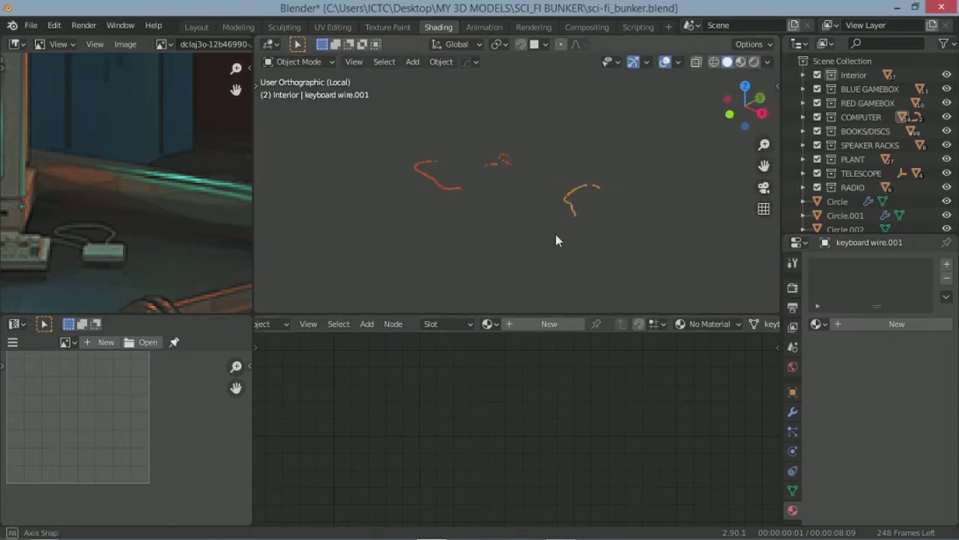
pyautogui.press('Tab')
pyautogui.scroll(5, 407, 174)
pyautogui.scroll(-5, 407, 175)
pyautogui.press('Tab')
pyautogui.click(613, 246)
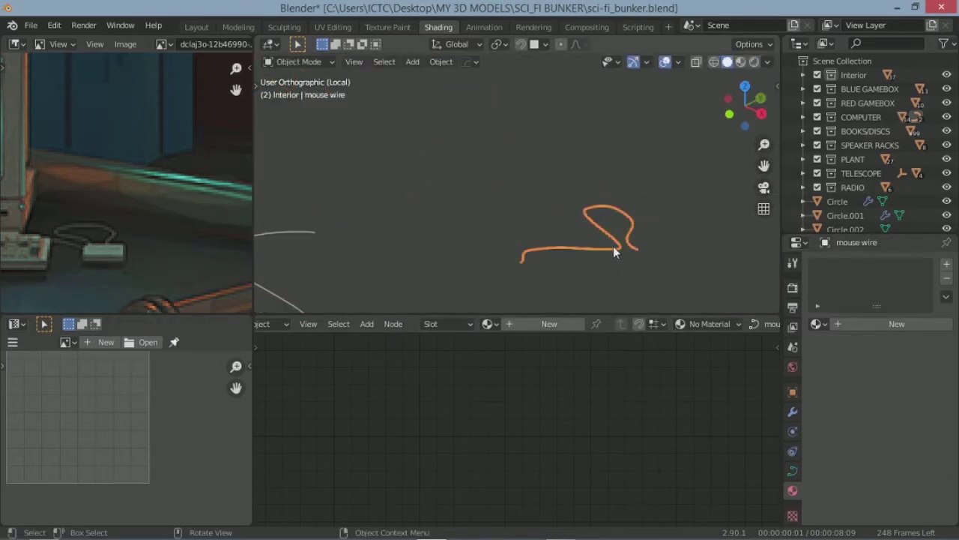
pyautogui.scroll(3, 457, 206)
pyautogui.rightClick(454, 248)
pyautogui.click(454, 247)
# Step: Select the whole wire mesh in Edit Mode and UV-unwrap it
pyautogui.press('Tab')
pyautogui.scroll(3, 413, 220)
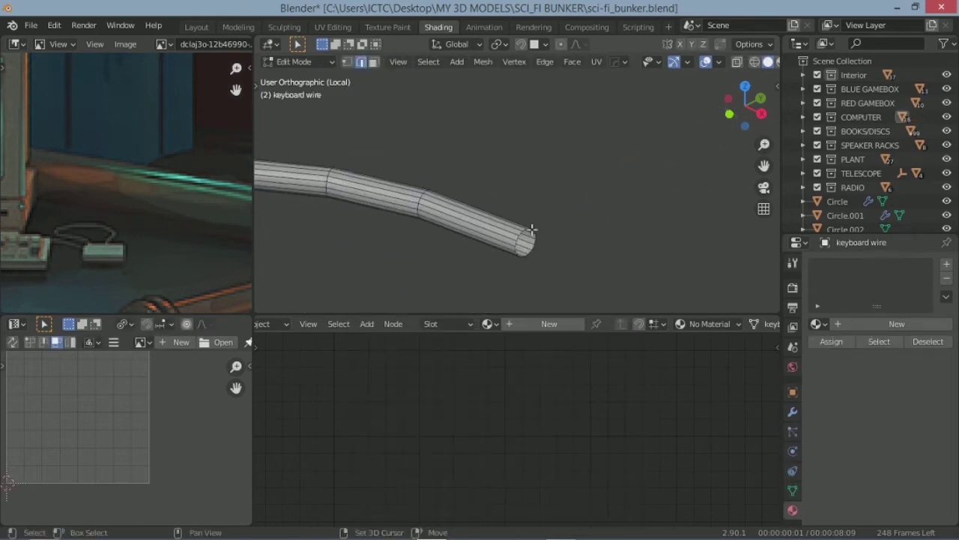
pyautogui.scroll(-3, 413, 177)
pyautogui.scroll(3, 448, 209)
pyautogui.scroll(3, 448, 209)
pyautogui.scroll(-3, 547, 189)
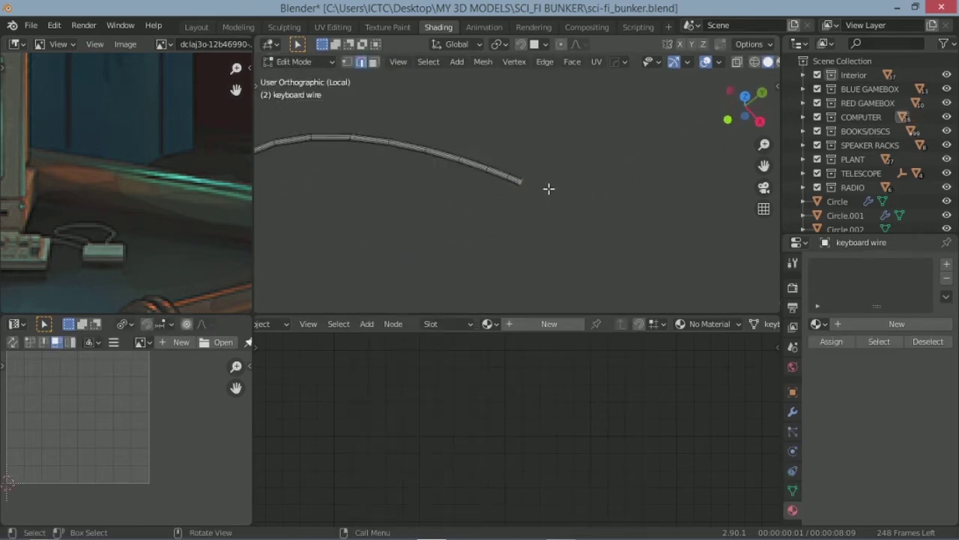
pyautogui.scroll(3, 548, 176)
pyautogui.press('u')
pyautogui.press('a')
pyautogui.press('u')
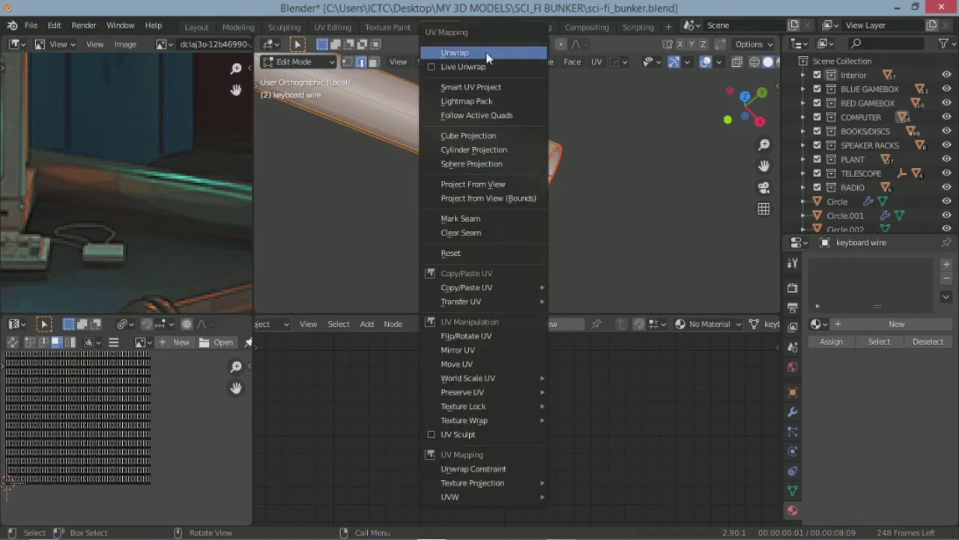
pyautogui.click(450, 53)
# Step: Apply the keyboard wire's scale, then unwrap its UVs again
pyautogui.press('Tab')
pyautogui.hotkey('ctrl', 'a')
pyautogui.click(499, 153)
pyautogui.press('Tab')
pyautogui.press('u')
pyautogui.click(478, 78)
pyautogui.press('Tab')
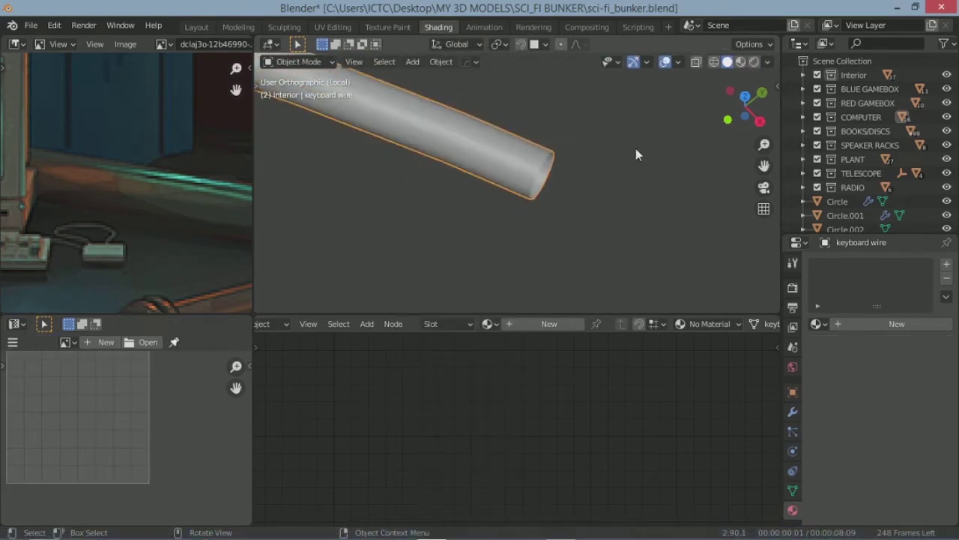
pyautogui.scroll(-5, 642, 275)
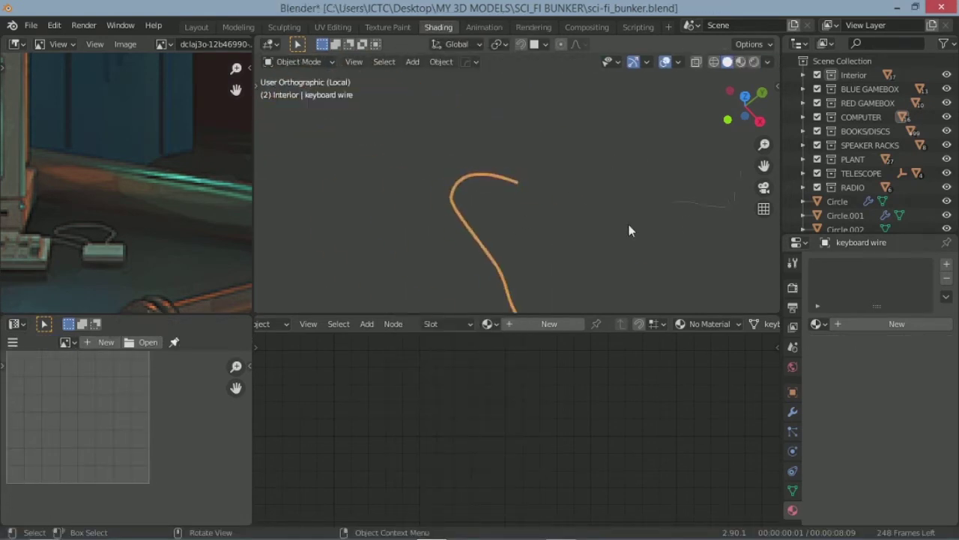
# Step: Enter Edit Mode on the mouse wire mesh and inspect its tube end
pyautogui.press('Tab')
pyautogui.scroll(5, 565, 173)
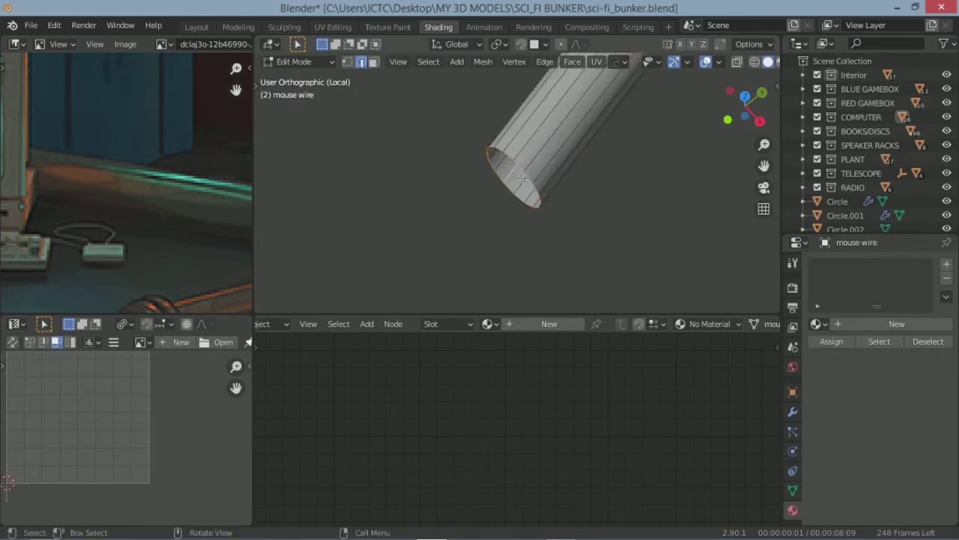
pyautogui.scroll(-5, 522, 179)
pyautogui.moveTo(520, 246); pyautogui.dragTo(523, 183, button='middle')
pyautogui.scroll(3, 544, 180)
pyautogui.scroll(2, 585, 191)
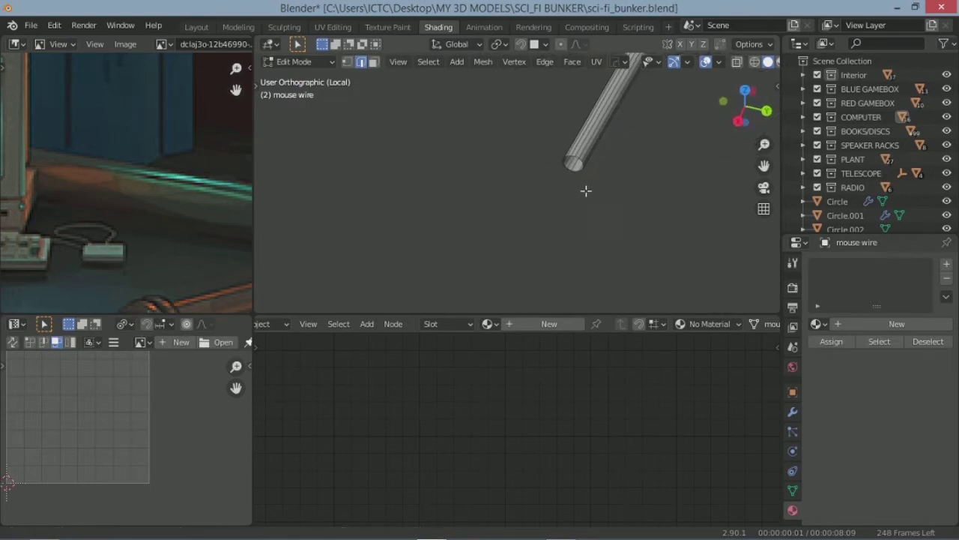
pyautogui.scroll(5, 586, 172)
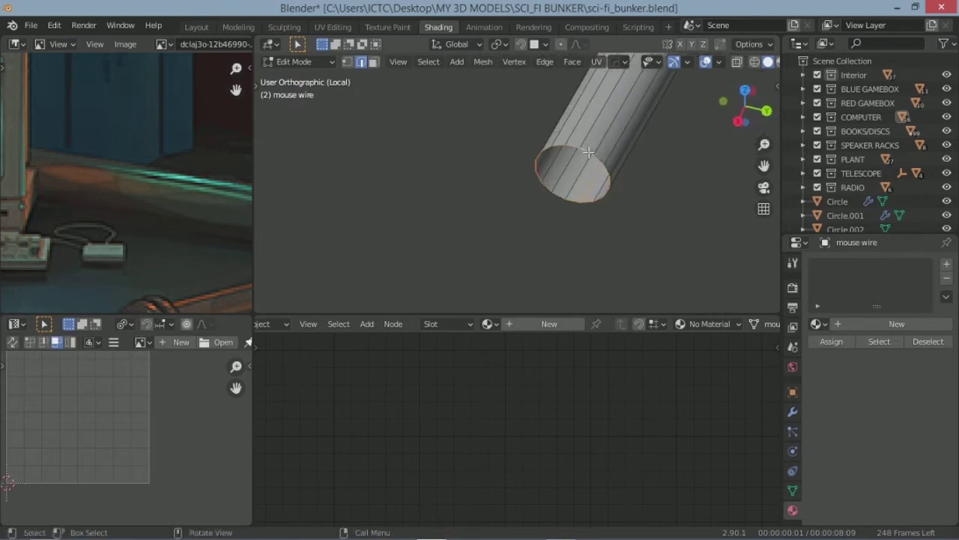
pyautogui.press('u')
pyautogui.press('Escape')
pyautogui.scroll(-5, 542, 244)
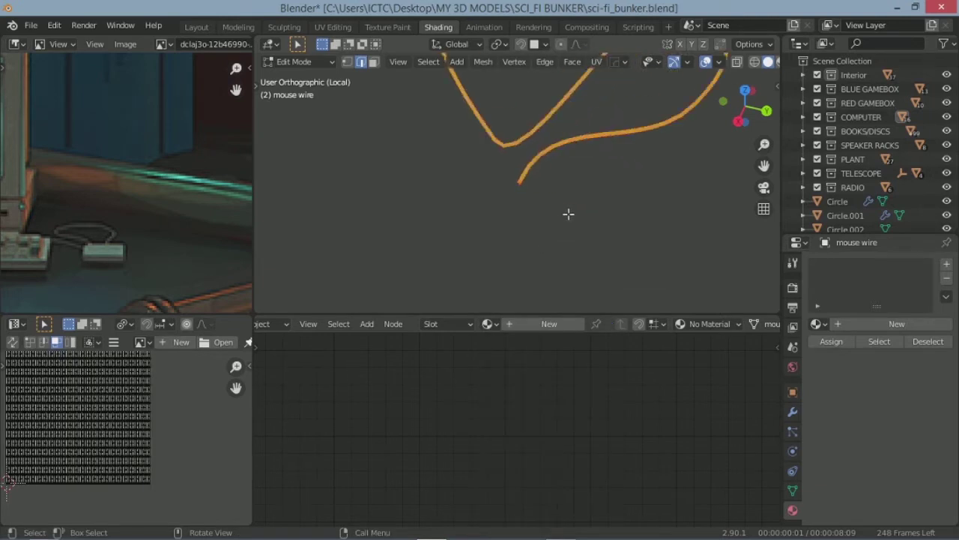
# Step: Apply the mouse wire's scale and bring up its UV unwrap options
pyautogui.press('Tab')
pyautogui.hotkey('ctrl', 'a')
pyautogui.click(550, 183)
pyautogui.press('Tab')
pyautogui.press('u')
pyautogui.press('Escape')
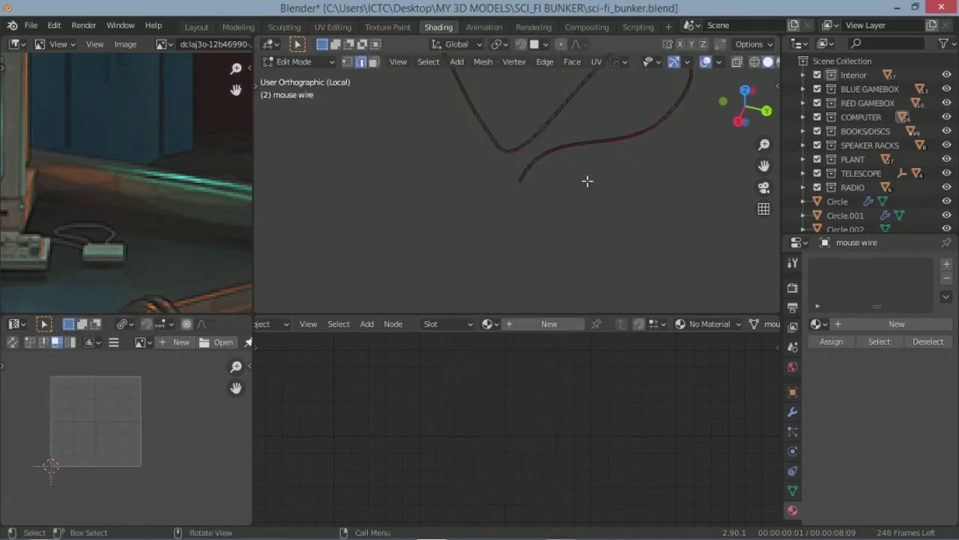
pyautogui.press('Tab')
pyautogui.scroll(-4, 507, 184)
# Step: UV-unwrap keyboard wire.001
pyautogui.hotkey('ctrl', 'z')
pyautogui.hotkey('ctrl', 'z')
pyautogui.scroll(5, 591, 172)
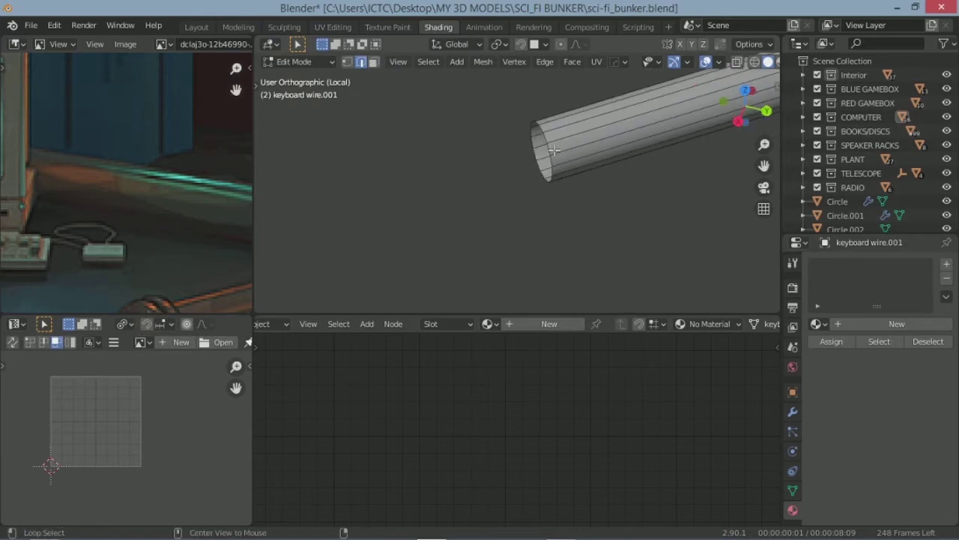
pyautogui.scroll(-6, 544, 168)
pyautogui.moveTo(529, 211); pyautogui.dragTo(550, 187, button='middle')
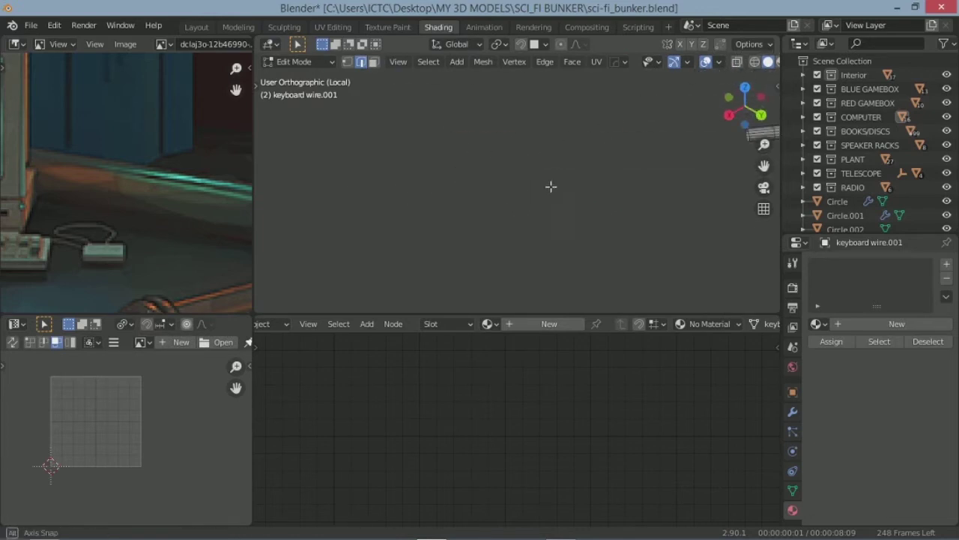
pyautogui.scroll(3, 627, 154)
pyautogui.scroll(3, 612, 224)
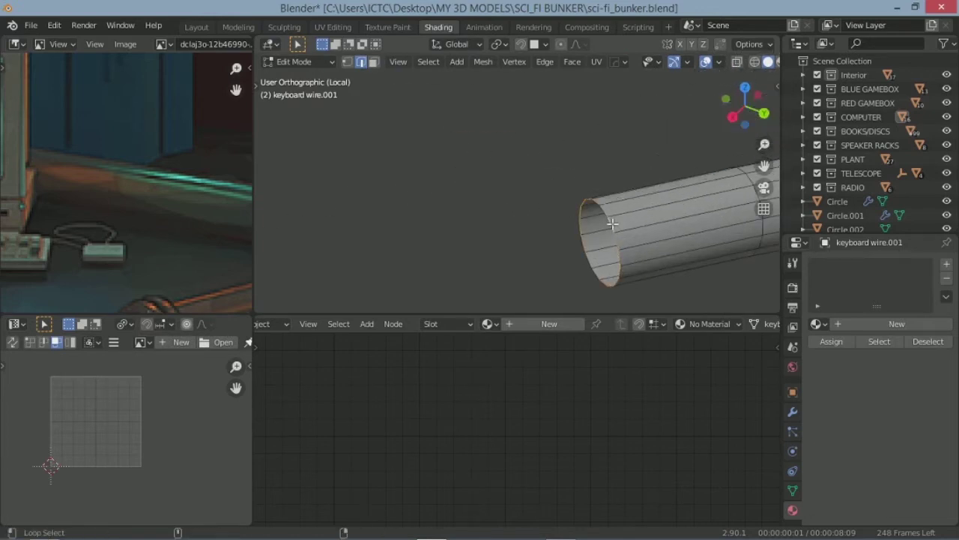
pyautogui.scroll(-2, 432, 231)
pyautogui.press('u')
pyautogui.click(432, 231)
# Step: Apply keyboard wire.001's scale and return to Object Mode
pyautogui.press('Tab')
pyautogui.hotkey('ctrl', 'a')
pyautogui.click(524, 130)
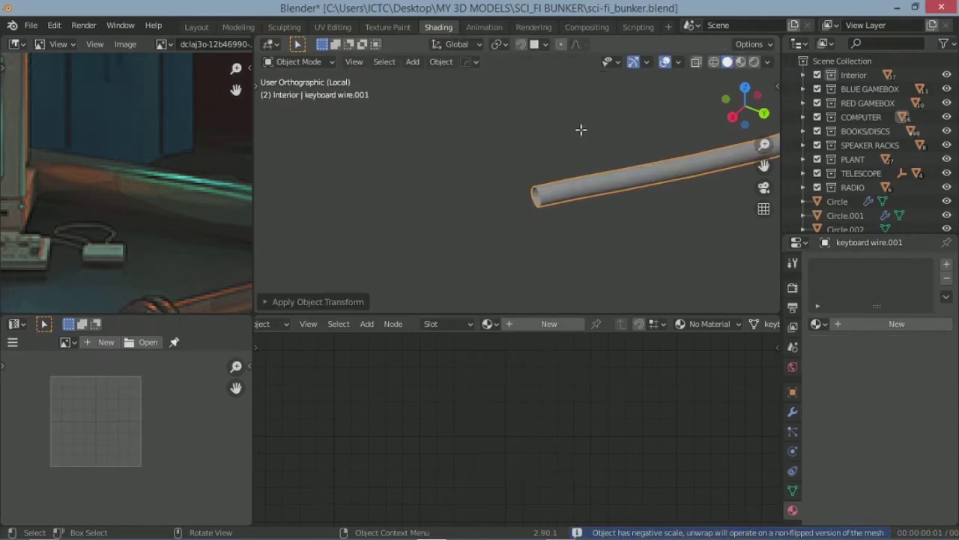
pyautogui.scroll(-5, 558, 202)
pyautogui.press('Tab')
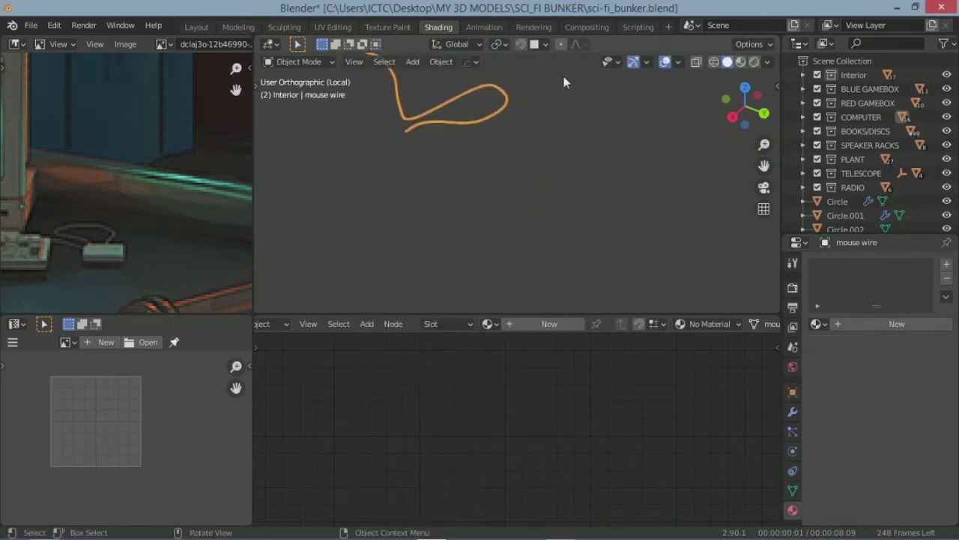
pyautogui.moveTo(597, 265)
pyautogui.mouseDown(button='middle')
pyautogui.moveTo(602, 191)
pyautogui.moveTo(605, 235)
pyautogui.mouseUp(button='middle')
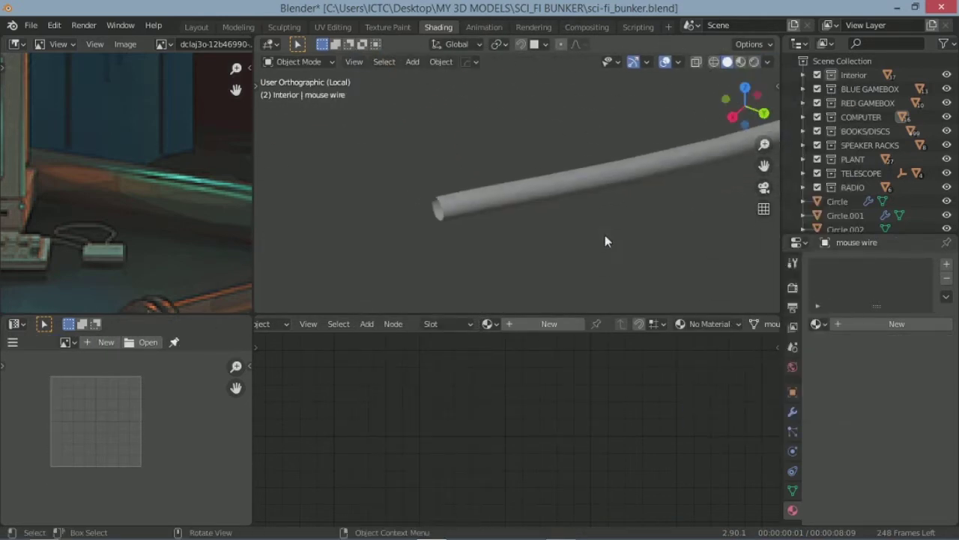
# Step: Assign the existing computer wires material to keyboard wire.001
pyautogui.click(569, 188)
pyautogui.click(817, 324)
pyautogui.write('comp')
pyautogui.click(727, 486)
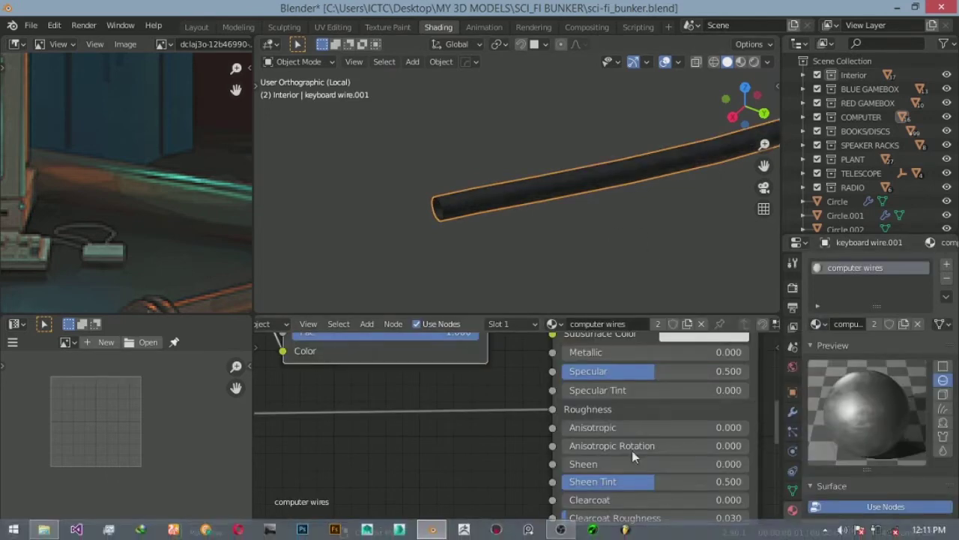
pyautogui.scroll(-3, 632, 450)
pyautogui.press('Home')
pyautogui.scroll(2, 586, 209)
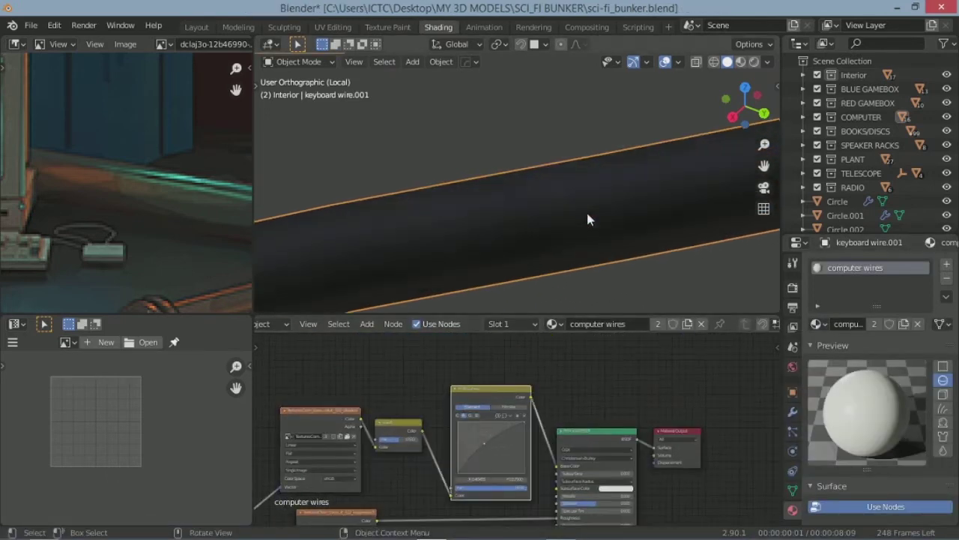
pyautogui.scroll(-5, 587, 213)
# Step: Give the mouse wire the computer wires material
pyautogui.click(557, 167)
pyautogui.scroll(3, 588, 223)
pyautogui.click(588, 223)
pyautogui.click(817, 324)
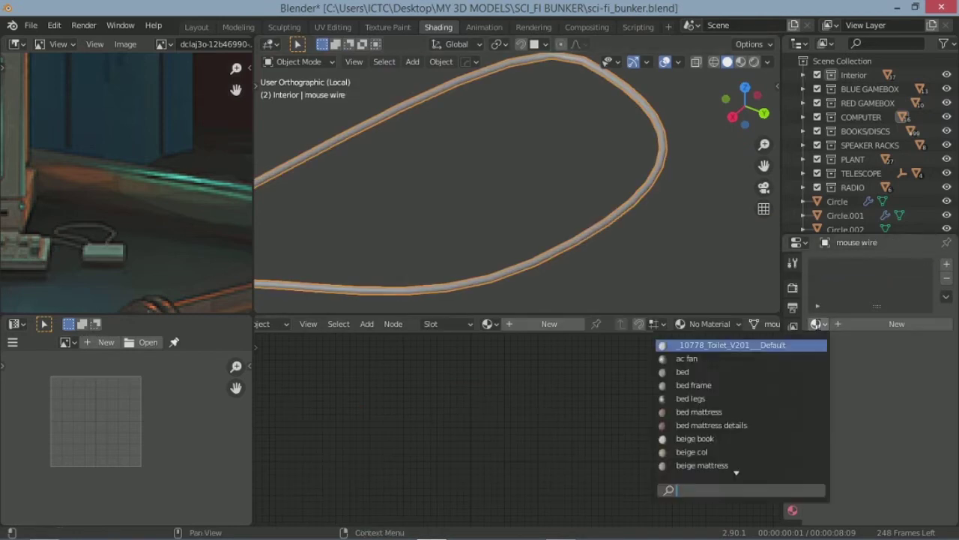
pyautogui.write('comp')
pyautogui.click(738, 398)
# Step: Give the keyboard wire computer wires too, bringing it to 4 users
pyautogui.click(447, 208)
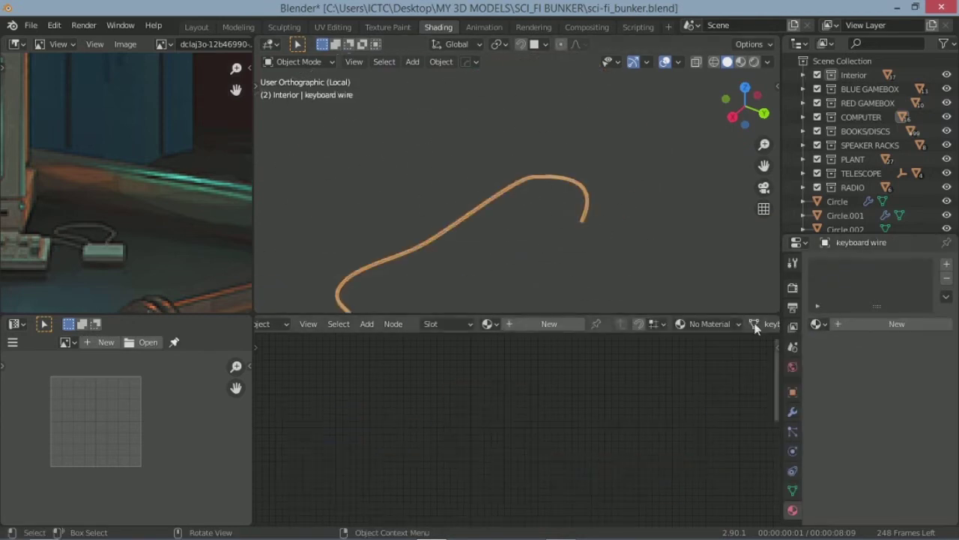
pyautogui.click(817, 323)
pyautogui.write('comp')
pyautogui.click(739, 398)
pyautogui.moveTo(612, 243); pyautogui.dragTo(569, 232, button='middle')
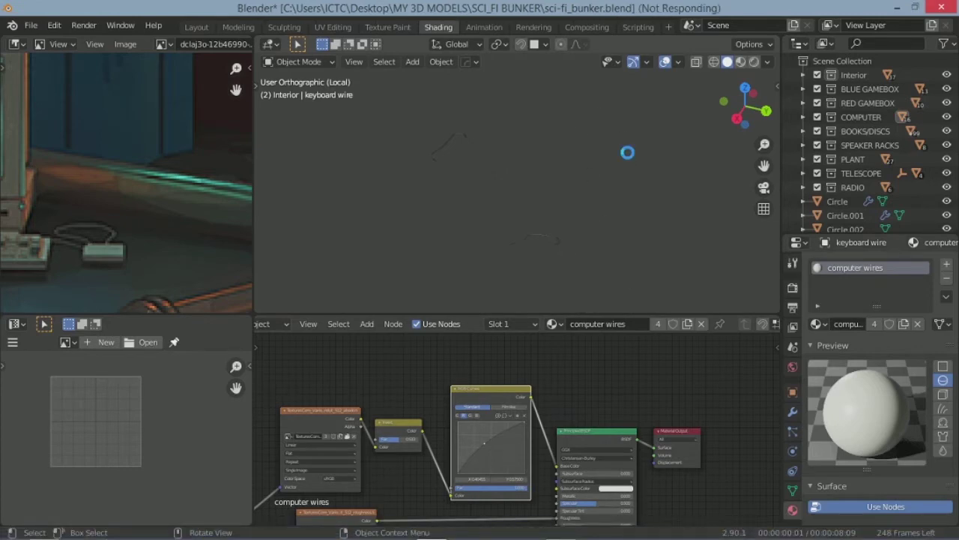
# Step: Show the whole bunker through the camera, save sci_fi_bunker.blend, and use Material Preview shading
pyautogui.press('KP_Divide')
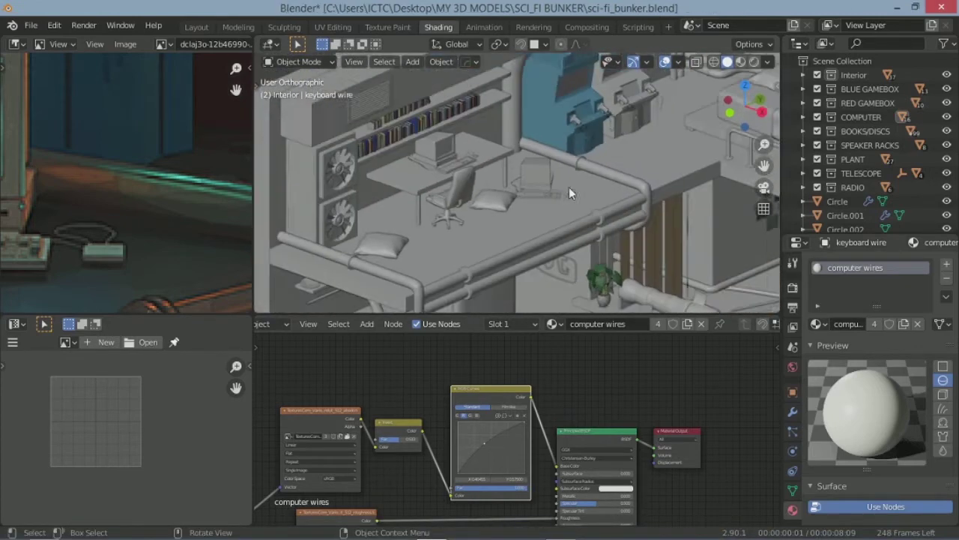
pyautogui.press('KP_0')
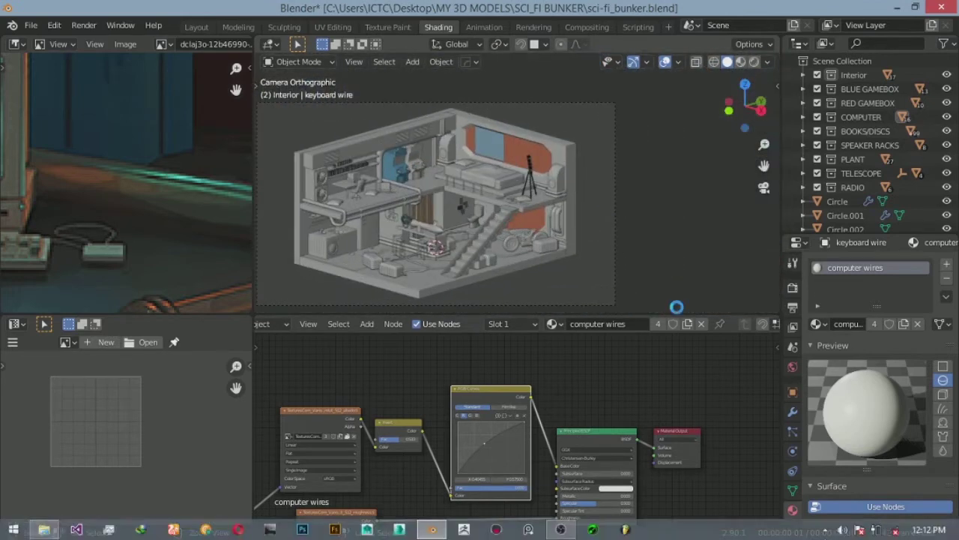
pyautogui.press('z')
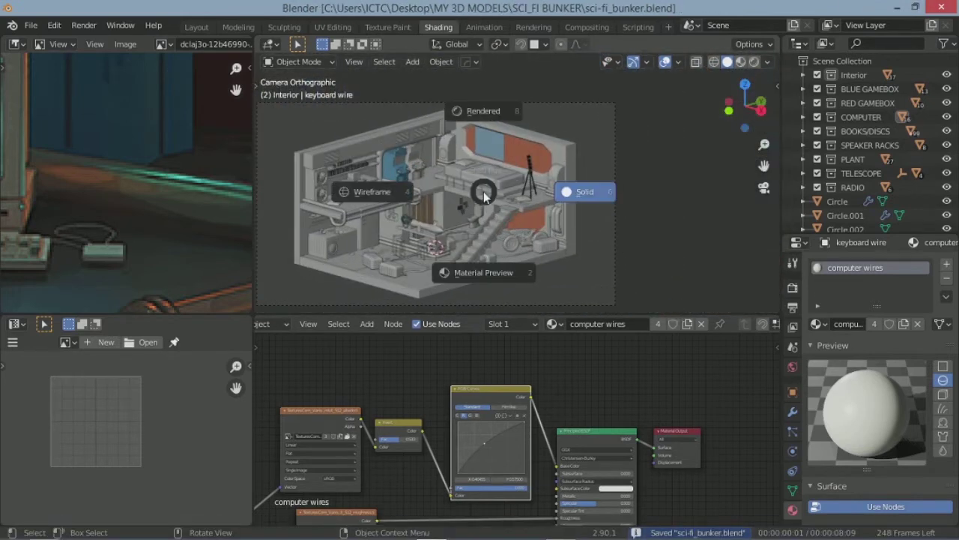
pyautogui.click(491, 260)
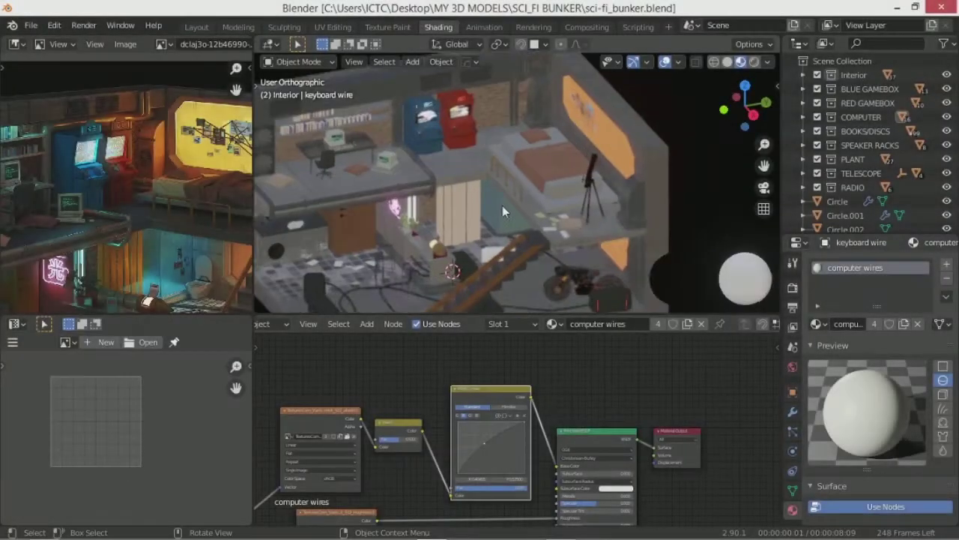
# Step: Zoom in and select the mouse wire to check its off-white texture
pyautogui.scroll(3, 494, 213)
pyautogui.scroll(3, 529, 198)
pyautogui.scroll(3, 528, 199)
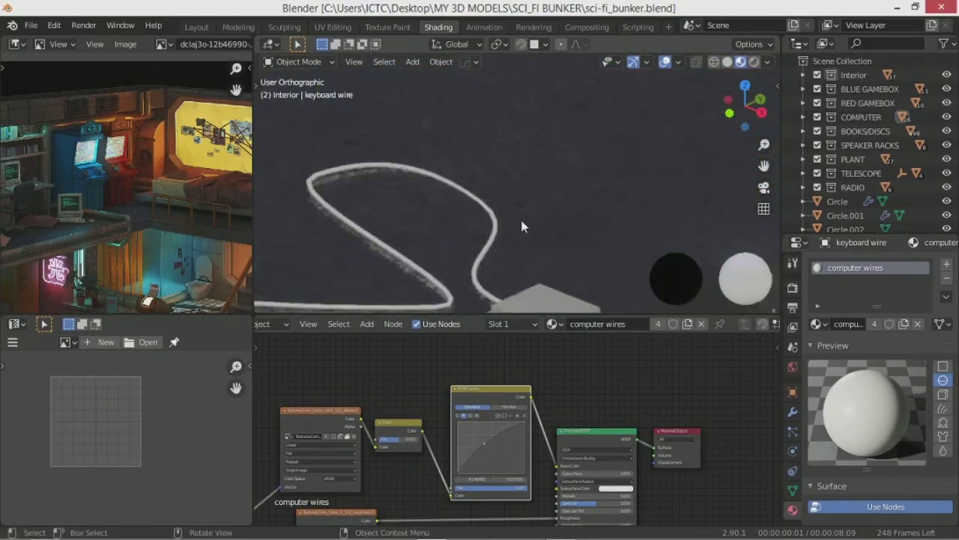
pyautogui.scroll(2, 520, 220)
pyautogui.click(481, 261)
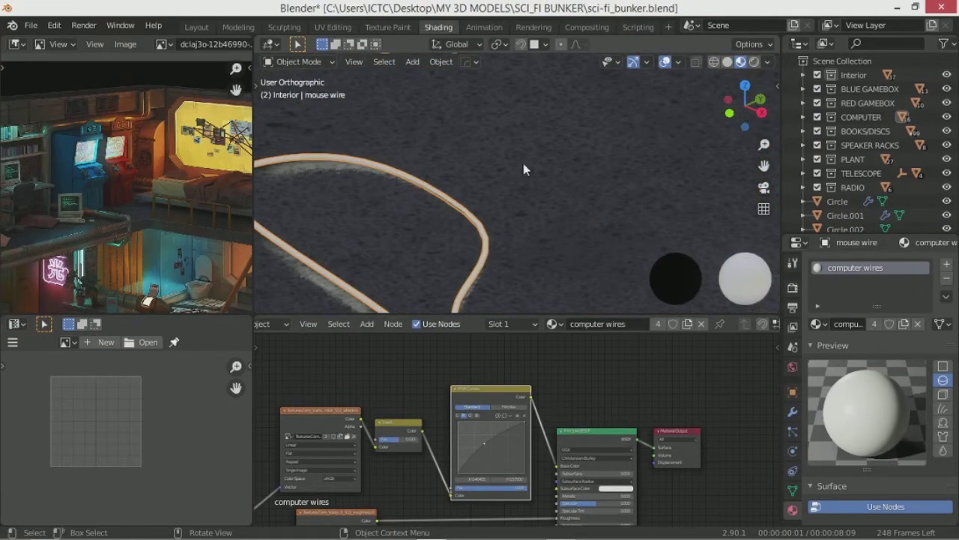
pyautogui.scroll(-2, 523, 169)
pyautogui.scroll(-5, 515, 190)
pyautogui.scroll(4, 565, 185)
# Step: Select the bed frame and add Image Texture nodes with Ctrl+T, moved left
pyautogui.scroll(2, 475, 193)
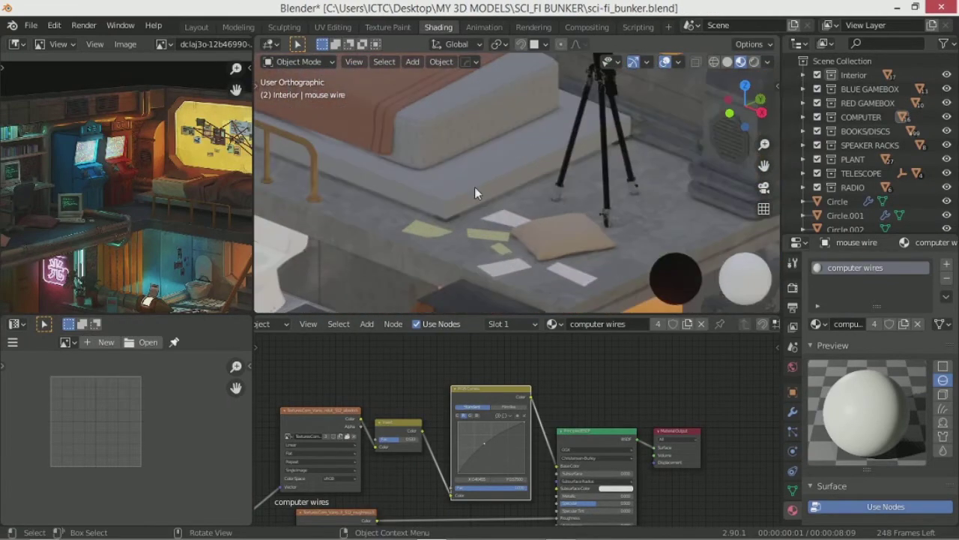
pyautogui.click(474, 193)
pyautogui.scroll(-2, 562, 249)
pyautogui.scroll(-3, 607, 202)
pyautogui.scroll(5, 542, 238)
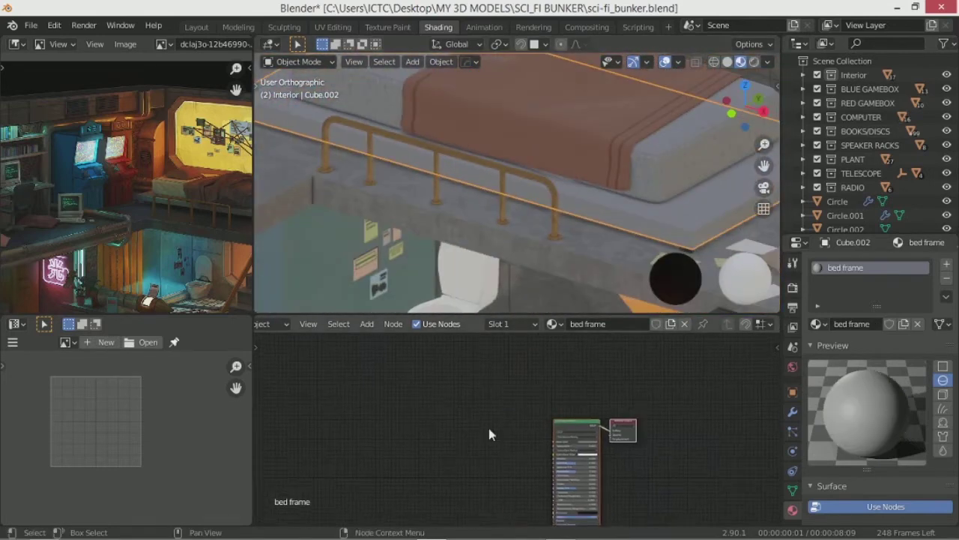
pyautogui.scroll(2, 488, 434)
pyautogui.hotkey('shift', 'a')
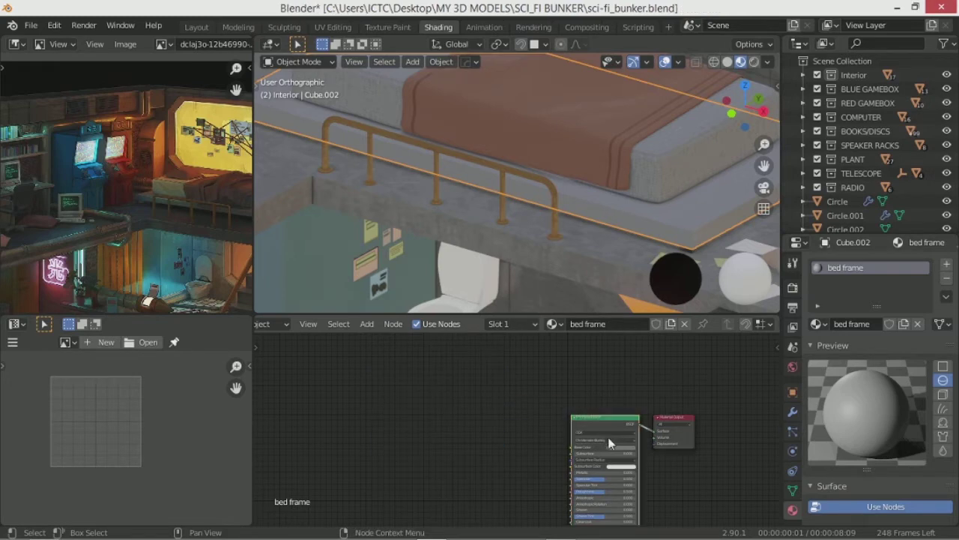
pyautogui.hotkey('ctrl', 't')
pyautogui.press('g')
pyautogui.click(479, 451)
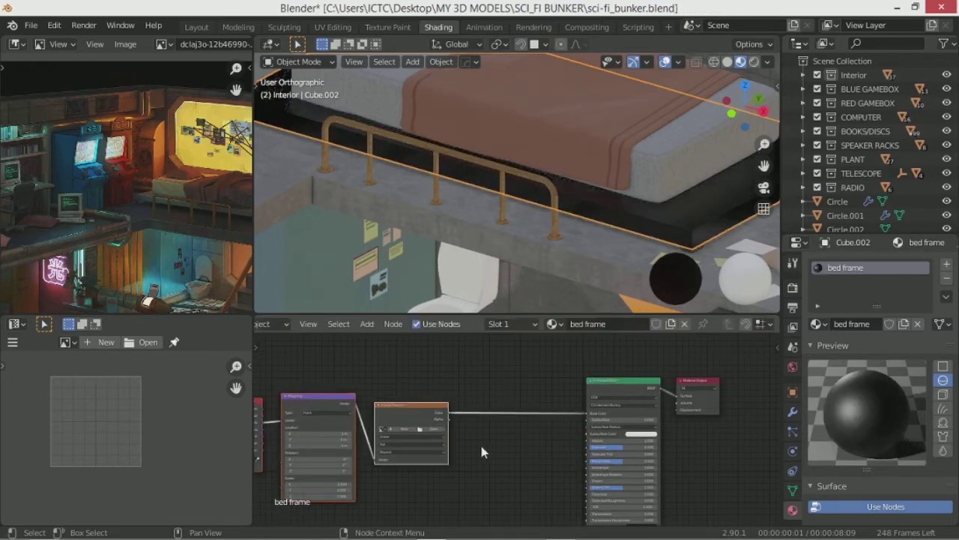
pyautogui.scroll(4, 442, 446)
# Step: Browse into the Textures folder, then cancel without loading an image
pyautogui.click(440, 417)
pyautogui.click(463, 197)
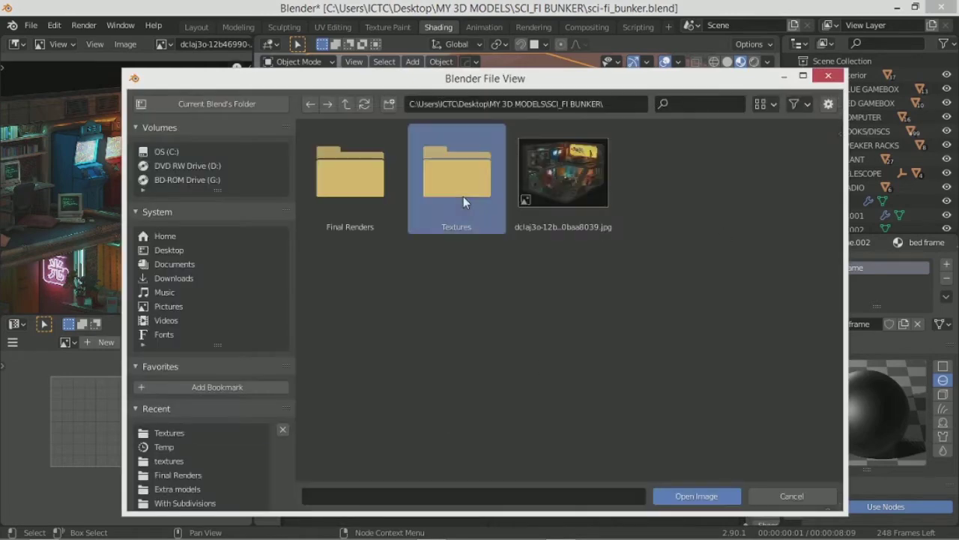
pyautogui.doubleClick(463, 196)
pyautogui.scroll(-2, 760, 311)
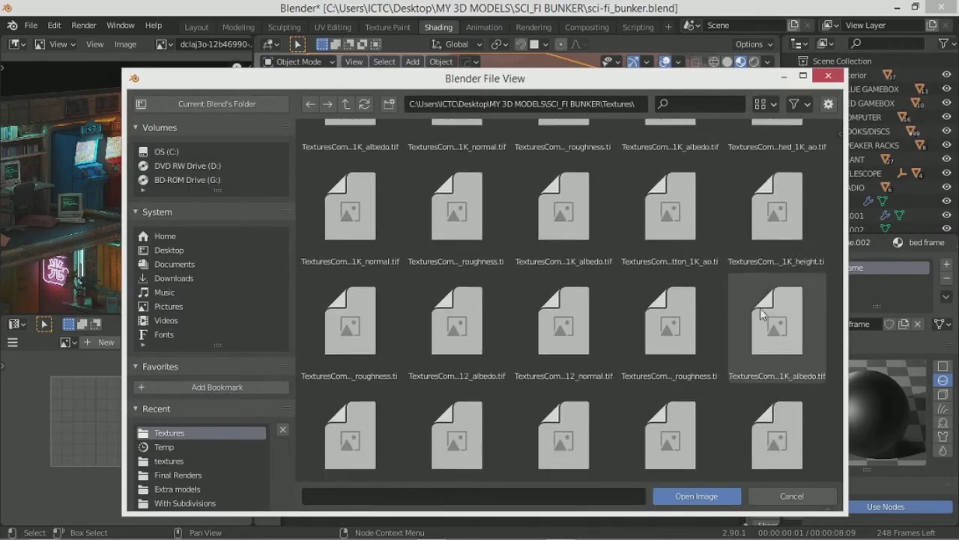
pyautogui.scroll(3, 760, 309)
pyautogui.press('Escape')
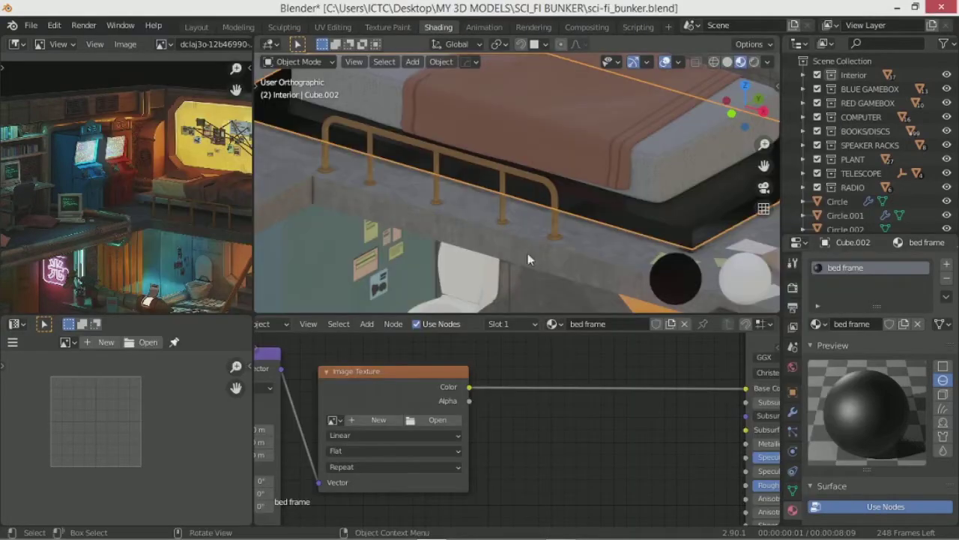
pyautogui.scroll(-5, 529, 258)
# Step: Load the TexturesCom wood veneer 512 albedo image into the texture node
pyautogui.click(434, 420)
pyautogui.doubleClick(449, 190)
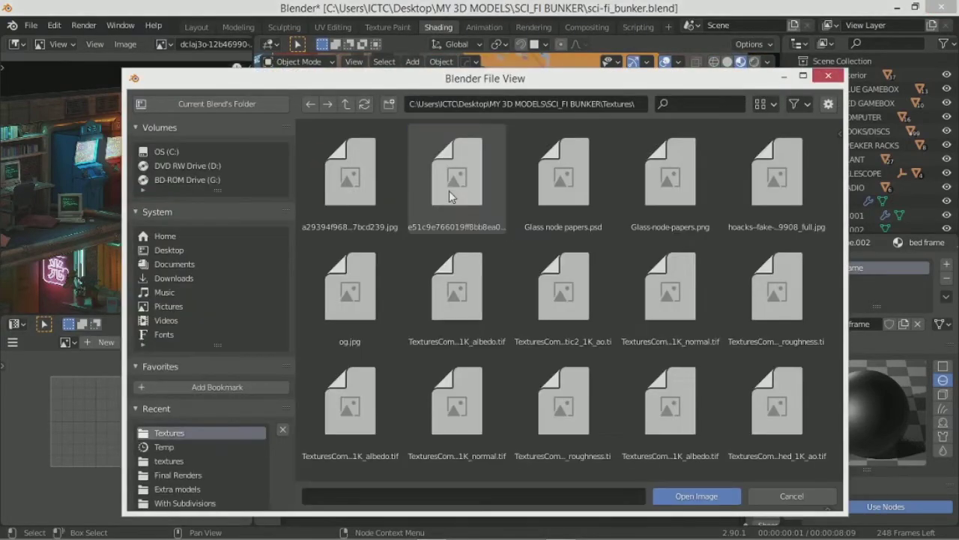
pyautogui.scroll(-2, 604, 296)
pyautogui.scroll(-4, 607, 291)
pyautogui.scroll(-4, 605, 299)
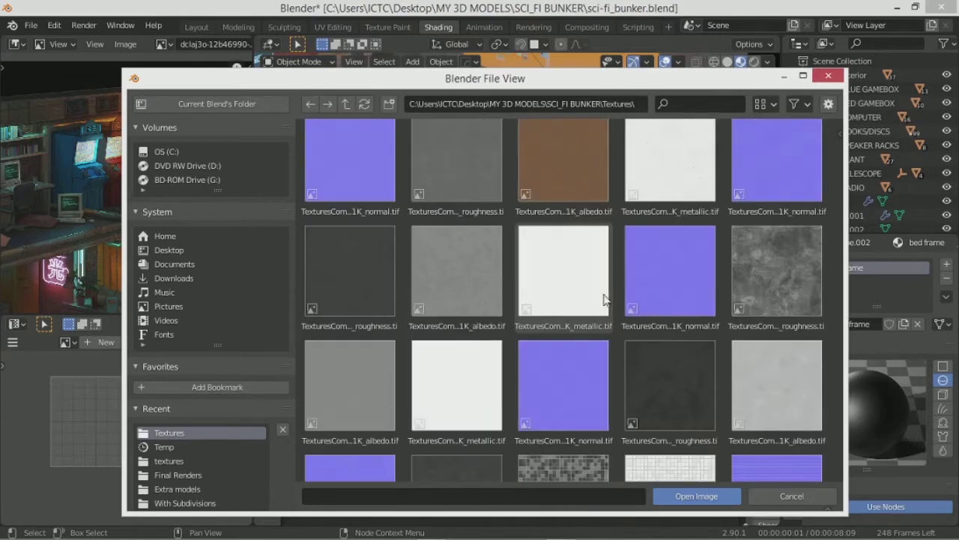
pyautogui.scroll(-5, 604, 299)
pyautogui.click(745, 307)
pyautogui.click(696, 496)
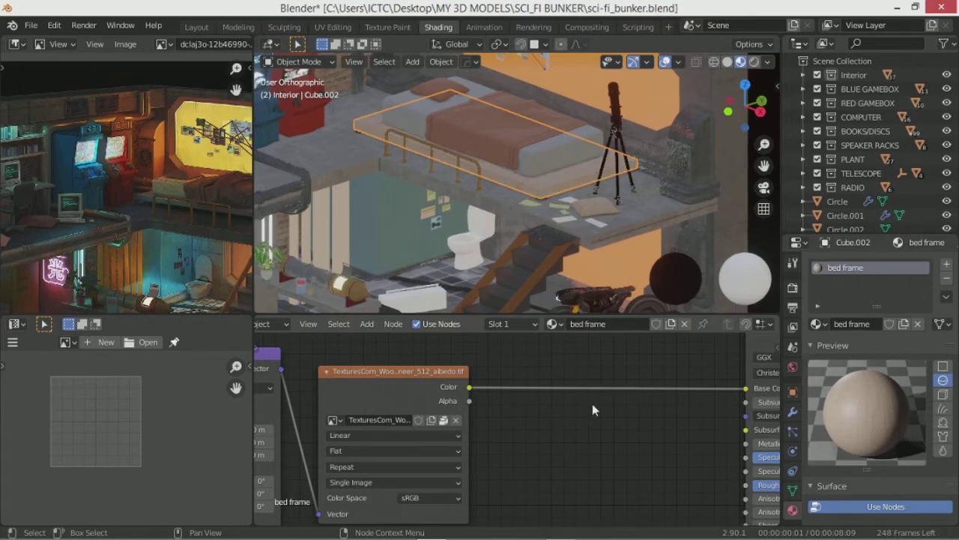
# Step: Smart UV Project the bed frame's whole mesh in Edit Mode, then return to Object Mode
pyautogui.scroll(2, 560, 202)
pyautogui.scroll(2, 578, 206)
pyautogui.press('Tab')
pyautogui.press('a')
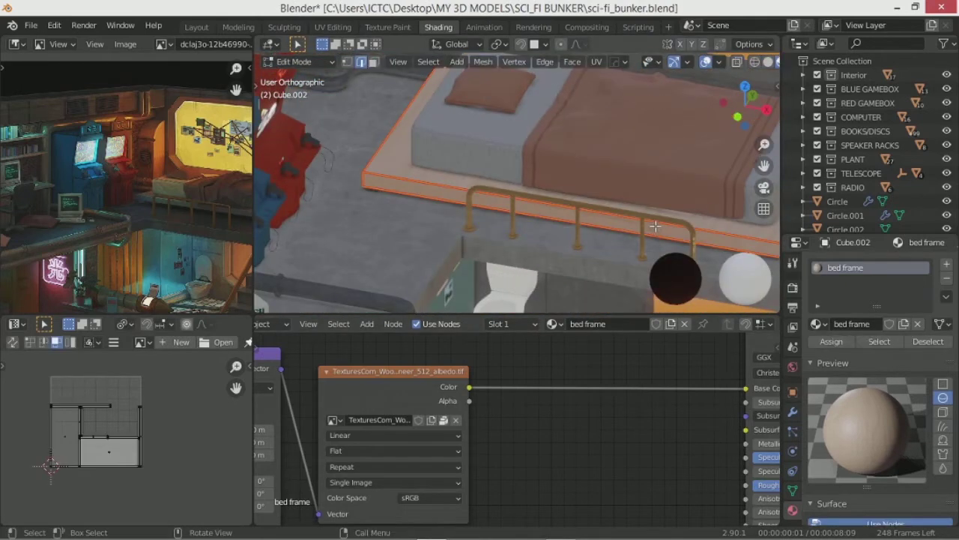
pyautogui.press('u')
pyautogui.click(603, 112)
pyautogui.click(633, 228)
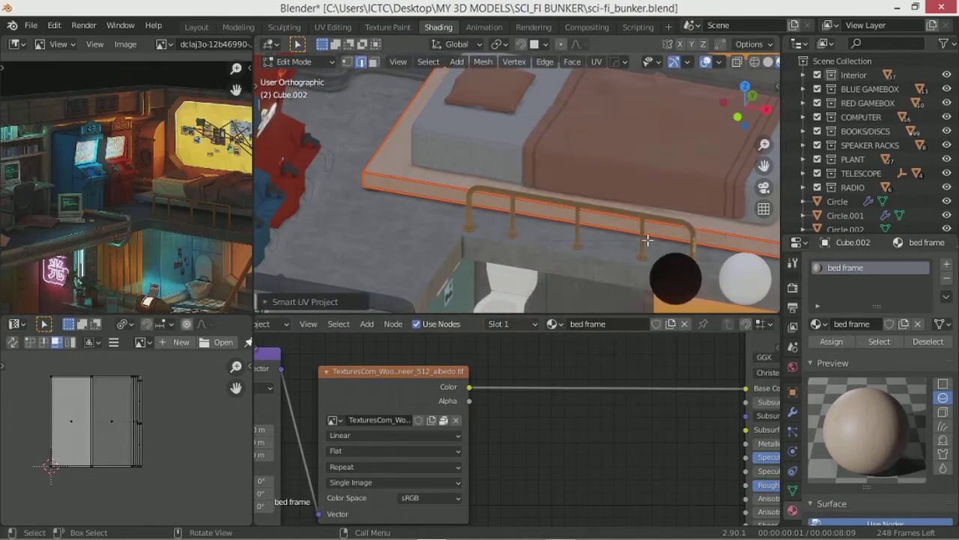
pyautogui.press('Tab')
# Step: Nudge the image texture node and show the bunker reference render in the image viewer
pyautogui.moveTo(634, 227); pyautogui.dragTo(408, 180, button='middle')
pyautogui.scroll(2, 408, 179)
pyautogui.scroll(-3, 576, 443)
pyautogui.scroll(-2, 501, 408)
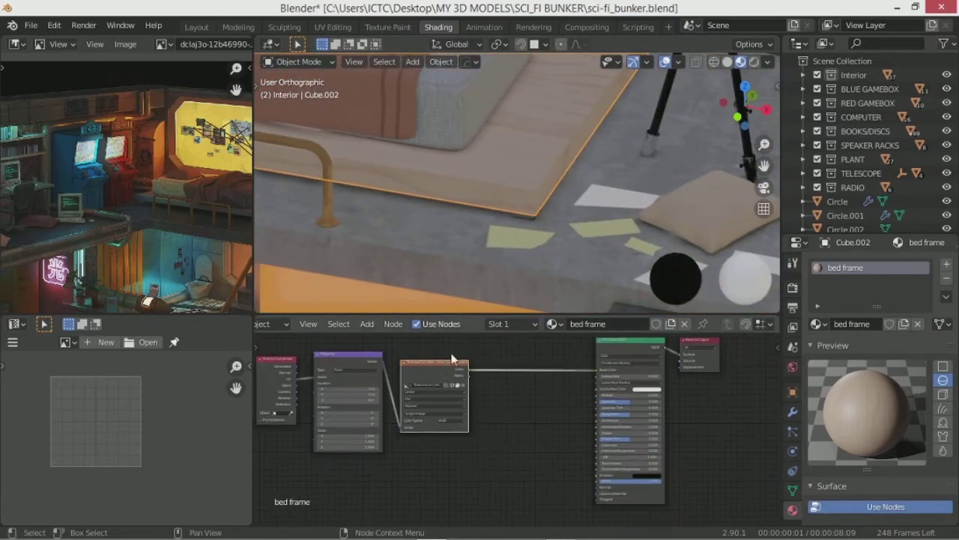
pyautogui.scroll(-1, 498, 429)
pyautogui.moveTo(498, 429); pyautogui.dragTo(486, 377)
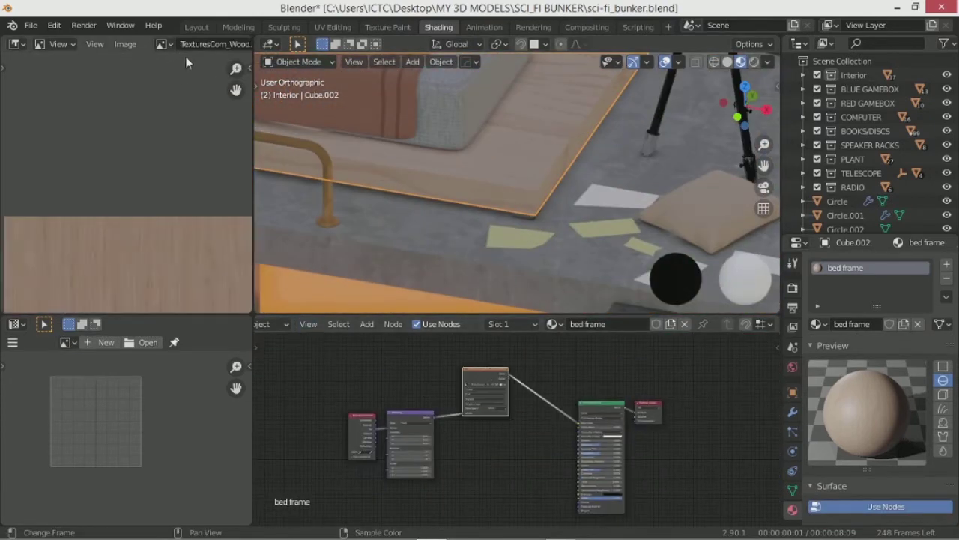
pyautogui.click(163, 44)
pyautogui.click(177, 187)
# Step: Box-select and delete the wood texture nodes left of the shader
pyautogui.scroll(4, 144, 186)
pyautogui.scroll(-1, 495, 435)
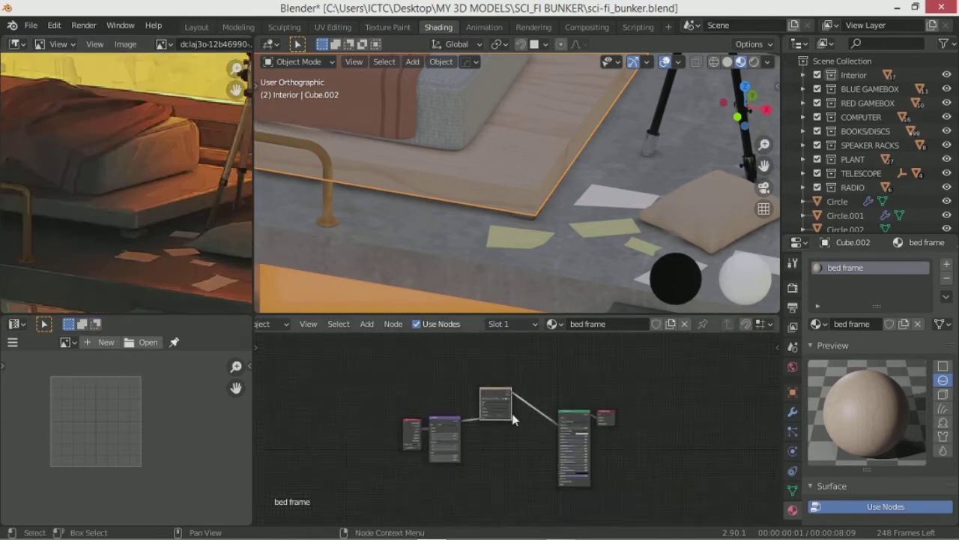
pyautogui.scroll(-3, 477, 176)
pyautogui.scroll(-2, 473, 175)
pyautogui.scroll(2, 509, 170)
pyautogui.scroll(3, 510, 171)
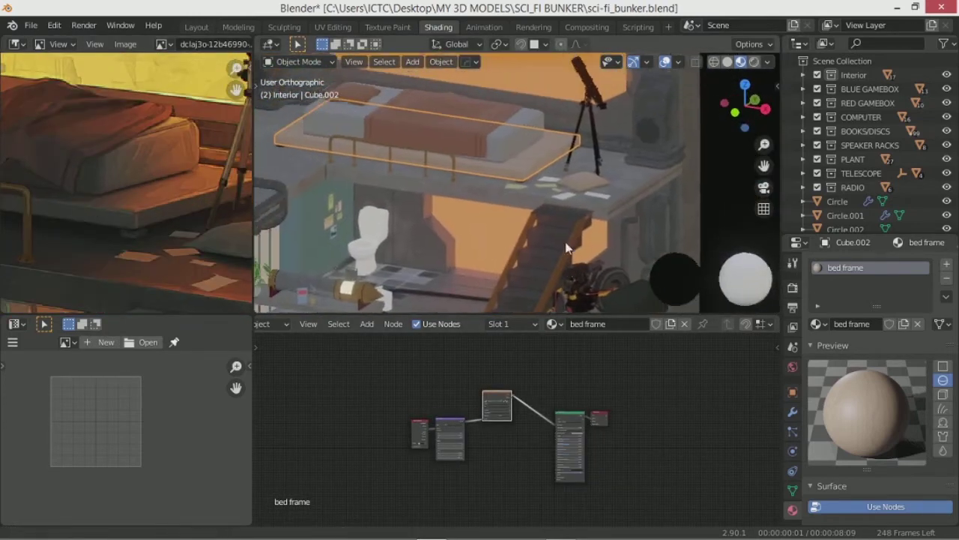
pyautogui.scroll(3, 565, 241)
pyautogui.moveTo(405, 382); pyautogui.dragTo(525, 461)
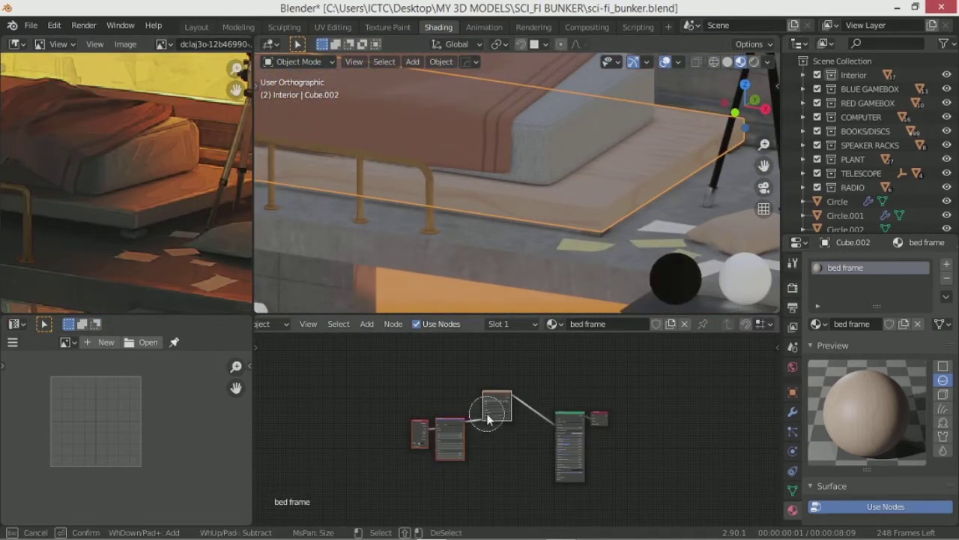
pyautogui.press('x')
pyautogui.scroll(-4, 525, 227)
# Step: Add an Image Texture with the wood roughness map from Textures, linked to Roughness
pyautogui.scroll(2, 526, 227)
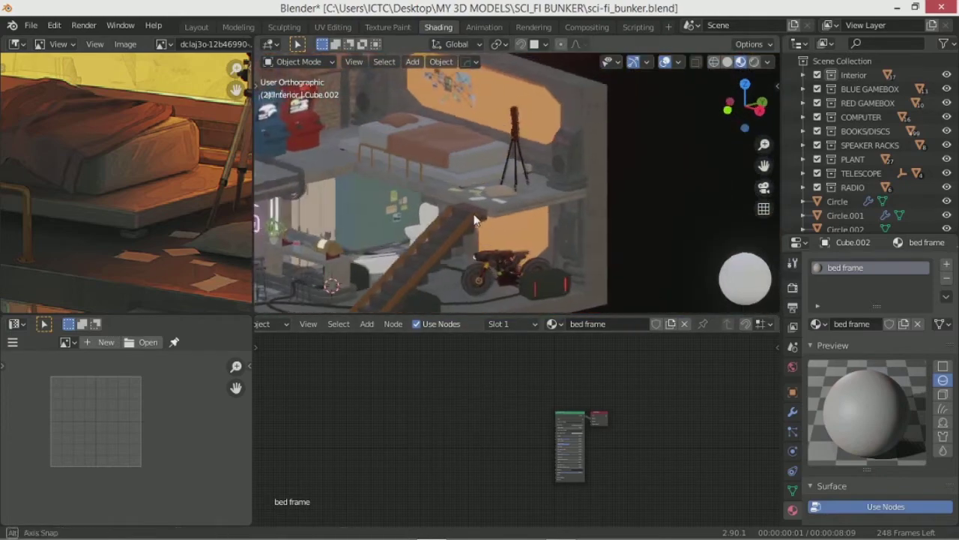
pyautogui.scroll(2, 525, 217)
pyautogui.scroll(2, 524, 216)
pyautogui.scroll(2, 488, 413)
pyautogui.hotkey('shift', 'a')
pyautogui.click(480, 360)
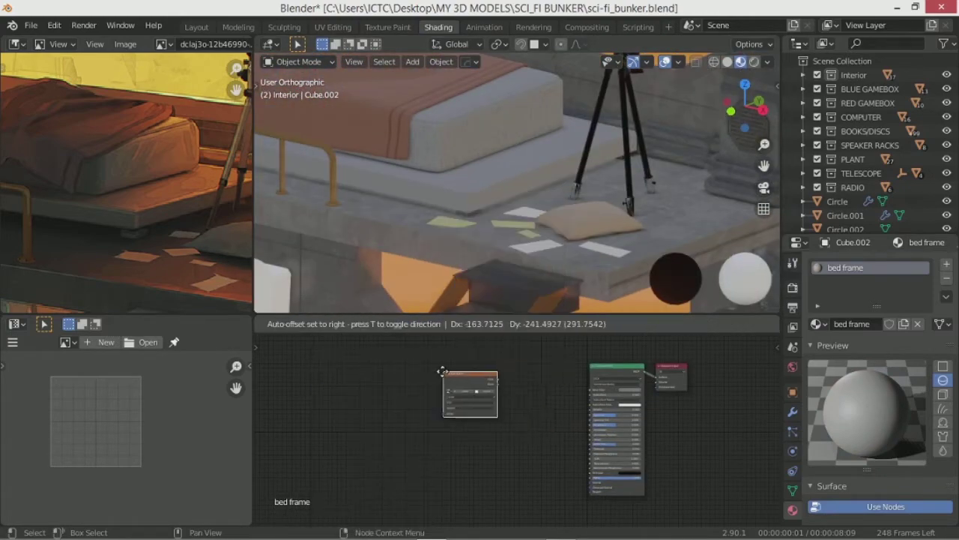
pyautogui.click(450, 378)
pyautogui.click(465, 404)
pyautogui.doubleClick(436, 222)
pyautogui.scroll(-5, 531, 397)
pyautogui.doubleClick(456, 411)
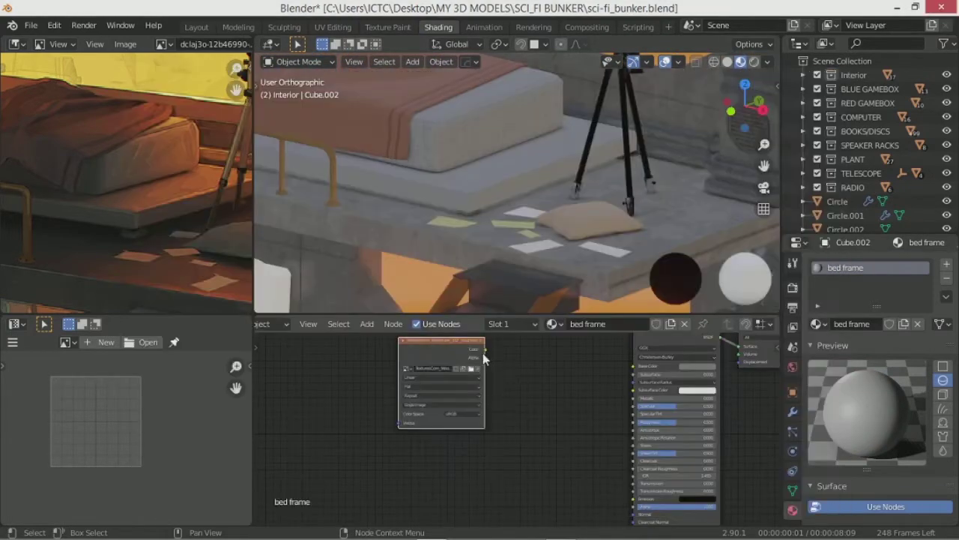
pyautogui.moveTo(484, 349)
pyautogui.mouseDown()
pyautogui.moveTo(628, 428)
pyautogui.moveTo(633, 421)
pyautogui.mouseUp()
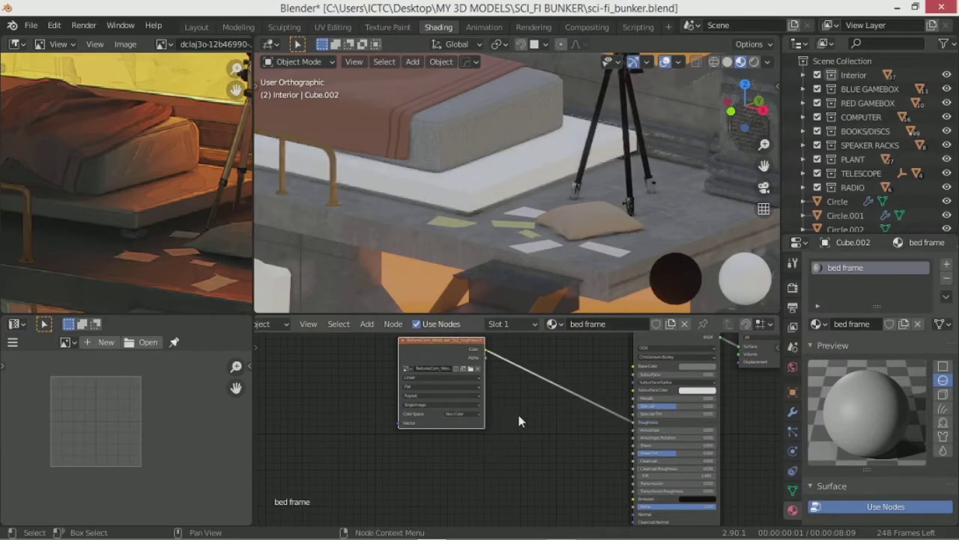
# Step: Duplicate the image node, load the Wood_BirchVeneer texture and set it to Non-Color
pyautogui.scroll(2, 464, 197)
pyautogui.scroll(2, 506, 204)
pyautogui.moveTo(447, 353)
pyautogui.mouseDown()
pyautogui.moveTo(462, 369)
pyautogui.moveTo(477, 353)
pyautogui.mouseUp()
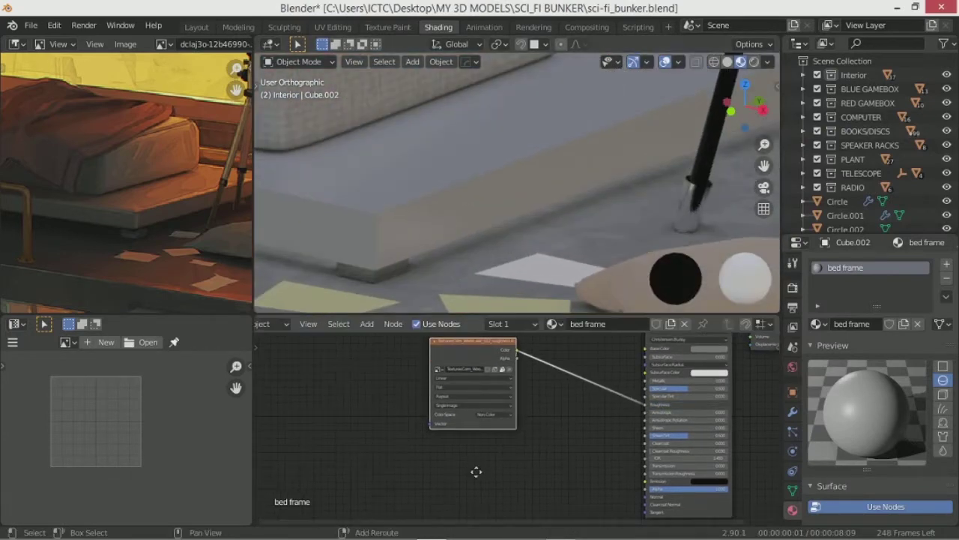
pyautogui.hotkey('shift', 'd')
pyautogui.click(397, 396)
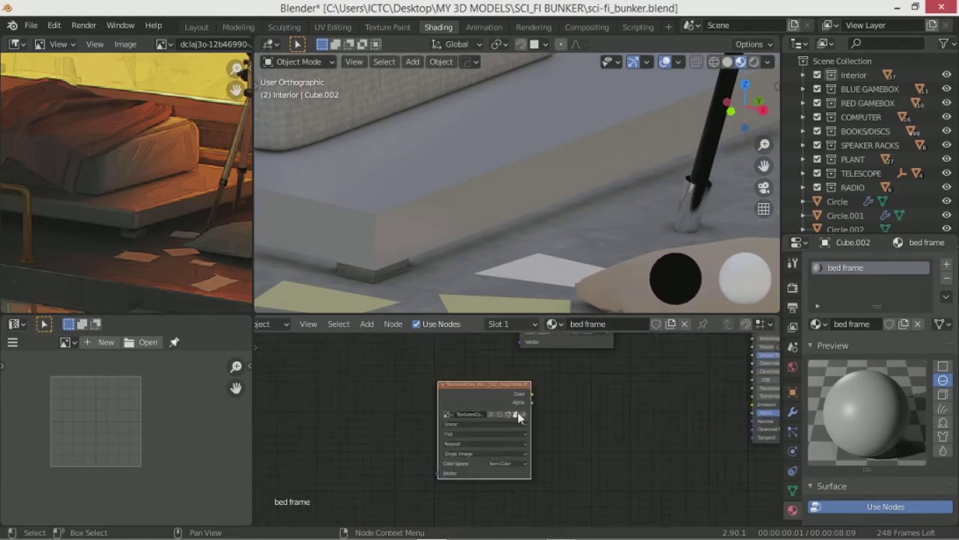
pyautogui.click(517, 416)
pyautogui.scroll(-10, 675, 315)
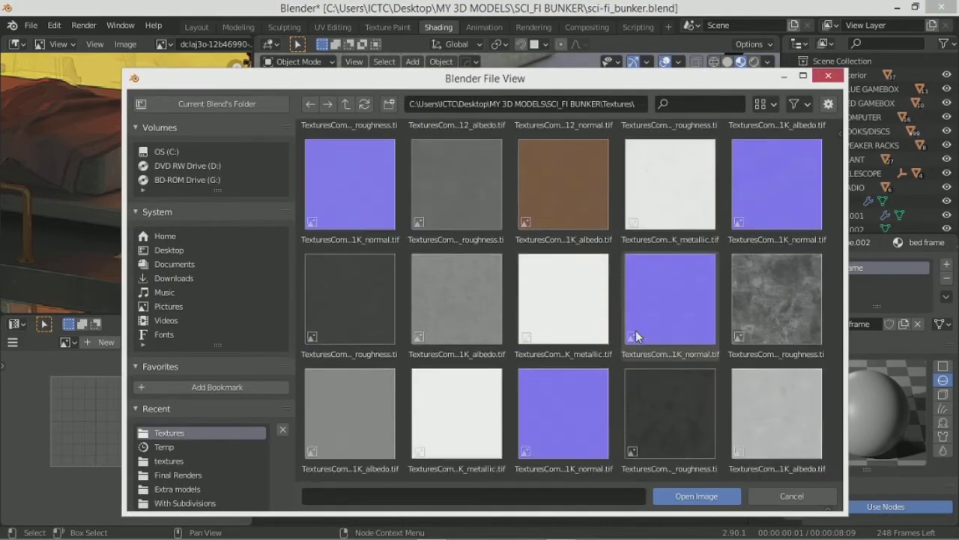
pyautogui.scroll(-5, 562, 337)
pyautogui.click(457, 416)
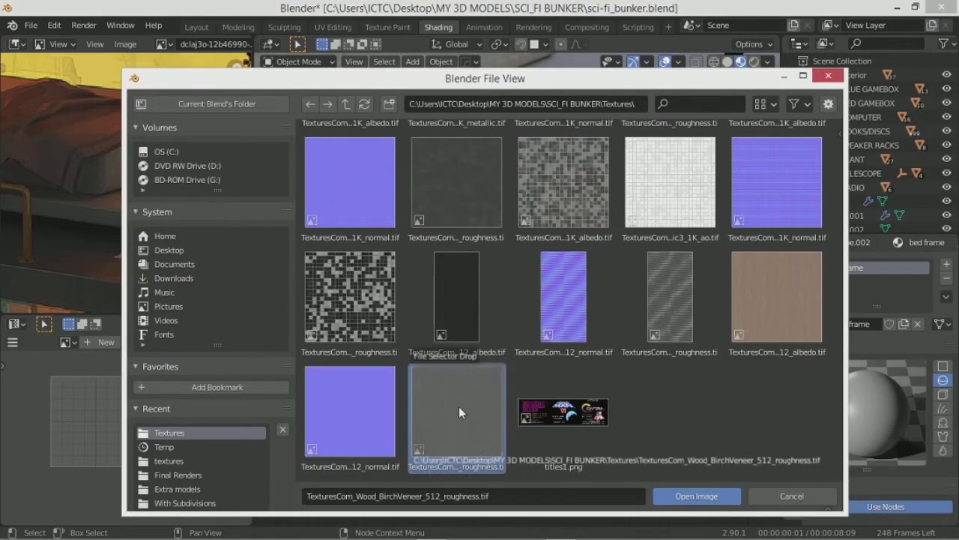
pyautogui.moveTo(473, 420); pyautogui.dragTo(459, 406)
pyautogui.click(696, 496)
pyautogui.click(515, 468)
pyautogui.click(496, 428)
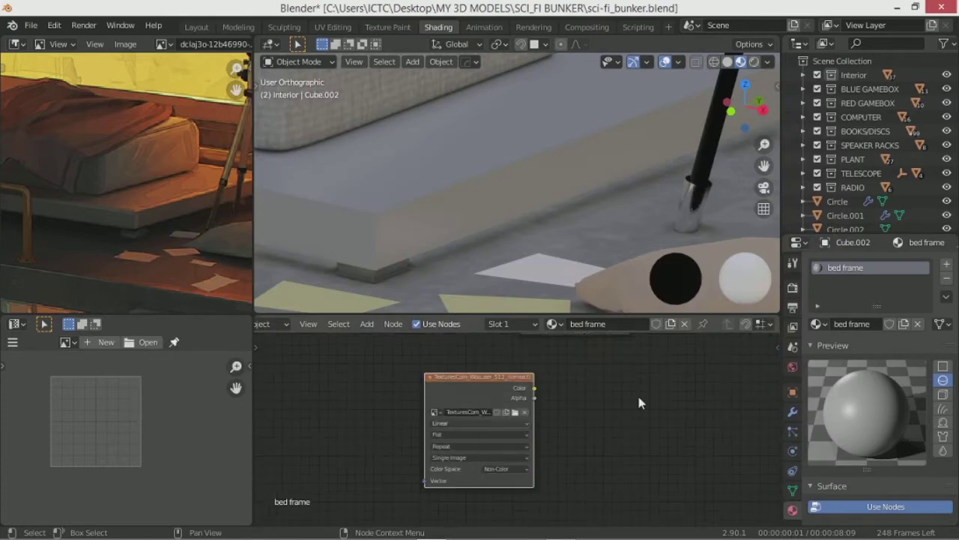
# Step: Add a Normal Map node and connect the Non-Color image's colour into it
pyautogui.hotkey('shift', 'a')
pyautogui.click(712, 322)
pyautogui.click(663, 401)
pyautogui.moveTo(533, 388); pyautogui.dragTo(629, 439)
pyautogui.scroll(-3, 644, 443)
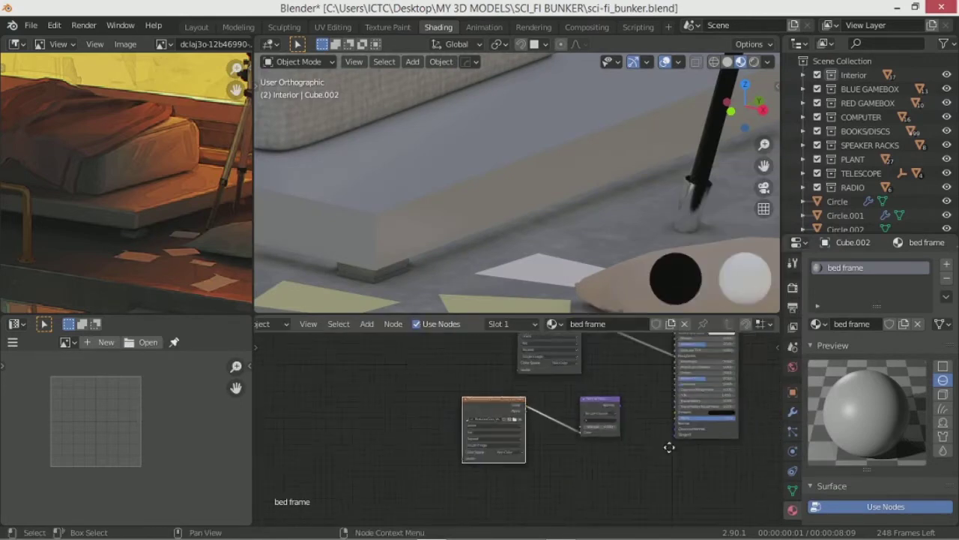
pyautogui.moveTo(667, 445); pyautogui.dragTo(546, 443, button='middle')
pyautogui.scroll(-2, 549, 441)
pyautogui.scroll(3, 550, 435)
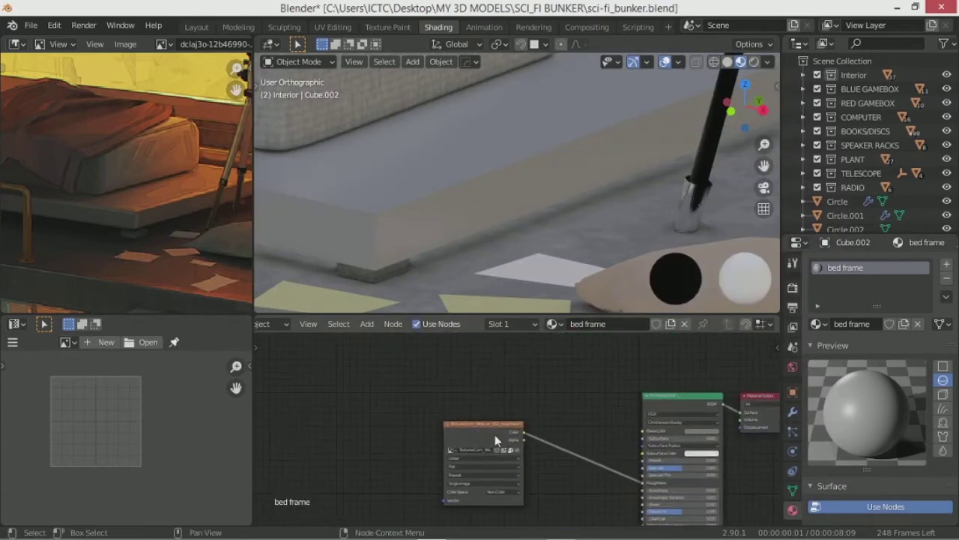
pyautogui.scroll(-5, 455, 213)
pyautogui.scroll(5, 505, 209)
# Step: Add another Image Texture loaded with the wood veneer normal texture, linked toward the Normal Map
pyautogui.hotkey('shift', 'a')
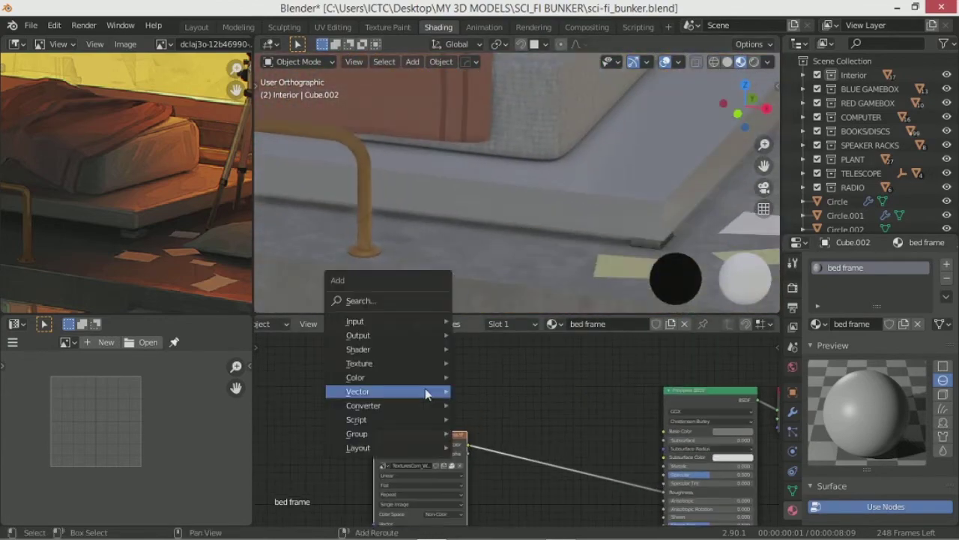
pyautogui.click(510, 210)
pyautogui.click(423, 337)
pyautogui.click(442, 356)
pyautogui.scroll(-5, 707, 362)
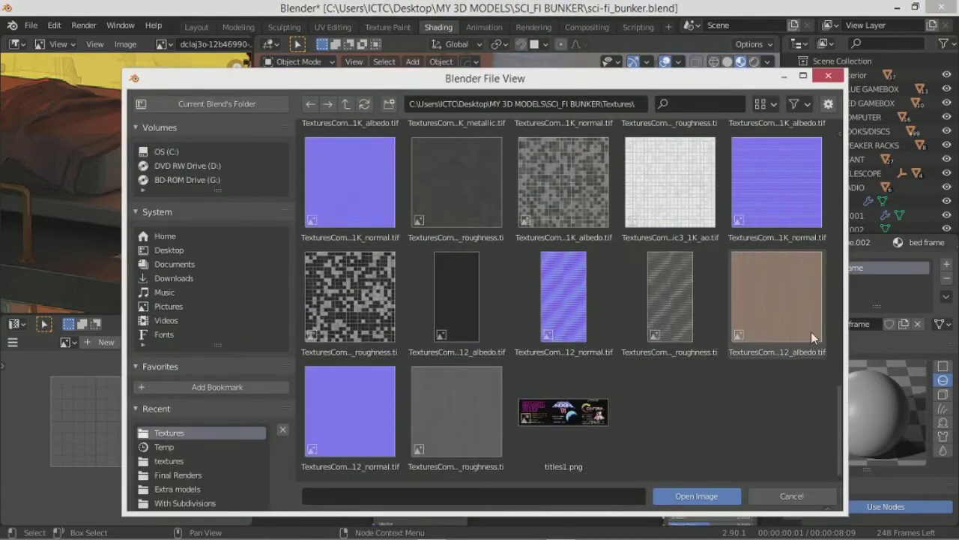
pyautogui.doubleClick(708, 362)
pyautogui.scroll(-2, 524, 435)
pyautogui.moveTo(495, 378); pyautogui.dragTo(641, 472)
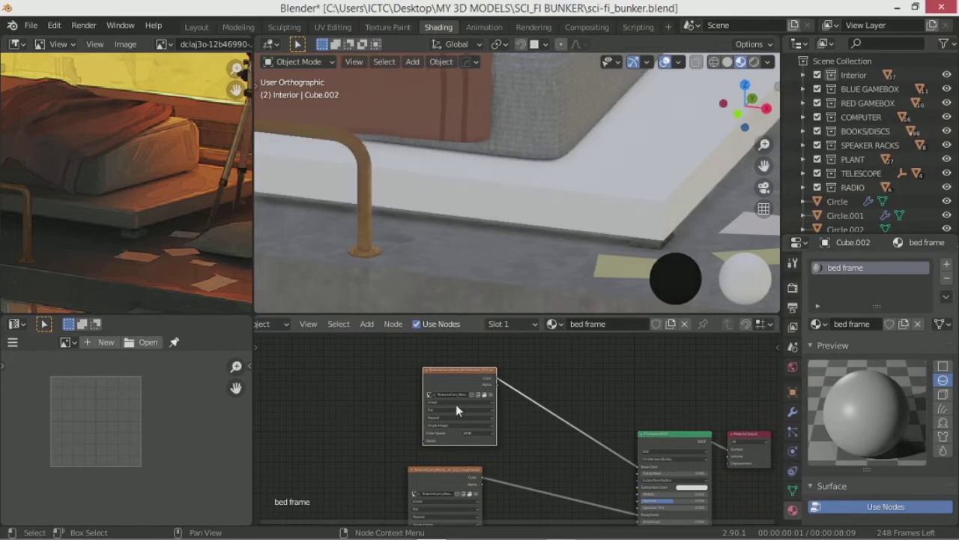
# Step: Set the normal texture's colour space to Linear, then to Non-Color
pyautogui.scroll(-5, 530, 164)
pyautogui.scroll(3, 532, 407)
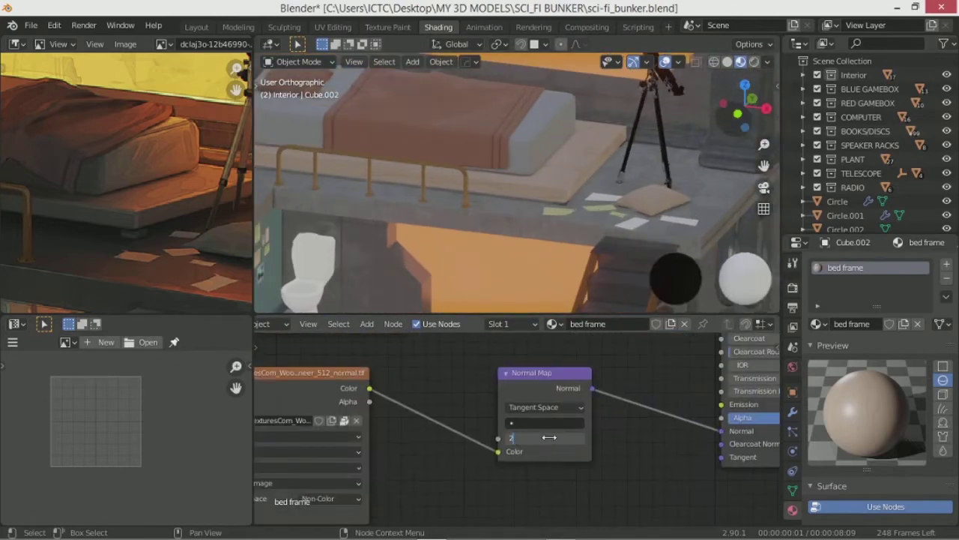
pyautogui.scroll(-1, 490, 413)
pyautogui.click(356, 488)
pyautogui.click(346, 464)
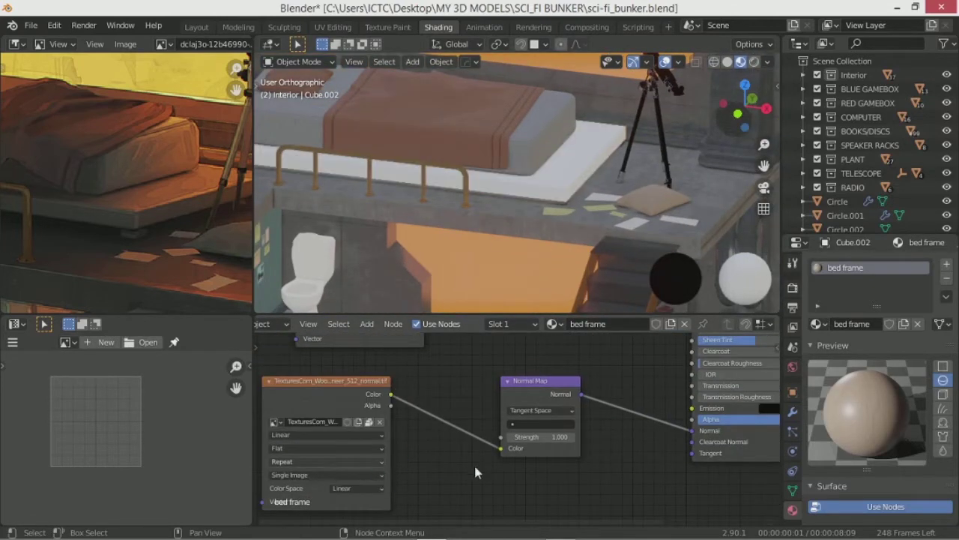
pyautogui.scroll(-1, 469, 467)
pyautogui.scroll(-4, 518, 207)
pyautogui.scroll(5, 517, 206)
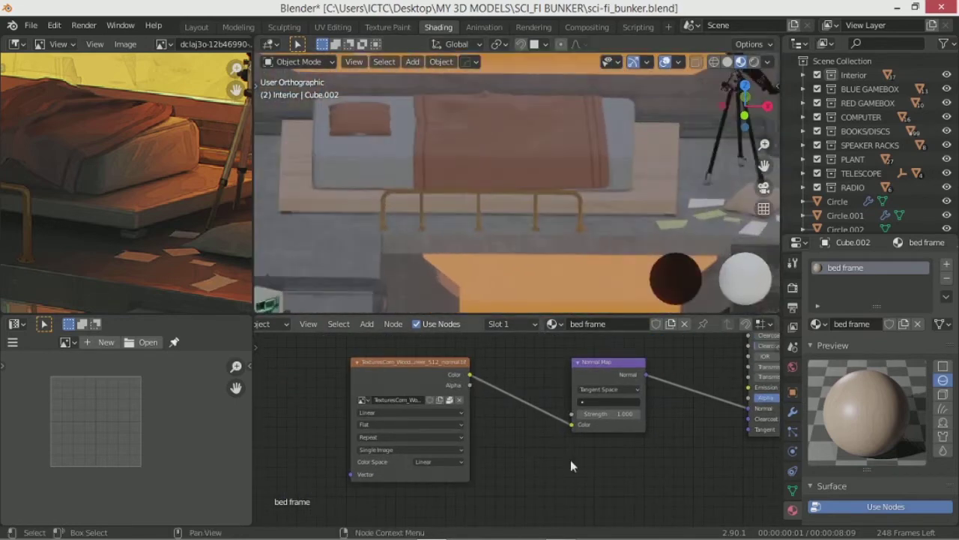
pyautogui.scroll(-2, 524, 443)
pyautogui.scroll(1, 464, 450)
pyautogui.click(402, 460)
pyautogui.click(409, 431)
pyautogui.scroll(-1, 524, 427)
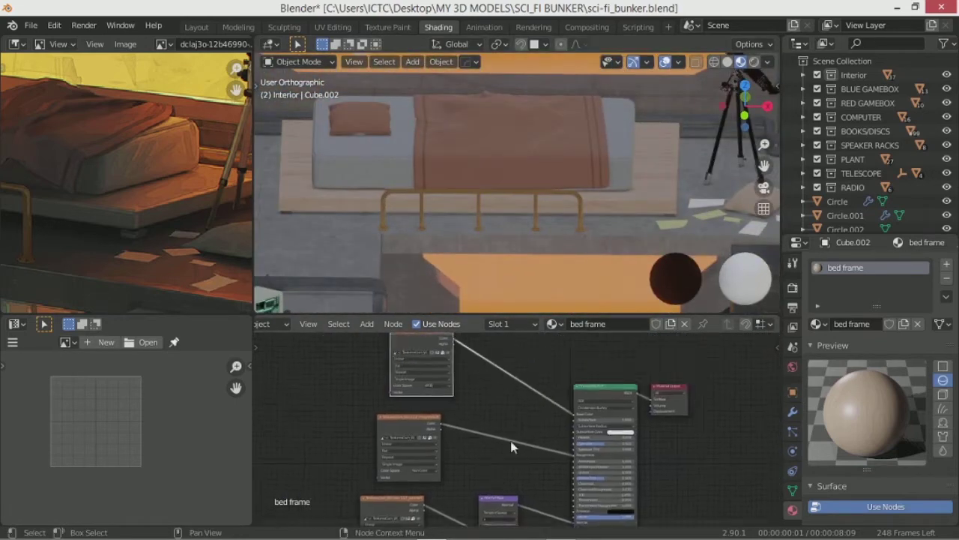
pyautogui.scroll(2, 573, 435)
pyautogui.moveTo(524, 195); pyautogui.dragTo(549, 222, button='middle')
pyautogui.scroll(3, 549, 222)
pyautogui.hotkey('shift', 'a')
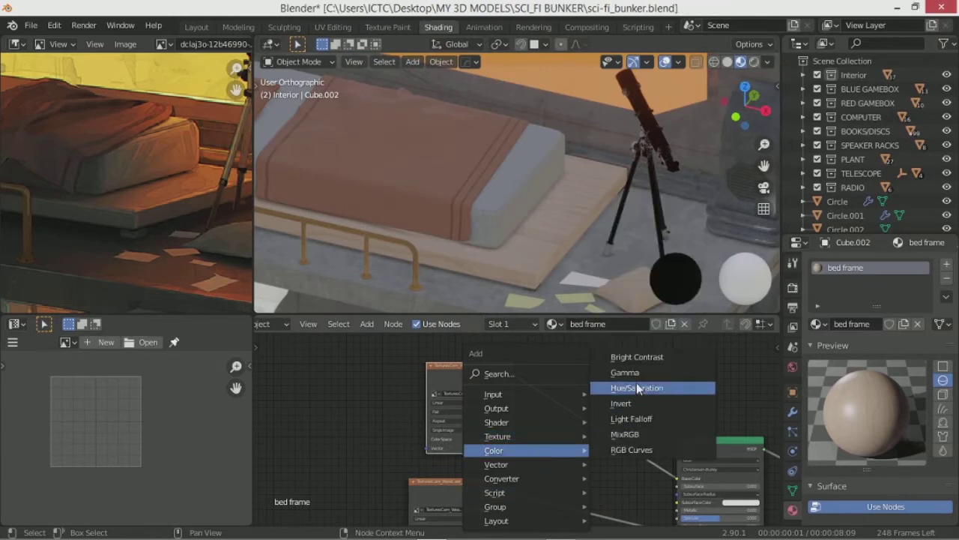
# Step: Insert a Hue/Saturation node before Base Color with Saturation 0.7 and Value 0.5
pyautogui.click(636, 386)
pyautogui.click(564, 392)
pyautogui.scroll(2, 530, 457)
pyautogui.scroll(2, 529, 420)
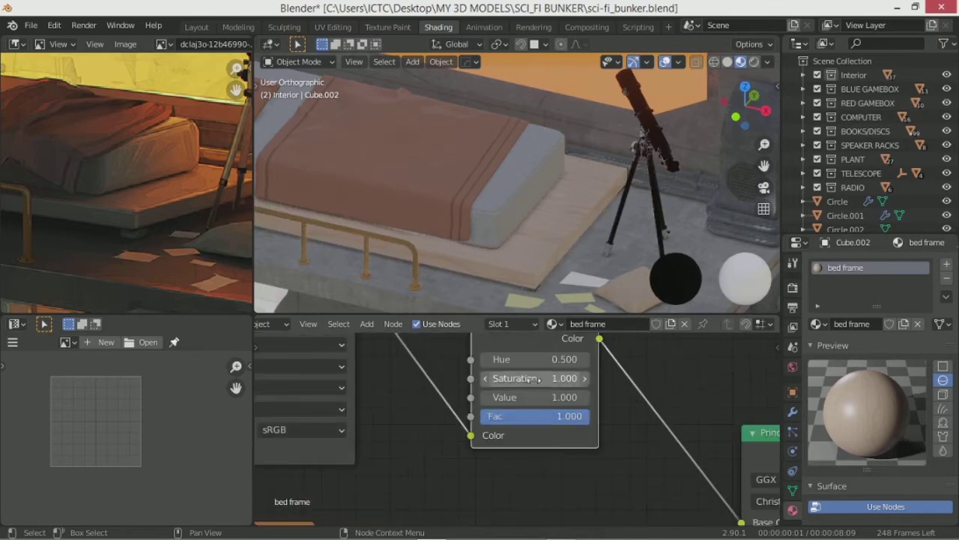
pyautogui.click(535, 379)
pyautogui.write('.3')
pyautogui.press('Return')
pyautogui.moveTo(565, 193); pyautogui.dragTo(565, 220, button='middle')
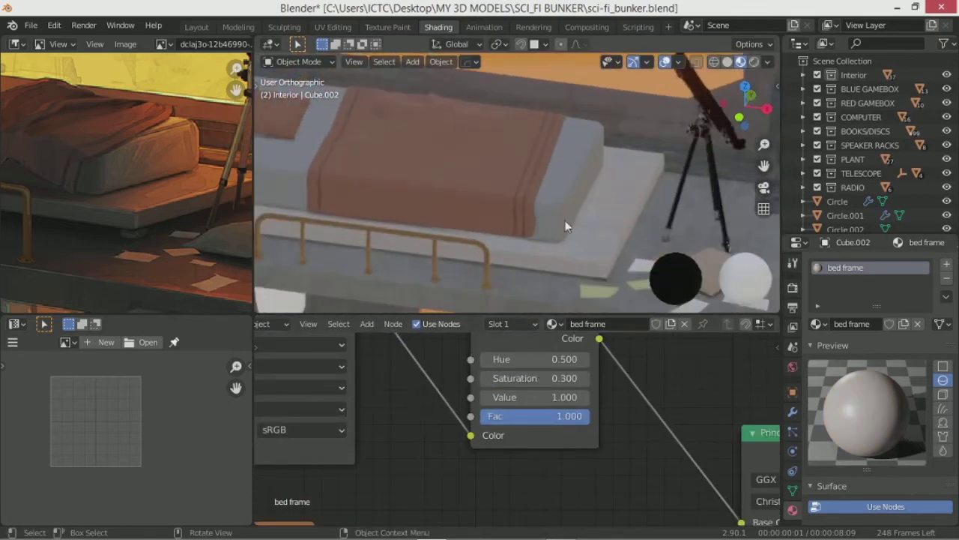
pyautogui.click(562, 379)
pyautogui.press('BackSpace')
pyautogui.write('7')
pyautogui.click(562, 398)
pyautogui.write('.5')
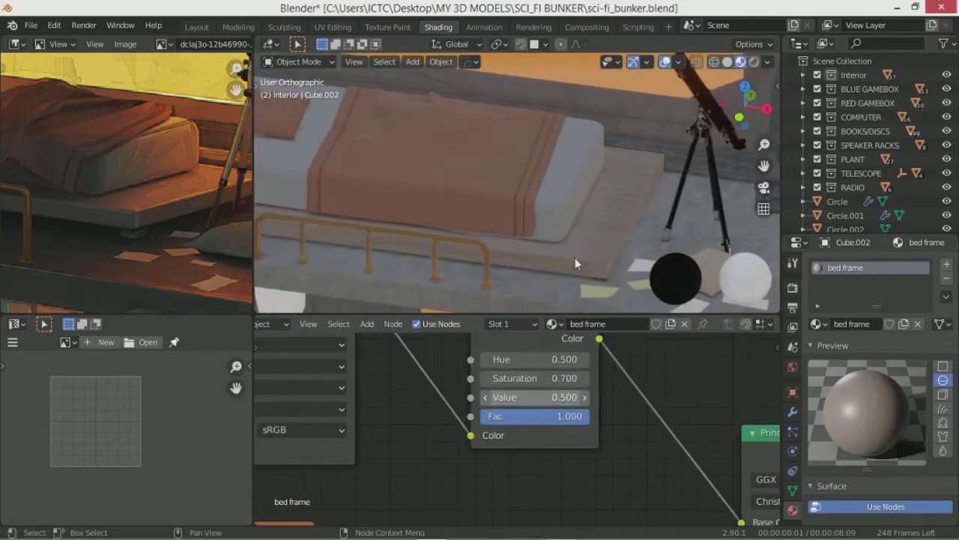
pyautogui.press('Return')
# Step: Review the node setup, leaving Normal Map strength unchanged, and view through the scene camera
pyautogui.moveTo(575, 257); pyautogui.dragTo(531, 192, button='middle')
pyautogui.scroll(3, 531, 192)
pyautogui.scroll(3, 617, 230)
pyautogui.moveTo(719, 494); pyautogui.dragTo(487, 326, button='middle')
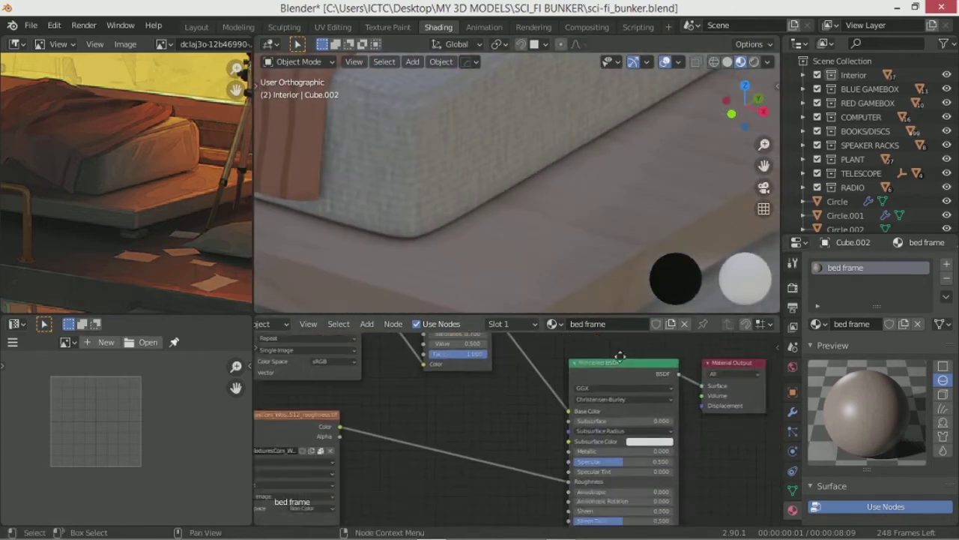
pyautogui.scroll(-3, 444, 482)
pyautogui.scroll(3, 414, 472)
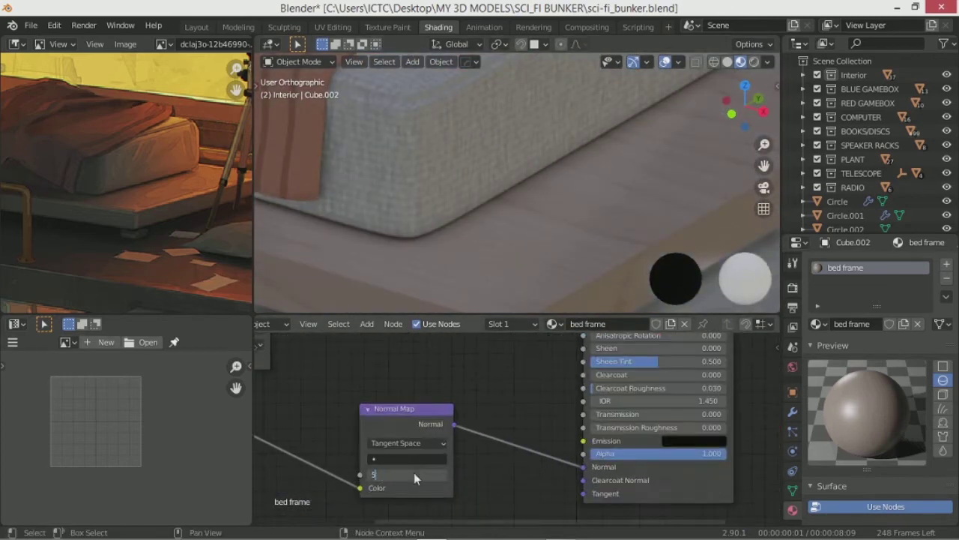
pyautogui.click(414, 474)
pyautogui.press('Escape')
pyautogui.scroll(-3, 569, 221)
pyautogui.moveTo(530, 210); pyautogui.dragTo(473, 205, button='middle')
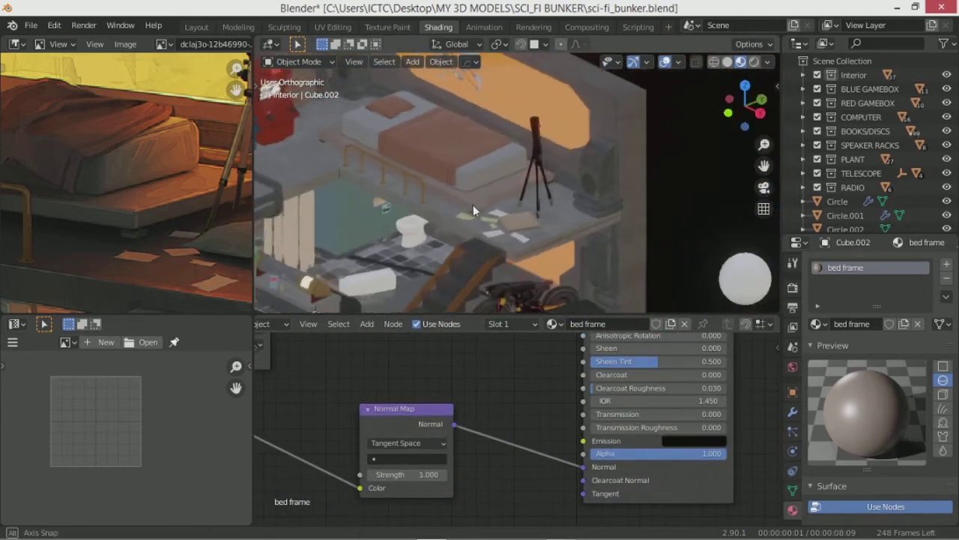
pyautogui.scroll(2, 473, 205)
pyautogui.scroll(-2, 502, 391)
pyautogui.scroll(2, 502, 391)
pyautogui.moveTo(524, 420)
pyautogui.mouseDown(button='middle')
pyautogui.moveTo(557, 435)
pyautogui.moveTo(555, 389)
pyautogui.mouseUp(button='middle')
pyautogui.moveTo(559, 254); pyautogui.dragTo(550, 238, button='middle')
pyautogui.press('KP_0')
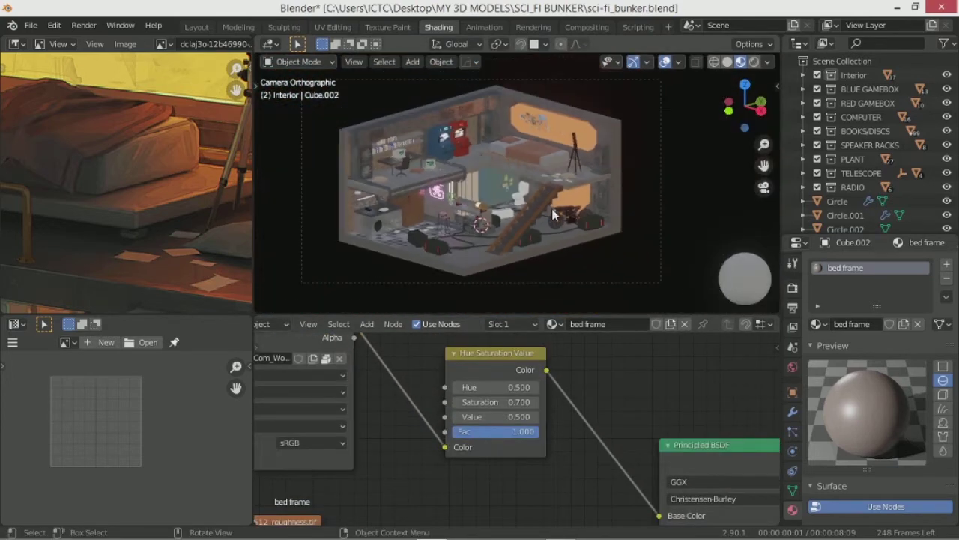
# Step: Leave the camera view and enter Edit Mode on the bed frame
pyautogui.scroll(1, 567, 190)
pyautogui.scroll(2, 567, 191)
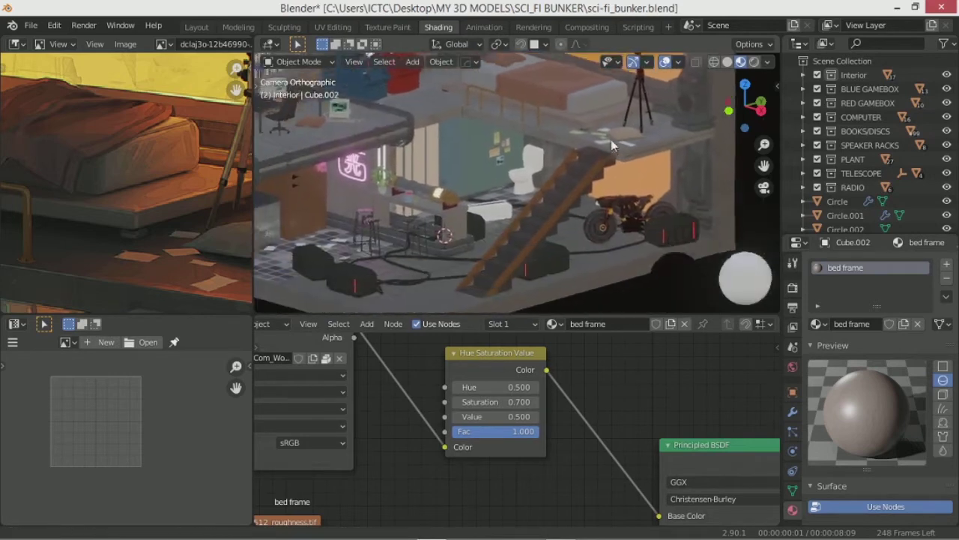
pyautogui.scroll(2, 564, 202)
pyautogui.moveTo(564, 202); pyautogui.dragTo(523, 231, button='middle')
pyautogui.scroll(3, 523, 231)
pyautogui.scroll(-3, 450, 187)
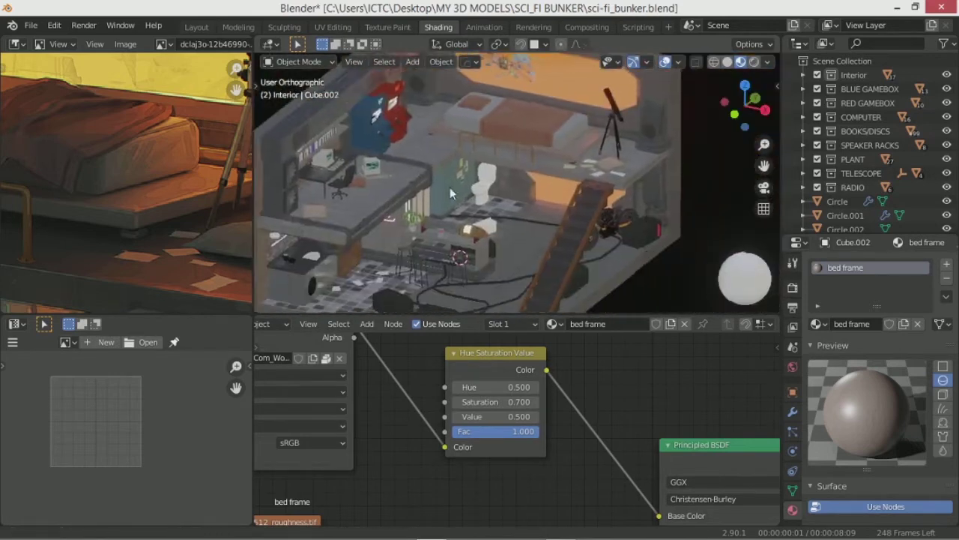
pyautogui.press('Tab')
pyautogui.scroll(3, 448, 167)
# Step: Smart UV Project the bed frame's mesh, then return to Object Mode
pyautogui.press('Tab')
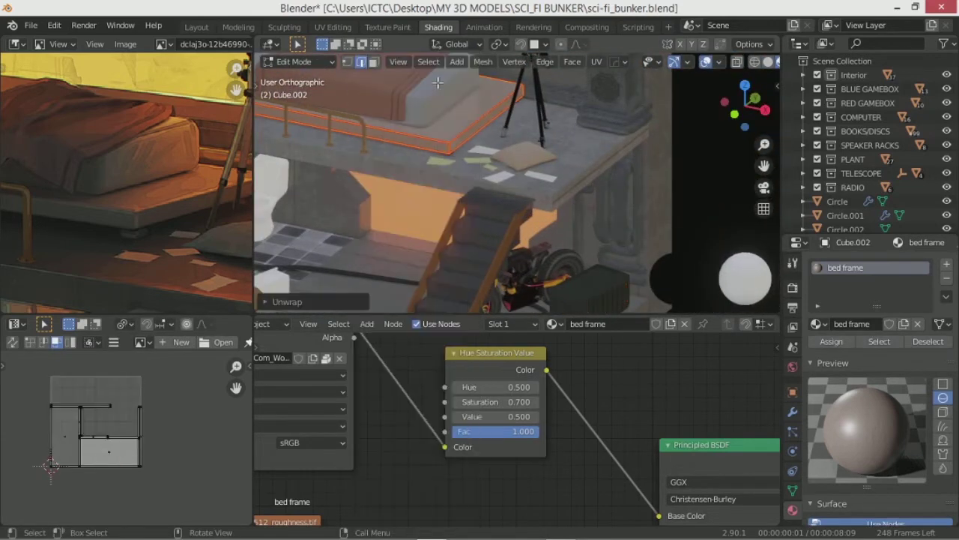
pyautogui.press('KP_Decimal')
pyautogui.press('Tab')
pyautogui.press('u')
pyautogui.click(570, 228)
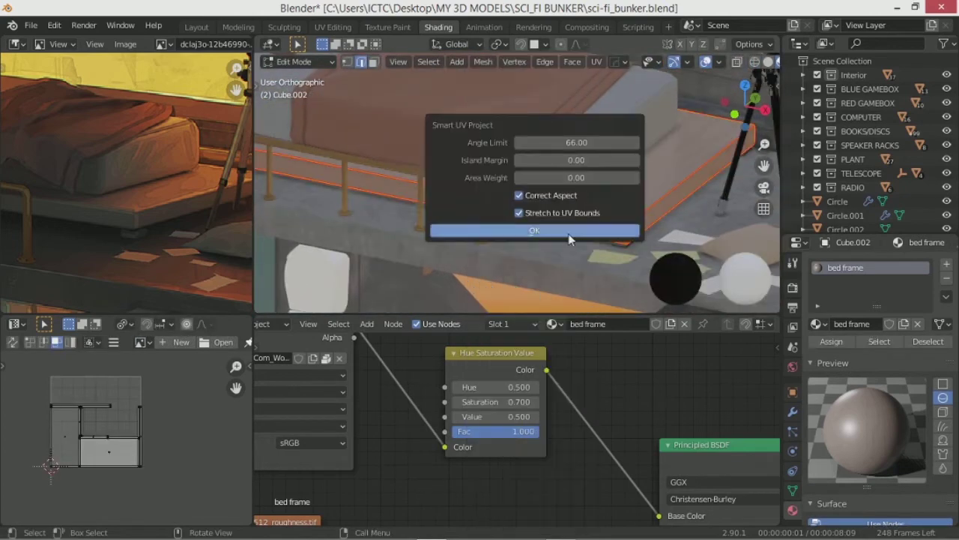
pyautogui.click(568, 233)
pyautogui.press('Tab')
# Step: Raise the bed frame material's Specular to 0.436 and Sheen to 0.873
pyautogui.scroll(-5, 590, 183)
pyautogui.scroll(4, 590, 183)
pyautogui.scroll(-3, 586, 471)
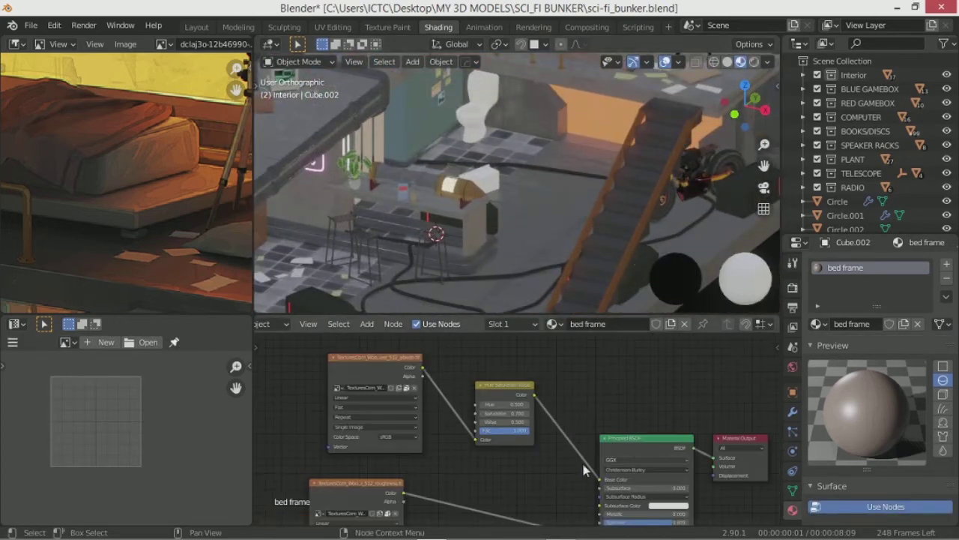
pyautogui.scroll(-2, 693, 412)
pyautogui.press('KP_Decimal')
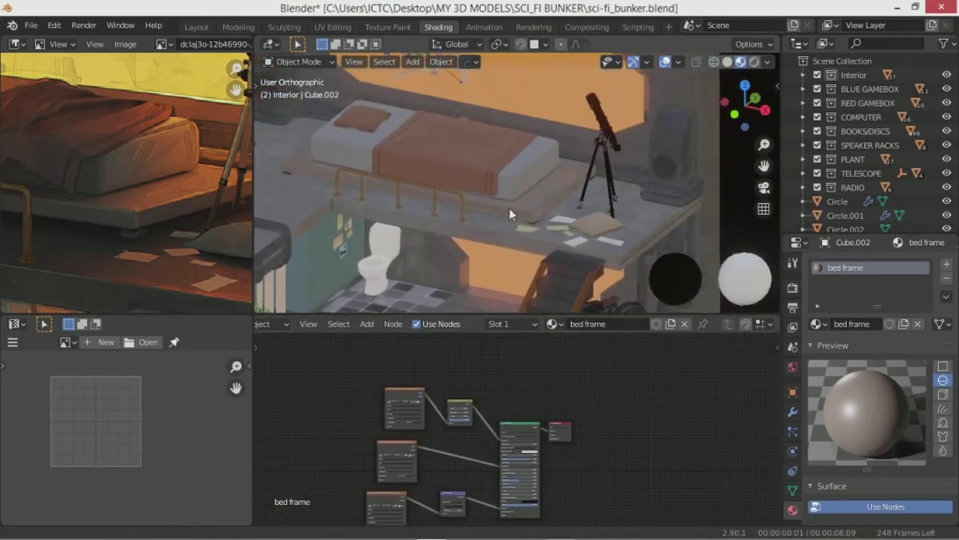
pyautogui.scroll(3, 631, 400)
pyautogui.scroll(5, 632, 399)
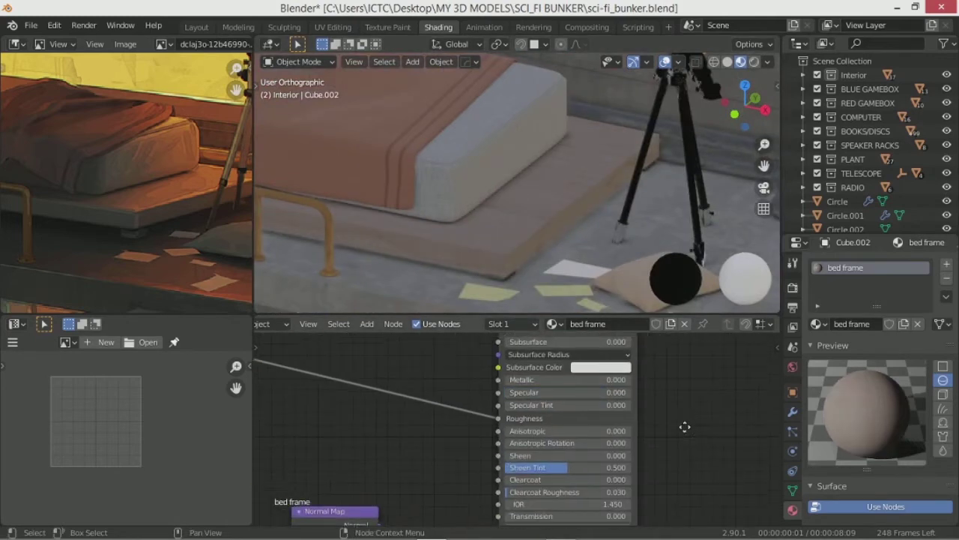
pyautogui.moveTo(682, 426); pyautogui.dragTo(585, 431, button='middle')
pyautogui.moveTo(462, 397); pyautogui.dragTo(513, 393)
pyautogui.scroll(-2, 620, 401)
pyautogui.scroll(1, 620, 400)
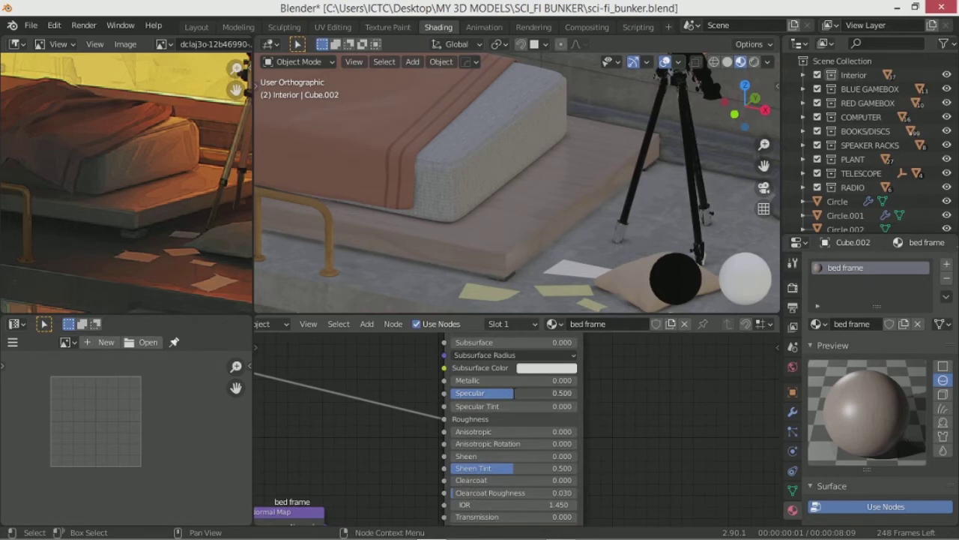
pyautogui.moveTo(490, 454); pyautogui.dragTo(521, 451)
pyautogui.scroll(-2, 522, 451)
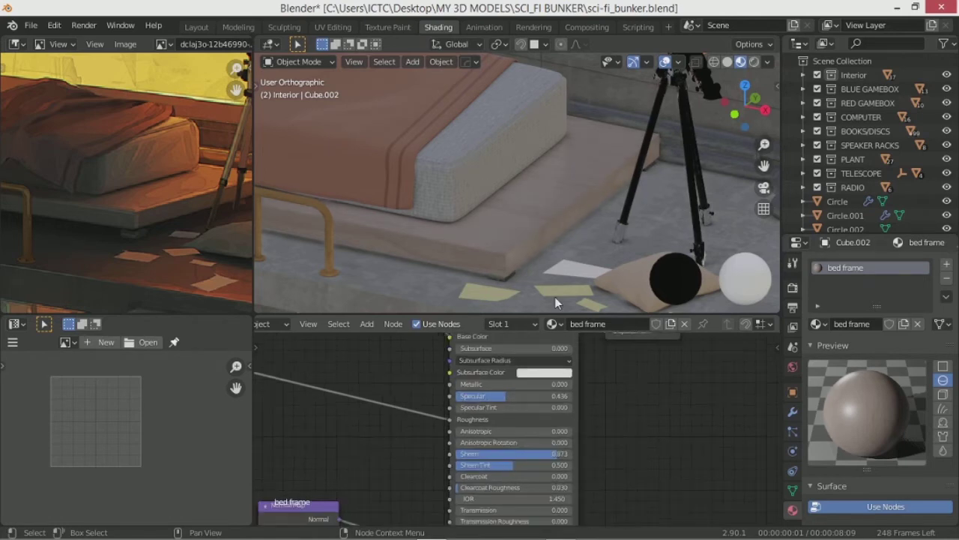
pyautogui.scroll(-3, 555, 296)
pyautogui.scroll(-2, 383, 434)
pyautogui.scroll(-2, 488, 227)
pyautogui.scroll(-2, 538, 193)
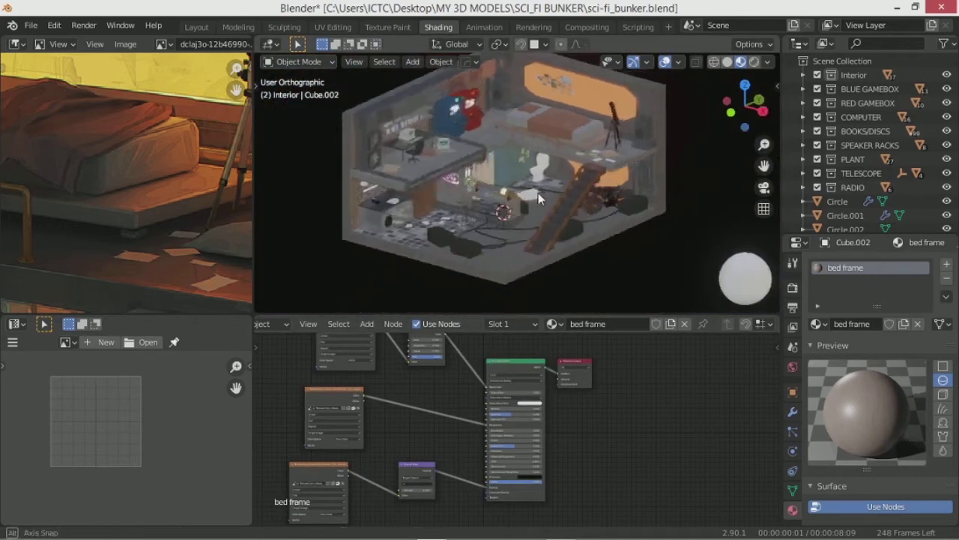
pyautogui.scroll(4, 527, 214)
pyautogui.scroll(5, 704, 214)
# Step: Add an Image Texture node to the motorcycle material loaded with DefaultMaterial_normal.png
pyautogui.click(487, 165)
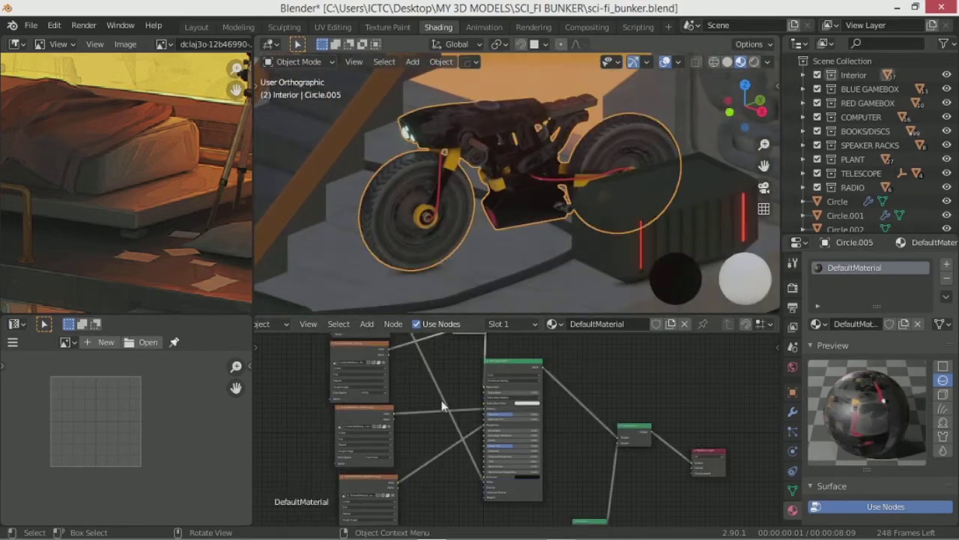
pyautogui.moveTo(443, 405); pyautogui.dragTo(520, 439, button='middle')
pyautogui.scroll(1, 520, 438)
pyautogui.hotkey('shift', 'a')
pyautogui.click(460, 334)
pyautogui.click(418, 448)
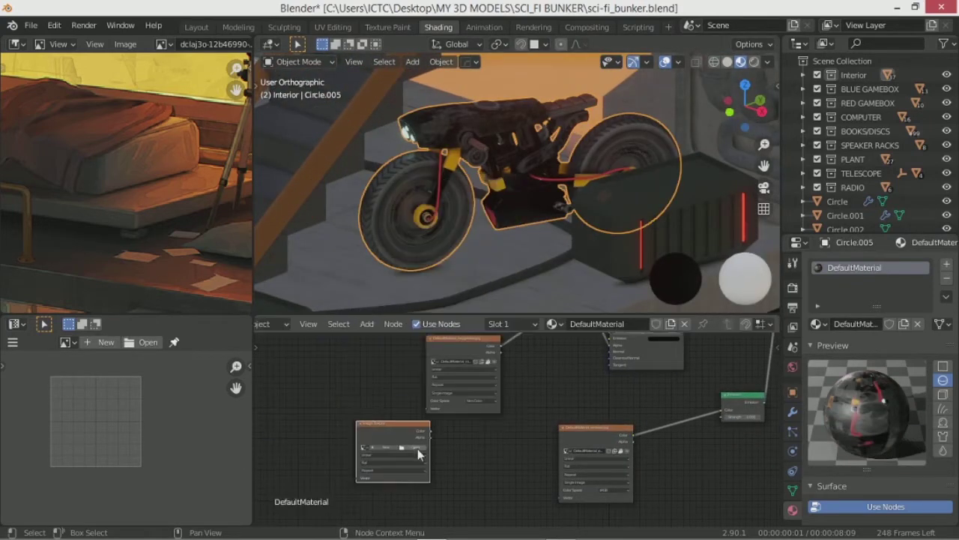
pyautogui.click(413, 441)
pyautogui.click(177, 489)
pyautogui.click(352, 170)
pyautogui.click(459, 171)
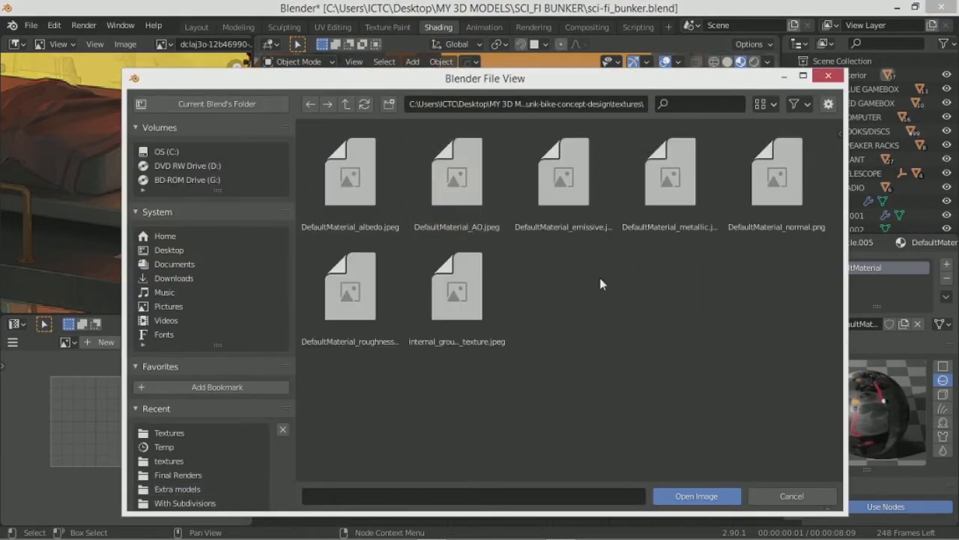
pyautogui.click(777, 172)
pyautogui.click(697, 495)
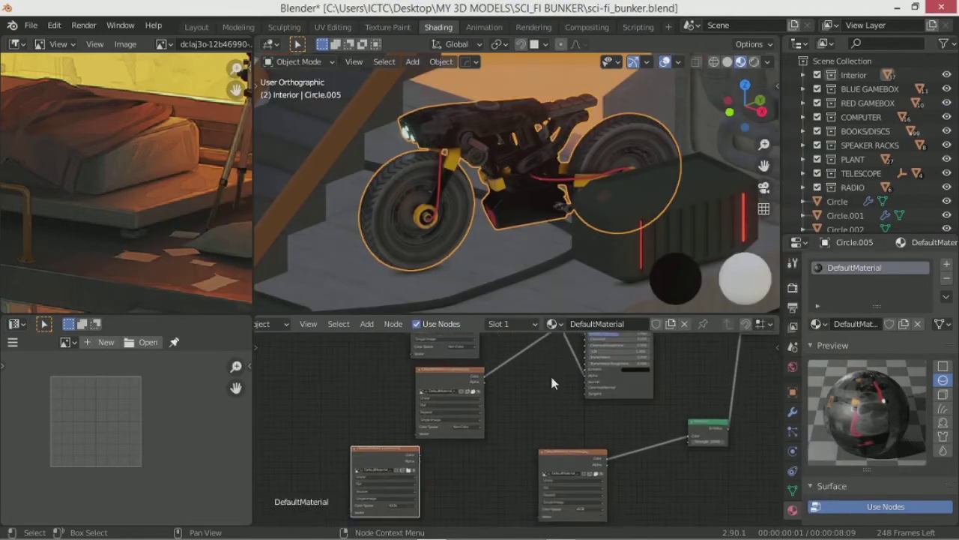
# Step: Add a Normal Map node fed by the Non-Color normal image into the shader's Normal input
pyautogui.scroll(2, 550, 373)
pyautogui.moveTo(346, 424); pyautogui.dragTo(301, 422)
pyautogui.hotkey('shift', 'a')
pyautogui.click(532, 398)
pyautogui.click(478, 434)
pyautogui.click(322, 496)
pyautogui.click(343, 473)
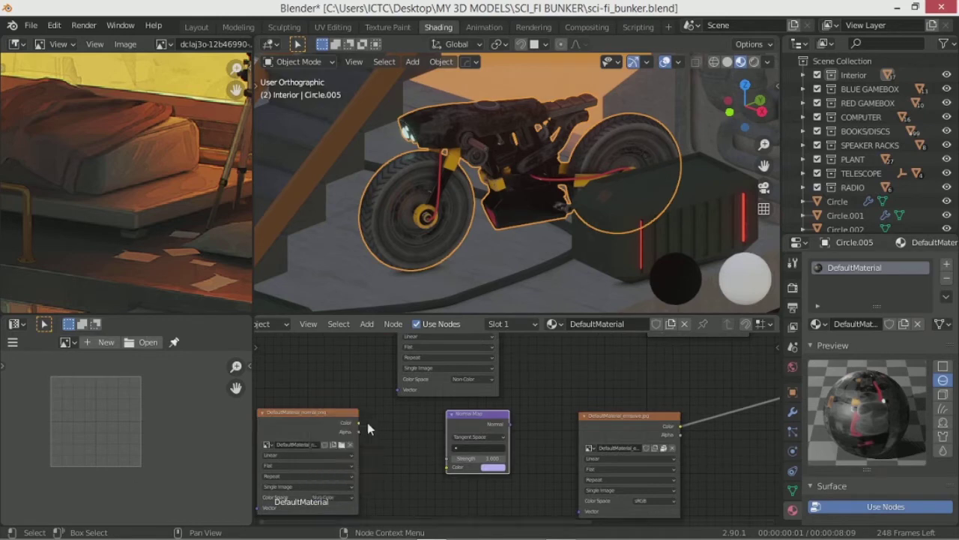
pyautogui.scroll(-1, 453, 461)
pyautogui.moveTo(398, 503); pyautogui.dragTo(520, 405)
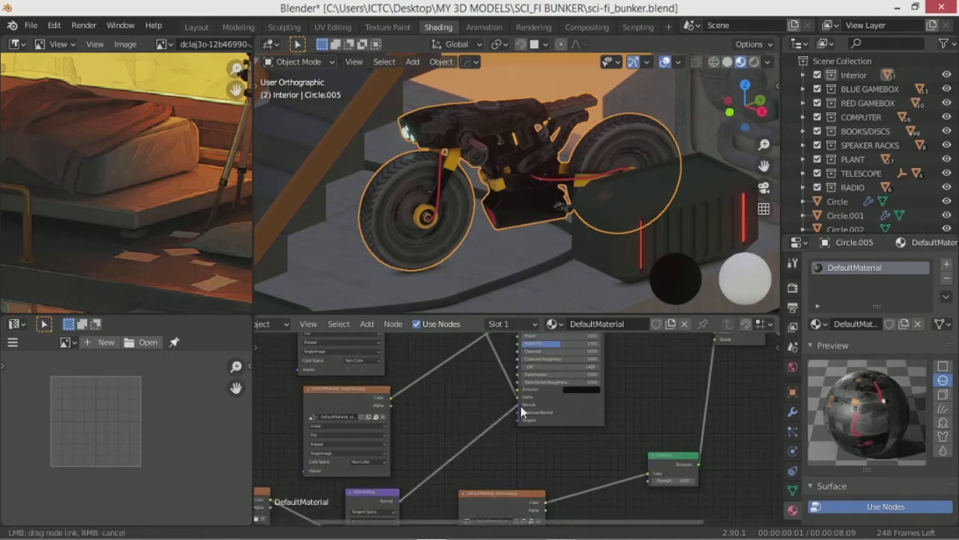
pyautogui.scroll(2, 412, 449)
pyautogui.moveTo(415, 393); pyautogui.dragTo(526, 435)
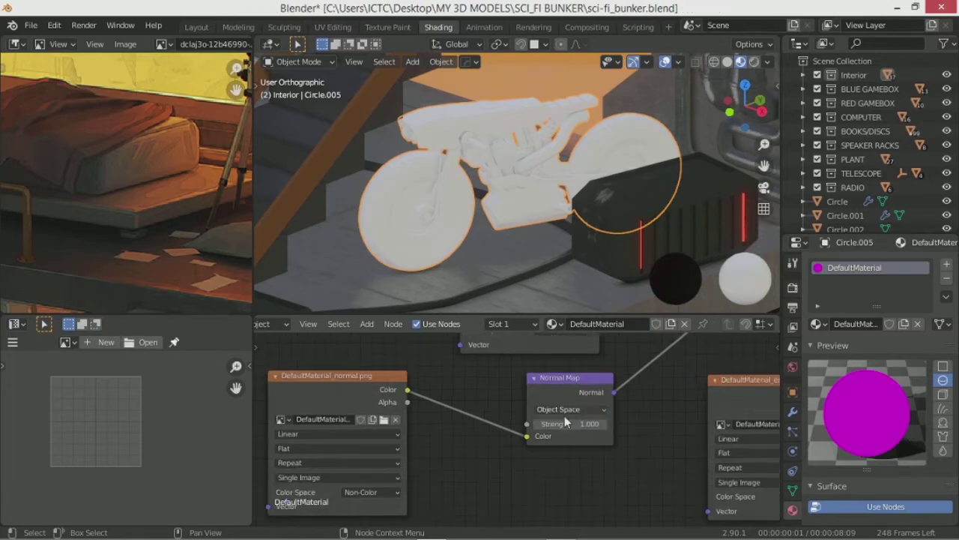
# Step: Set the normal image to Linear and the Normal Map to tangent space with UV map meshId0-tex0
pyautogui.click(564, 412)
pyautogui.click(561, 430)
pyautogui.click(372, 491)
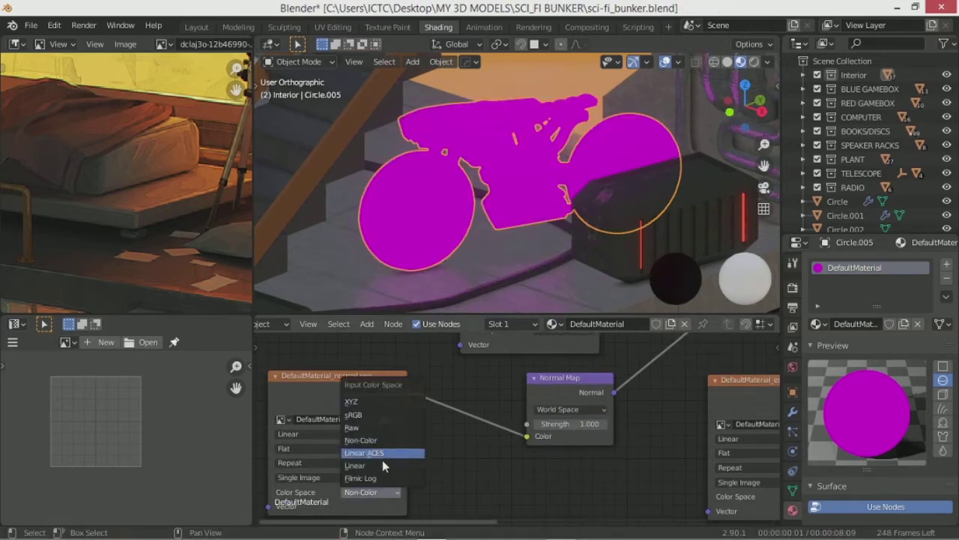
pyautogui.click(382, 457)
pyautogui.click(571, 409)
pyautogui.click(578, 427)
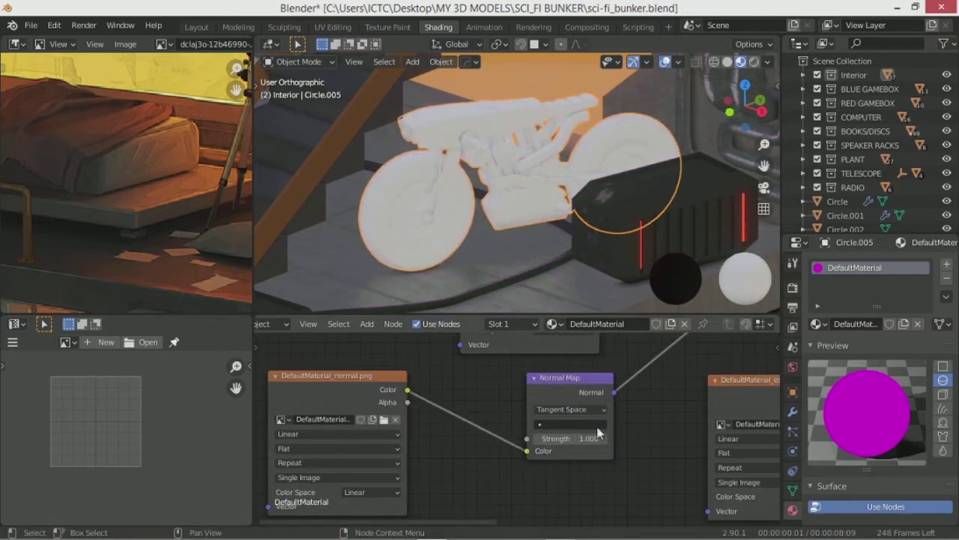
pyautogui.click(577, 424)
pyautogui.click(575, 315)
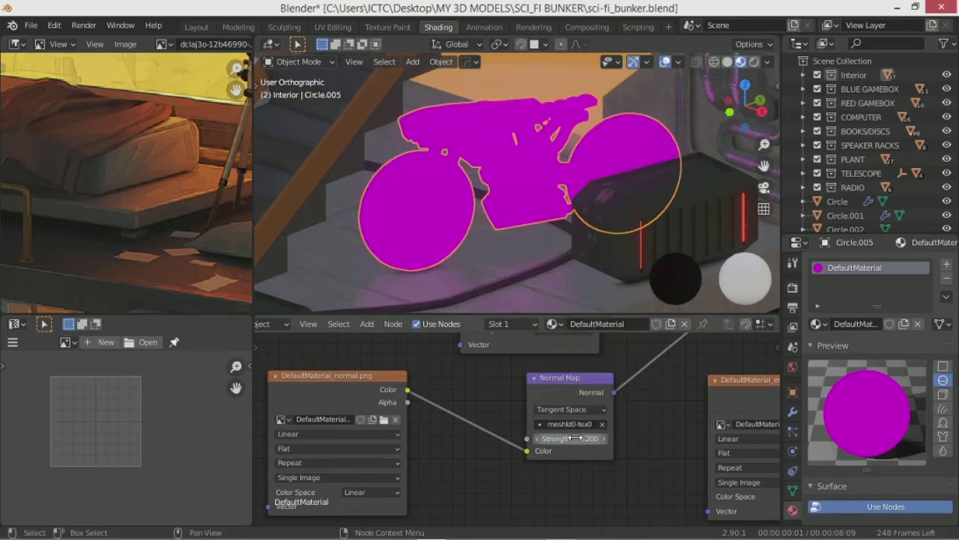
# Step: Delete the Normal Map node and frame all the material's nodes
pyautogui.press('x')
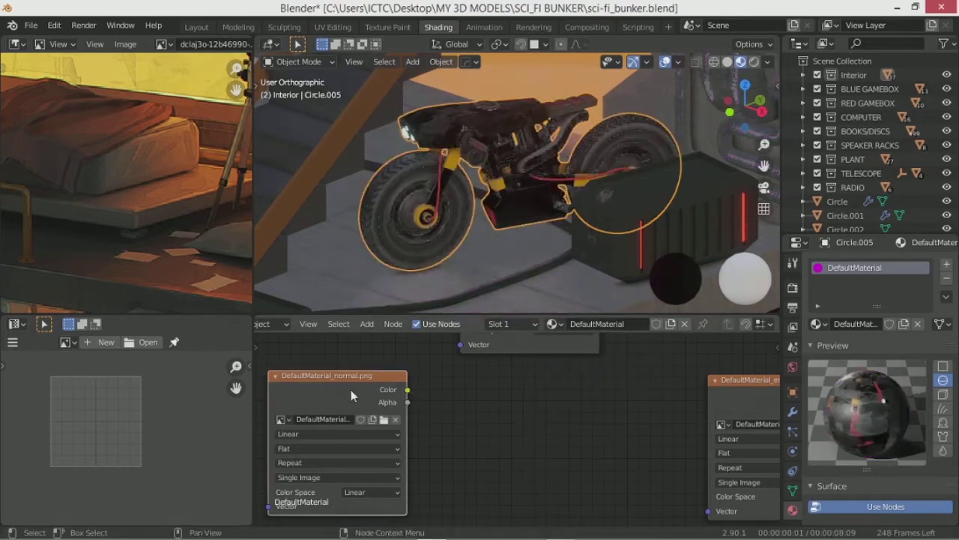
pyautogui.press('Home')
pyautogui.press('Home')
pyautogui.keyDown('alt'); pyautogui.middleClick(534, 214); pyautogui.keyUp('alt')
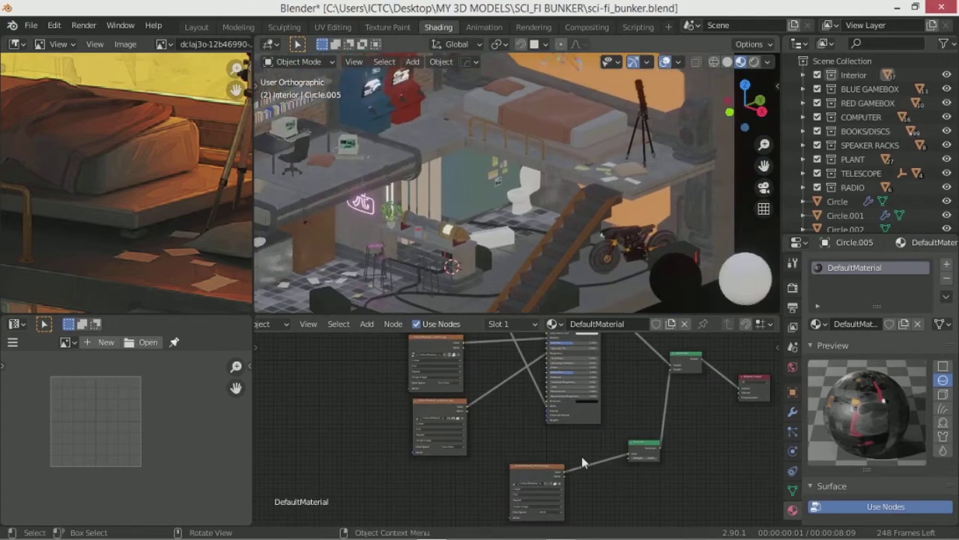
pyautogui.scroll(-2, 582, 456)
# Step: Rename the motorcycle's material to 'bike'
pyautogui.doubleClick(847, 324)
pyautogui.write('bike')
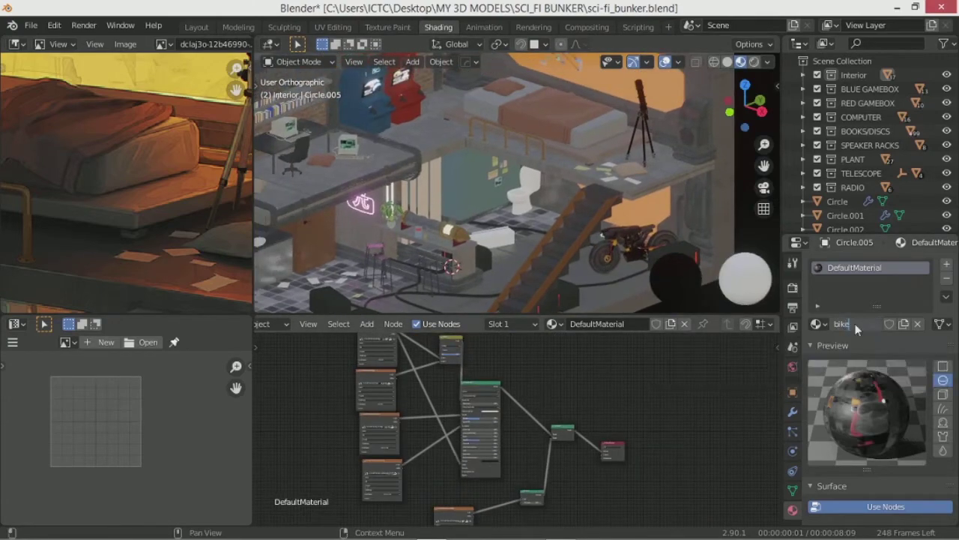
pyautogui.press('Return')
pyautogui.scroll(2, 582, 196)
pyautogui.scroll(2, 582, 196)
pyautogui.scroll(2, 582, 197)
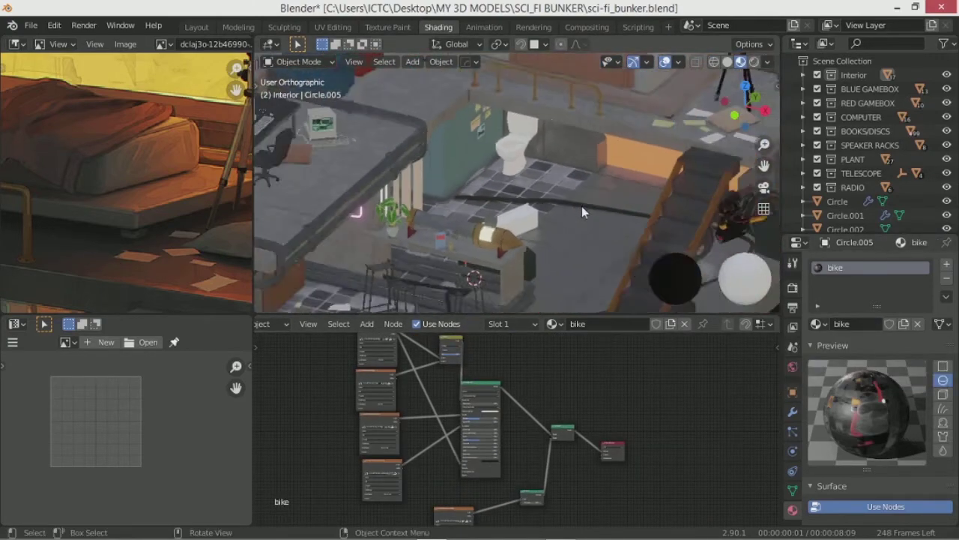
pyautogui.scroll(4, 581, 206)
pyautogui.scroll(-4, 553, 223)
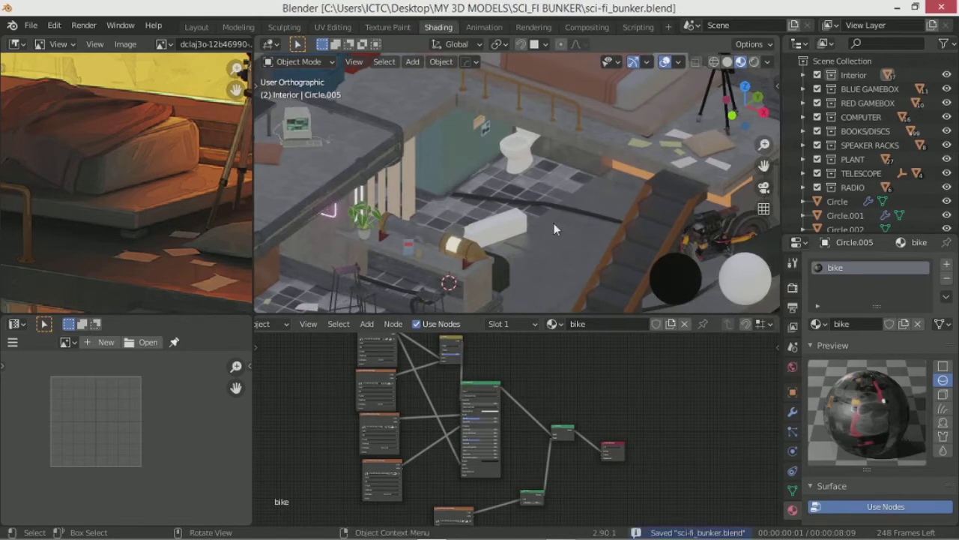
pyautogui.scroll(2, 525, 237)
pyautogui.scroll(1, 523, 238)
pyautogui.scroll(1, 528, 236)
# Step: Select the radio's body in the viewport
pyautogui.click(531, 235)
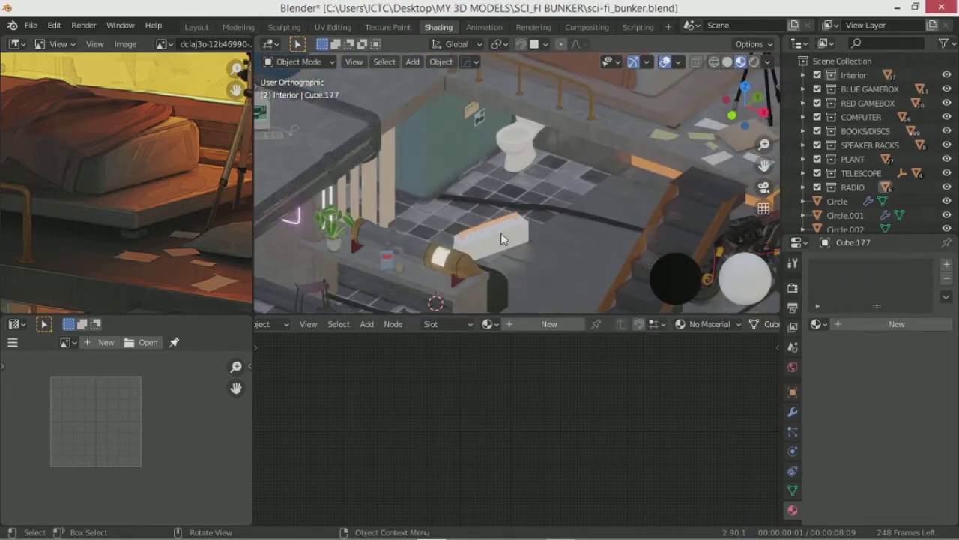
pyautogui.scroll(3, 501, 232)
pyautogui.scroll(3, 424, 242)
pyautogui.scroll(-8, 531, 238)
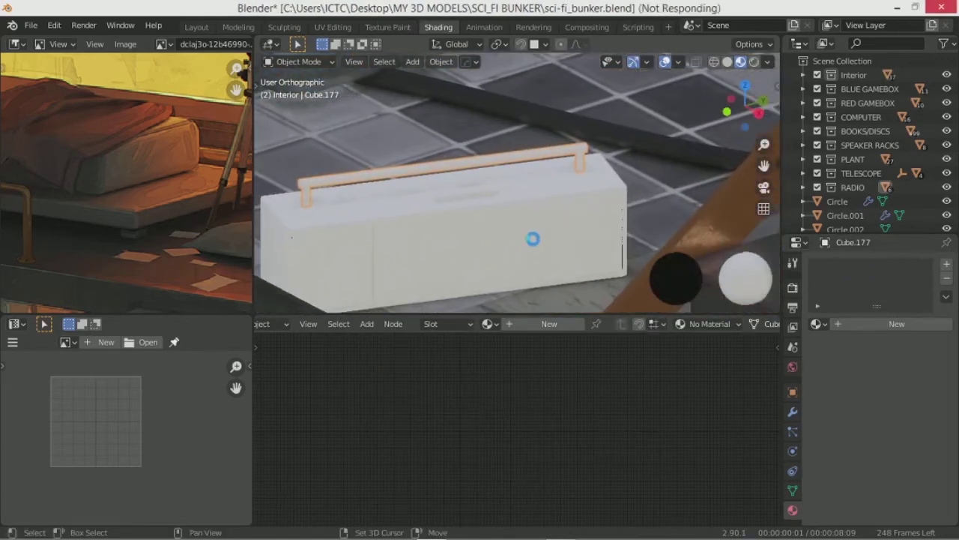
pyautogui.scroll(-3, 128, 217)
pyautogui.scroll(-2, 136, 237)
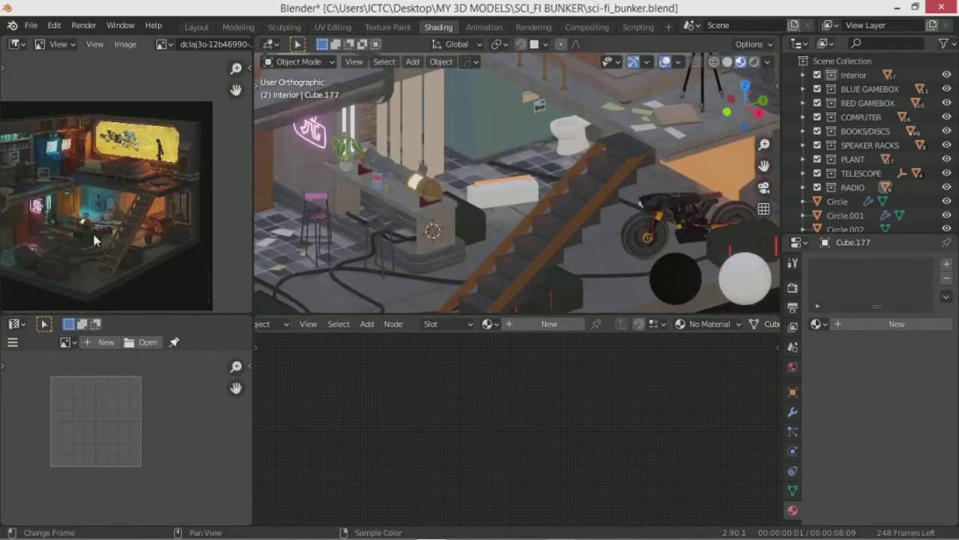
pyautogui.scroll(3, 92, 230)
pyautogui.scroll(2, 174, 244)
pyautogui.scroll(2, 180, 240)
pyautogui.scroll(8, 500, 191)
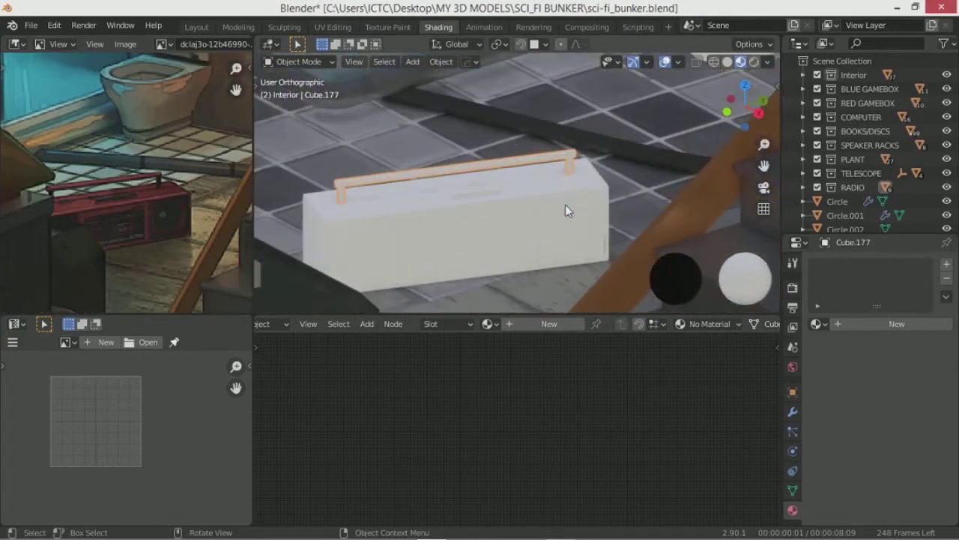
pyautogui.scroll(2, 566, 172)
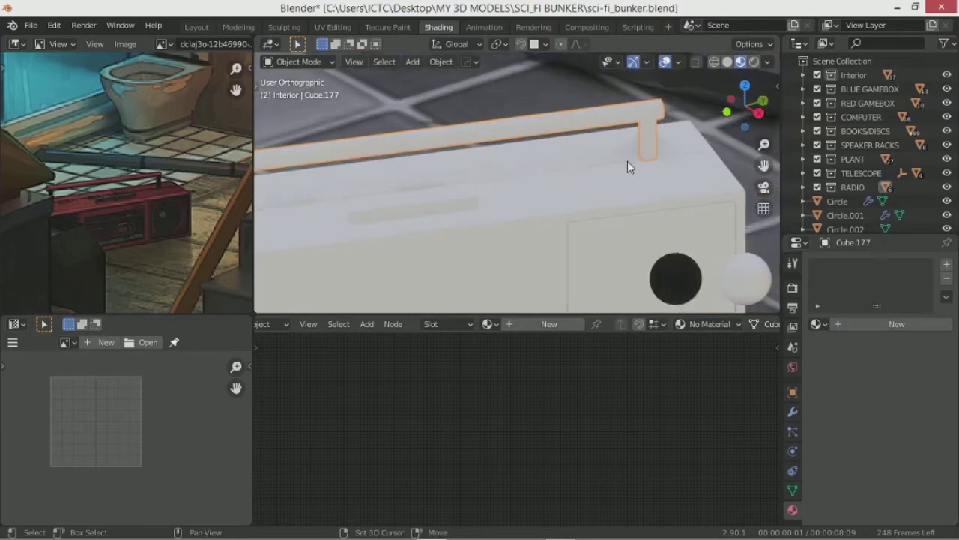
pyautogui.keyDown('shift'); pyautogui.click(627, 161); pyautogui.keyUp('shift')
pyautogui.scroll(-5, 465, 203)
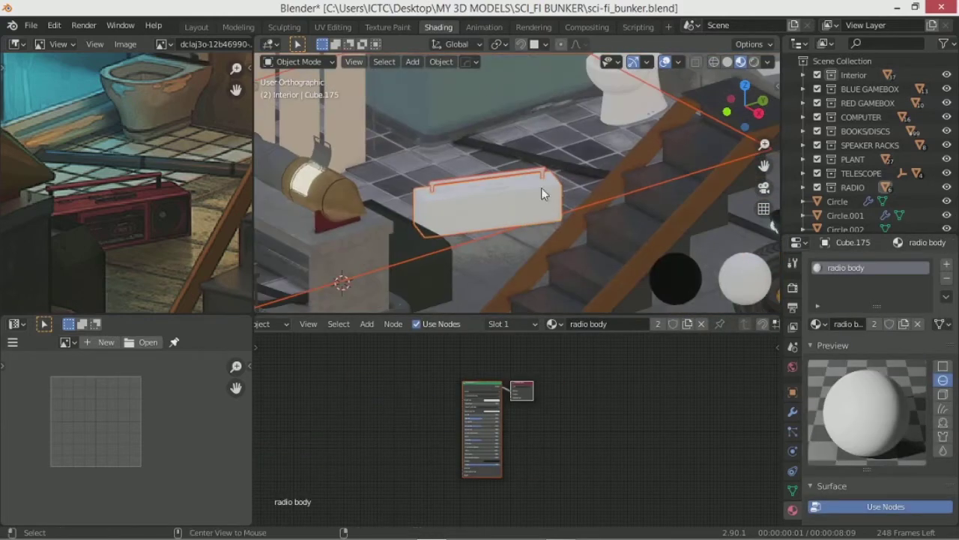
# Step: Select Cube.175 with its children in the Outliner and isolate it in Local View
pyautogui.click(803, 187)
pyautogui.click(817, 200)
pyautogui.scroll(-3, 813, 176)
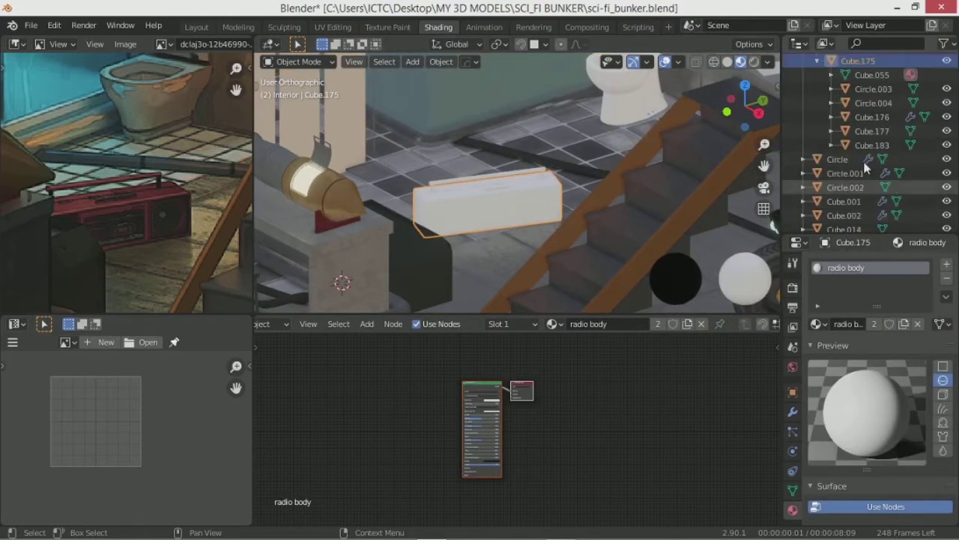
pyautogui.keyDown('shift'); pyautogui.click(872, 201); pyautogui.keyUp('shift')
pyautogui.press('KP_Divide')
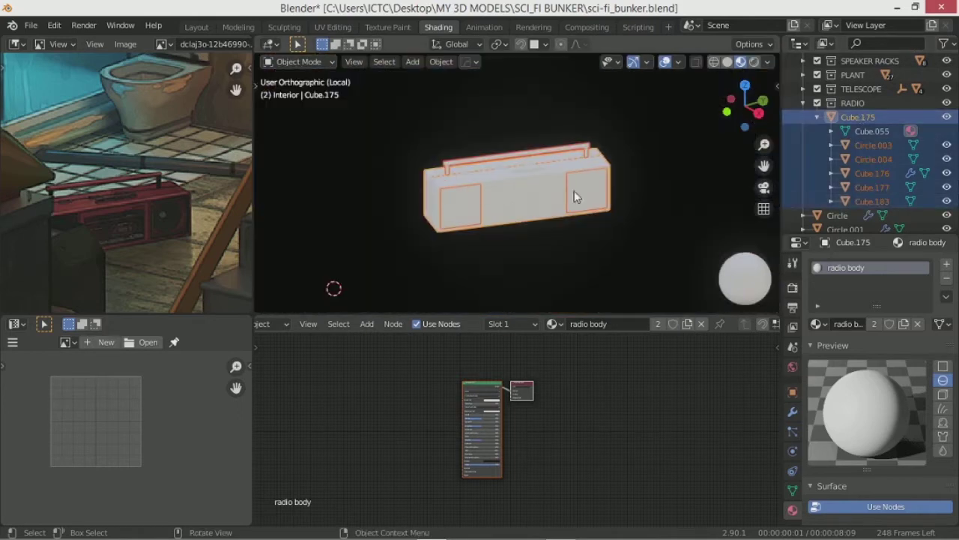
pyautogui.hotkey('alt', 'a')
pyautogui.moveTo(503, 221)
pyautogui.mouseDown(button='middle')
pyautogui.moveTo(602, 218)
pyautogui.moveTo(583, 197)
pyautogui.mouseUp(button='middle')
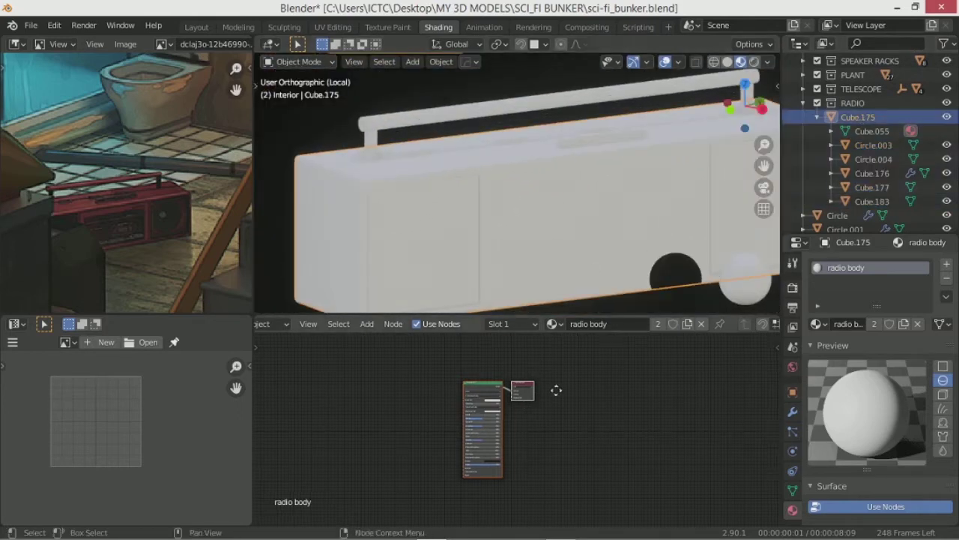
pyautogui.scroll(2, 556, 390)
# Step: Give the radio body a deep red base colour, Metallic 0.923 and Roughness 0.618
pyautogui.scroll(3, 556, 390)
pyautogui.click(516, 359)
pyautogui.click(533, 279)
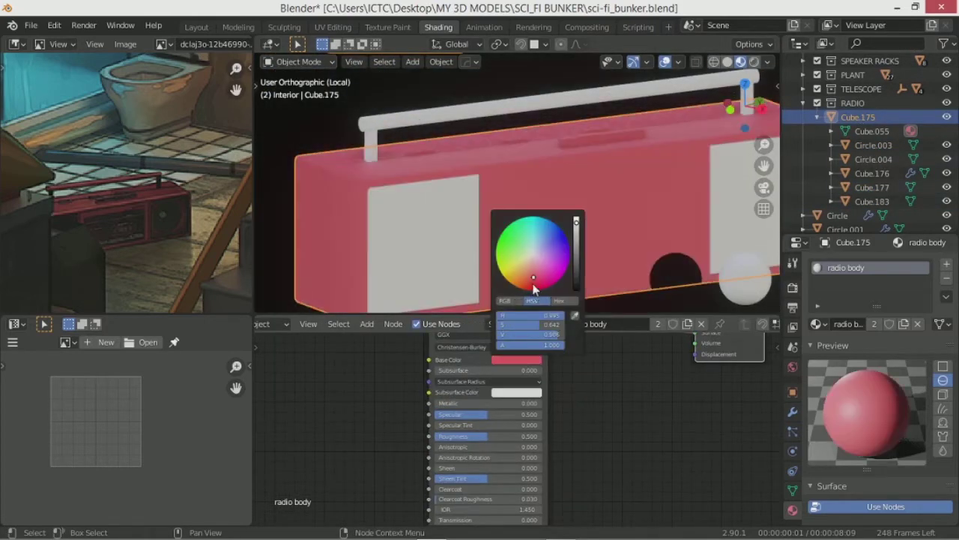
pyautogui.click(534, 288)
pyautogui.moveTo(525, 402); pyautogui.dragTo(526, 402)
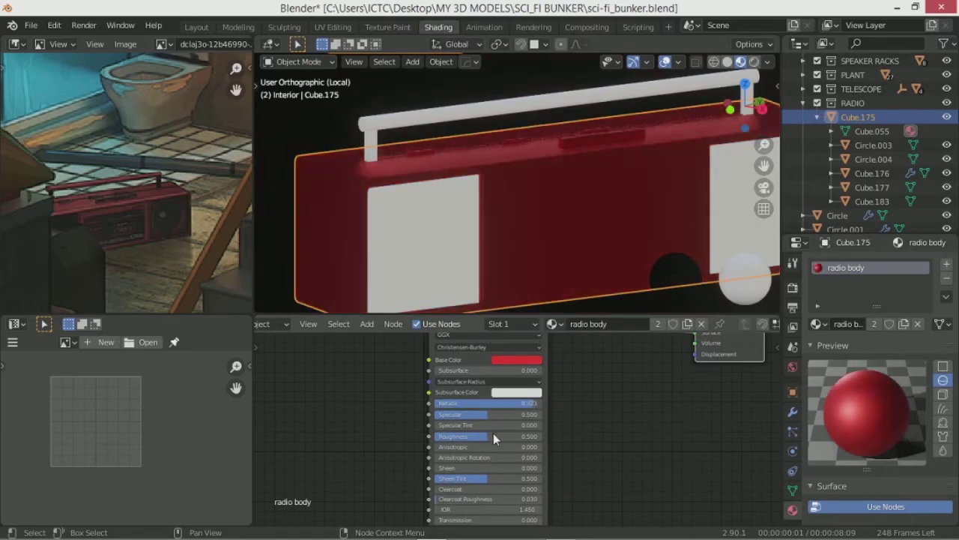
pyautogui.moveTo(524, 435); pyautogui.dragTo(510, 435)
pyautogui.click(516, 359)
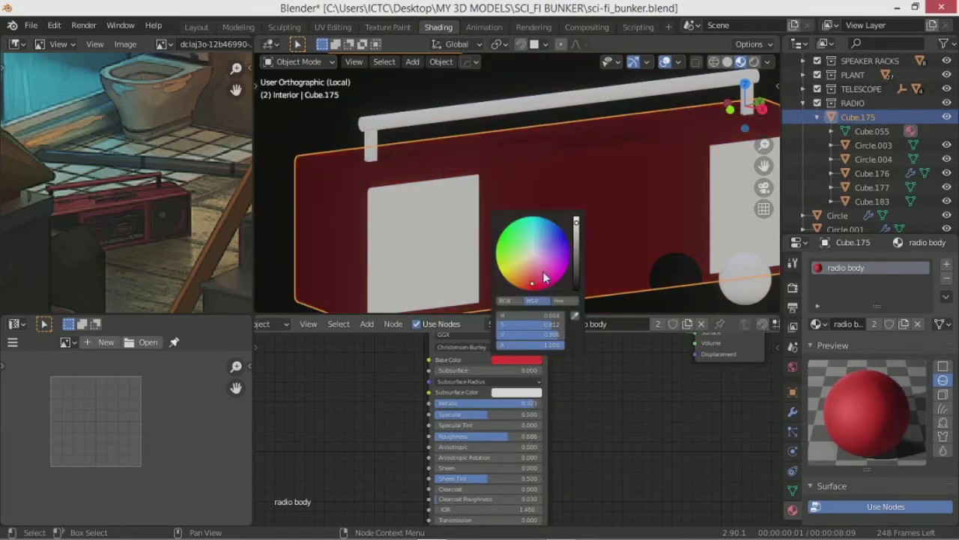
pyautogui.moveTo(517, 436); pyautogui.dragTo(495, 436)
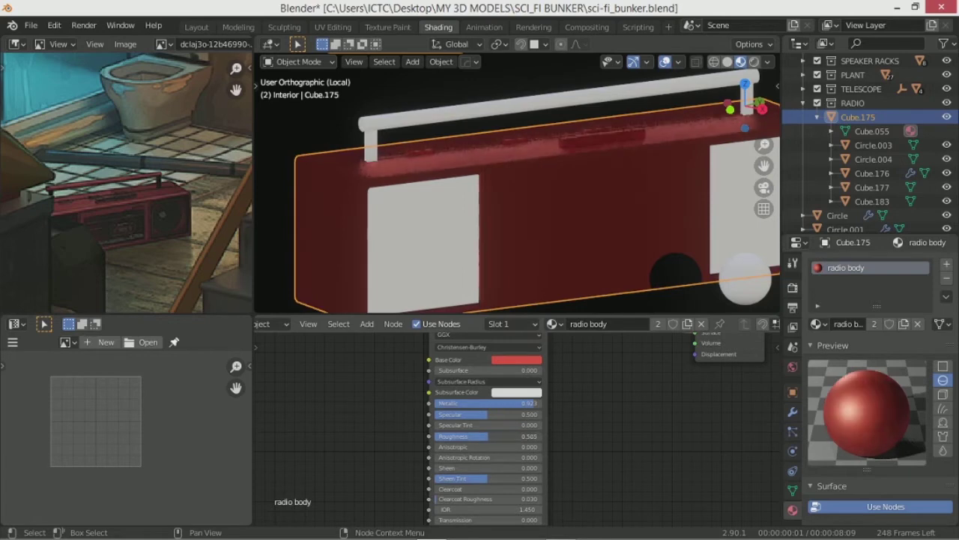
# Step: Try a blue body colour, revert to red, and lower Specular to 0.464
pyautogui.scroll(-3, 637, 225)
pyautogui.scroll(5, 637, 225)
pyautogui.scroll(2, 589, 422)
pyautogui.click(509, 377)
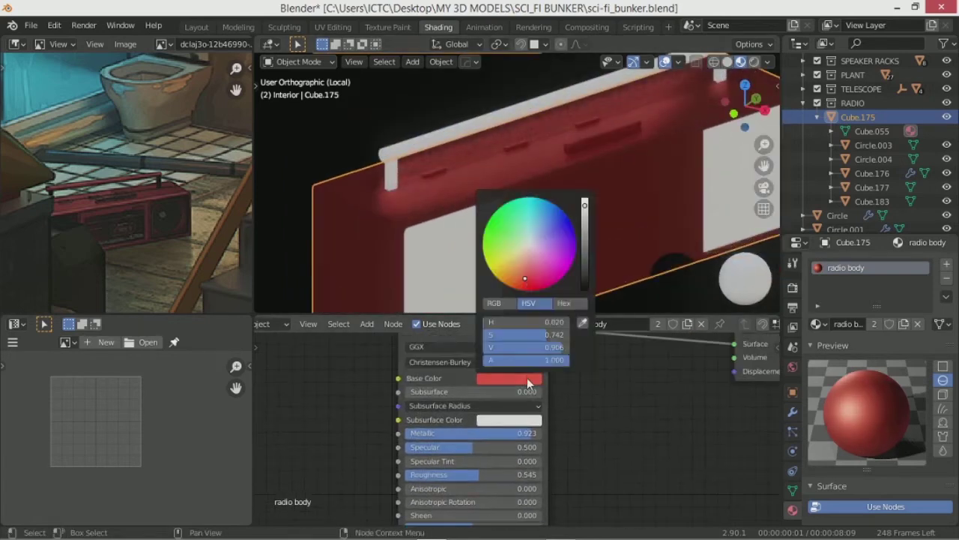
pyautogui.moveTo(532, 282); pyautogui.dragTo(547, 228)
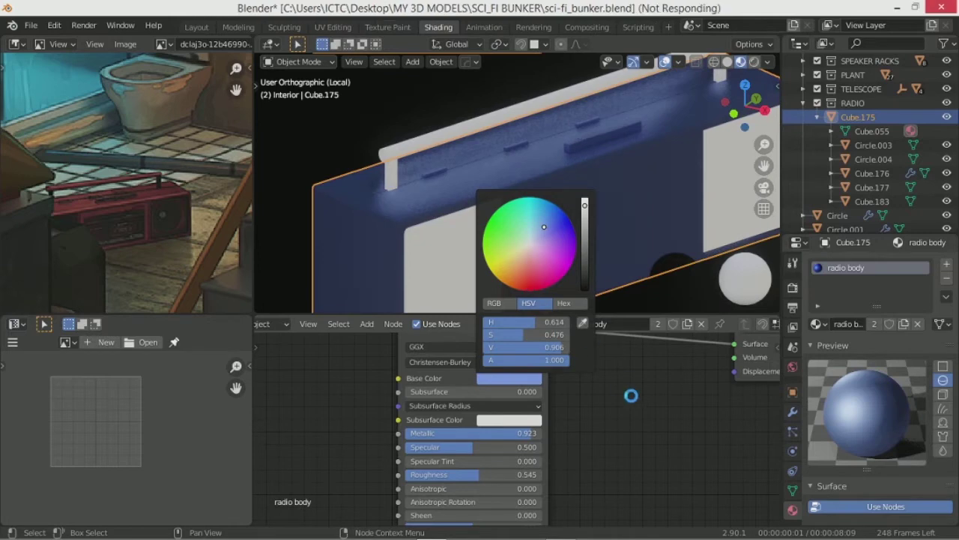
pyautogui.click(528, 282)
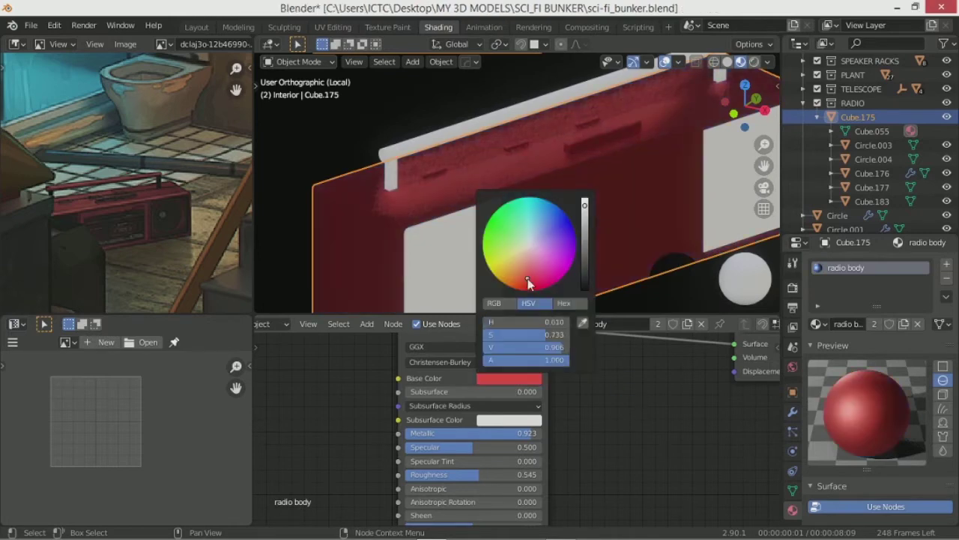
pyautogui.scroll(1, 651, 428)
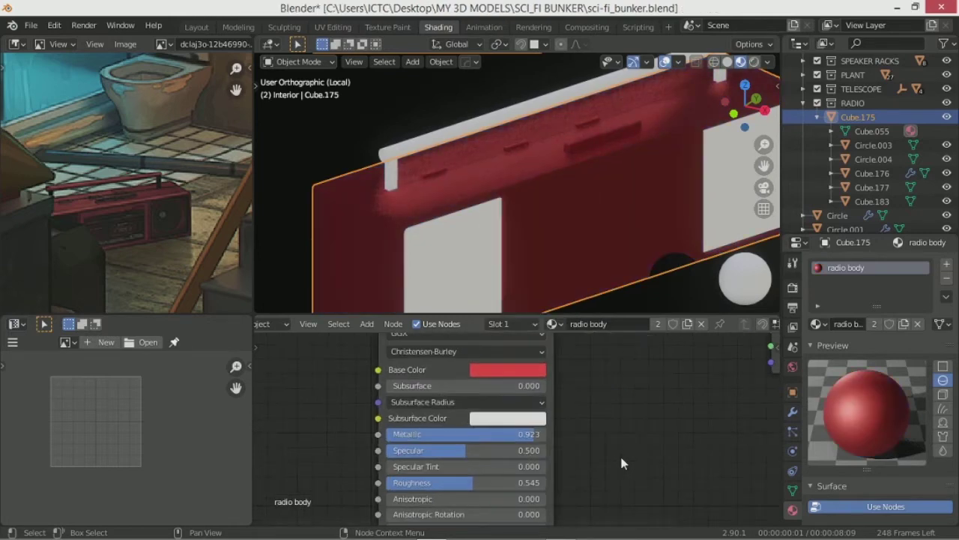
pyautogui.moveTo(465, 450); pyautogui.dragTo(505, 456)
pyautogui.moveTo(599, 214)
pyautogui.mouseDown(button='middle')
pyautogui.moveTo(568, 222)
pyautogui.moveTo(590, 206)
pyautogui.moveTo(546, 255)
pyautogui.mouseUp(button='middle')
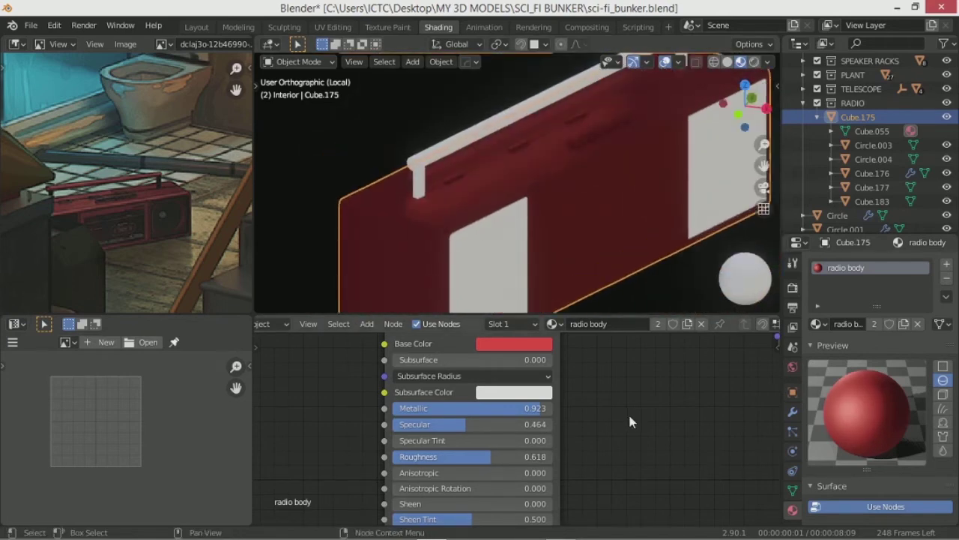
pyautogui.moveTo(570, 217)
pyautogui.mouseDown(button='middle')
pyautogui.moveTo(592, 225)
pyautogui.moveTo(576, 228)
pyautogui.mouseUp(button='middle')
pyautogui.click(480, 141)
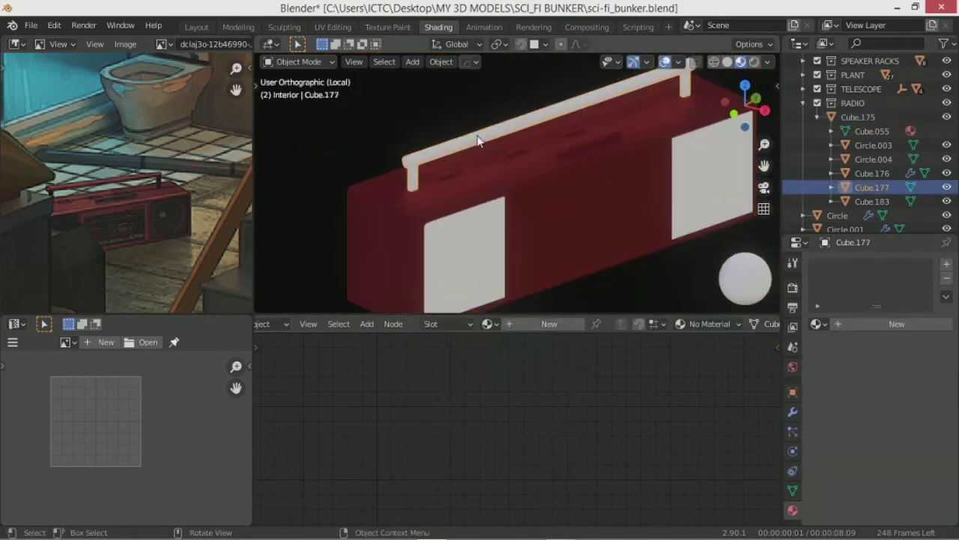
# Step: Assign the existing radio body material to the radio's handle
pyautogui.click(697, 323)
pyautogui.write('ra')
pyautogui.click(718, 397)
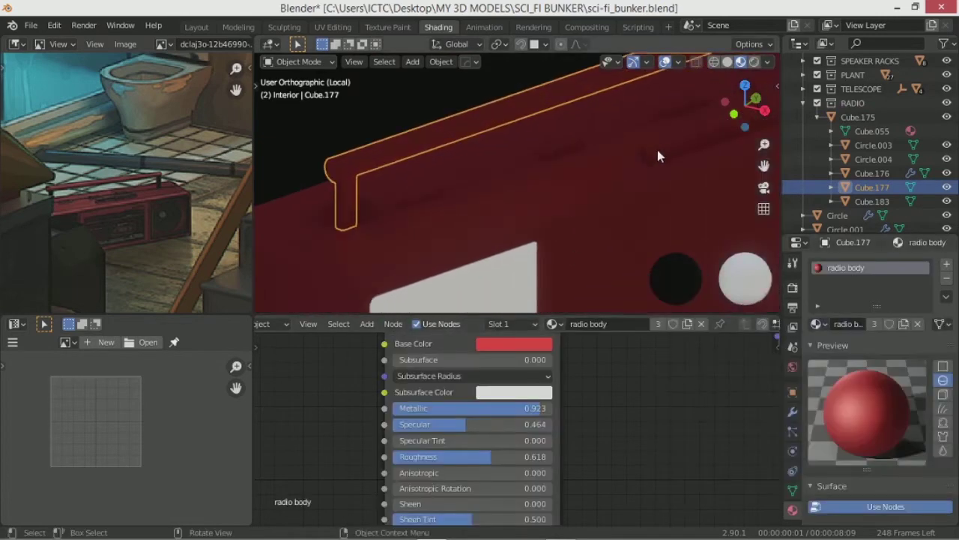
# Step: In Edit Mode, add a second material slot with a new radio black material to the body
pyautogui.click(657, 156)
pyautogui.press('Tab')
pyautogui.moveTo(493, 203); pyautogui.dragTo(347, 65, button='middle')
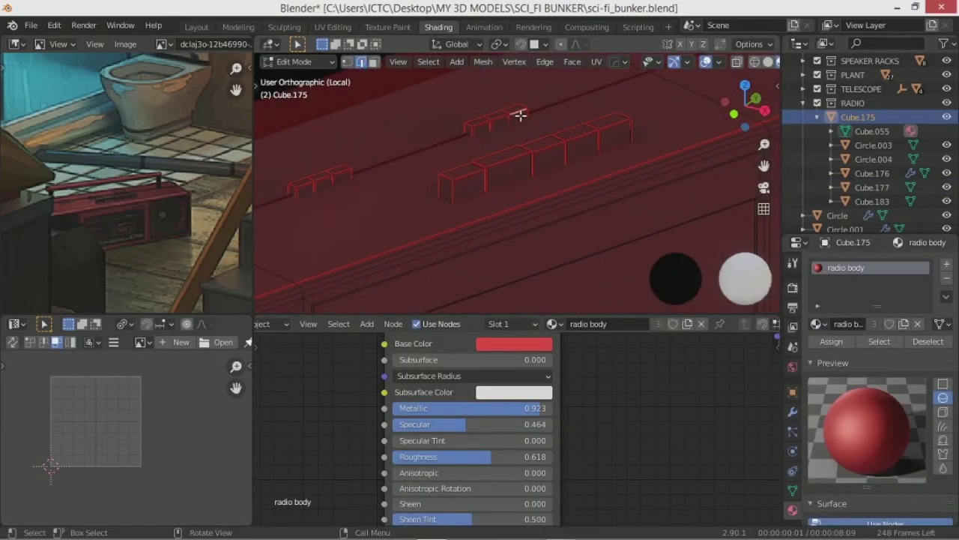
pyautogui.click(948, 266)
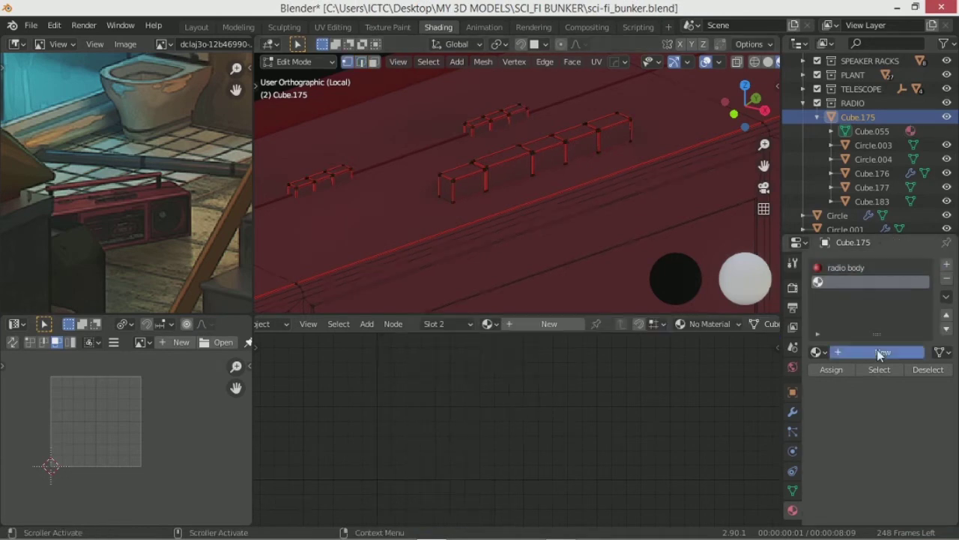
pyautogui.click(868, 350)
pyautogui.write('radio black')
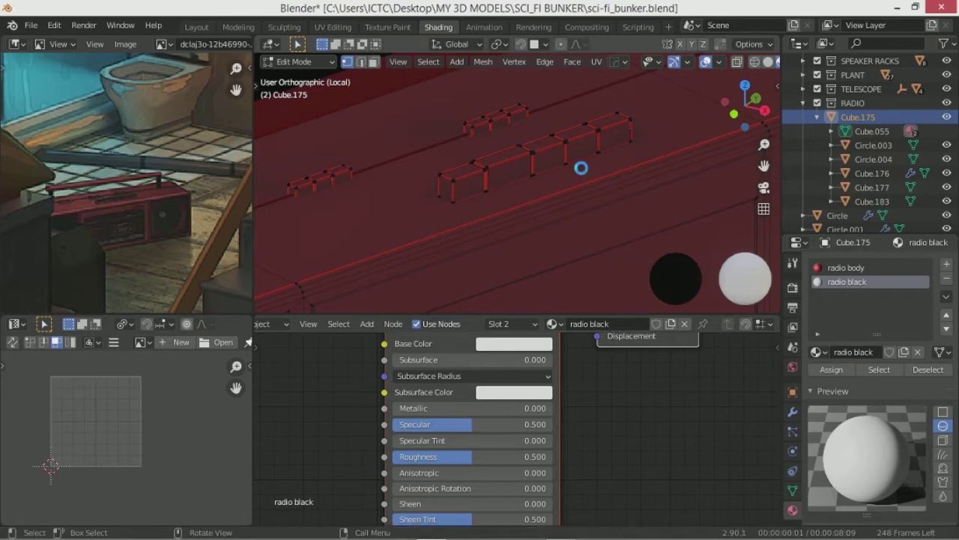
# Step: Select the small raised boxes along the body's top and assign them radio black
pyautogui.scroll(3, 581, 168)
pyautogui.scroll(-3, 514, 197)
pyautogui.press('l')
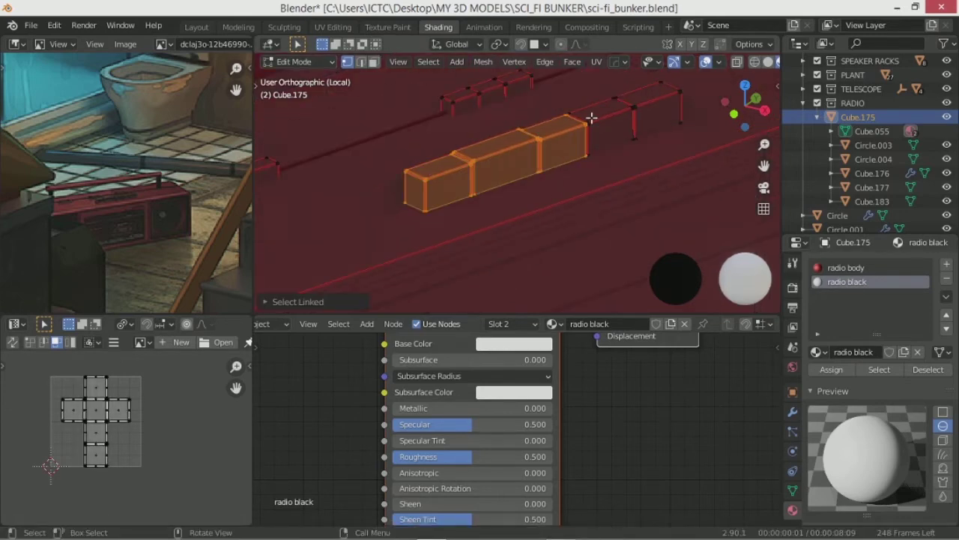
pyautogui.scroll(-4, 506, 86)
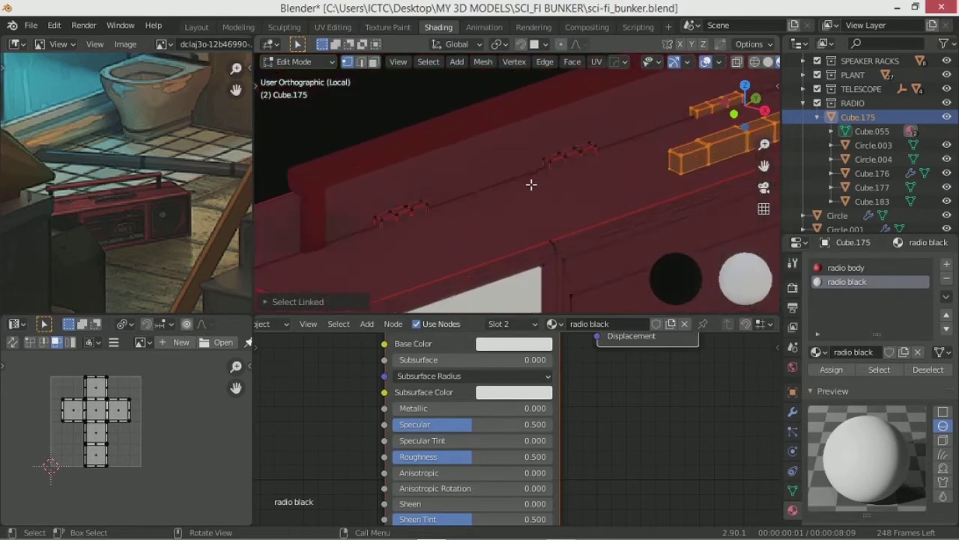
pyautogui.keyDown('shift'); pyautogui.moveTo(467, 157); pyautogui.dragTo(516, 197, button='middle'); pyautogui.keyUp('shift')
pyautogui.scroll(4, 516, 197)
pyautogui.scroll(-3, 516, 190)
pyautogui.scroll(-2, 535, 199)
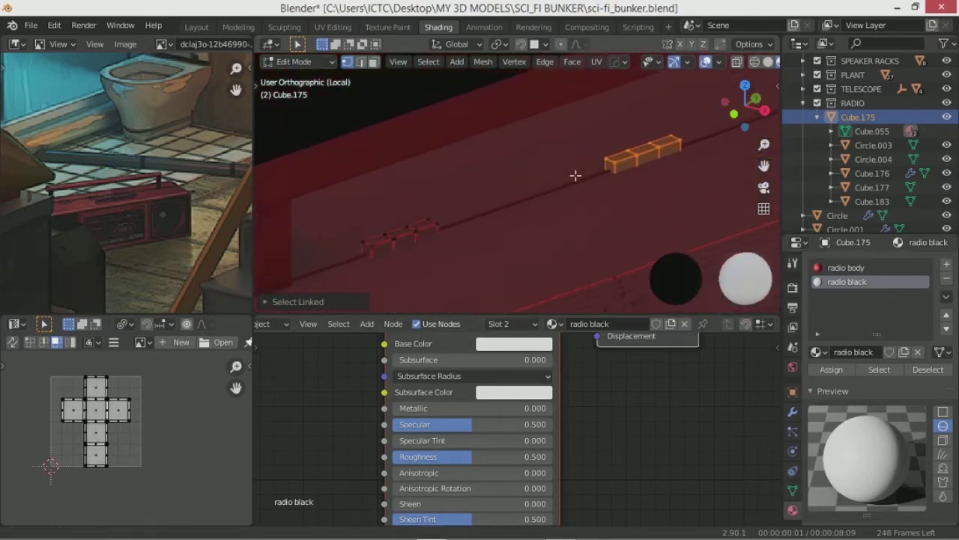
pyautogui.press('h')
pyautogui.scroll(4, 465, 153)
pyautogui.click(834, 369)
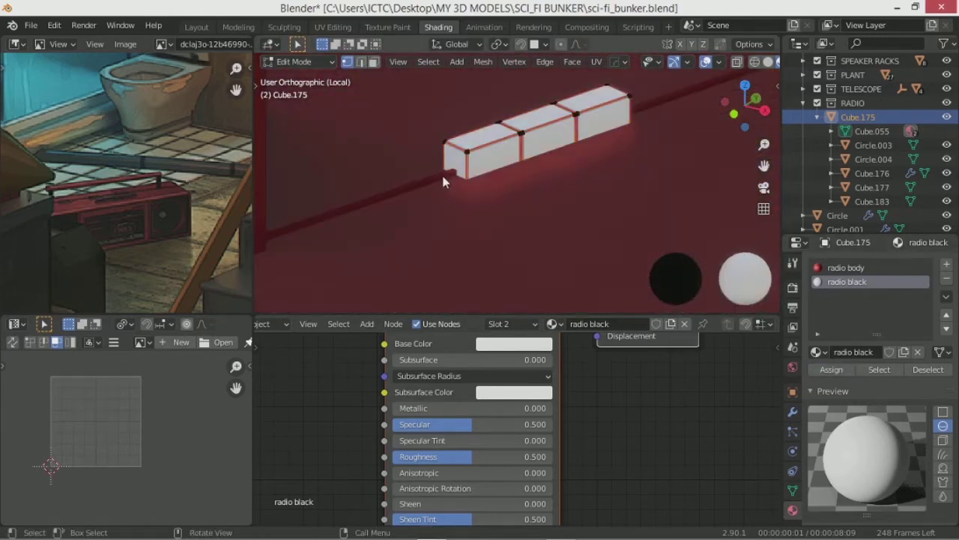
pyautogui.press('Tab')
pyautogui.click(445, 177)
pyautogui.click(816, 323)
# Step: Apply radio black to the long top strip Cube.183 and darken its base colour to V 0.105
pyautogui.write('radi')
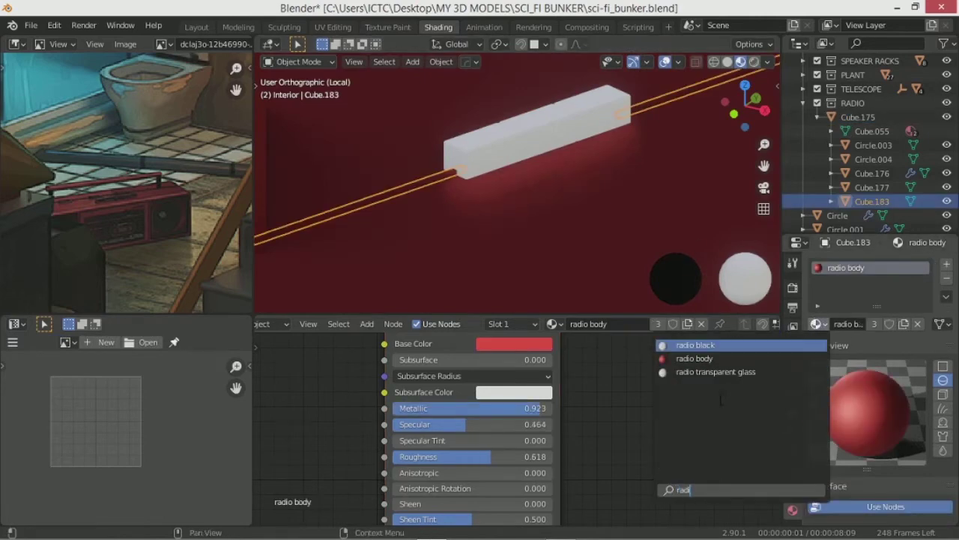
pyautogui.press('Return')
pyautogui.click(515, 371)
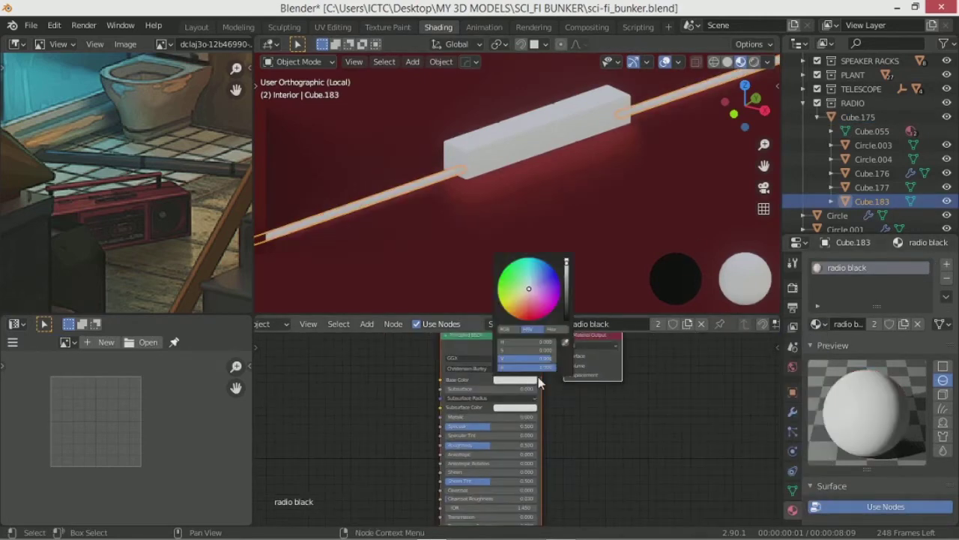
pyautogui.moveTo(577, 263); pyautogui.dragTo(577, 313)
pyautogui.scroll(2, 605, 448)
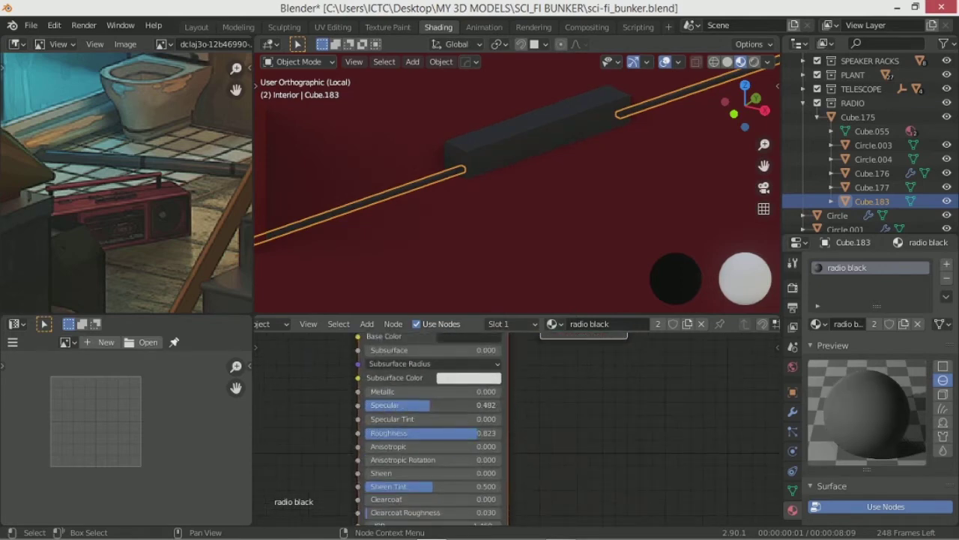
pyautogui.moveTo(488, 187); pyautogui.dragTo(527, 201, button='middle')
pyautogui.click(468, 336)
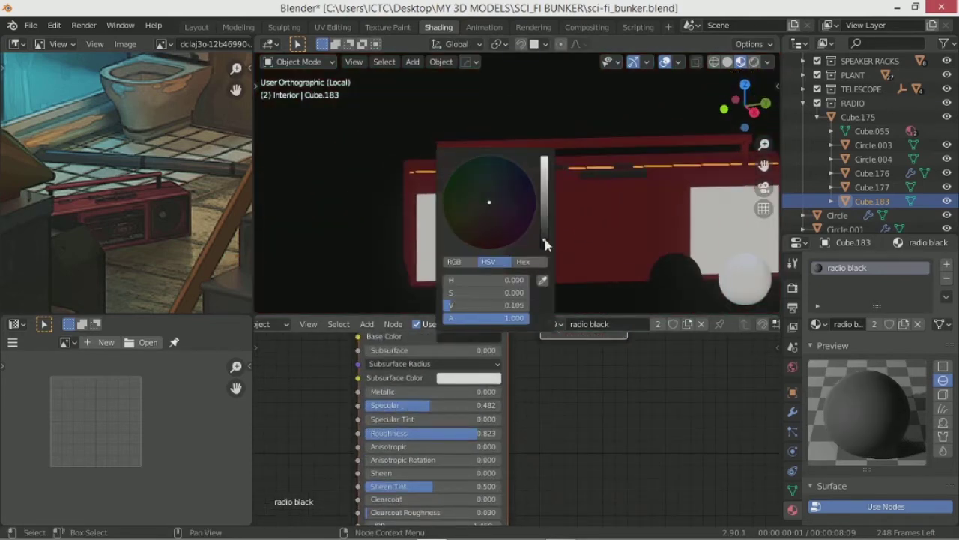
# Step: Add a second material slot holding radio black to the handle Cube.177
pyautogui.moveTo(546, 244)
pyautogui.mouseDown(button='middle')
pyautogui.moveTo(561, 240)
pyautogui.moveTo(539, 225)
pyautogui.mouseUp(button='middle')
pyautogui.scroll(4, 522, 215)
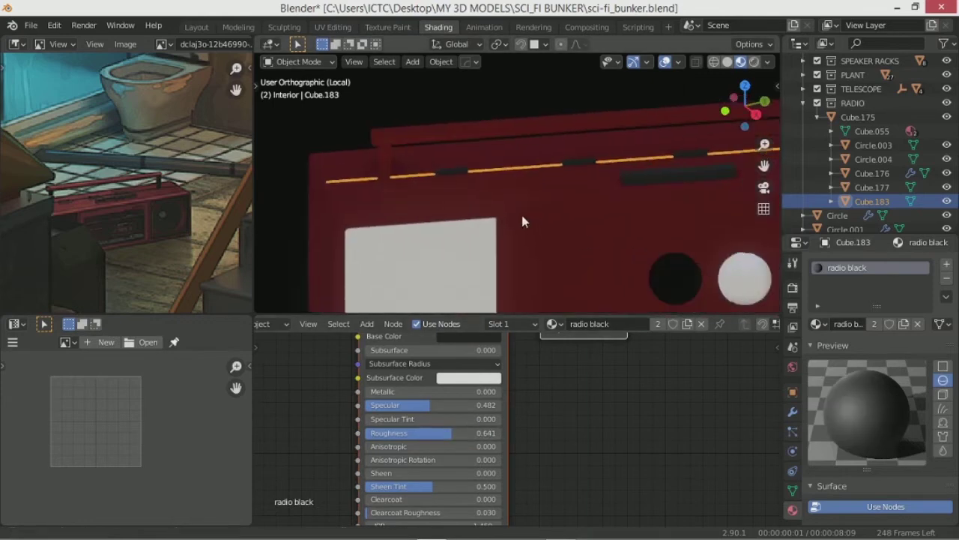
pyautogui.click(532, 221)
pyautogui.click(947, 264)
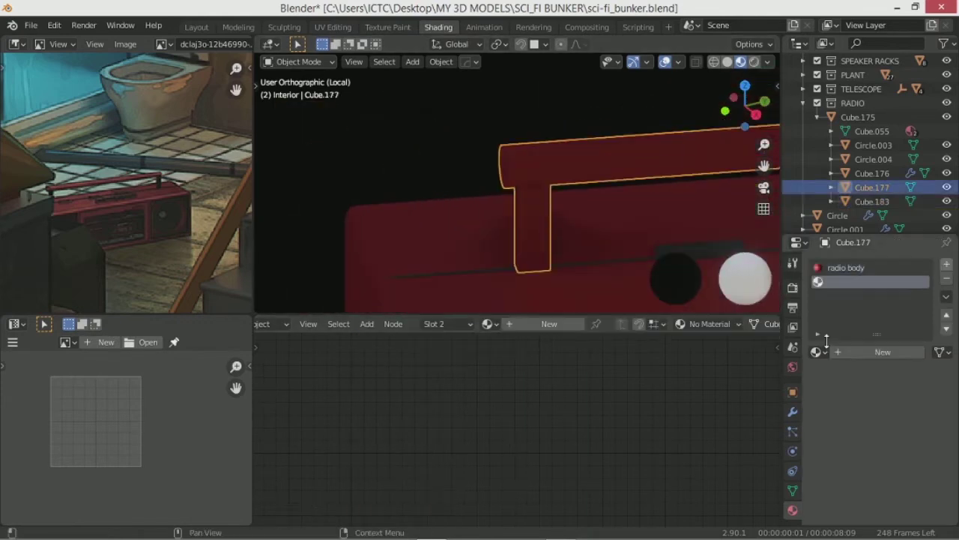
pyautogui.click(820, 349)
pyautogui.click(743, 372)
# Step: Give the handle's linked upright posts the radio black material and review the radio front
pyautogui.press('Tab')
pyautogui.hotkey('ctrl', 'l')
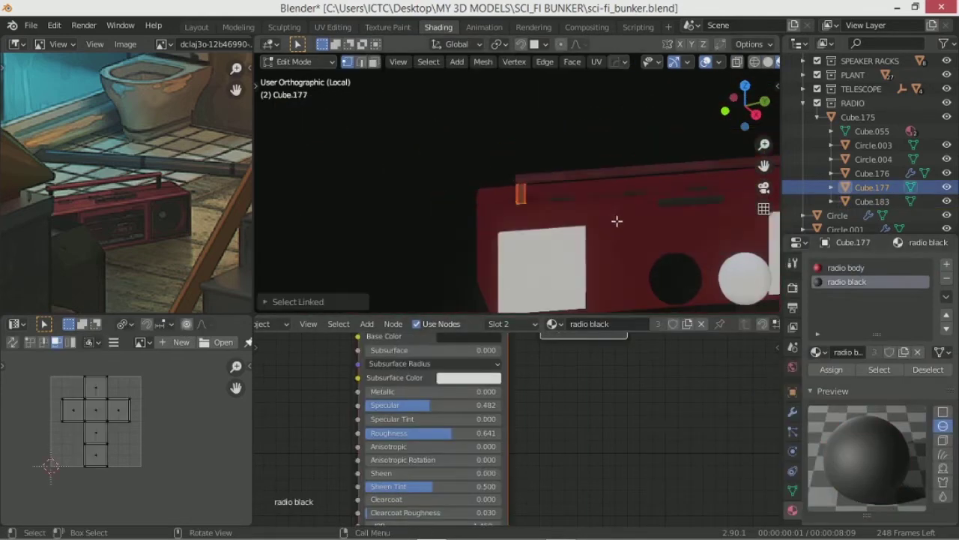
pyautogui.moveTo(617, 218); pyautogui.dragTo(393, 203, button='middle')
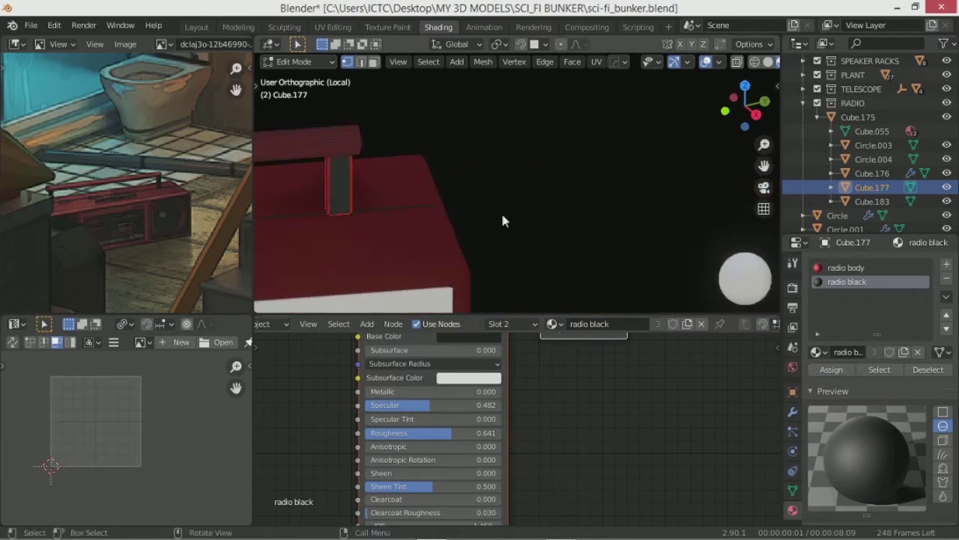
pyautogui.press('Tab')
pyautogui.scroll(-3, 500, 210)
pyautogui.click(522, 217)
pyautogui.scroll(-3, 540, 203)
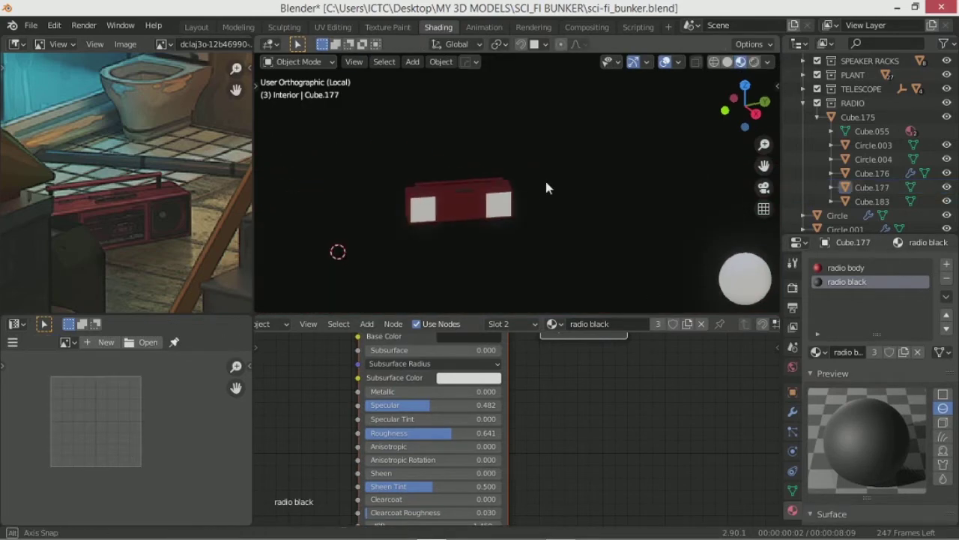
pyautogui.scroll(5, 547, 188)
pyautogui.moveTo(546, 188); pyautogui.dragTo(607, 197, button='middle')
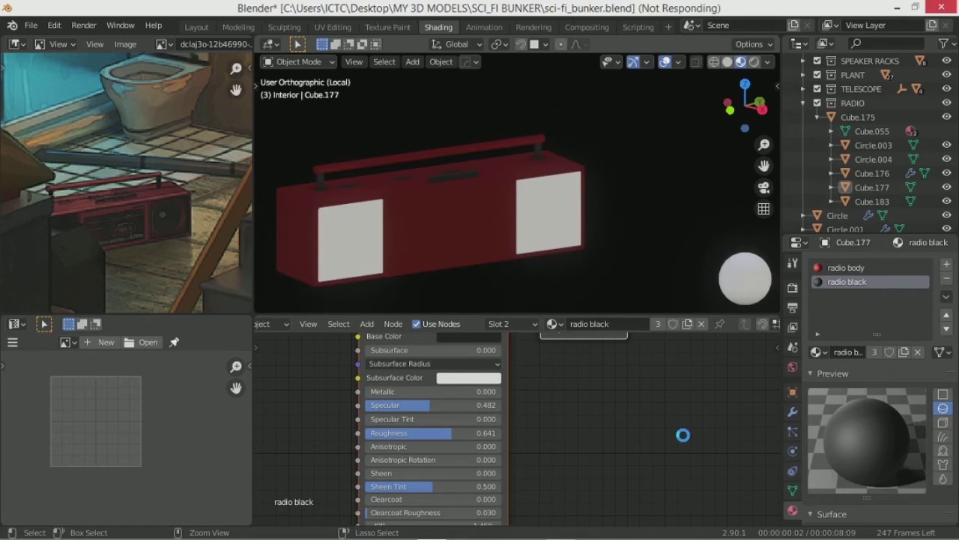
# Step: Select the white front panels Cube.176 and raise their glass Transmission
pyautogui.scroll(4, 554, 195)
pyautogui.click(559, 198)
pyautogui.scroll(-4, 559, 198)
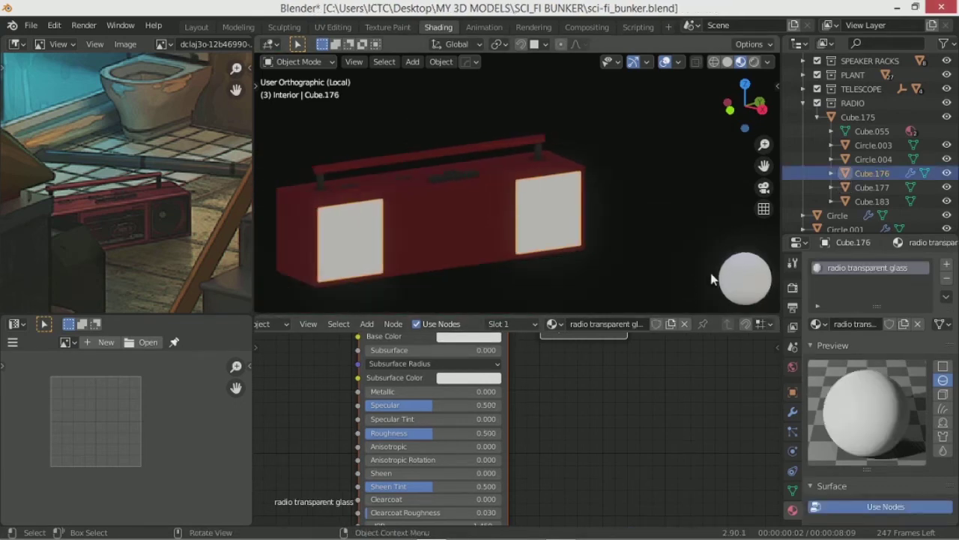
pyautogui.scroll(-1, 443, 445)
pyautogui.moveTo(615, 437); pyautogui.dragTo(643, 395, button='middle')
pyautogui.click(481, 488)
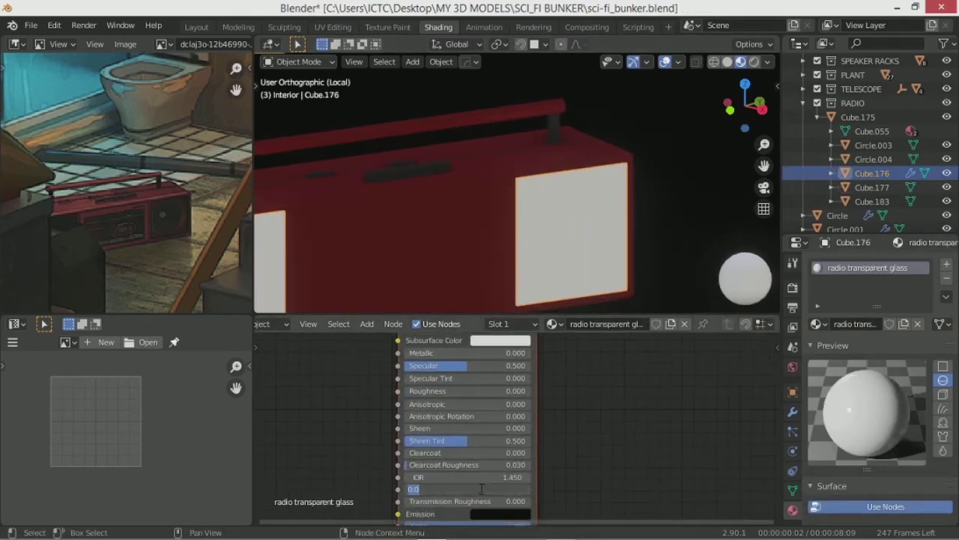
pyautogui.write('1.000')
# Step: Set the glass Blend Mode to Alpha Hashed with Screen Space Refraction enabled
pyautogui.scroll(-12, 869, 375)
pyautogui.scroll(-3, 870, 375)
pyautogui.click(911, 419)
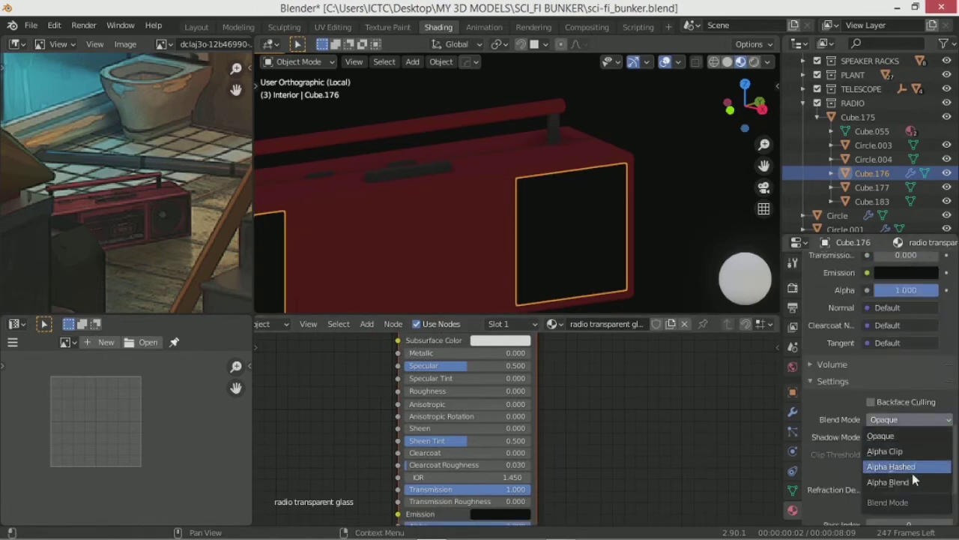
pyautogui.click(912, 473)
pyautogui.click(914, 486)
pyautogui.click(911, 419)
pyautogui.click(902, 469)
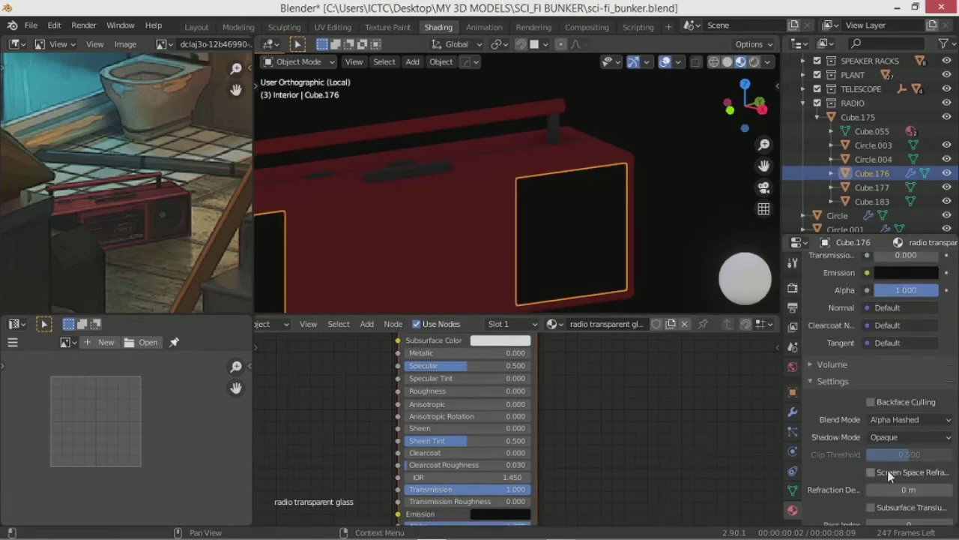
# Step: Fine-tune the glass Transmission down to 0.973
pyautogui.scroll(-2, 656, 253)
pyautogui.scroll(3, 631, 228)
pyautogui.scroll(2, 631, 228)
pyautogui.moveTo(465, 397)
pyautogui.mouseDown(button='middle')
pyautogui.moveTo(474, 467)
pyautogui.moveTo(524, 311)
pyautogui.mouseUp(button='middle')
pyautogui.scroll(1, 473, 466)
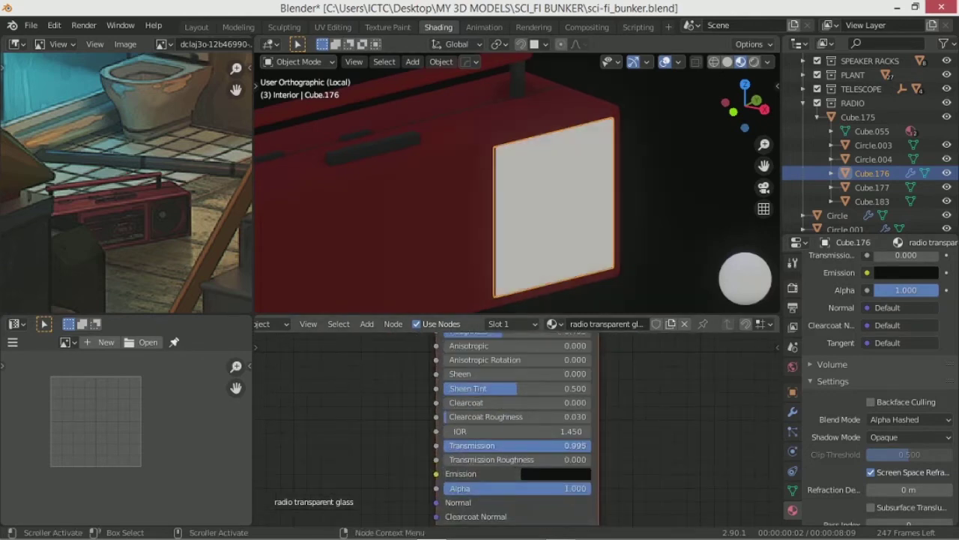
pyautogui.scroll(1, 662, 455)
pyautogui.moveTo(585, 449); pyautogui.dragTo(607, 450)
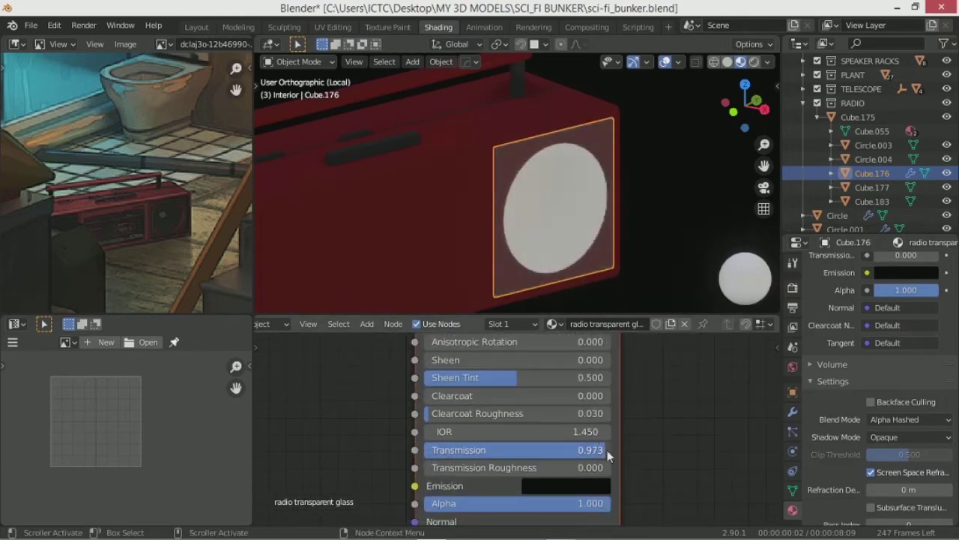
pyautogui.scroll(-2, 462, 228)
pyautogui.scroll(2, 530, 186)
# Step: Hide the glass panel Cube.176 and apply radio black to the speaker circle Circle.004
pyautogui.click(529, 187)
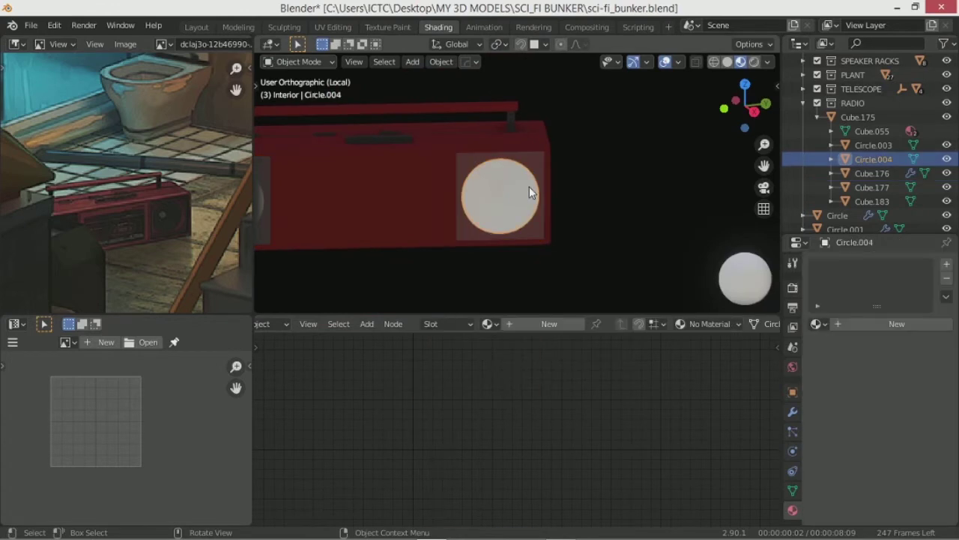
pyautogui.click(530, 186)
pyautogui.press('h')
pyautogui.click(523, 195)
pyautogui.moveTo(466, 239); pyautogui.dragTo(540, 248, button='middle')
pyautogui.click(816, 324)
pyautogui.write('rad')
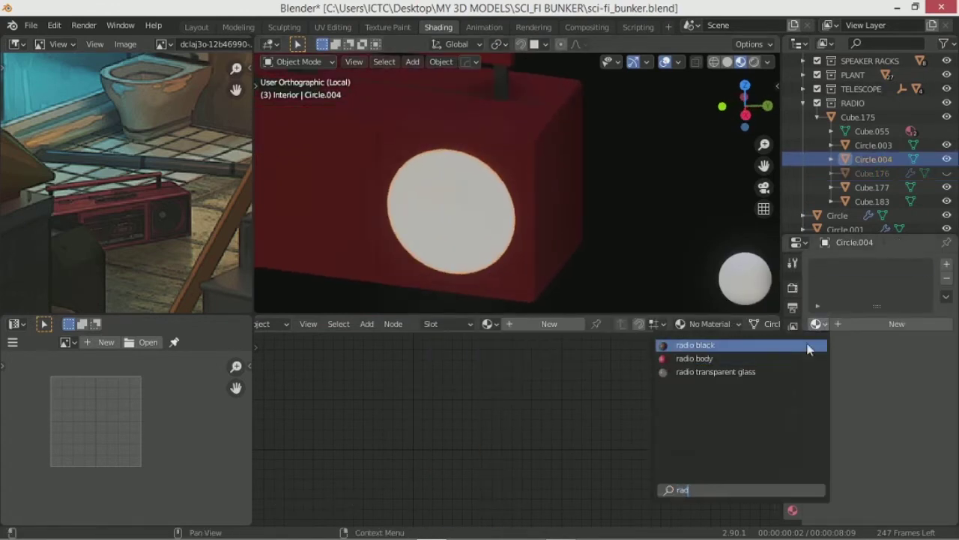
pyautogui.click(809, 345)
# Step: Add a second slot on Circle.004 with a new material named radio silver
pyautogui.click(946, 263)
pyautogui.click(872, 349)
pyautogui.doubleClick(861, 352)
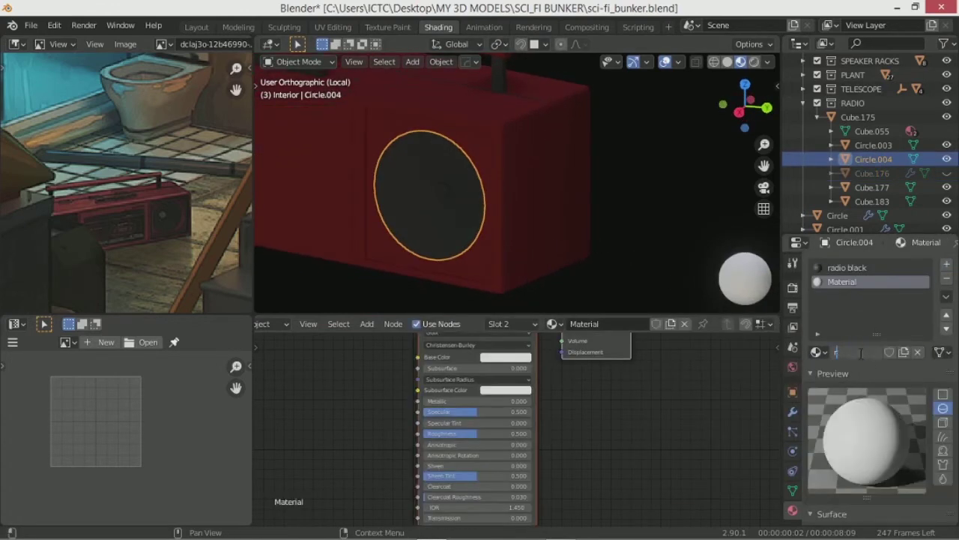
pyautogui.write('radio silver')
pyautogui.scroll(-3, 527, 233)
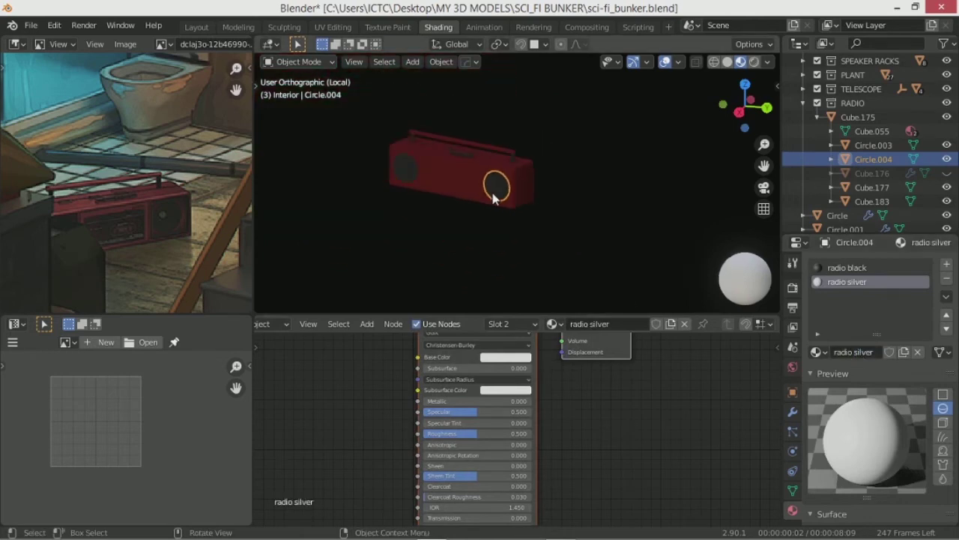
# Step: Assign radio silver to the speaker circle's centre faces
pyautogui.press('Tab')
pyautogui.scroll(4, 502, 195)
pyautogui.scroll(4, 495, 216)
pyautogui.click(495, 217)
pyautogui.scroll(3, 496, 217)
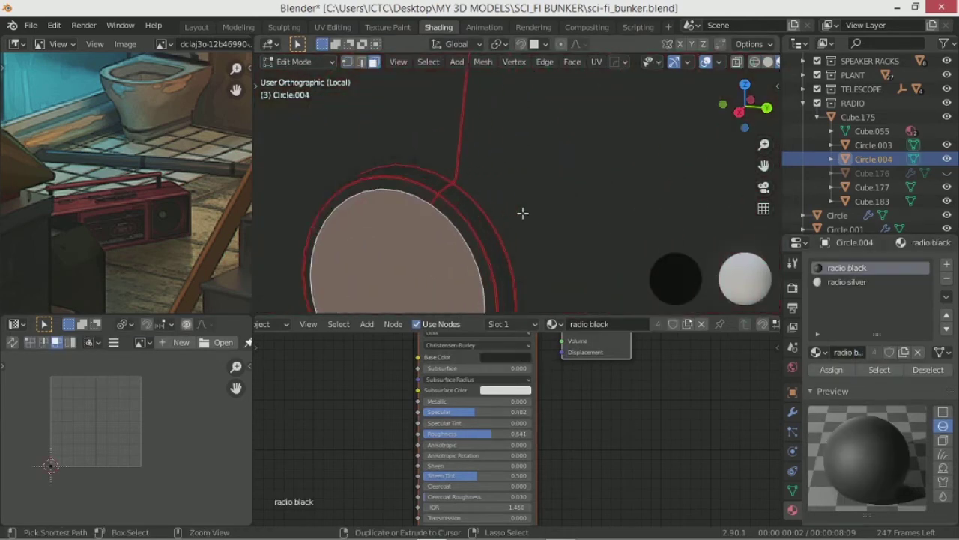
pyautogui.keyDown('shift'); pyautogui.click(523, 212); pyautogui.keyUp('shift')
pyautogui.click(847, 282)
pyautogui.click(831, 370)
pyautogui.press('Tab')
# Step: Set radio silver's Metallic to 0.800 and lower its Roughness to 0.455
pyautogui.scroll(-3, 599, 242)
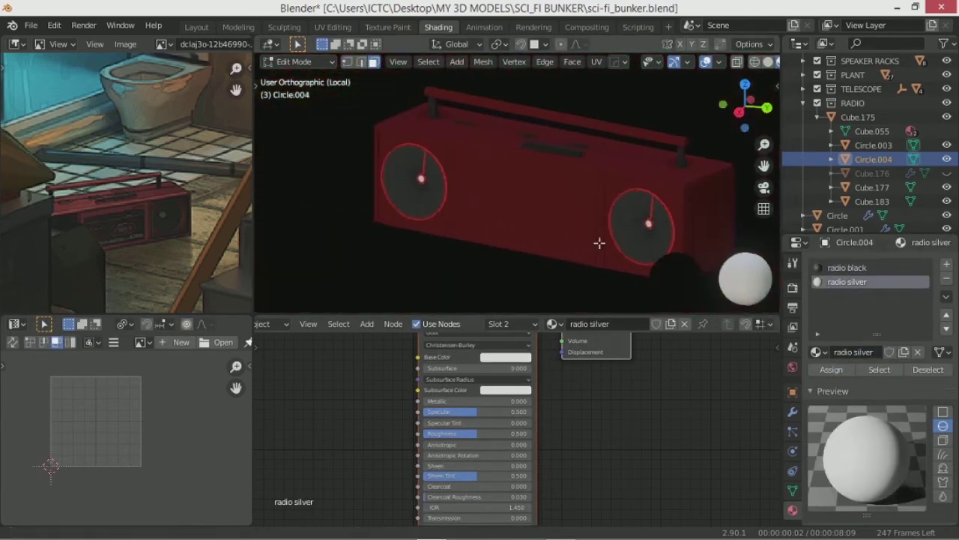
pyautogui.scroll(1, 599, 242)
pyautogui.scroll(3, 576, 369)
pyautogui.click(461, 360)
pyautogui.moveTo(379, 424); pyautogui.dragTo(413, 424)
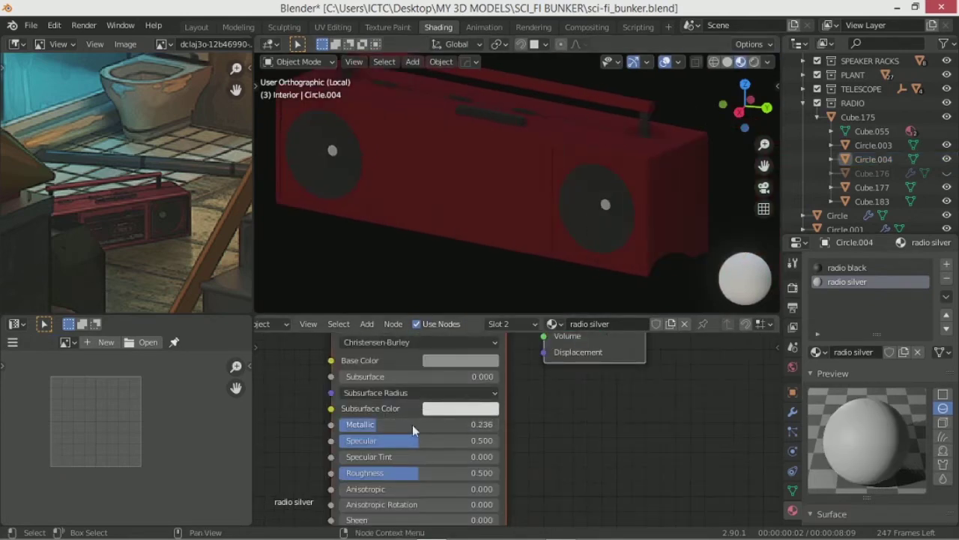
pyautogui.write('0.8')
pyautogui.press('Return')
pyautogui.click(460, 359)
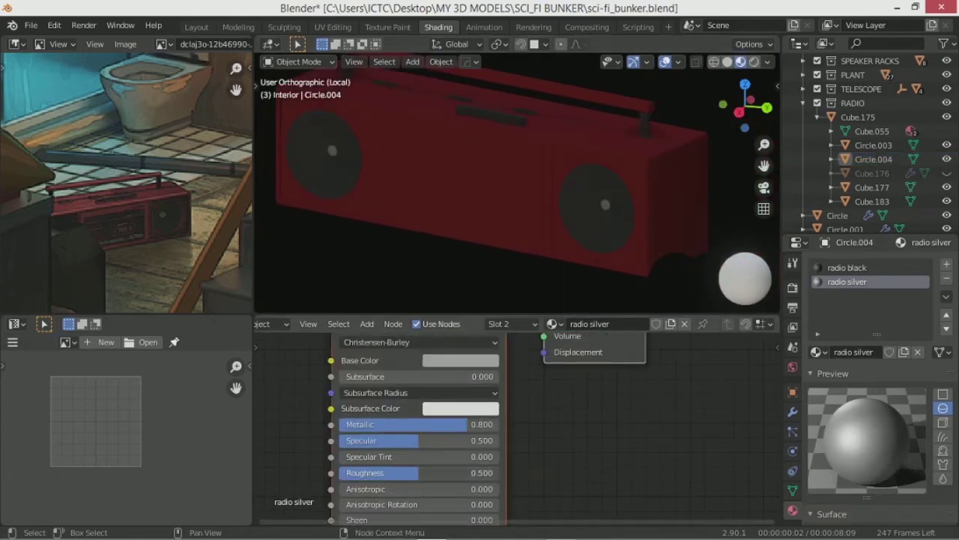
pyautogui.scroll(-2, 622, 427)
pyautogui.moveTo(443, 460); pyautogui.dragTo(438, 461)
# Step: Add a third slot on the radio body Cube.175 holding a new radio detail material
pyautogui.moveTo(524, 240)
pyautogui.mouseDown(button='middle')
pyautogui.moveTo(586, 190)
pyautogui.moveTo(465, 220)
pyautogui.mouseUp(button='middle')
pyautogui.click(464, 220)
pyautogui.click(946, 263)
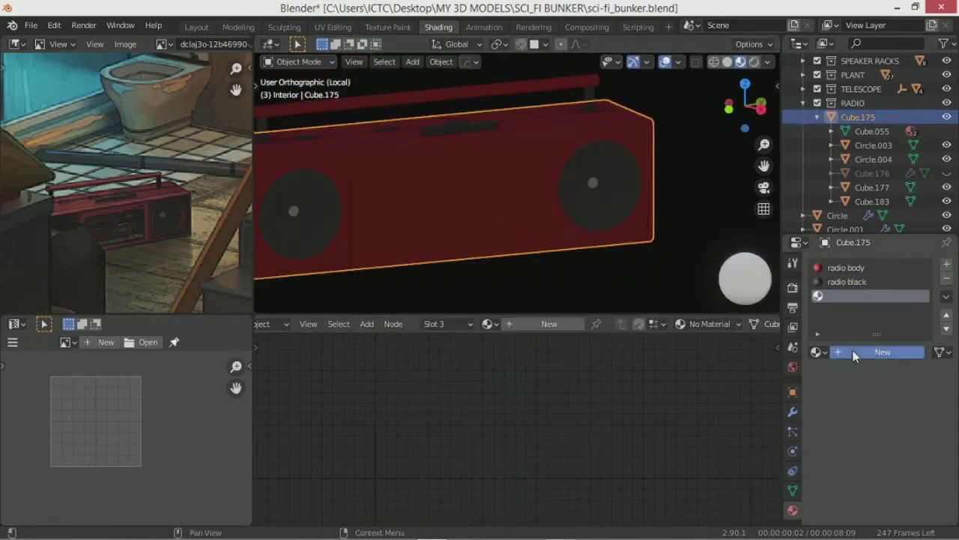
pyautogui.click(856, 352)
pyautogui.doubleClick(843, 352)
pyautogui.write('radio detail')
pyautogui.moveTo(584, 193); pyautogui.dragTo(550, 210, button='middle')
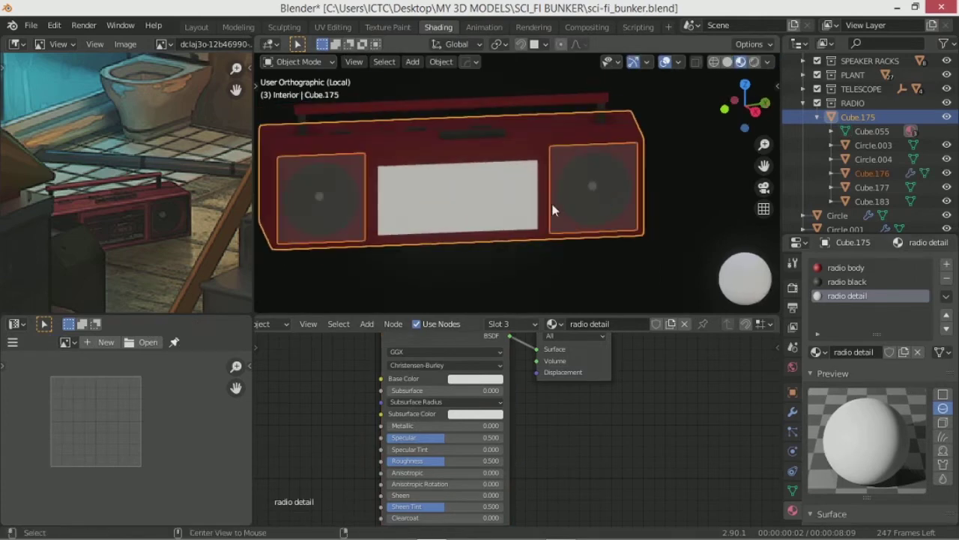
# Step: Set the radio transparent glass Transmission to 1
pyautogui.click(488, 445)
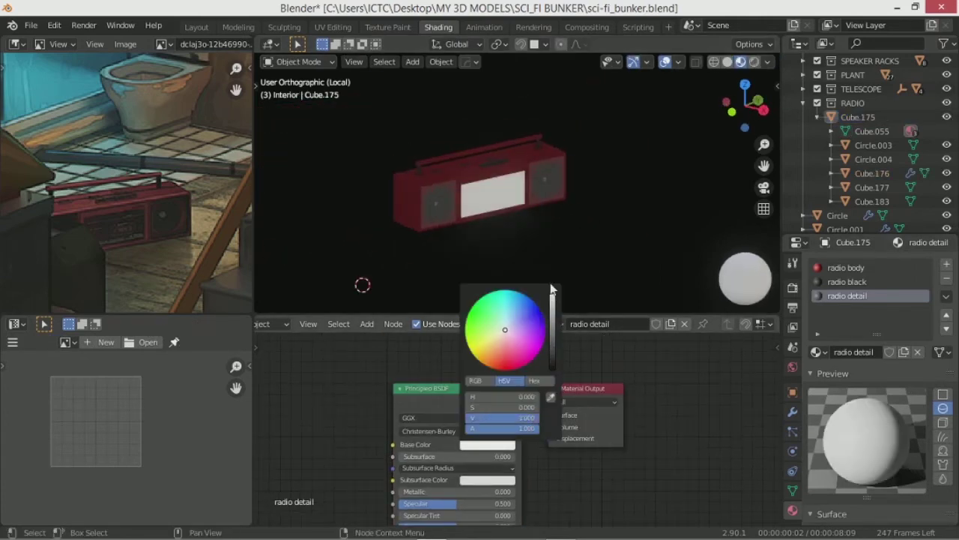
pyautogui.scroll(2, 650, 222)
pyautogui.scroll(2, 650, 222)
pyautogui.keyDown('shift'); pyautogui.scroll(-5, 577, 420); pyautogui.keyUp('shift')
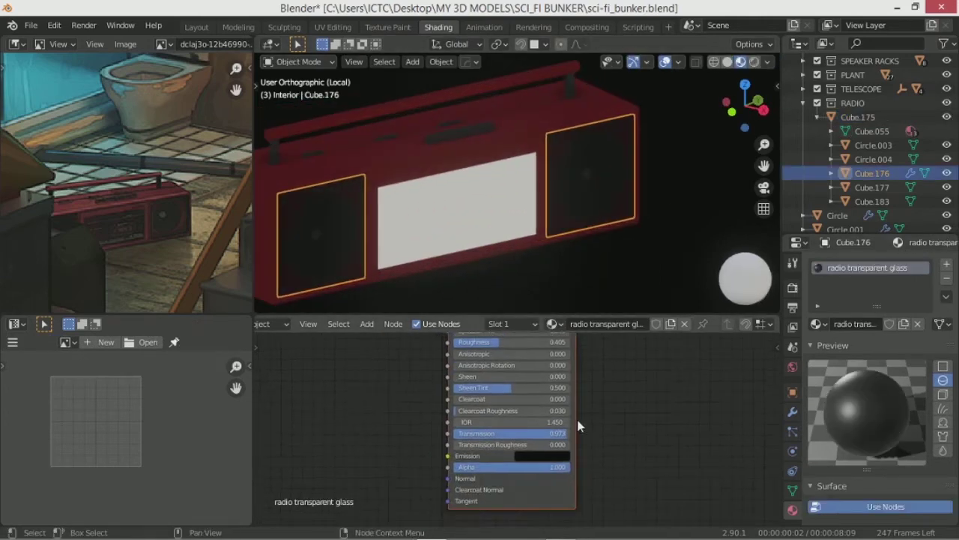
pyautogui.doubleClick(547, 433)
pyautogui.write('1')
pyautogui.keyDown('shift'); pyautogui.scroll(5, 577, 450); pyautogui.keyUp('shift')
# Step: Darken the glass tint toward grey and set its refraction depth to 0.002 m
pyautogui.click(554, 463)
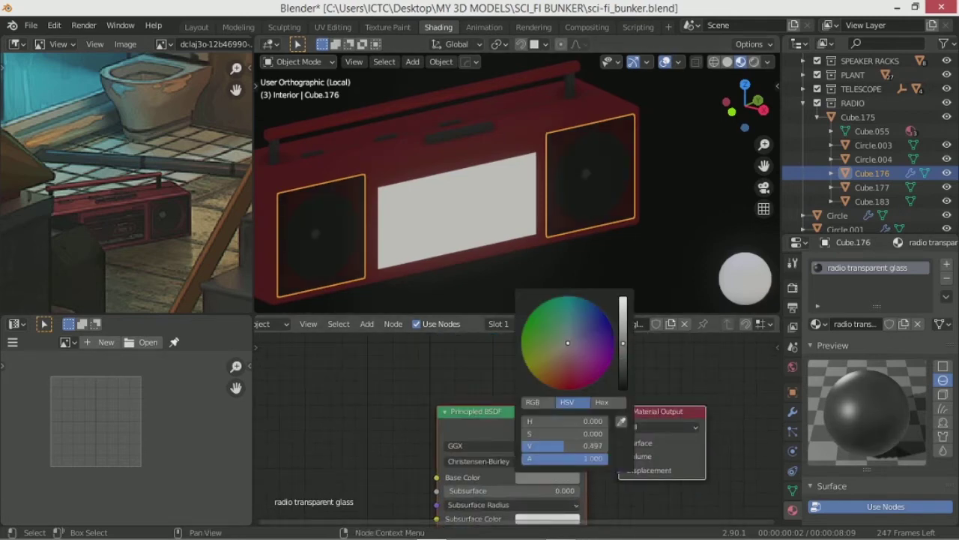
pyautogui.keyDown('shift'); pyautogui.scroll(-2, 554, 450); pyautogui.keyUp('shift')
pyautogui.click(555, 373)
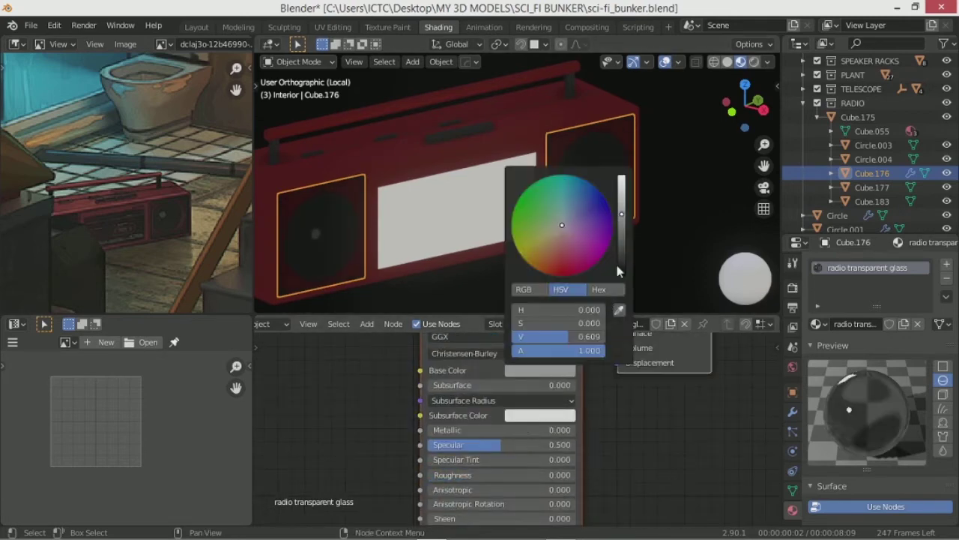
pyautogui.moveTo(524, 474); pyautogui.dragTo(517, 474)
pyautogui.scroll(-8, 882, 420)
pyautogui.doubleClick(912, 405)
pyautogui.press('Return')
pyautogui.scroll(-4, 647, 170)
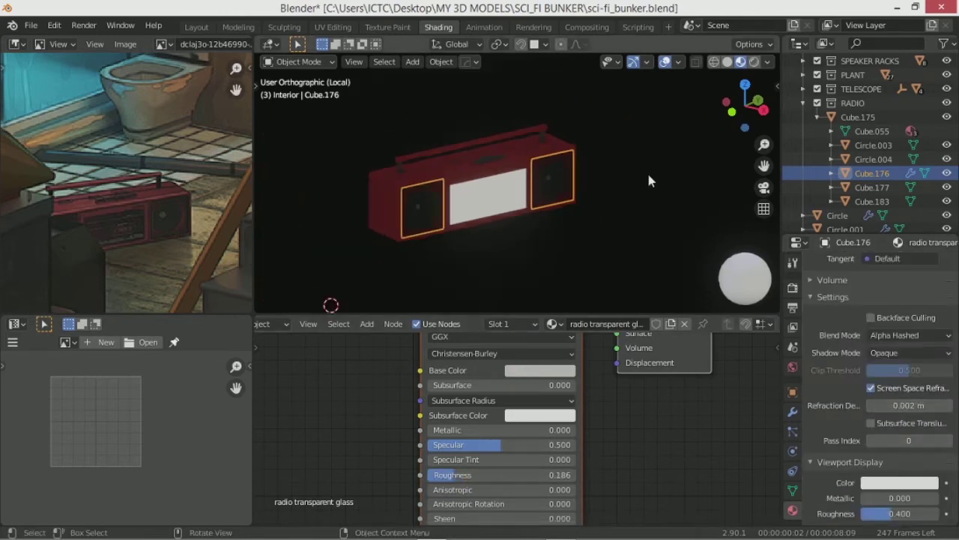
pyautogui.scroll(6, 569, 180)
pyautogui.scroll(-6, 500, 190)
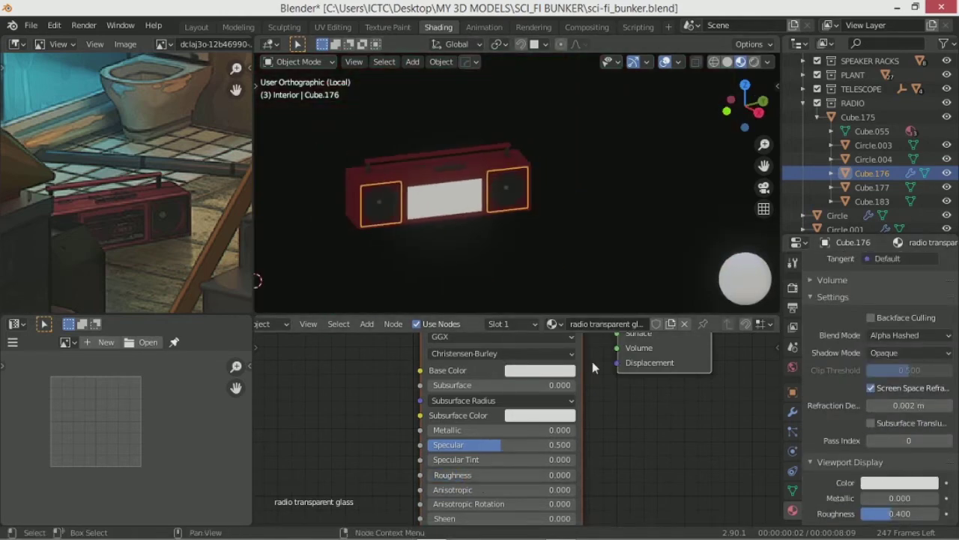
pyautogui.scroll(5, 582, 245)
# Step: Brighten the glass base colour again, then view the radio front-on and reselect Cube.175
pyautogui.moveTo(582, 245); pyautogui.dragTo(514, 383, button='middle')
pyautogui.click(525, 370)
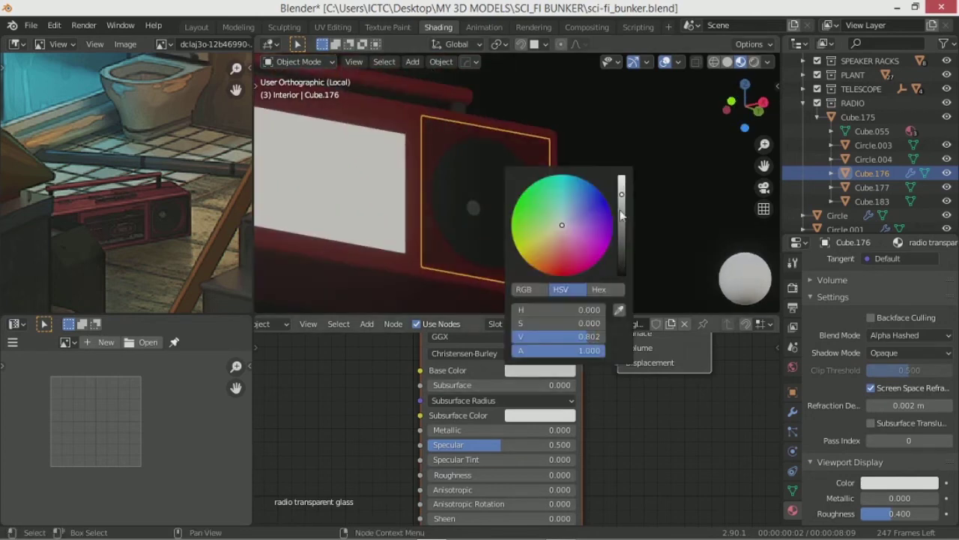
pyautogui.scroll(-3, 606, 221)
pyautogui.scroll(3, 606, 221)
pyautogui.click(540, 415)
pyautogui.click(547, 370)
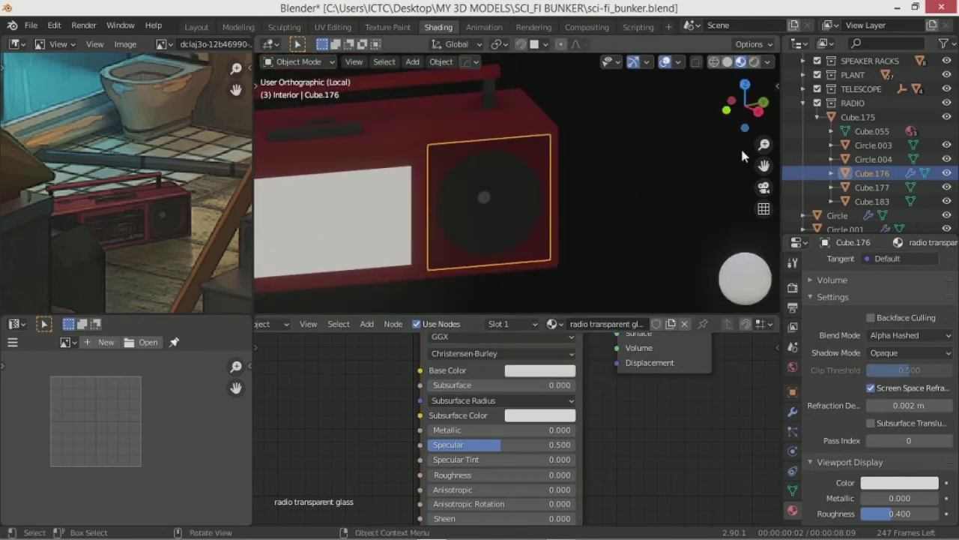
pyautogui.click(758, 111)
pyautogui.click(442, 201)
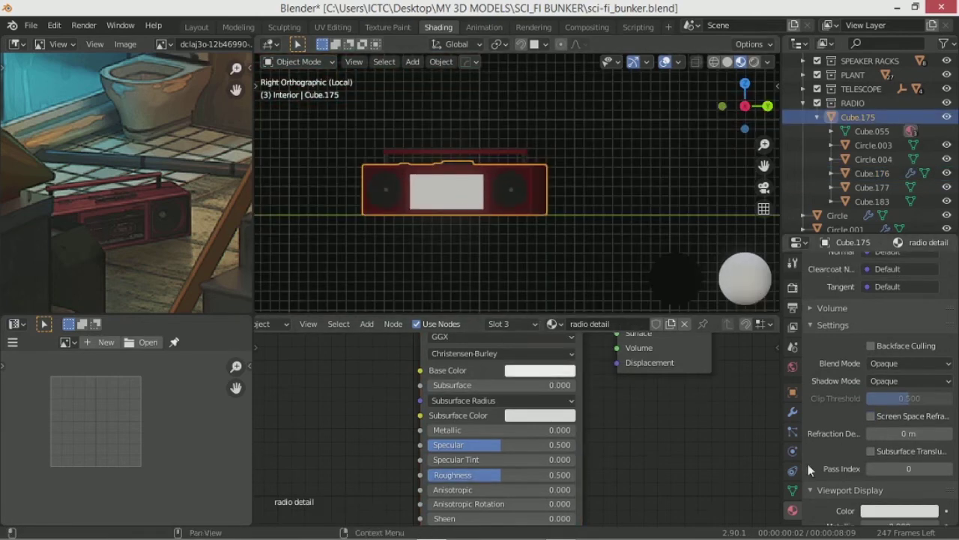
# Step: Add an Image Texture node with the Walkman photo and link its Color to Base Color
pyautogui.scroll(10, 808, 469)
pyautogui.hotkey('shift', 'a')
pyautogui.click(396, 270)
pyautogui.click(407, 416)
pyautogui.click(407, 420)
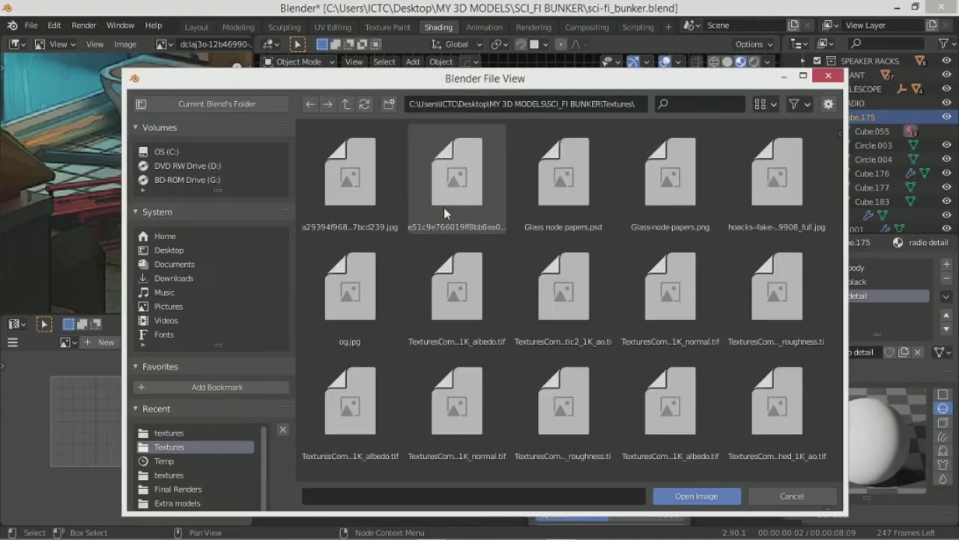
pyautogui.click(449, 196)
pyautogui.scroll(-5, 489, 185)
pyautogui.scroll(8, 490, 185)
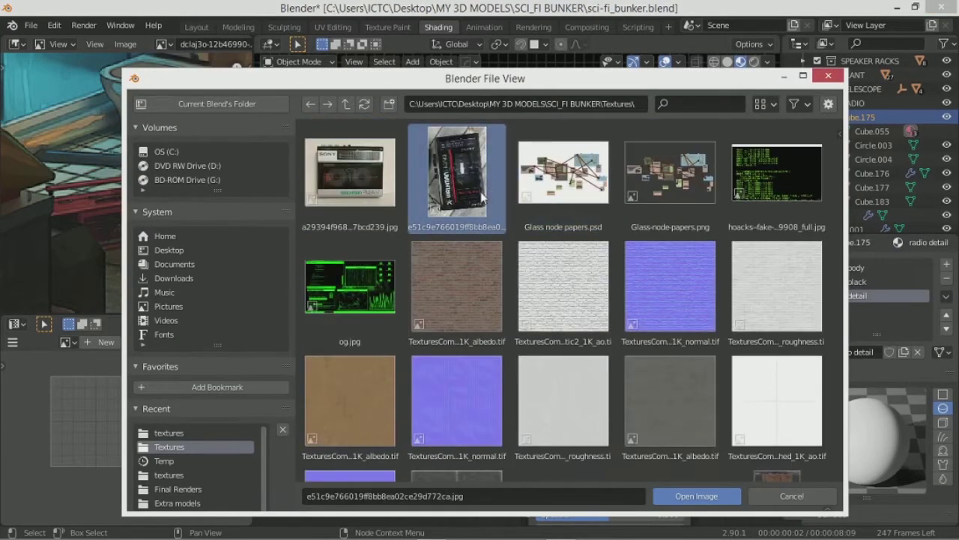
pyautogui.click(705, 495)
pyautogui.moveTo(445, 385); pyautogui.dragTo(528, 439)
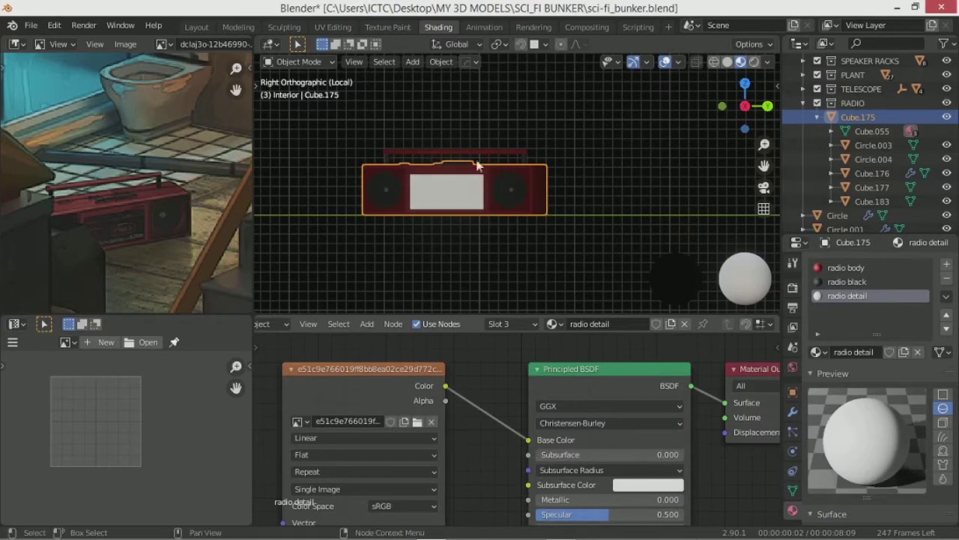
# Step: In Edit Mode, show the Walkman photo in the image editor and Project From View
pyautogui.press('Tab')
pyautogui.press('KP_Decimal')
pyautogui.click(140, 342)
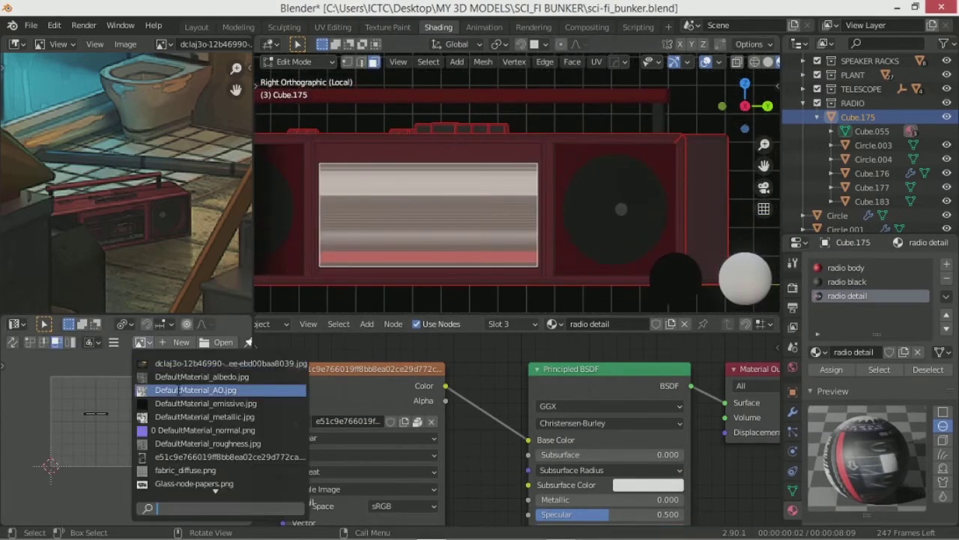
pyautogui.click(229, 456)
pyautogui.press('u')
pyautogui.click(465, 213)
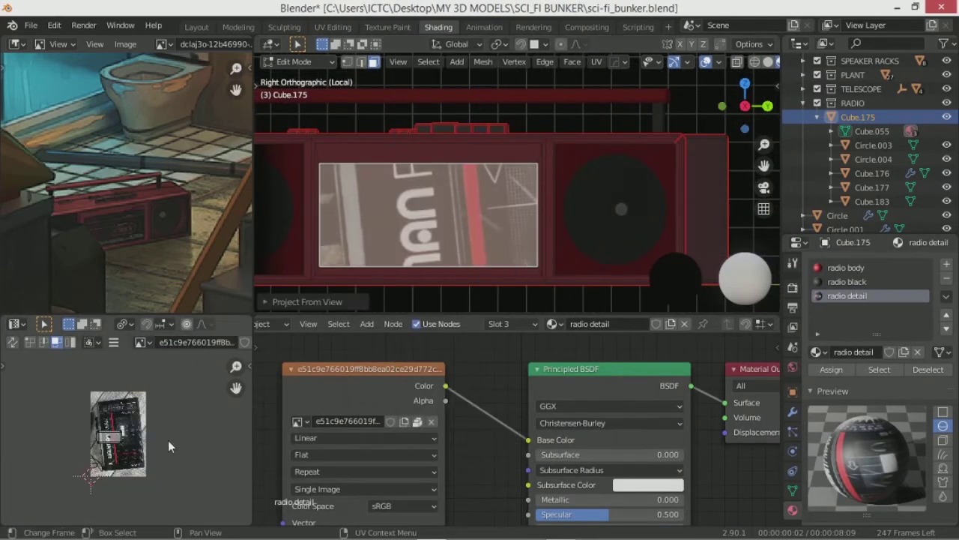
# Step: Scale, rotate and vertically stretch the UV island to match the Walkman photo
pyautogui.press('s')
pyautogui.press('r')
pyautogui.press('g')
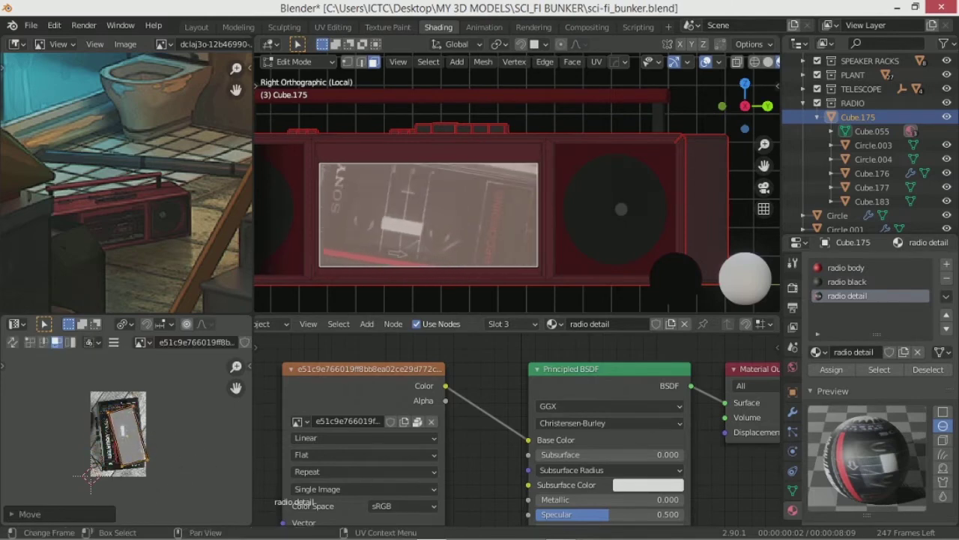
pyautogui.press('s')
pyautogui.press('g')
pyautogui.press('r')
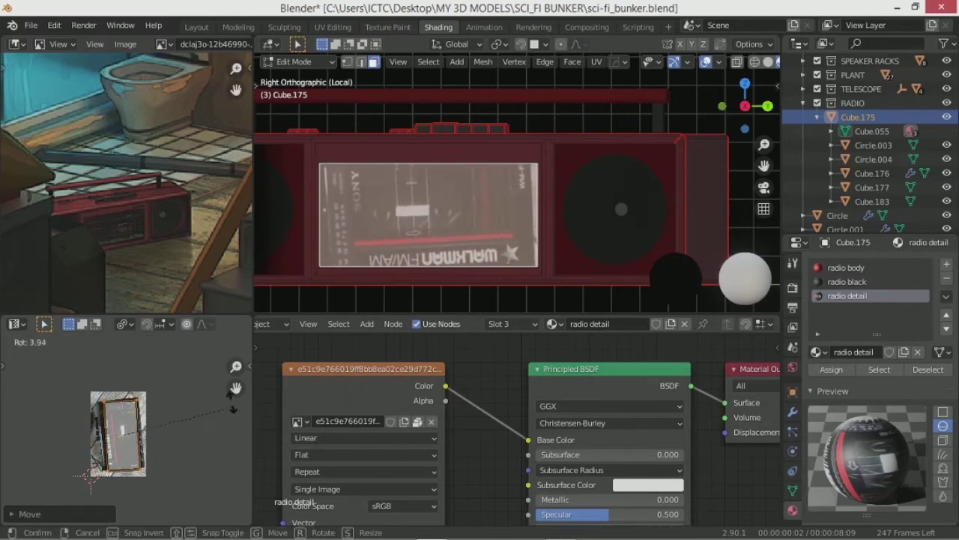
pyautogui.scroll(4, 228, 420)
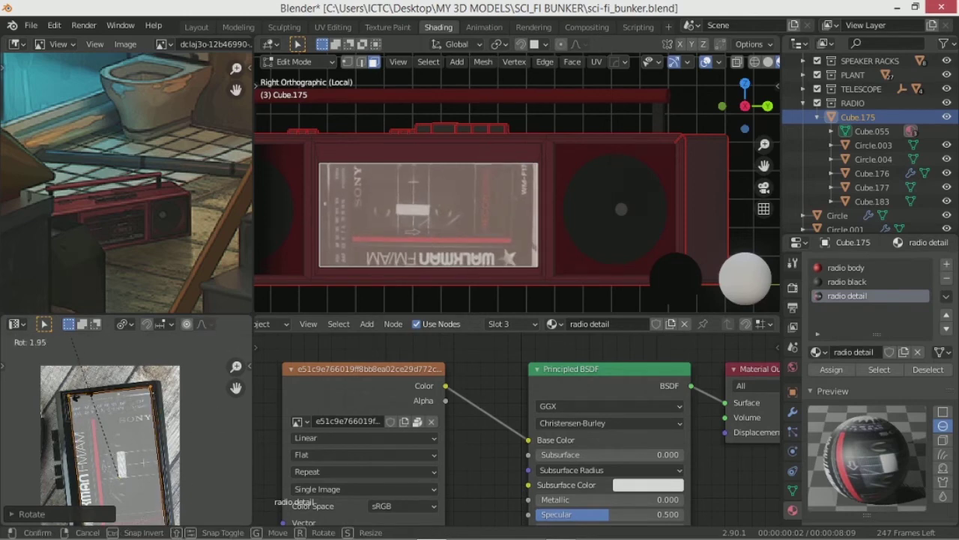
pyautogui.press('Return')
pyautogui.press('s')
pyautogui.press('y')
pyautogui.press('Return')
# Step: Move the UV island step by step over the Walkman's face
pyautogui.press('g')
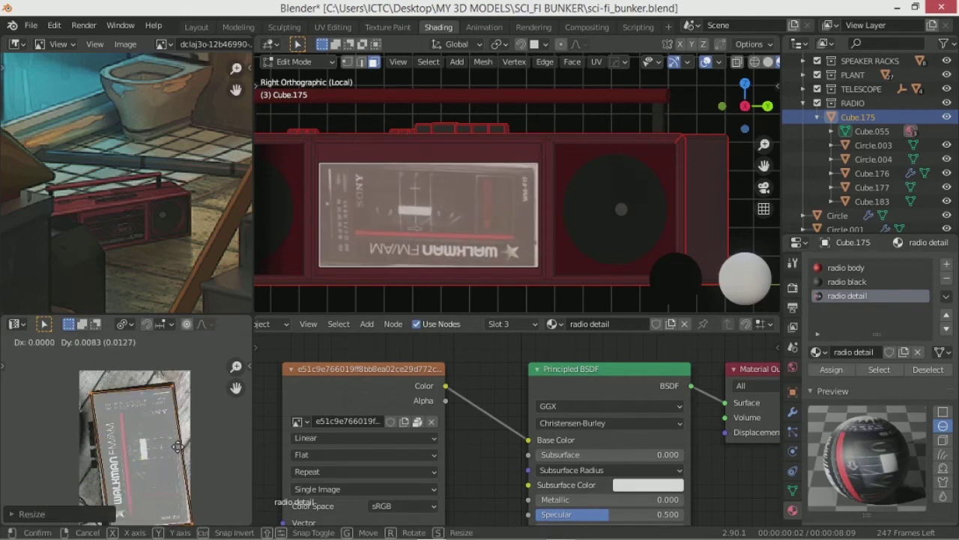
pyautogui.click(177, 447)
pyautogui.scroll(3, 208, 454)
pyautogui.scroll(-1, 208, 454)
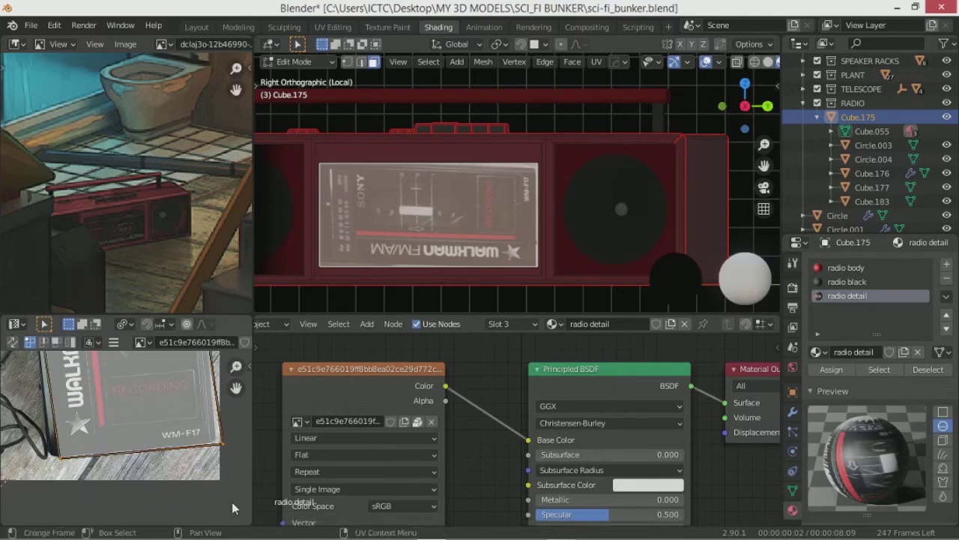
pyautogui.press('g')
pyautogui.click(56, 449)
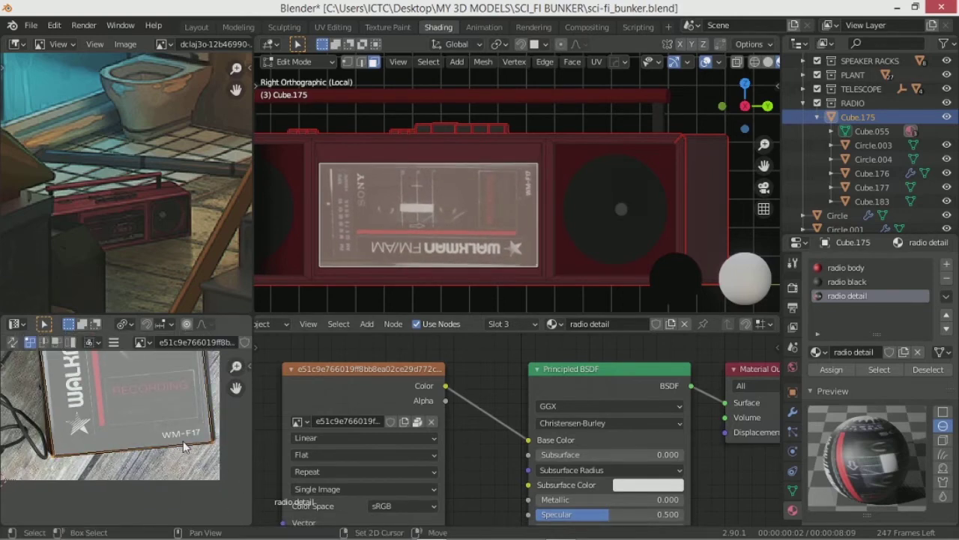
pyautogui.scroll(2, 183, 441)
pyautogui.press('g')
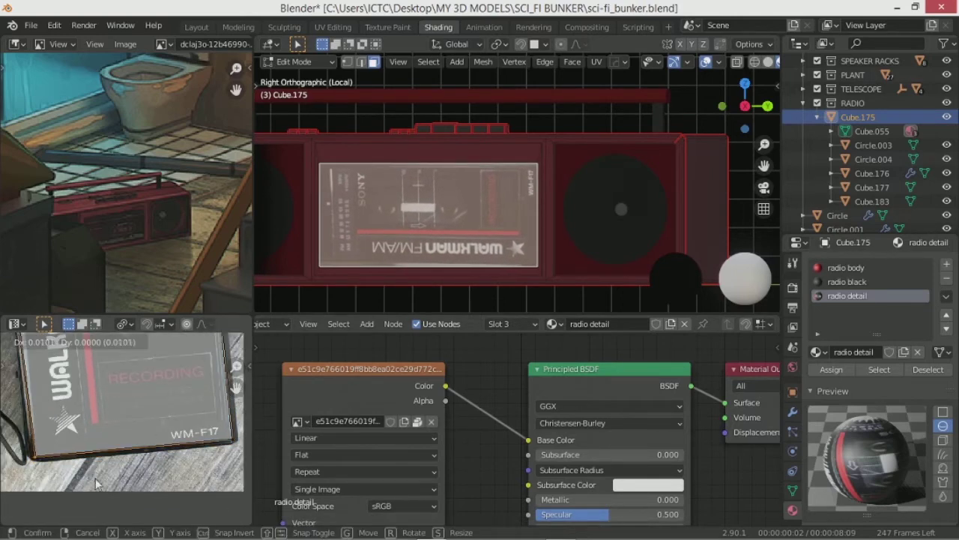
pyautogui.click(96, 483)
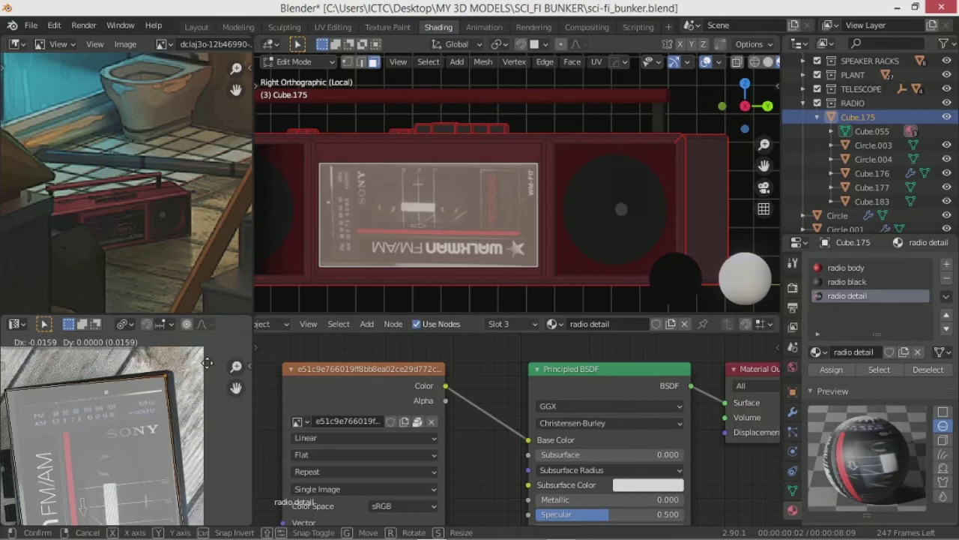
pyautogui.click(208, 363)
# Step: Fine-tune the island position on the WM-F17 label and leave Edit Mode
pyautogui.scroll(3, 146, 447)
pyautogui.press('g')
pyautogui.click(146, 447)
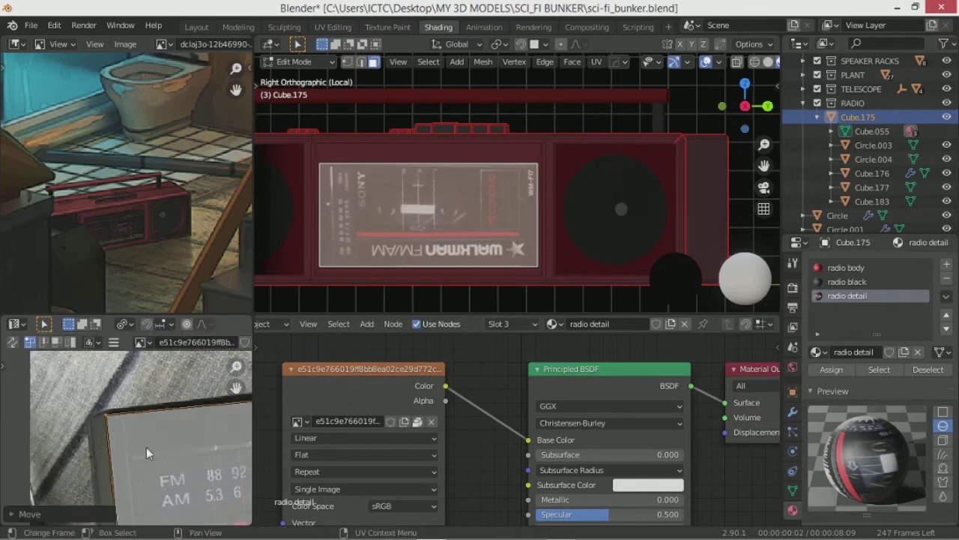
pyautogui.scroll(-3, 146, 446)
pyautogui.moveTo(151, 404); pyautogui.dragTo(139, 442, button='middle')
pyautogui.scroll(3, 136, 444)
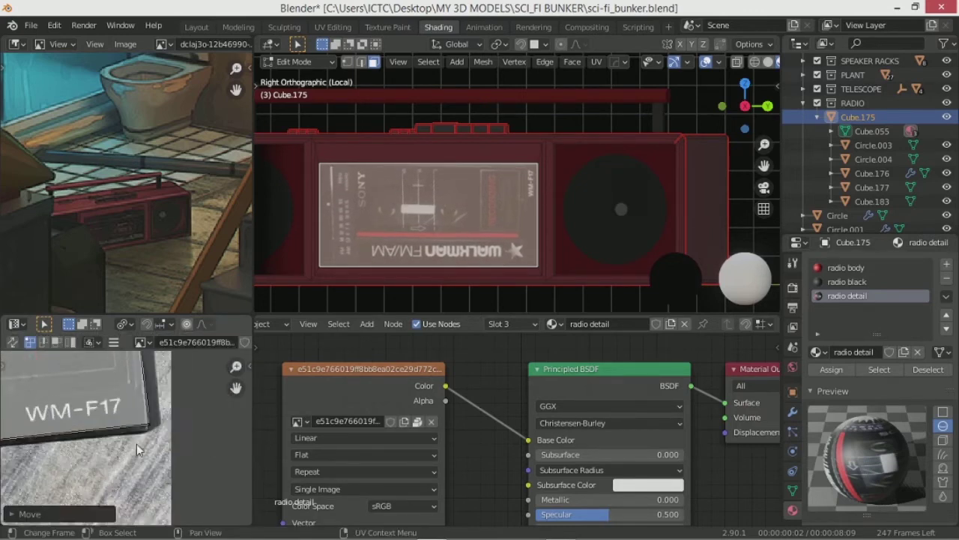
pyautogui.scroll(-2, 137, 443)
pyautogui.press('Tab')
pyautogui.scroll(-4, 440, 269)
# Step: Set the radio detail material's Specular to 0.609 and Roughness to 0.414
pyautogui.moveTo(441, 269); pyautogui.dragTo(550, 273, button='middle')
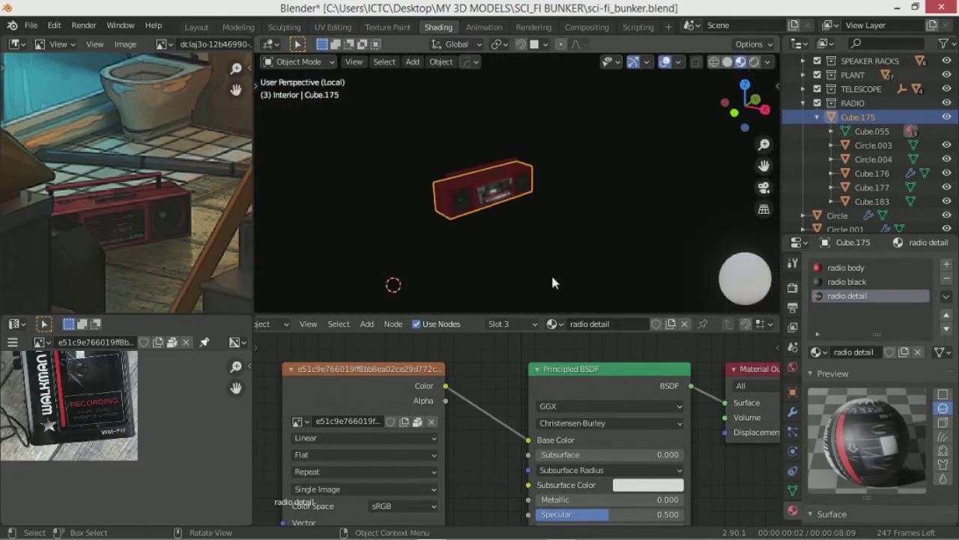
pyautogui.scroll(2, 552, 282)
pyautogui.scroll(3, 584, 368)
pyautogui.scroll(-2, 584, 368)
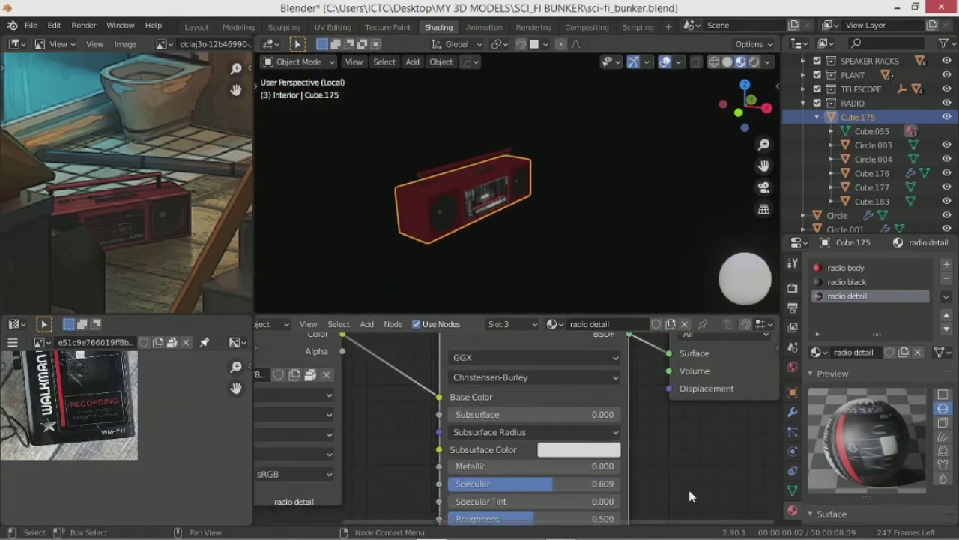
pyautogui.scroll(2, 689, 493)
pyautogui.moveTo(525, 466); pyautogui.dragTo(487, 465)
pyautogui.scroll(3, 479, 265)
pyautogui.scroll(3, 479, 266)
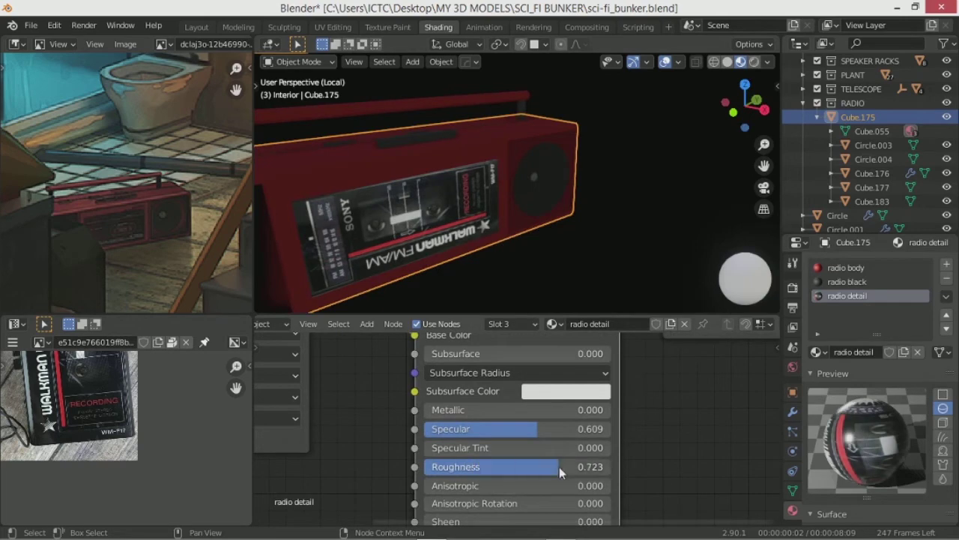
pyautogui.scroll(-5, 497, 254)
pyautogui.moveTo(517, 196); pyautogui.dragTo(527, 252, button='middle')
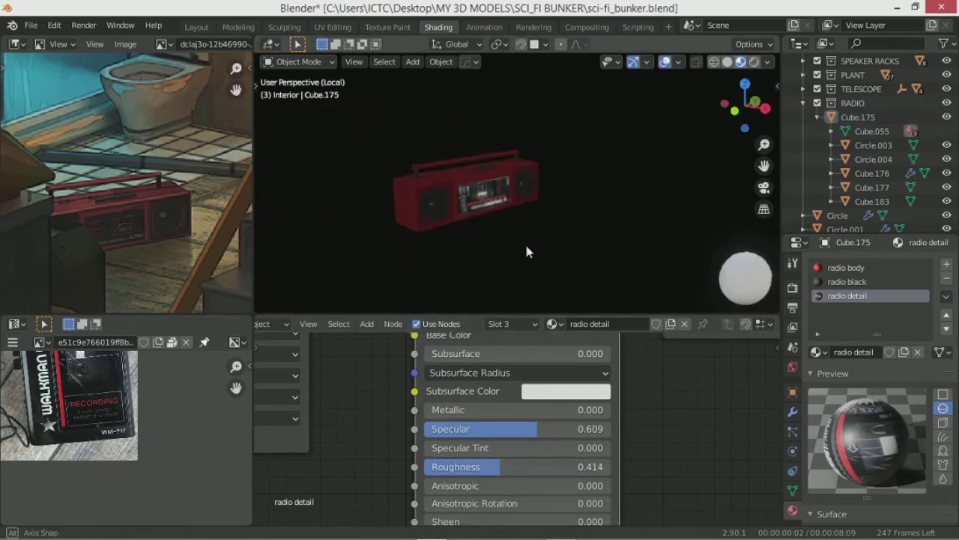
# Step: Exit Local View to show the whole bunker, then frame the selected radio
pyautogui.press('KP_Divide')
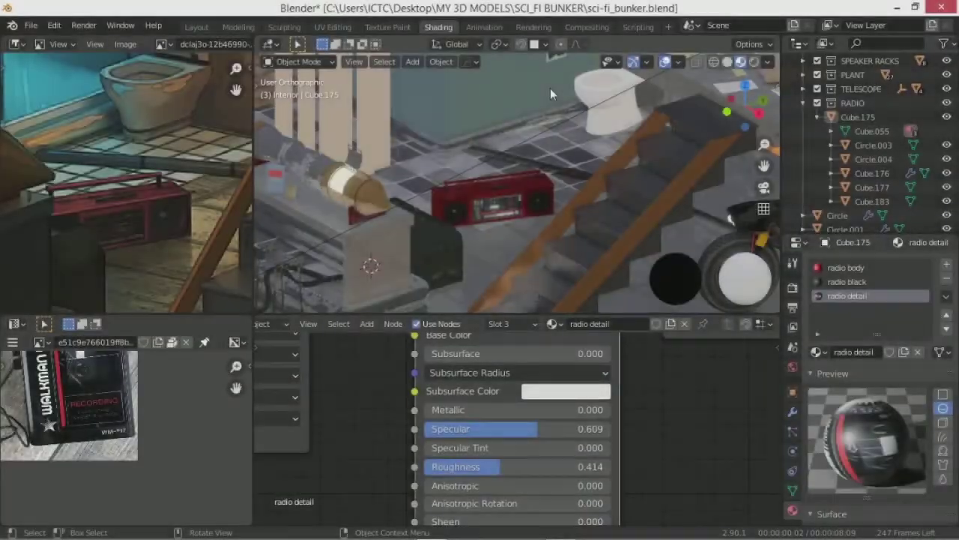
pyautogui.press('KP_Decimal')
pyautogui.scroll(-2, 416, 378)
pyautogui.scroll(-2, 416, 377)
# Step: Insert a Hue/Saturation/Value node with Value 2 before Base Color, then delete it
pyautogui.hotkey('shift', 'a')
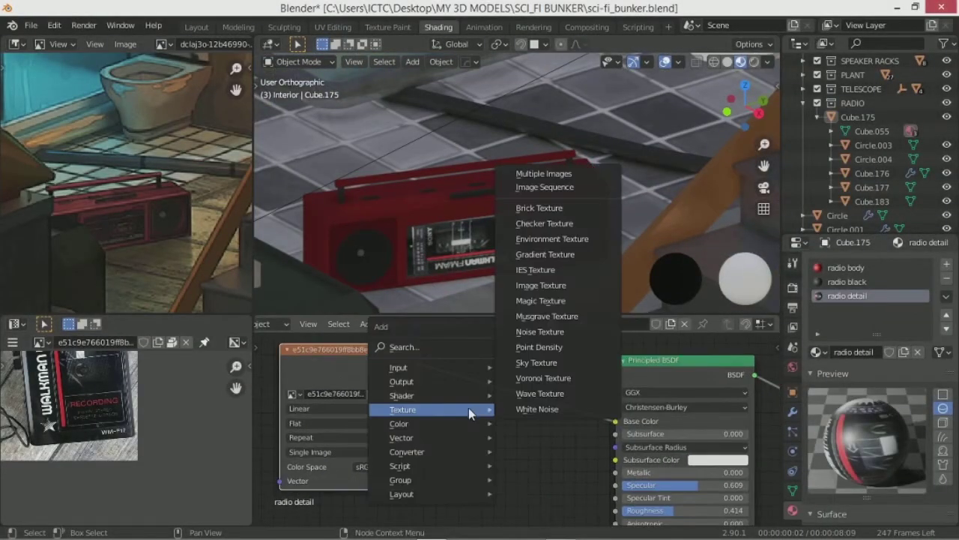
pyautogui.click(558, 362)
pyautogui.click(475, 354)
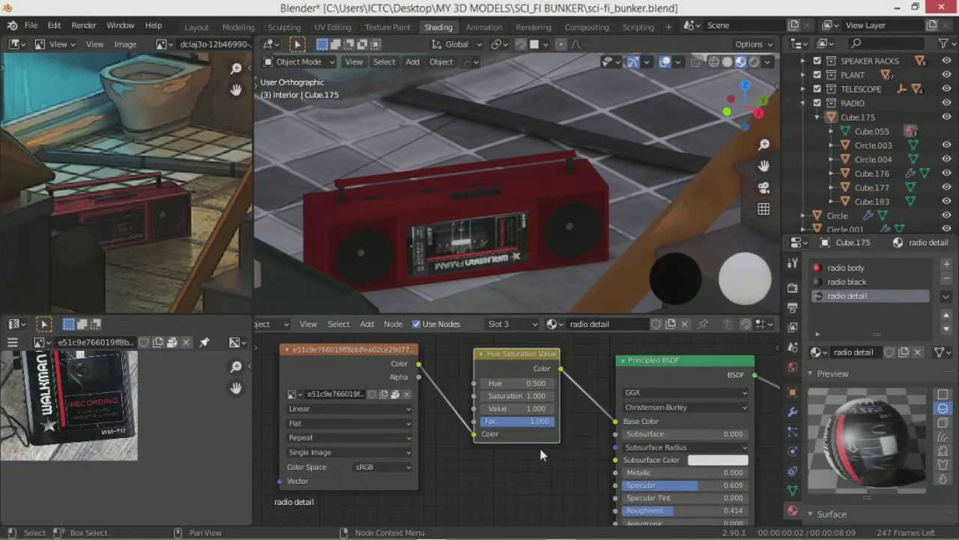
pyautogui.scroll(2, 517, 429)
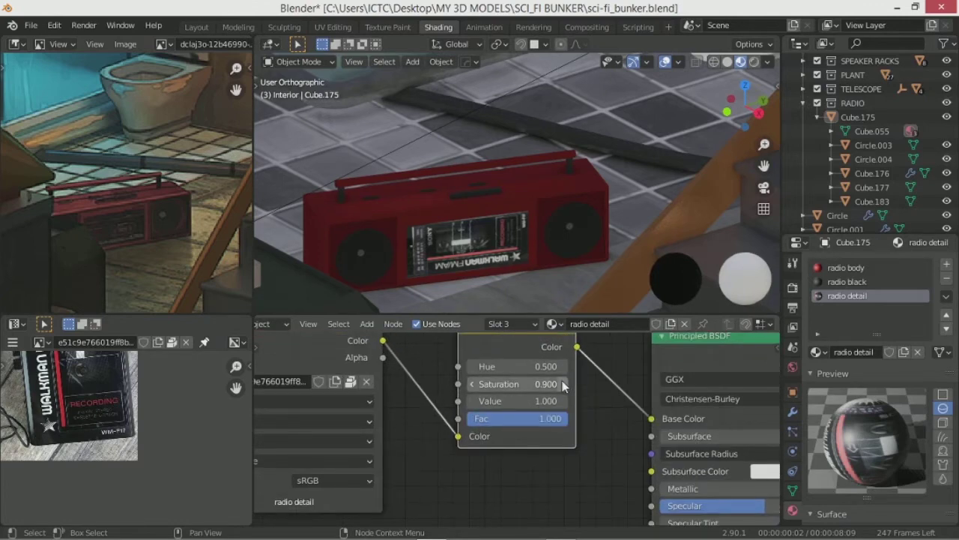
pyautogui.click(525, 401)
pyautogui.write('2')
pyautogui.press('Return')
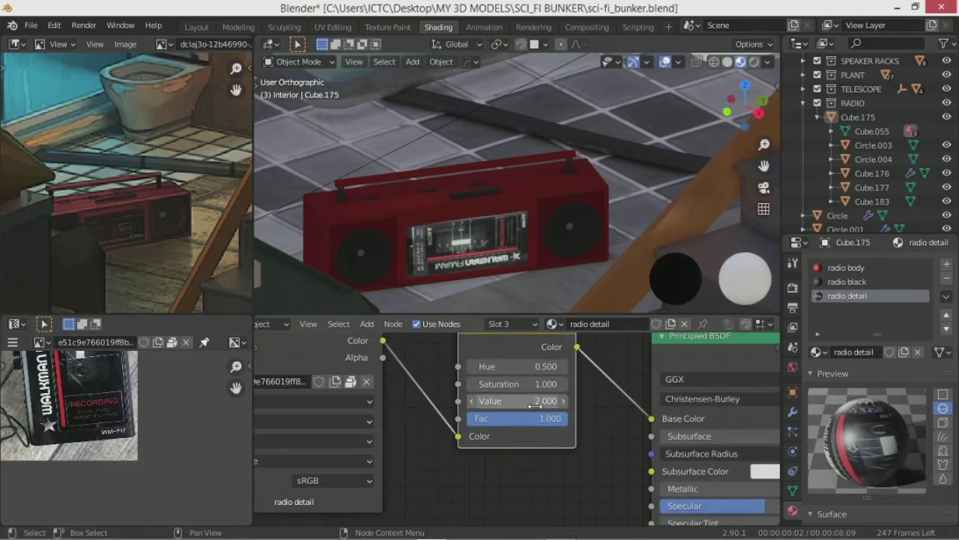
pyautogui.moveTo(524, 225)
pyautogui.mouseDown(button='middle')
pyautogui.moveTo(577, 179)
pyautogui.moveTo(540, 285)
pyautogui.mouseUp(button='middle')
pyautogui.press('x')
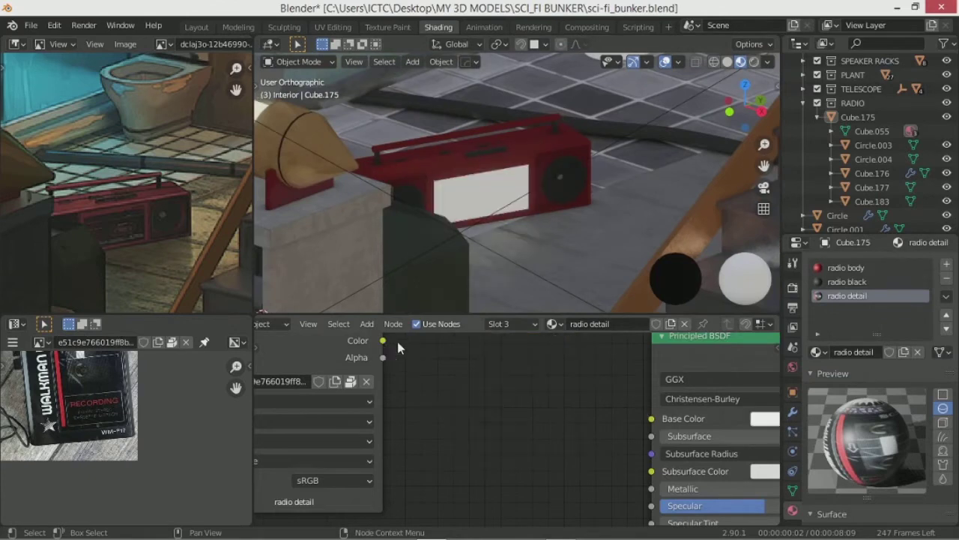
# Step: Raise the Principled BSDF Roughness to 0.633
pyautogui.scroll(-3, 648, 416)
pyautogui.scroll(4, 589, 524)
pyautogui.scroll(1, 512, 427)
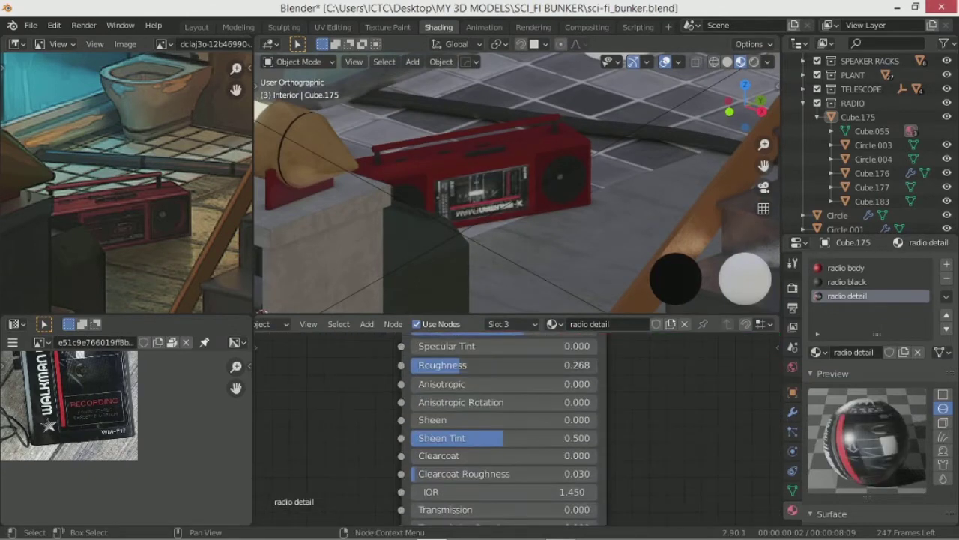
pyautogui.scroll(3, 510, 229)
pyautogui.click(558, 365)
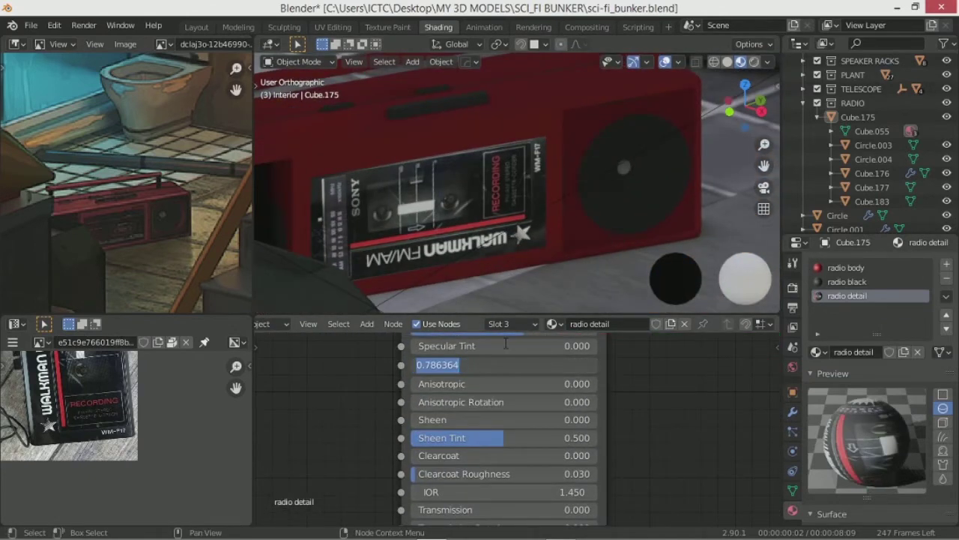
pyautogui.scroll(2, 506, 384)
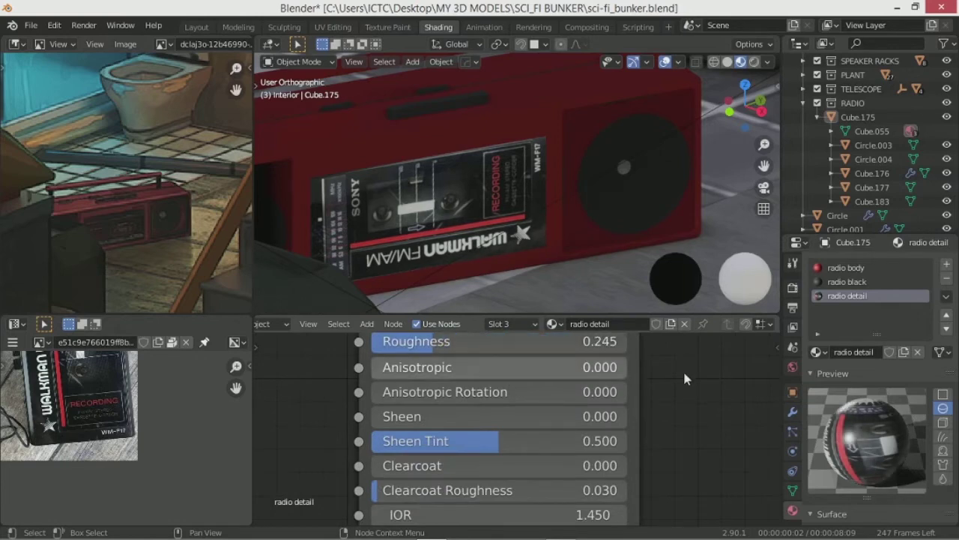
pyautogui.scroll(-2, 517, 431)
pyautogui.moveTo(495, 365); pyautogui.dragTo(509, 365)
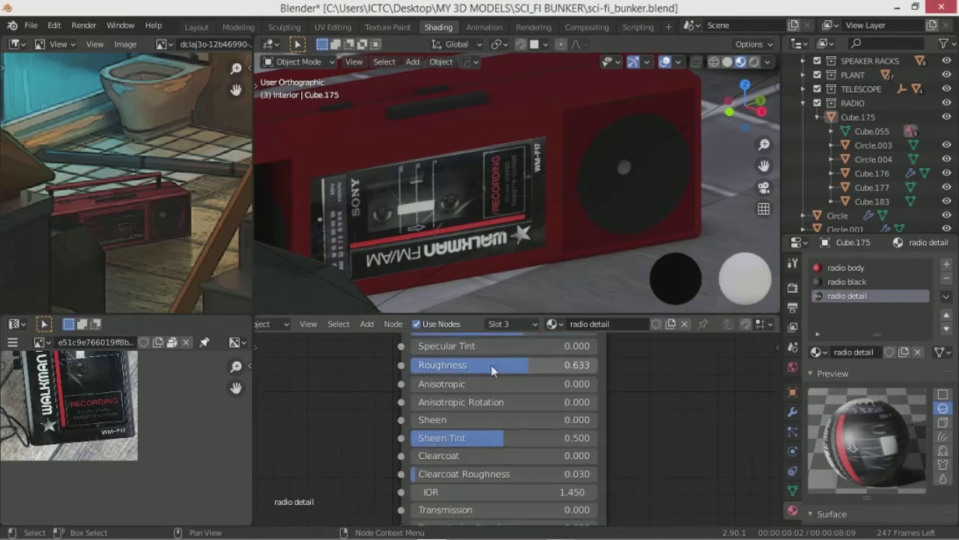
pyautogui.scroll(-8, 534, 160)
pyautogui.scroll(-4, 587, 255)
# Step: Orbit and zoom out to an isometric view of the whole bunker
pyautogui.scroll(-3, 555, 262)
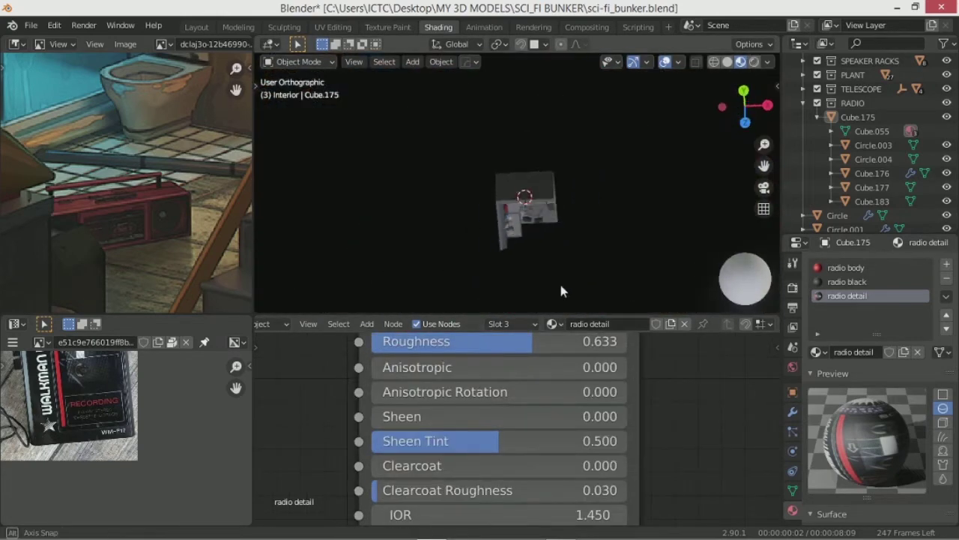
pyautogui.scroll(1, 559, 281)
pyautogui.scroll(1, 568, 291)
pyautogui.moveTo(537, 181); pyautogui.dragTo(524, 237, button='middle')
pyautogui.scroll(1, 512, 222)
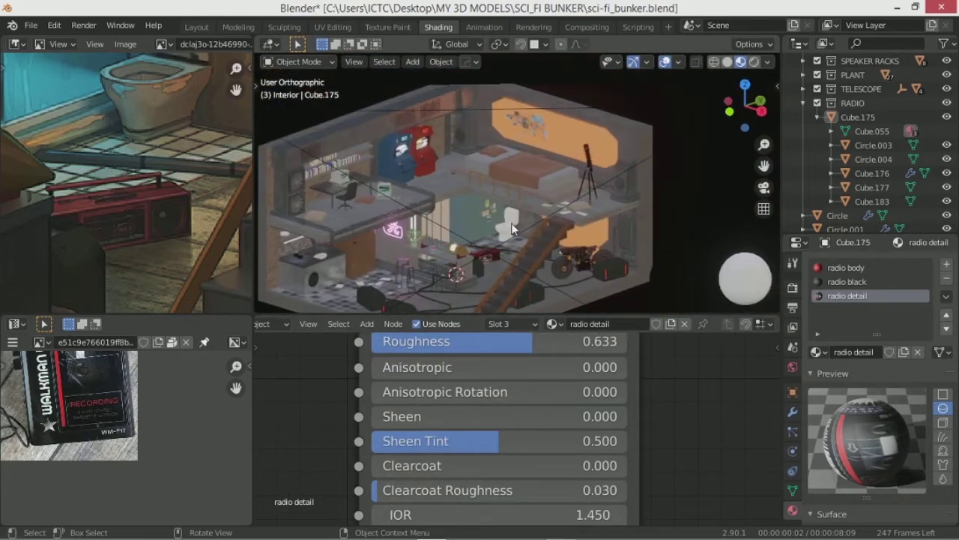
pyautogui.scroll(-2, 580, 235)
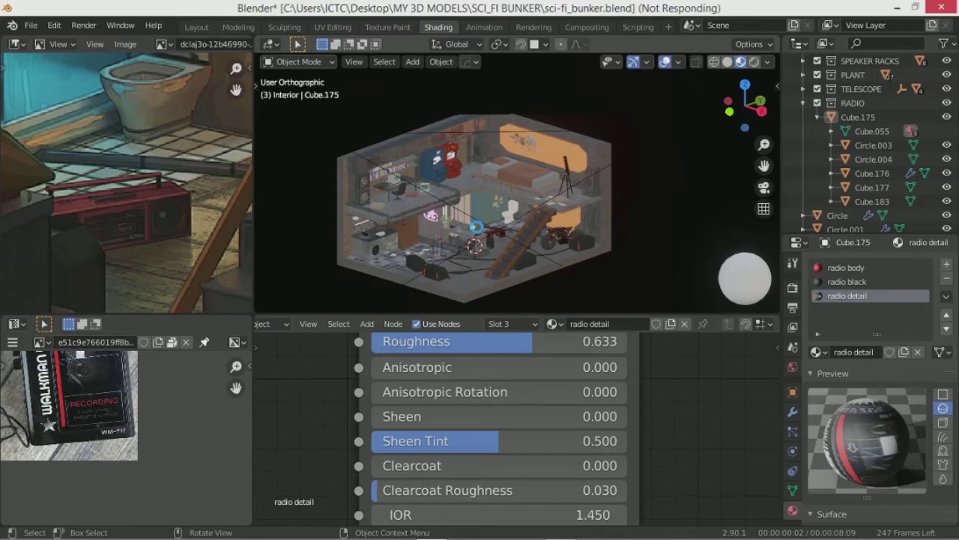
pyautogui.scroll(-5, 480, 227)
pyautogui.scroll(-1, 480, 225)
pyautogui.scroll(-1, 479, 222)
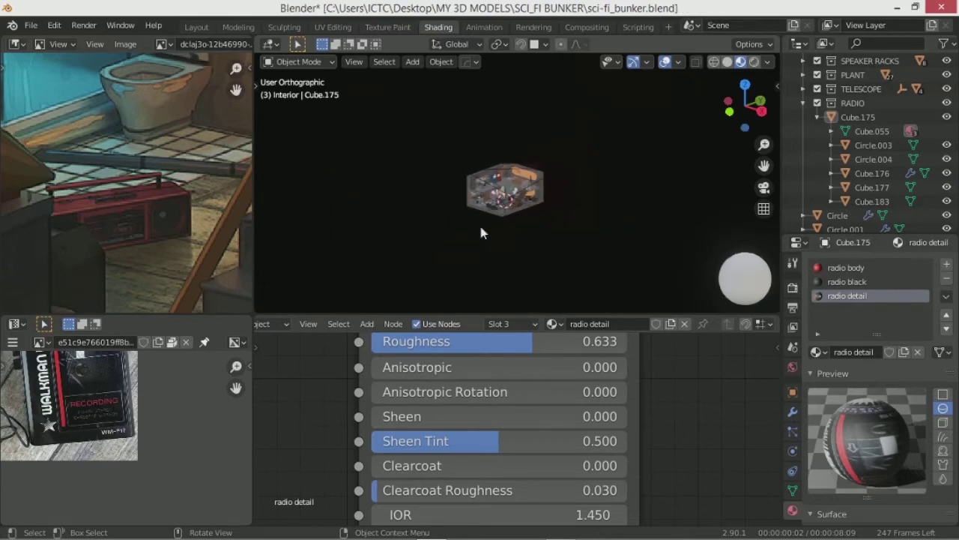
pyautogui.scroll(5, 479, 222)
pyautogui.scroll(-2, 568, 239)
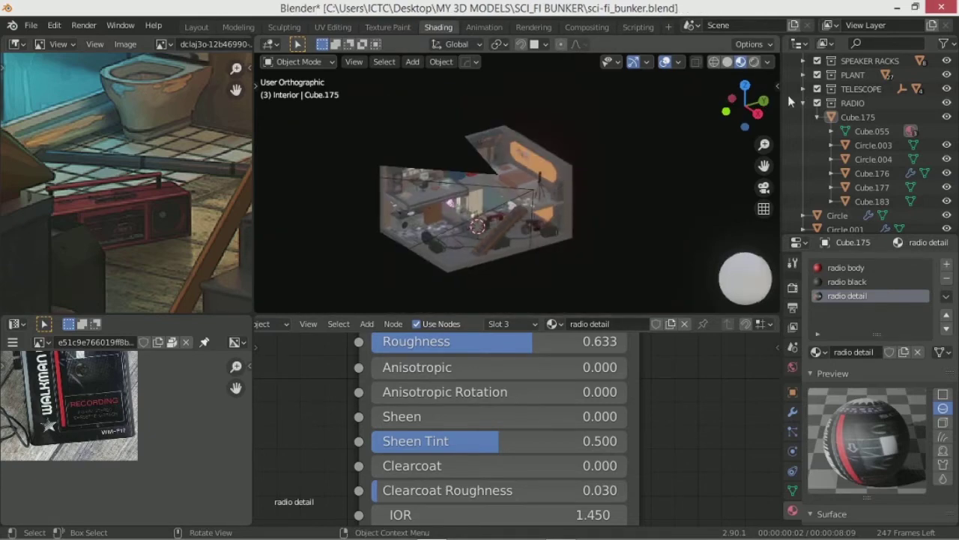
pyautogui.scroll(3, 920, 150)
pyautogui.scroll(-8, 937, 142)
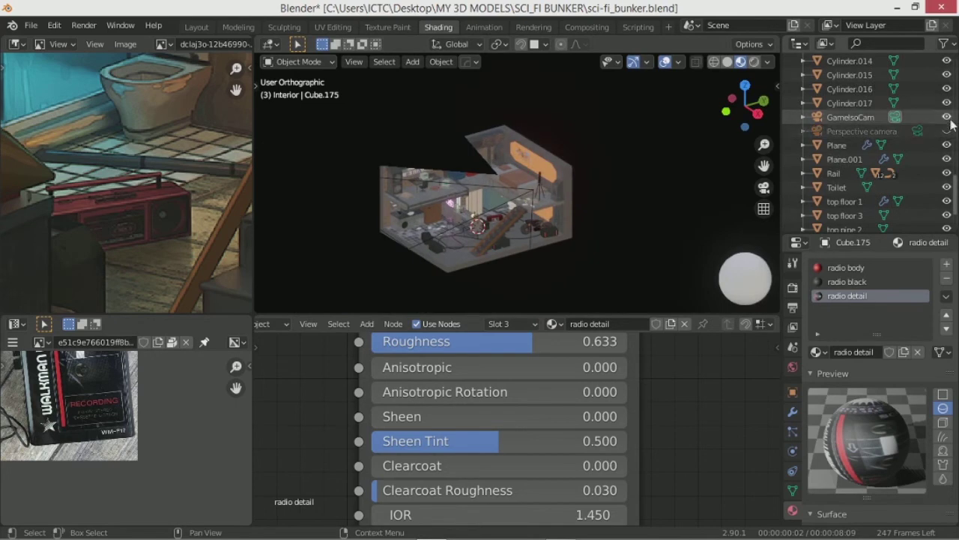
# Step: View through the camera, try Perspective camera, then set GameIsoCam back as scene camera
pyautogui.press('KP_0')
pyautogui.click(792, 347)
pyautogui.click(906, 281)
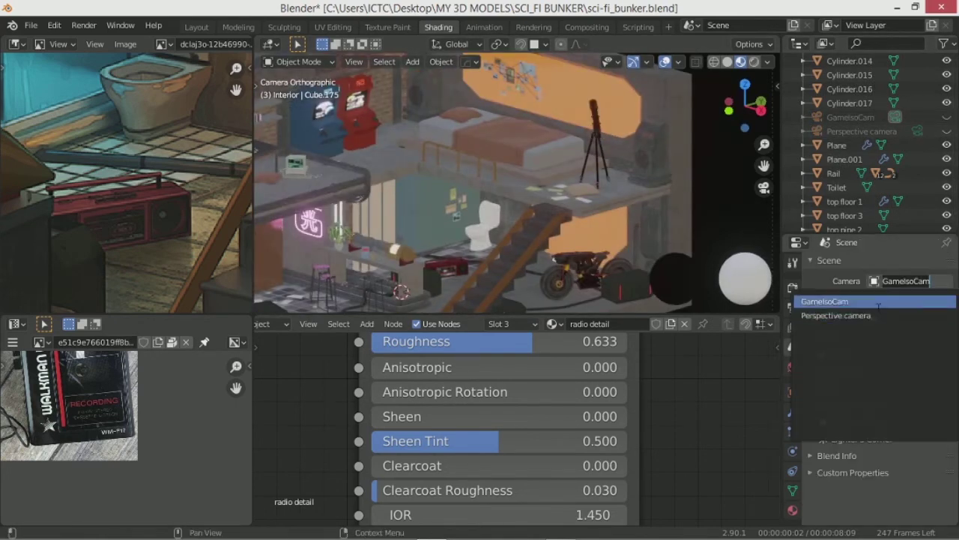
pyautogui.click(874, 315)
pyautogui.click(907, 282)
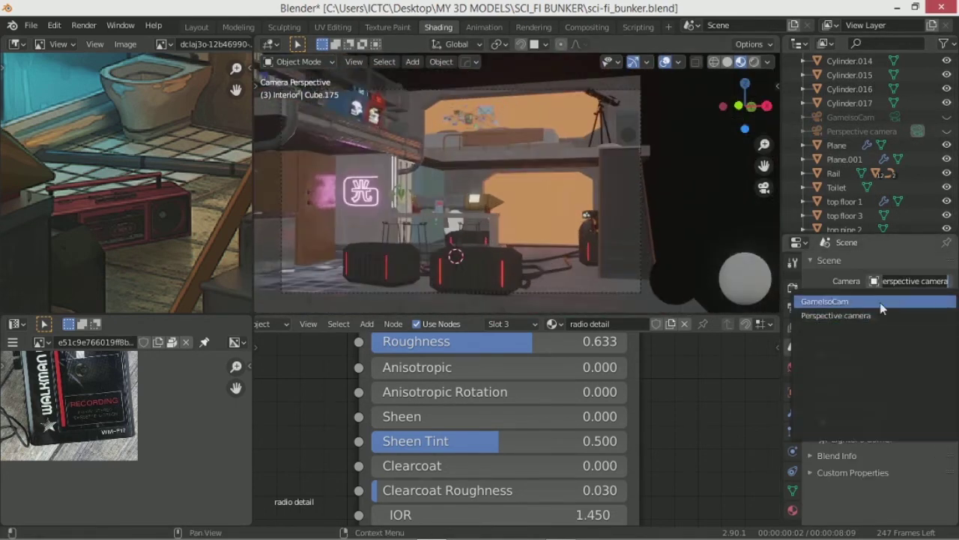
pyautogui.click(880, 302)
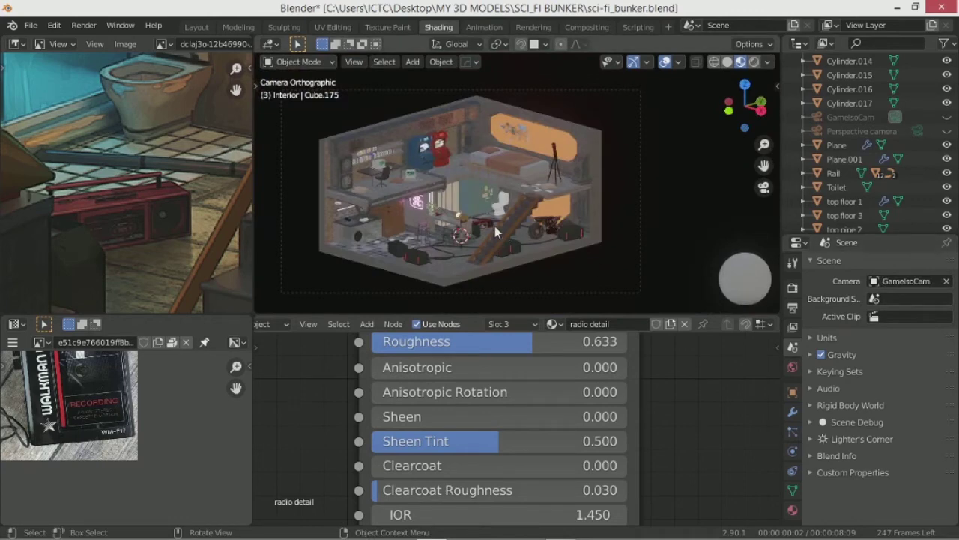
pyautogui.moveTo(495, 225)
pyautogui.mouseDown(button='middle')
pyautogui.moveTo(585, 231)
pyautogui.moveTo(532, 213)
pyautogui.moveTo(570, 217)
pyautogui.mouseUp(button='middle')
pyautogui.scroll(3, 585, 231)
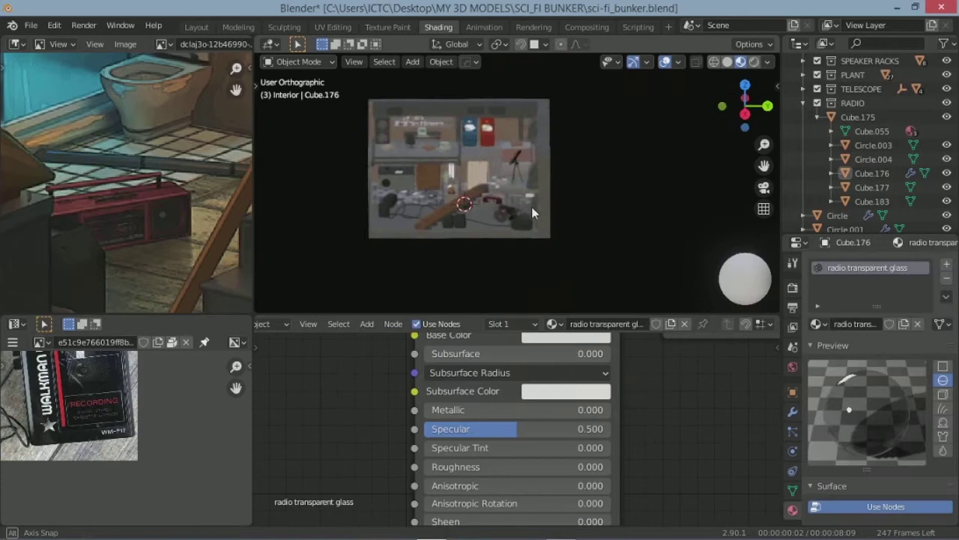
# Step: Select the Circle through Cylinder.017 objects and move them into the Interior collection
pyautogui.scroll(-3, 905, 147)
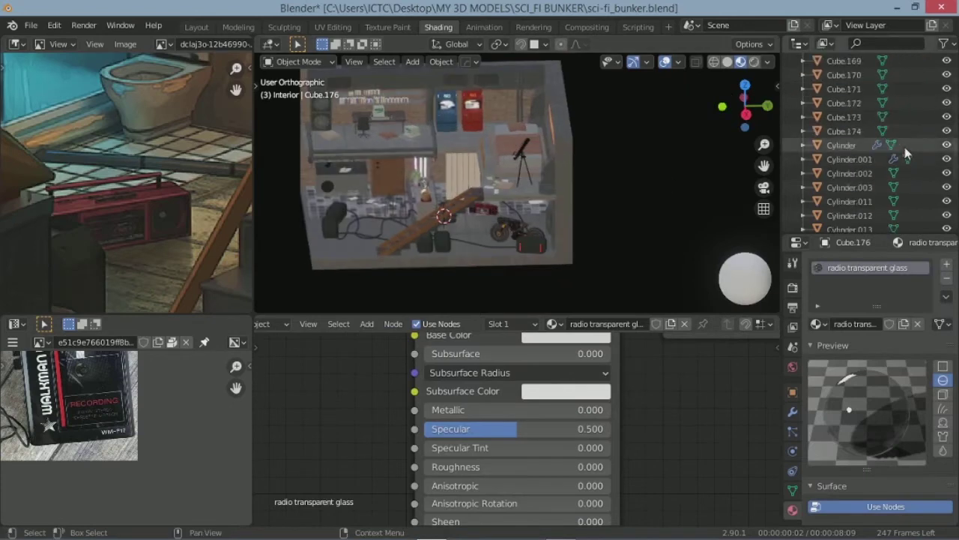
pyautogui.scroll(-2, 905, 147)
pyautogui.click(946, 142)
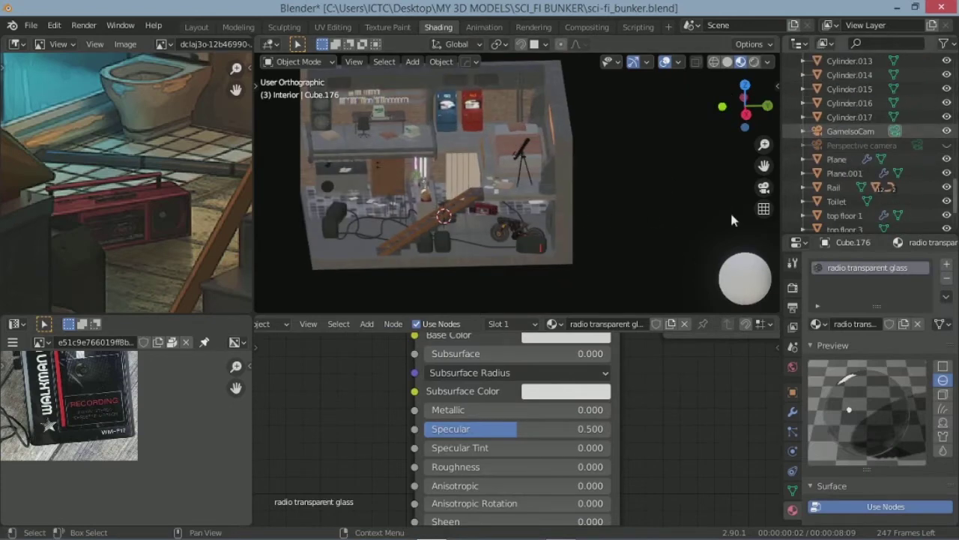
pyautogui.click(574, 172)
pyautogui.moveTo(592, 168); pyautogui.dragTo(629, 180, button='middle')
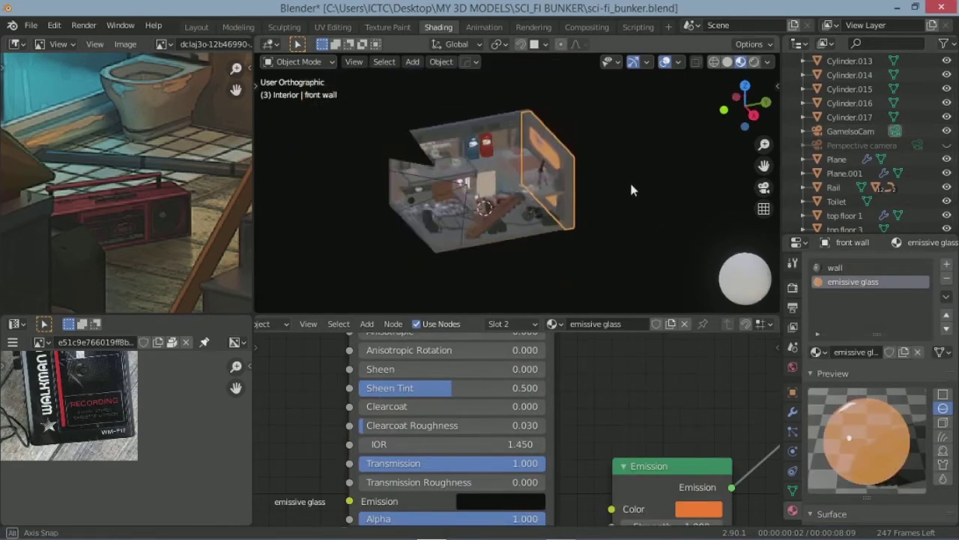
pyautogui.scroll(2, 630, 180)
pyautogui.scroll(5, 861, 157)
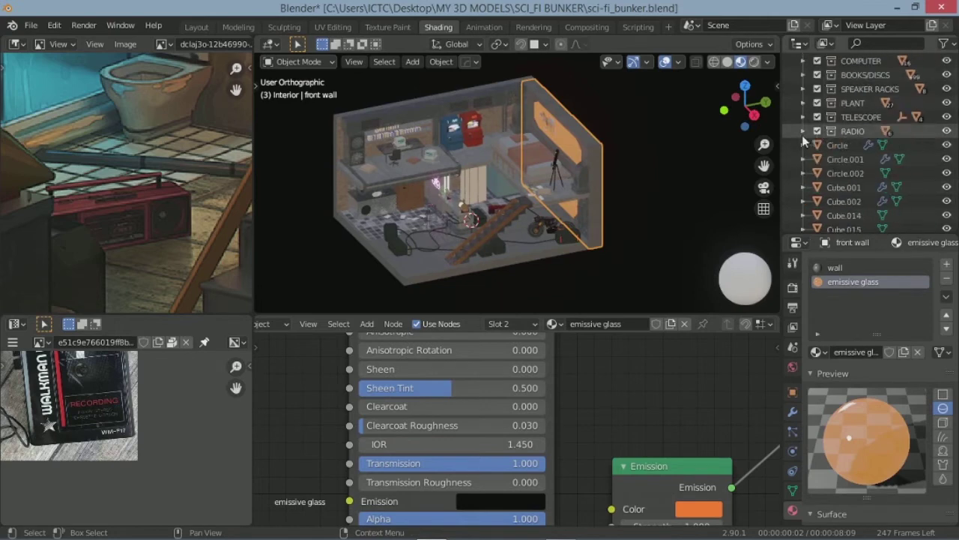
pyautogui.scroll(-5, 866, 184)
pyautogui.keyDown('shift'); pyautogui.click(866, 186); pyautogui.keyUp('shift')
pyautogui.press('m')
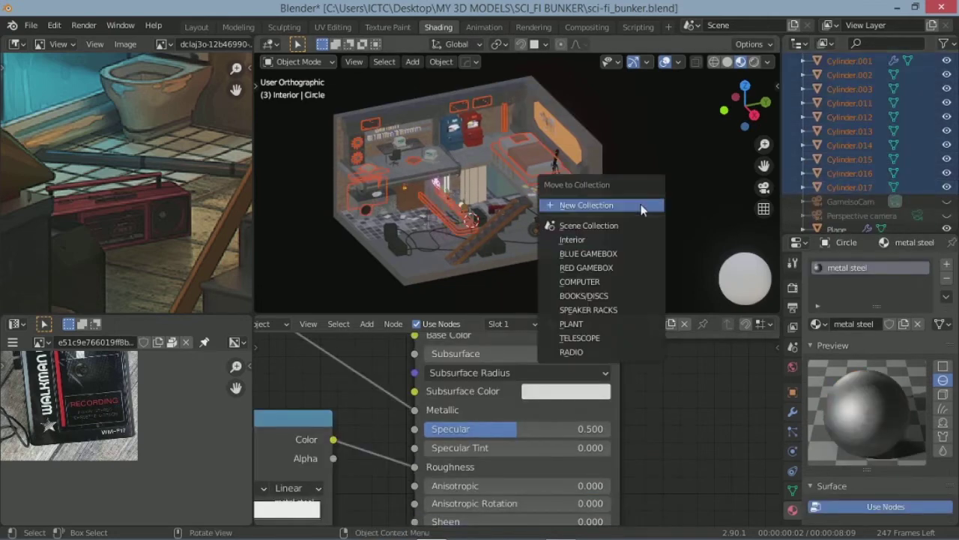
pyautogui.click(622, 238)
# Step: Move the Plane objects into the Interior collection too
pyautogui.scroll(-2, 888, 190)
pyautogui.click(838, 118)
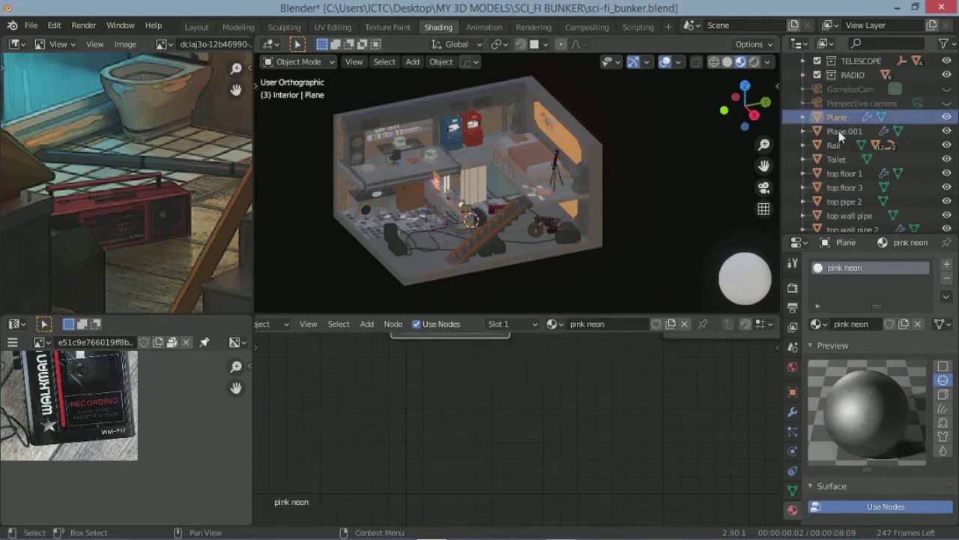
pyautogui.press('m')
pyautogui.click(634, 156)
pyautogui.click(803, 121)
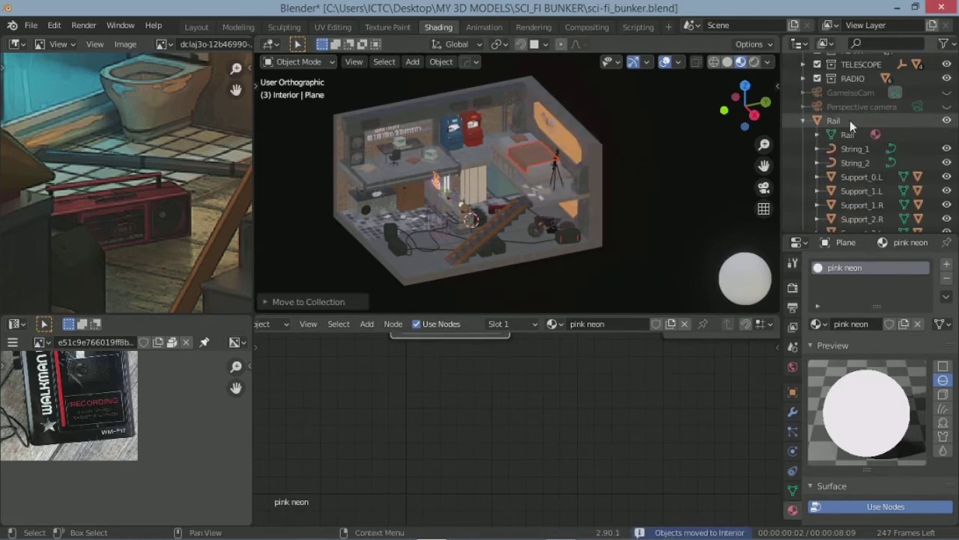
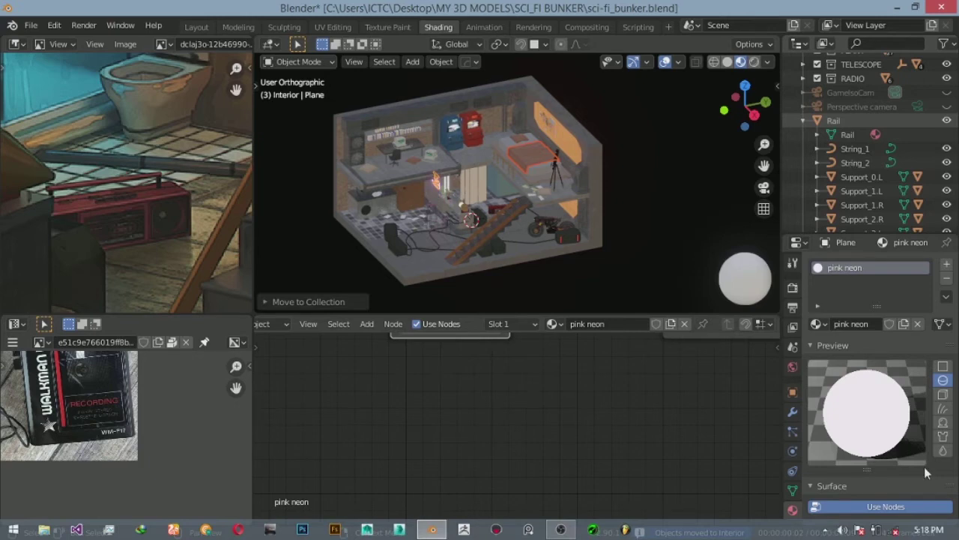
# Step: Move the Rail through Support_3.R objects into the Interior collection
pyautogui.scroll(-6, 525, 184)
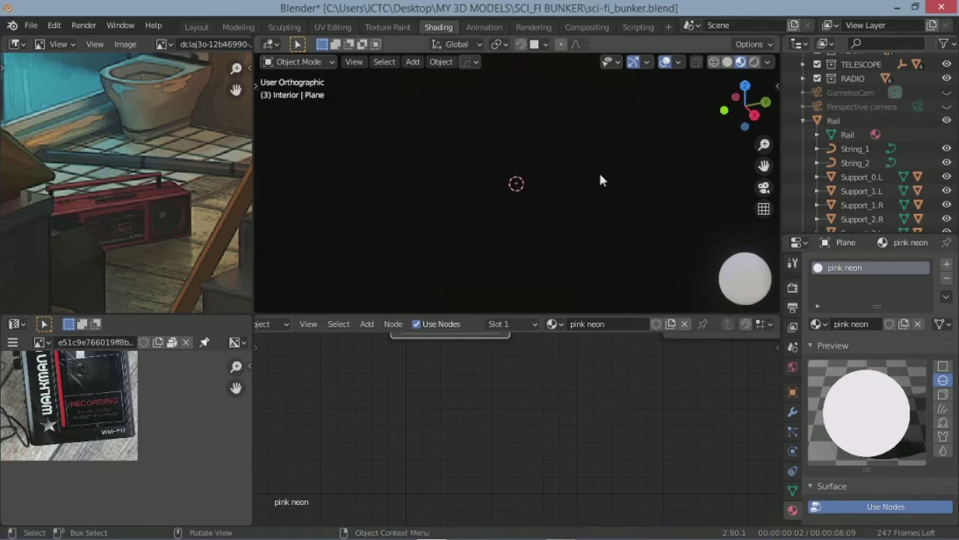
pyautogui.scroll(3, 596, 184)
pyautogui.scroll(4, 598, 195)
pyautogui.scroll(-2, 600, 207)
pyautogui.click(841, 122)
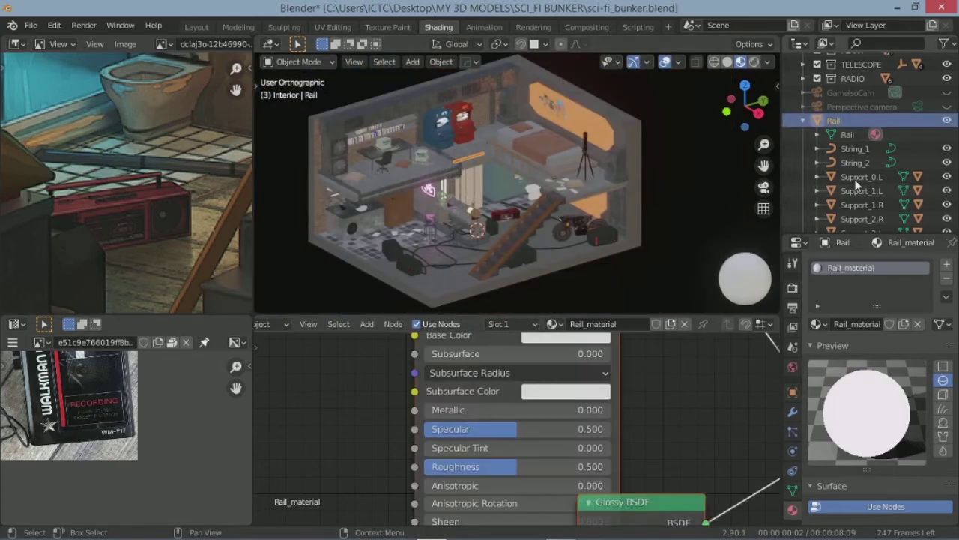
pyautogui.scroll(-4, 840, 189)
pyautogui.scroll(2, 872, 164)
pyautogui.keyDown('shift'); pyautogui.click(858, 179); pyautogui.keyUp('shift')
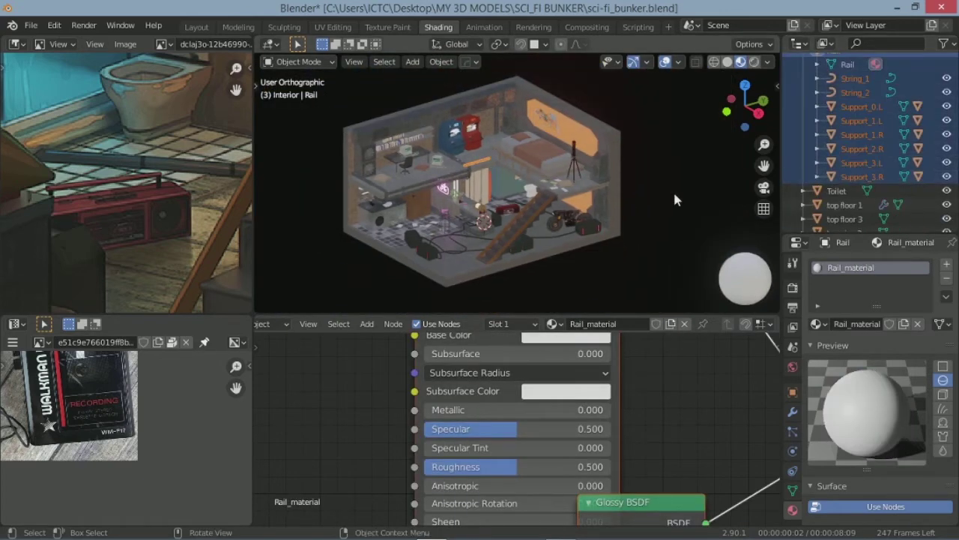
pyautogui.press('m')
pyautogui.click(667, 188)
# Step: Move all the Panel objects into the Interior collection
pyautogui.click(839, 120)
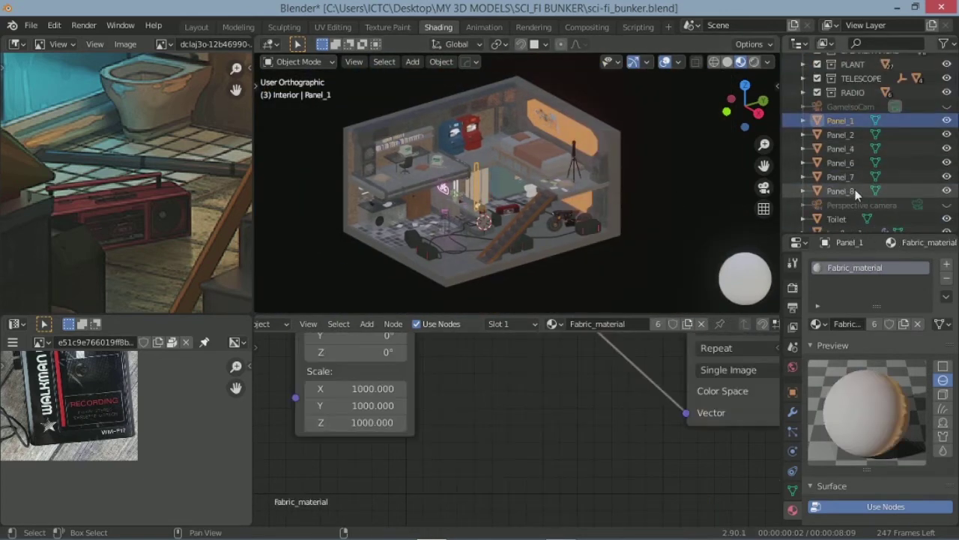
pyautogui.keyDown('shift'); pyautogui.click(840, 191); pyautogui.keyUp('shift')
pyautogui.press('m')
pyautogui.click(535, 208)
# Step: Move the Toilet through Wires objects into Interior, then clear the selection
pyautogui.click(836, 134)
pyautogui.keyDown('shift'); pyautogui.click(844, 221); pyautogui.keyUp('shift')
pyautogui.press('m')
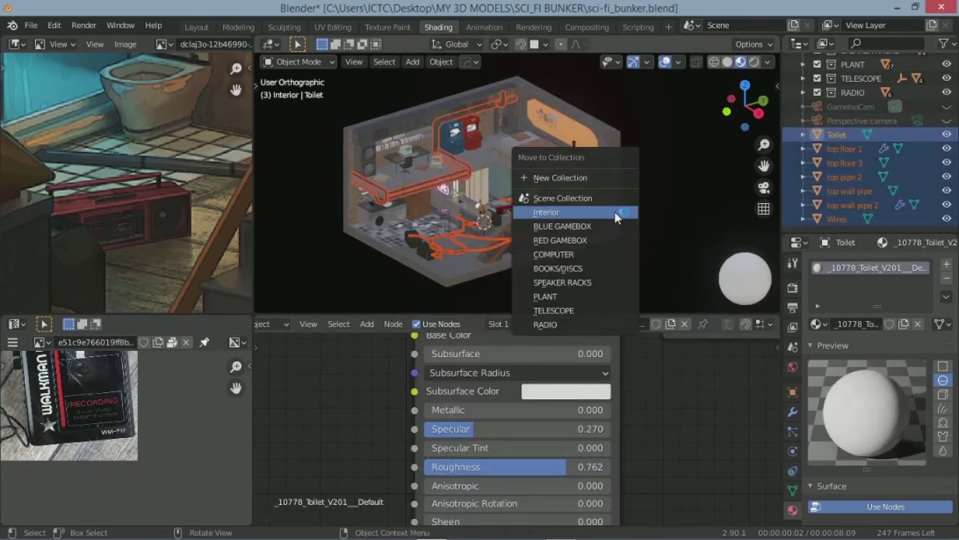
pyautogui.click(614, 211)
pyautogui.scroll(3, 607, 168)
pyautogui.scroll(-3, 606, 167)
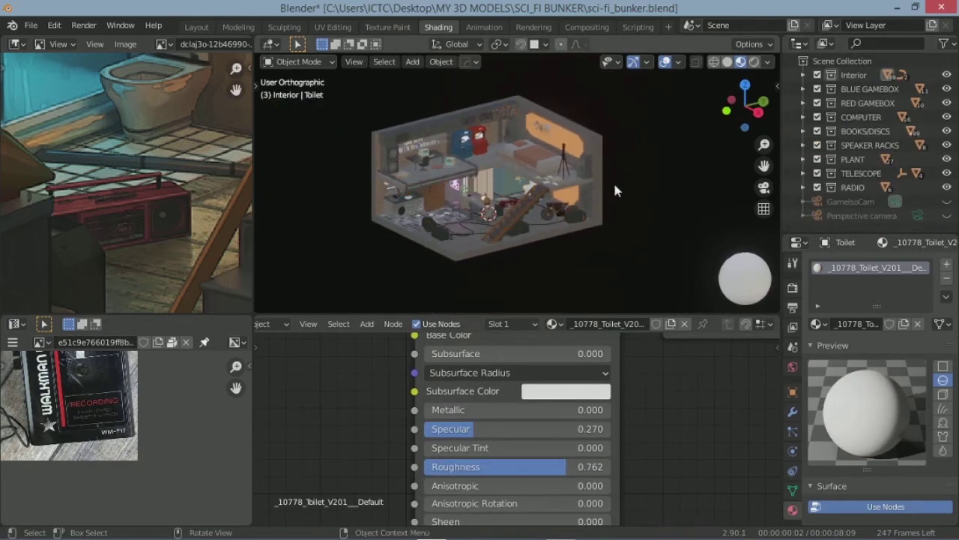
pyautogui.click(613, 180)
pyautogui.scroll(4, 592, 198)
# Step: Save the bunker file with Ctrl+S and select the vent box above the bookshelf
pyautogui.scroll(-1, 558, 197)
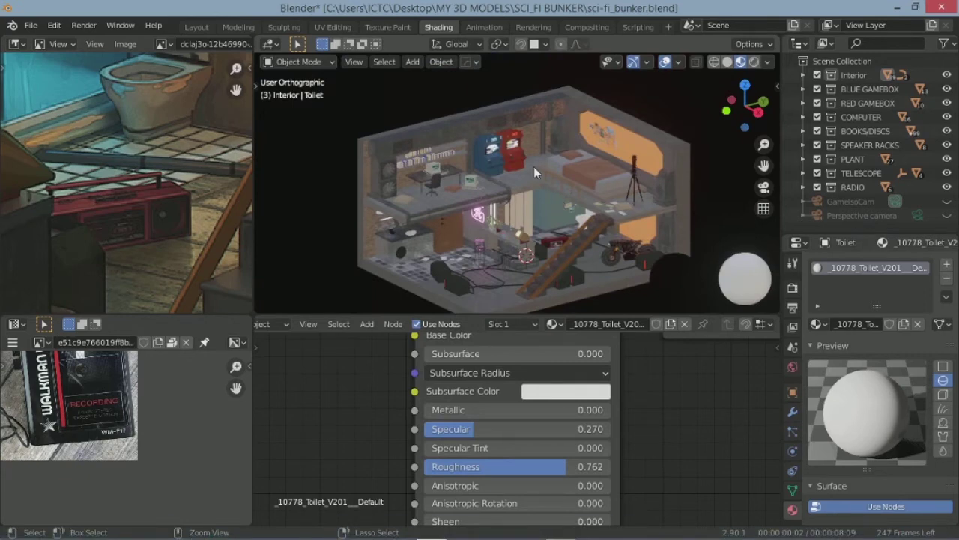
pyautogui.hotkey('ctrl', 's')
pyautogui.scroll(-6, 533, 166)
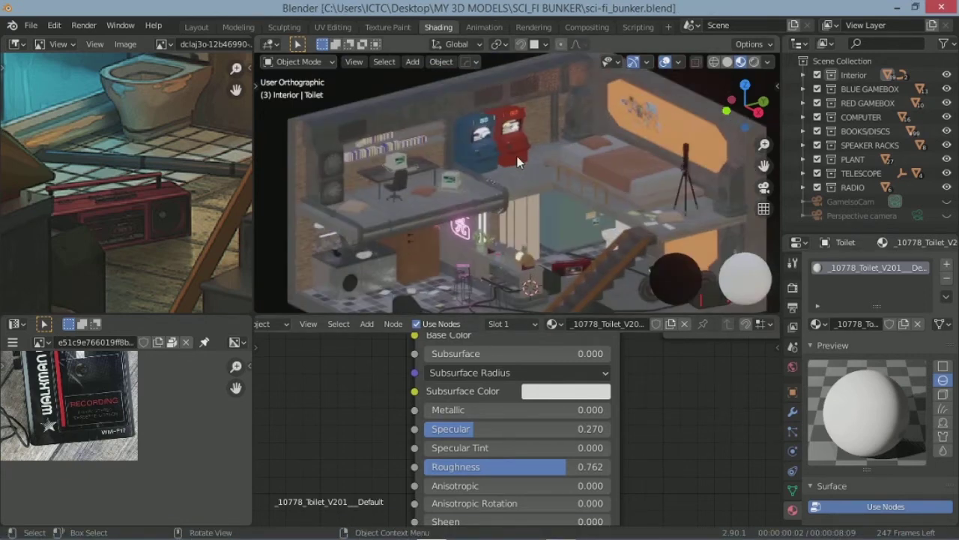
pyautogui.scroll(5, 577, 199)
pyautogui.scroll(-2, 187, 180)
pyautogui.scroll(-2, 183, 174)
pyautogui.scroll(3, 183, 174)
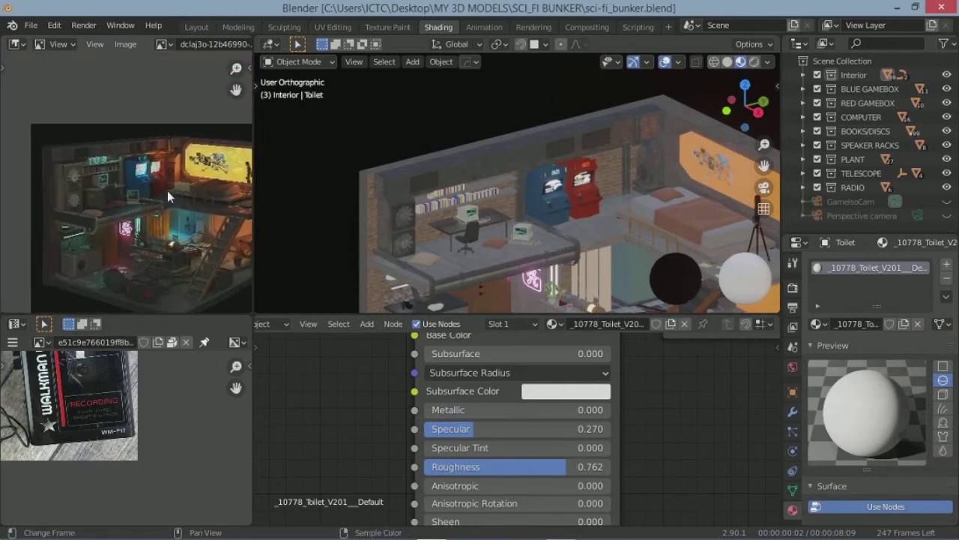
pyautogui.scroll(-2, 575, 215)
pyautogui.scroll(-2, 559, 186)
pyautogui.scroll(1, 560, 209)
pyautogui.scroll(3, 561, 209)
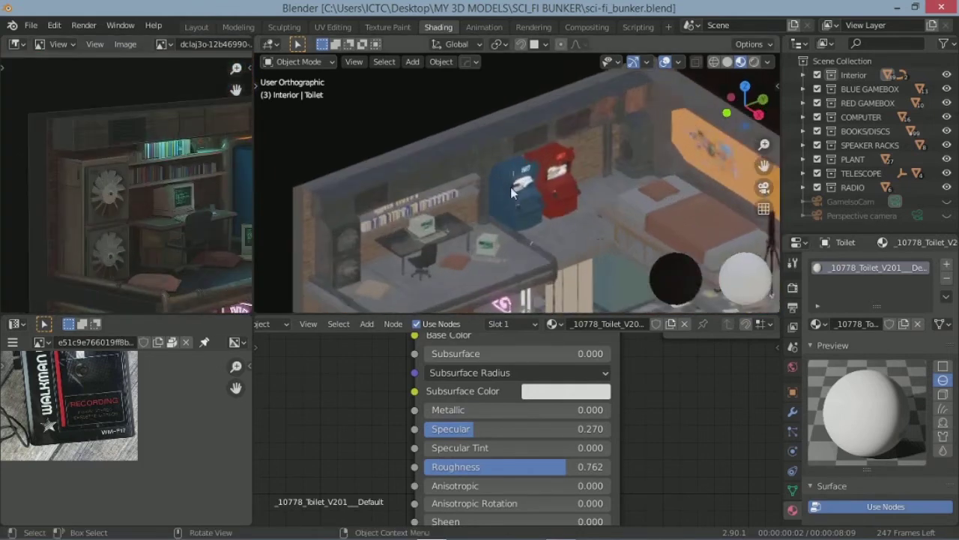
pyautogui.scroll(2, 510, 187)
pyautogui.click(397, 183)
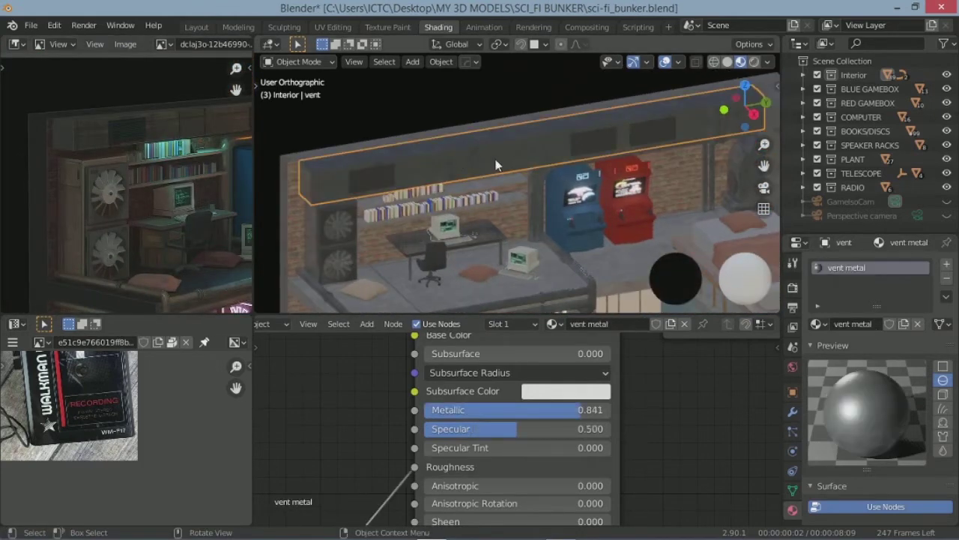
pyautogui.scroll(2, 515, 181)
pyautogui.scroll(3, 554, 189)
# Step: Import TexturesCom_DecalLeakingRusty0013_1_masked_S.png as an image plane
pyautogui.hotkey('shift', 'a')
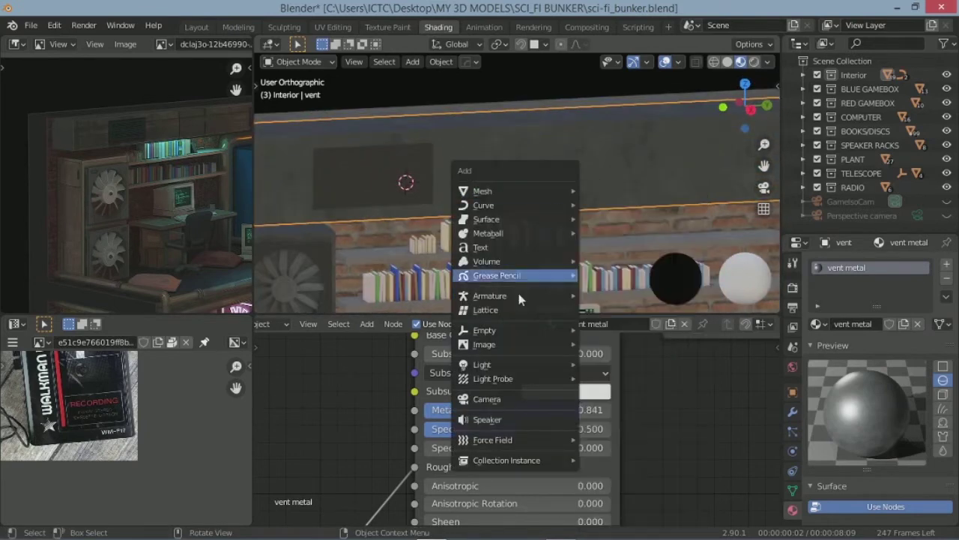
pyautogui.click(623, 371)
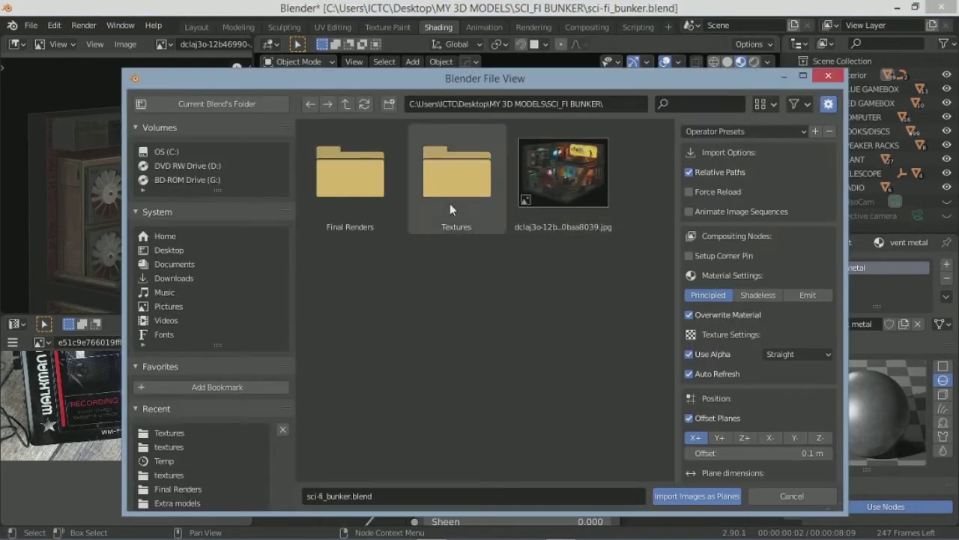
pyautogui.scroll(-2, 487, 199)
pyautogui.scroll(2, 525, 195)
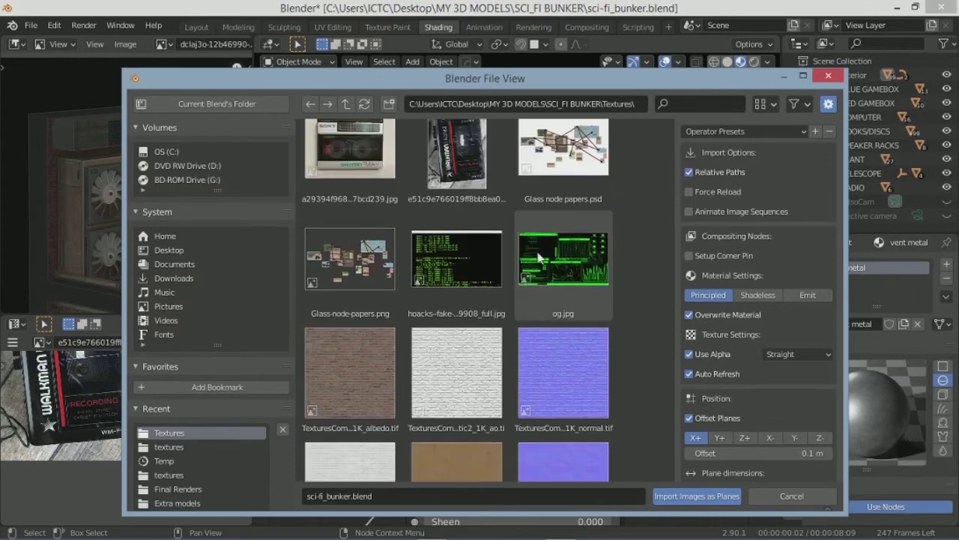
pyautogui.scroll(-5, 570, 191)
pyautogui.scroll(-5, 647, 216)
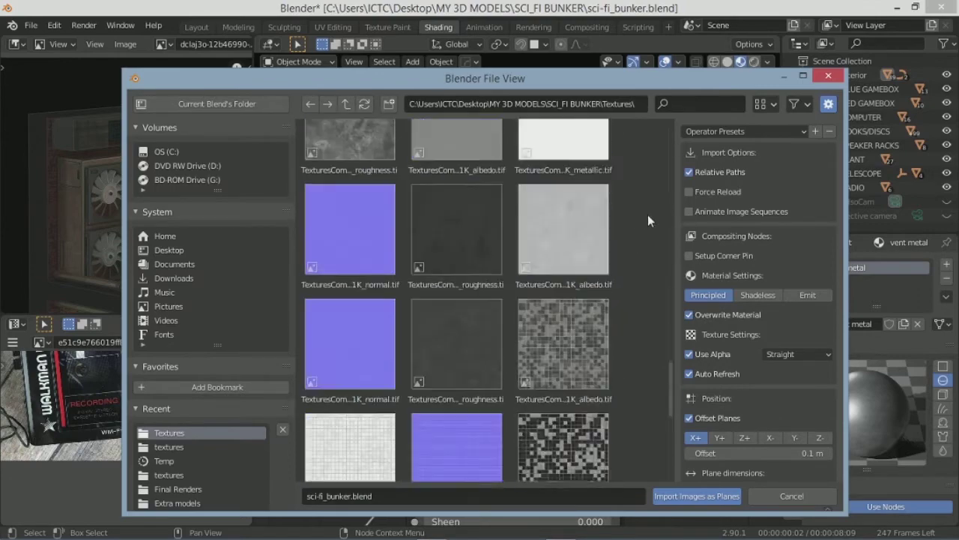
pyautogui.scroll(-3, 647, 219)
pyautogui.doubleClick(358, 251)
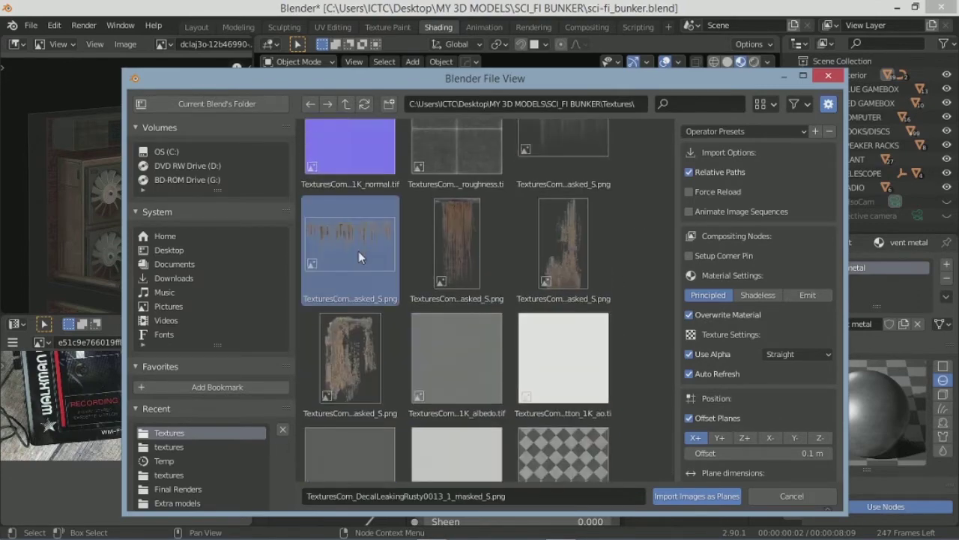
# Step: Rotate the decal plane 90° around Z and frame it in view
pyautogui.write('rz')
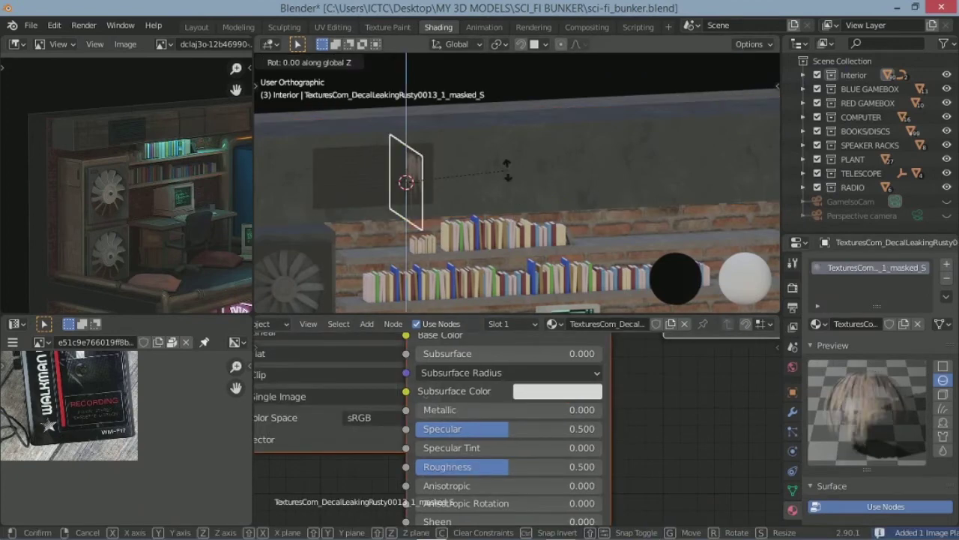
pyautogui.write('90')
pyautogui.press('Return')
pyautogui.press('KP_Decimal')
pyautogui.click(792, 411)
pyautogui.click(831, 263)
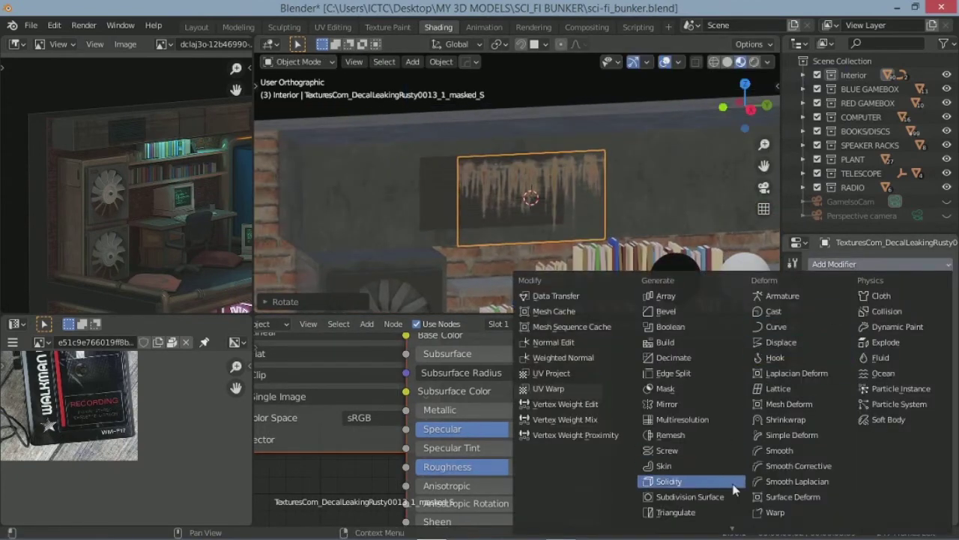
# Step: Add a Shrinkwrap modifier to the decal with the vent box as its target
pyautogui.scroll(2, 174, 230)
pyautogui.scroll(2, 173, 230)
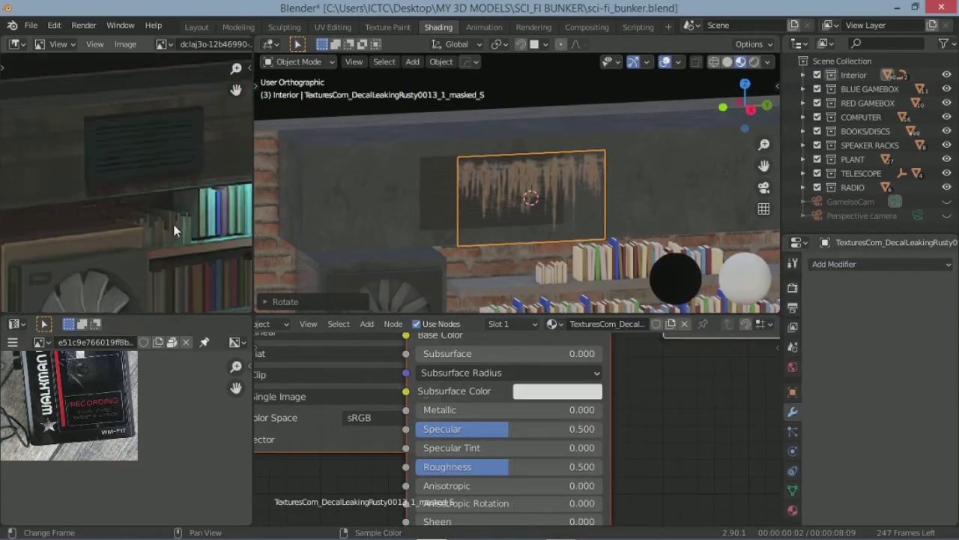
pyautogui.click(835, 267)
pyautogui.click(785, 420)
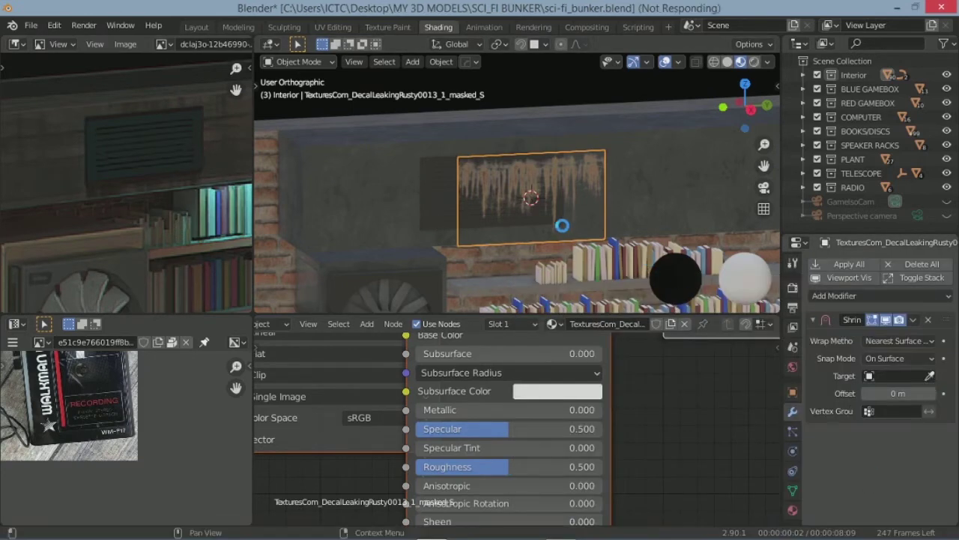
pyautogui.click(929, 375)
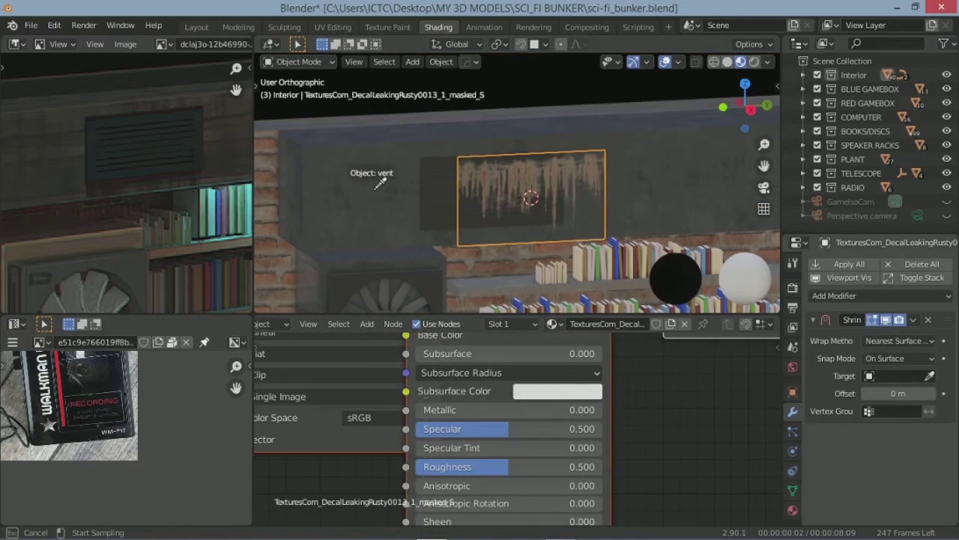
pyautogui.click(594, 260)
# Step: Move the decal over the vent grille, trying the Project wrap method
pyautogui.moveTo(593, 260); pyautogui.dragTo(565, 166, button='middle')
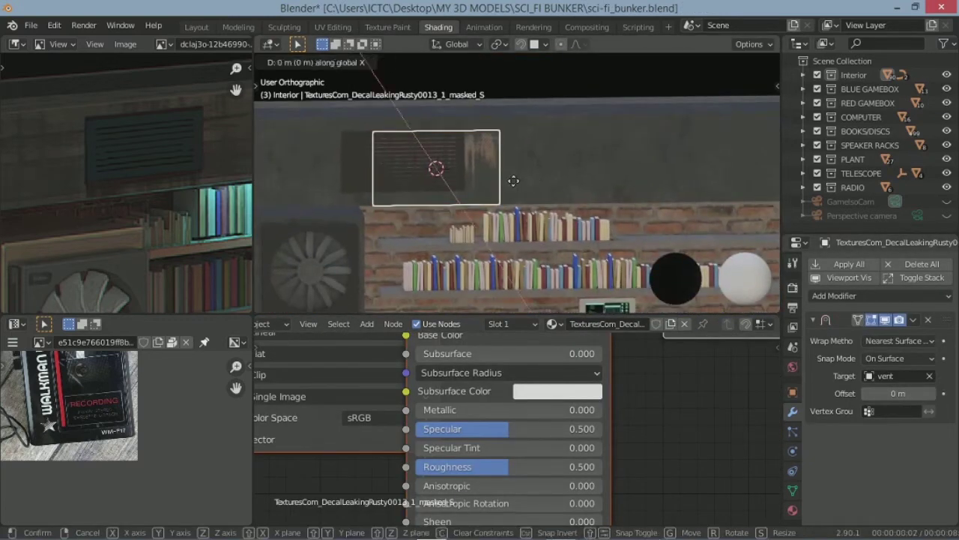
pyautogui.press('g')
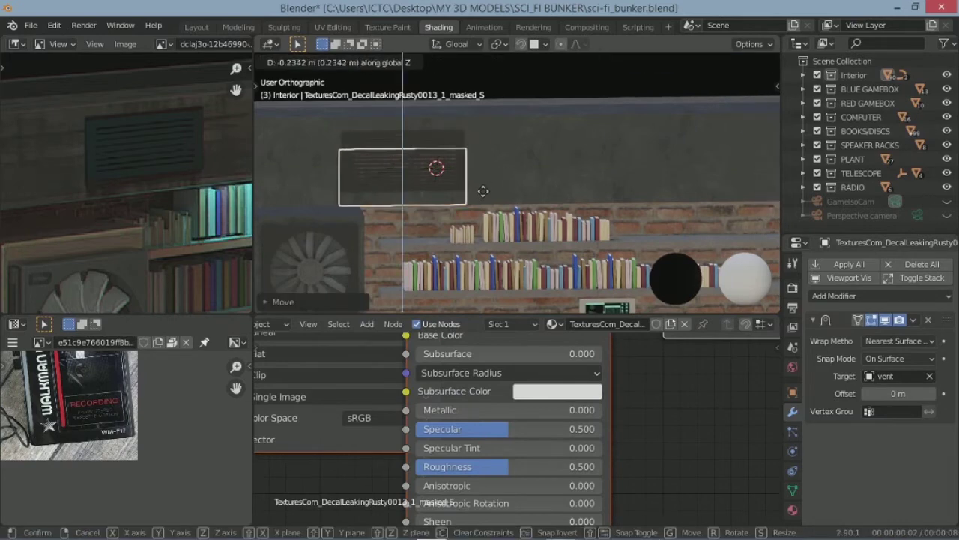
pyautogui.click(484, 212)
pyautogui.scroll(2, 484, 212)
pyautogui.click(899, 341)
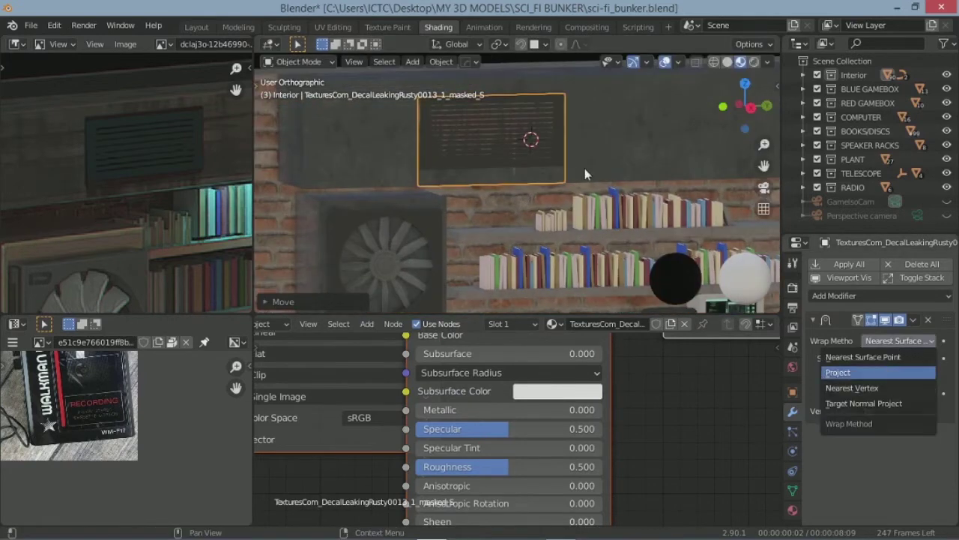
pyautogui.click(843, 373)
pyautogui.press('g')
pyautogui.click(585, 147)
# Step: Set Snap Mode to Above Surface and Wrap Method back to Nearest Surface Point
pyautogui.moveTo(584, 146); pyautogui.dragTo(659, 187, button='middle')
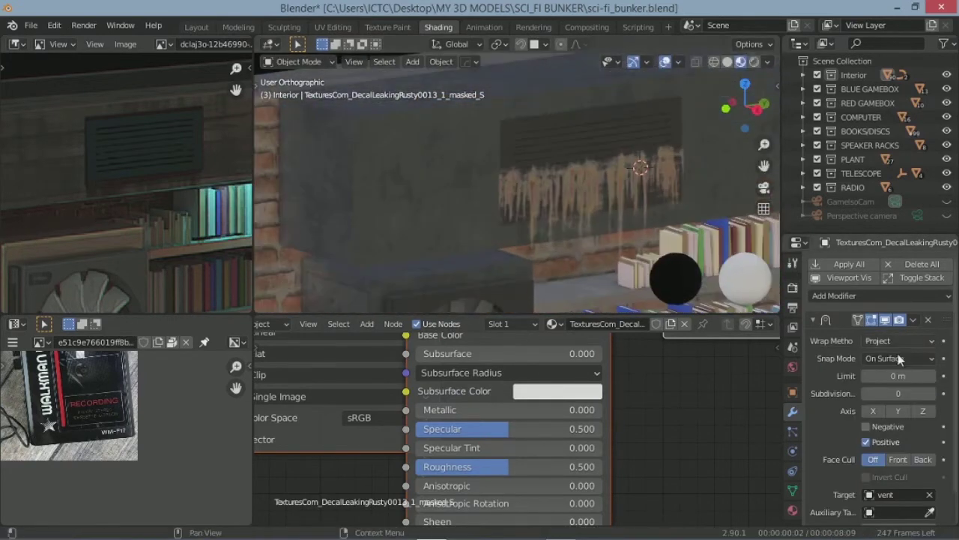
pyautogui.click(900, 358)
pyautogui.click(898, 437)
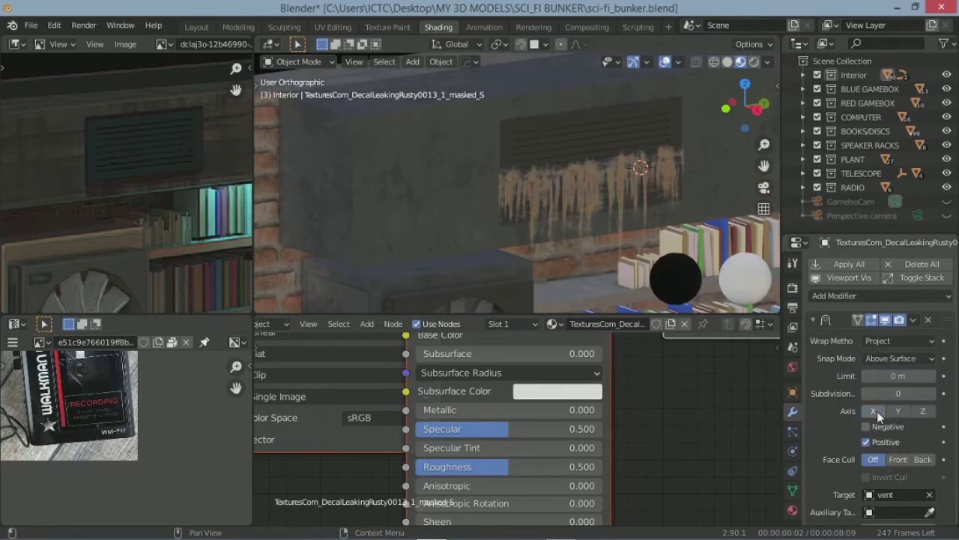
pyautogui.click(899, 340)
pyautogui.click(892, 360)
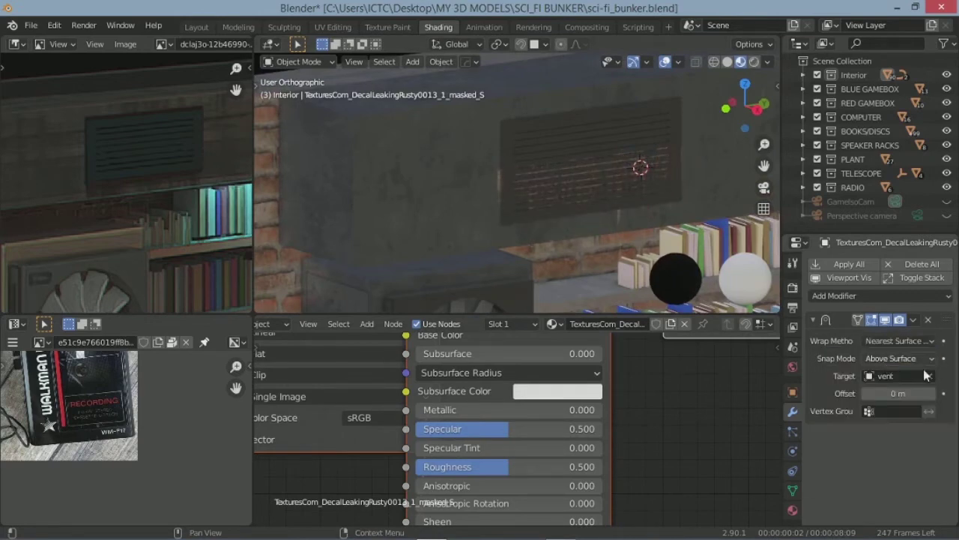
pyautogui.click(899, 358)
pyautogui.click(887, 377)
pyautogui.moveTo(493, 192); pyautogui.dragTo(525, 199, button='middle')
# Step: Lower the decal along Z and set the Shrinkwrap offset to 0.01 m
pyautogui.press('g')
pyautogui.press('z')
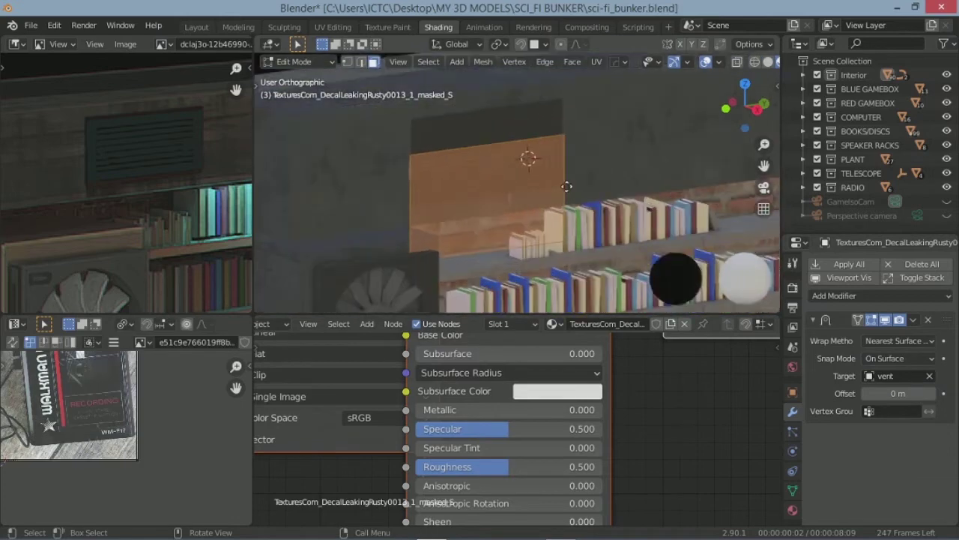
pyautogui.click(558, 233)
pyautogui.scroll(-3, 558, 233)
pyautogui.moveTo(558, 225); pyautogui.dragTo(565, 176, button='middle')
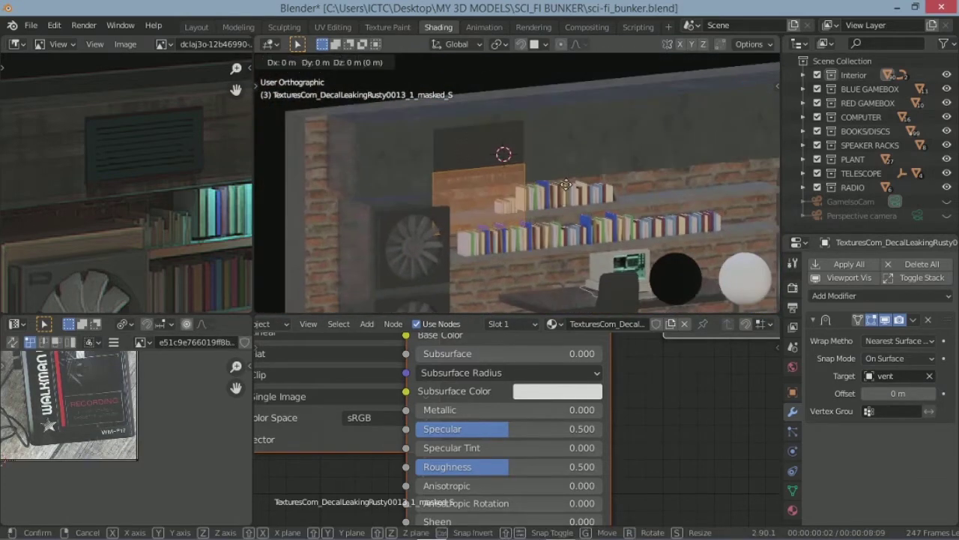
pyautogui.scroll(2, 565, 176)
pyautogui.moveTo(898, 393); pyautogui.dragTo(903, 393)
pyautogui.write('.01')
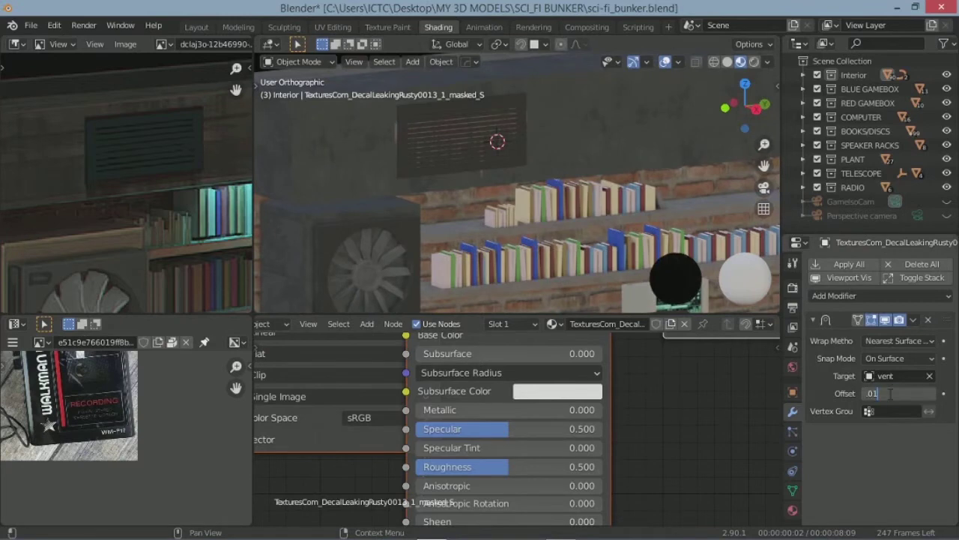
pyautogui.press('Return')
# Step: Move the decal into a new DECAL collection and reposition it over the vent
pyautogui.press('g')
pyautogui.press('z')
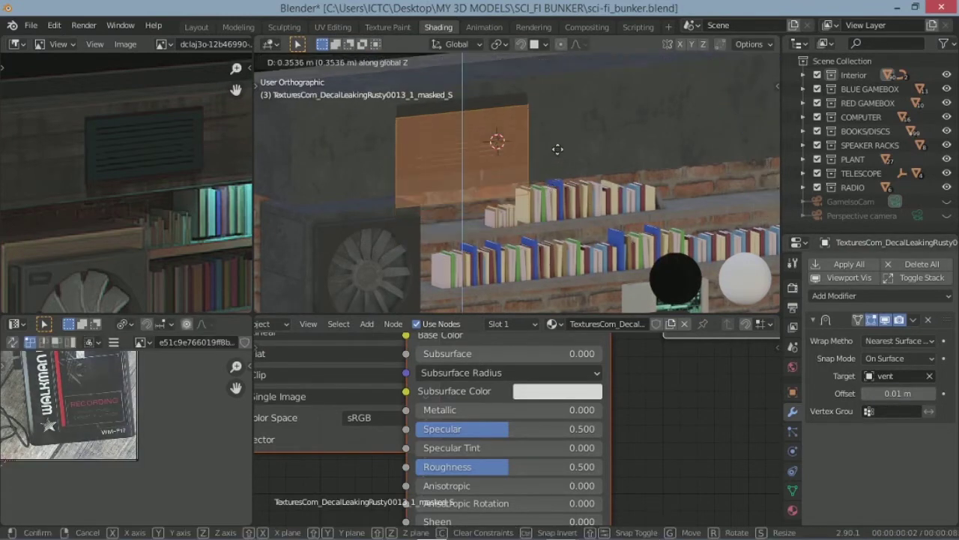
pyautogui.press('Escape')
pyautogui.press('z')
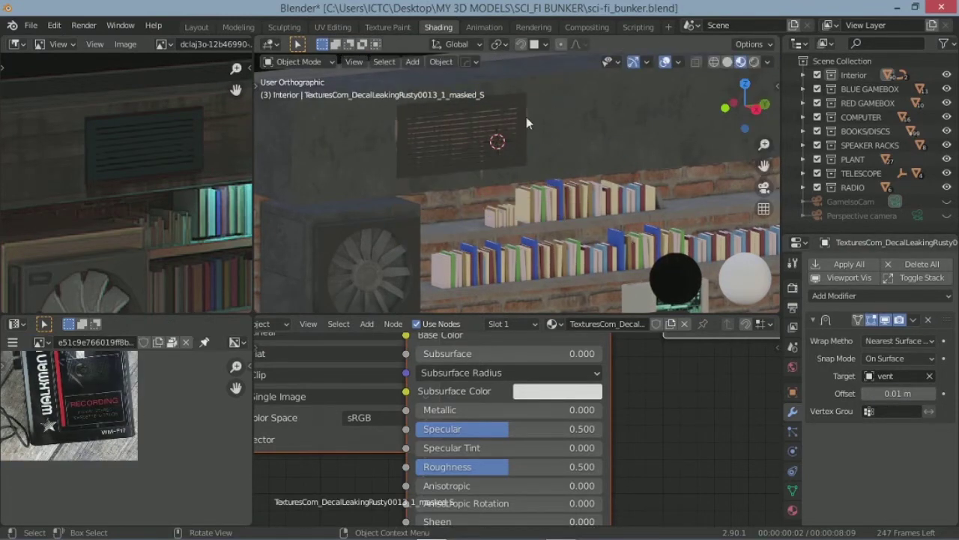
pyautogui.click(526, 124)
pyautogui.press('KP_Decimal')
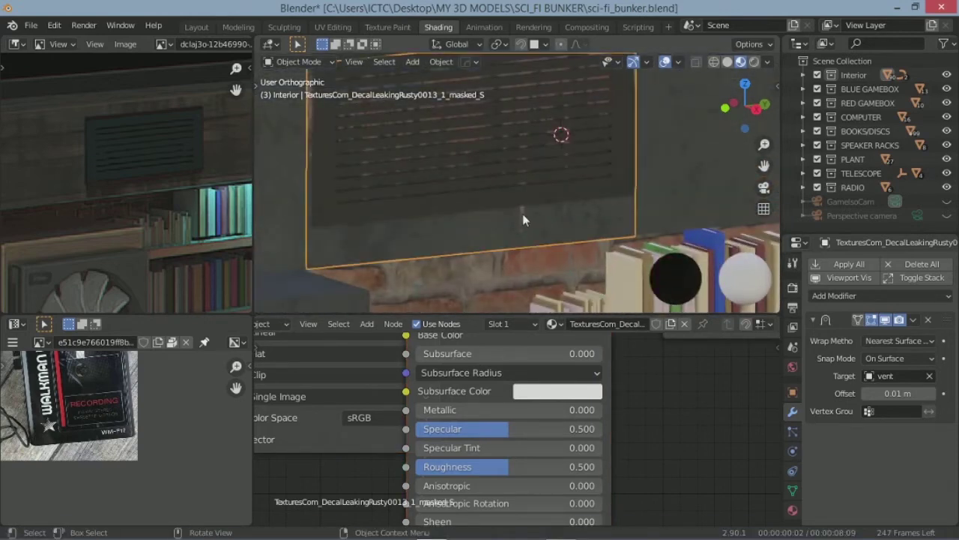
pyautogui.scroll(-3, 522, 213)
pyautogui.press('m')
pyautogui.click(629, 101)
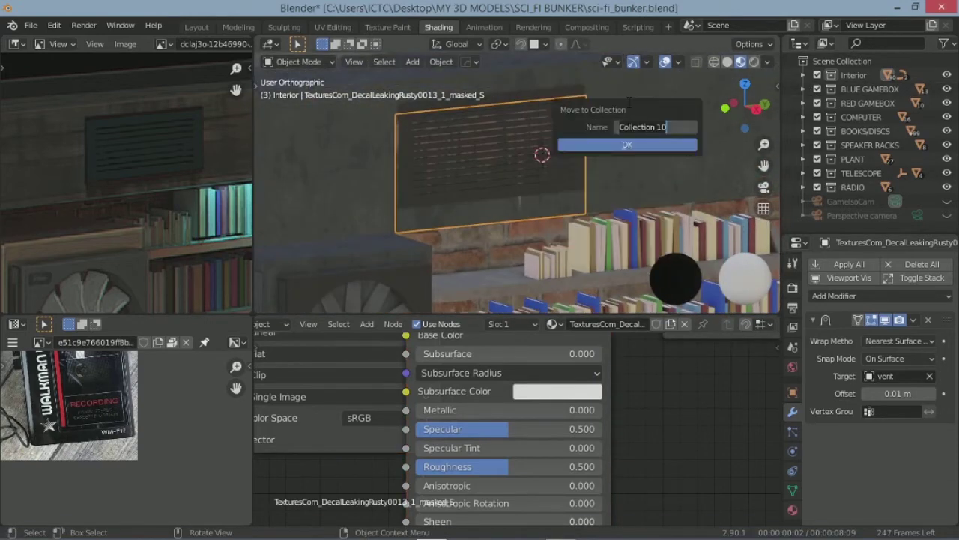
pyautogui.click(632, 147)
pyautogui.press('g')
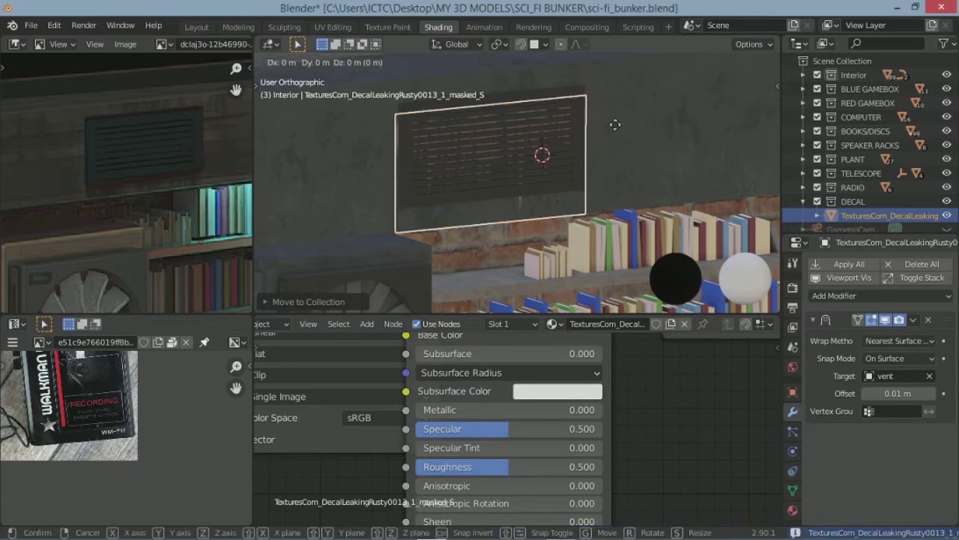
pyautogui.click(285, 164)
# Step: Shift the decal twice along the X axis
pyautogui.click(928, 320)
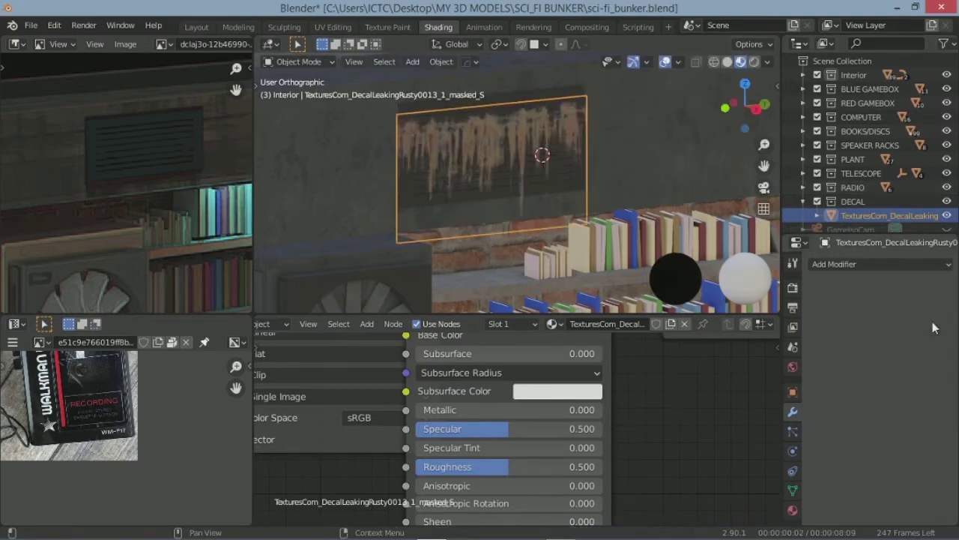
pyautogui.moveTo(525, 187)
pyautogui.mouseDown(button='middle')
pyautogui.moveTo(575, 135)
pyautogui.moveTo(585, 179)
pyautogui.mouseUp(button='middle')
pyautogui.press('g')
pyautogui.press('x')
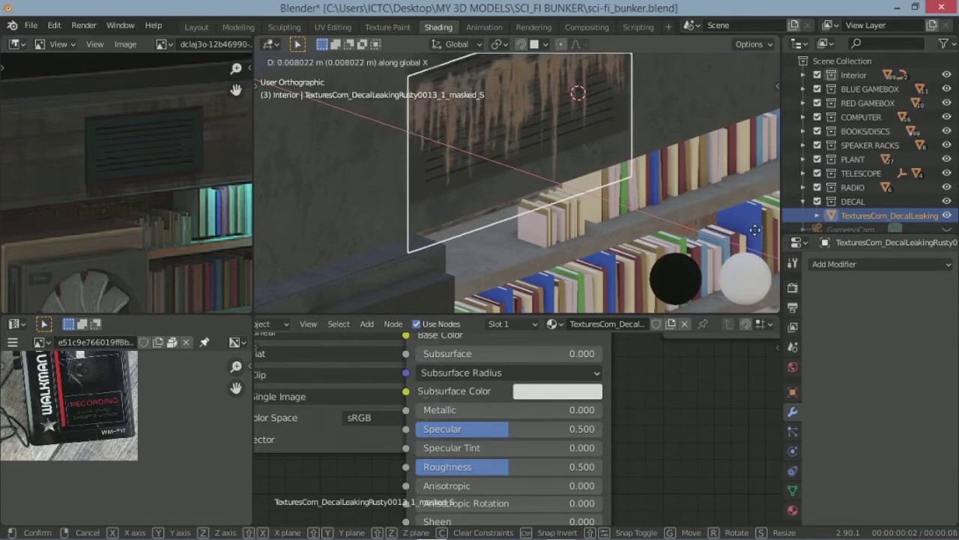
pyautogui.click(645, 191)
pyautogui.press('g')
pyautogui.press('x')
pyautogui.click(616, 175)
# Step: Delete the decal plane
pyautogui.moveTo(616, 170)
pyautogui.mouseDown(button='middle')
pyautogui.moveTo(637, 180)
pyautogui.moveTo(603, 204)
pyautogui.moveTo(640, 181)
pyautogui.moveTo(563, 185)
pyautogui.moveTo(600, 179)
pyautogui.moveTo(585, 183)
pyautogui.mouseUp(button='middle')
pyautogui.moveTo(172, 187); pyautogui.dragTo(128, 162, button='middle')
pyautogui.scroll(-3, 128, 162)
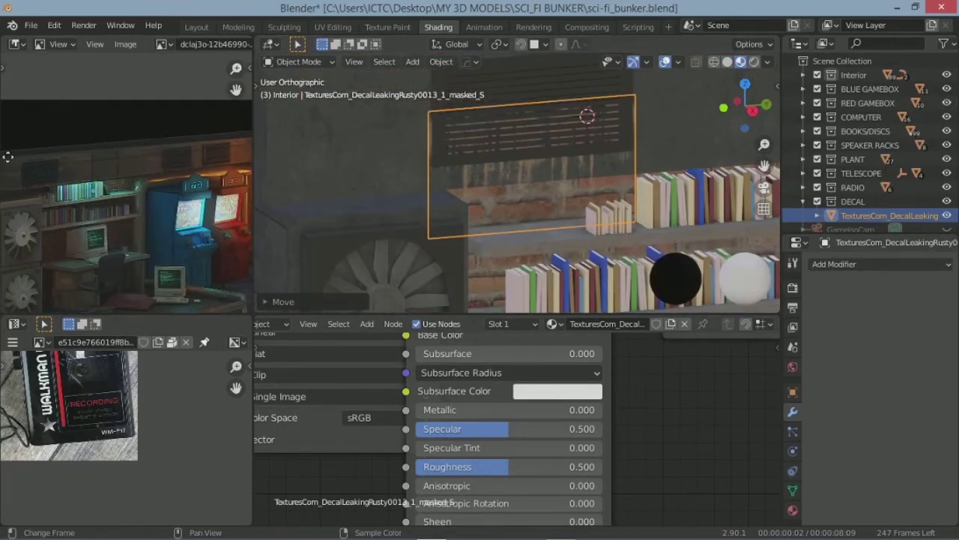
pyautogui.moveTo(551, 184); pyautogui.dragTo(567, 193, button='middle')
pyautogui.press('x')
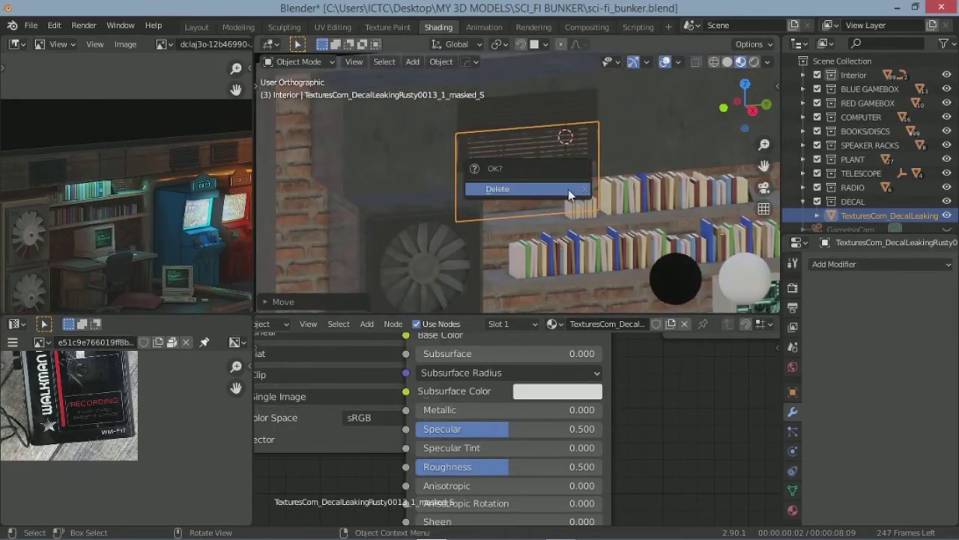
pyautogui.click(568, 189)
# Step: Select the wall vent and bring its vent metal shader nodes into view
pyautogui.click(429, 174)
pyautogui.scroll(-2, 416, 416)
pyautogui.moveTo(450, 397)
pyautogui.mouseDown(button='middle')
pyautogui.moveTo(520, 368)
pyautogui.moveTo(480, 403)
pyautogui.mouseUp(button='middle')
pyautogui.hotkey('shift', 'a')
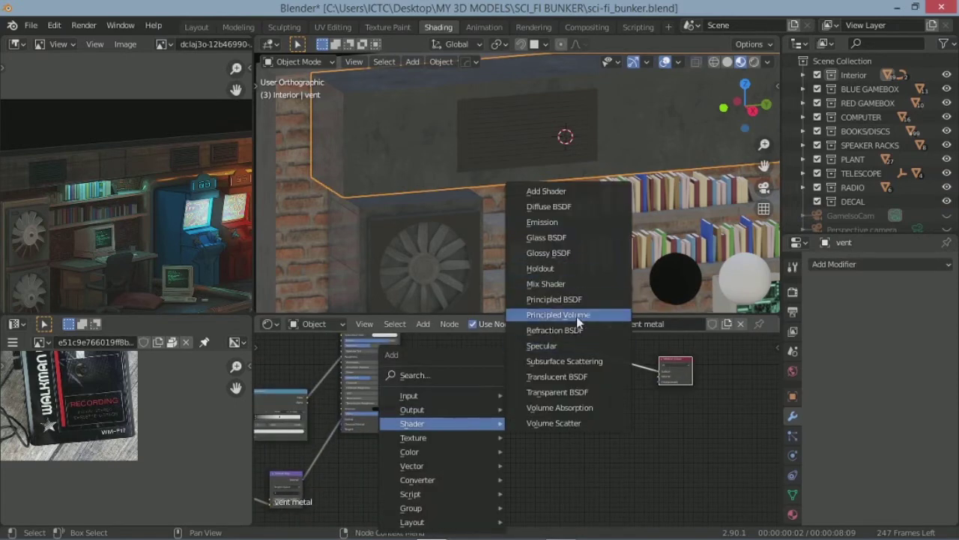
# Step: Place an Image Texture node in the vent metal tree and load a Textures folder image
pyautogui.click(555, 384)
pyautogui.click(396, 466)
pyautogui.click(394, 477)
pyautogui.doubleClick(456, 172)
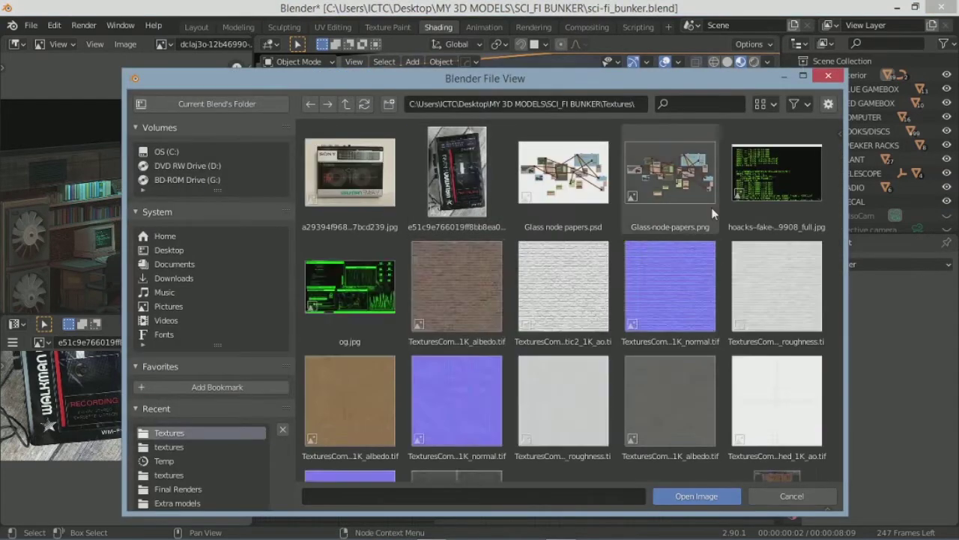
pyautogui.scroll(-5, 713, 214)
pyautogui.doubleClick(742, 210)
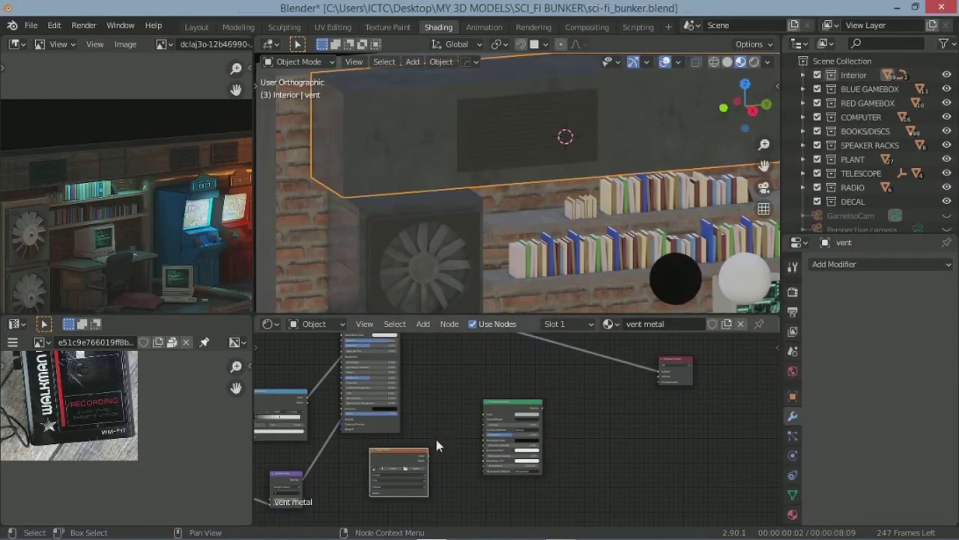
pyautogui.moveTo(639, 405); pyautogui.dragTo(499, 405, button='middle')
# Step: Import the first leaking decal image as a plane, then delete the wrong plane
pyautogui.hotkey('shift', 'a')
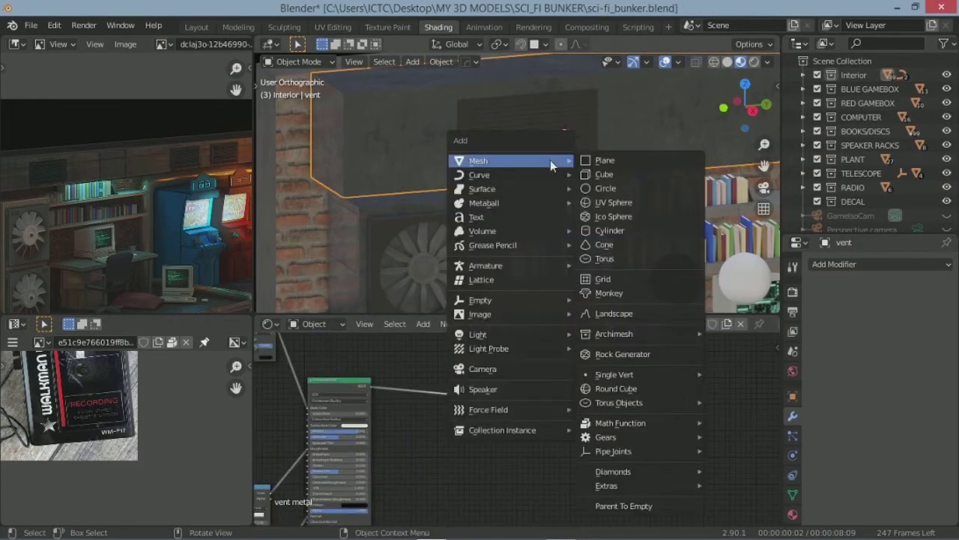
pyautogui.click(600, 343)
pyautogui.scroll(-5, 564, 257)
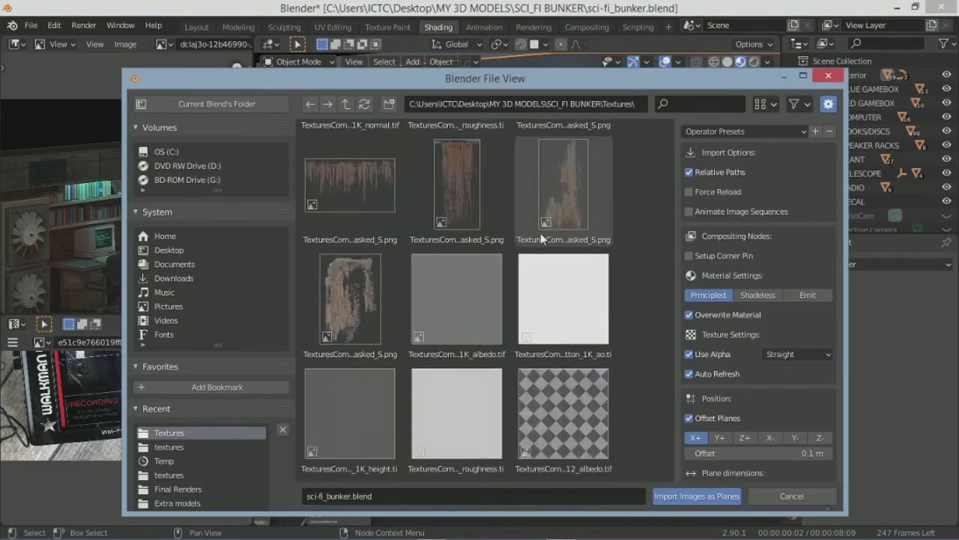
pyautogui.click(352, 187)
pyautogui.scroll(-3, 749, 337)
pyautogui.click(703, 503)
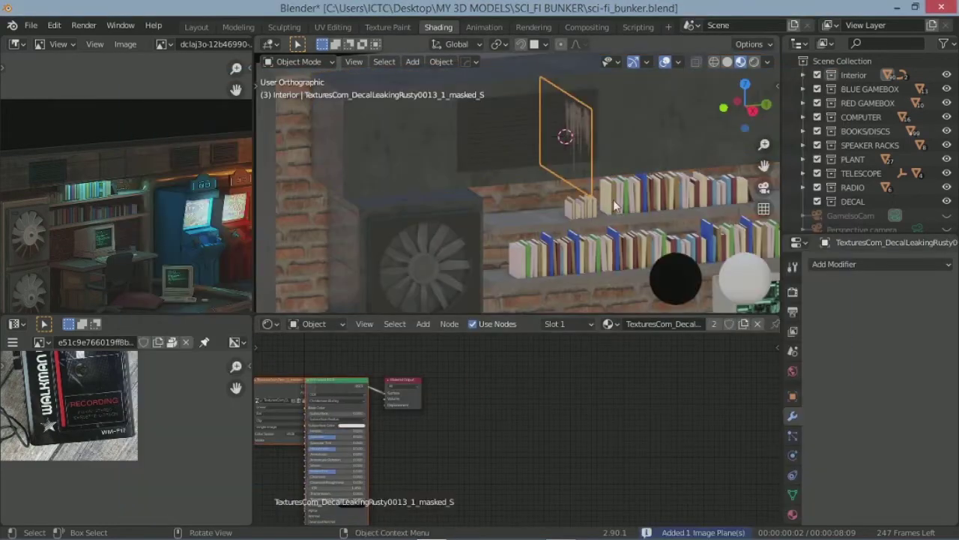
pyautogui.press('Delete')
# Step: Import the wide dripping decal image from the Textures folder as a plane, then delete it
pyautogui.doubleClick(498, 227)
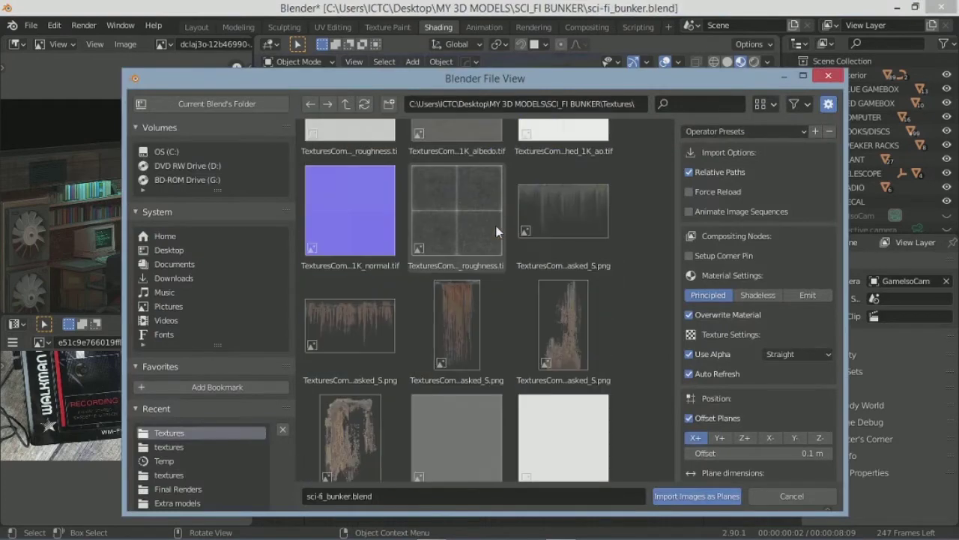
pyautogui.click(555, 234)
pyautogui.click(431, 341)
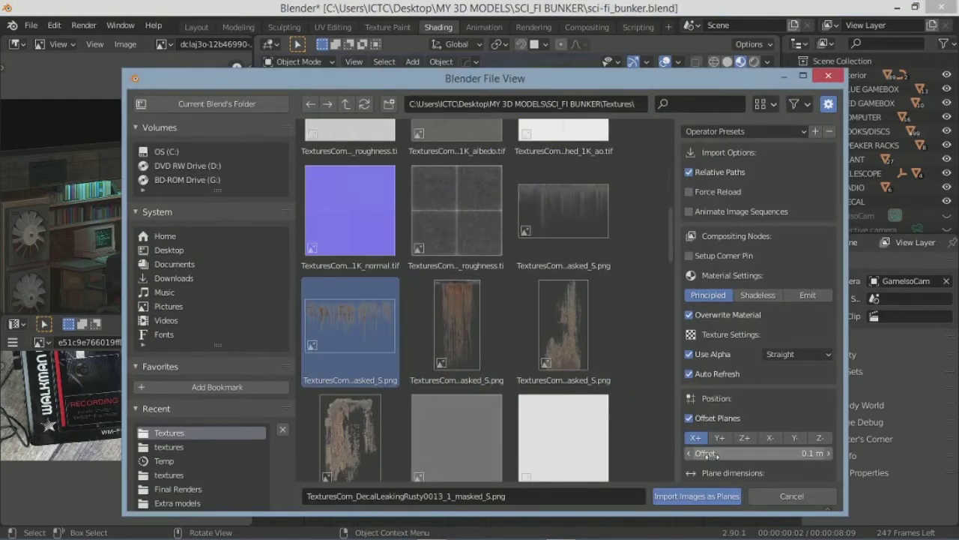
pyautogui.click(696, 496)
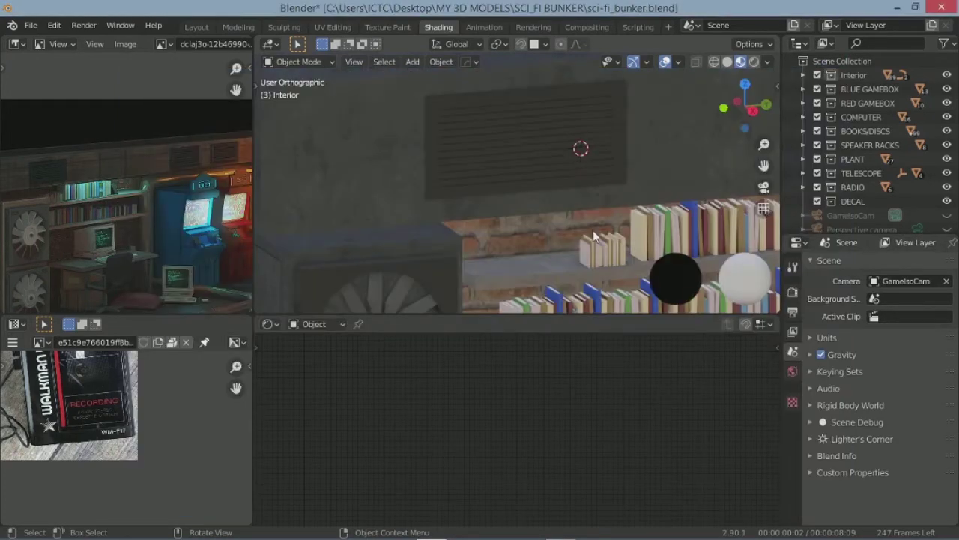
pyautogui.press('x')
pyautogui.click(653, 182)
# Step: Import TexturesCom_DecalLeakingRusty0013_1_masked_S.png as an image plane
pyautogui.hotkey('shift', 'a')
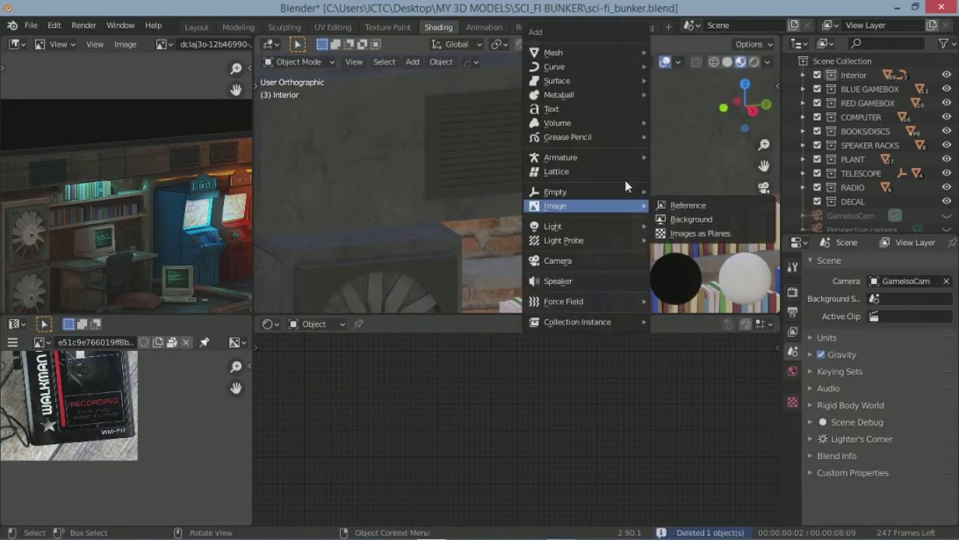
pyautogui.click(697, 233)
pyautogui.doubleClick(459, 166)
pyautogui.scroll(-5, 458, 300)
pyautogui.scroll(-2, 457, 300)
pyautogui.click(350, 270)
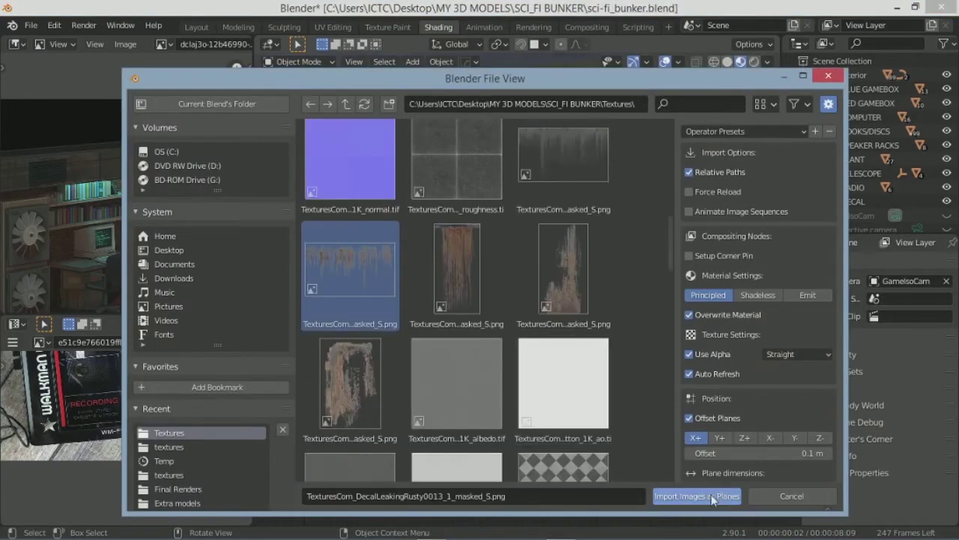
pyautogui.click(696, 496)
# Step: Rotate the decal plane 90 degrees so it stands upright
pyautogui.press('r')
pyautogui.press('z')
pyautogui.press('9')
pyautogui.press('0')
pyautogui.press('Return')
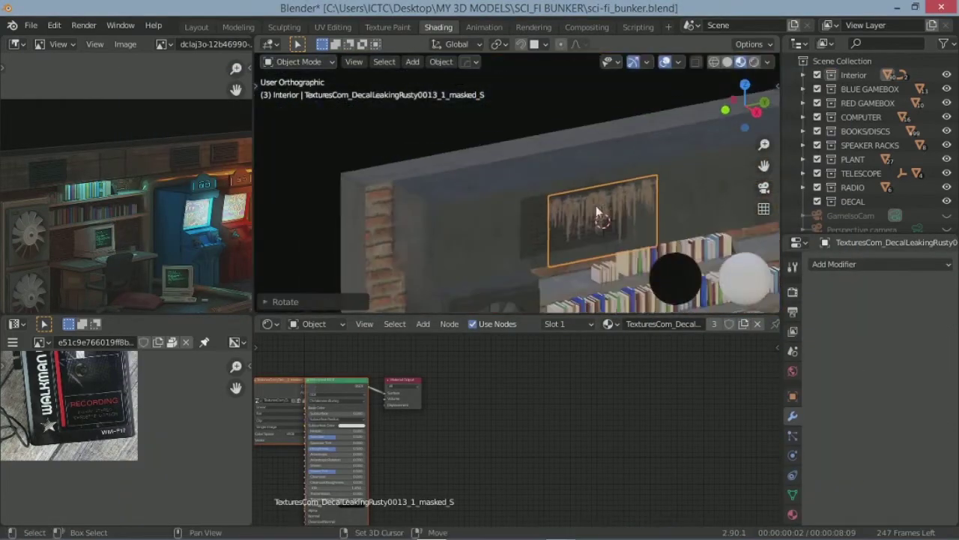
# Step: Move the decal plane onto the vent and view it from the front
pyautogui.press('g')
pyautogui.click(569, 225)
pyautogui.moveTo(569, 224)
pyautogui.mouseDown(button='middle')
pyautogui.moveTo(526, 230)
pyautogui.moveTo(556, 196)
pyautogui.mouseUp(button='middle')
pyautogui.press('g')
# Step: Add a Shrinkwrap modifier to the decal with the vent as target
pyautogui.click(564, 202)
pyautogui.click(881, 264)
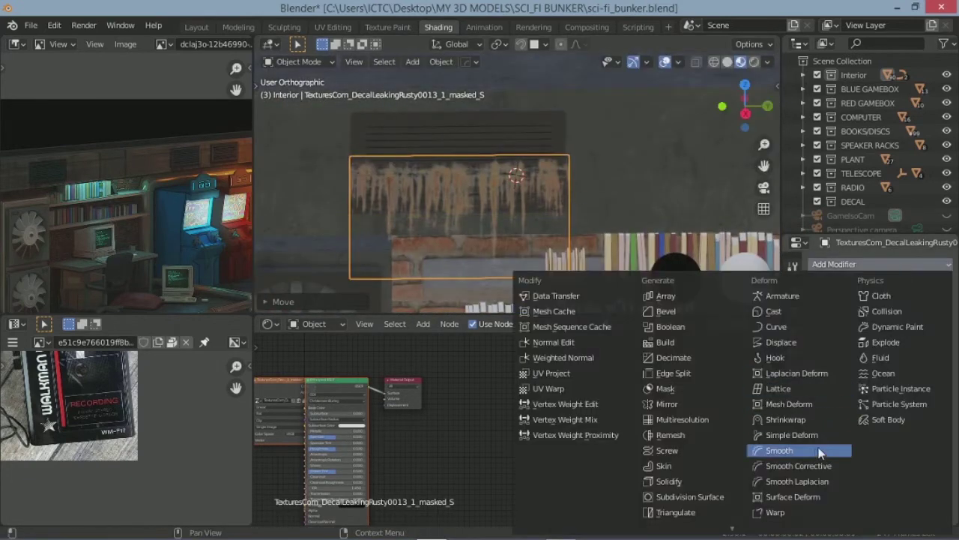
pyautogui.click(785, 419)
pyautogui.click(896, 376)
pyautogui.click(892, 393)
pyautogui.scroll(3, 630, 209)
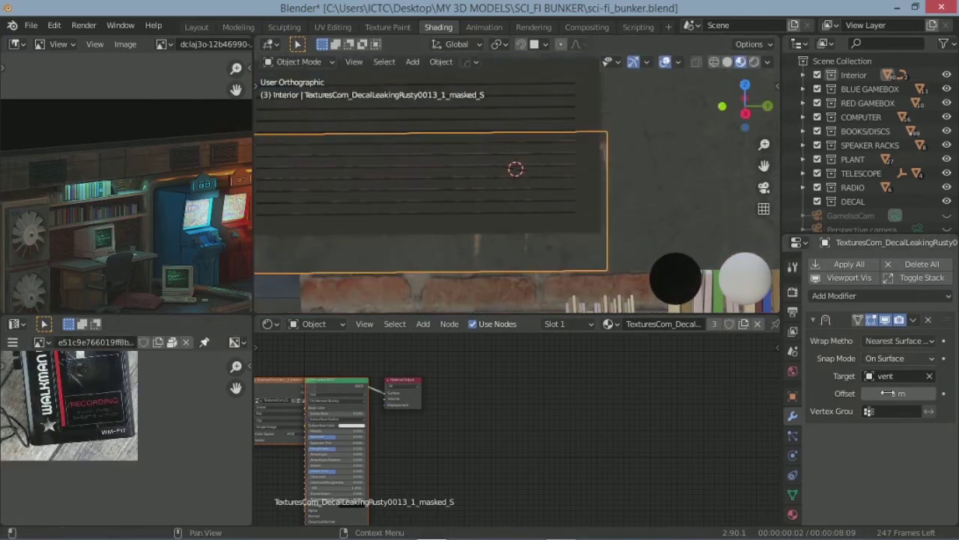
# Step: Set Shrinkwrap snapping to Above Surface and adjust the decal's height along Z
pyautogui.click(896, 359)
pyautogui.click(855, 436)
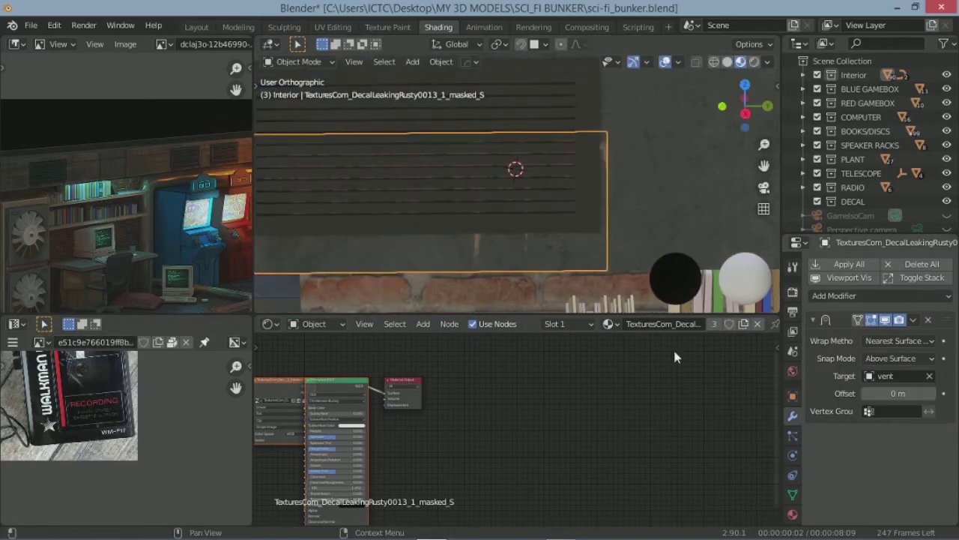
pyautogui.press('g')
pyautogui.press('z')
pyautogui.click(646, 222)
# Step: Switch the wrap method to Project, after trying Nearest Vertex, and enter Edit Mode
pyautogui.click(895, 358)
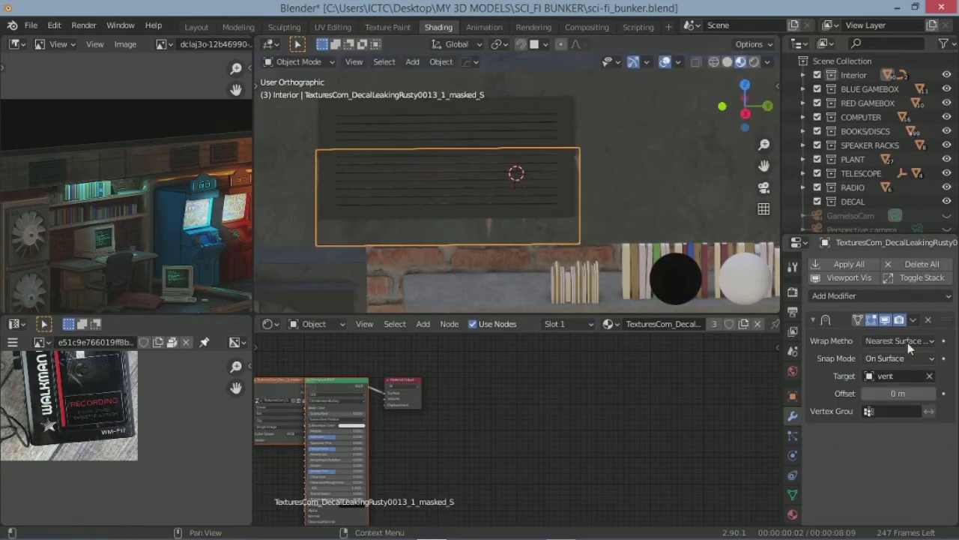
pyautogui.click(907, 343)
pyautogui.click(873, 388)
pyautogui.click(895, 341)
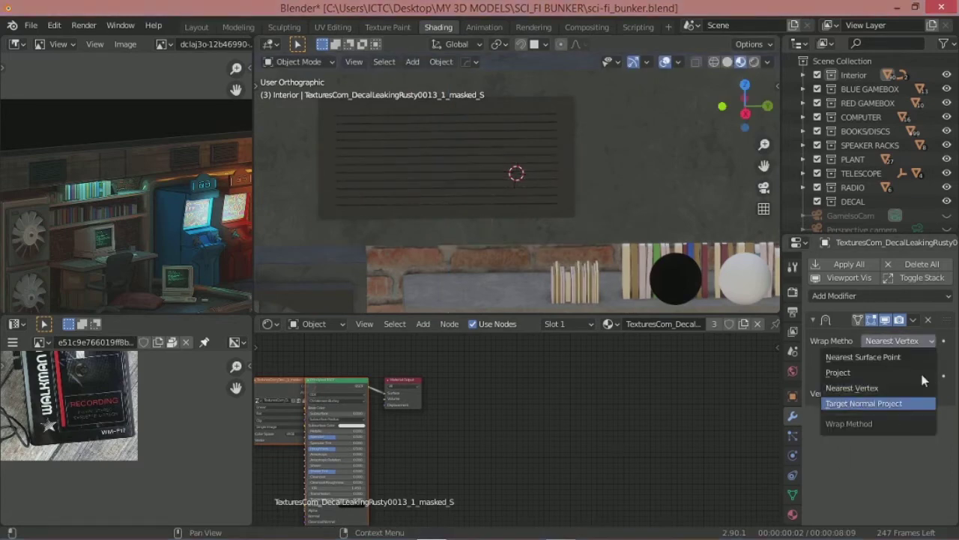
pyautogui.click(876, 370)
pyautogui.moveTo(600, 195)
pyautogui.mouseDown(button='middle')
pyautogui.moveTo(558, 161)
pyautogui.moveTo(599, 195)
pyautogui.mouseUp(button='middle')
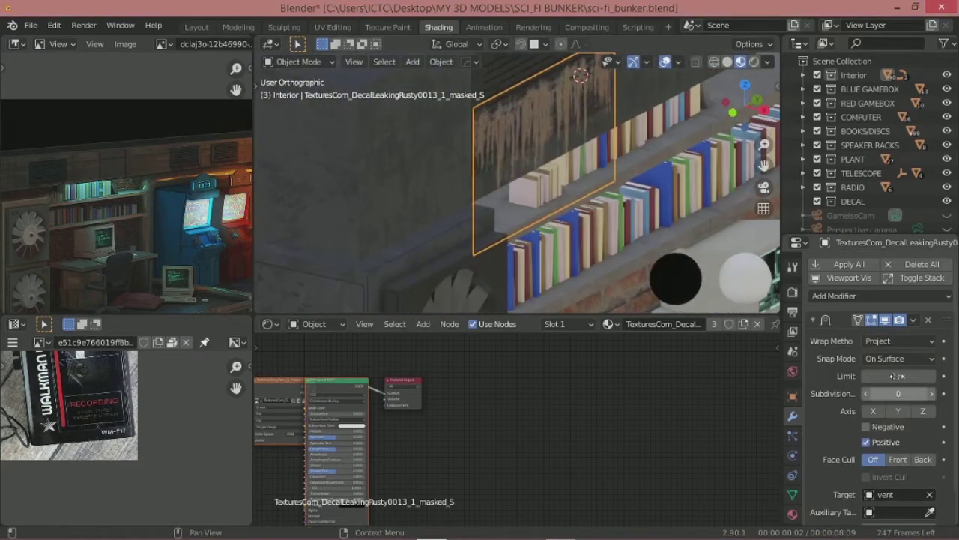
pyautogui.press('Tab')
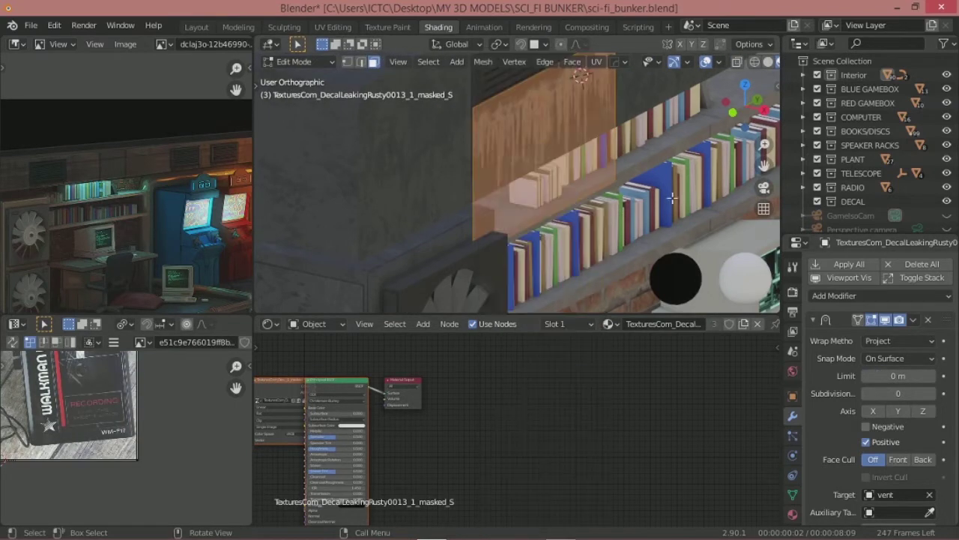
# Step: Subdivide the decal mesh and return to Object Mode
pyautogui.rightClick(514, 236)
pyautogui.click(515, 234)
pyautogui.moveTo(393, 205); pyautogui.dragTo(392, 208)
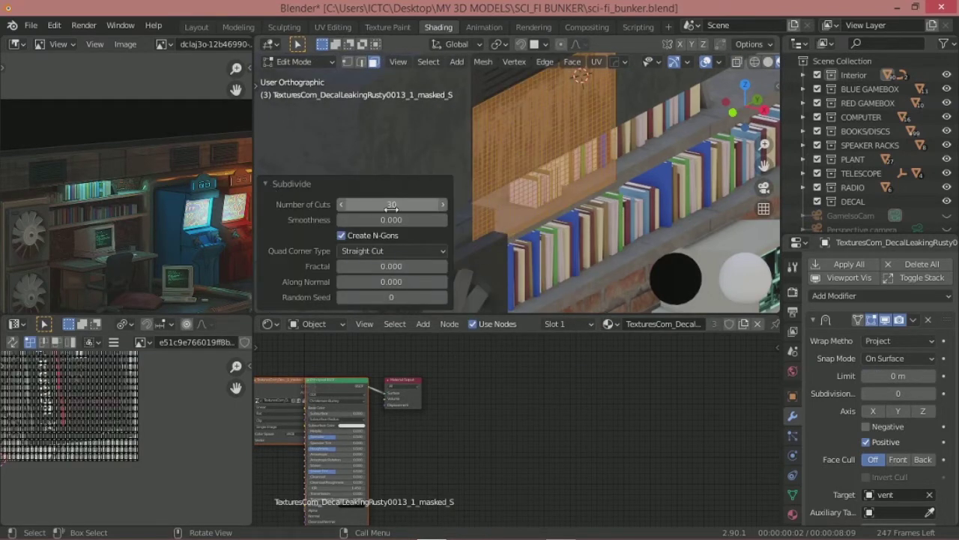
pyautogui.write('3')
pyautogui.press('Return')
pyautogui.press('Tab')
# Step: Set the Shrinkwrap to cull front faces with a 0 m limit
pyautogui.moveTo(525, 187); pyautogui.dragTo(600, 225, button='middle')
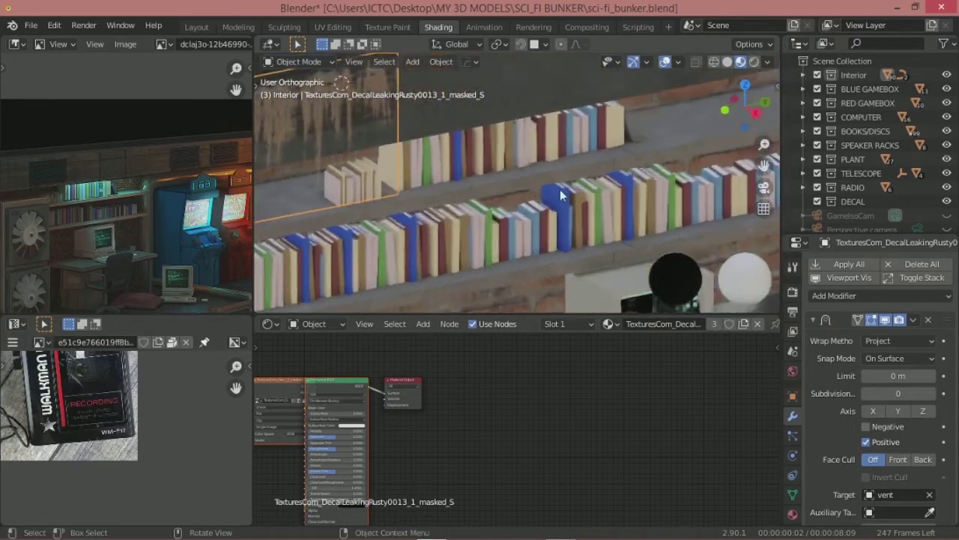
pyautogui.click(902, 358)
pyautogui.click(898, 460)
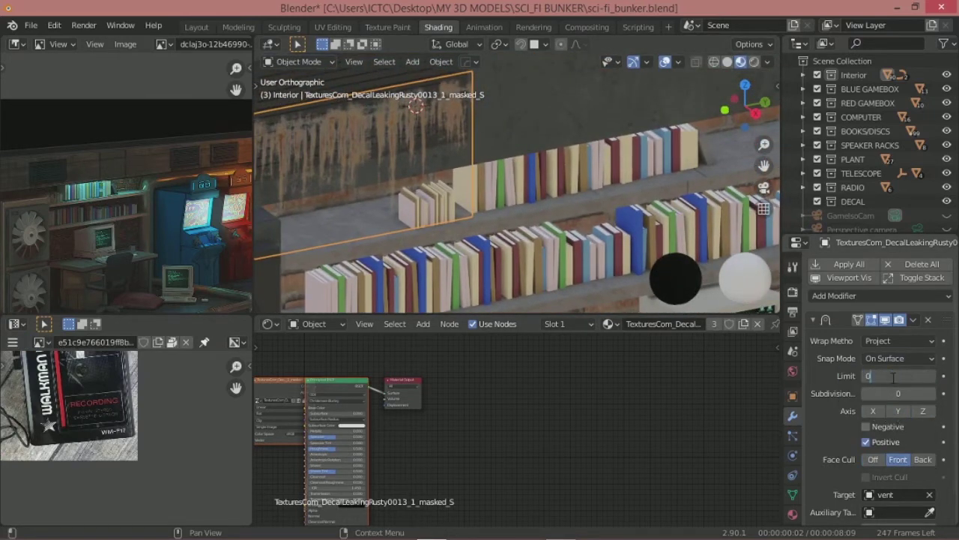
pyautogui.press('Return')
pyautogui.scroll(-2, 946, 512)
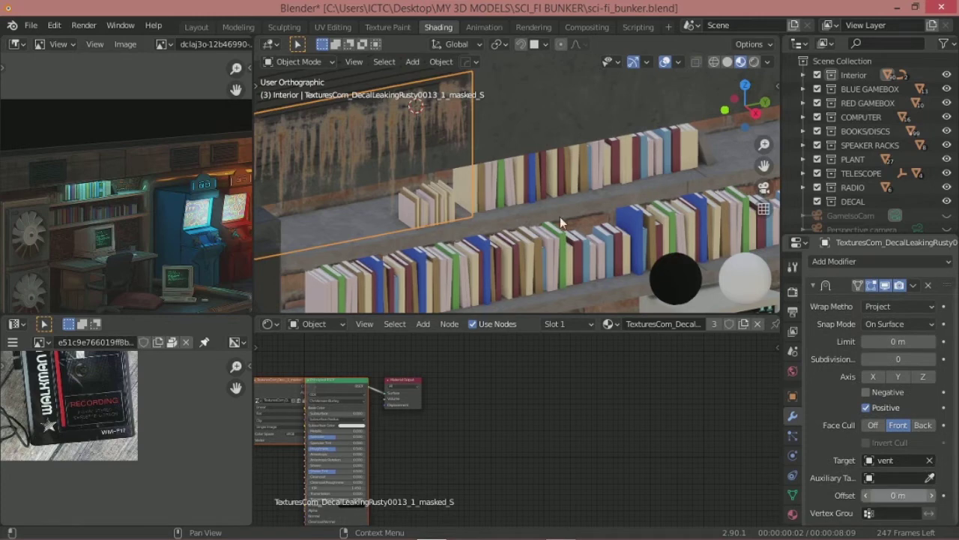
pyautogui.moveTo(559, 216); pyautogui.dragTo(752, 282, button='middle')
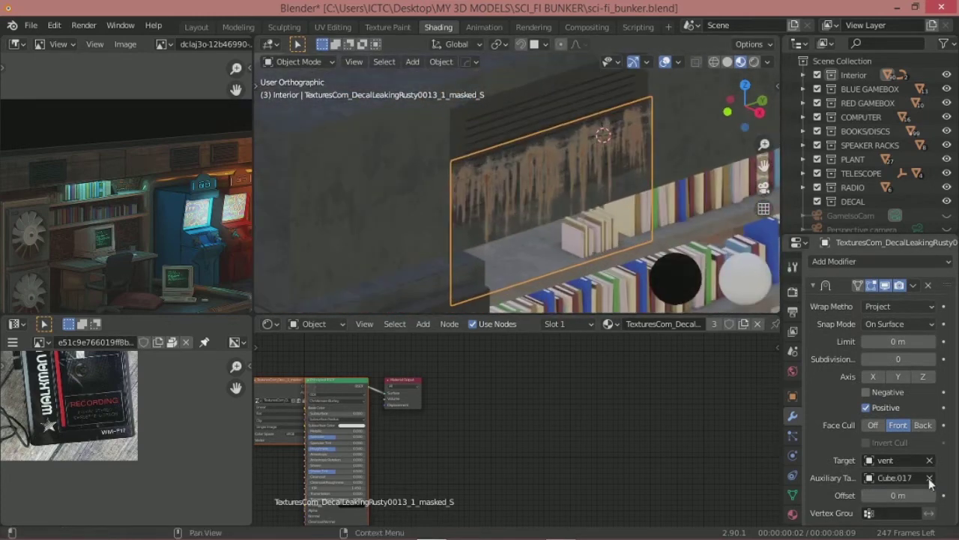
pyautogui.click(424, 273)
pyautogui.moveTo(589, 186); pyautogui.dragTo(518, 183, button='middle')
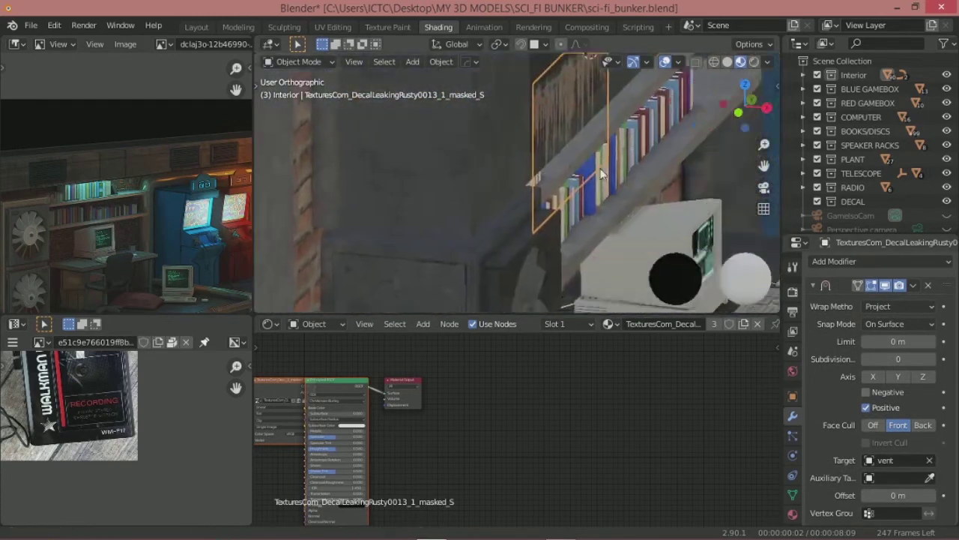
pyautogui.scroll(4, 555, 232)
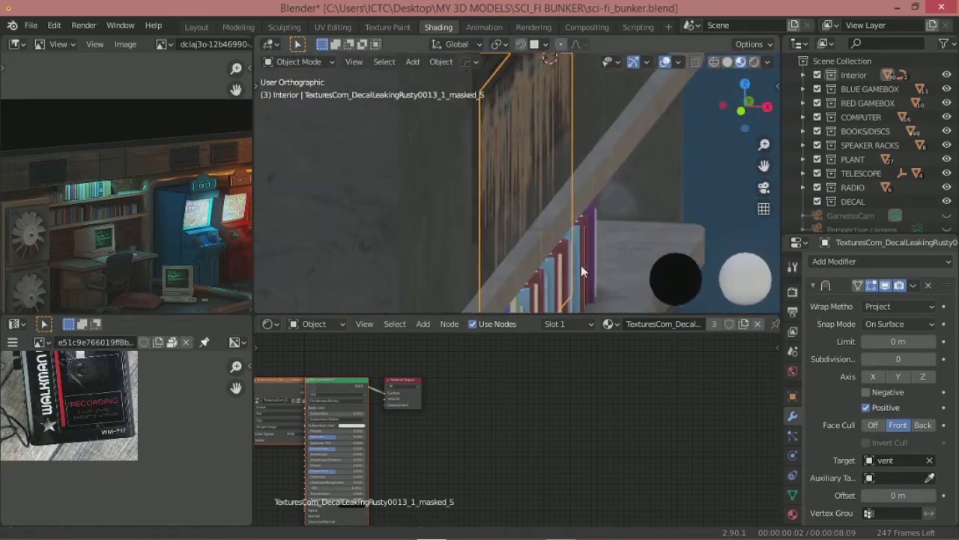
# Step: Shift the decal along the X axis toward the vent
pyautogui.press('g')
pyautogui.press('x')
pyautogui.click(589, 160)
pyautogui.scroll(-5, 597, 165)
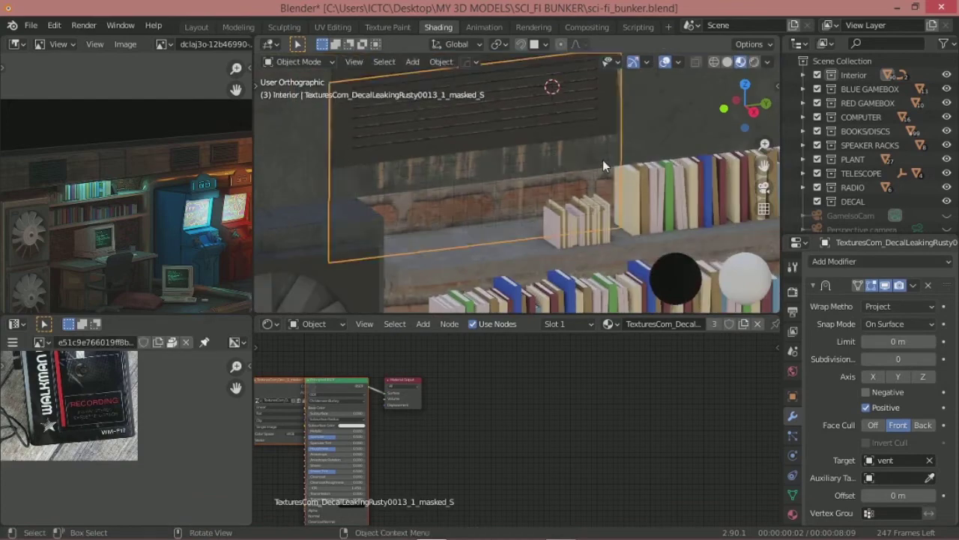
pyautogui.moveTo(553, 161); pyautogui.dragTo(614, 165, button='middle')
# Step: Set snapping to On Surface and the wrap method to Nearest Surface Point
pyautogui.click(899, 324)
pyautogui.click(884, 401)
pyautogui.click(899, 324)
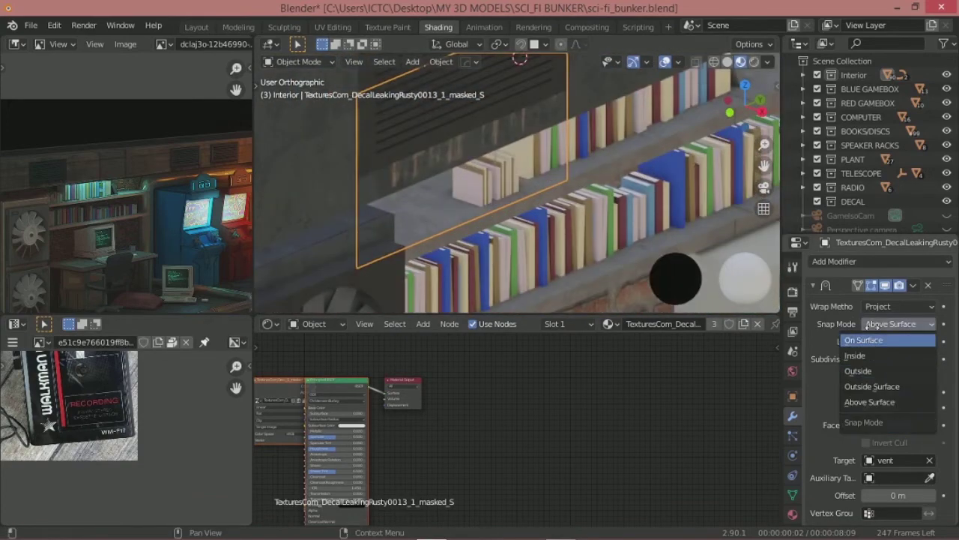
pyautogui.click(888, 339)
pyautogui.click(899, 305)
pyautogui.click(861, 321)
# Step: Nudge the wrapped decal along X and check it in the room
pyautogui.moveTo(547, 191)
pyautogui.mouseDown(button='middle')
pyautogui.moveTo(566, 196)
pyautogui.moveTo(563, 176)
pyautogui.mouseUp(button='middle')
pyautogui.press('g')
pyautogui.press('x')
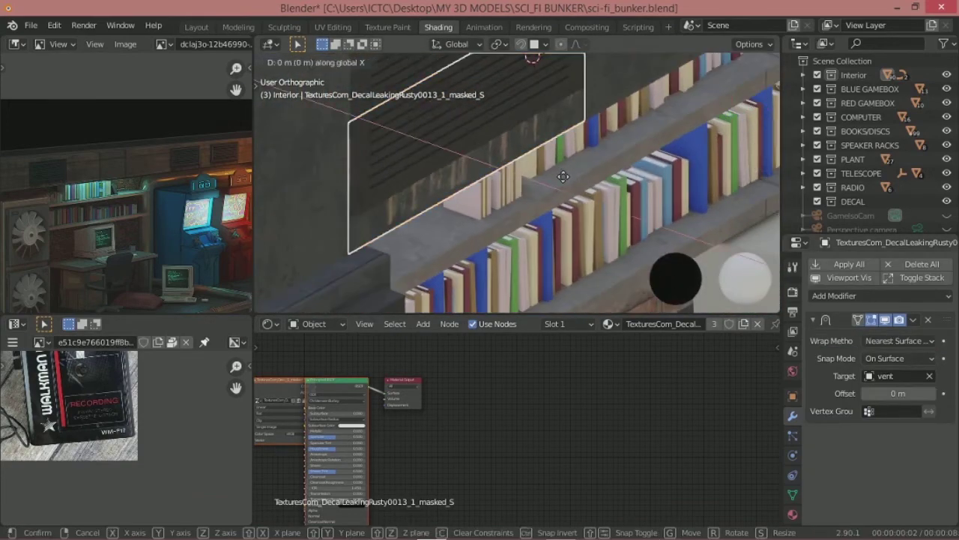
pyautogui.click(616, 194)
pyautogui.scroll(-5, 503, 169)
pyautogui.moveTo(503, 170)
pyautogui.mouseDown(button='middle')
pyautogui.moveTo(475, 134)
pyautogui.moveTo(569, 179)
pyautogui.mouseUp(button='middle')
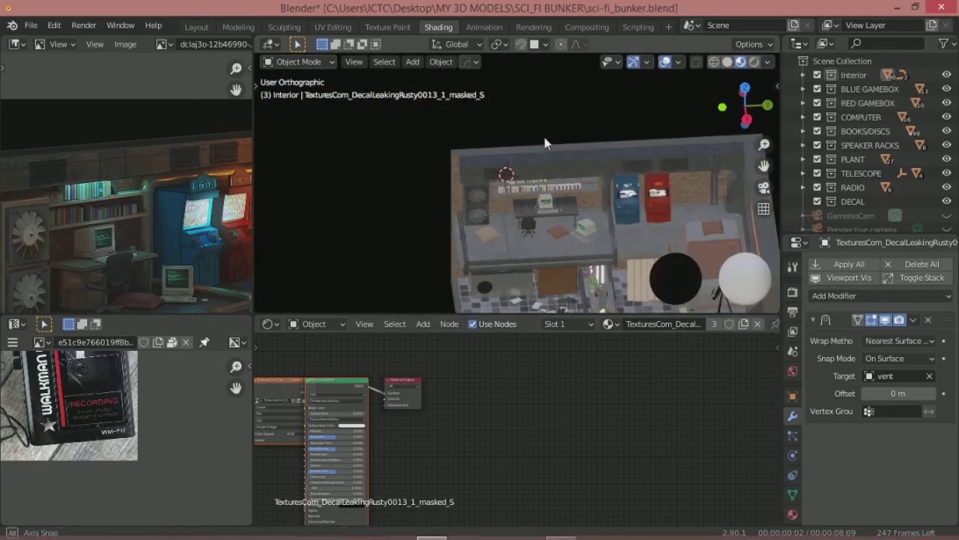
# Step: Insert an RGB Curves node between the decal's image texture and Principled BSDF
pyautogui.scroll(5, 604, 201)
pyautogui.scroll(2, 604, 201)
pyautogui.scroll(-3, 576, 405)
pyautogui.scroll(3, 576, 405)
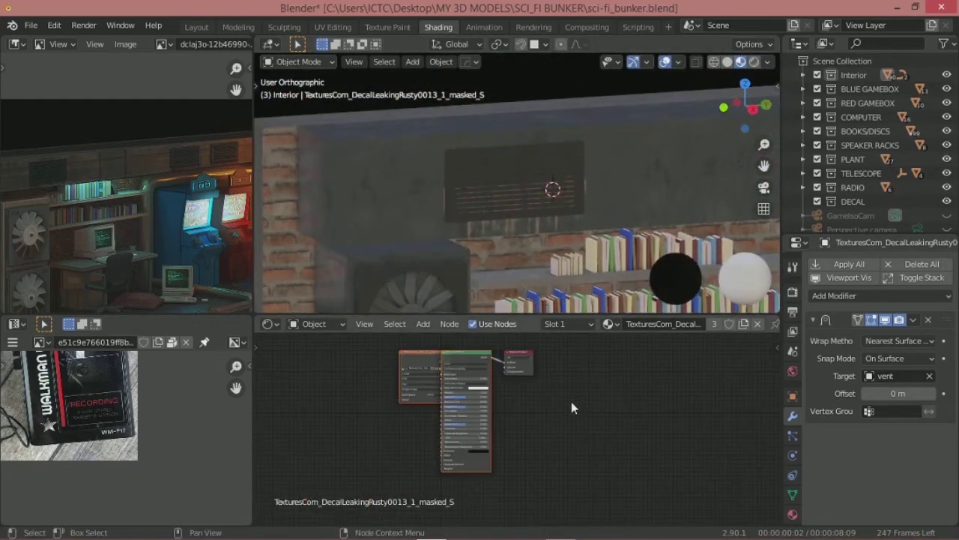
pyautogui.scroll(2, 571, 401)
pyautogui.scroll(2, 516, 383)
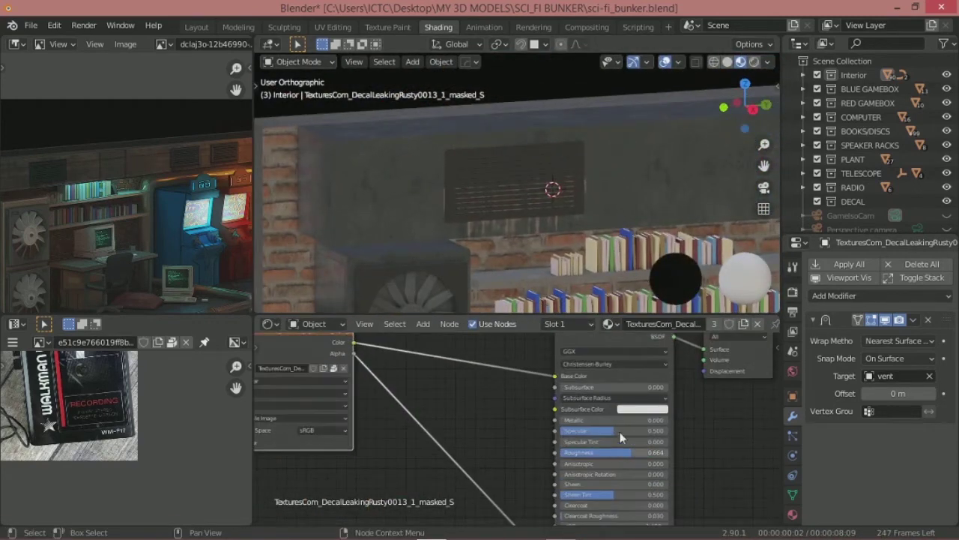
pyautogui.scroll(-2, 621, 437)
pyautogui.hotkey('shift', 'a')
pyautogui.click(544, 452)
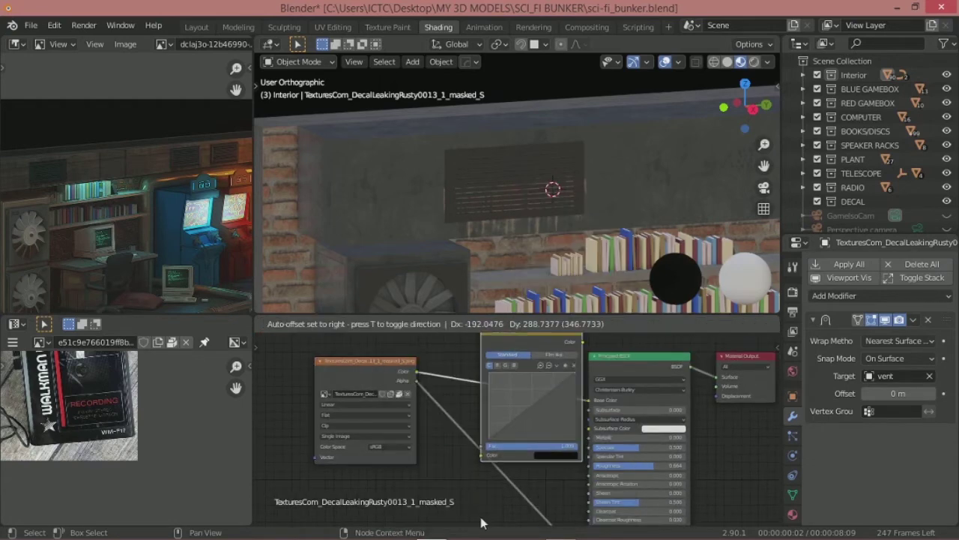
pyautogui.click(482, 523)
# Step: Pull the RGB curve point down to darken the decal
pyautogui.scroll(1, 524, 390)
pyautogui.scroll(2, 517, 371)
pyautogui.moveTo(502, 383); pyautogui.dragTo(509, 398)
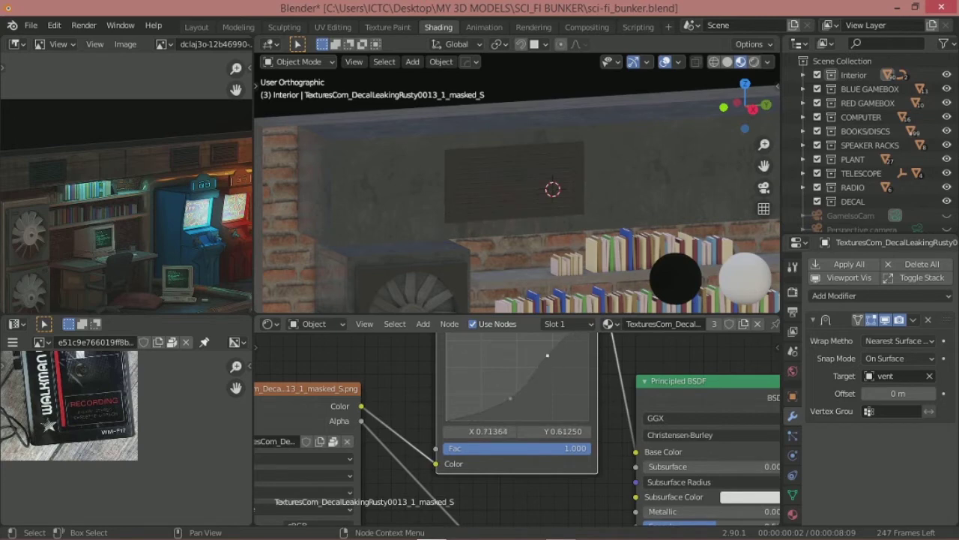
pyautogui.moveTo(547, 355); pyautogui.dragTo(539, 351)
pyautogui.scroll(3, 580, 211)
pyautogui.scroll(-3, 587, 389)
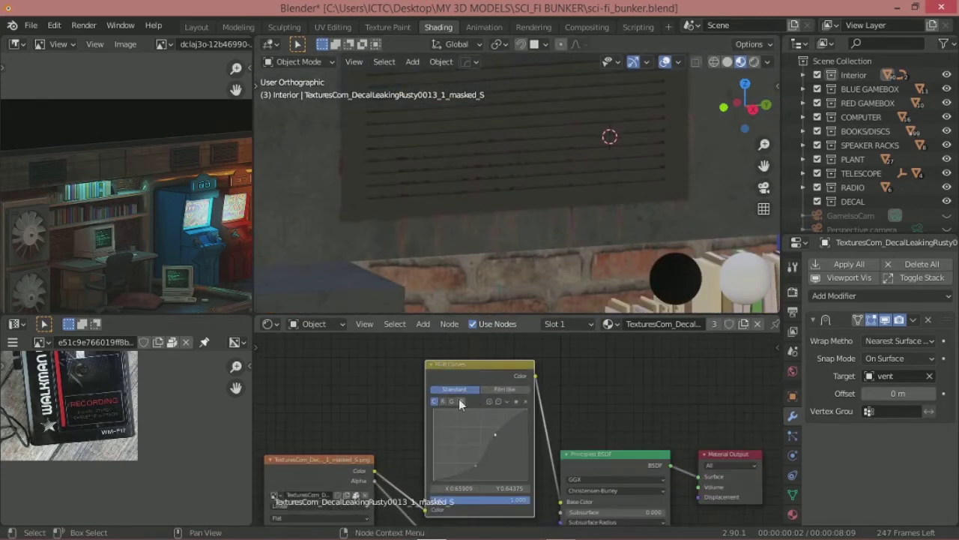
pyautogui.scroll(-2, 636, 414)
pyautogui.scroll(-2, 601, 239)
pyautogui.scroll(-2, 602, 239)
pyautogui.scroll(-1, 536, 208)
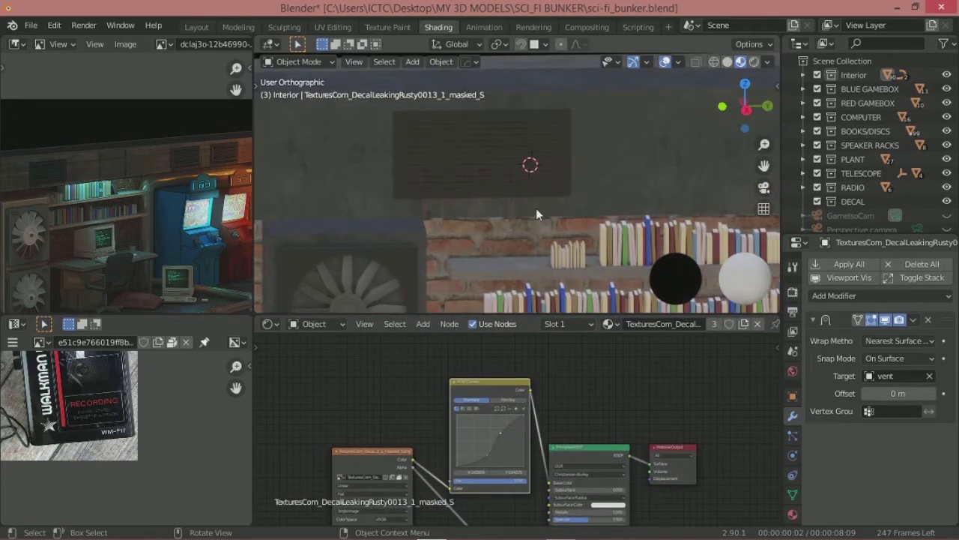
pyautogui.scroll(-2, 536, 207)
# Step: Move the decal into the DECAL collection and select it
pyautogui.press('m')
pyautogui.click(475, 334)
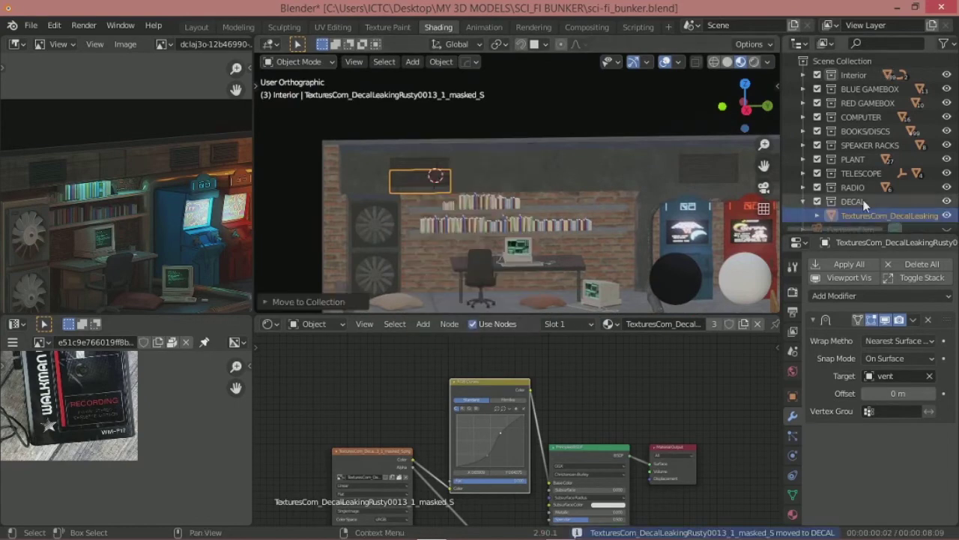
pyautogui.scroll(2, 466, 181)
pyautogui.click(312, 200)
# Step: Make a linked duplicate of the decal and slide it along Y to the next vent
pyautogui.hotkey('alt', 'd')
pyautogui.scroll(-3, 462, 206)
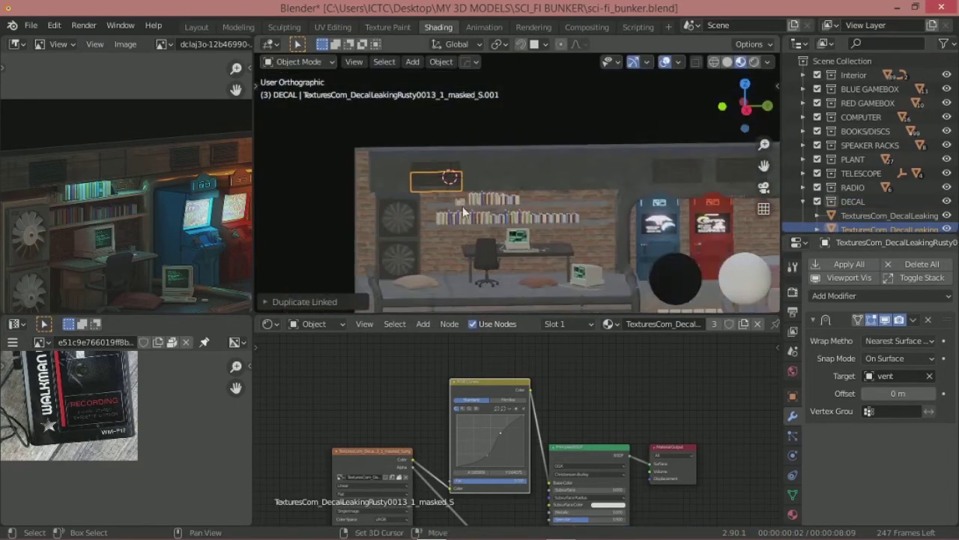
pyautogui.press('y')
pyautogui.click(574, 192)
pyautogui.scroll(2, 574, 192)
pyautogui.scroll(3, 630, 210)
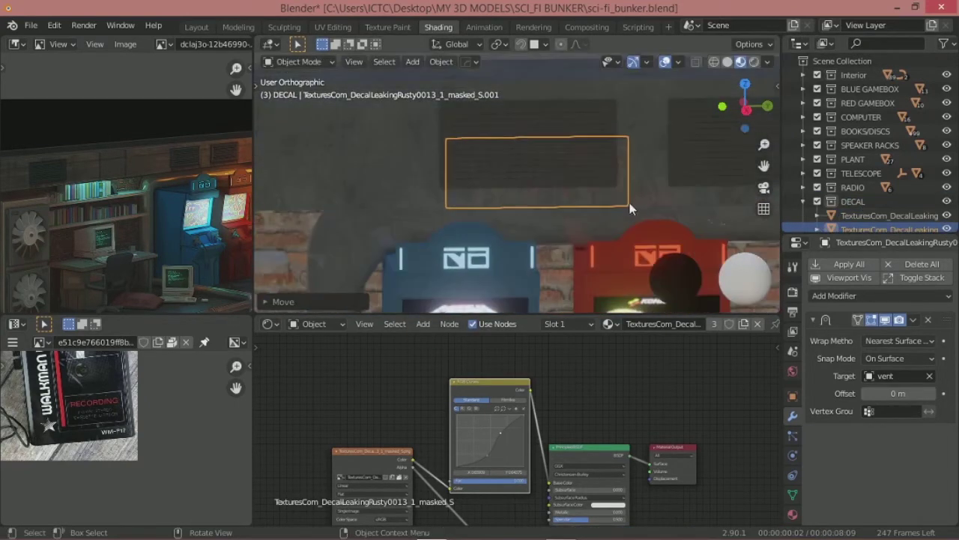
# Step: Fine-tune the copy's position along Y over the vent
pyautogui.press('g')
pyautogui.press('y')
pyautogui.click(589, 208)
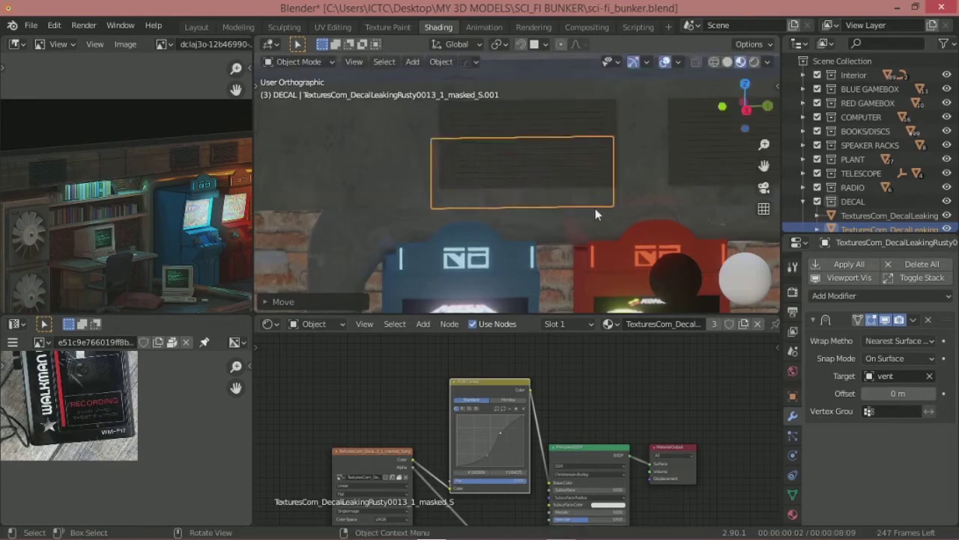
pyautogui.scroll(-3, 509, 203)
pyautogui.scroll(2, 508, 203)
pyautogui.press('g')
pyautogui.press('y')
pyautogui.click(476, 196)
pyautogui.scroll(1, 524, 206)
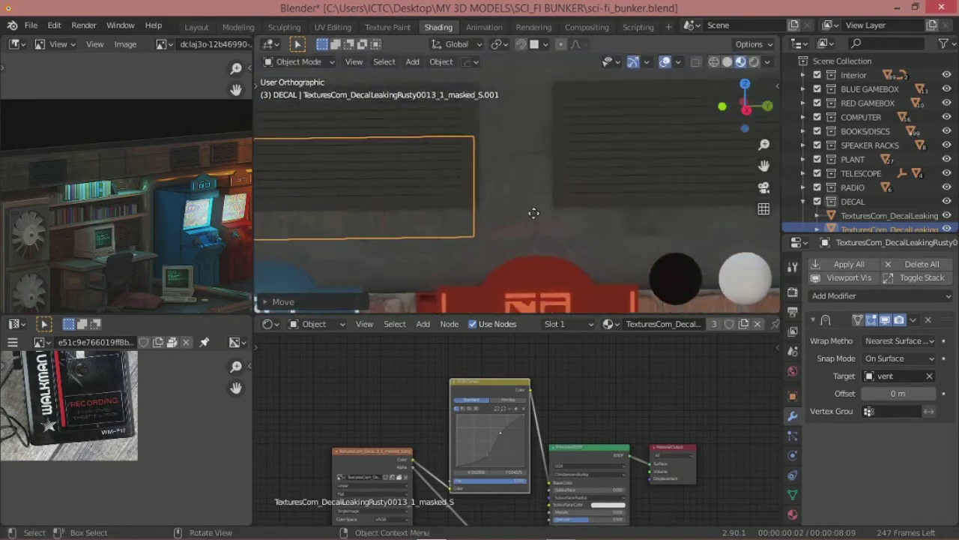
# Step: Set the copy's height on the vent and mirror it
pyautogui.press('g')
pyautogui.press('z')
pyautogui.click(545, 178)
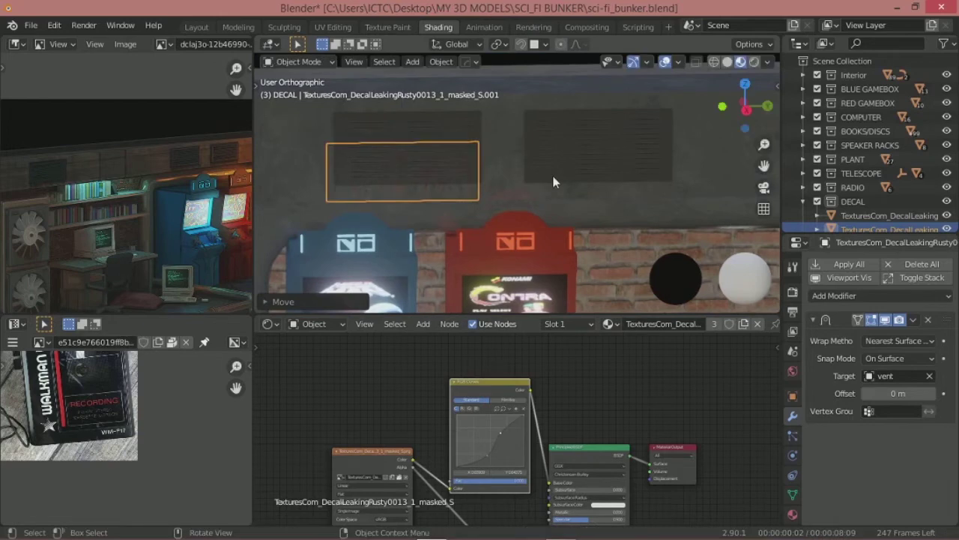
pyautogui.hotkey('ctrl', 'm')
pyautogui.click(552, 176)
pyautogui.scroll(1, 567, 182)
# Step: Place a second mirrored linked copy along Y over the right vent
pyautogui.hotkey('alt', 'd')
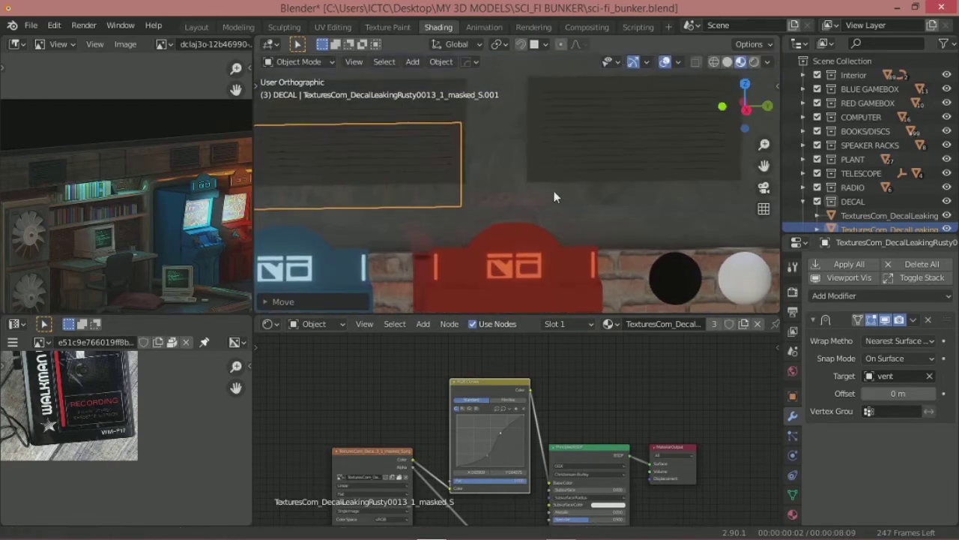
pyautogui.press('y')
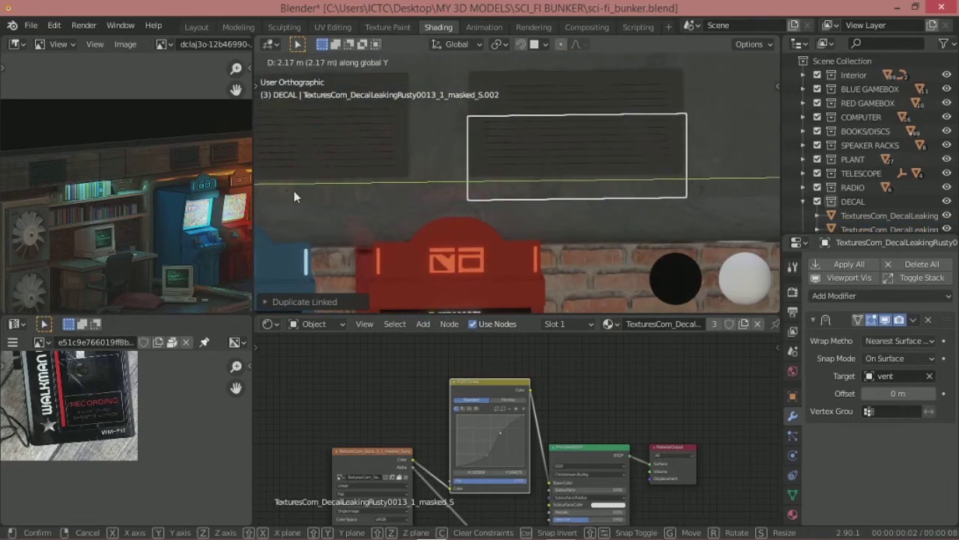
pyautogui.click(295, 197)
pyautogui.hotkey('ctrl', 'm')
pyautogui.click(654, 177)
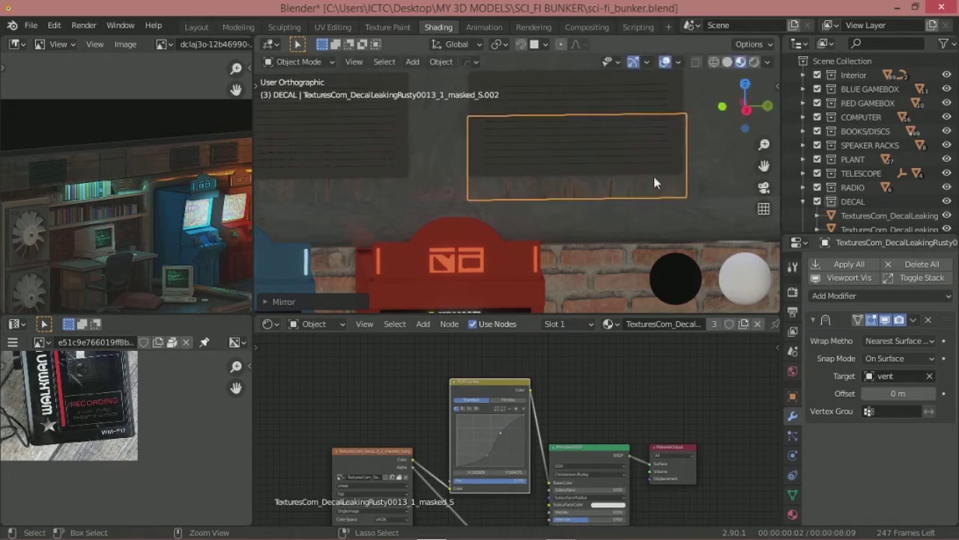
pyautogui.scroll(-5, 620, 192)
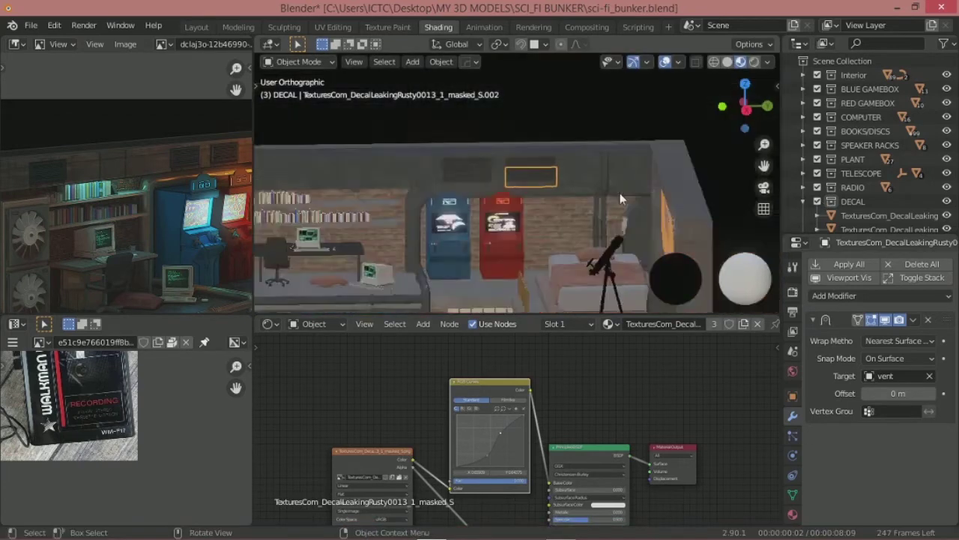
# Step: Orbit to an angled room view and select the vent object
pyautogui.moveTo(620, 192); pyautogui.dragTo(524, 207, button='middle')
pyautogui.scroll(2, 494, 191)
pyautogui.scroll(-5, 517, 180)
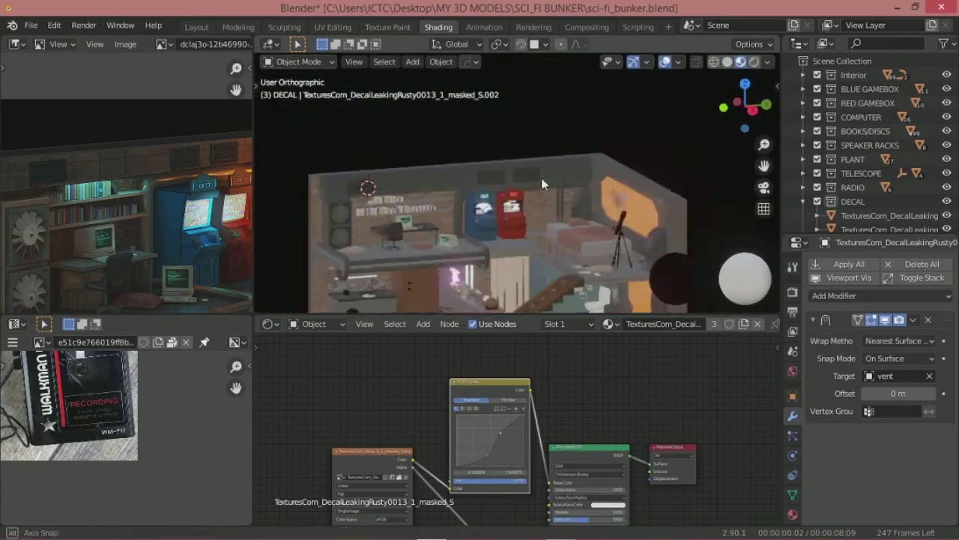
pyautogui.scroll(4, 559, 171)
pyautogui.scroll(2, 502, 171)
pyautogui.click(501, 172)
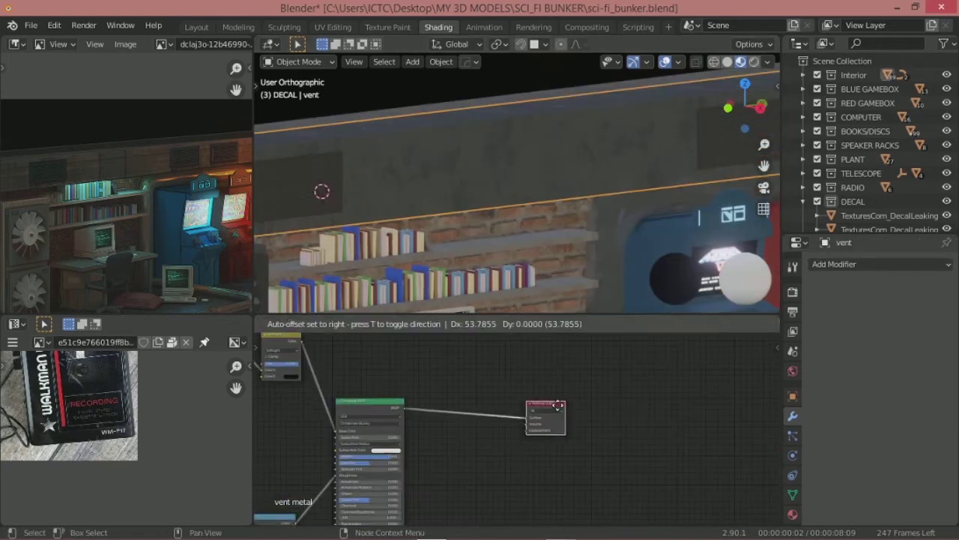
# Step: Add Principled Volume, Glossy BSDF and another node to the vent metal material
pyautogui.hotkey('shift', 'a')
pyautogui.click(612, 292)
pyautogui.click(525, 410)
pyautogui.hotkey('shift', 'a')
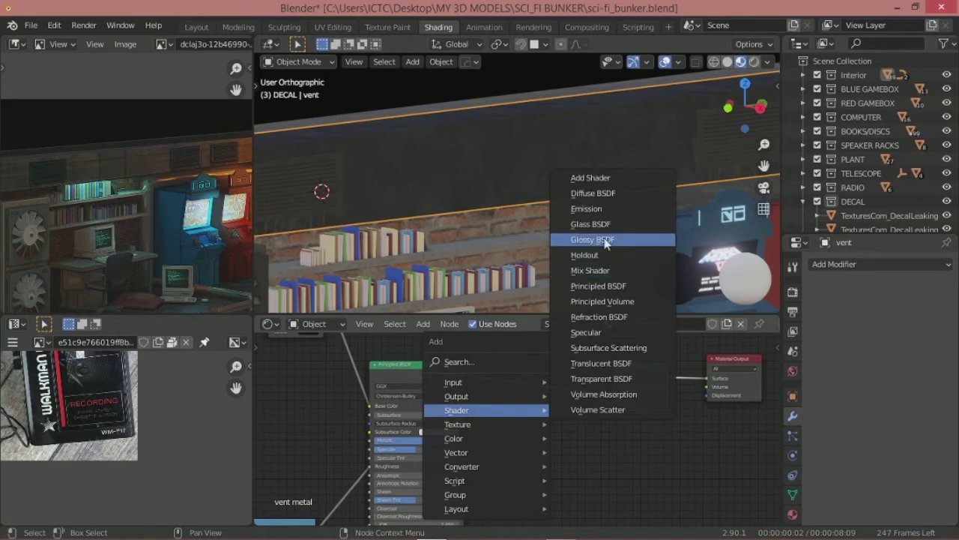
pyautogui.click(606, 240)
pyautogui.click(563, 422)
pyautogui.hotkey('shift', 'a')
pyautogui.click(554, 375)
pyautogui.click(570, 352)
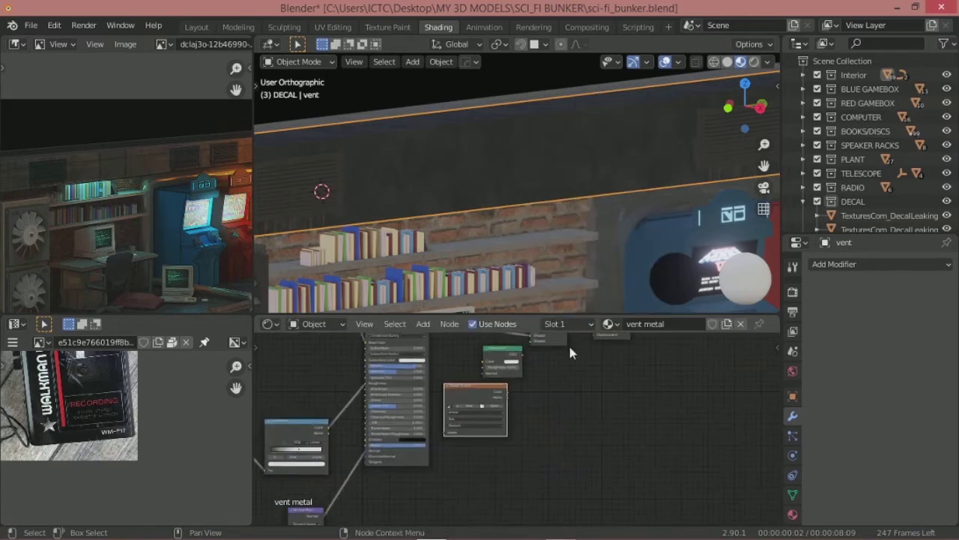
pyautogui.scroll(-1, 570, 353)
pyautogui.press('c')
pyautogui.scroll(2, 472, 409)
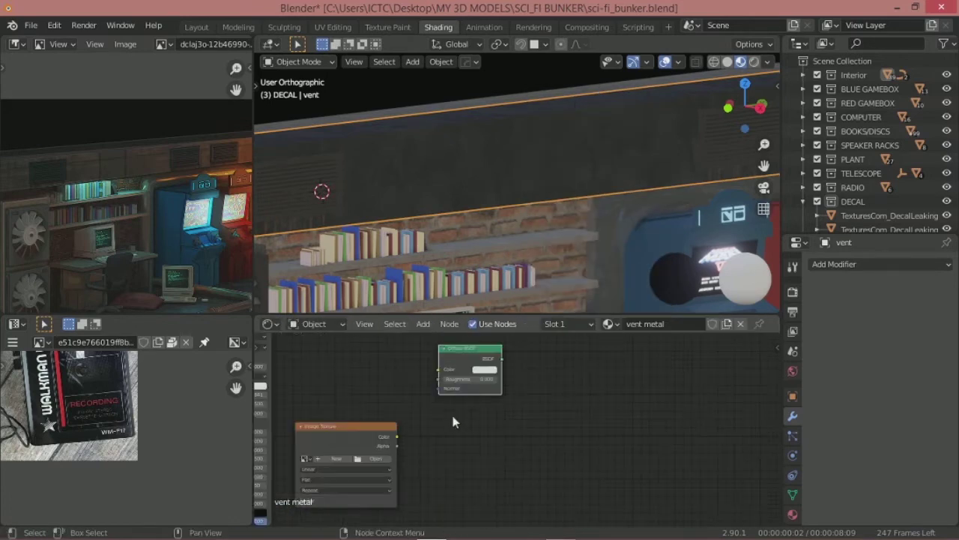
# Step: Load the decal texture into an Image Texture node and link its Color to Diffuse
pyautogui.click(439, 454)
pyautogui.click(670, 207)
pyautogui.click(696, 495)
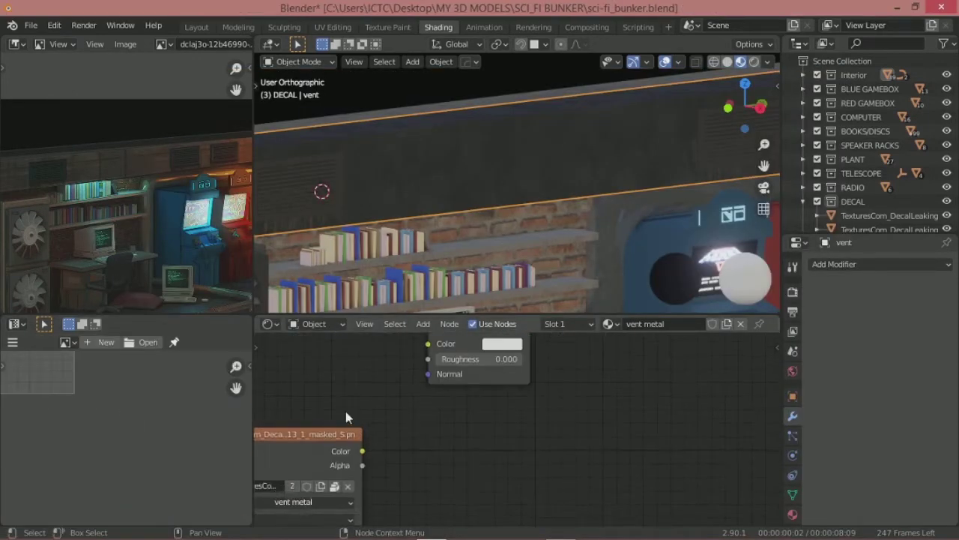
pyautogui.moveTo(354, 451); pyautogui.dragTo(411, 338)
pyautogui.moveTo(423, 338)
pyautogui.mouseDown(button='middle')
pyautogui.moveTo(497, 434)
pyautogui.moveTo(433, 378)
pyautogui.mouseUp(button='middle')
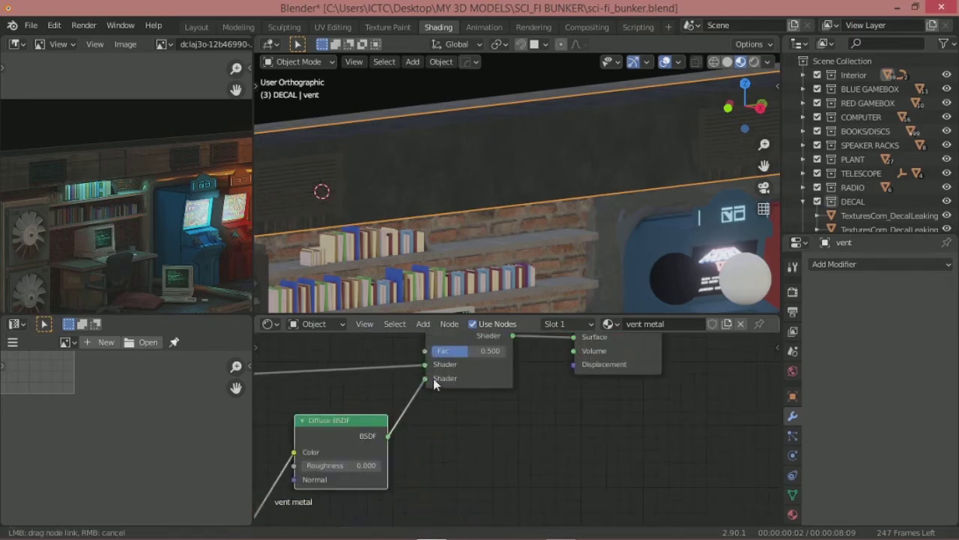
pyautogui.scroll(2, 483, 397)
pyautogui.scroll(-1, 585, 229)
pyautogui.moveTo(585, 222); pyautogui.dragTo(489, 225, button='middle')
pyautogui.moveTo(523, 381); pyautogui.dragTo(568, 431, button='middle')
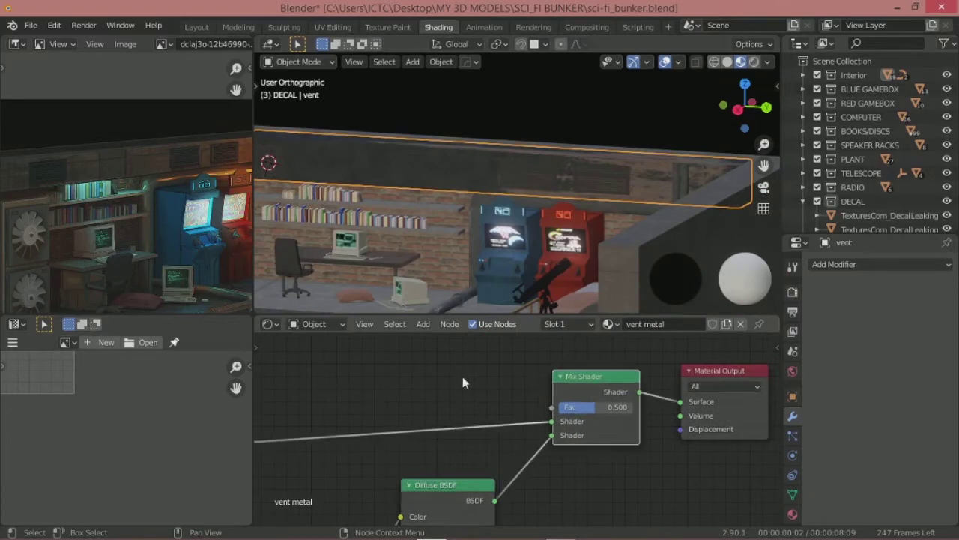
# Step: Drop a ColorRamp into the Mix Shader Fac link and move its black stop right
pyautogui.hotkey('shift', 'a')
pyautogui.click(408, 222)
pyautogui.click(318, 266)
pyautogui.scroll(-1, 494, 407)
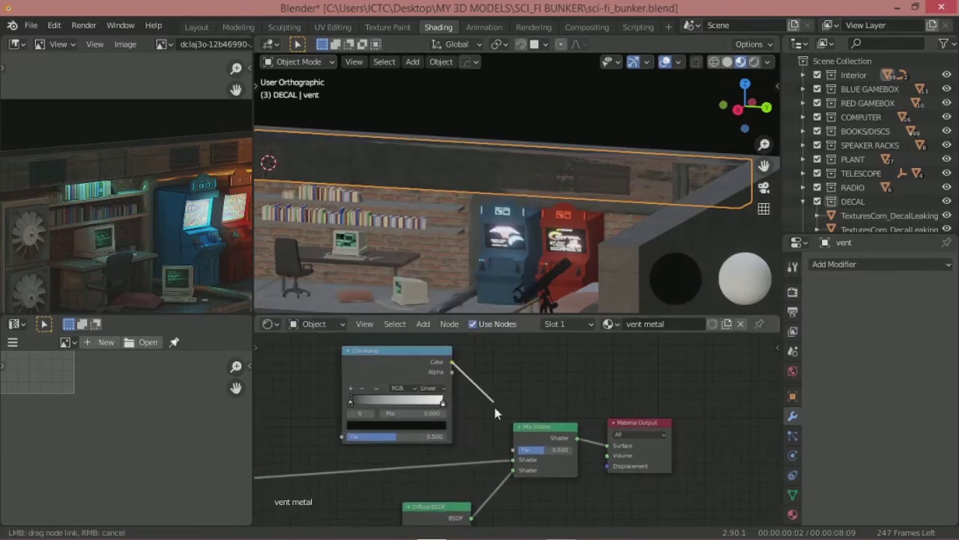
pyautogui.scroll(1, 545, 434)
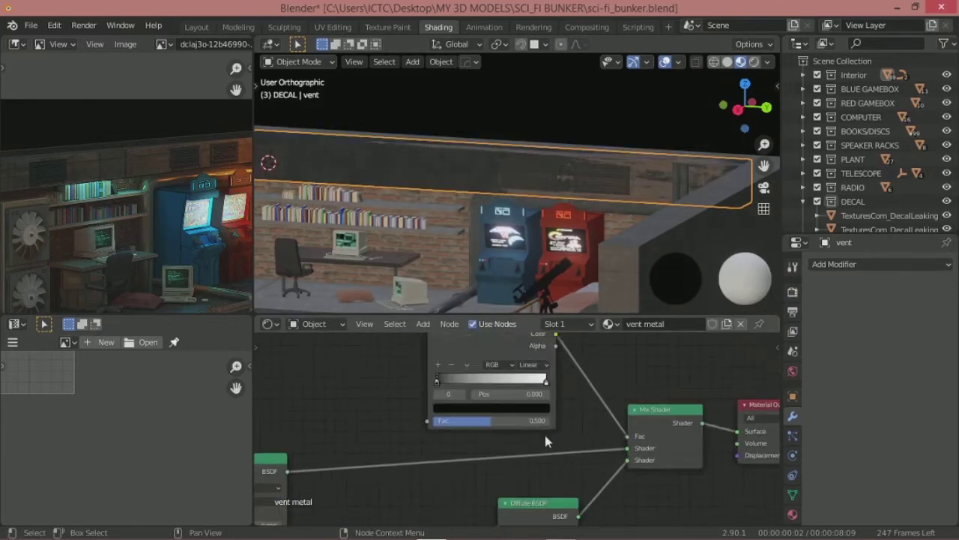
pyautogui.scroll(1, 545, 435)
pyautogui.moveTo(405, 365); pyautogui.dragTo(492, 365)
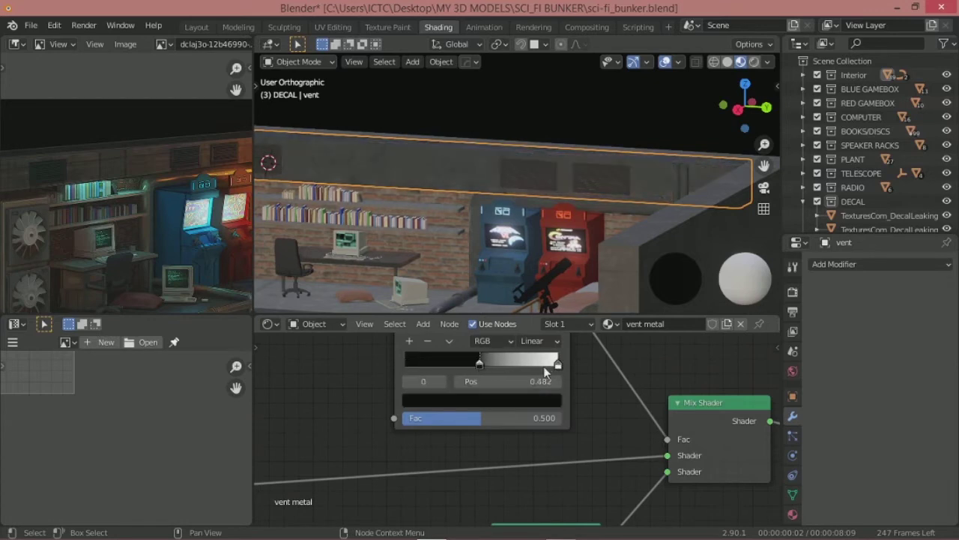
pyautogui.moveTo(517, 262); pyautogui.dragTo(524, 258, button='middle')
pyautogui.scroll(2, 524, 259)
pyautogui.scroll(-3, 574, 395)
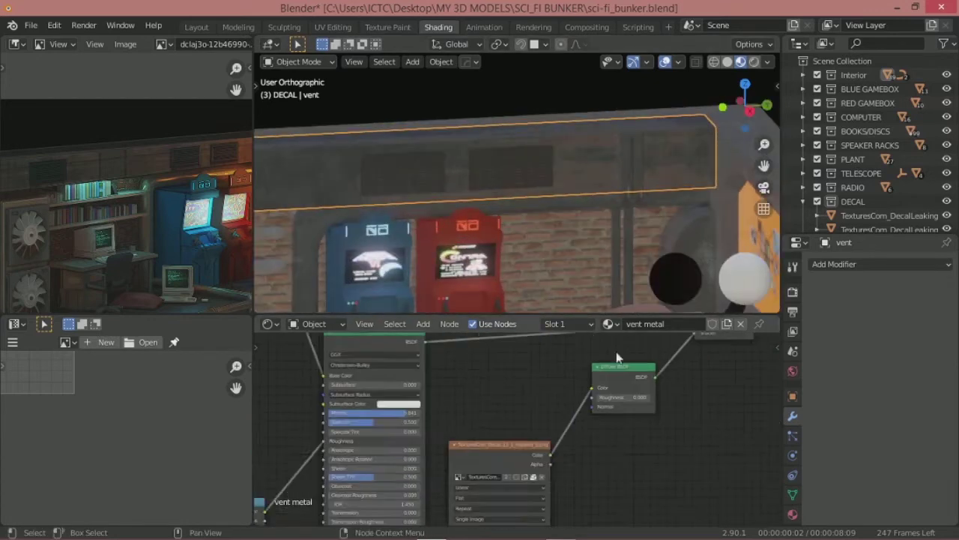
pyautogui.scroll(-2, 574, 395)
pyautogui.moveTo(643, 371); pyautogui.dragTo(689, 385)
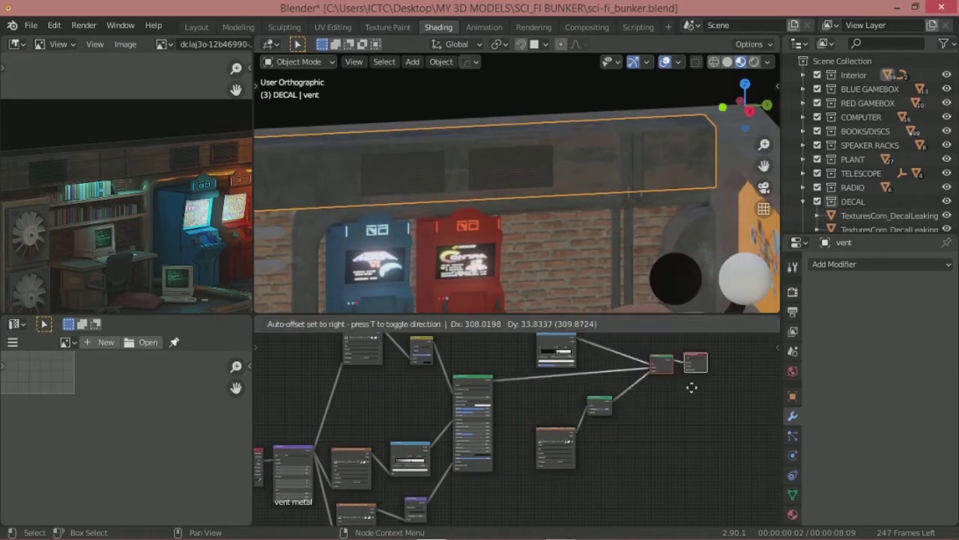
pyautogui.scroll(1, 621, 382)
pyautogui.scroll(2, 551, 408)
# Step: Add a Mapping node and link it into the image texture's Vector input
pyautogui.hotkey('shift', 'a')
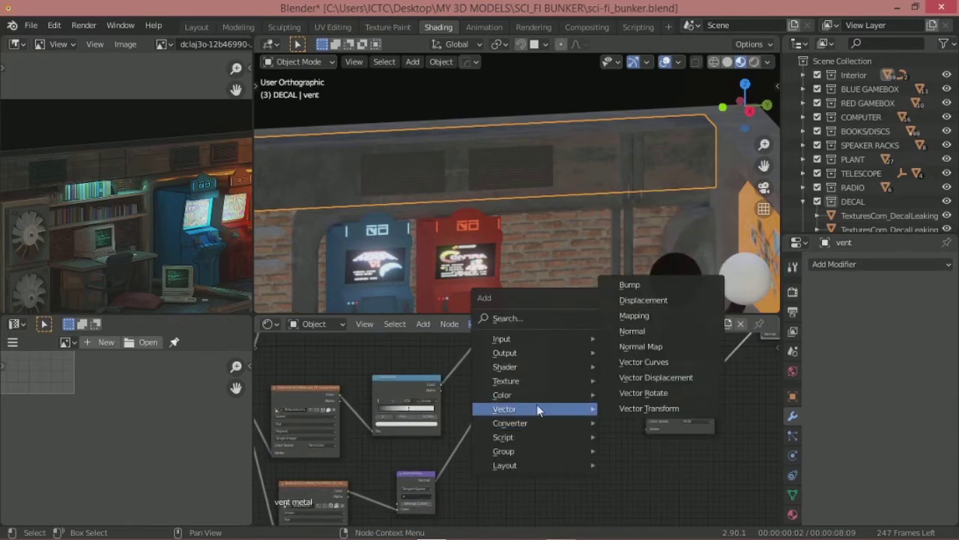
pyautogui.click(646, 228)
pyautogui.press('Escape')
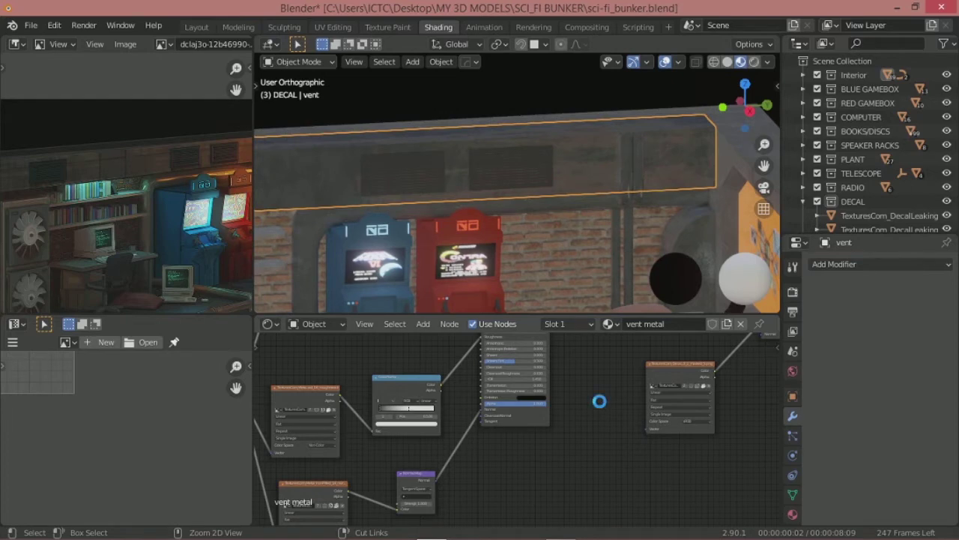
pyautogui.scroll(2, 599, 401)
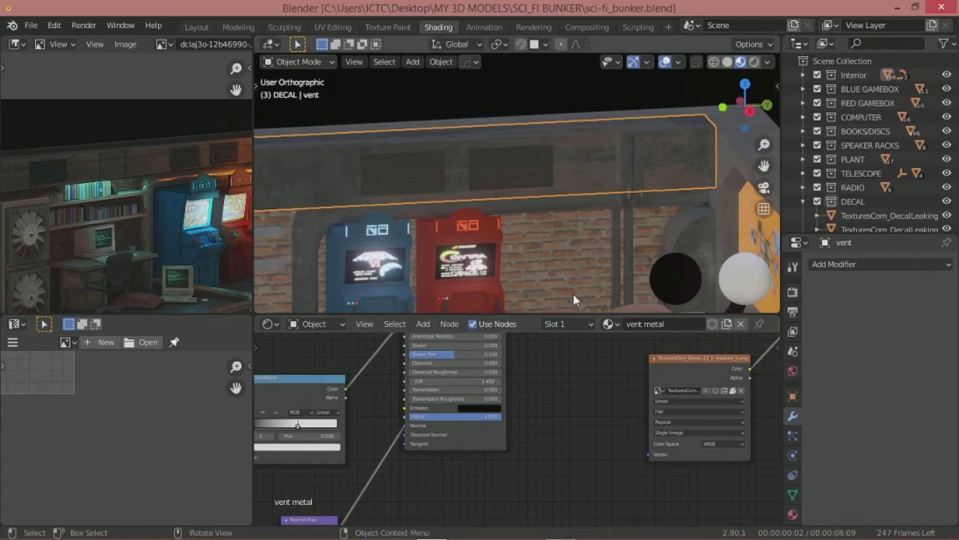
pyautogui.scroll(-3, 516, 405)
pyautogui.hotkey('shift', 'a')
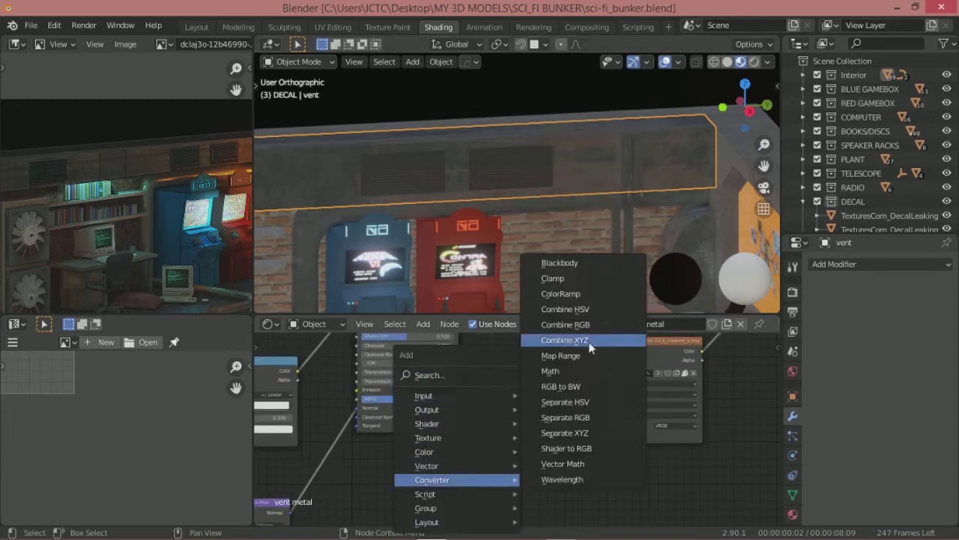
pyautogui.click(573, 368)
pyautogui.click(502, 348)
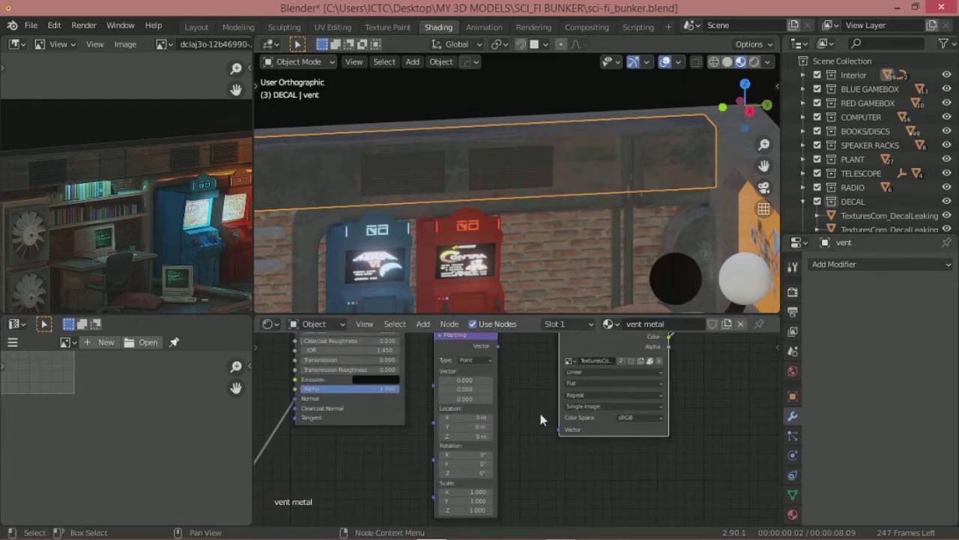
pyautogui.moveTo(497, 346); pyautogui.dragTo(558, 430)
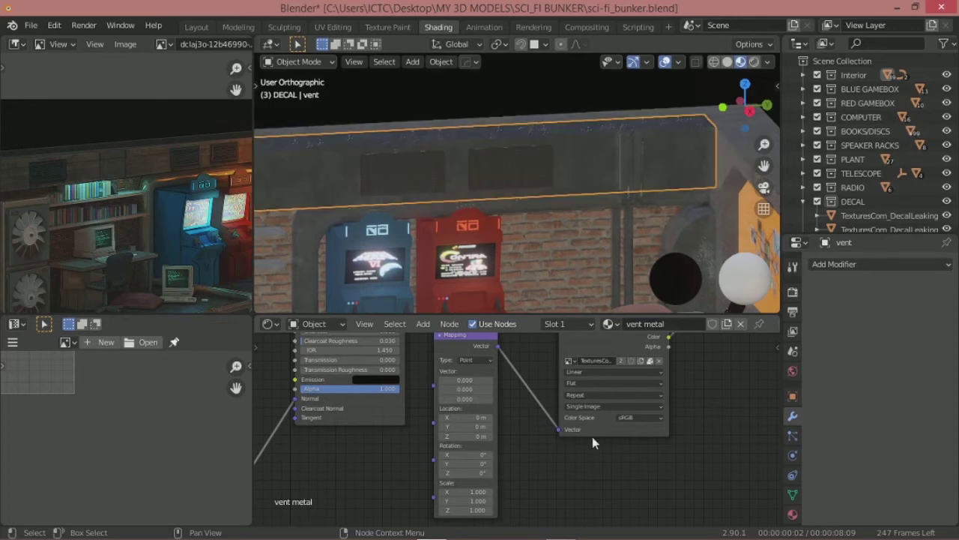
pyautogui.scroll(2, 592, 437)
pyautogui.scroll(-3, 603, 398)
pyautogui.hotkey('shift', 'a')
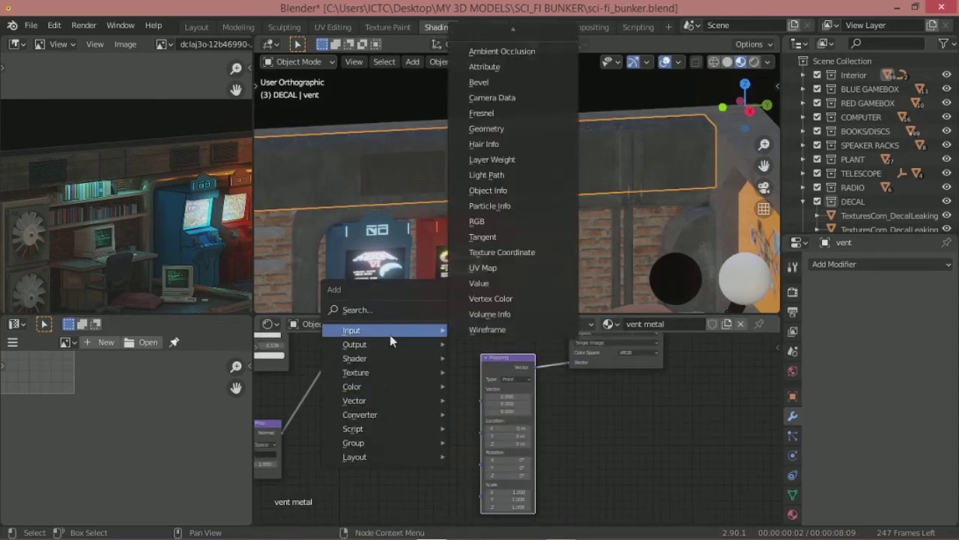
# Step: Add a Texture Coordinate node and link it into the Mapping node
pyautogui.click(457, 287)
pyautogui.click(437, 419)
pyautogui.hotkey('shift', 'a')
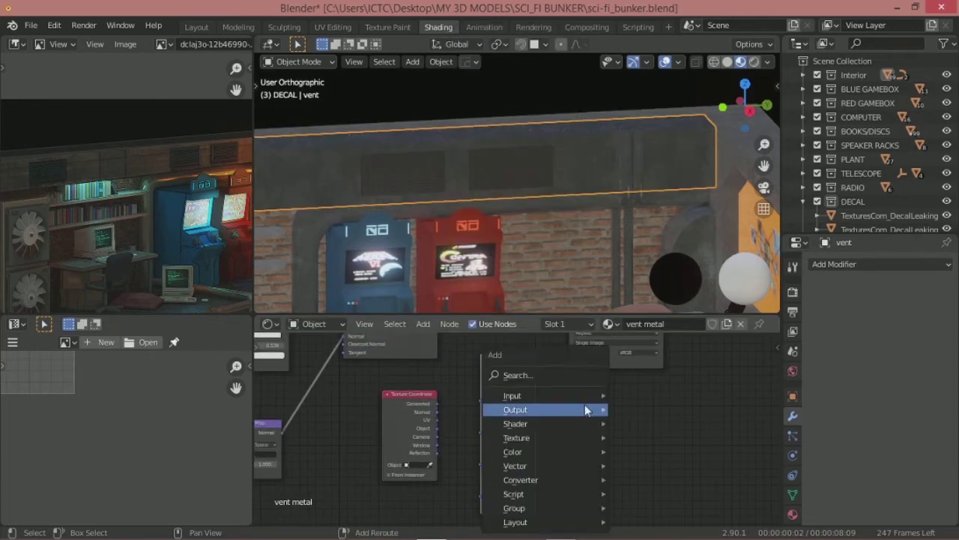
pyautogui.click(675, 465)
pyautogui.click(709, 410)
pyautogui.scroll(1, 709, 410)
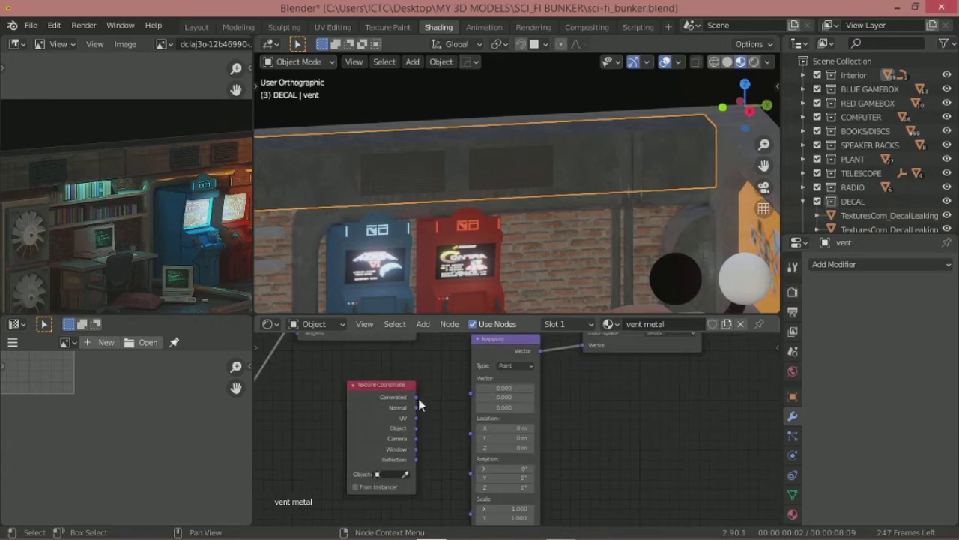
pyautogui.moveTo(419, 405); pyautogui.dragTo(469, 393)
pyautogui.moveTo(555, 238); pyautogui.dragTo(574, 231, button='middle')
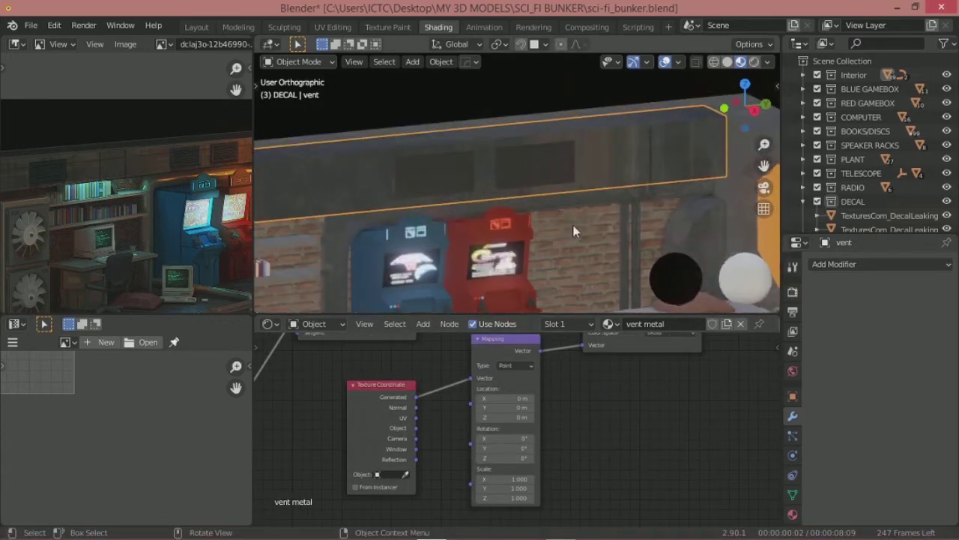
pyautogui.scroll(2, 387, 421)
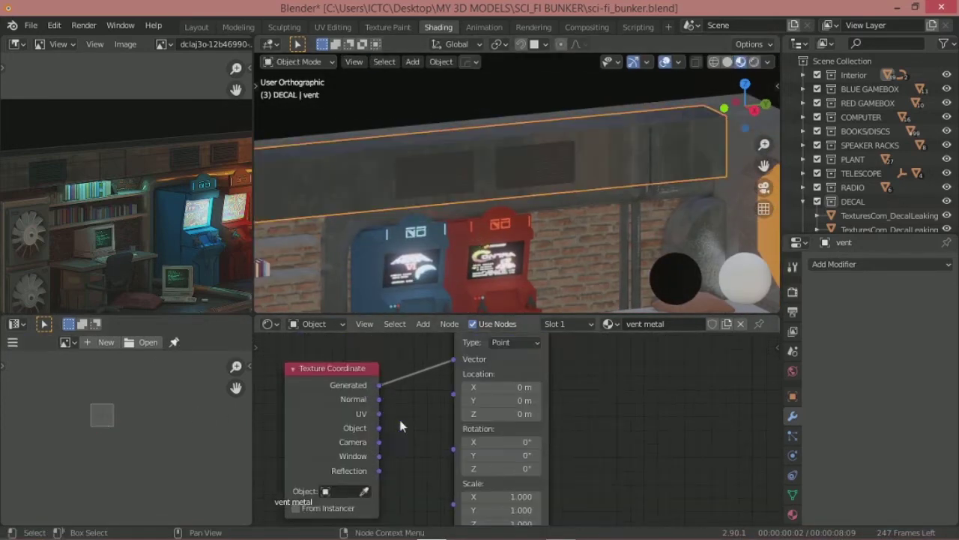
# Step: Feed UV coordinates into Mapping and set its Y rotation to 90°
pyautogui.moveTo(379, 427); pyautogui.dragTo(461, 361)
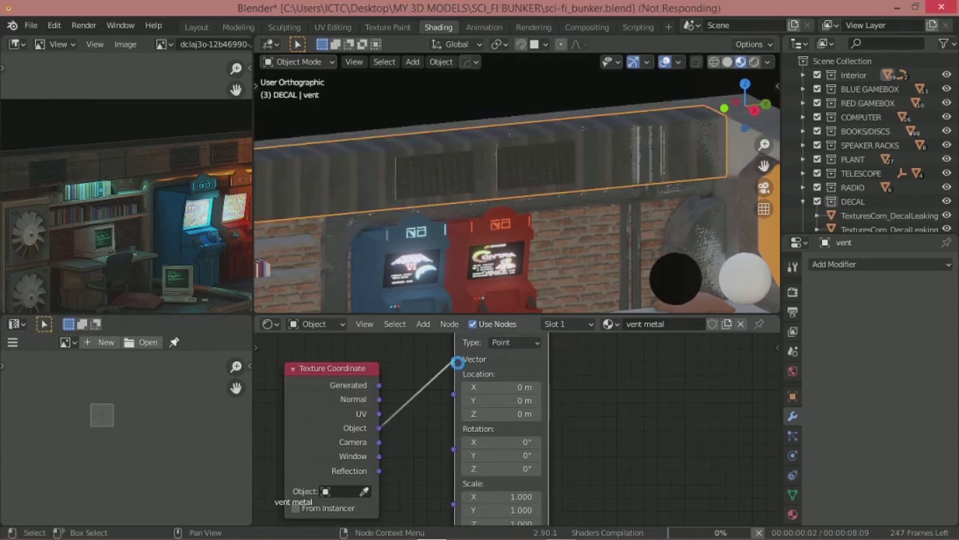
pyautogui.moveTo(454, 369); pyautogui.dragTo(453, 368)
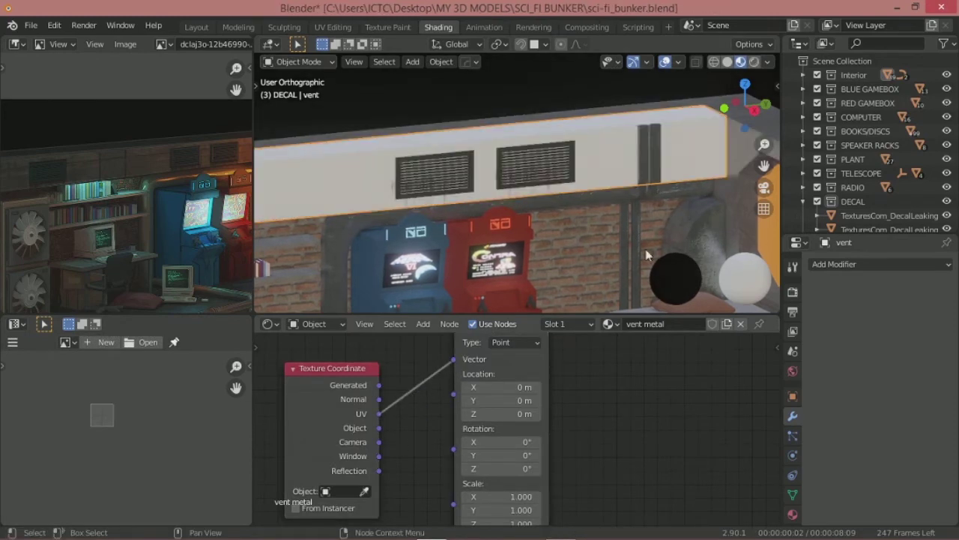
pyautogui.scroll(2, 535, 401)
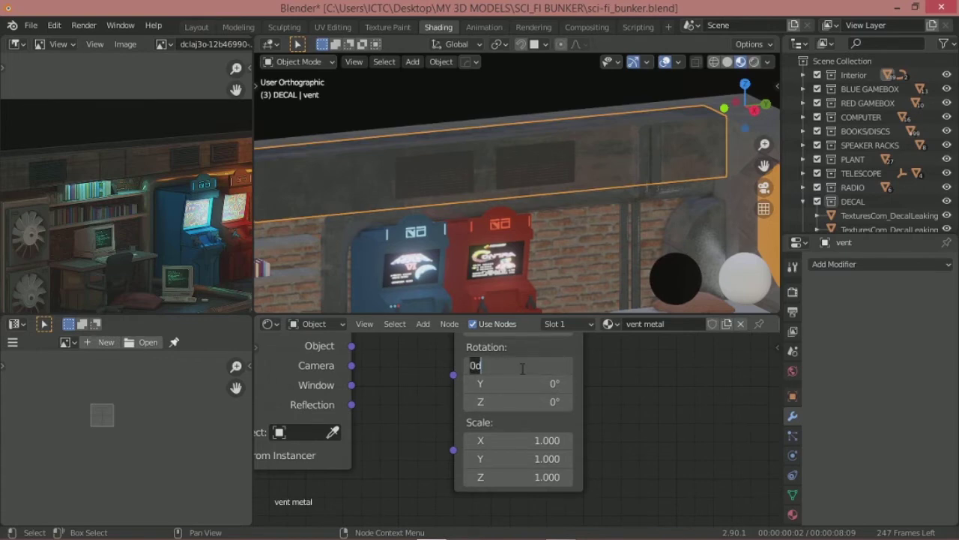
pyautogui.write('d')
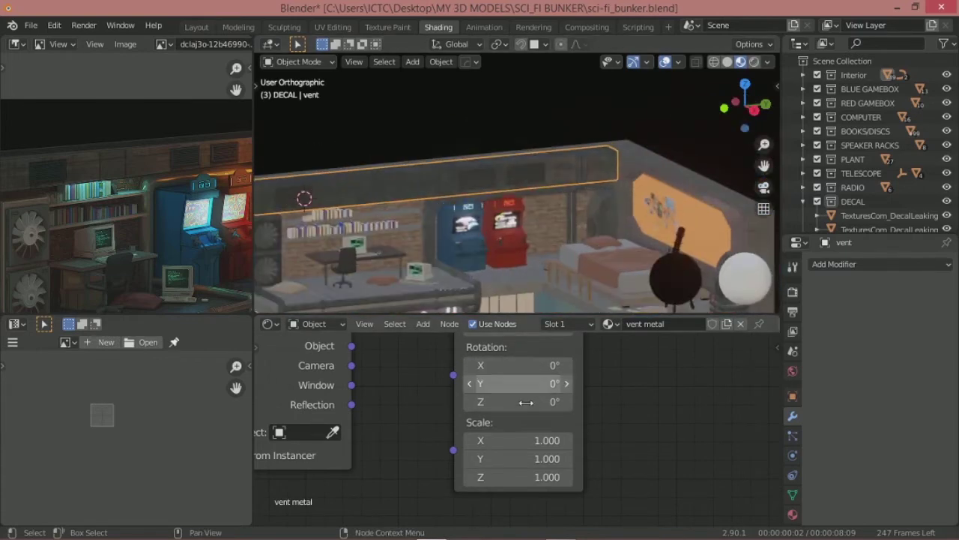
pyautogui.click(525, 400)
pyautogui.write('90')
pyautogui.press('Escape')
pyautogui.doubleClick(519, 381)
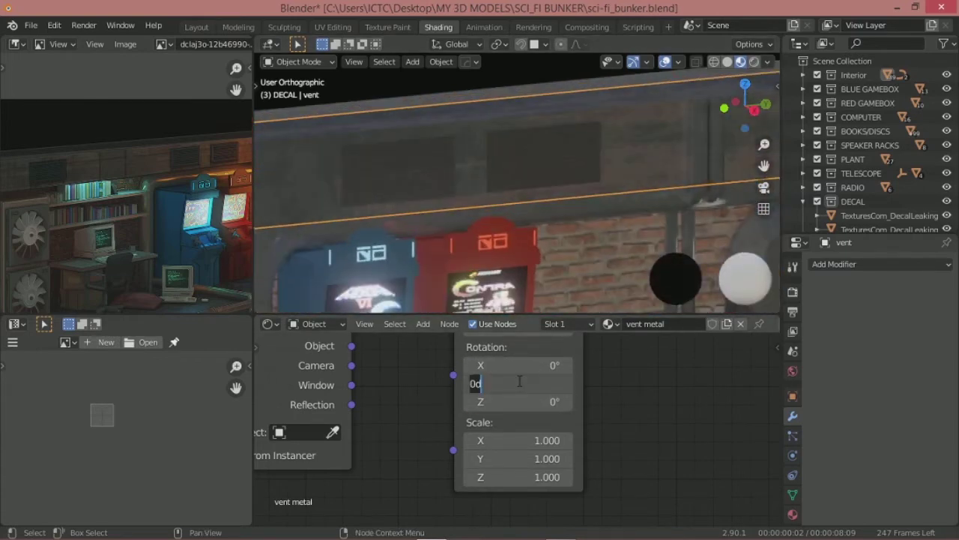
pyautogui.moveTo(616, 113); pyautogui.dragTo(445, 194, button='middle')
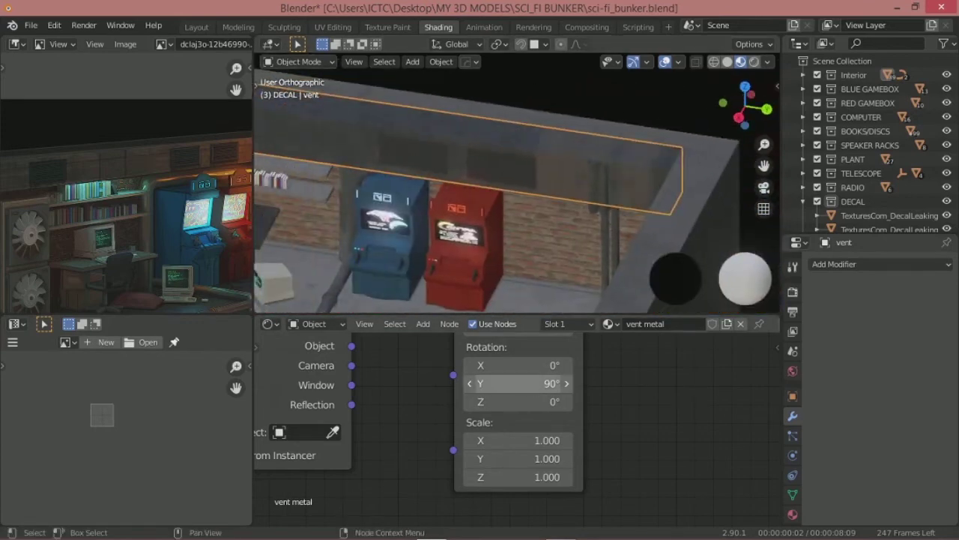
pyautogui.scroll(-1, 495, 341)
pyautogui.scroll(-1, 454, 371)
pyautogui.scroll(-3, 617, 424)
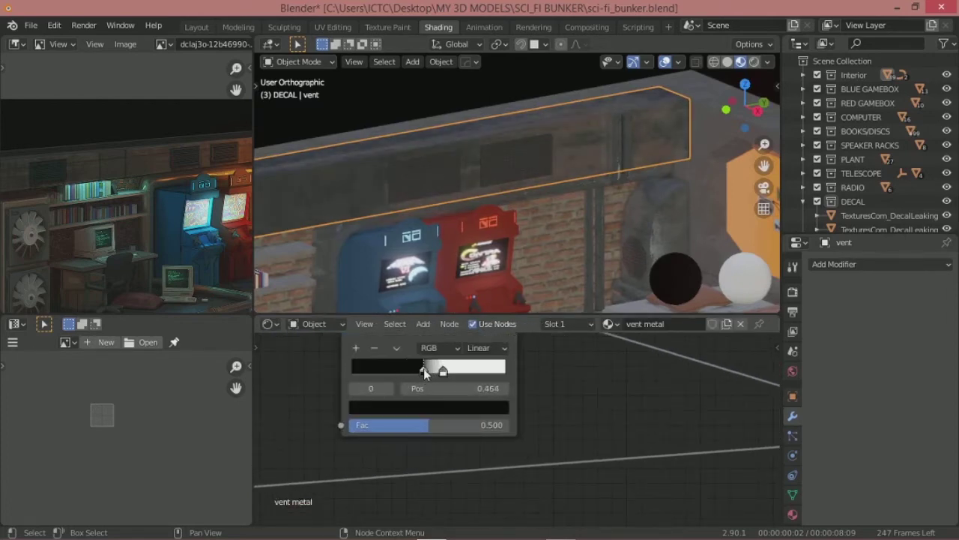
# Step: Set the ColorRamp stop to nearly white, then undo the ColorRamp setup
pyautogui.moveTo(423, 368); pyautogui.dragTo(429, 368)
pyautogui.click(448, 411)
pyautogui.click(403, 274)
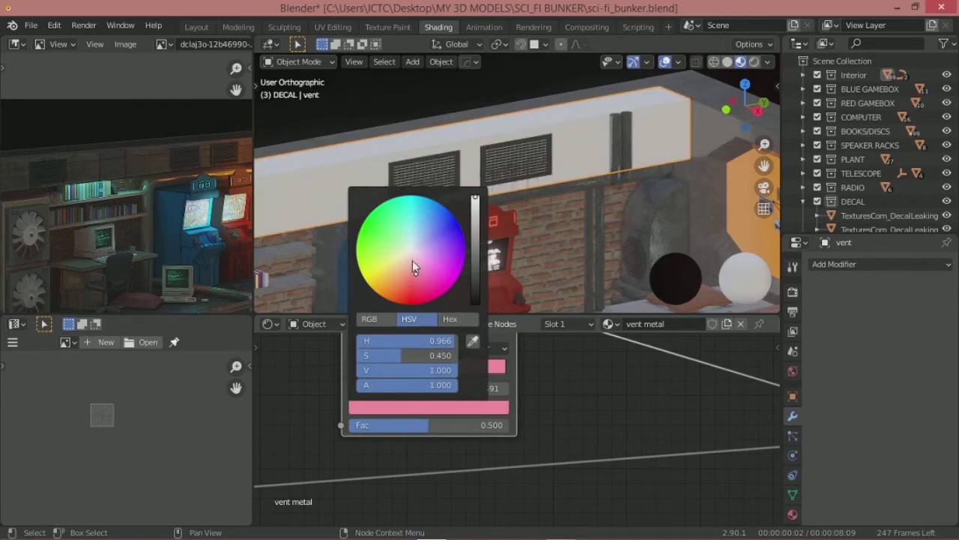
pyautogui.click(458, 407)
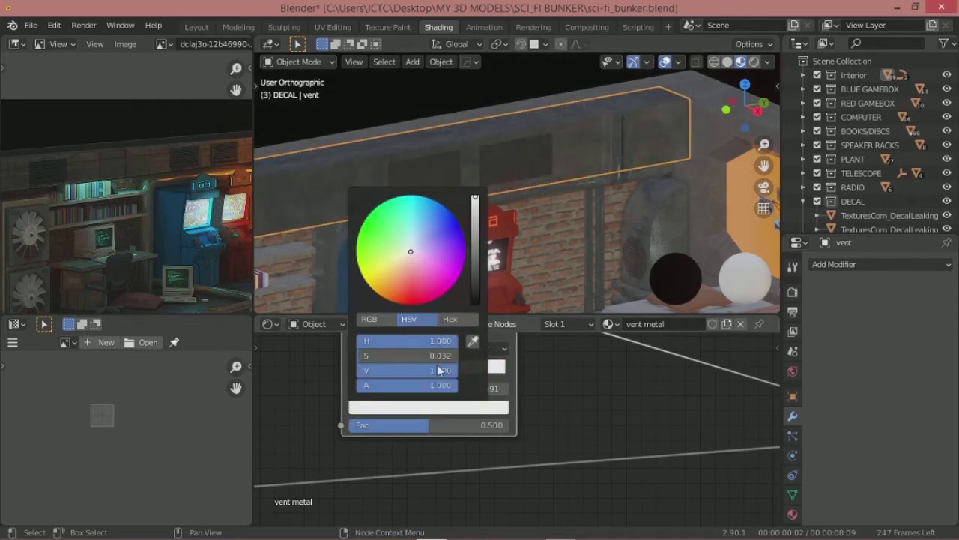
pyautogui.moveTo(449, 341); pyautogui.dragTo(420, 341)
pyautogui.hotkey('ctrl', 'z')
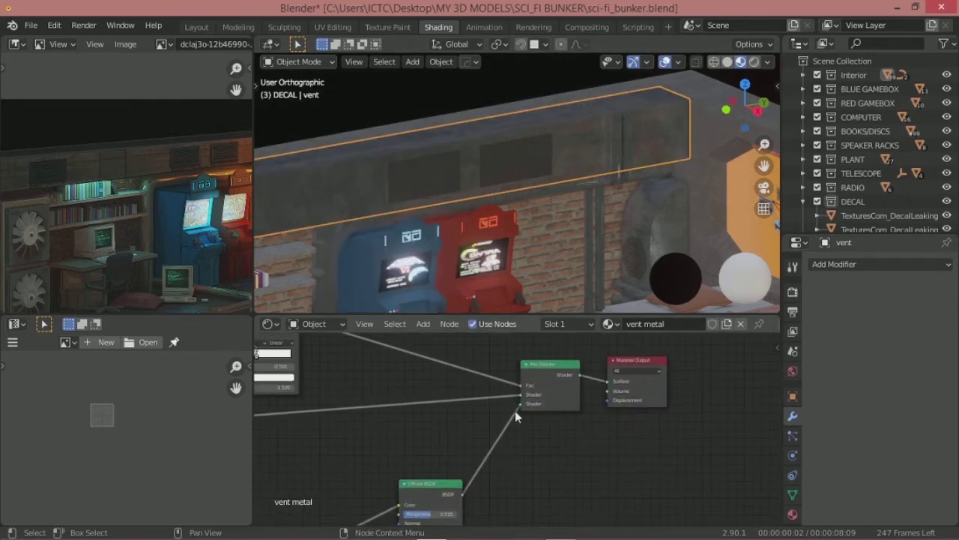
pyautogui.hotkey('shift', 'a')
pyautogui.press('Escape')
pyautogui.scroll(3, 581, 454)
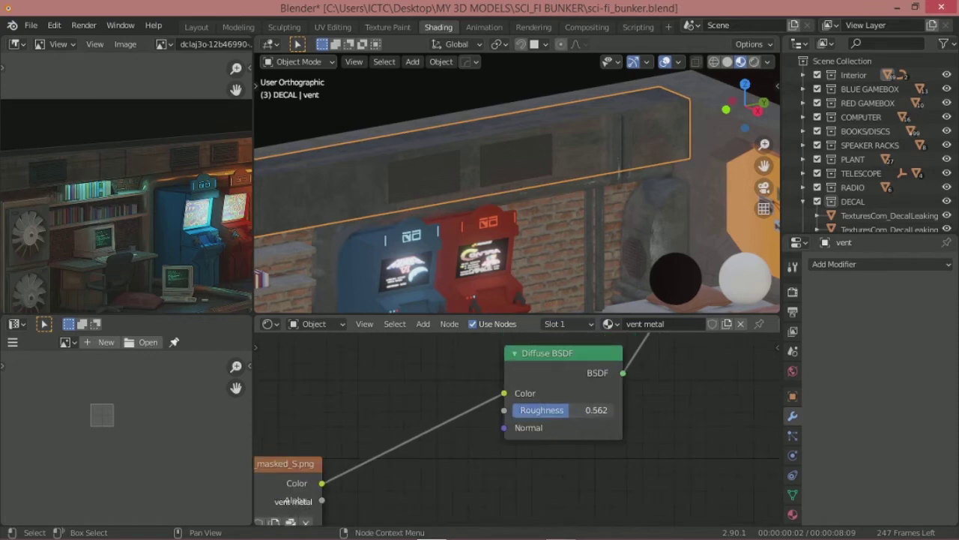
pyautogui.scroll(2, 502, 433)
# Step: Add an RGB Curves node, bend its curve and switch to the red channel
pyautogui.hotkey('shift', 'a')
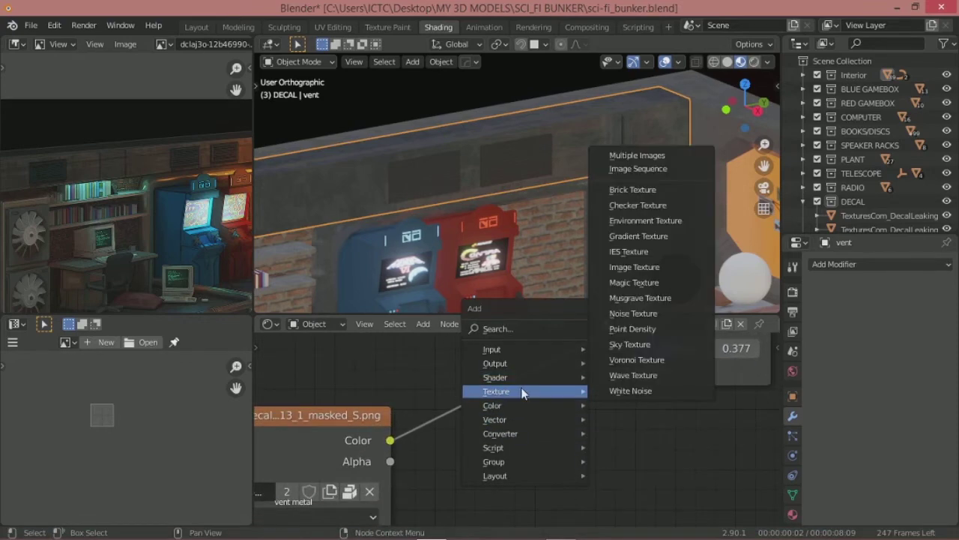
pyautogui.moveTo(493, 405)
pyautogui.click(629, 487)
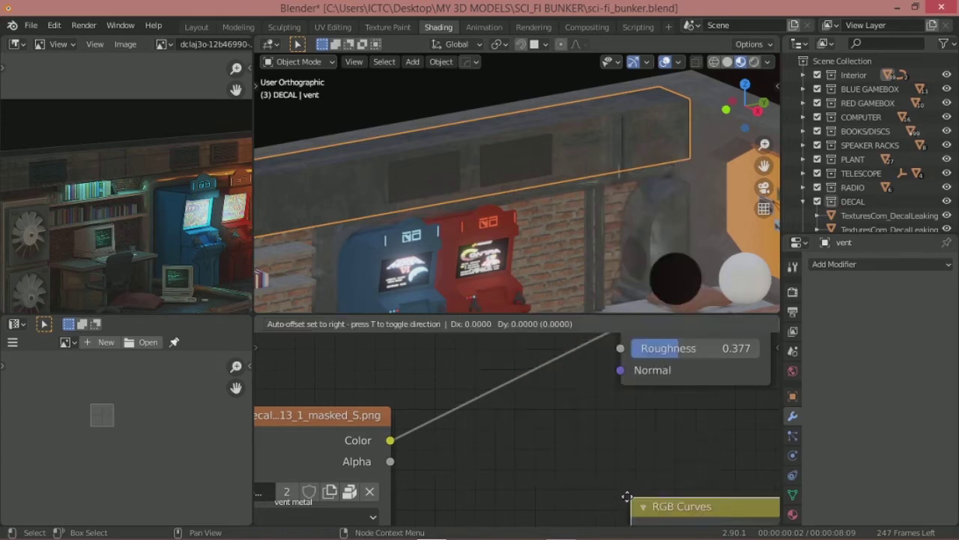
pyautogui.click(720, 478)
pyautogui.scroll(3, 592, 390)
pyautogui.scroll(2, 464, 382)
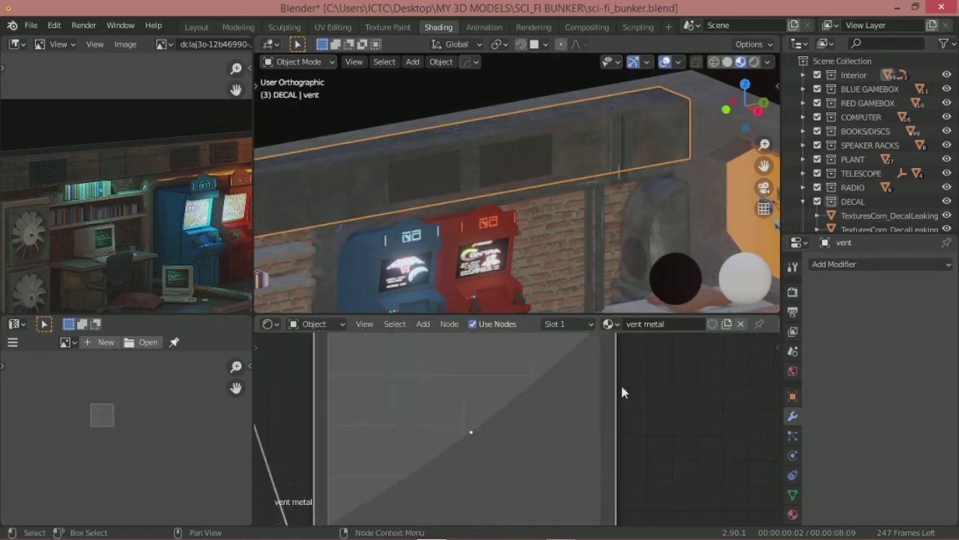
pyautogui.scroll(2, 412, 383)
pyautogui.moveTo(413, 383)
pyautogui.mouseDown()
pyautogui.moveTo(490, 443)
pyautogui.moveTo(458, 455)
pyautogui.mouseUp()
pyautogui.scroll(-3, 444, 428)
pyautogui.scroll(-2, 465, 418)
pyautogui.click(418, 406)
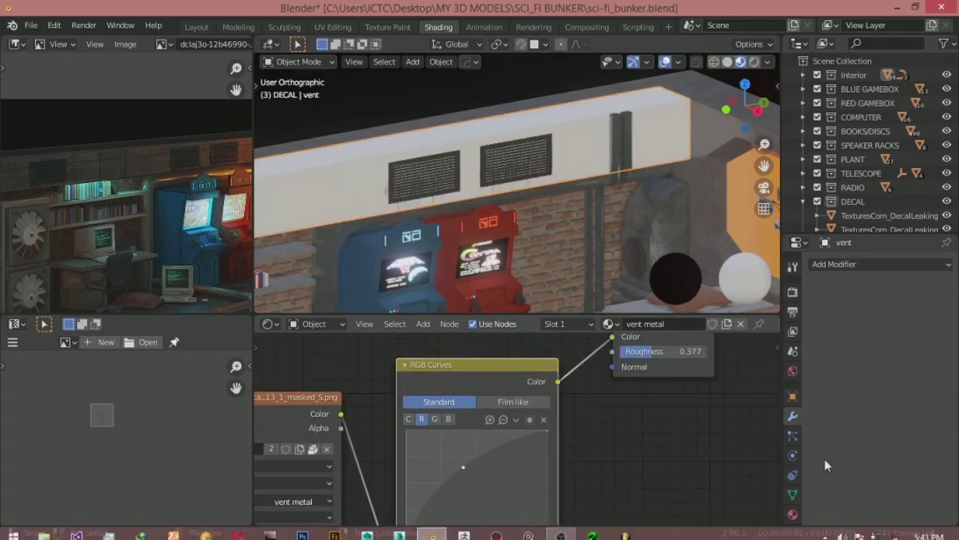
pyautogui.scroll(1, 519, 424)
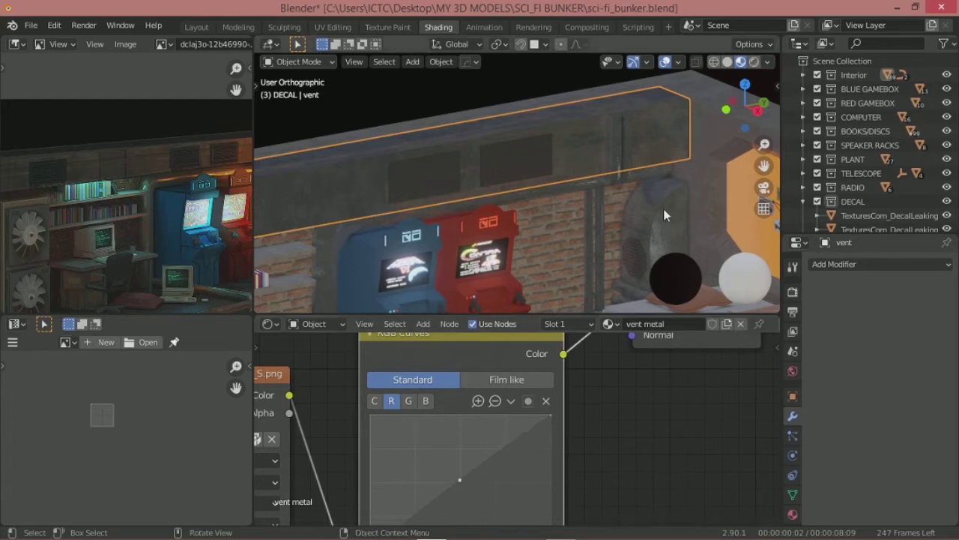
# Step: Select the rusty decal on the wall vent
pyautogui.moveTo(663, 208); pyautogui.dragTo(407, 240, button='middle')
pyautogui.scroll(-3, 483, 249)
pyautogui.scroll(3, 556, 217)
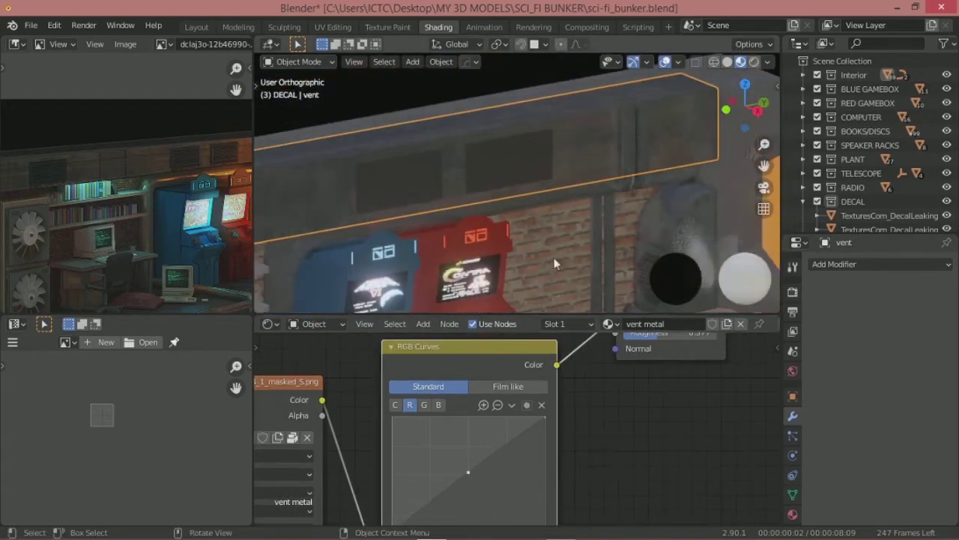
pyautogui.scroll(2, 554, 258)
pyautogui.scroll(-2, 443, 484)
pyautogui.scroll(-1, 547, 441)
pyautogui.scroll(-1, 547, 441)
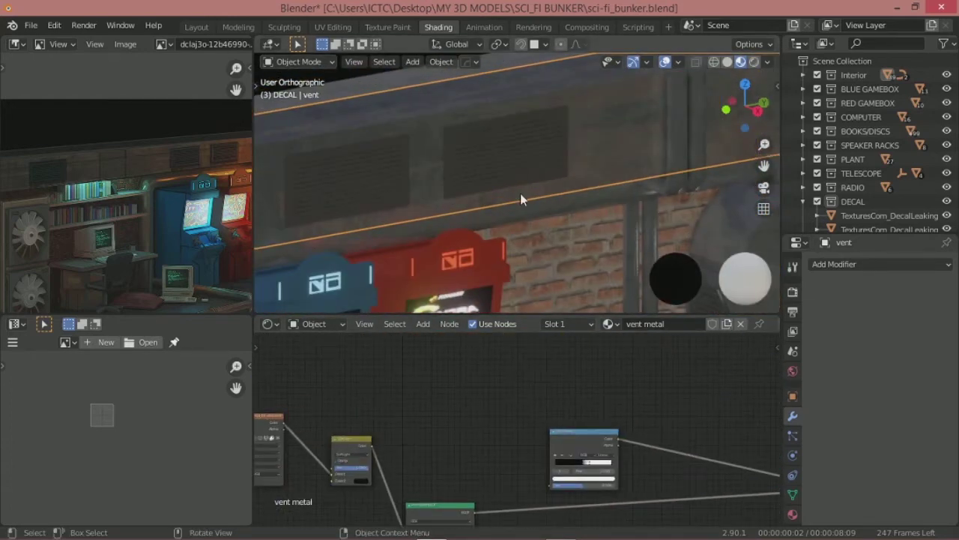
pyautogui.click(520, 193)
pyautogui.scroll(3, 517, 450)
pyautogui.scroll(2, 509, 475)
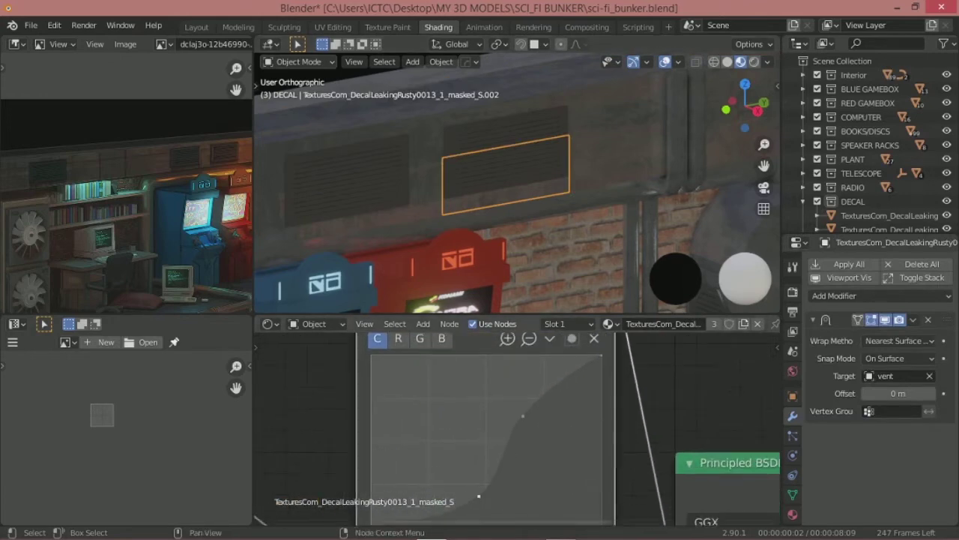
# Step: Add a control point to the decal's red curve
pyautogui.hotkey('ctrl', 'z')
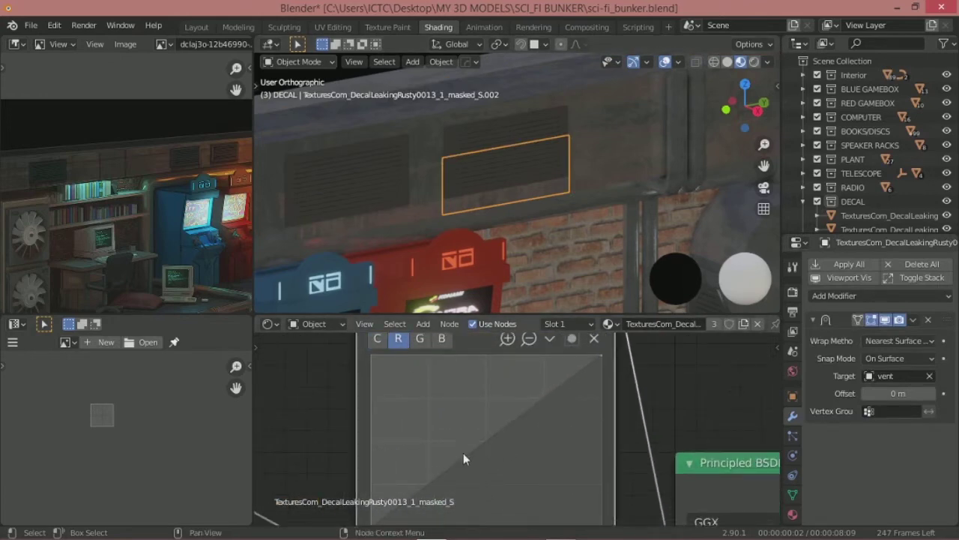
pyautogui.click(471, 445)
pyautogui.scroll(-3, 495, 225)
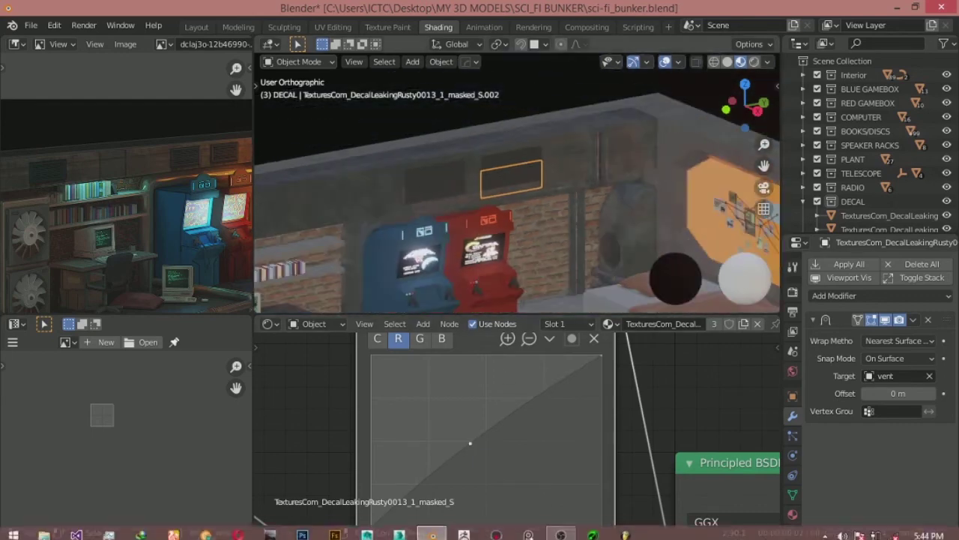
pyautogui.scroll(4, 499, 211)
# Step: Move the left vent decal and scale it along Y
pyautogui.moveTo(507, 225)
pyautogui.mouseDown(button='middle')
pyautogui.moveTo(500, 211)
pyautogui.moveTo(382, 210)
pyautogui.mouseUp(button='middle')
pyautogui.click(382, 210)
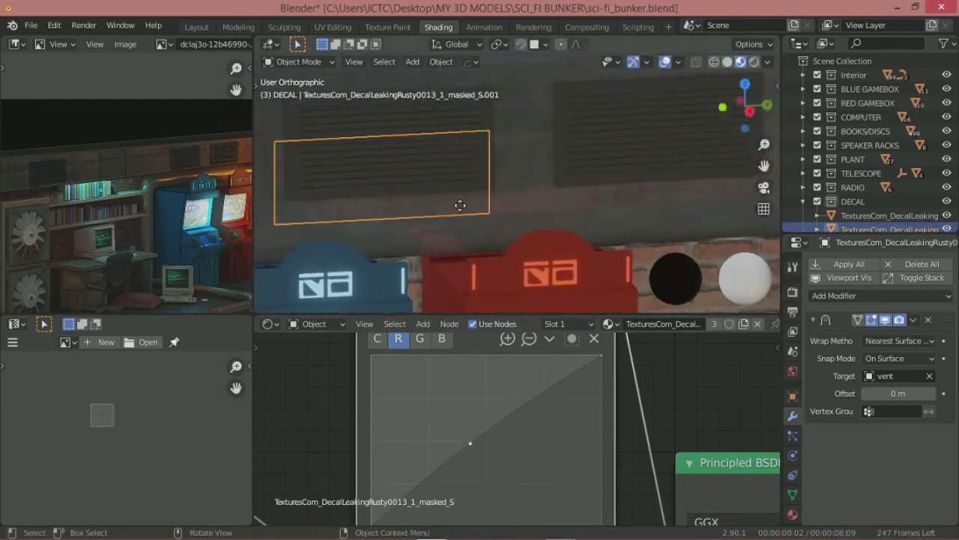
pyautogui.press('g')
pyautogui.click(573, 196)
pyautogui.press('s')
pyautogui.press('y')
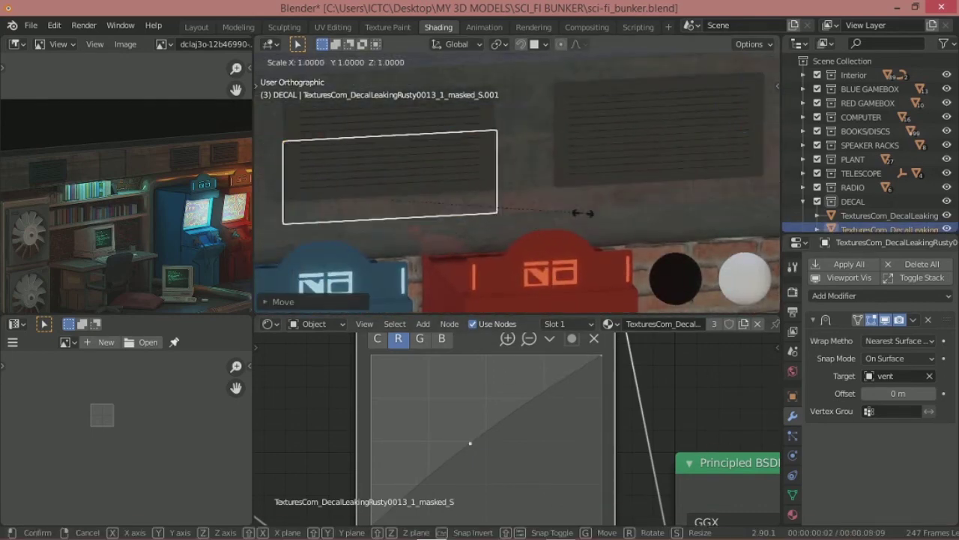
pyautogui.click(541, 215)
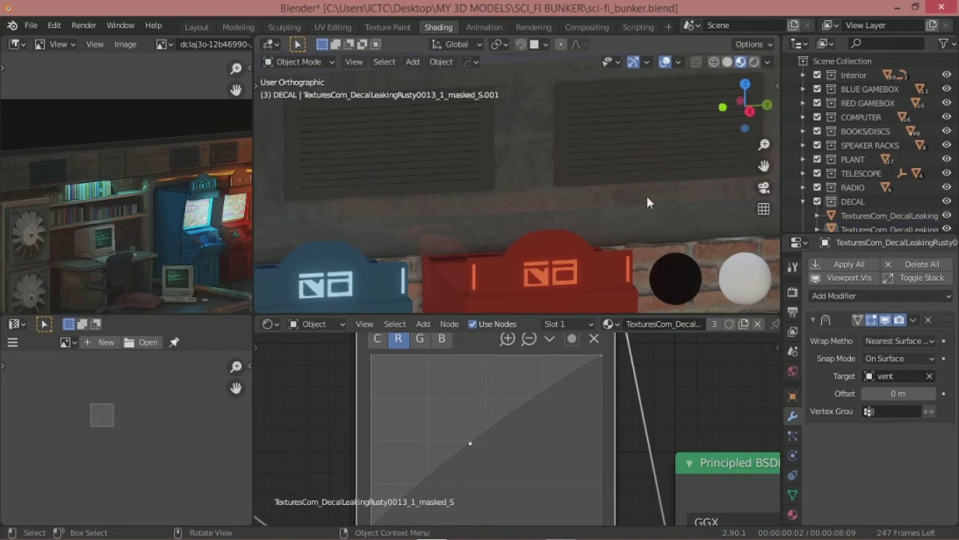
# Step: Select the blue game machine to bring up its materials
pyautogui.click(524, 219)
pyautogui.scroll(-5, 494, 211)
pyautogui.scroll(-3, 163, 216)
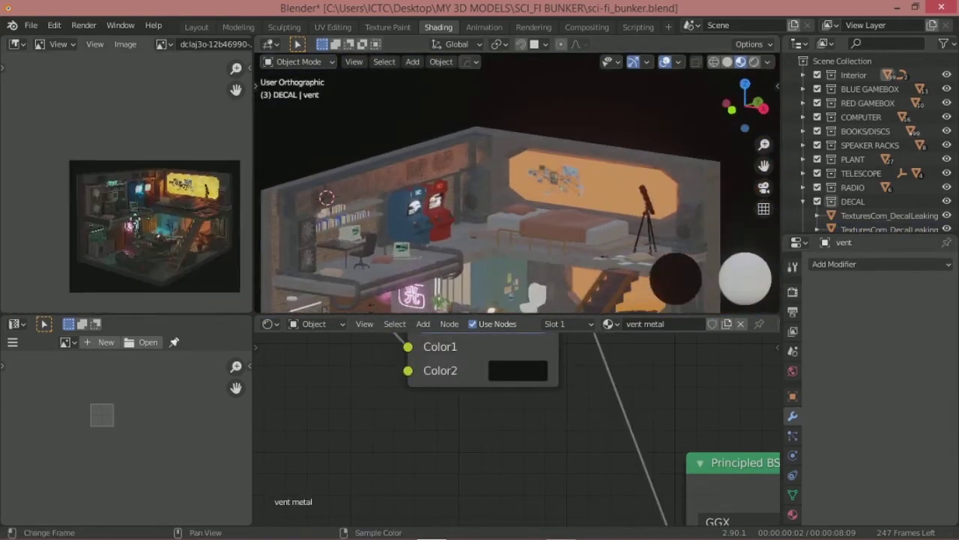
pyautogui.scroll(4, 163, 216)
pyautogui.scroll(1, 162, 216)
pyautogui.scroll(2, 579, 231)
pyautogui.scroll(3, 459, 249)
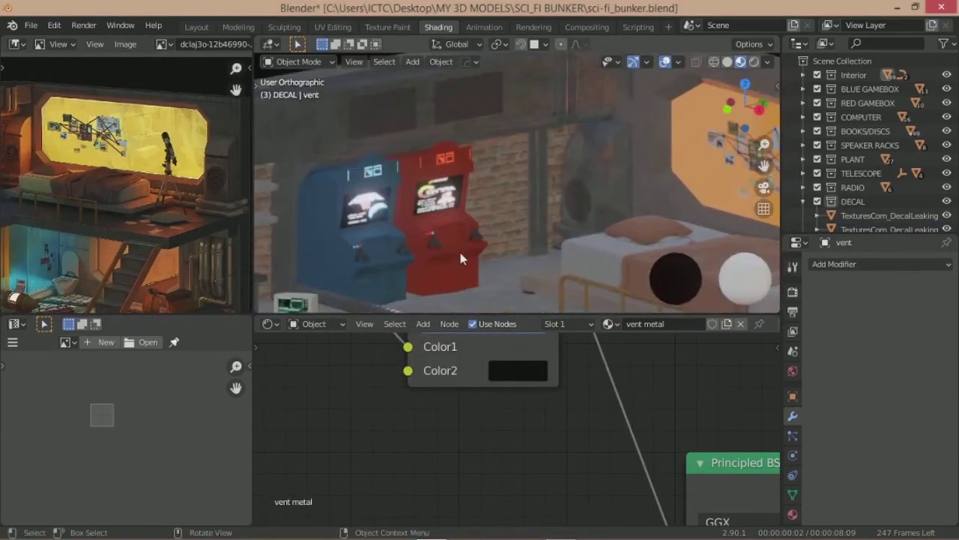
pyautogui.scroll(2, 401, 220)
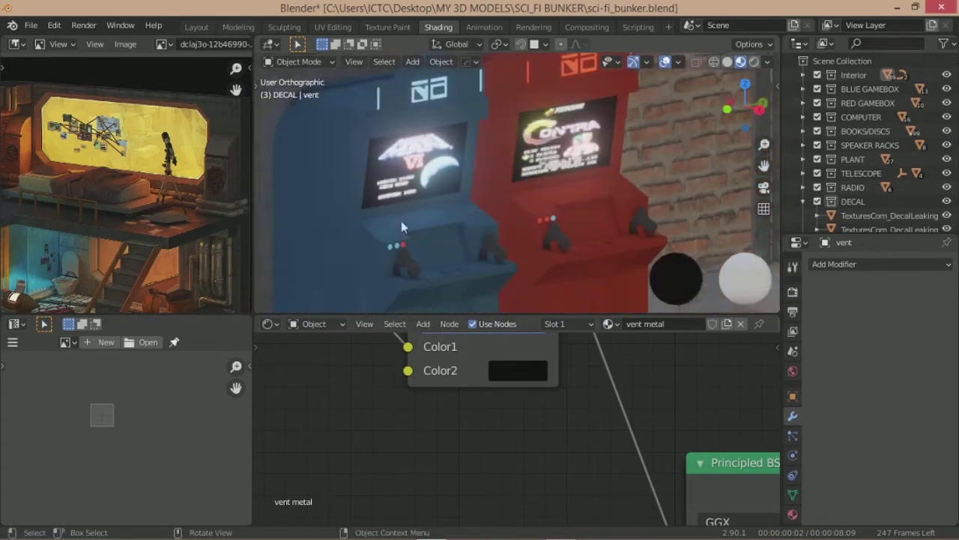
pyautogui.click(327, 249)
pyautogui.press('Home')
# Step: Add an Image Texture node with tiles1.png to the blue game screen material
pyautogui.hotkey('shift', 'a')
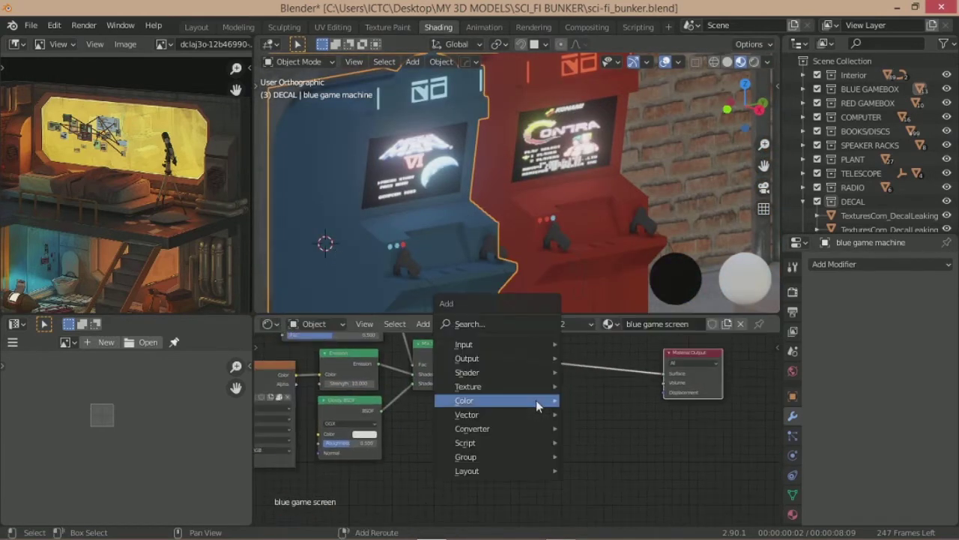
pyautogui.click(592, 400)
pyautogui.click(469, 389)
pyautogui.hotkey('shift', 'a')
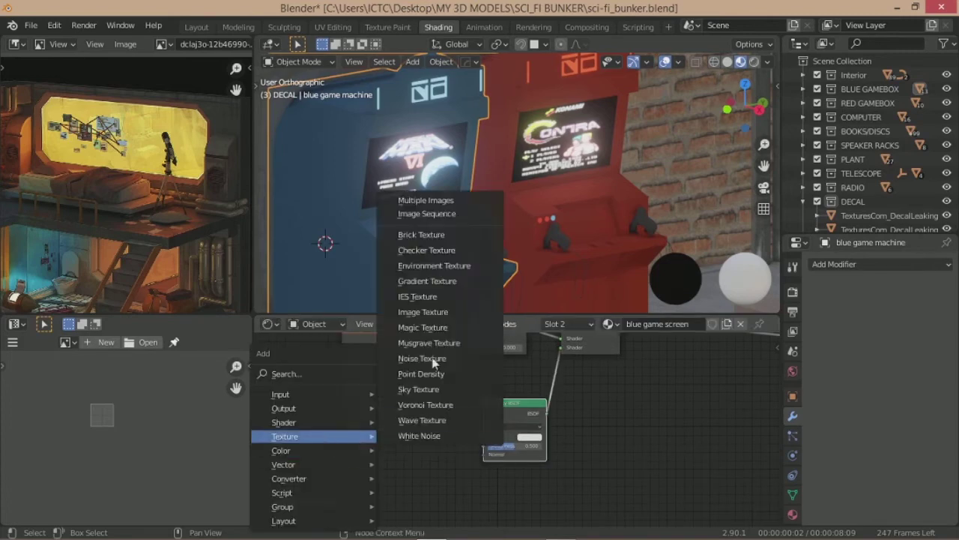
pyautogui.click(423, 312)
pyautogui.click(465, 442)
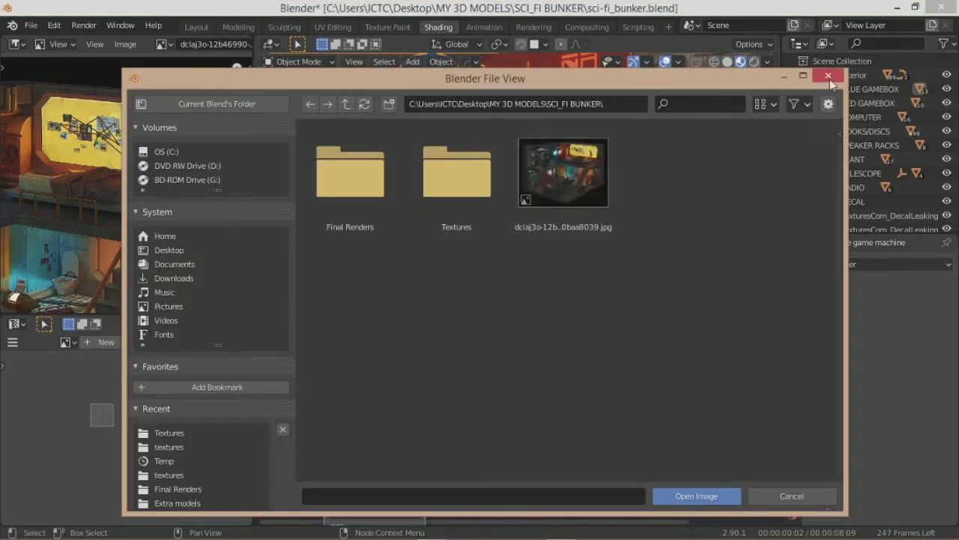
pyautogui.doubleClick(561, 178)
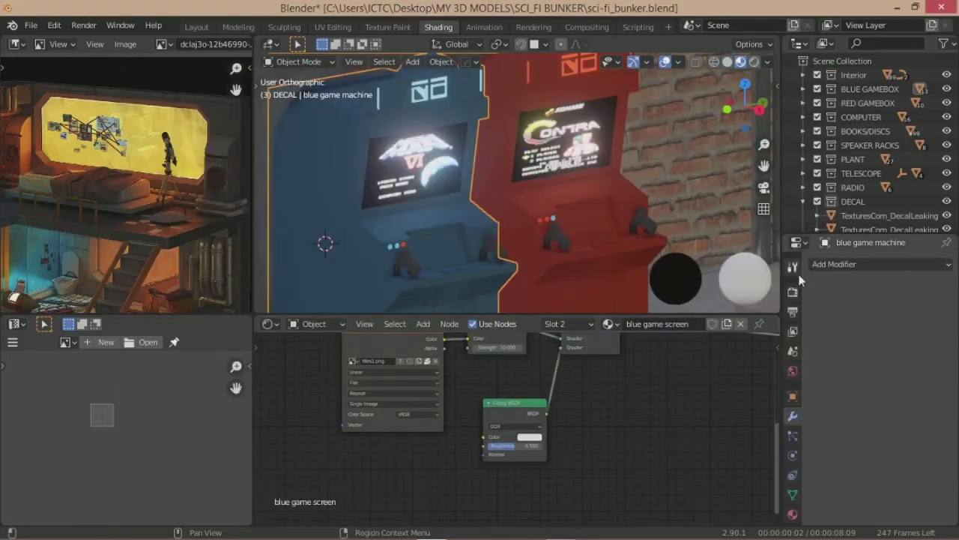
# Step: Add an Image Texture node to the blue game machine's main material
pyautogui.click(861, 266)
pyautogui.scroll(-5, 869, 412)
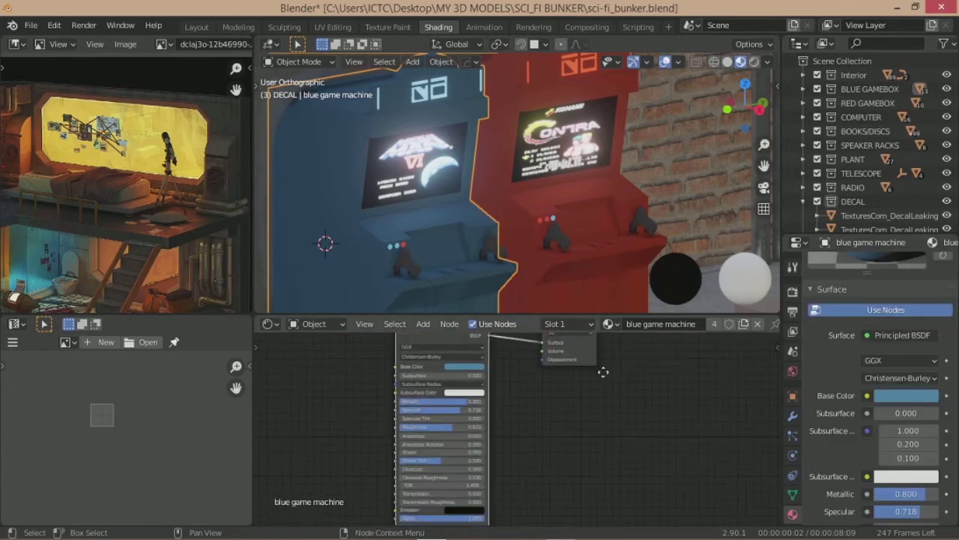
pyautogui.hotkey('shift', 'a')
pyautogui.click(599, 419)
pyautogui.click(484, 408)
pyautogui.click(495, 435)
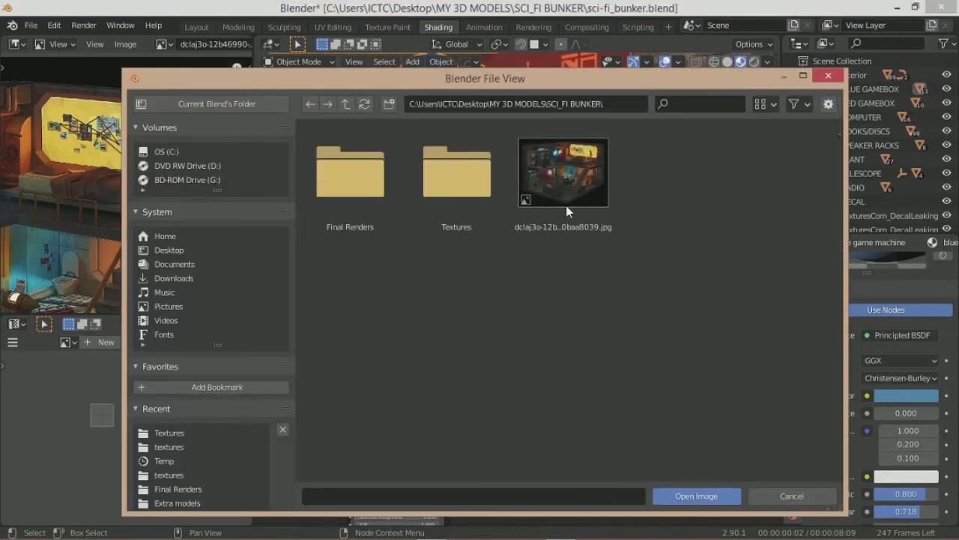
# Step: Load the DecalLeakingRusty masked PNG from the Textures folder into it
pyautogui.click(565, 205)
pyautogui.click(454, 188)
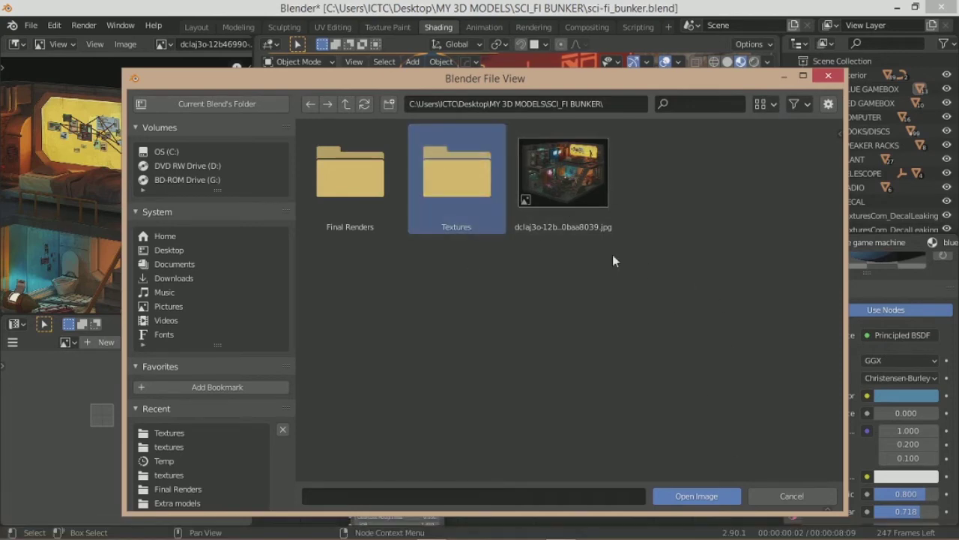
pyautogui.click(612, 254)
pyautogui.click(460, 184)
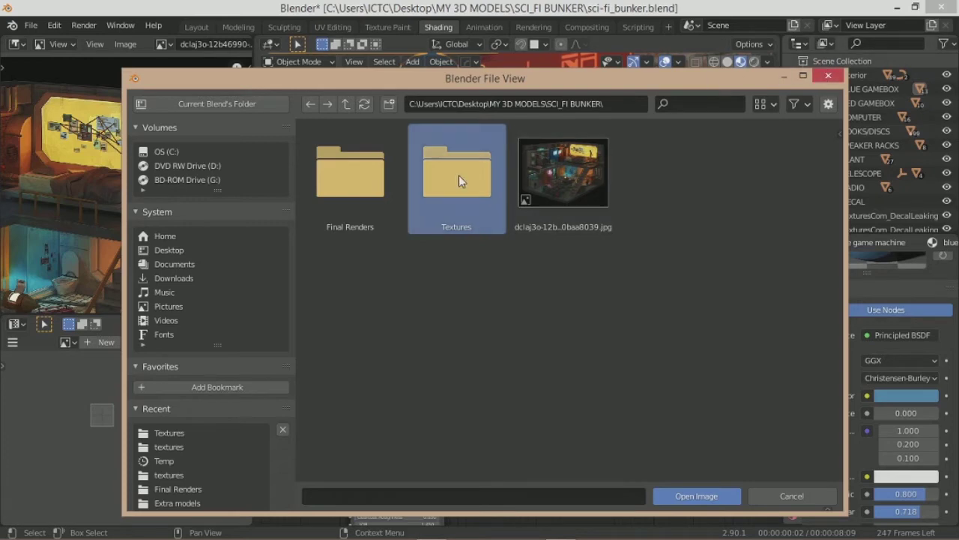
pyautogui.doubleClick(457, 180)
pyautogui.scroll(-2, 562, 232)
pyautogui.scroll(-3, 525, 285)
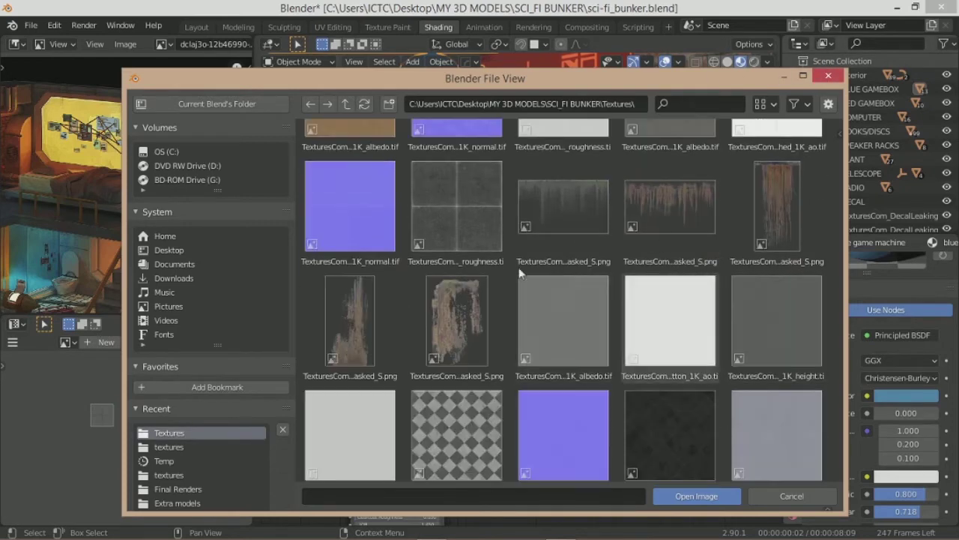
pyautogui.click(443, 317)
pyautogui.click(699, 496)
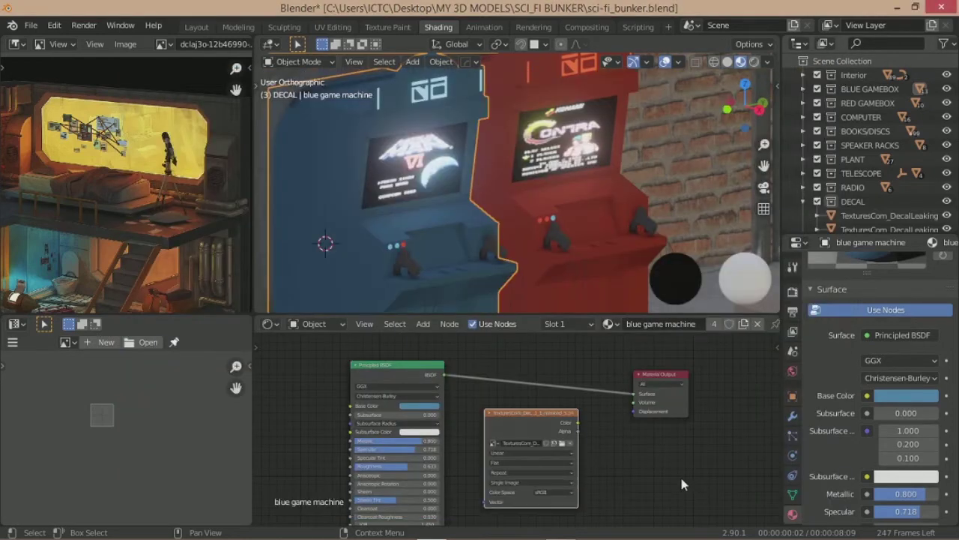
# Step: Frame the blue game machine's shader nodes and save the bunker scene file
pyautogui.scroll(-2, 603, 431)
pyautogui.scroll(-1, 526, 425)
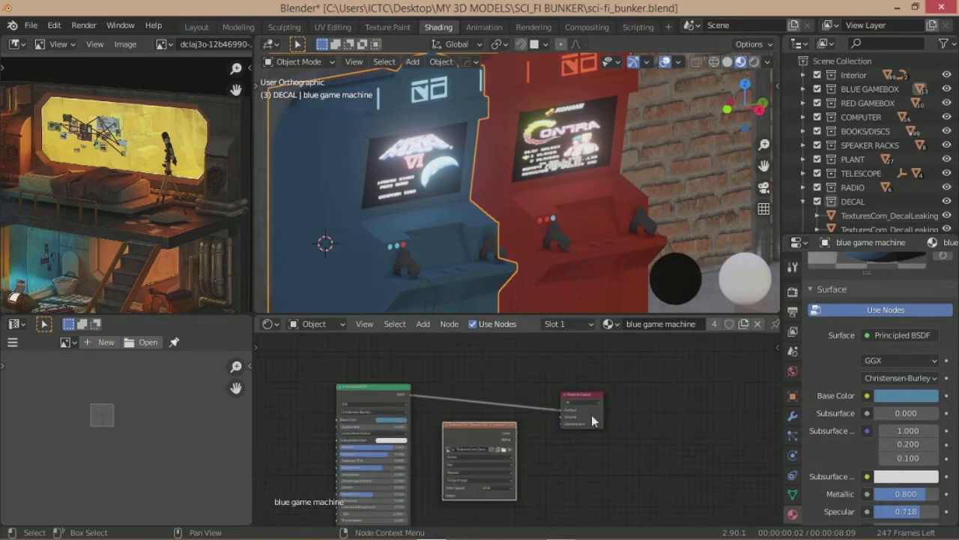
pyautogui.moveTo(592, 415); pyautogui.dragTo(607, 421, button='middle')
pyautogui.scroll(2, 603, 418)
pyautogui.hotkey('shift', 'a')
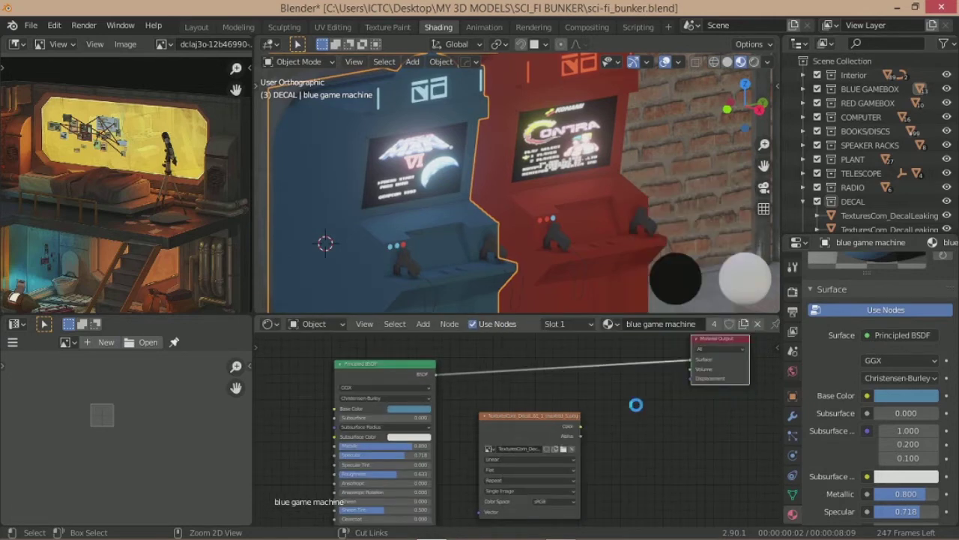
pyautogui.hotkey('ctrl', 's')
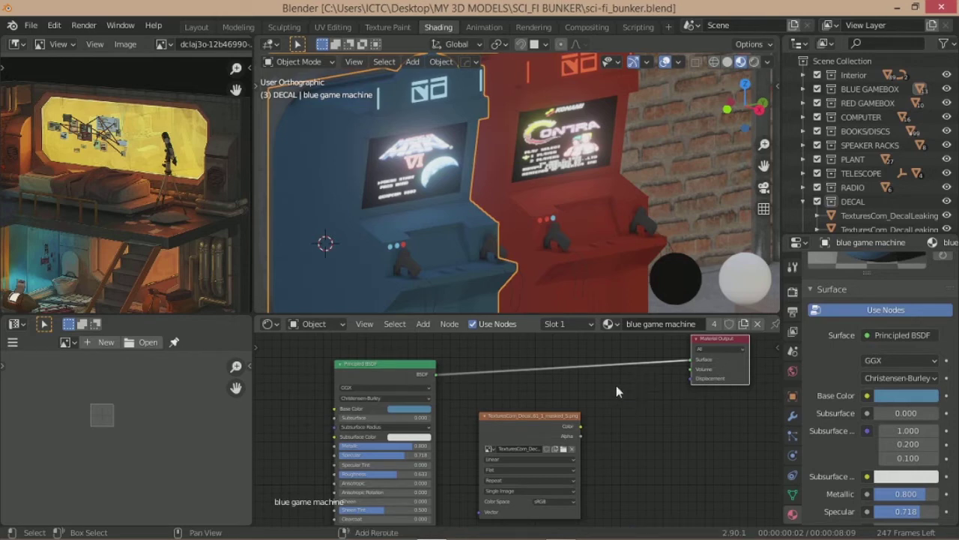
# Step: Insert a Mix Shader node before the Material Output and select both nodes
pyautogui.hotkey('shift', 'a')
pyautogui.click(683, 232)
pyautogui.click(621, 415)
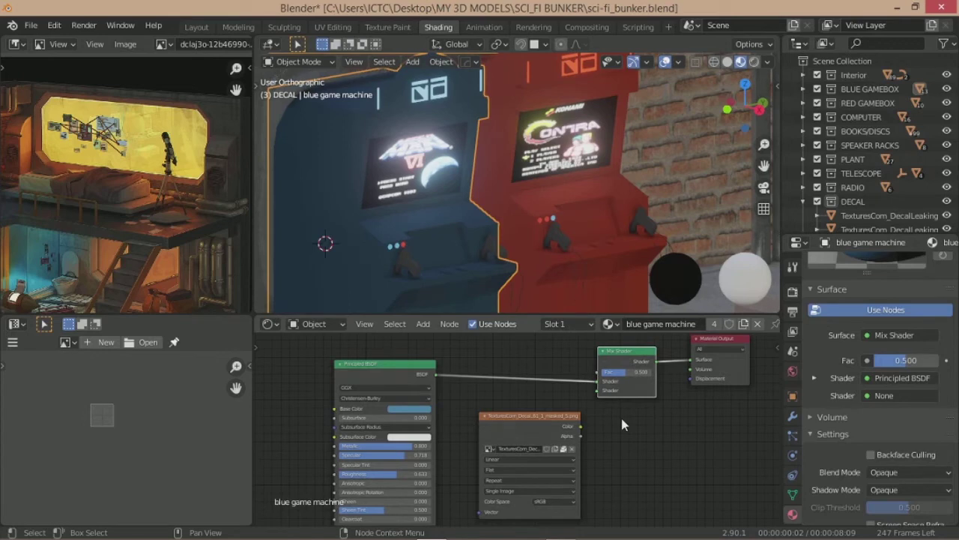
pyautogui.scroll(-3, 622, 425)
pyautogui.press('c')
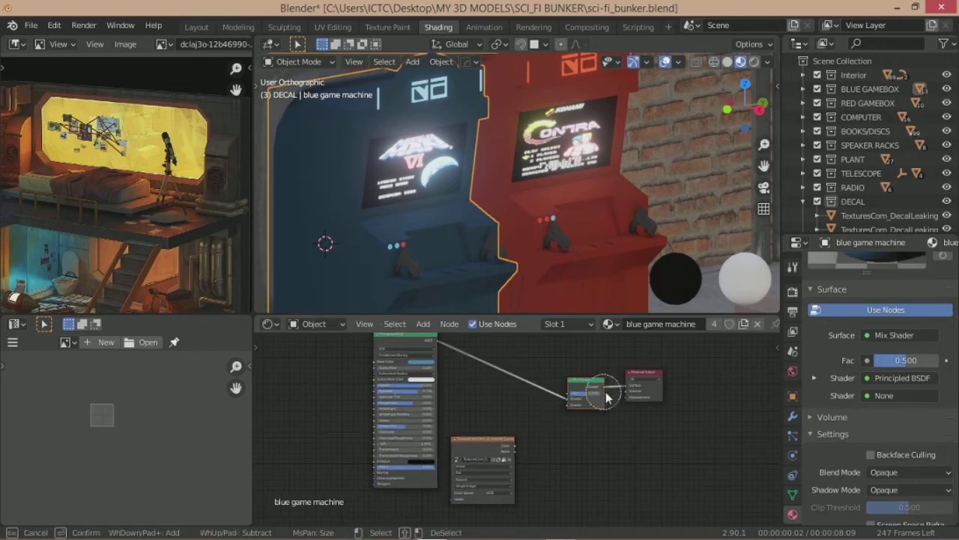
pyautogui.rightClick(607, 397)
pyautogui.moveTo(607, 397); pyautogui.dragTo(670, 363)
# Step: Add a shader node fed by the texture colour and convert it to a Principled BSDF
pyautogui.hotkey('shift', 'a')
pyautogui.click(642, 188)
pyautogui.click(558, 393)
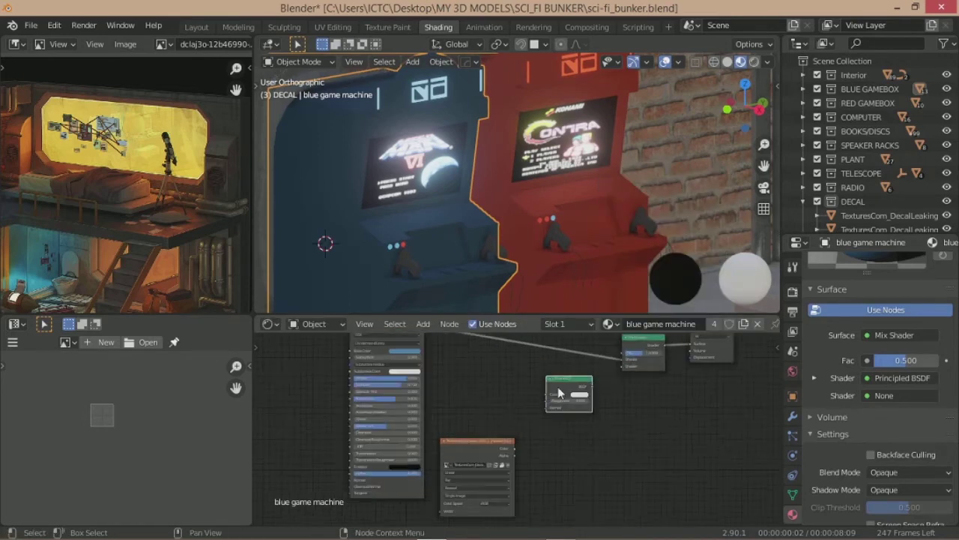
pyautogui.scroll(2, 559, 394)
pyautogui.moveTo(485, 405); pyautogui.dragTo(487, 390)
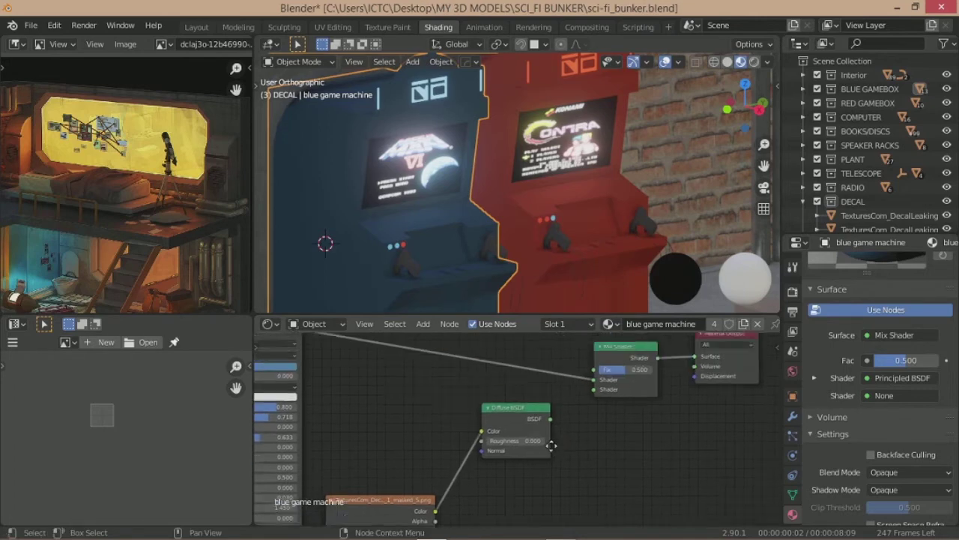
pyautogui.hotkey('shift', 's')
pyautogui.click(600, 289)
# Step: Delete the Mix Shader and extra shader so the Principled BSDF feeds Material Output
pyautogui.scroll(-2, 548, 412)
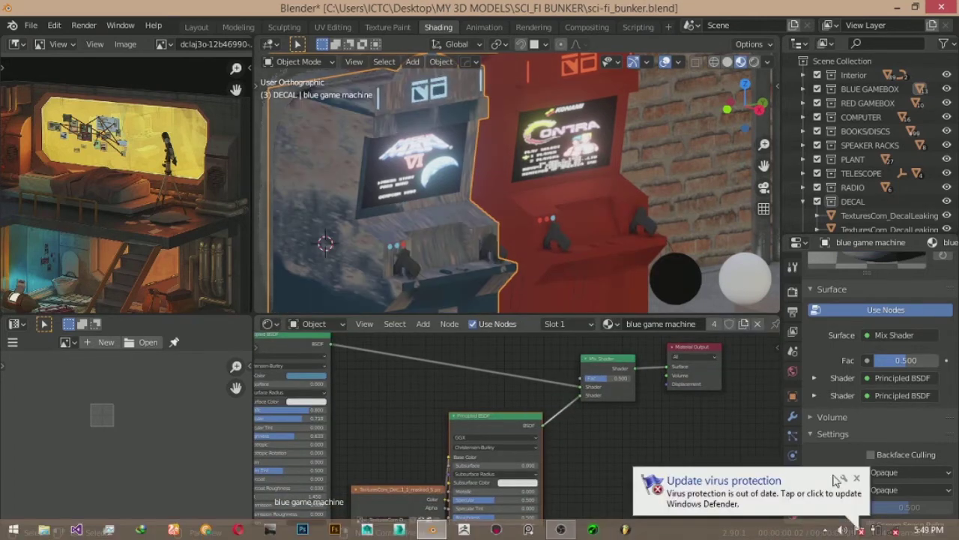
pyautogui.scroll(-1, 498, 360)
pyautogui.scroll(-3, 483, 295)
pyautogui.scroll(2, 519, 392)
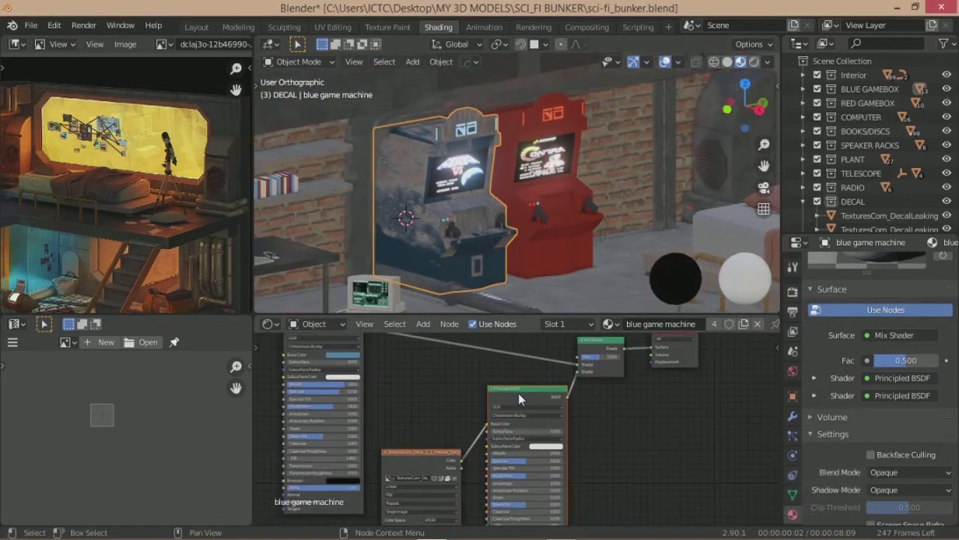
pyautogui.keyDown('ctrl'); pyautogui.moveTo(519, 392); pyautogui.dragTo(479, 417, button='right'); pyautogui.keyUp('ctrl')
pyautogui.press('x')
pyautogui.moveTo(593, 362); pyautogui.dragTo(531, 429, button='middle')
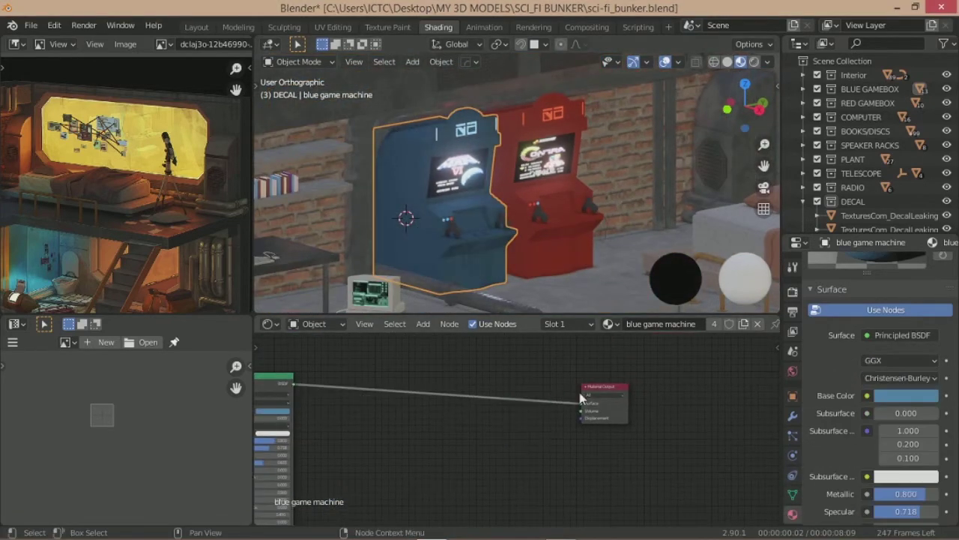
# Step: Add an Image Texture node and load a TexturesCom decal from the Textures folder
pyautogui.moveTo(580, 398); pyautogui.dragTo(360, 401, button='middle')
pyautogui.scroll(3, 427, 219)
pyautogui.hotkey('shift', 'a')
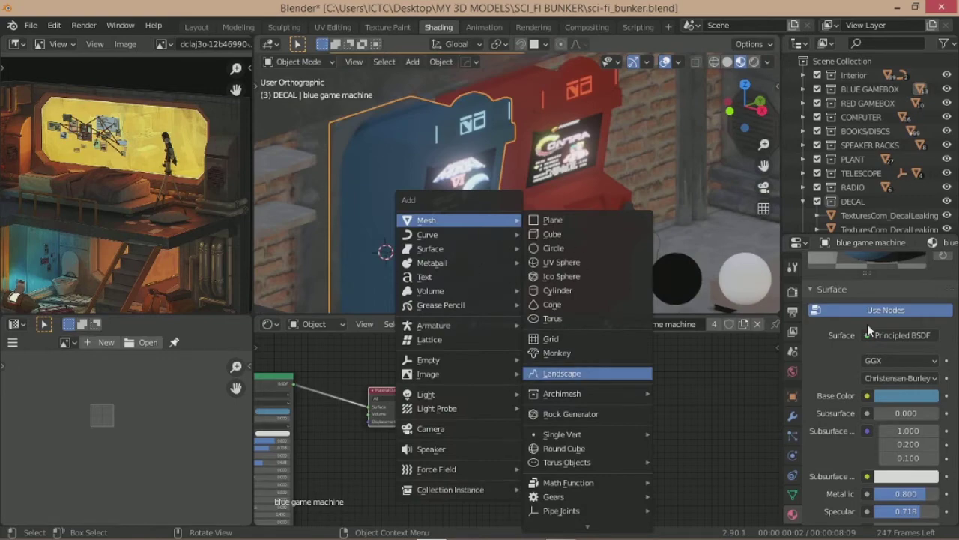
pyautogui.hotkey('shift', 'a')
pyautogui.click(419, 267)
pyautogui.click(360, 404)
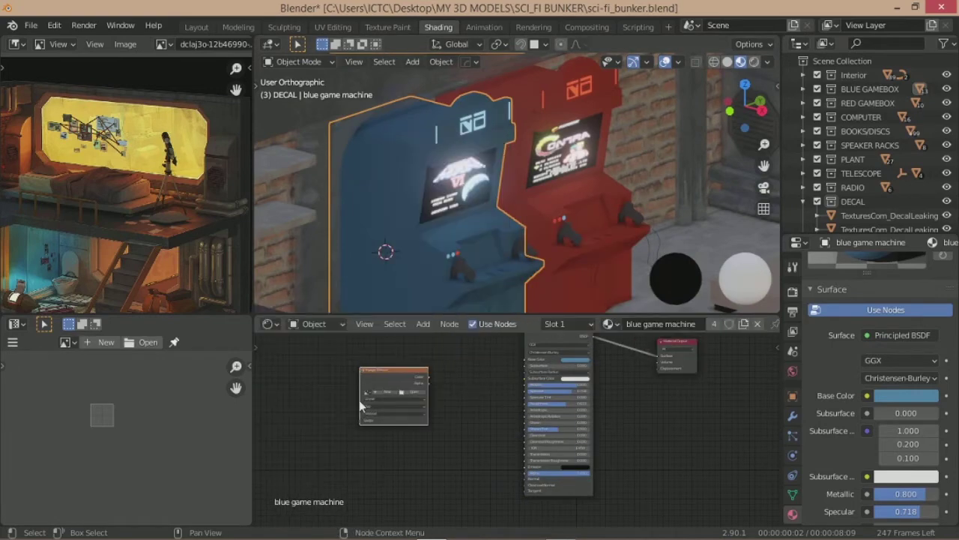
pyautogui.click(413, 391)
pyautogui.click(431, 191)
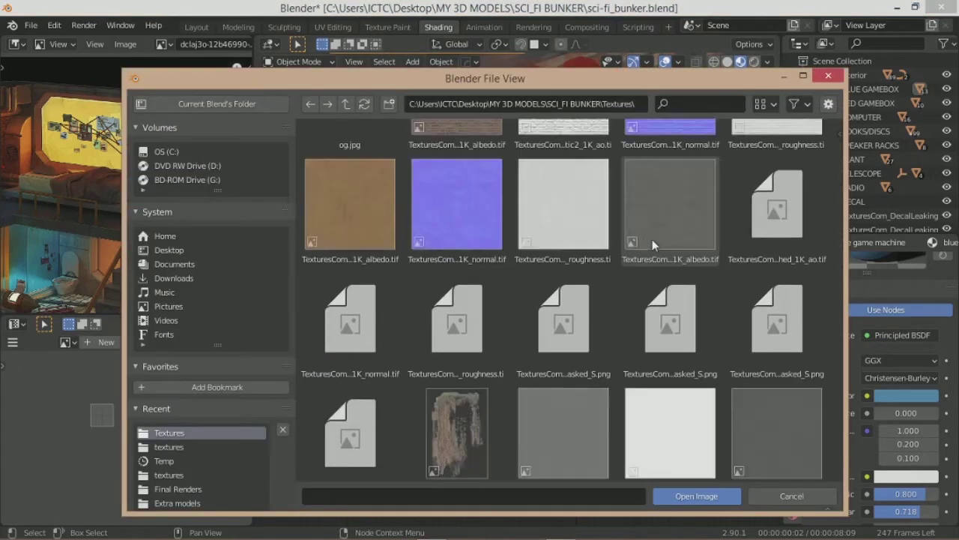
pyautogui.doubleClick(457, 432)
# Step: Link the decal's Color to Roughness as Non-Color data, with Texture Coordinate and Mapping nodes
pyautogui.moveTo(367, 344); pyautogui.dragTo(531, 391)
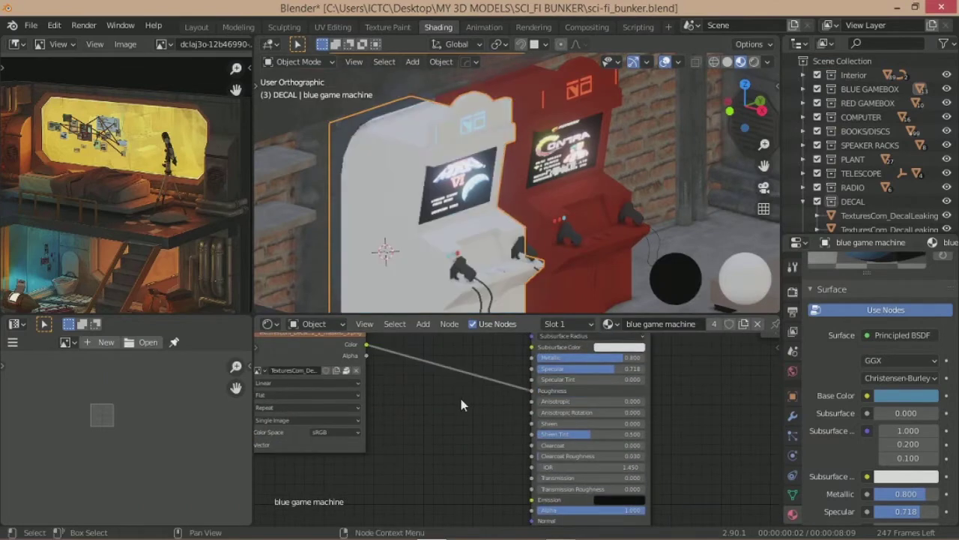
pyautogui.scroll(2, 433, 402)
pyautogui.moveTo(368, 344); pyautogui.dragTo(501, 382)
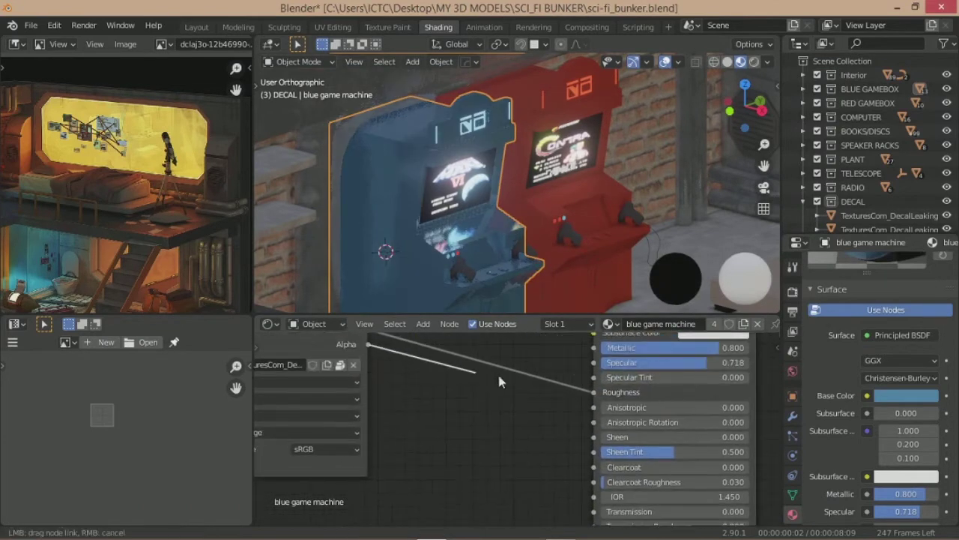
pyautogui.click(349, 448)
pyautogui.click(334, 389)
pyautogui.scroll(3, 482, 216)
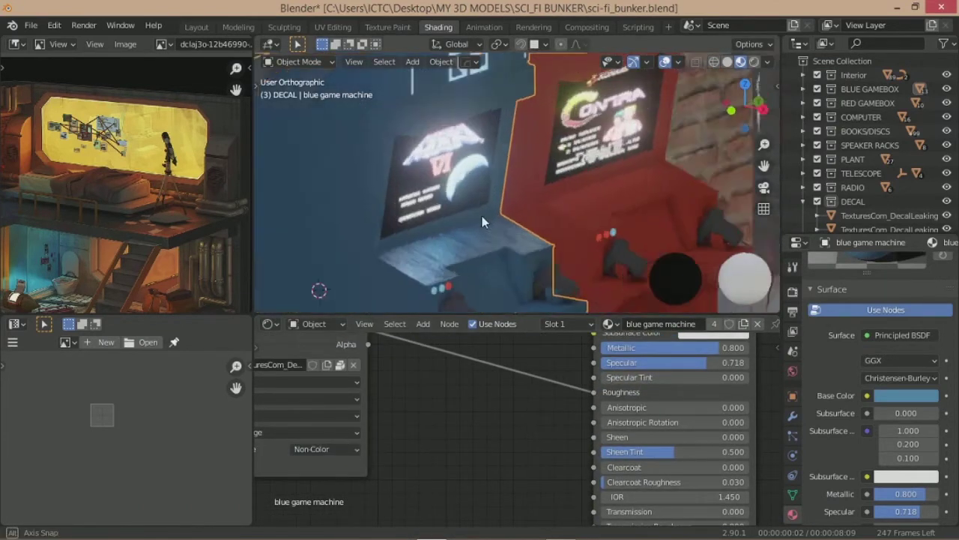
pyautogui.scroll(-3, 558, 215)
pyautogui.moveTo(558, 215); pyautogui.dragTo(525, 224, button='middle')
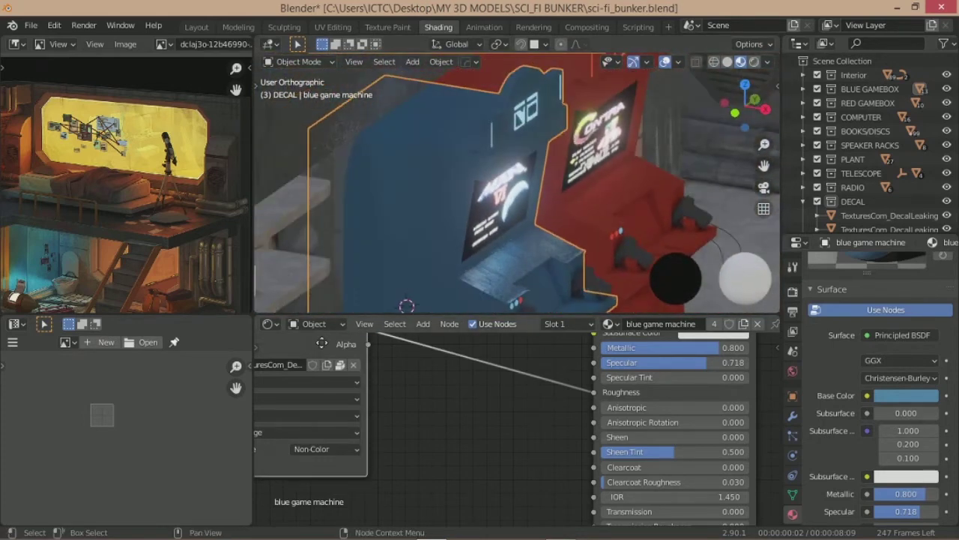
pyautogui.moveTo(285, 334); pyautogui.dragTo(389, 365)
pyautogui.hotkey('ctrl', 't')
pyautogui.scroll(-3, 464, 423)
# Step: In Edit Mode, show the decal image in the UV Editor and scale the cabinet's UVs
pyautogui.press('Tab')
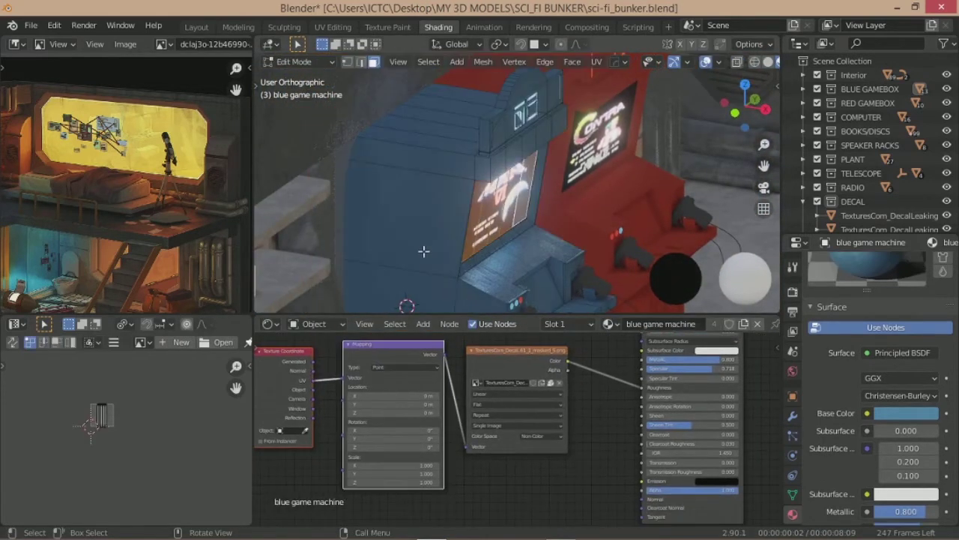
pyautogui.scroll(4, 870, 337)
pyautogui.click(879, 369)
pyautogui.click(140, 342)
pyautogui.write('de')
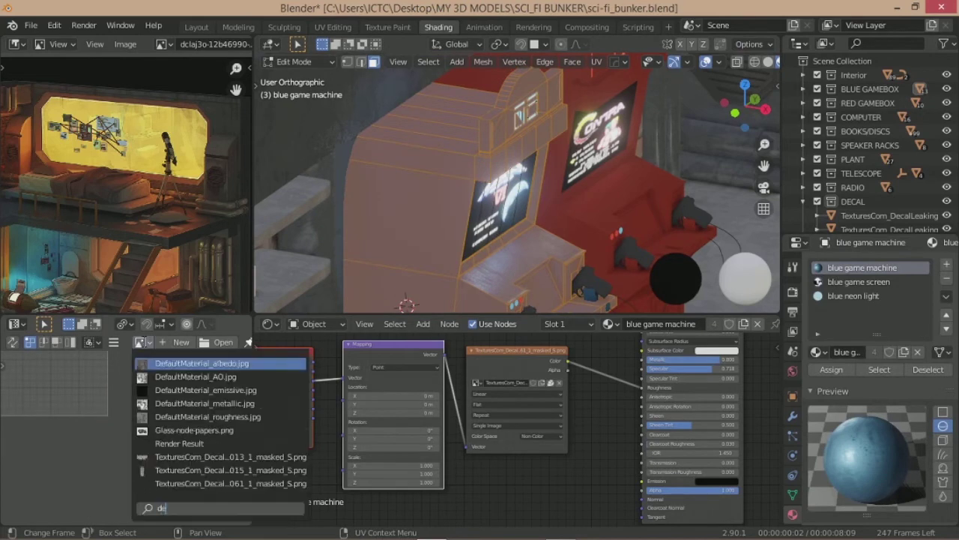
pyautogui.write('cal')
pyautogui.click(212, 372)
pyautogui.press('a')
pyautogui.press('s')
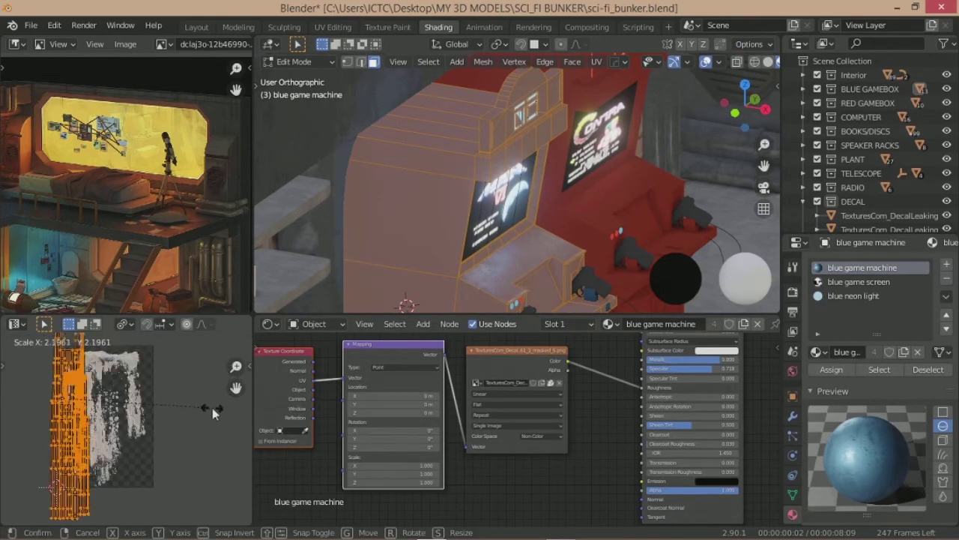
pyautogui.click(213, 408)
# Step: Smart UV Project the cabinet and scale the UVs over the rusty decal area
pyautogui.press('u')
pyautogui.click(420, 225)
pyautogui.press('Return')
pyautogui.press('s')
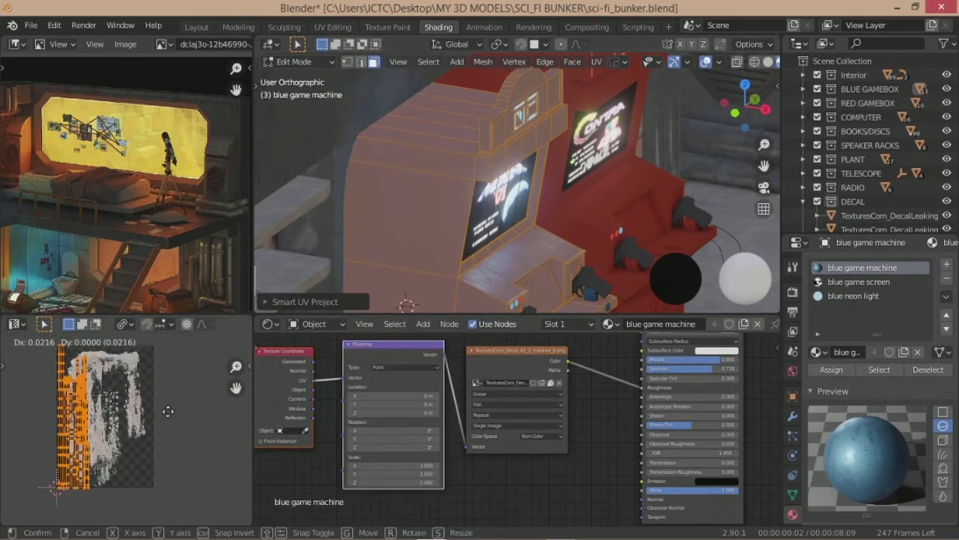
pyautogui.click(150, 384)
pyautogui.write('90')
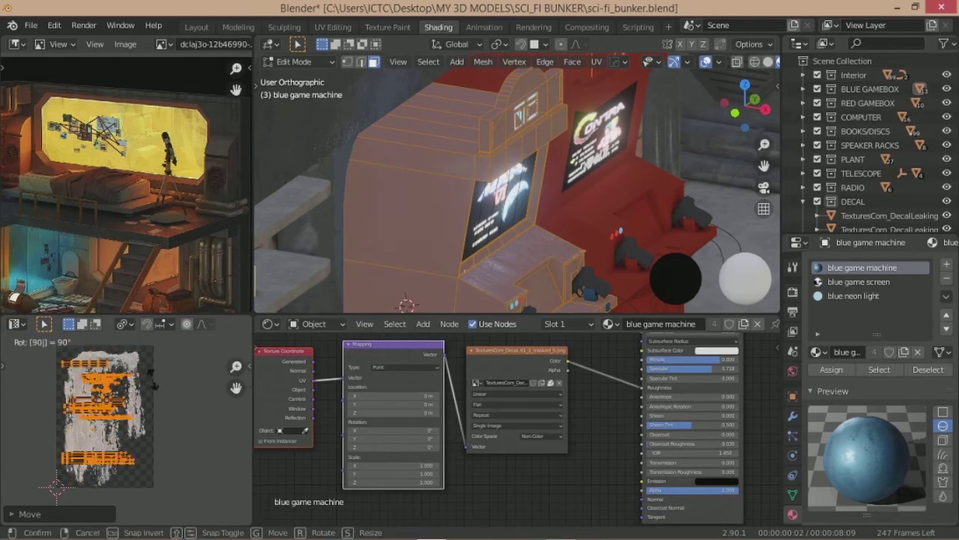
pyautogui.press('Tab')
pyautogui.scroll(3, 427, 233)
pyautogui.scroll(2, 462, 225)
pyautogui.moveTo(461, 222); pyautogui.dragTo(404, 247, button='middle')
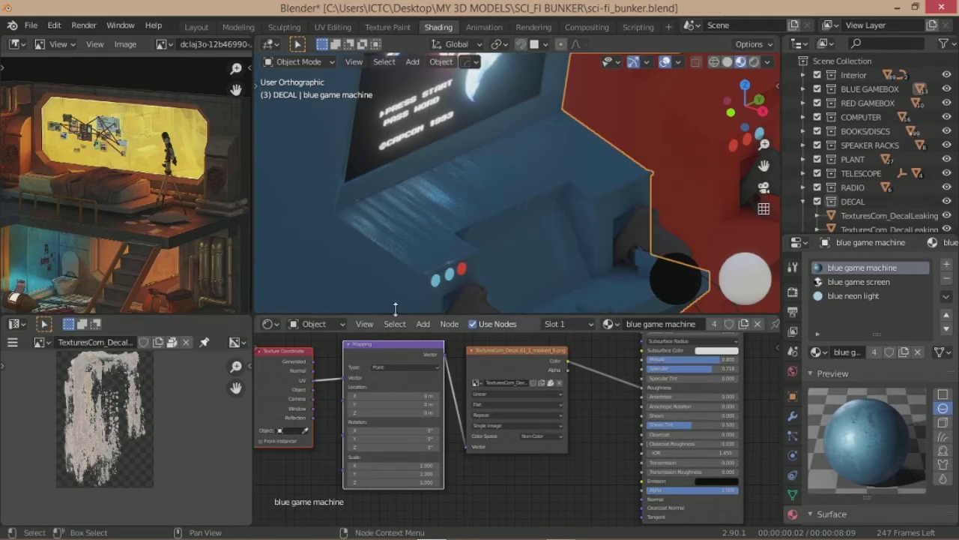
# Step: Select all of the cabinet's geometry and re-unwrap it with Smart UV Project
pyautogui.press('Tab')
pyautogui.hotkey('alt', 'a')
pyautogui.press('a')
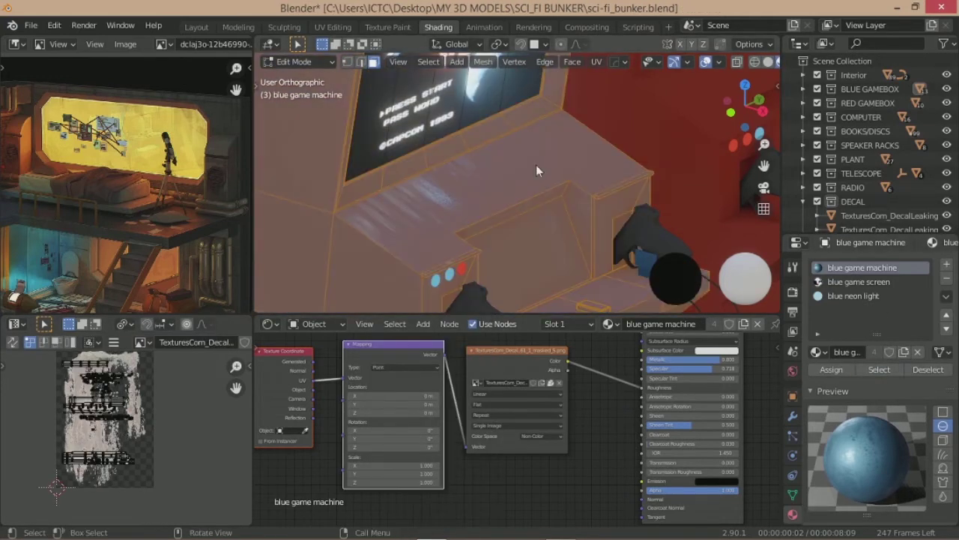
pyautogui.press('u')
pyautogui.click(536, 165)
pyautogui.click(544, 219)
pyautogui.press('Tab')
pyautogui.scroll(-3, 523, 355)
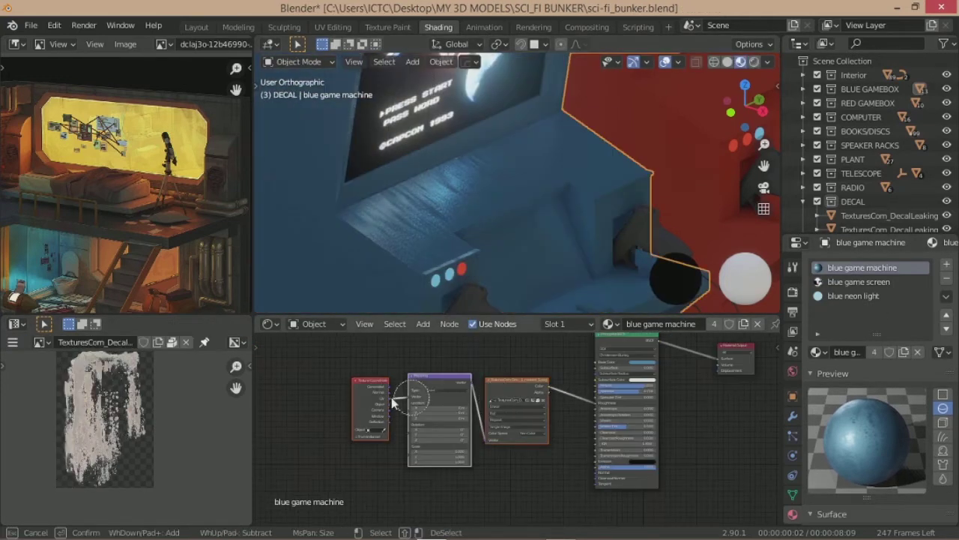
pyautogui.scroll(-2, 523, 356)
pyautogui.scroll(-3, 515, 198)
pyautogui.hotkey('shift', 'a')
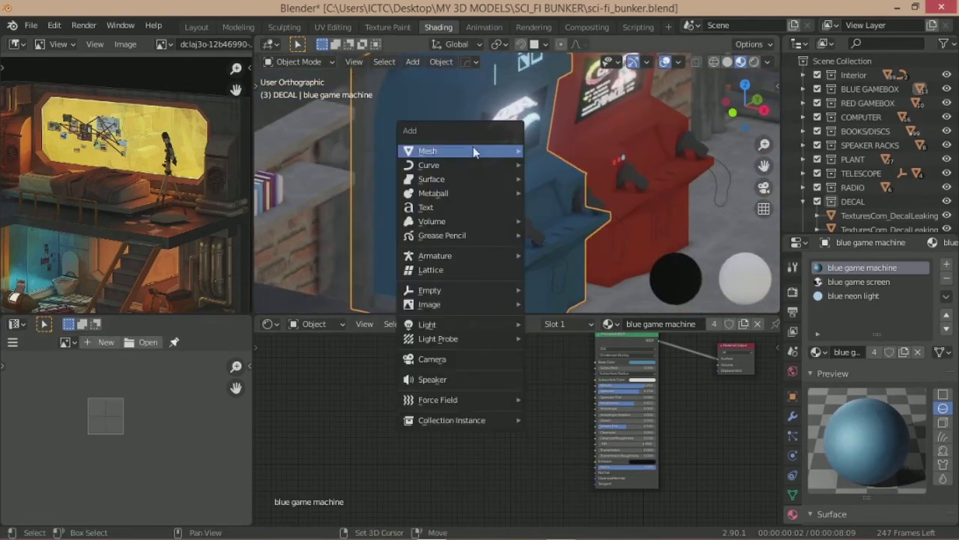
# Step: Import the TexturesCom_DecalsRusted0061 decal as an image plane and resize it
pyautogui.click(581, 332)
pyautogui.doubleClick(473, 220)
pyautogui.scroll(-2, 560, 307)
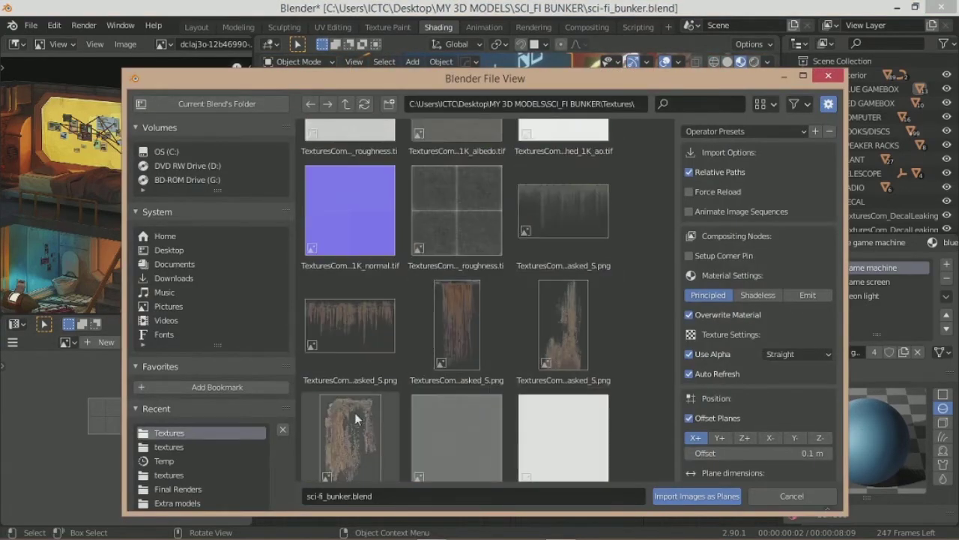
pyautogui.doubleClick(559, 306)
pyautogui.press('s')
pyautogui.click(637, 155)
pyautogui.scroll(-2, 568, 165)
pyautogui.scroll(1, 567, 165)
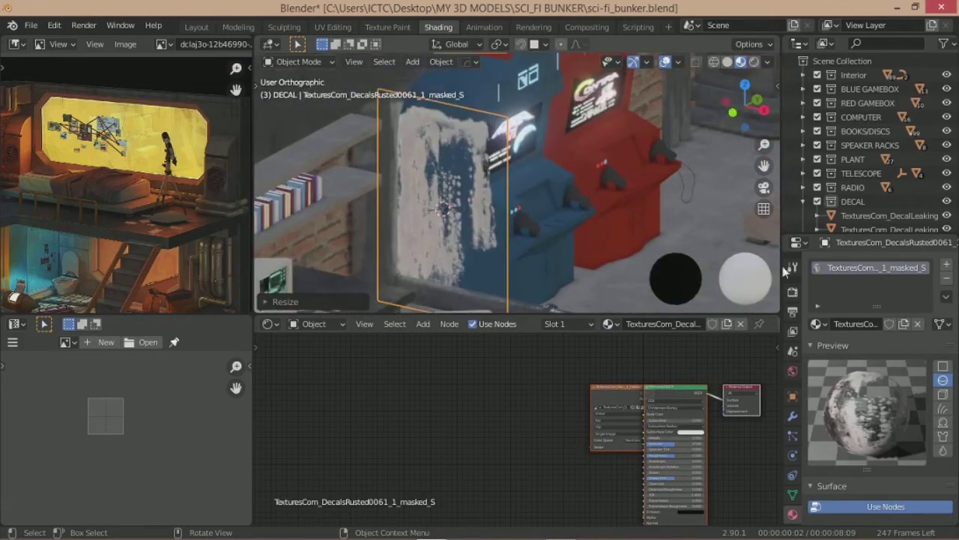
pyautogui.scroll(-3, 474, 187)
pyautogui.scroll(3, 474, 188)
# Step: Give the decal plane a Shrinkwrap modifier targeting the blue game machine
pyautogui.click(792, 415)
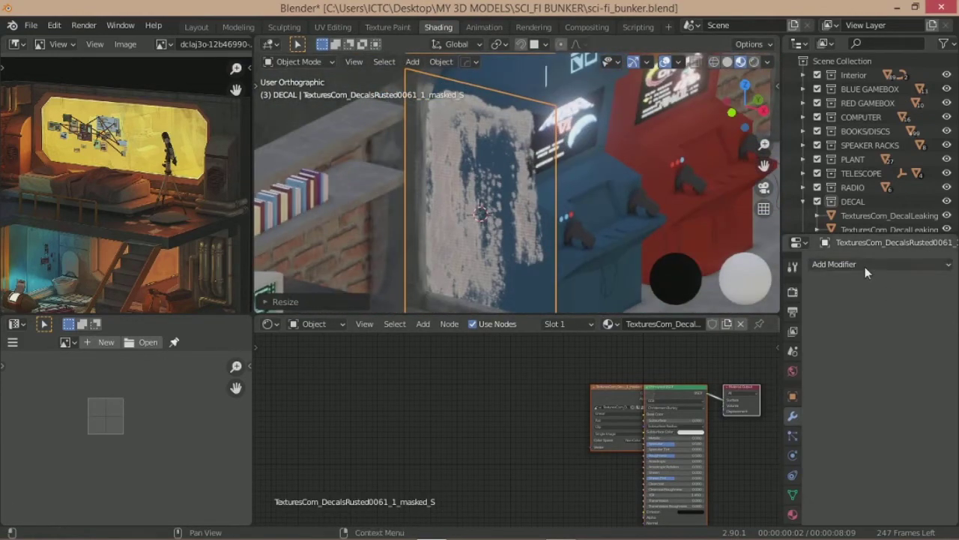
pyautogui.click(865, 267)
pyautogui.click(779, 420)
pyautogui.click(578, 284)
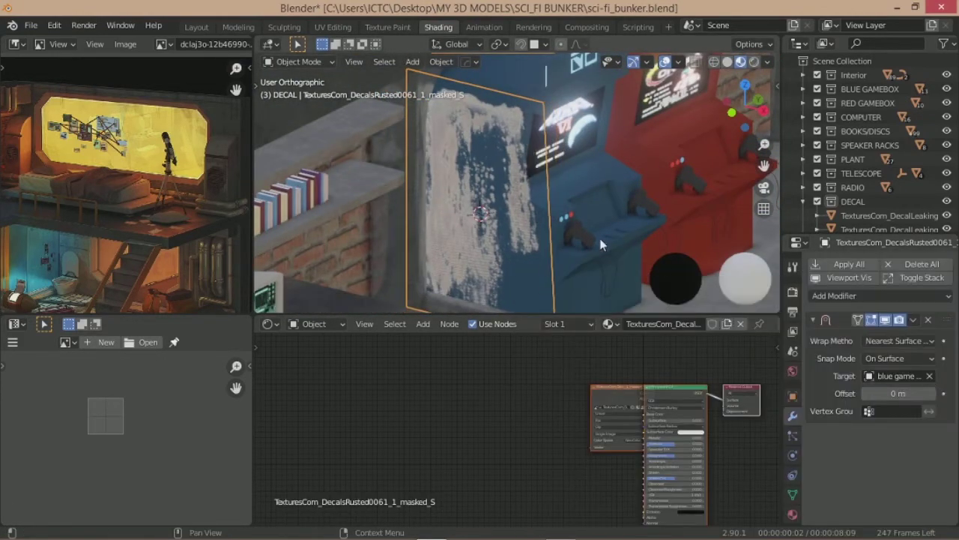
pyautogui.scroll(3, 504, 481)
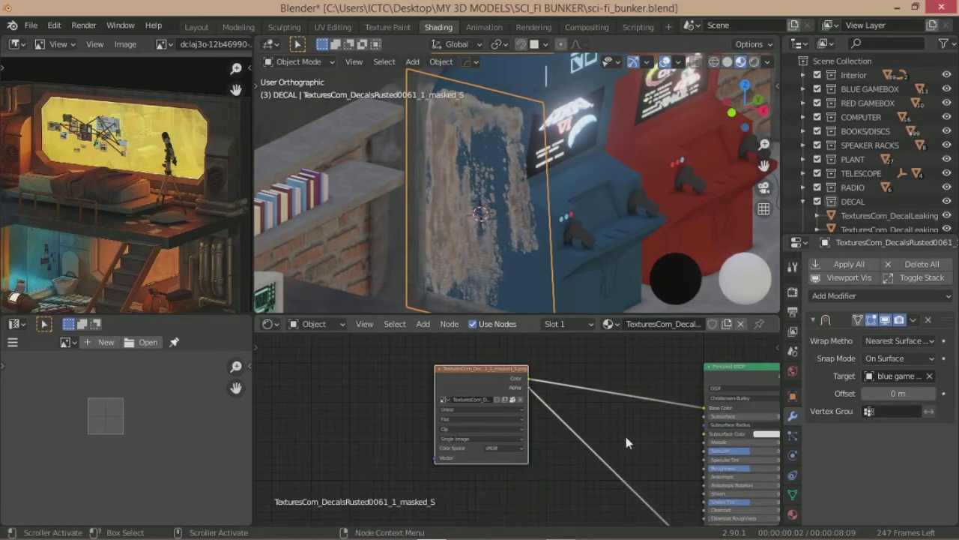
pyautogui.scroll(1, 626, 442)
pyautogui.click(900, 358)
pyautogui.click(884, 375)
pyautogui.moveTo(569, 194)
pyautogui.mouseDown(button='middle')
pyautogui.moveTo(475, 214)
pyautogui.moveTo(510, 171)
pyautogui.mouseUp(button='middle')
# Step: Subdivide the decal plane's mesh with 3 cuts
pyautogui.press('Tab')
pyautogui.hotkey('ctrl', 'e')
pyautogui.click(509, 171)
pyautogui.click(389, 204)
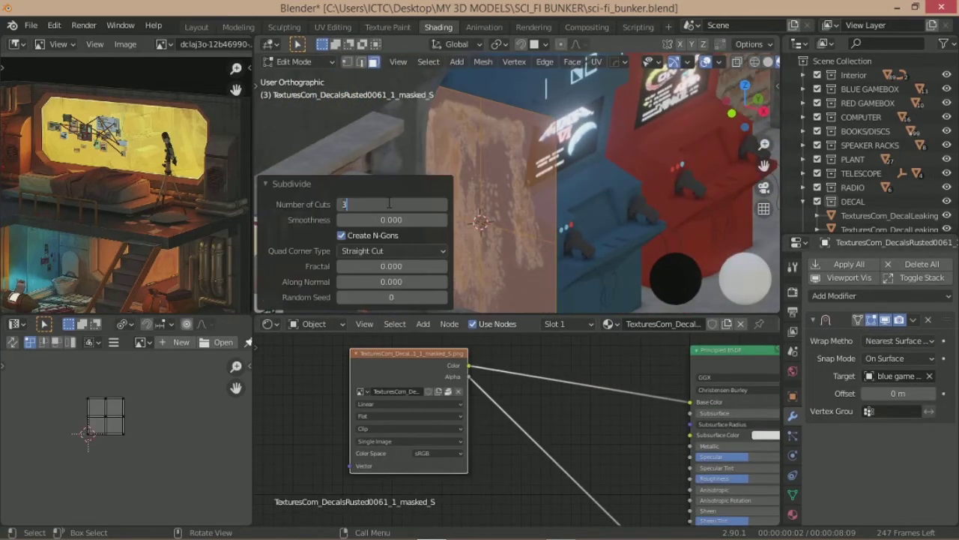
pyautogui.press('Return')
pyautogui.press('Tab')
# Step: Scale the decal along X to make it narrower
pyautogui.moveTo(449, 194); pyautogui.dragTo(538, 173, button='middle')
pyautogui.press('s')
pyautogui.press('x')
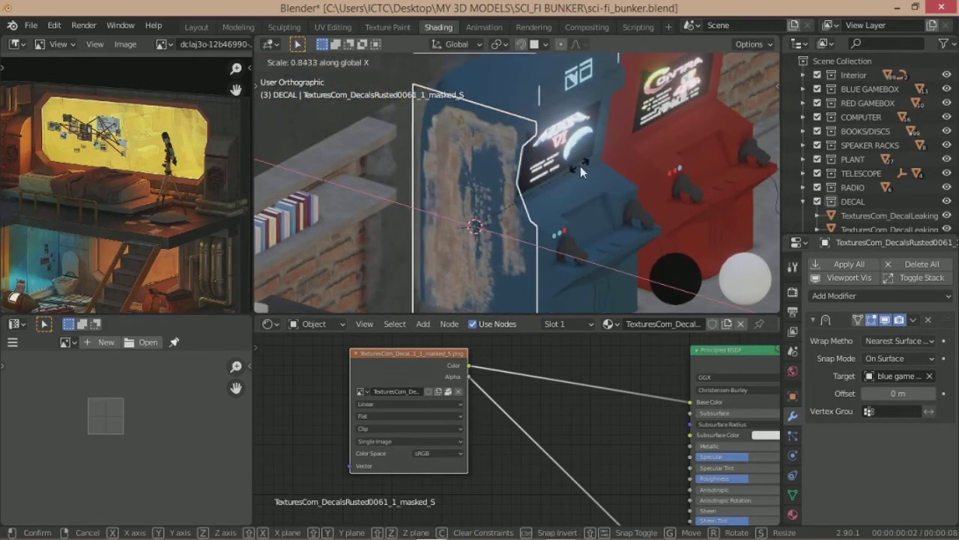
pyautogui.click(580, 166)
# Step: Raise the decal material's Metallic value and set Transmission to 0.550
pyautogui.hotkey('shift', 'a')
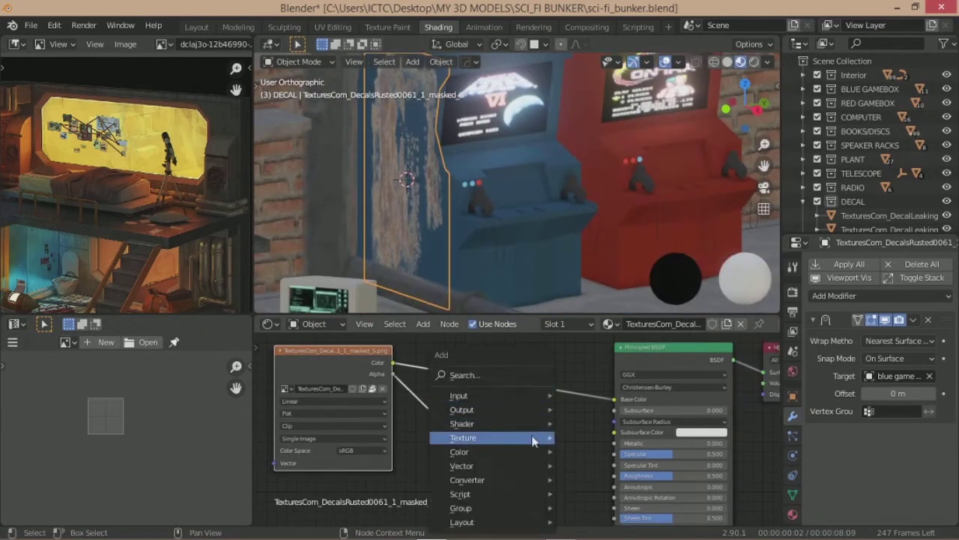
pyautogui.moveTo(659, 442); pyautogui.dragTo(739, 443)
pyautogui.scroll(-2, 714, 447)
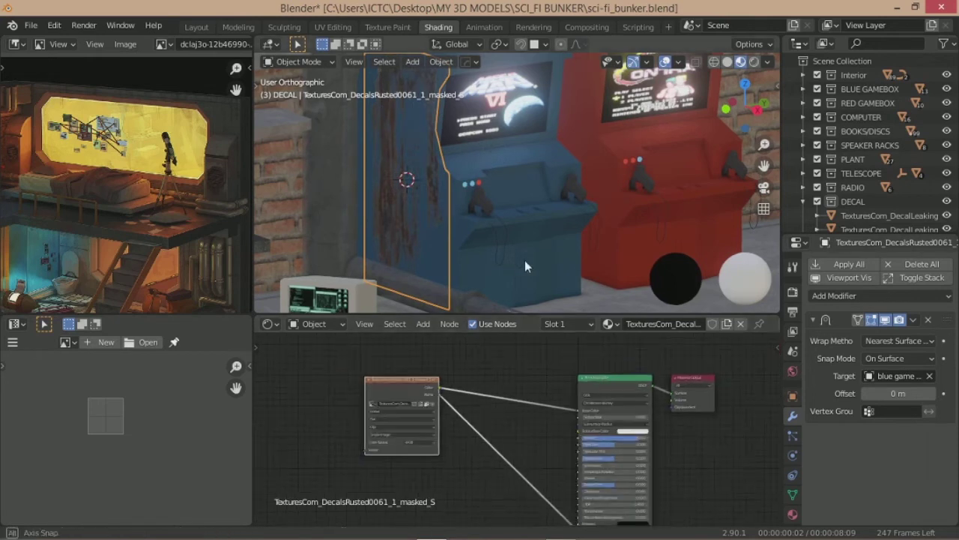
pyautogui.moveTo(525, 260); pyautogui.dragTo(569, 300, button='middle')
pyautogui.scroll(3, 644, 392)
pyautogui.moveTo(584, 437); pyautogui.dragTo(637, 436)
pyautogui.moveTo(479, 195)
pyautogui.mouseDown(button='middle')
pyautogui.moveTo(503, 205)
pyautogui.moveTo(435, 180)
pyautogui.mouseUp(button='middle')
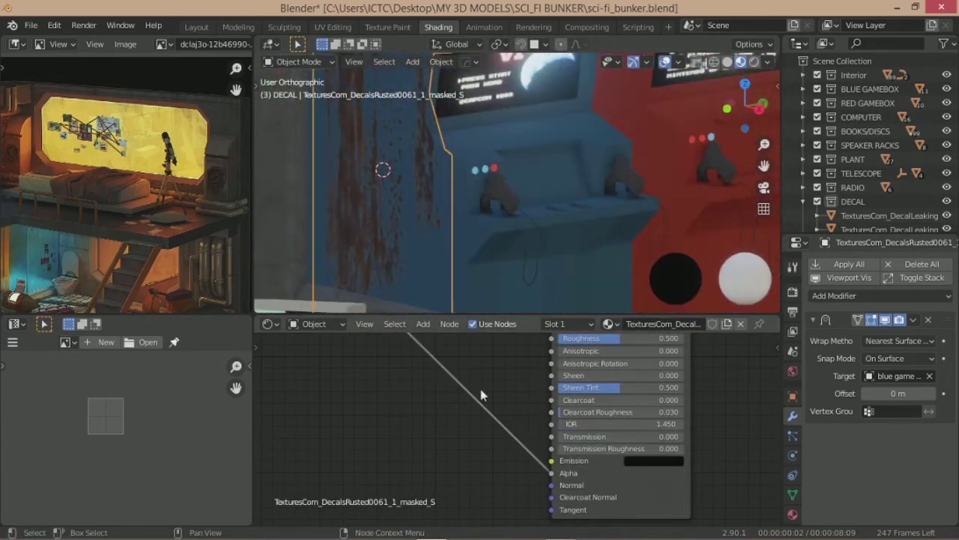
# Step: Stretch the decal along X to a new width
pyautogui.scroll(2, 482, 392)
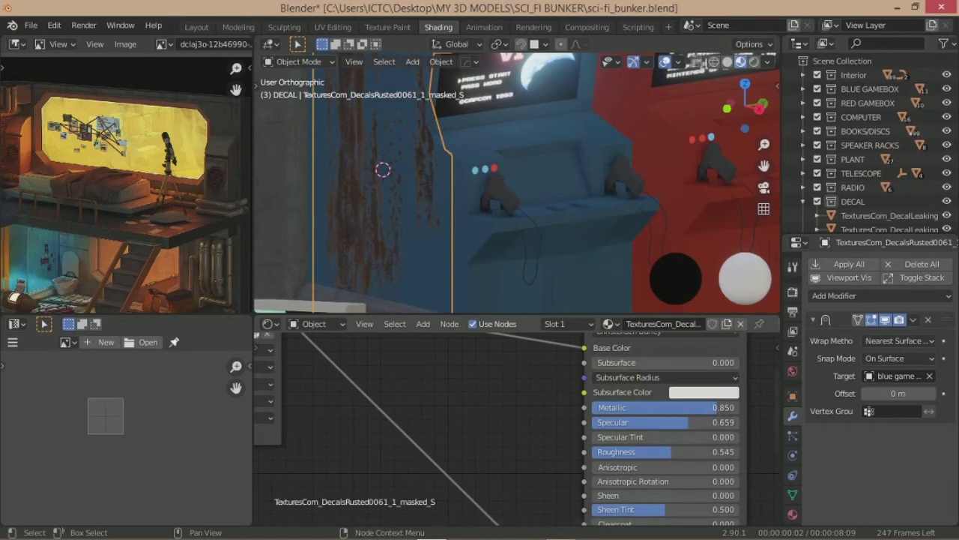
pyautogui.moveTo(558, 178); pyautogui.dragTo(585, 150, button='middle')
pyautogui.press('s')
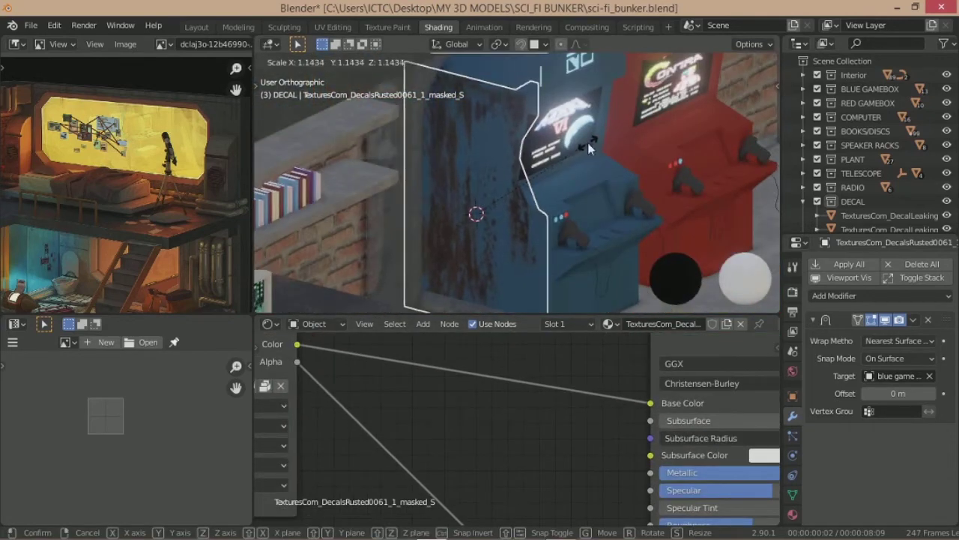
pyautogui.click(587, 143)
# Step: Add an RGB Curves node and move a curve point to 0.386, 0.619
pyautogui.hotkey('shift', 'a')
pyautogui.click(492, 449)
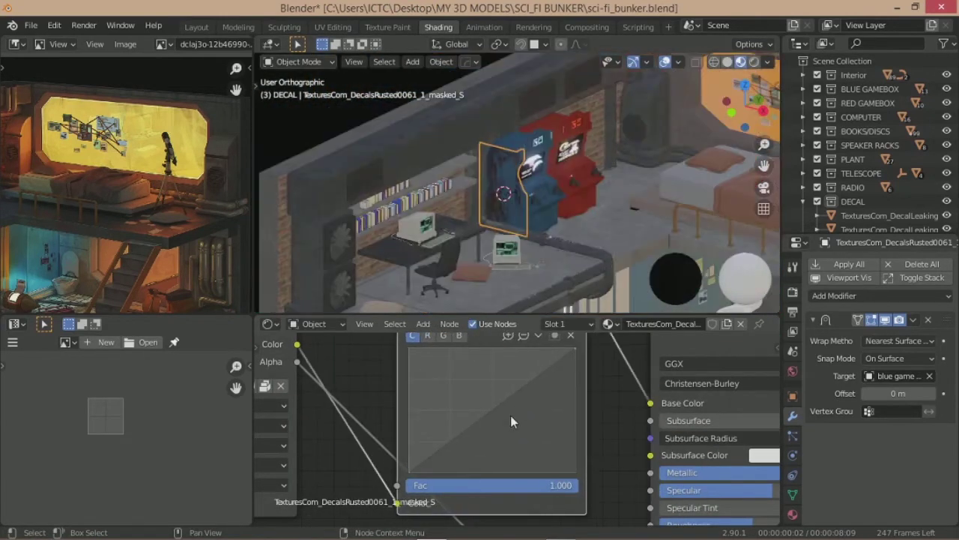
pyautogui.click(510, 422)
pyautogui.scroll(-2, 493, 377)
pyautogui.scroll(2, 493, 377)
pyautogui.moveTo(465, 411)
pyautogui.mouseDown()
pyautogui.moveTo(464, 391)
pyautogui.moveTo(482, 378)
pyautogui.mouseUp()
pyautogui.scroll(3, 505, 239)
pyautogui.moveTo(482, 378); pyautogui.dragTo(464, 426, button='middle')
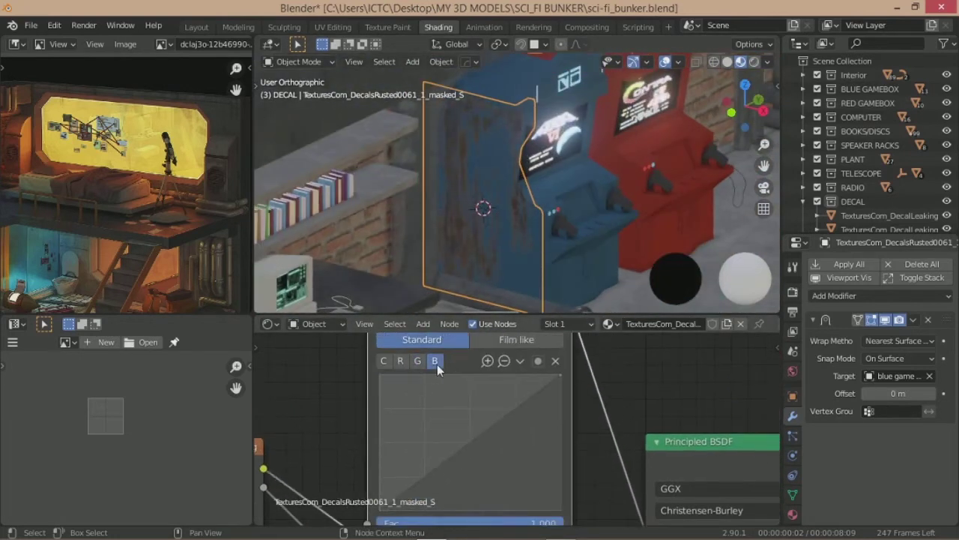
# Step: Delete the rusted decal plane from the blue cabinet
pyautogui.moveTo(451, 416); pyautogui.dragTo(449, 427)
pyautogui.scroll(-2, 483, 405)
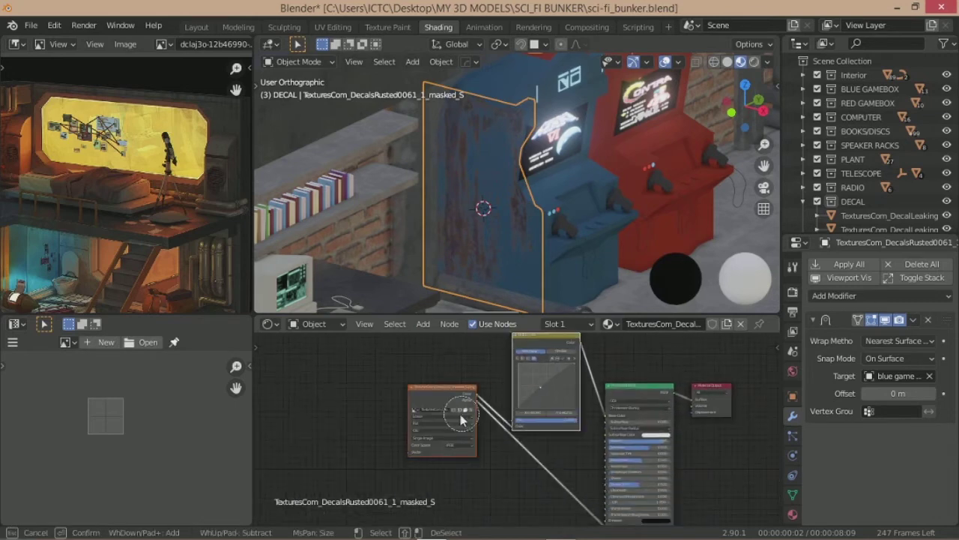
pyautogui.press('Delete')
pyautogui.scroll(-4, 505, 201)
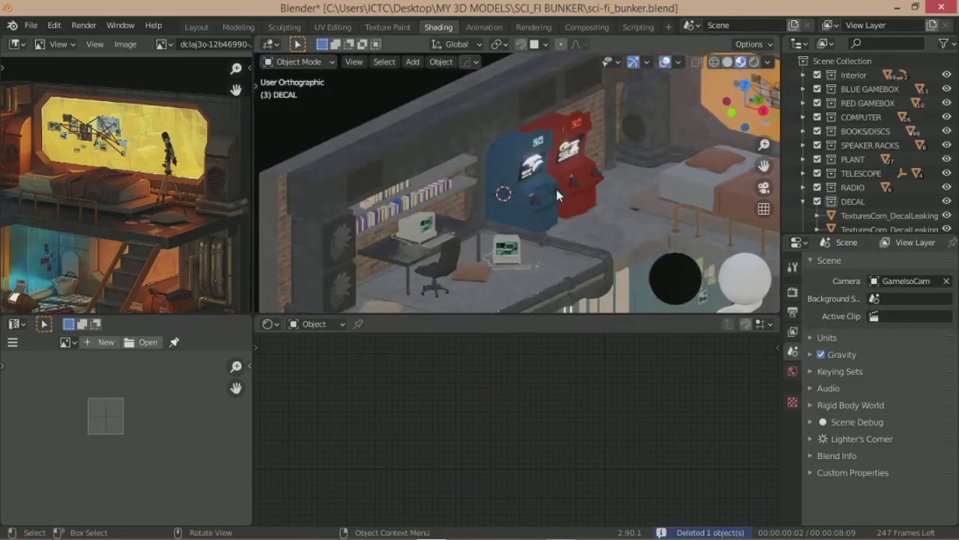
# Step: Make a linked duplicate of the wall's leaking-rust decal and clear its Shrinkwrap target
pyautogui.scroll(5, 611, 207)
pyautogui.keyDown('shift'); pyautogui.moveTo(458, 146); pyautogui.dragTo(419, 133, button='middle'); pyautogui.keyUp('shift')
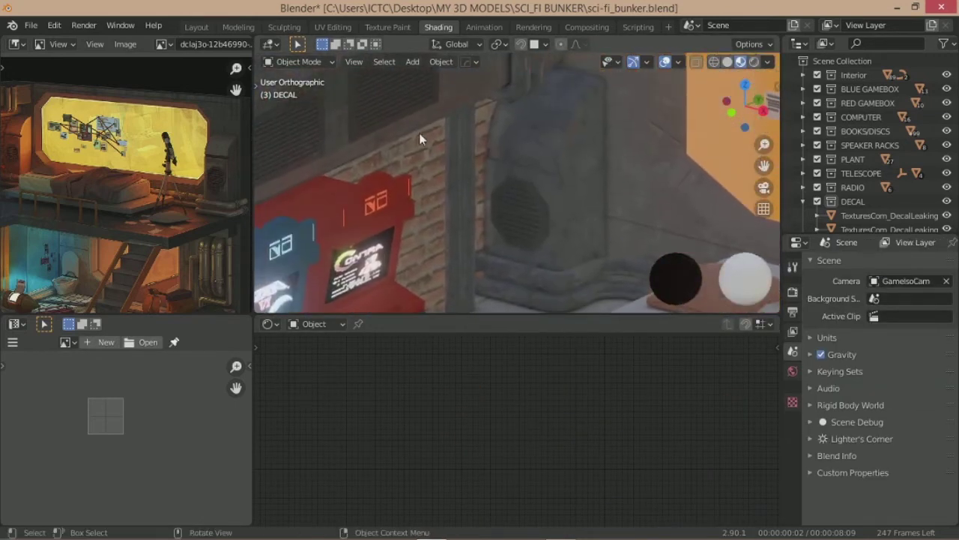
pyautogui.click(415, 120)
pyautogui.hotkey('alt', 'd')
pyautogui.click(419, 128)
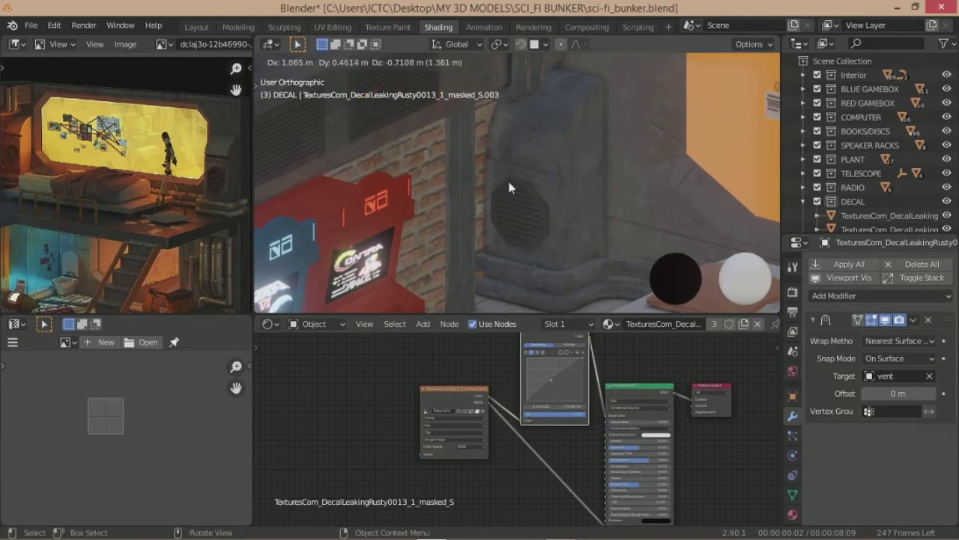
pyautogui.click(929, 378)
# Step: Move the copied decal to a new spot and rotate it 90° about Z
pyautogui.press('g')
pyautogui.click(584, 191)
pyautogui.write('rz')
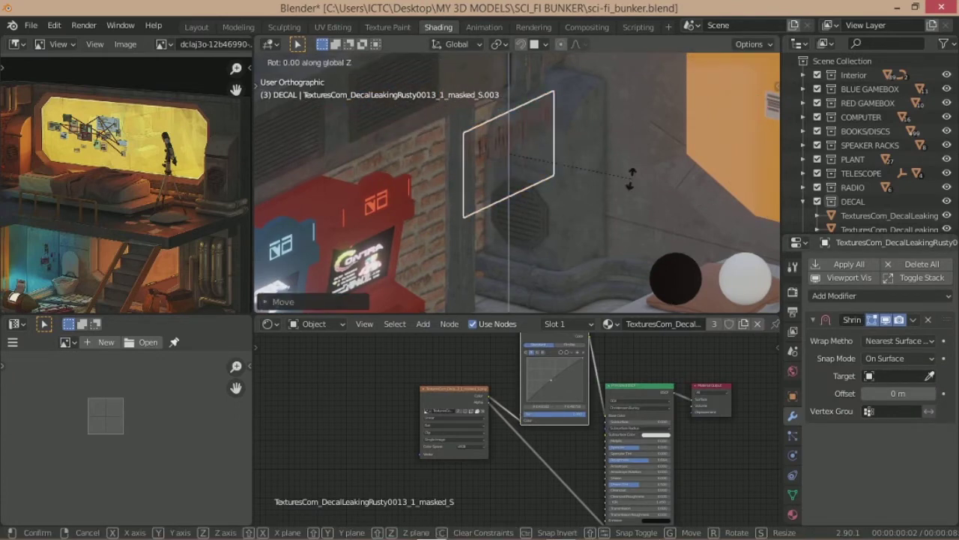
pyautogui.write('90')
pyautogui.press('Return')
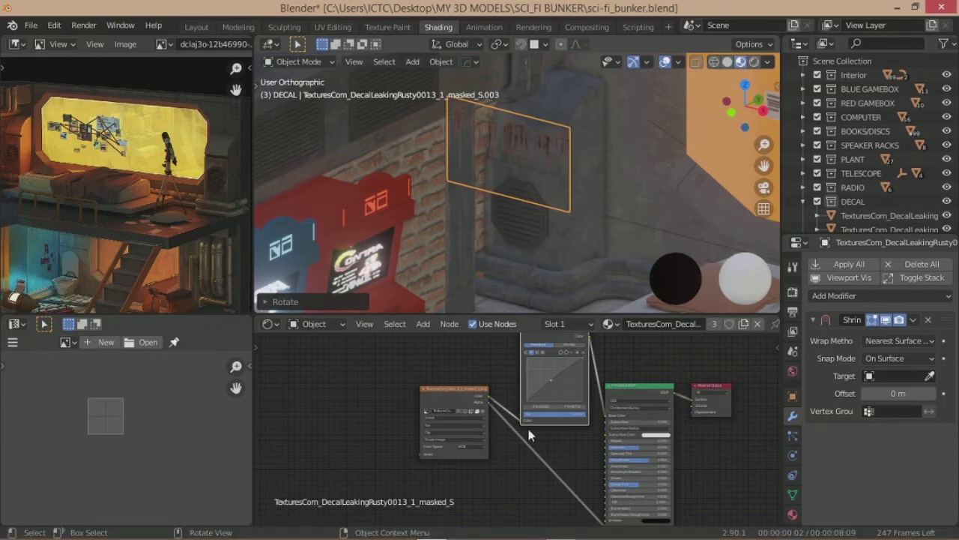
# Step: Unlink the decal's image and reload the rust image from the Textures folder
pyautogui.scroll(4, 490, 256)
pyautogui.scroll(4, 450, 420)
pyautogui.click(438, 410)
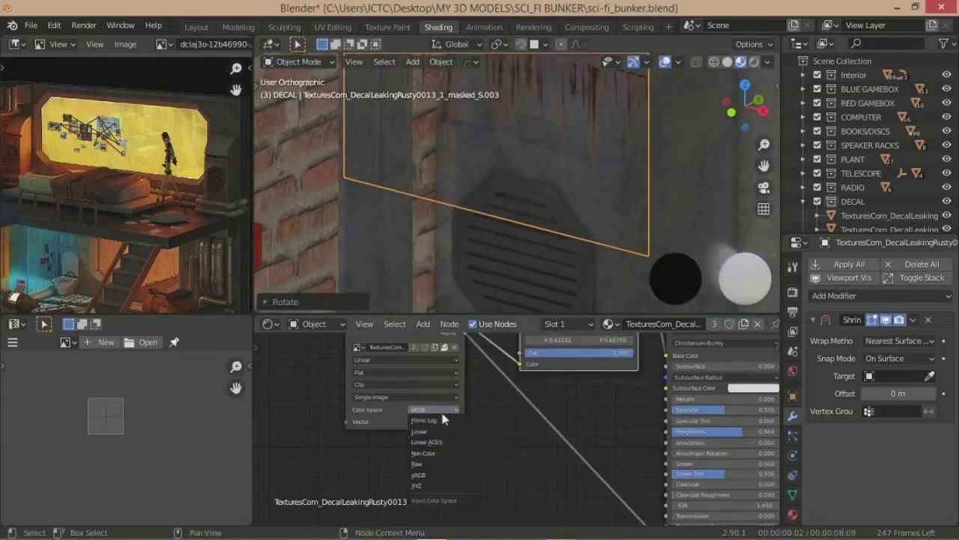
pyautogui.click(454, 347)
pyautogui.click(443, 349)
pyautogui.doubleClick(472, 203)
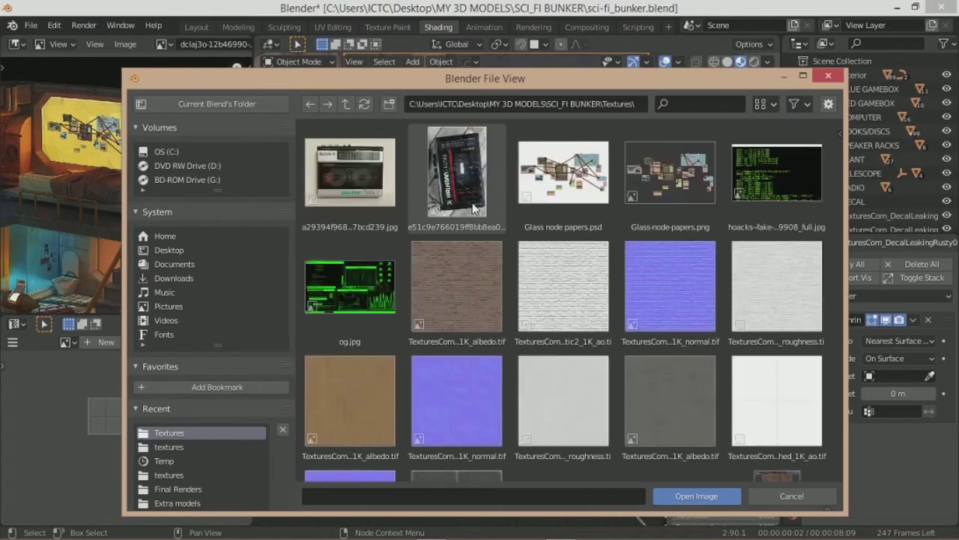
pyautogui.scroll(-5, 472, 208)
pyautogui.doubleClick(762, 288)
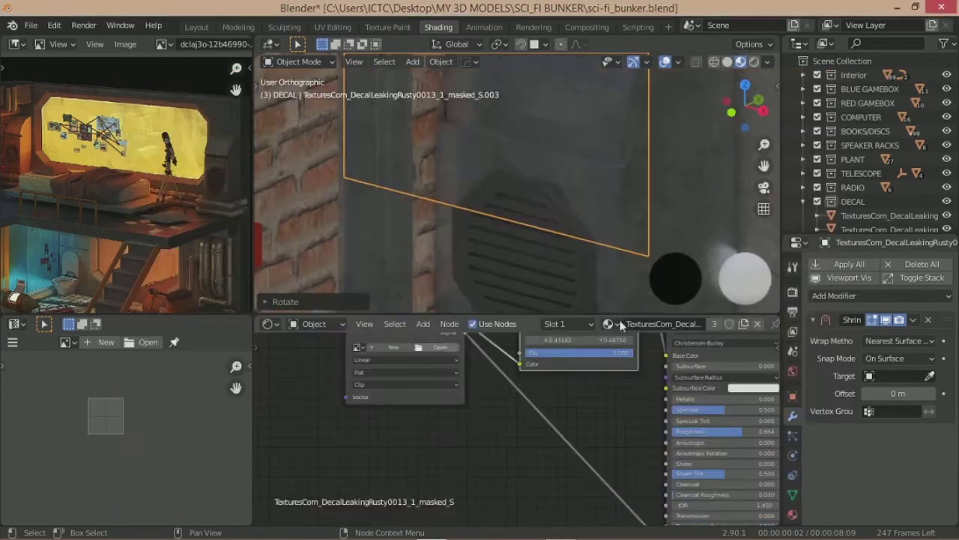
# Step: Rotate the decal, move it over the vent box, and nudge it along X
pyautogui.press('r')
pyautogui.click(579, 258)
pyautogui.press('g')
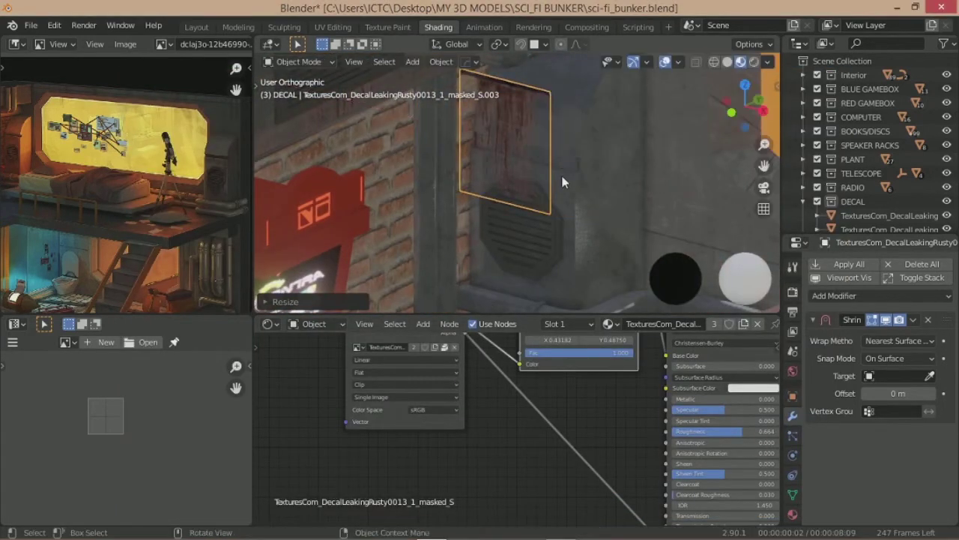
pyautogui.click(563, 212)
pyautogui.scroll(3, 564, 212)
pyautogui.moveTo(578, 186); pyautogui.dragTo(622, 188, button='middle')
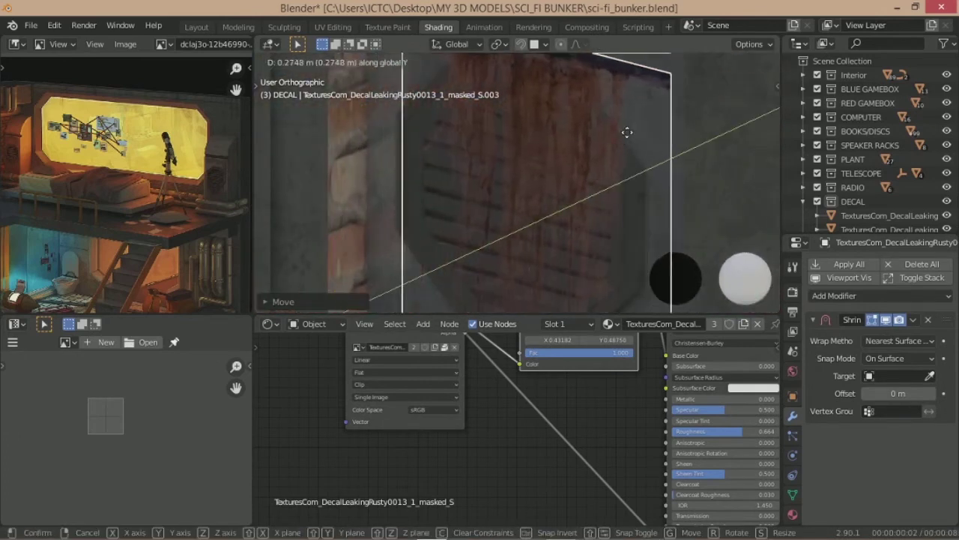
pyautogui.scroll(-3, 623, 188)
pyautogui.press('g')
pyautogui.press('x')
pyautogui.click(641, 180)
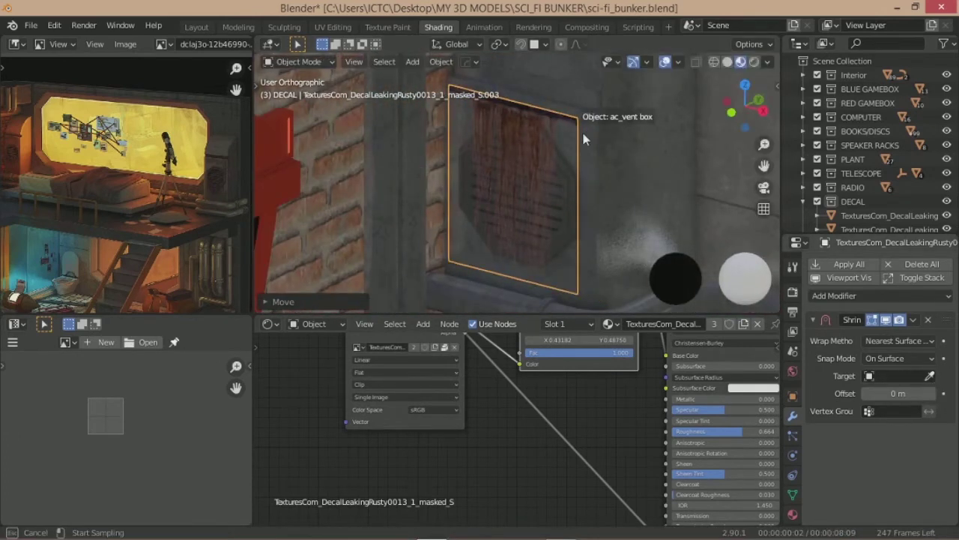
# Step: Set ac_vent box as Shrinkwrap Target, raise Offset to 0.36 m, then clear the target
pyautogui.click(585, 139)
pyautogui.click(930, 375)
pyautogui.click(929, 376)
pyautogui.click(619, 223)
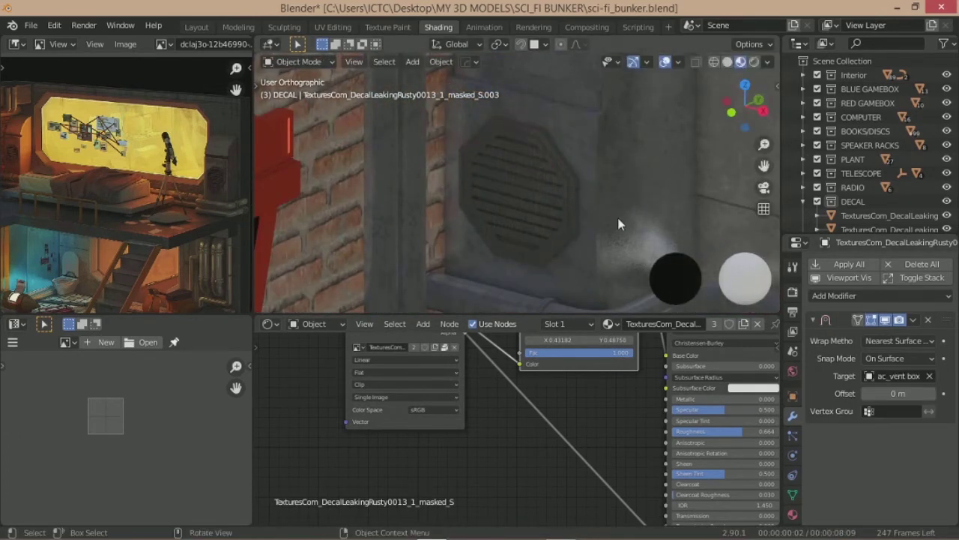
pyautogui.moveTo(898, 393); pyautogui.dragTo(911, 393)
pyautogui.press('g')
pyautogui.press('z')
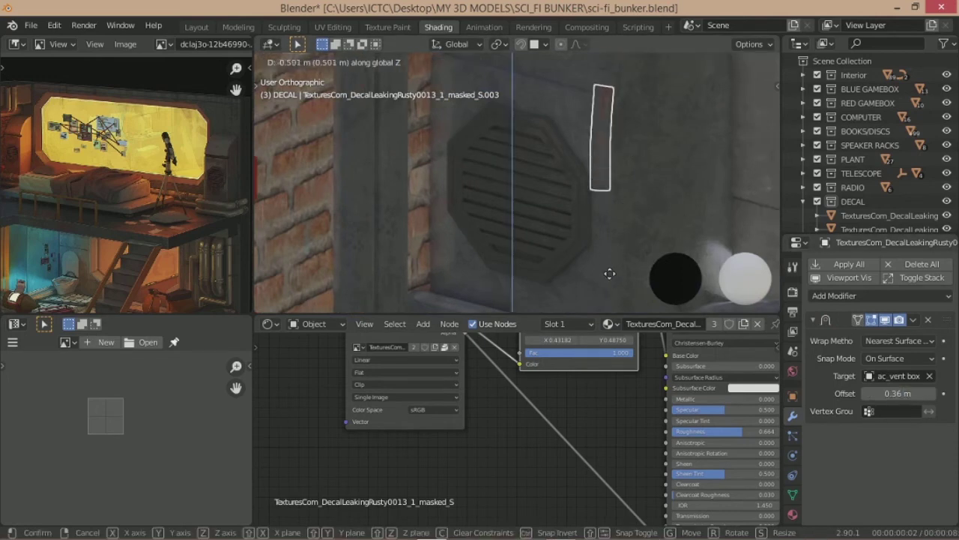
pyautogui.rightClick(597, 160)
pyautogui.click(929, 375)
# Step: Reposition the decal so it sits squarely over the vent box
pyautogui.moveTo(570, 150); pyautogui.dragTo(548, 118, button='middle')
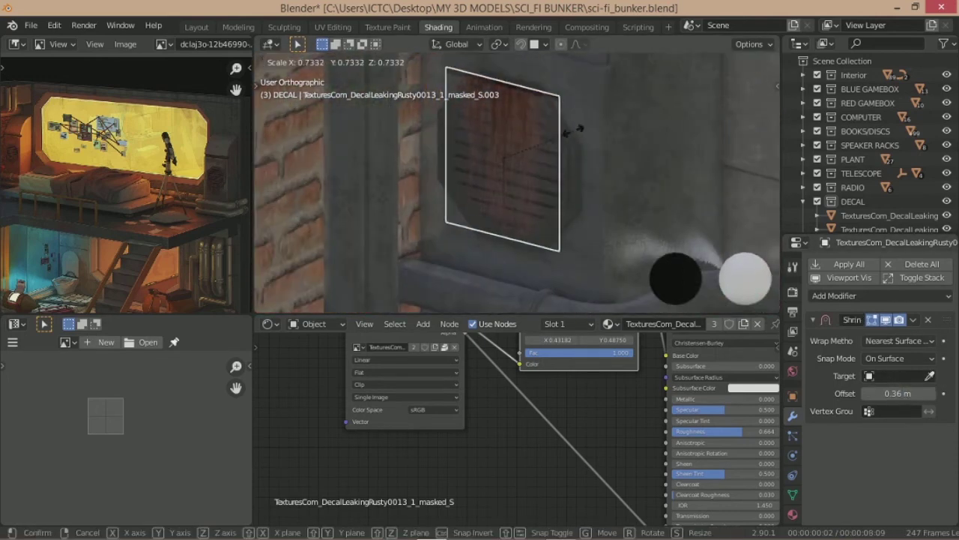
pyautogui.press('s')
pyautogui.rightClick(589, 160)
pyautogui.moveTo(589, 161)
pyautogui.mouseDown(button='middle')
pyautogui.moveTo(467, 208)
pyautogui.moveTo(489, 181)
pyautogui.mouseUp(button='middle')
pyautogui.press('g')
pyautogui.click(574, 225)
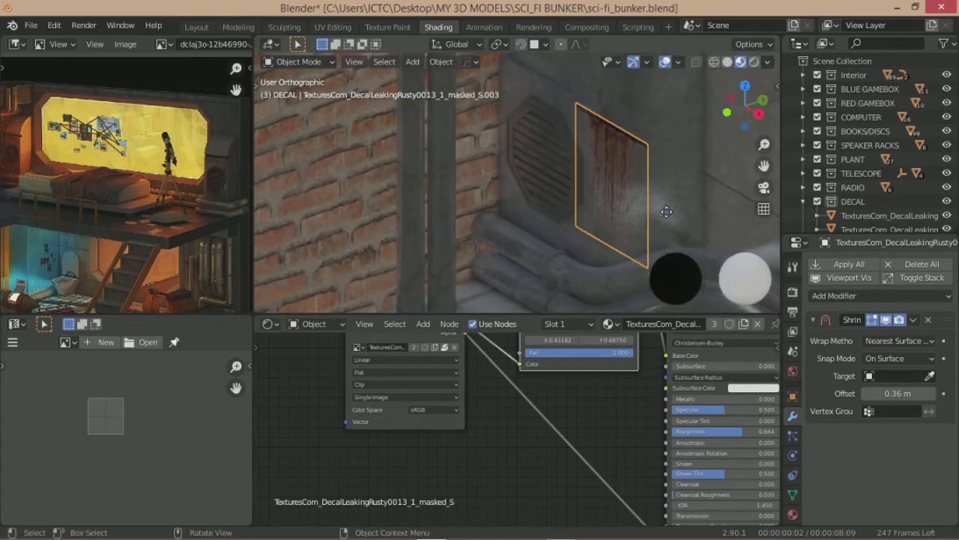
pyautogui.press('g')
pyautogui.click(599, 141)
pyautogui.moveTo(599, 142); pyautogui.dragTo(649, 197, button='middle')
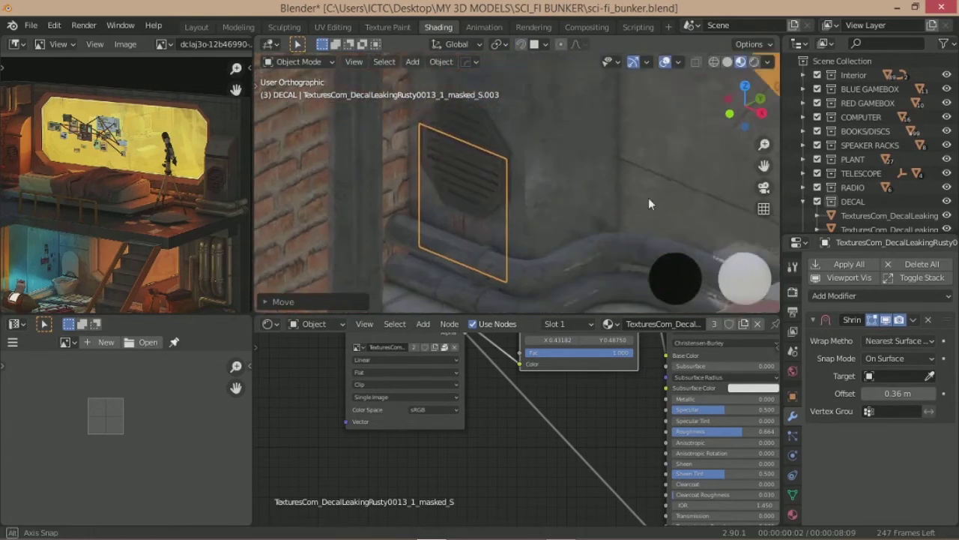
pyautogui.scroll(4, 506, 191)
# Step: Load the leaking-rust decal image from the Textures folder into the texture
pyautogui.hotkey('shift', 'c')
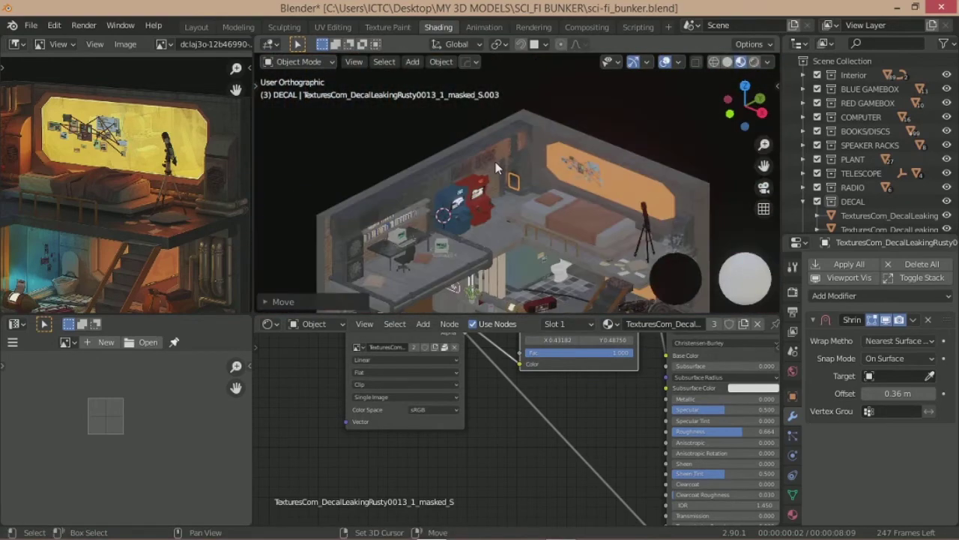
pyautogui.scroll(5, 517, 186)
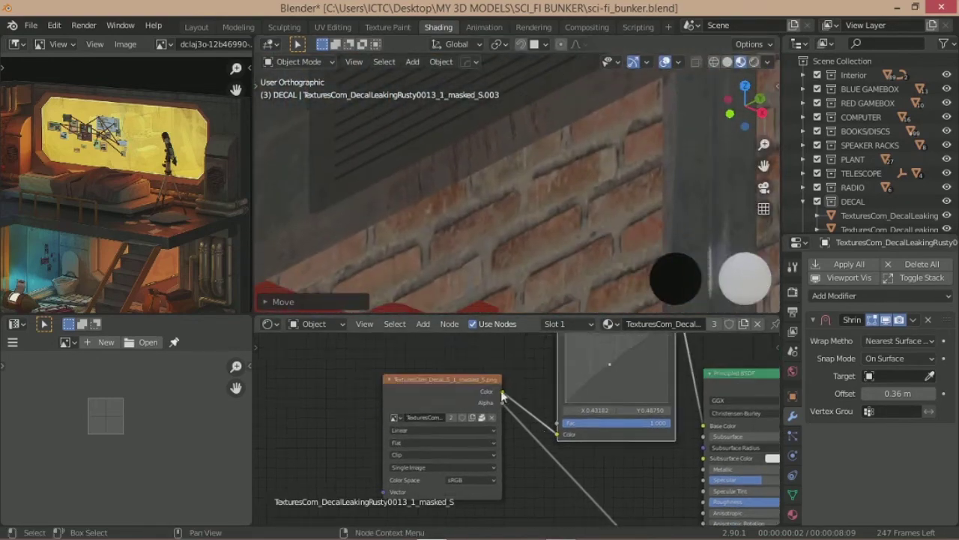
pyautogui.click(483, 422)
pyautogui.doubleClick(443, 196)
pyautogui.click(670, 232)
pyautogui.click(720, 495)
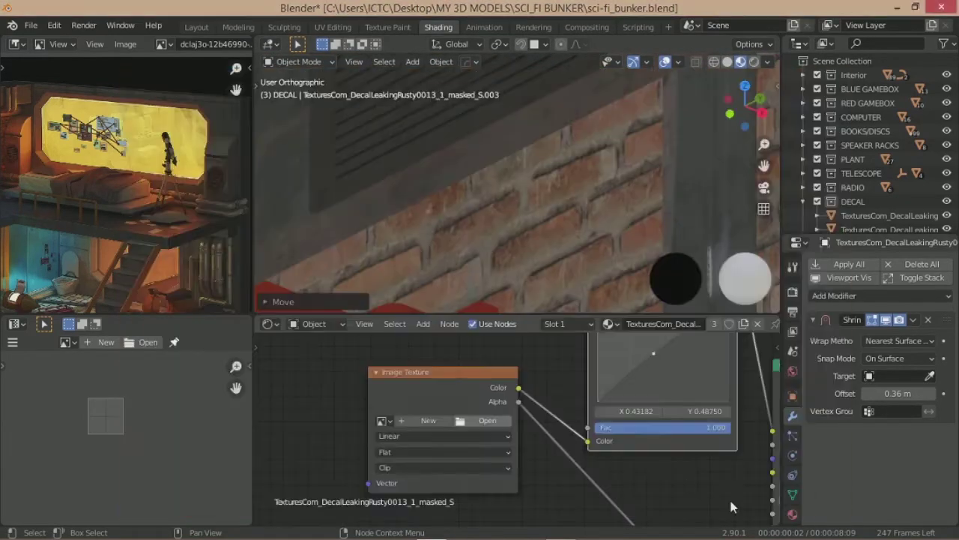
pyautogui.scroll(-4, 678, 148)
pyautogui.scroll(3, 592, 176)
pyautogui.scroll(2, 530, 73)
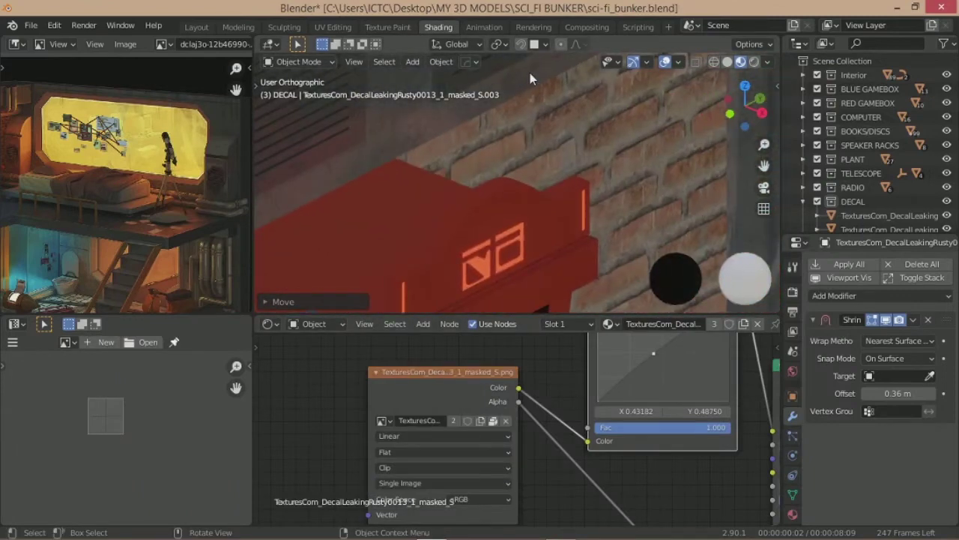
# Step: Select the decal sitting over the vent
pyautogui.click(530, 72)
pyautogui.scroll(-4, 561, 146)
pyautogui.scroll(3, 562, 153)
pyautogui.scroll(2, 672, 275)
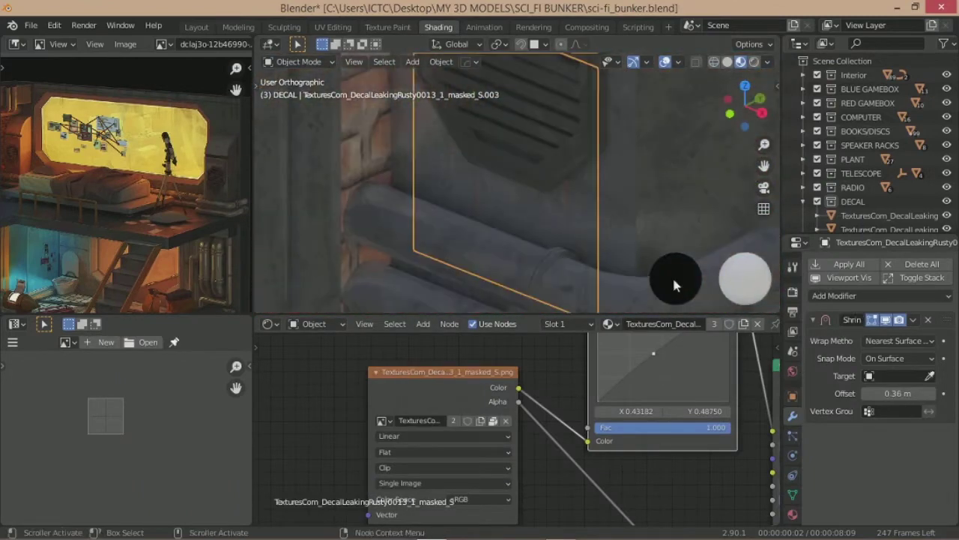
pyautogui.click(638, 157)
pyautogui.scroll(2, 639, 158)
# Step: In the decal's material, switch to a different masked leaking-rust image
pyautogui.click(793, 397)
pyautogui.click(792, 494)
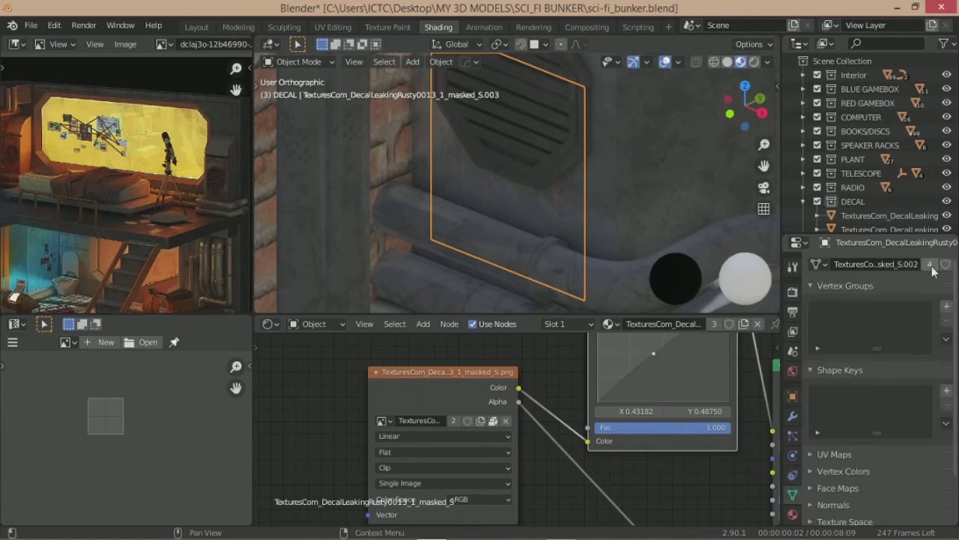
pyautogui.click(792, 350)
pyautogui.click(795, 495)
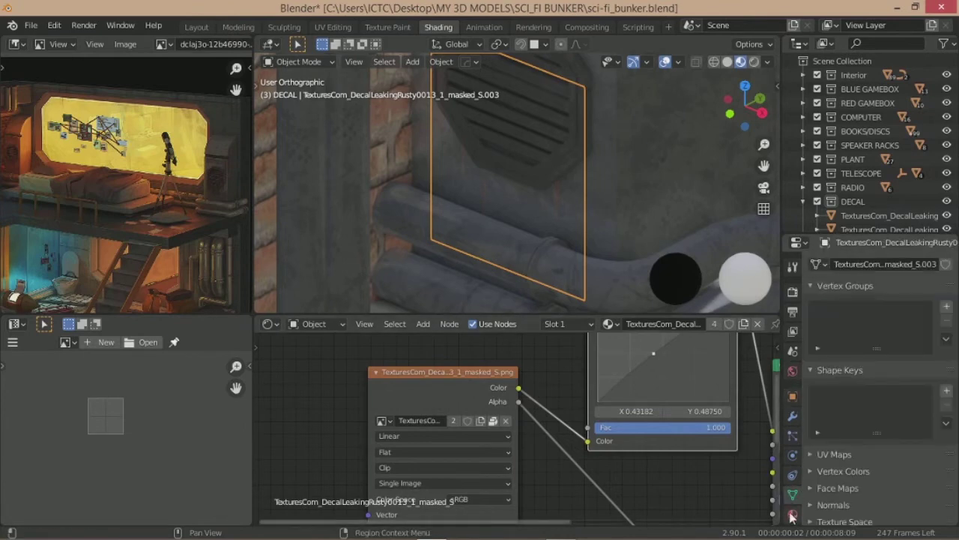
pyautogui.click(792, 516)
pyautogui.click(382, 421)
pyautogui.click(420, 367)
# Step: Reshape the combined RGB curve with a lowered point to darken the decal
pyautogui.moveTo(650, 387); pyautogui.dragTo(534, 438, button='middle')
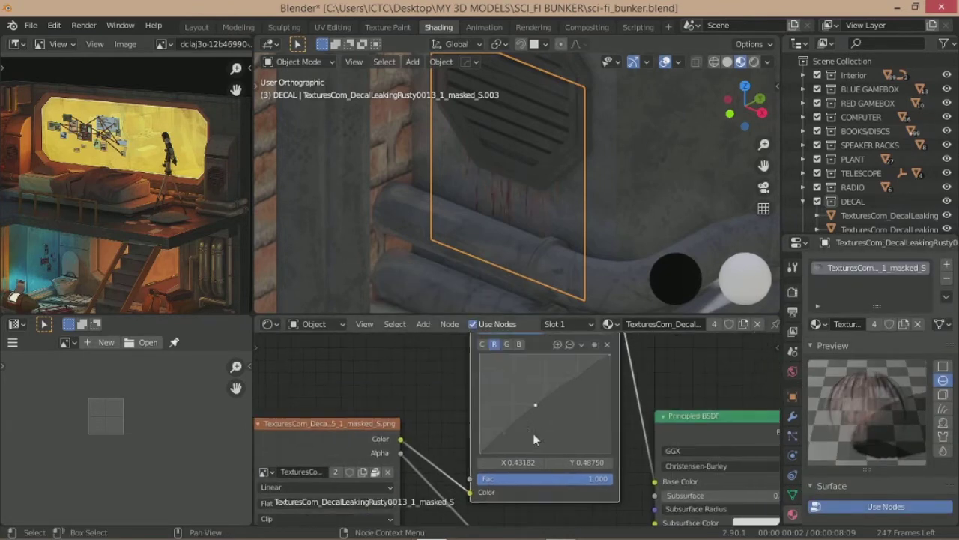
pyautogui.click(607, 344)
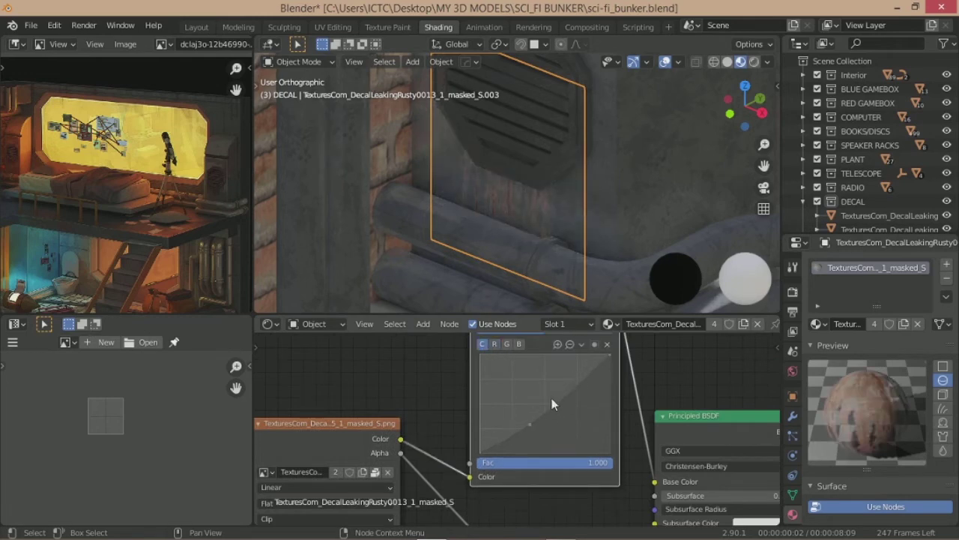
pyautogui.moveTo(529, 424)
pyautogui.mouseDown()
pyautogui.moveTo(541, 418)
pyautogui.moveTo(535, 423)
pyautogui.mouseUp()
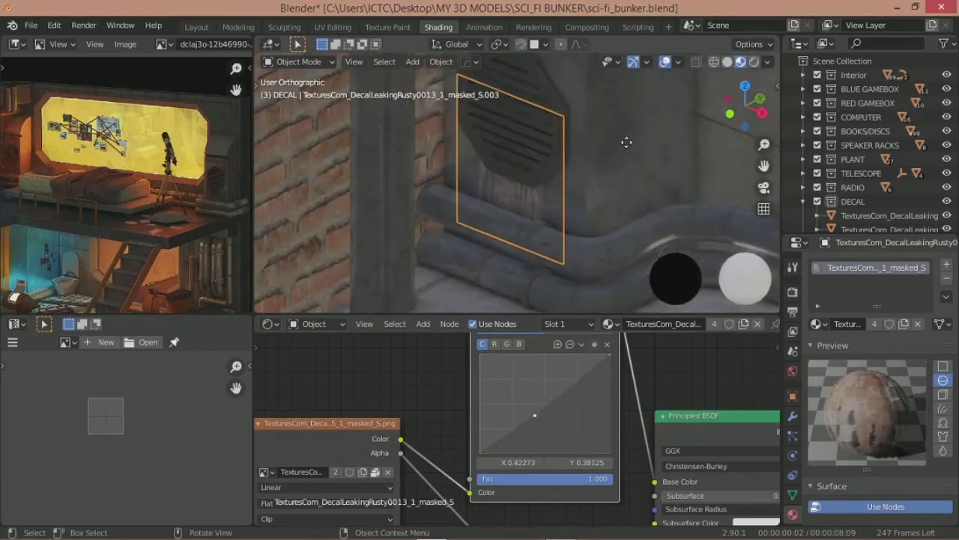
pyautogui.moveTo(541, 418); pyautogui.dragTo(538, 424)
pyautogui.scroll(-2, 857, 412)
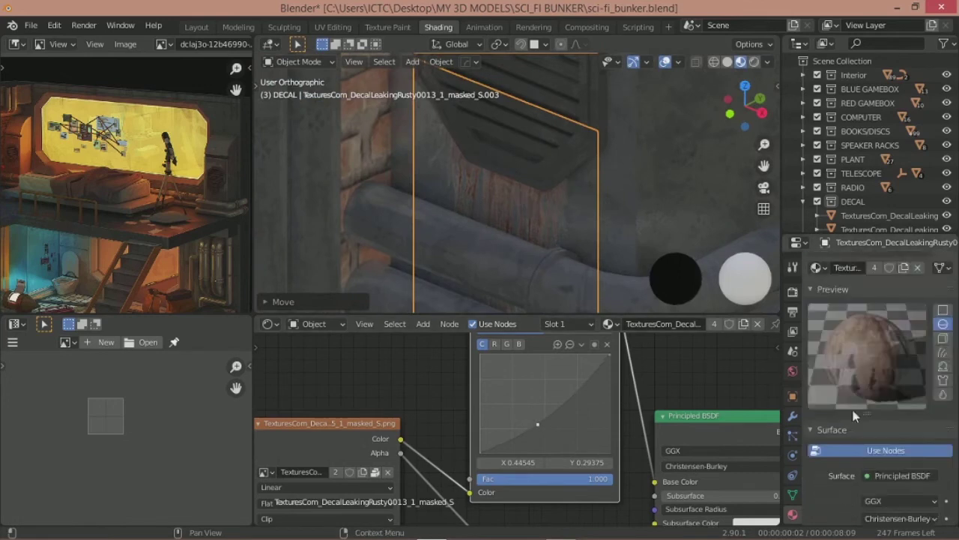
# Step: Bring the Shrinkwrap modifier Offset down to 0 m
pyautogui.click(792, 414)
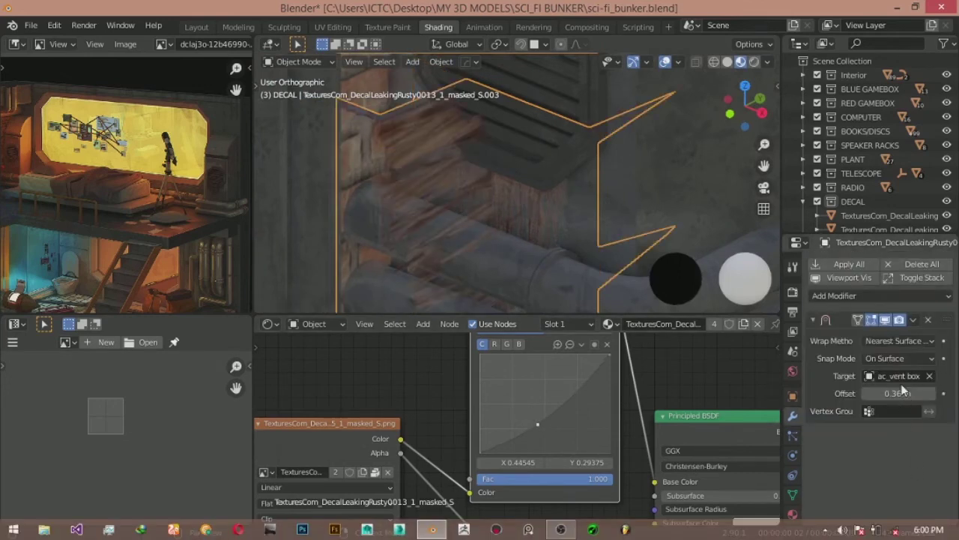
pyautogui.click(887, 393)
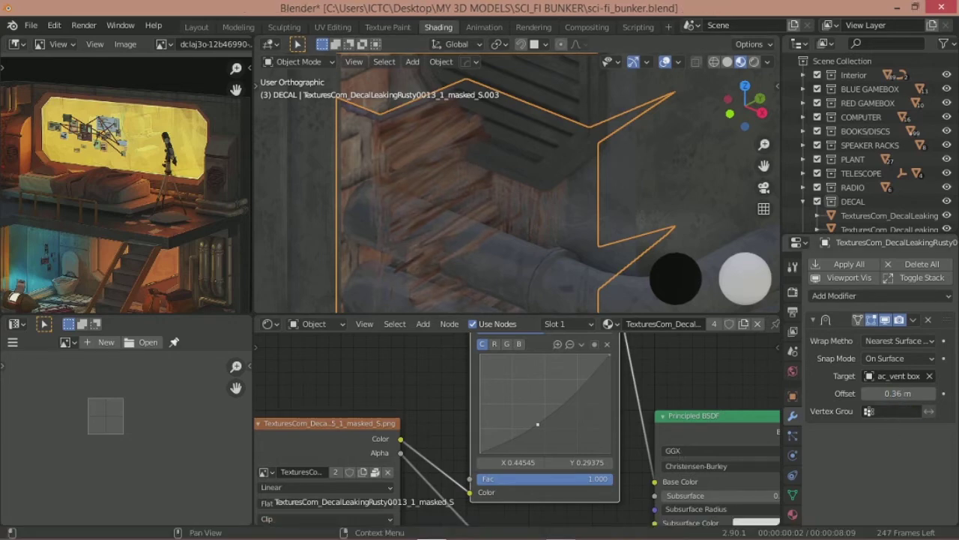
pyautogui.moveTo(891, 394); pyautogui.dragTo(900, 394)
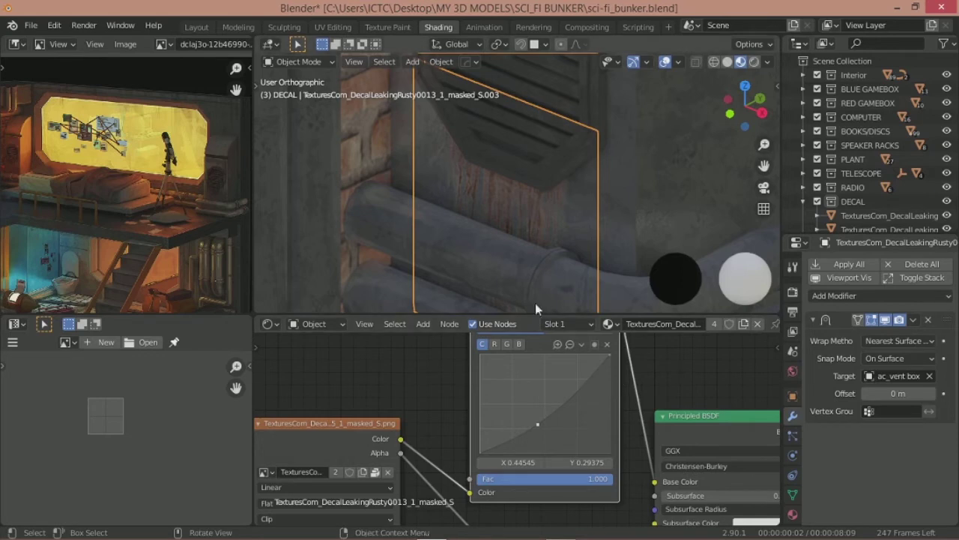
pyautogui.scroll(1, 592, 233)
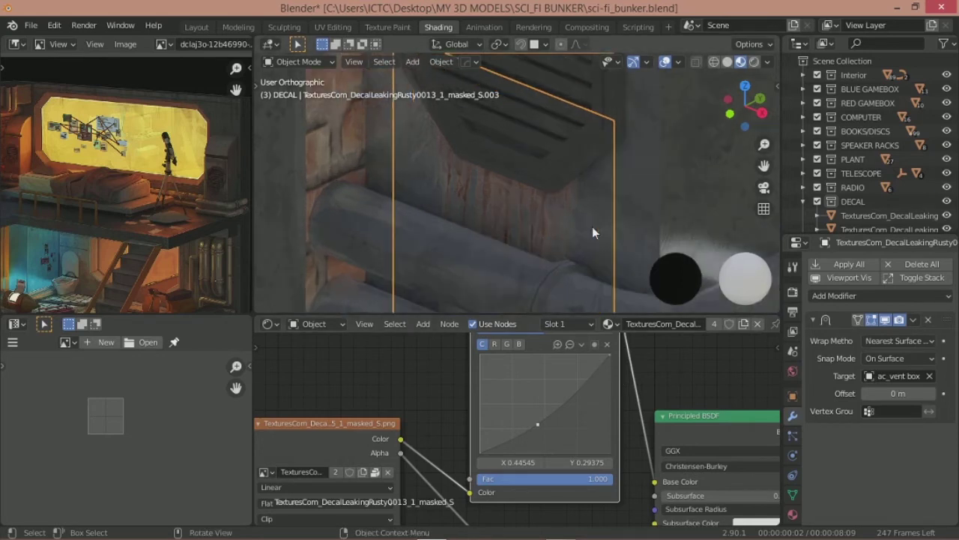
# Step: Raise the green channel curve point and adjust the red channel curve
pyautogui.click(506, 343)
pyautogui.moveTo(533, 423)
pyautogui.mouseDown()
pyautogui.moveTo(532, 404)
pyautogui.moveTo(540, 413)
pyautogui.mouseUp()
pyautogui.click(494, 343)
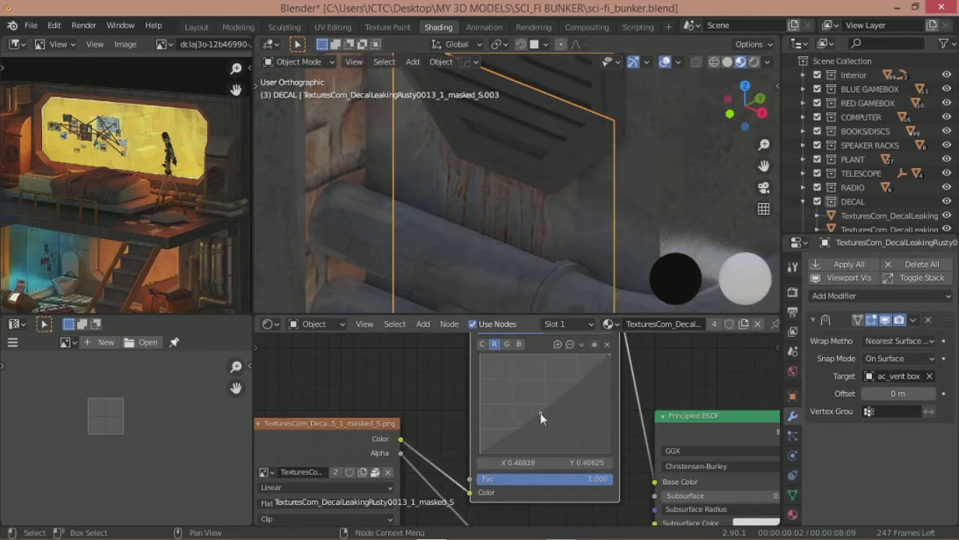
pyautogui.click(483, 343)
pyautogui.scroll(-2, 624, 204)
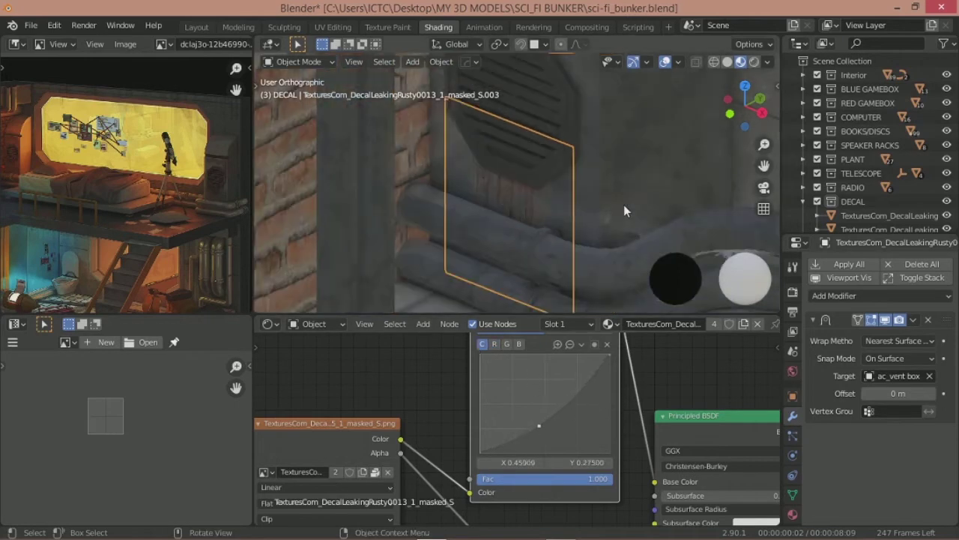
pyautogui.scroll(-2, 624, 204)
pyautogui.scroll(-2, 621, 188)
pyautogui.scroll(2, 630, 224)
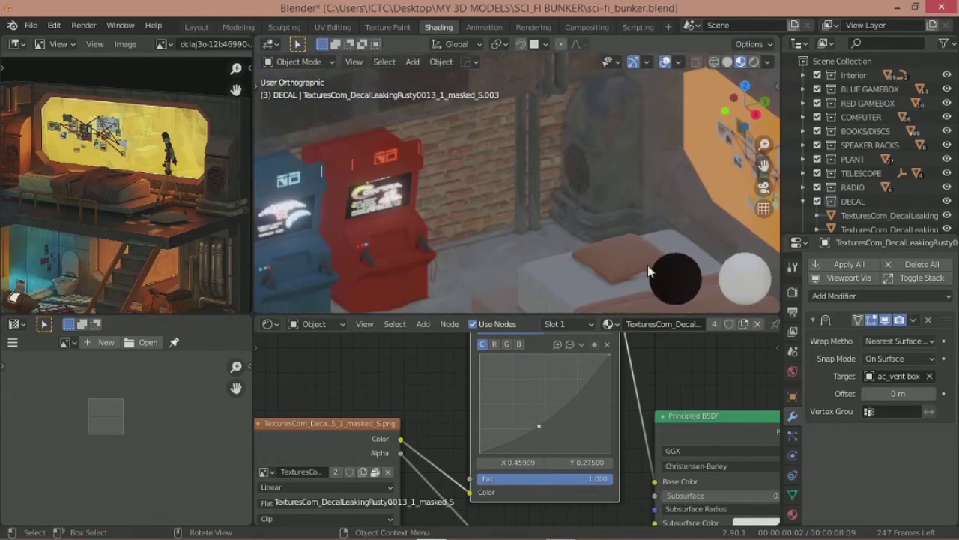
# Step: Switch the Image Texture back to the earlier masked ...3 rust image
pyautogui.scroll(3, 647, 264)
pyautogui.moveTo(420, 419); pyautogui.dragTo(442, 402, button='middle')
pyautogui.click(287, 454)
pyautogui.click(367, 399)
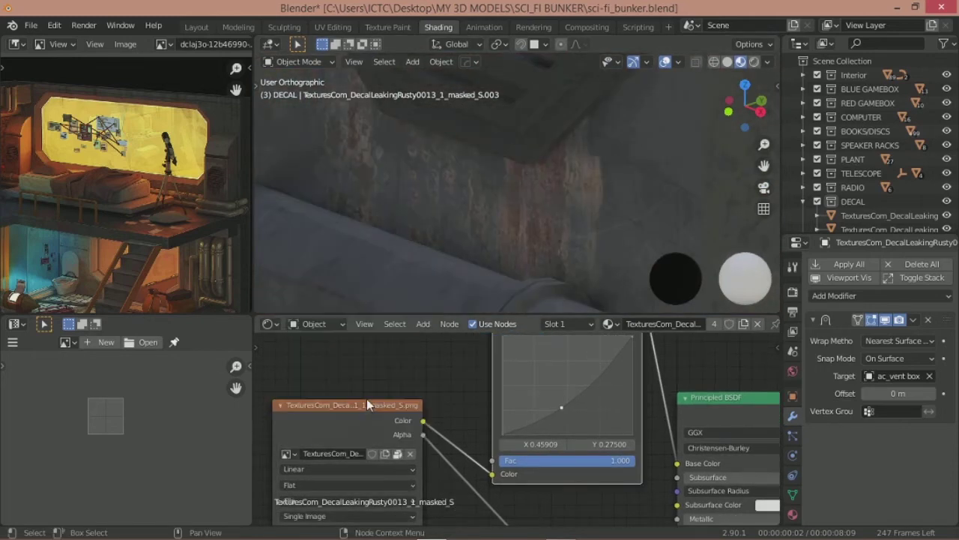
pyautogui.scroll(-2, 525, 225)
pyautogui.click(287, 453)
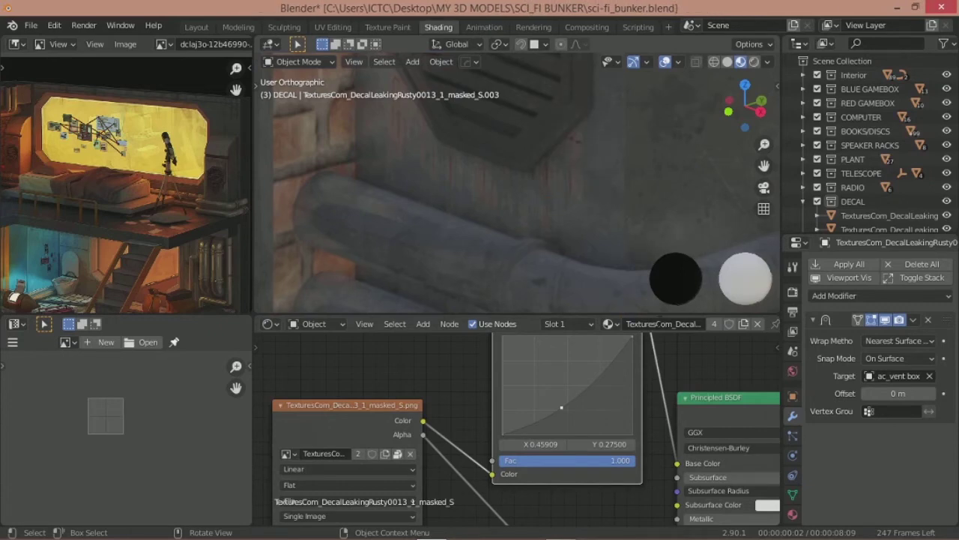
# Step: Move the decal vertically and along X, then narrow it with an X-axis scale
pyautogui.moveTo(569, 202); pyautogui.dragTo(604, 217, button='middle')
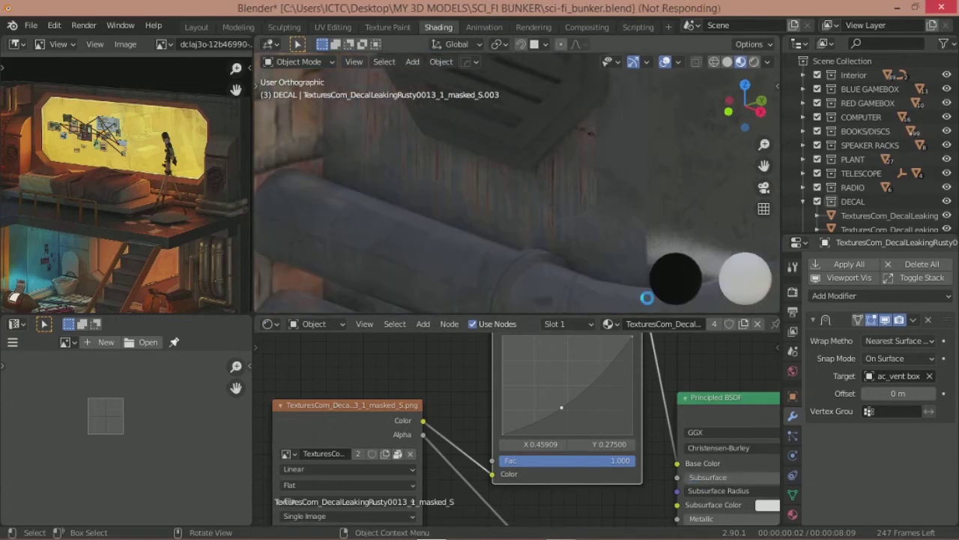
pyautogui.moveTo(588, 208); pyautogui.dragTo(545, 210, button='middle')
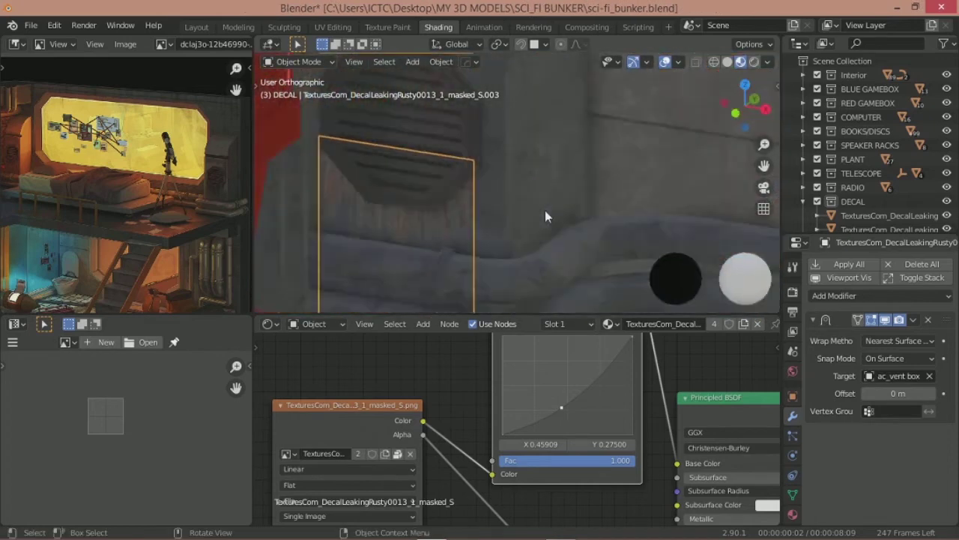
pyautogui.press('g')
pyautogui.click(529, 186)
pyautogui.press('g')
pyautogui.press('x')
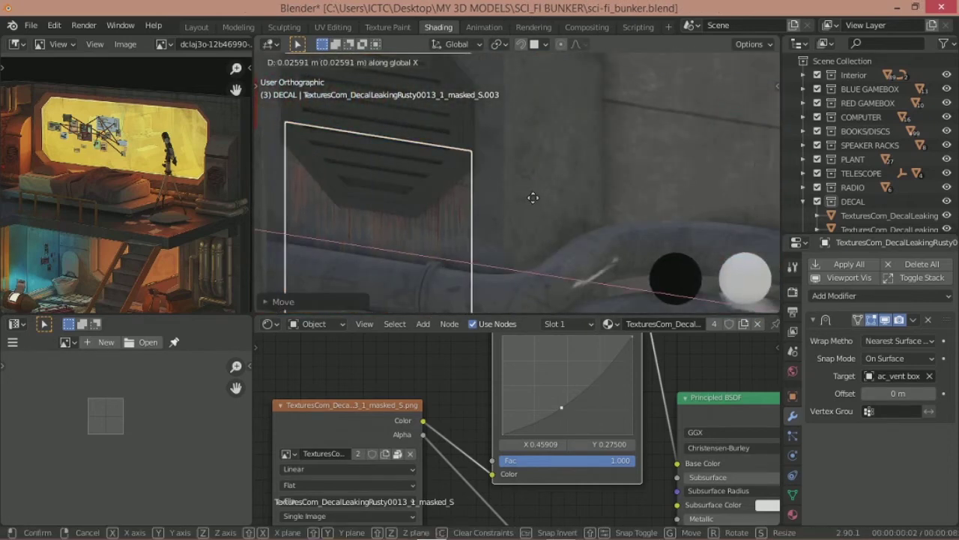
pyautogui.click(532, 204)
pyautogui.press('s')
pyautogui.press('x')
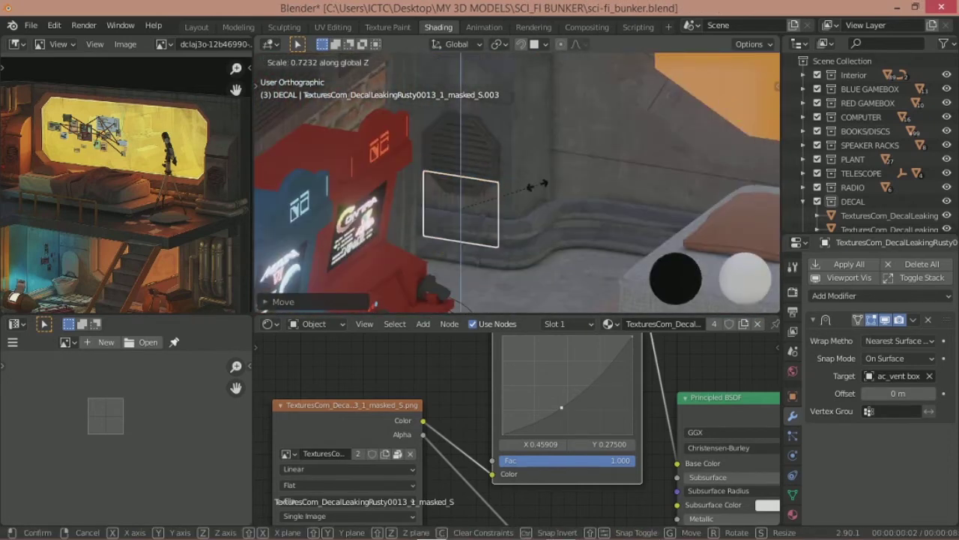
pyautogui.click(538, 182)
pyautogui.click(548, 139)
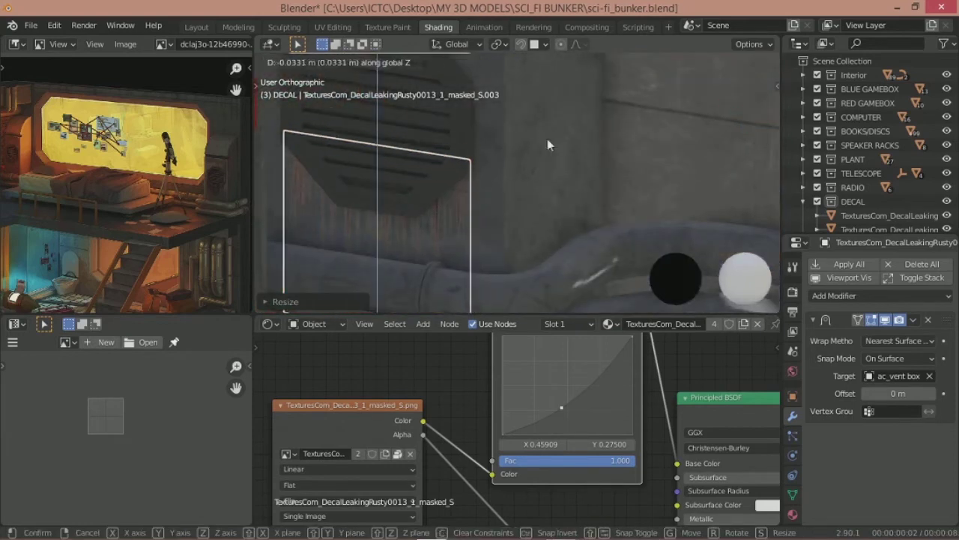
# Step: Duplicate the vent decal and slide the copy along X across the wall
pyautogui.moveTo(547, 138); pyautogui.dragTo(611, 195, button='middle')
pyautogui.scroll(5, 612, 190)
pyautogui.click(475, 230)
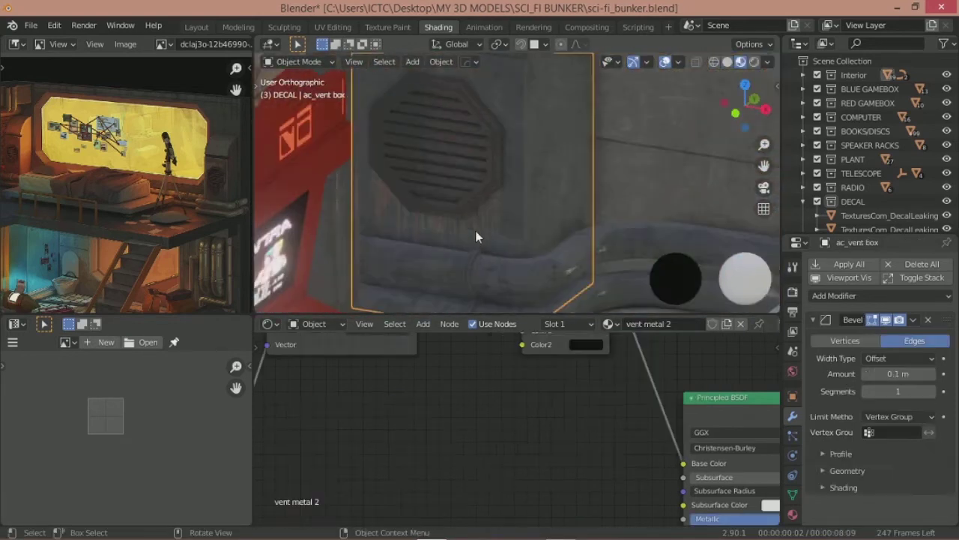
pyautogui.click(475, 230)
pyautogui.click(475, 230)
pyautogui.scroll(-6, 502, 225)
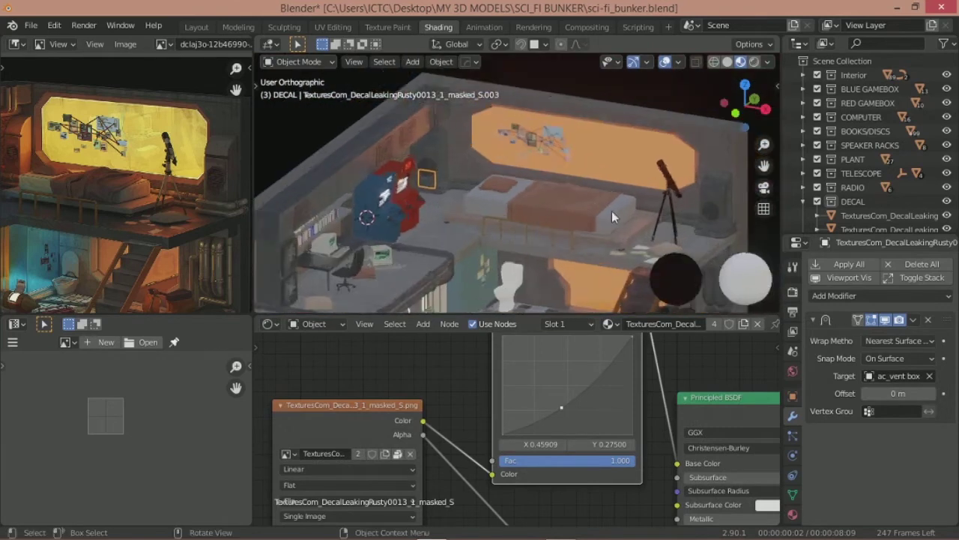
pyautogui.scroll(2, 611, 210)
pyautogui.hotkey('shift', 'd')
pyautogui.press('x')
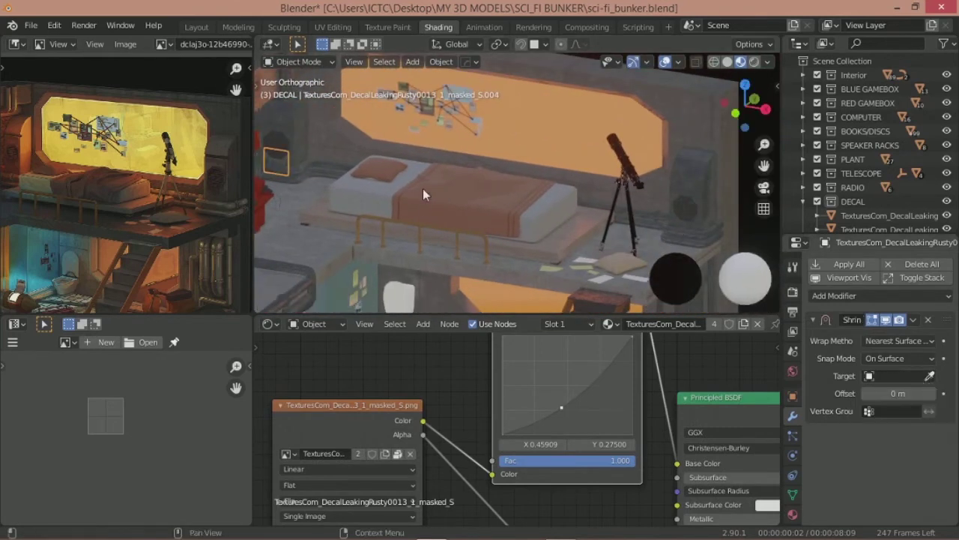
pyautogui.click(688, 215)
# Step: Align the copy over the second vent and set its Shrinkwrap Target to ac_vent box.001
pyautogui.scroll(4, 570, 194)
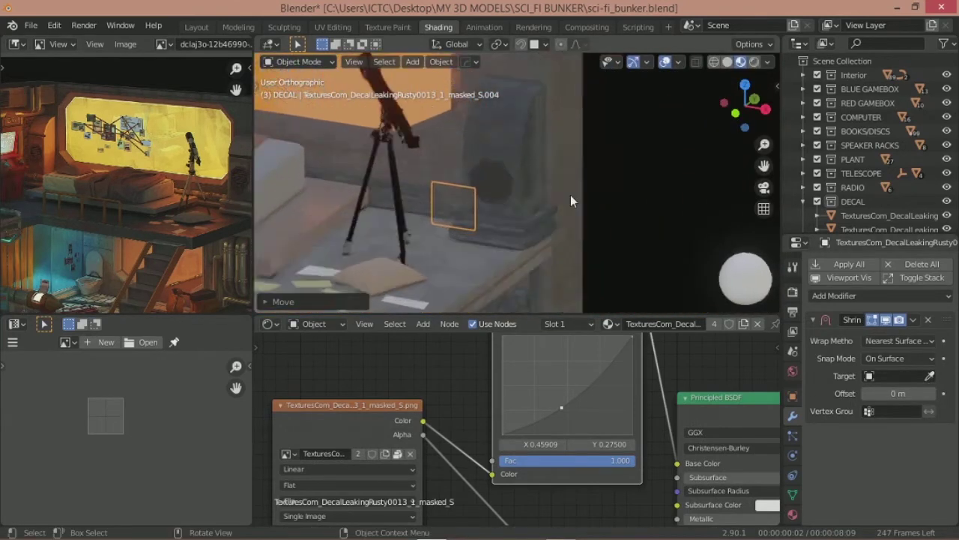
pyautogui.press('g')
pyautogui.press('x')
pyautogui.click(601, 237)
pyautogui.scroll(4, 546, 195)
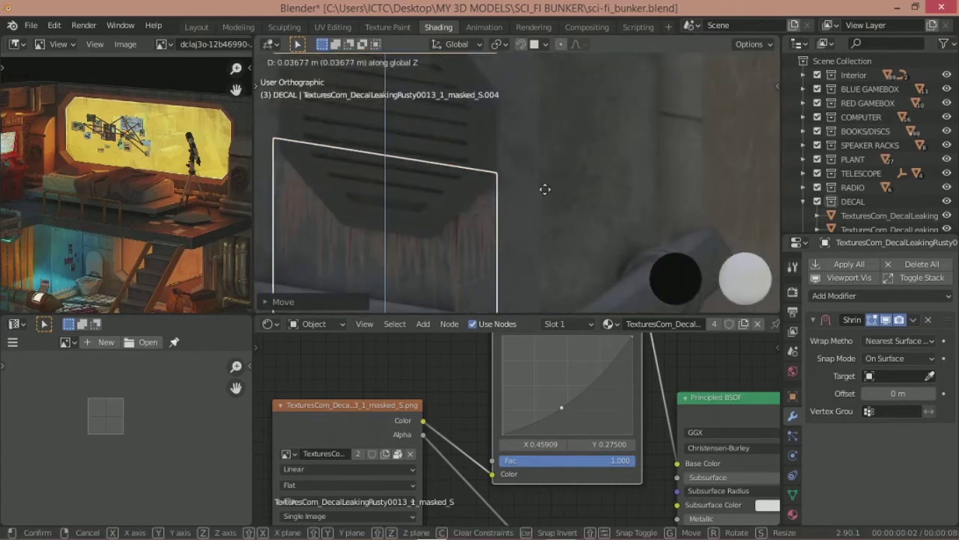
pyautogui.click(528, 190)
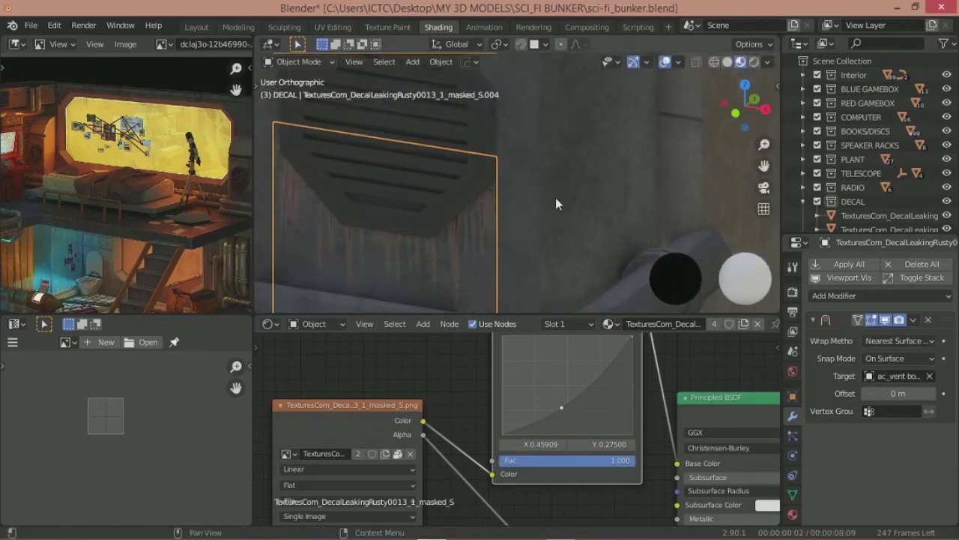
pyautogui.scroll(-5, 556, 198)
pyautogui.scroll(-3, 557, 190)
pyautogui.moveTo(544, 188)
pyautogui.mouseDown(button='middle')
pyautogui.moveTo(496, 191)
pyautogui.moveTo(557, 172)
pyautogui.mouseUp(button='middle')
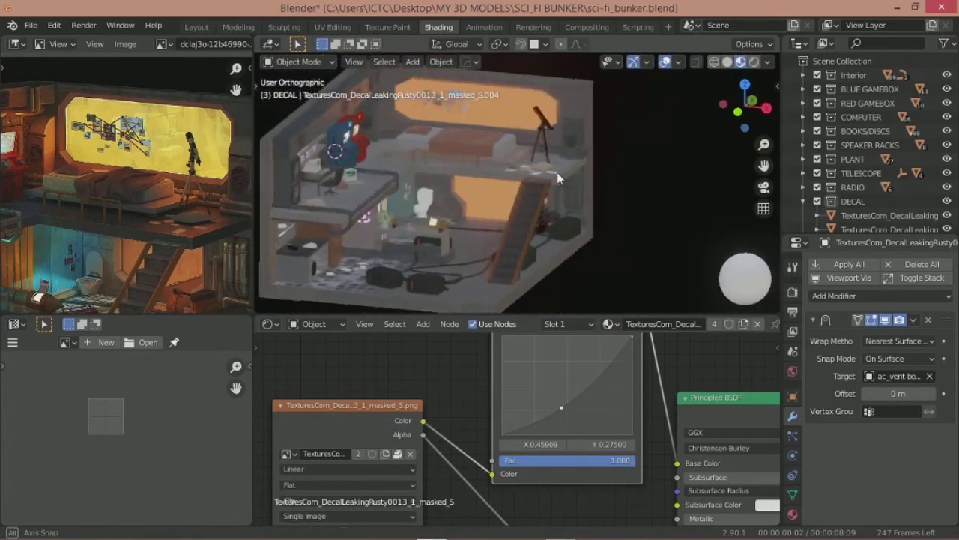
# Step: Switch to camera view with Numpad 0 and set viewport shading to Solid
pyautogui.scroll(-2, 557, 172)
pyautogui.press('KP_0')
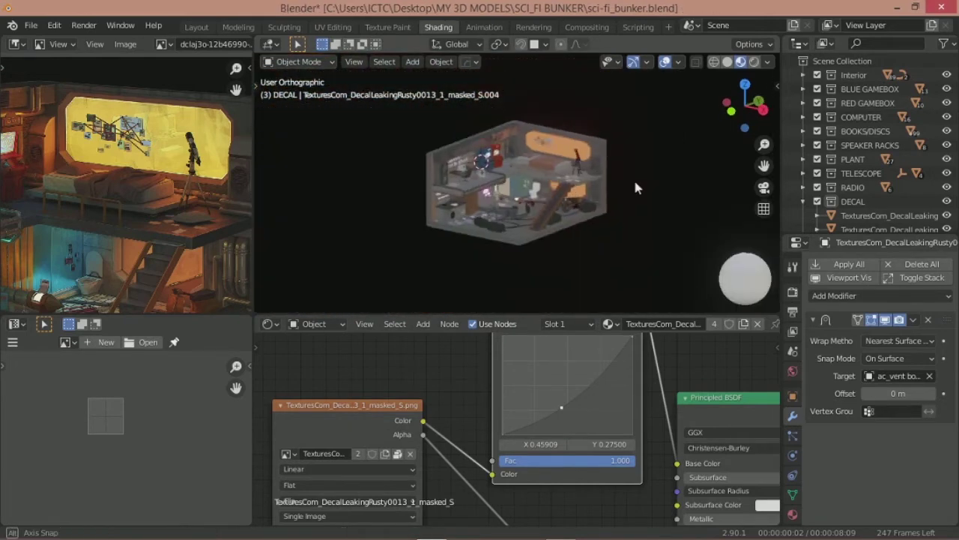
pyautogui.scroll(1, 586, 177)
pyautogui.scroll(2, 586, 181)
pyautogui.scroll(2, 537, 222)
pyautogui.press('z')
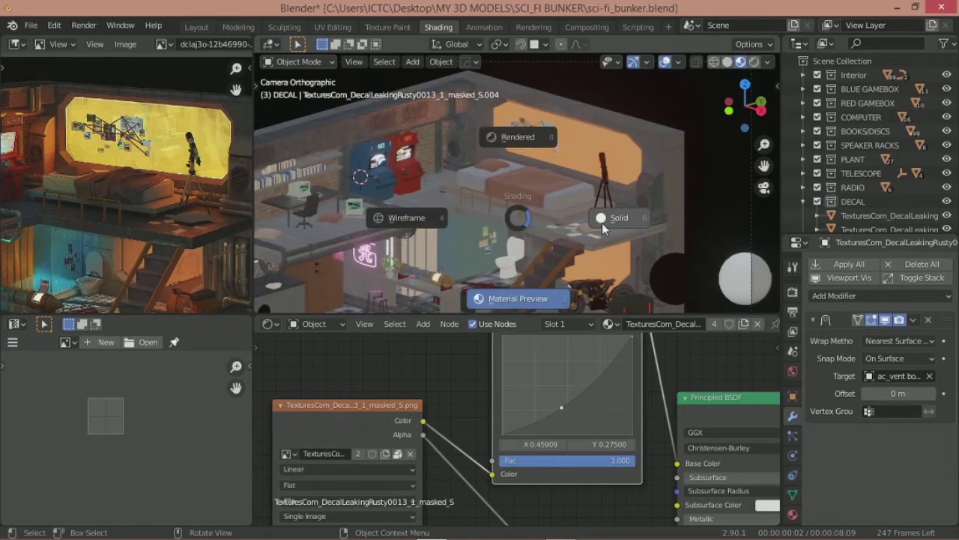
pyautogui.click(601, 221)
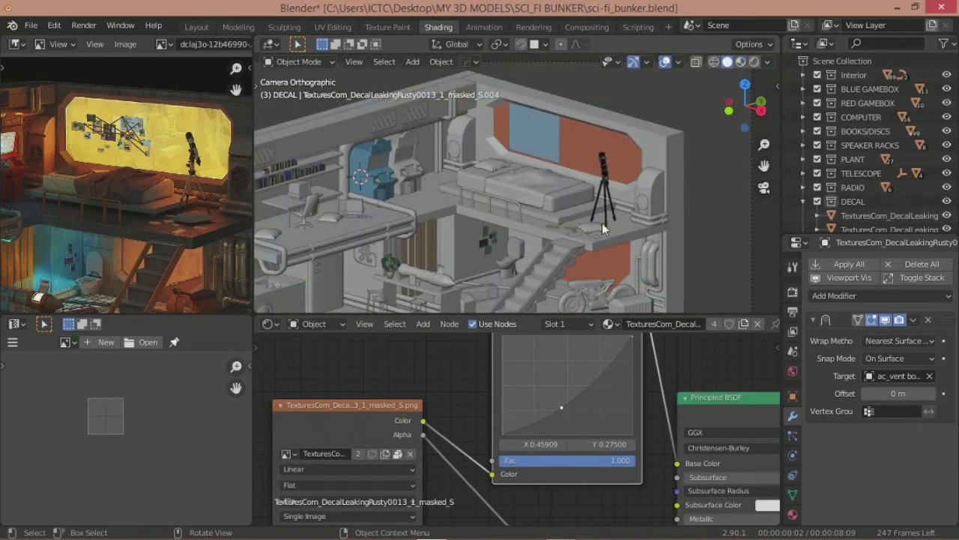
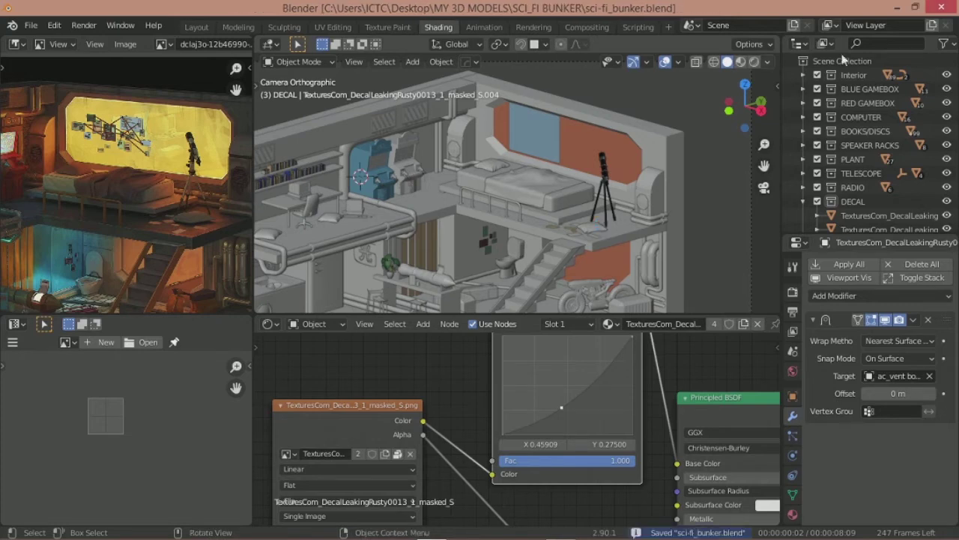
# Step: Give the decal material a dark brown viewport display colour on the colour wheel
pyautogui.scroll(3, 624, 174)
pyautogui.scroll(3, 484, 165)
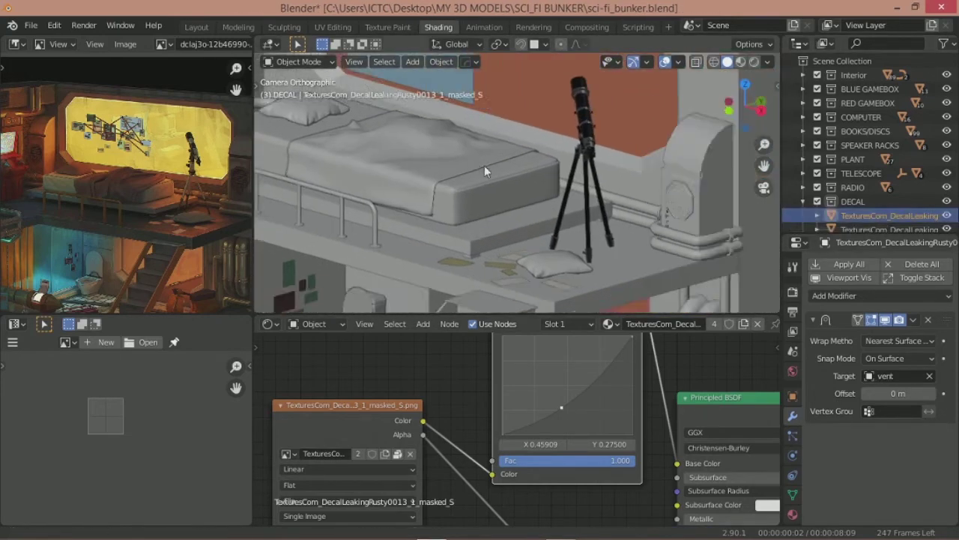
pyautogui.scroll(3, 484, 165)
pyautogui.click(767, 61)
pyautogui.click(731, 237)
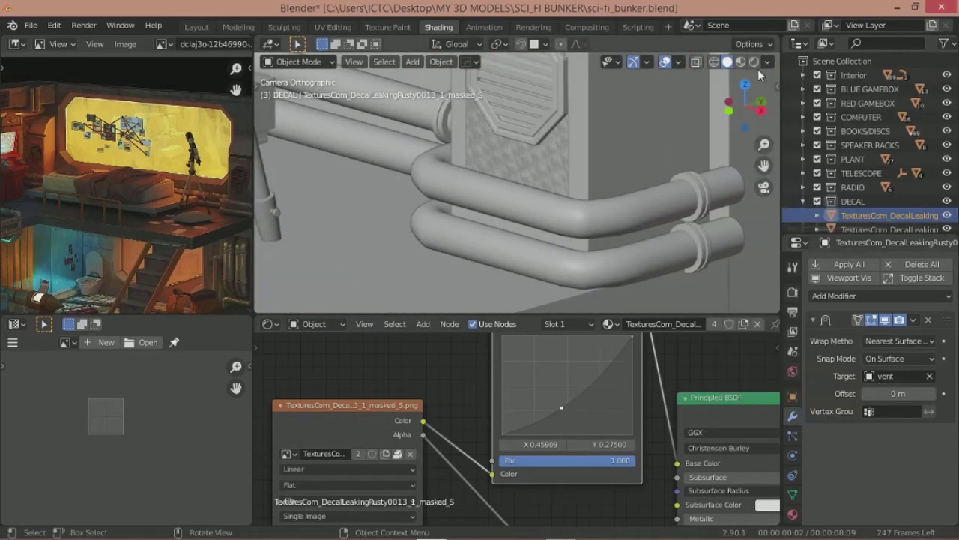
pyautogui.click(792, 483)
pyautogui.scroll(-10, 872, 450)
pyautogui.click(900, 465)
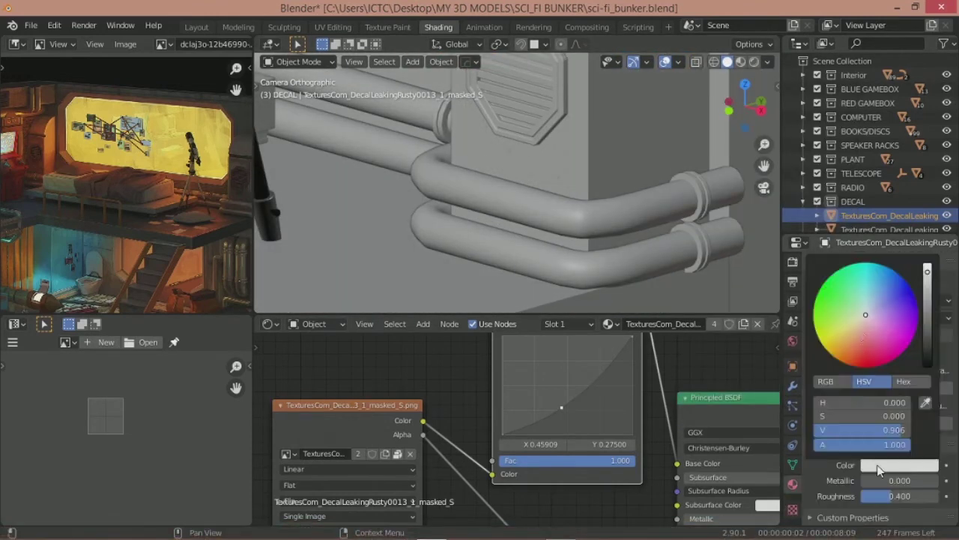
pyautogui.moveTo(877, 352); pyautogui.dragTo(886, 337)
# Step: Frame the view and tint every object a random viewport colour
pyautogui.scroll(-8, 427, 141)
pyautogui.scroll(5, 580, 166)
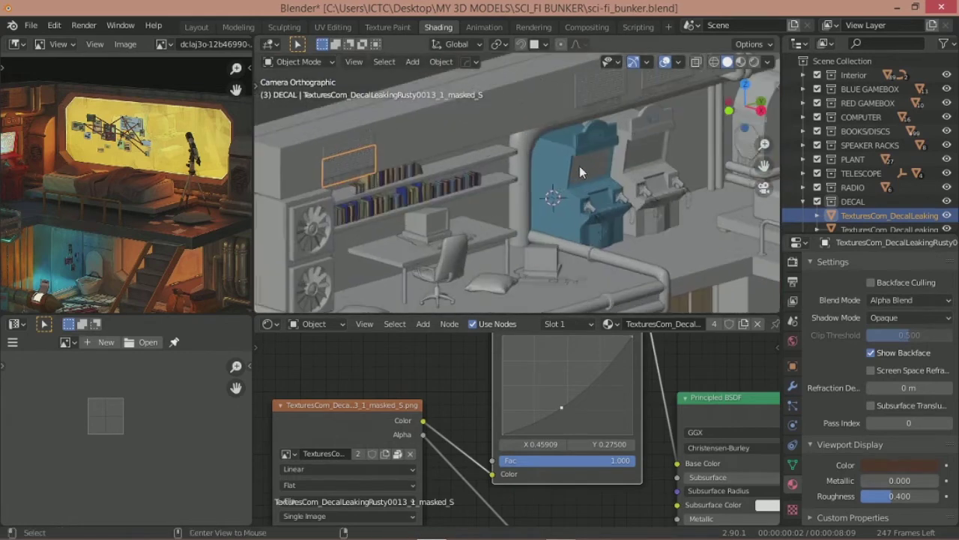
pyautogui.hotkey('alt', 'a')
pyautogui.scroll(3, 617, 194)
pyautogui.scroll(3, 659, 159)
pyautogui.scroll(3, 739, 247)
pyautogui.click(768, 61)
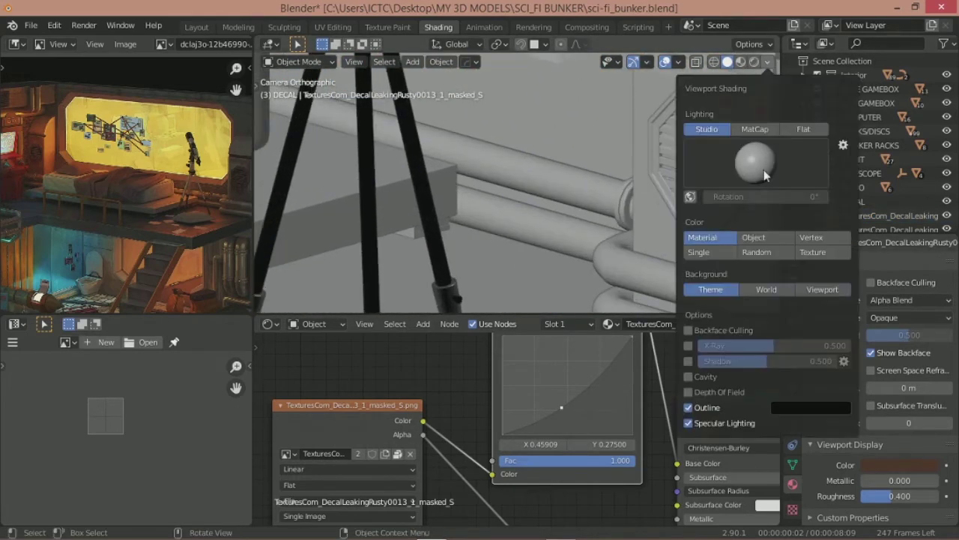
pyautogui.click(760, 188)
# Step: Orbit the room and return the viewport shading to material colours
pyautogui.moveTo(660, 225); pyautogui.dragTo(569, 197, button='middle')
pyautogui.scroll(-4, 558, 188)
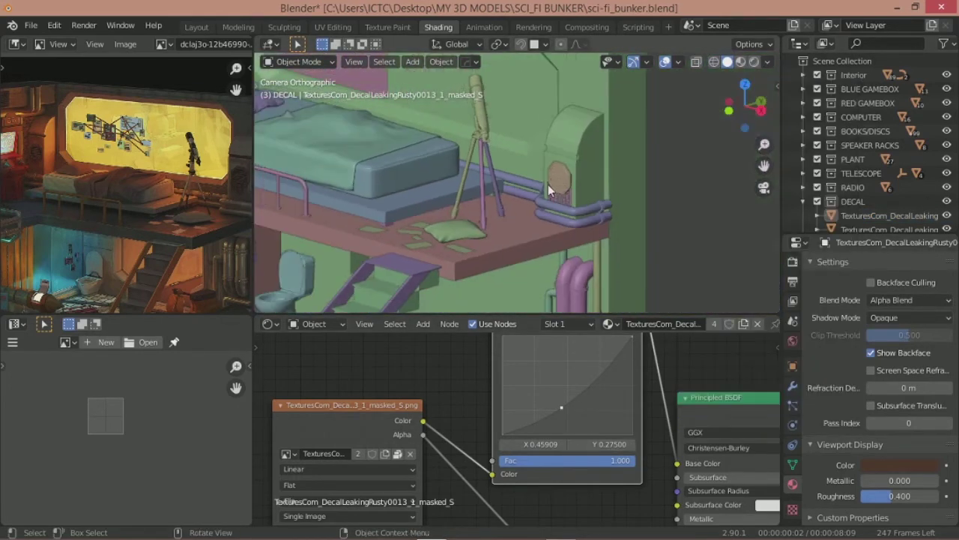
pyautogui.scroll(-3, 548, 184)
pyautogui.click(768, 61)
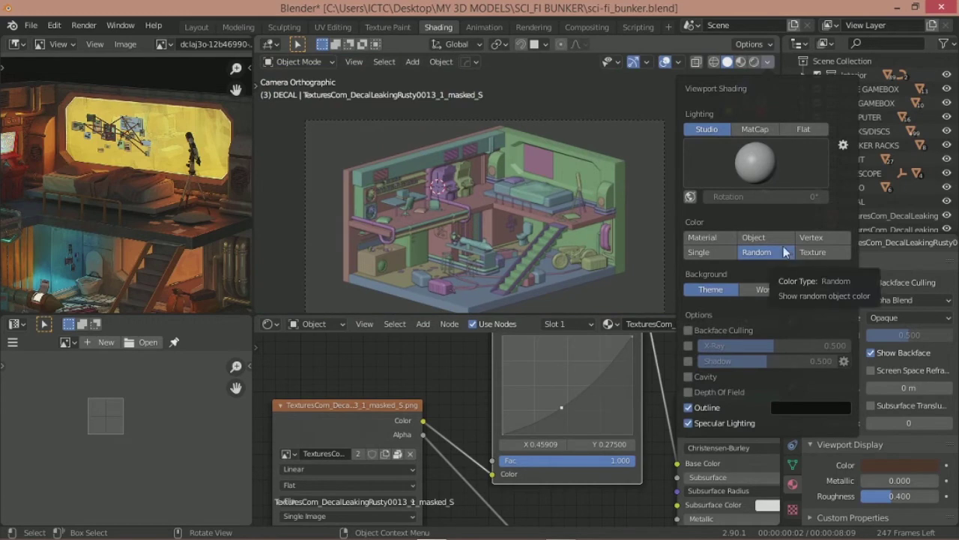
pyautogui.click(718, 236)
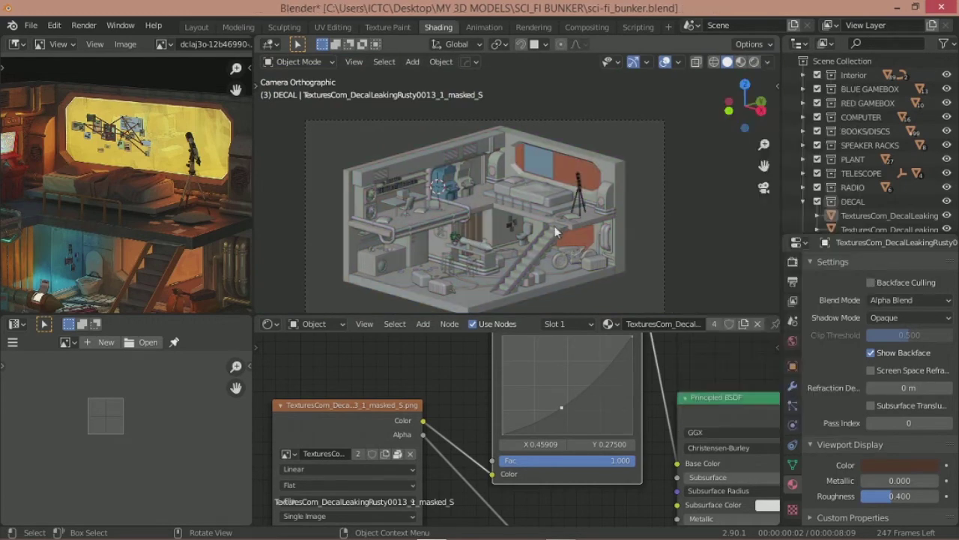
# Step: Pan the reference image to the toilet wall and select the toilet closet
pyautogui.scroll(3, 189, 227)
pyautogui.moveTo(176, 227); pyautogui.dragTo(150, 224, button='middle')
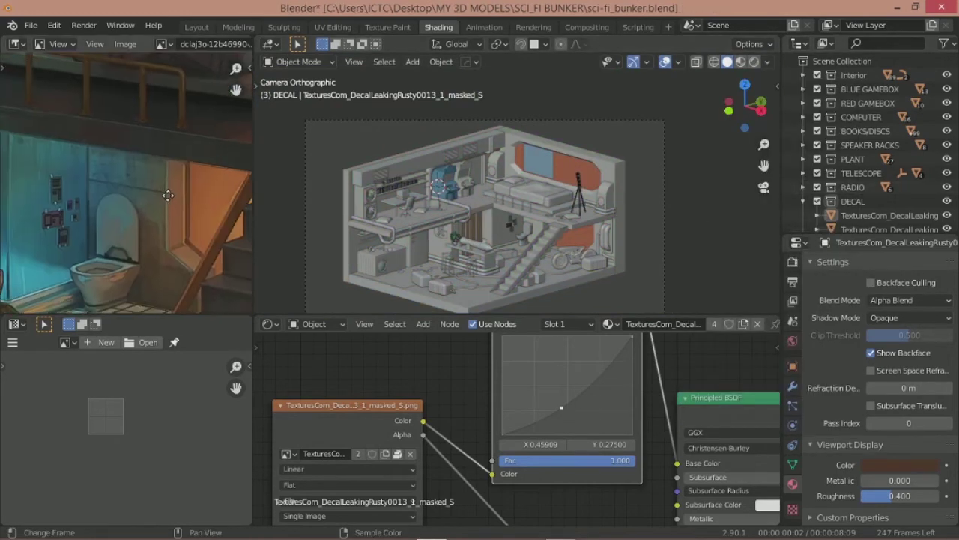
pyautogui.scroll(3, 475, 269)
pyautogui.click(475, 268)
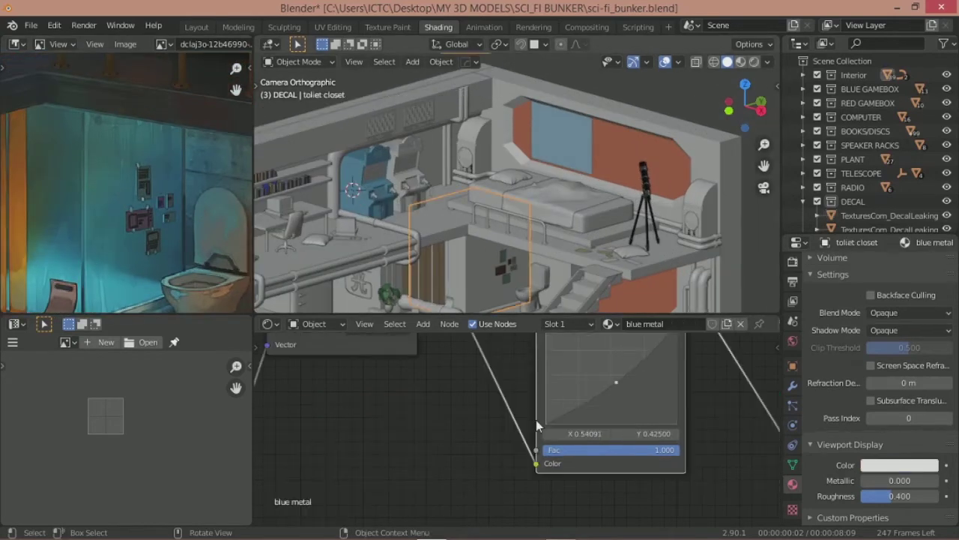
pyautogui.scroll(-3, 530, 404)
pyautogui.scroll(4, 495, 195)
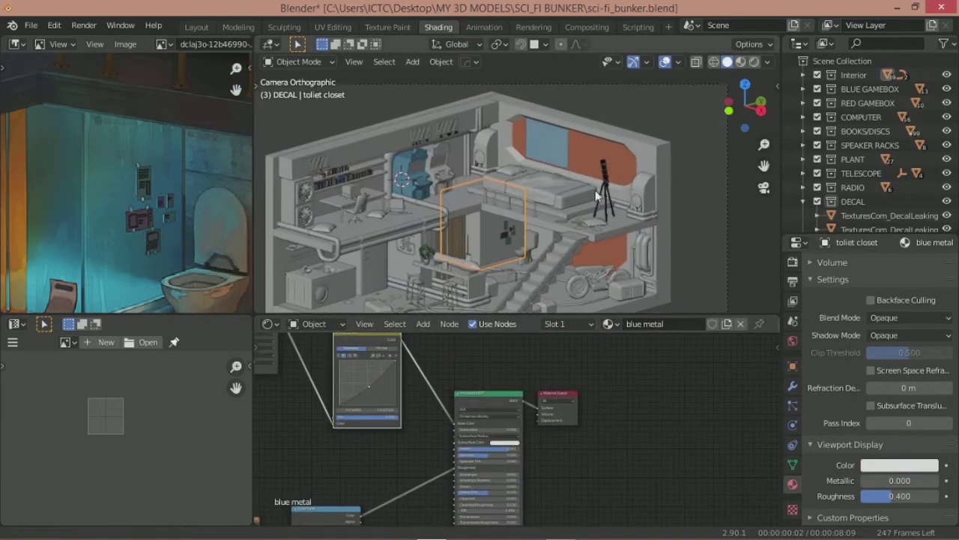
# Step: Compare the washing machine reference, select the left wall, and bring up the Add menu
pyautogui.moveTo(208, 171); pyautogui.dragTo(151, 197, button='middle')
pyautogui.scroll(-2, 150, 196)
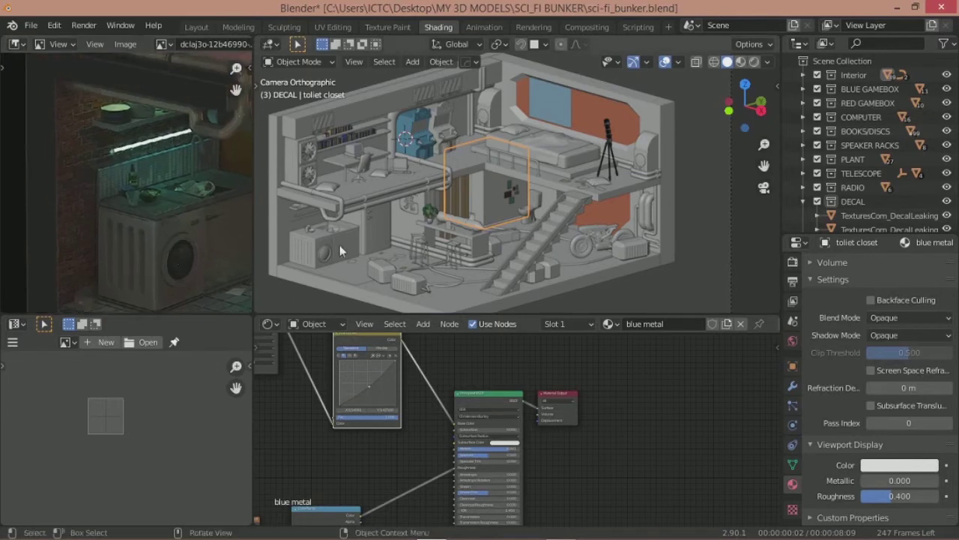
pyautogui.scroll(-2, 173, 218)
pyautogui.scroll(-1, 192, 235)
pyautogui.click(285, 238)
pyautogui.scroll(3, 494, 224)
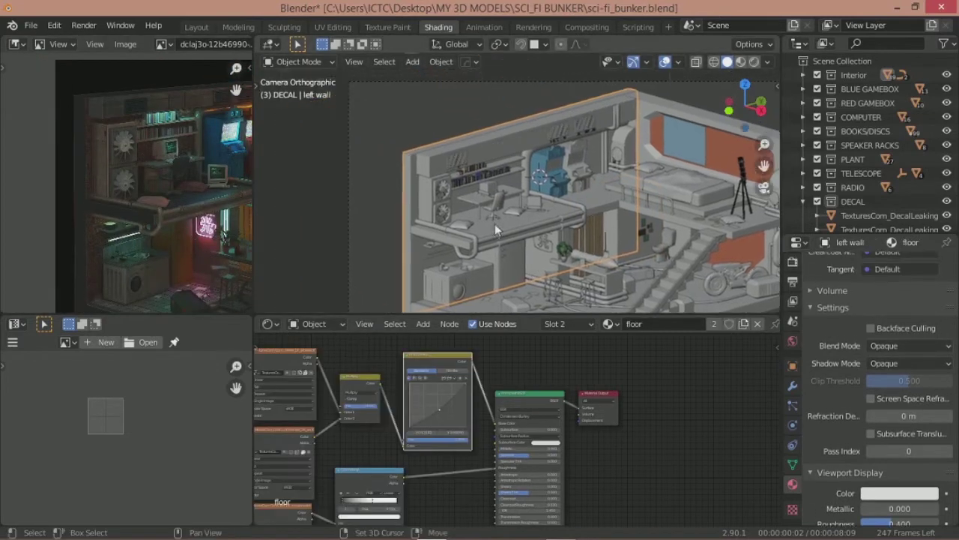
pyautogui.press('Tab')
pyautogui.press('Tab')
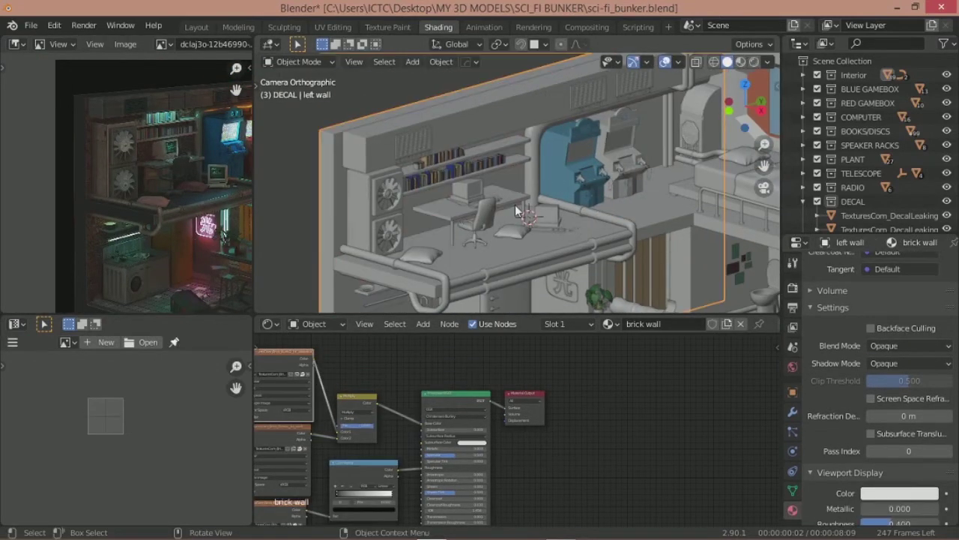
pyautogui.hotkey('shift', 'a')
# Step: Import a decal image as a plane from the Textures folder, then rotate and enlarge it
pyautogui.click(608, 373)
pyautogui.doubleClick(442, 191)
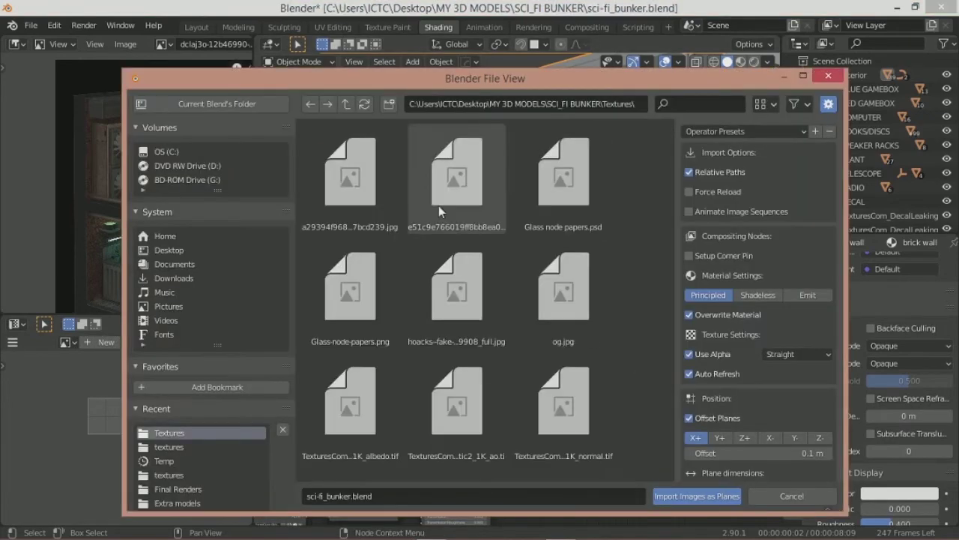
pyautogui.scroll(-5, 596, 217)
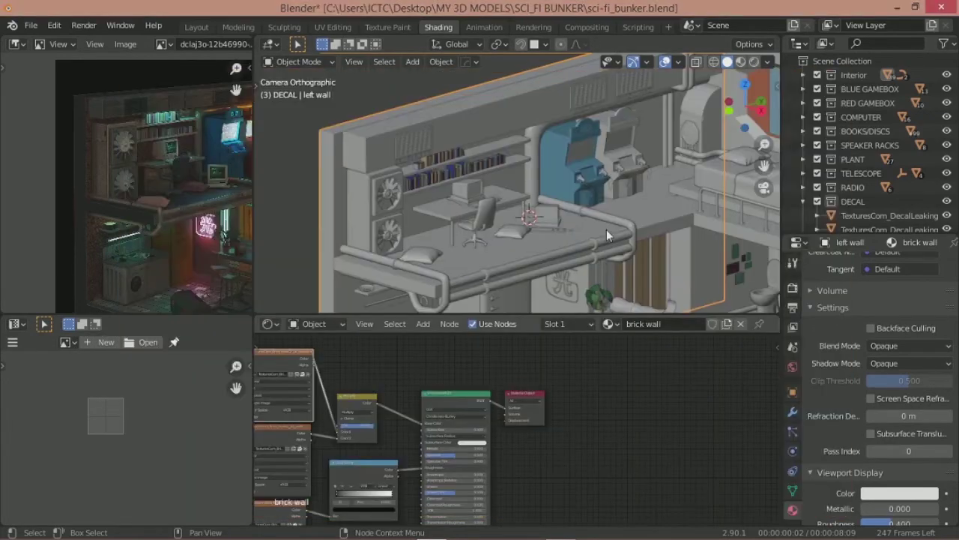
pyautogui.press('KP_Decimal')
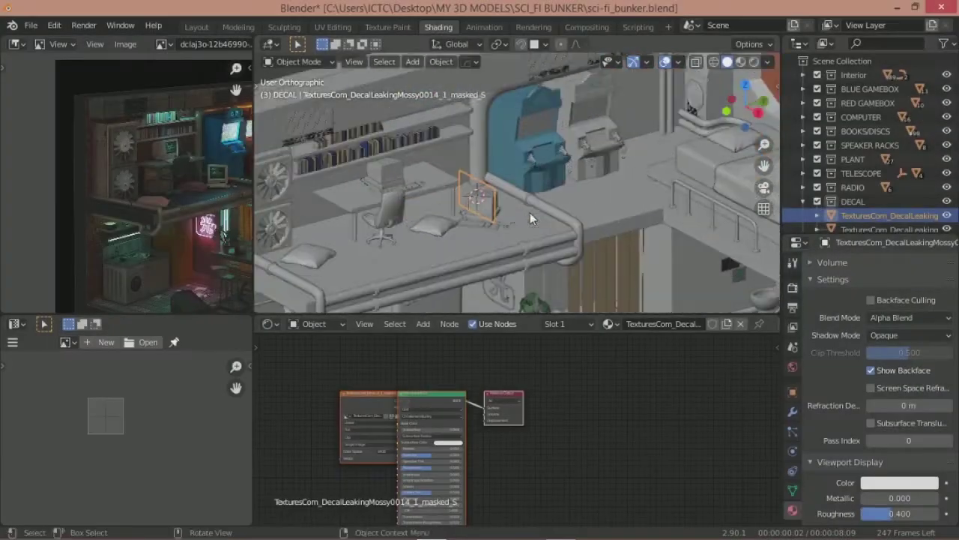
pyautogui.press('r')
pyautogui.click(569, 201)
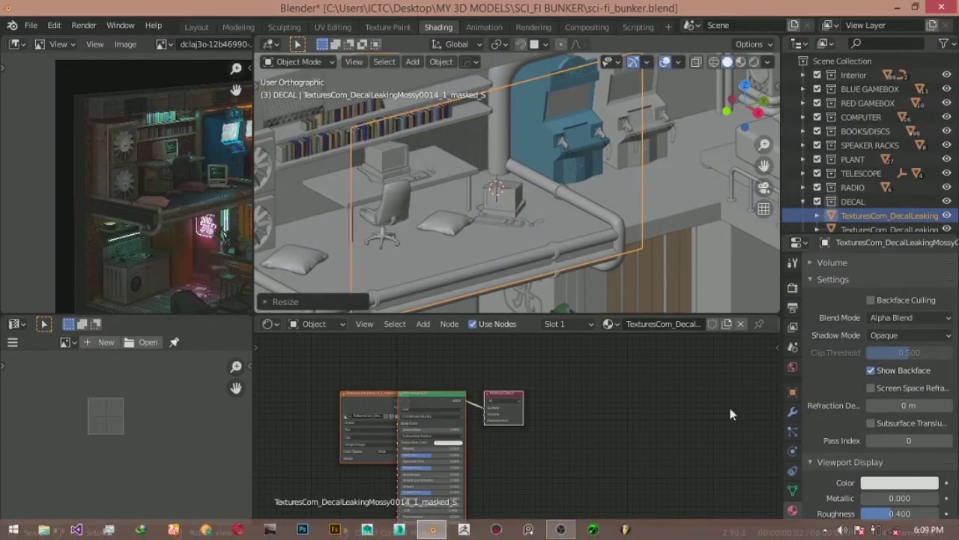
pyautogui.press('Home')
pyautogui.press('s')
pyautogui.click(693, 162)
# Step: Show texture colours in the viewport, then delete the imported decal
pyautogui.click(766, 61)
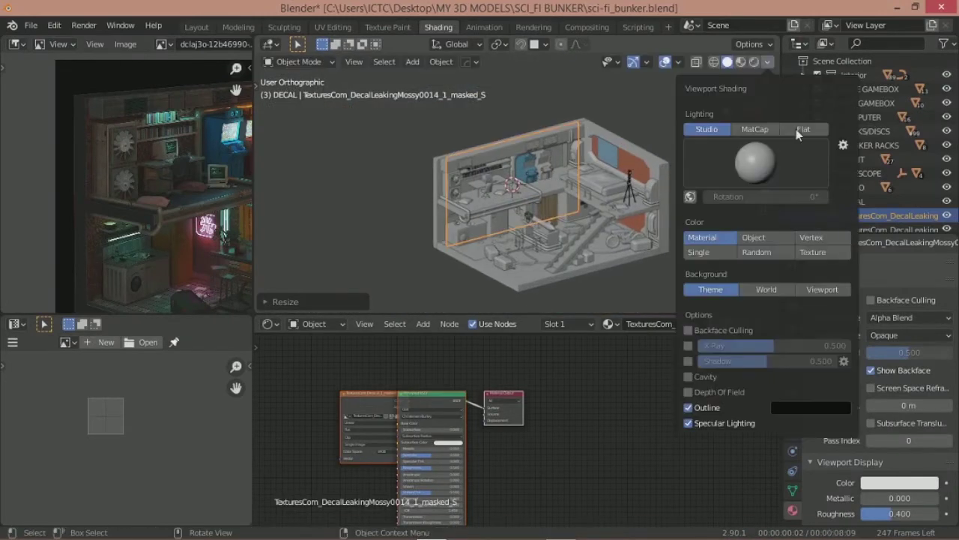
pyautogui.click(792, 314)
pyautogui.scroll(3, 428, 190)
pyautogui.scroll(3, 596, 217)
pyautogui.press('s')
pyautogui.press('x')
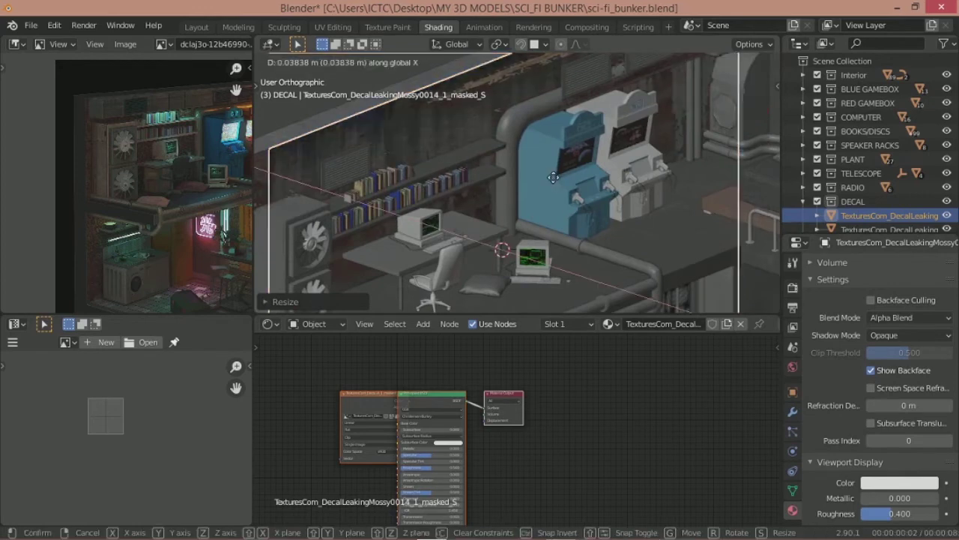
pyautogui.rightClick(554, 175)
pyautogui.press('Delete')
pyautogui.press('Home')
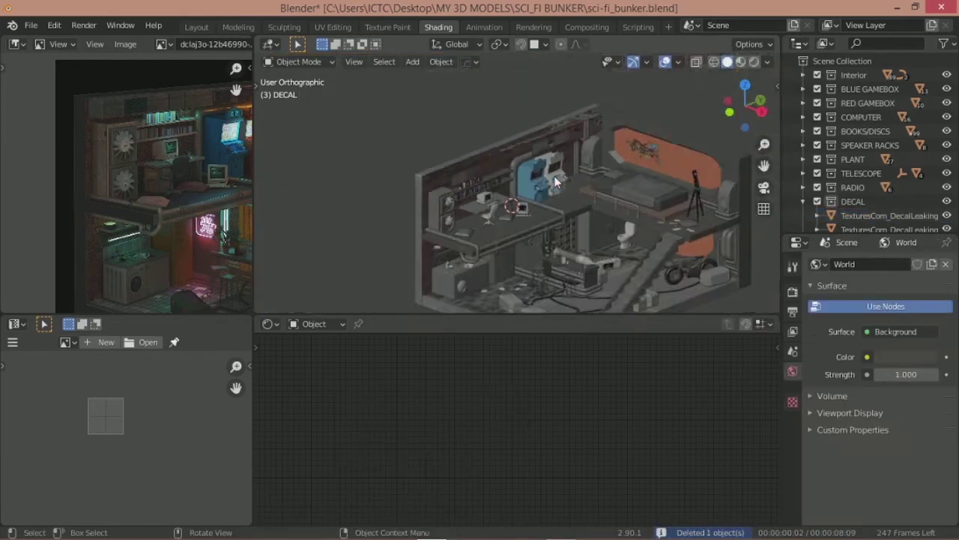
# Step: View the bunker through the scene camera in Rendered shading
pyautogui.moveTo(554, 175)
pyautogui.mouseDown(button='middle')
pyautogui.moveTo(565, 188)
pyautogui.moveTo(496, 212)
pyautogui.mouseUp(button='middle')
pyautogui.press('KP_0')
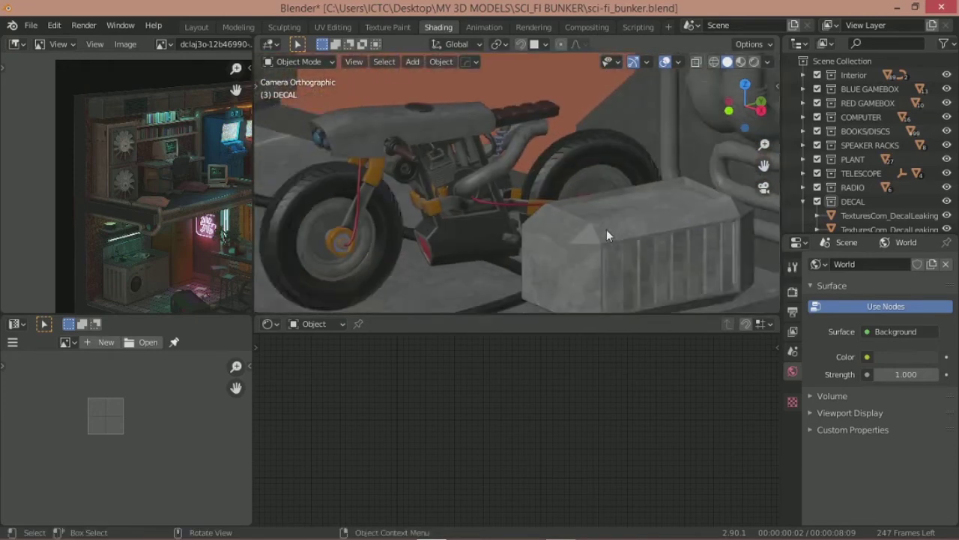
pyautogui.scroll(-5, 607, 230)
pyautogui.scroll(-3, 593, 213)
pyautogui.press('z')
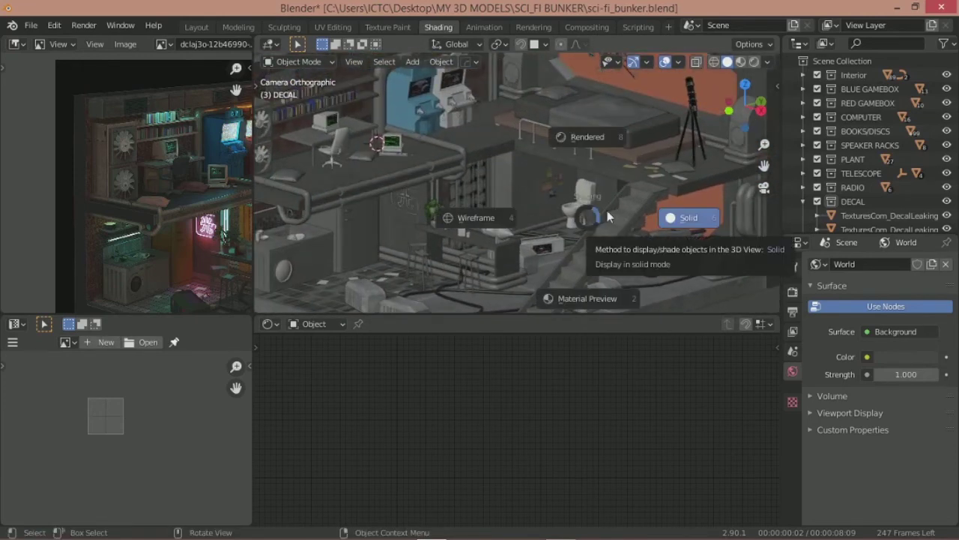
pyautogui.click(682, 217)
# Step: Select the front wall, review the shading options, and give the 3D view more height
pyautogui.click(699, 203)
pyautogui.click(767, 61)
pyautogui.scroll(-3, 595, 185)
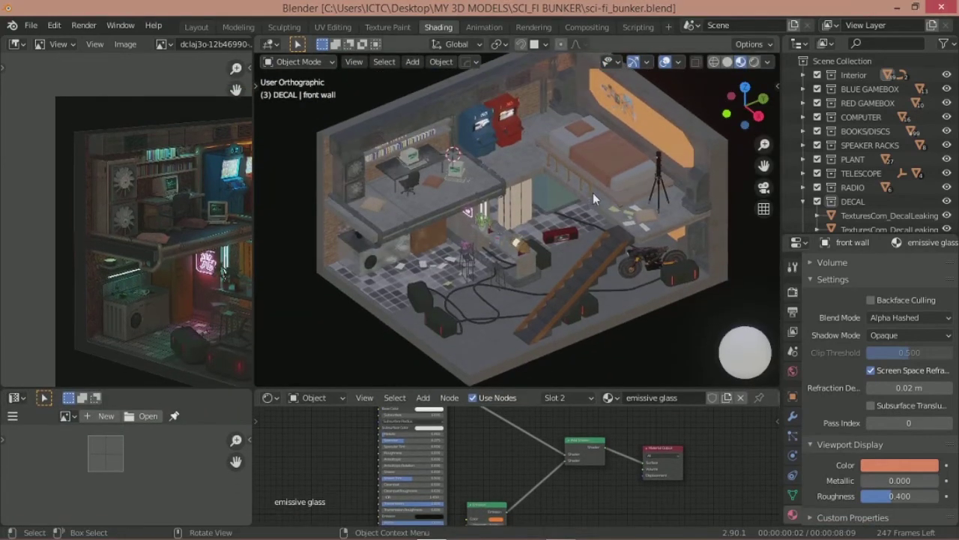
pyautogui.scroll(-2, 593, 192)
pyautogui.moveTo(338, 390)
pyautogui.mouseDown()
pyautogui.moveTo(338, 304)
pyautogui.moveTo(338, 362)
pyautogui.mouseUp()
pyautogui.scroll(3, 164, 217)
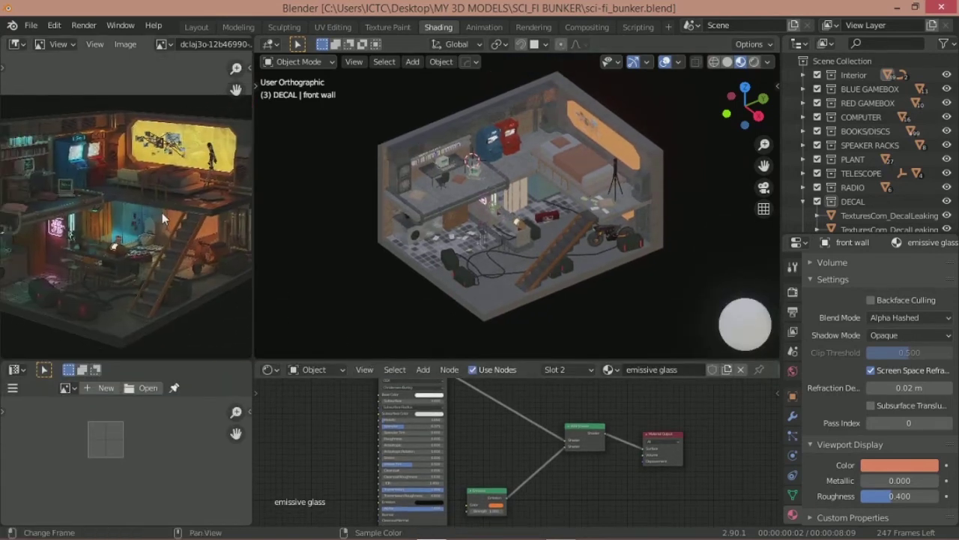
pyautogui.scroll(-2, 163, 217)
pyautogui.scroll(-1, 916, 225)
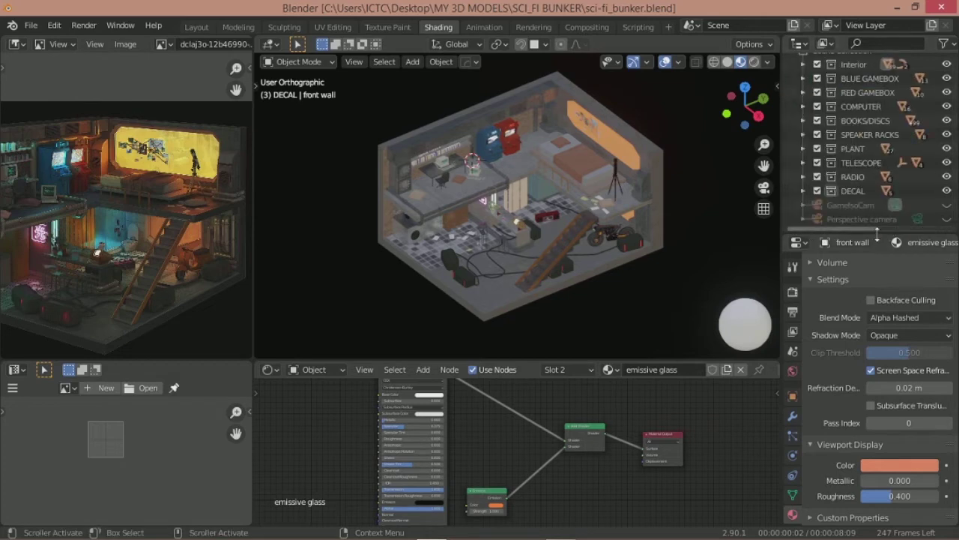
# Step: Create a new collection in the Outliner and rename it MODEL
pyautogui.moveTo(910, 230); pyautogui.dragTo(910, 278)
pyautogui.rightClick(880, 243)
pyautogui.click(881, 244)
pyautogui.rightClick(880, 252)
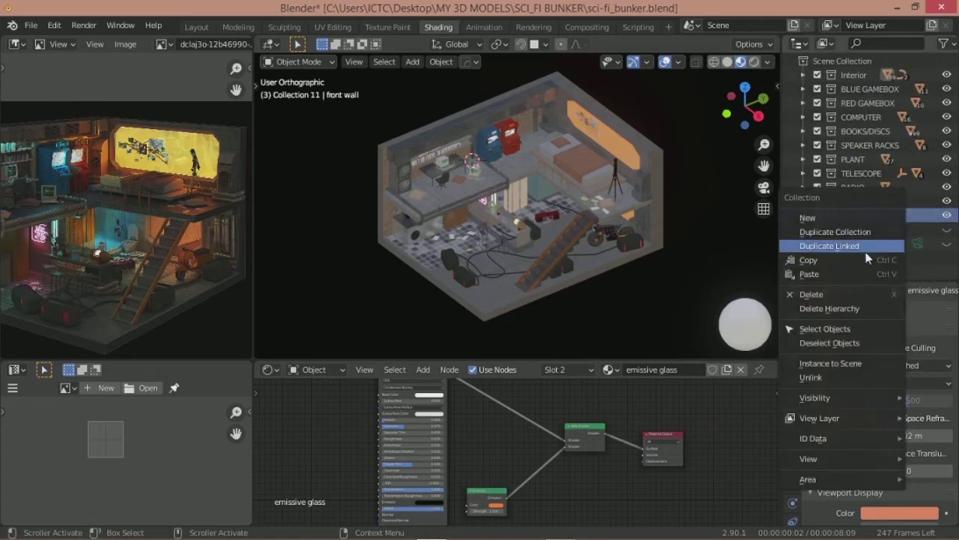
pyautogui.doubleClick(864, 215)
pyautogui.write('LIGHTS')
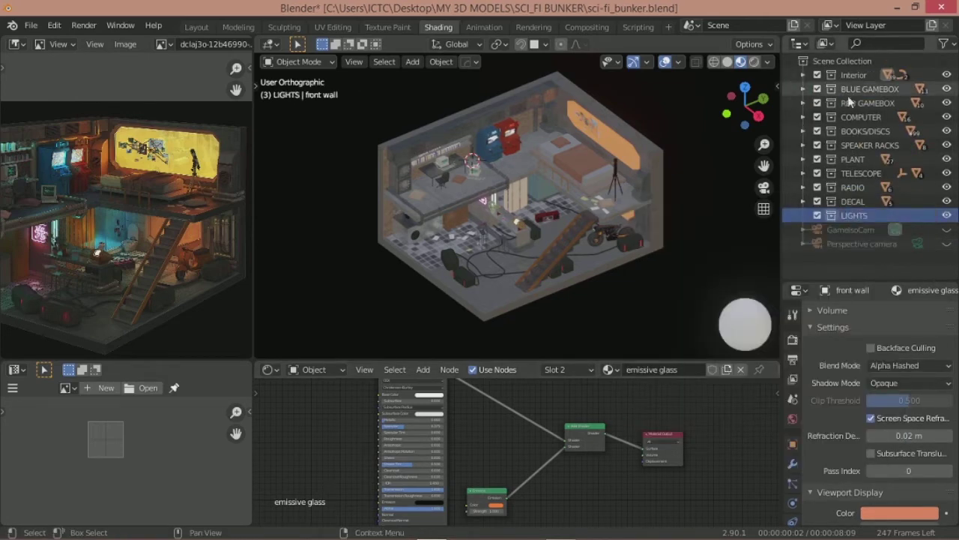
pyautogui.rightClick(851, 263)
pyautogui.click(851, 264)
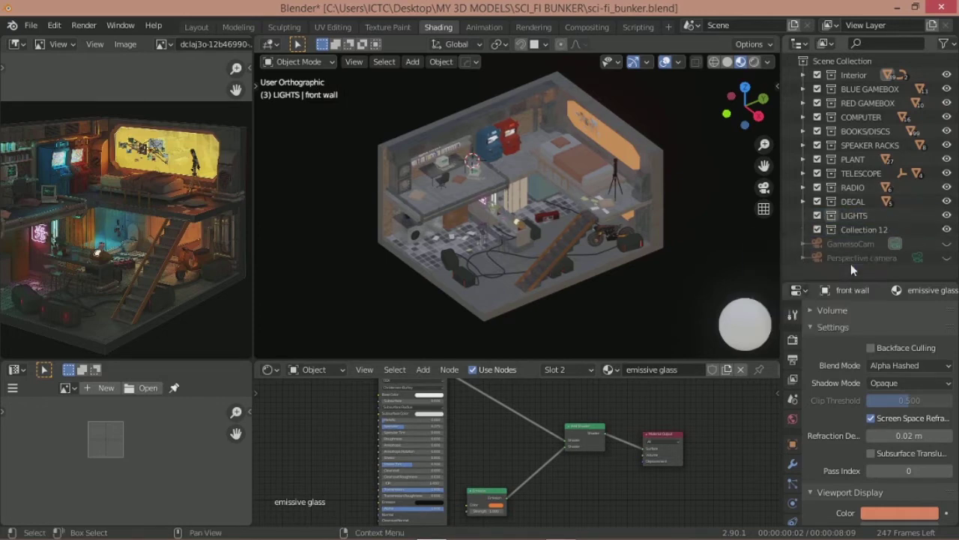
pyautogui.rightClick(862, 230)
pyautogui.click(675, 508)
pyautogui.write('MODEL')
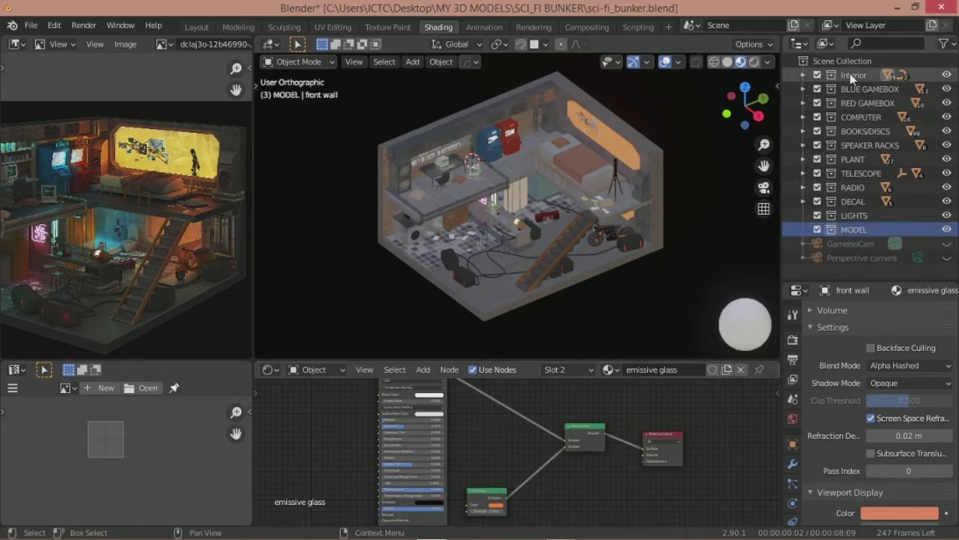
# Step: Move Interior, BLUE GAMEBOX and RED GAMEBOX through DECAL into MODEL, making LIGHTS active
pyautogui.keyDown('shift'); pyautogui.click(857, 201); pyautogui.keyUp('shift')
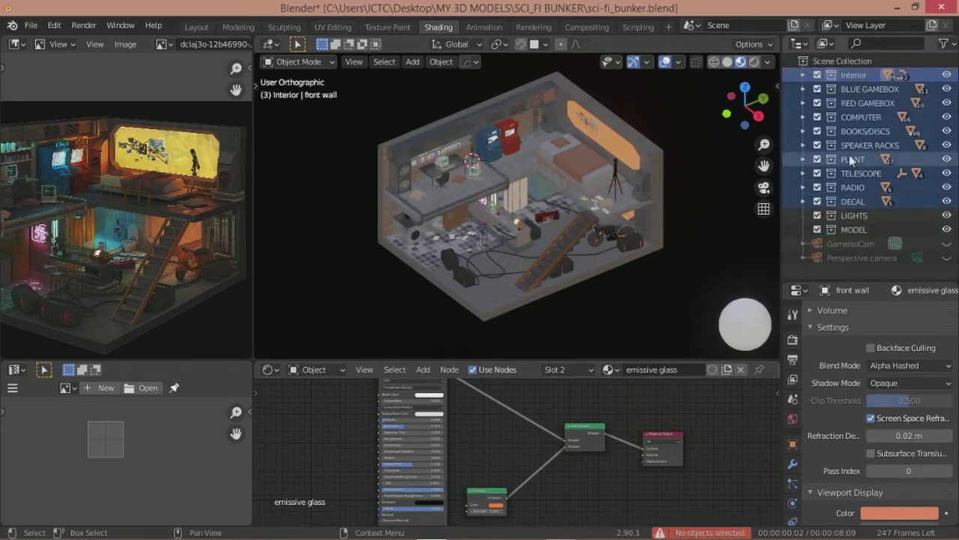
pyautogui.moveTo(802, 77); pyautogui.dragTo(866, 232)
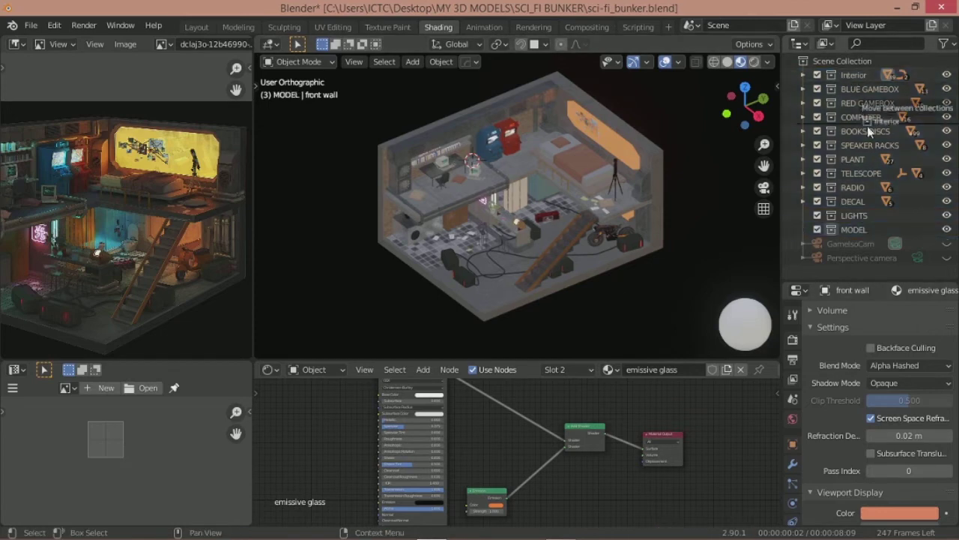
pyautogui.moveTo(869, 75); pyautogui.dragTo(869, 212)
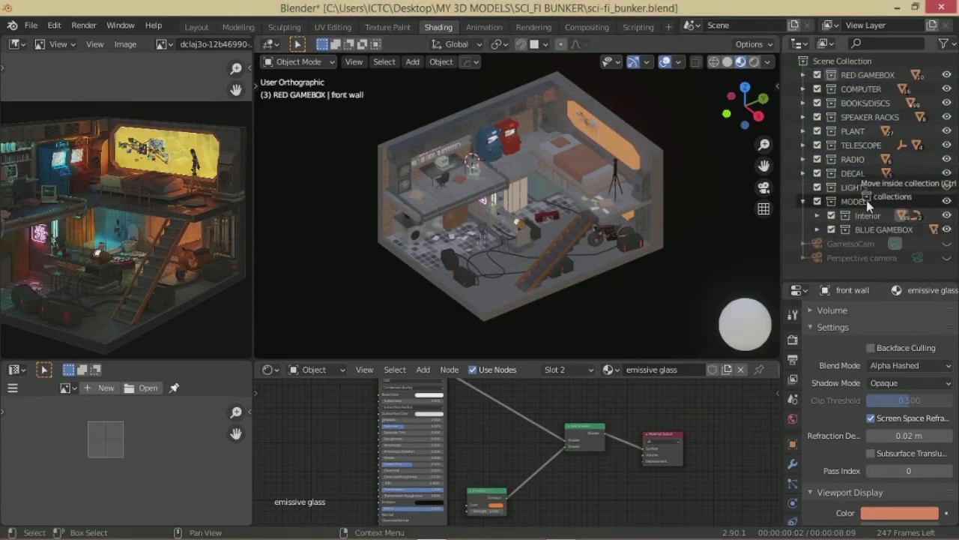
pyautogui.moveTo(858, 75); pyautogui.dragTo(858, 201)
pyautogui.moveTo(848, 74); pyautogui.dragTo(849, 58)
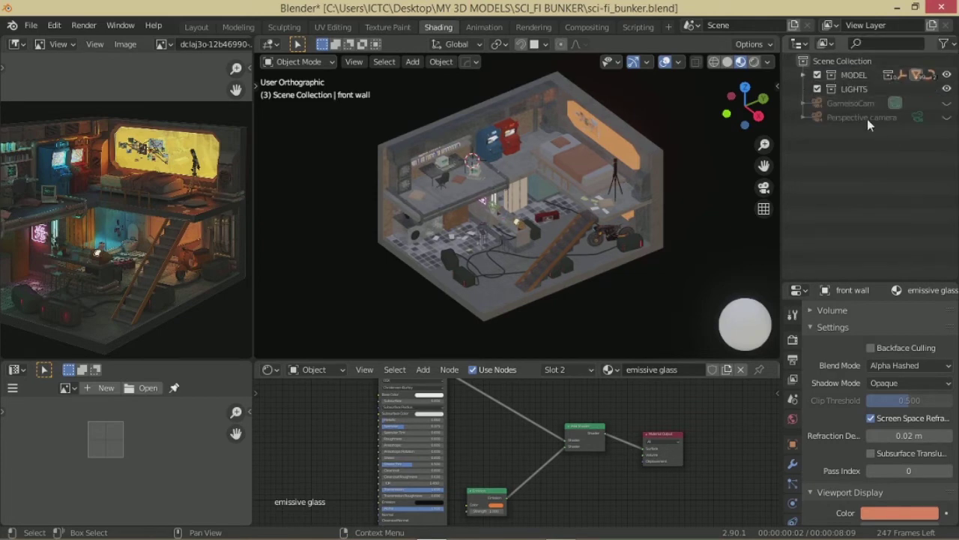
pyautogui.click(856, 90)
pyautogui.click(15, 369)
# Step: Turn the image panel into an Outliner and set the main view to Solid shading
pyautogui.click(401, 246)
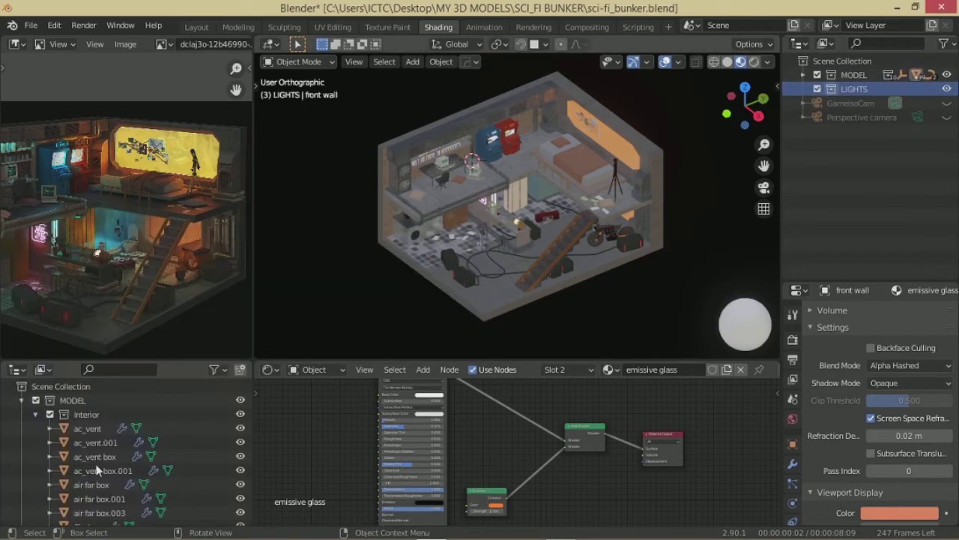
pyautogui.scroll(-5, 359, 284)
pyautogui.scroll(3, 738, 134)
pyautogui.press('z')
pyautogui.click(745, 154)
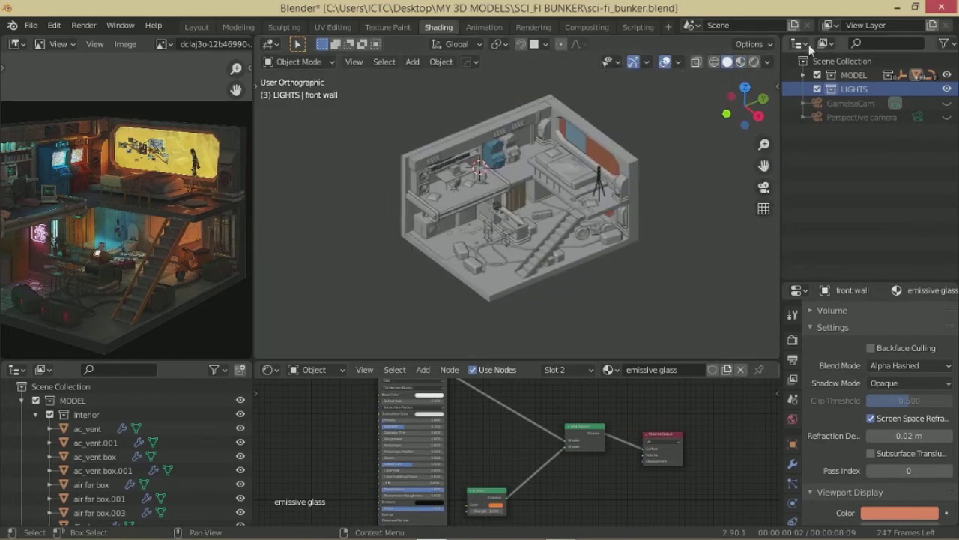
# Step: Make the render preview area a wider 3D Viewport and collapse the Interior and MODEL collections
pyautogui.click(270, 43)
pyautogui.click(396, 105)
pyautogui.moveTo(254, 163); pyautogui.dragTo(220, 163)
pyautogui.scroll(-2, 112, 199)
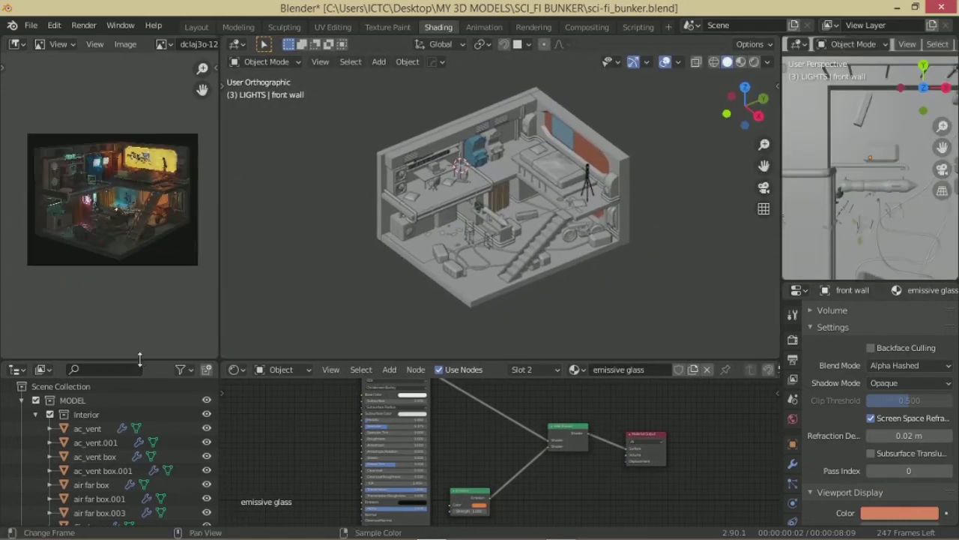
pyautogui.click(33, 414)
pyautogui.scroll(-2, 37, 496)
pyautogui.scroll(-2, 37, 449)
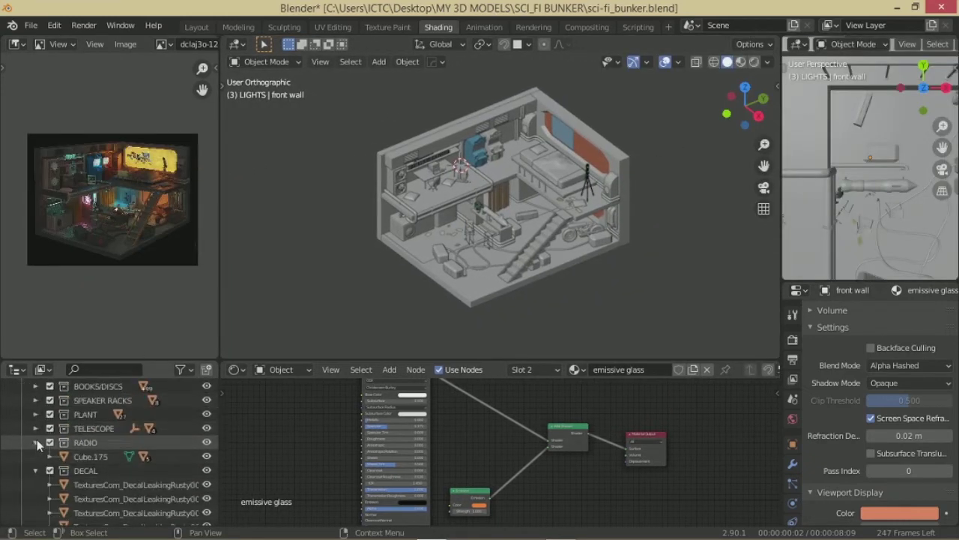
pyautogui.scroll(5, 30, 419)
pyautogui.click(22, 400)
pyautogui.scroll(2, 647, 174)
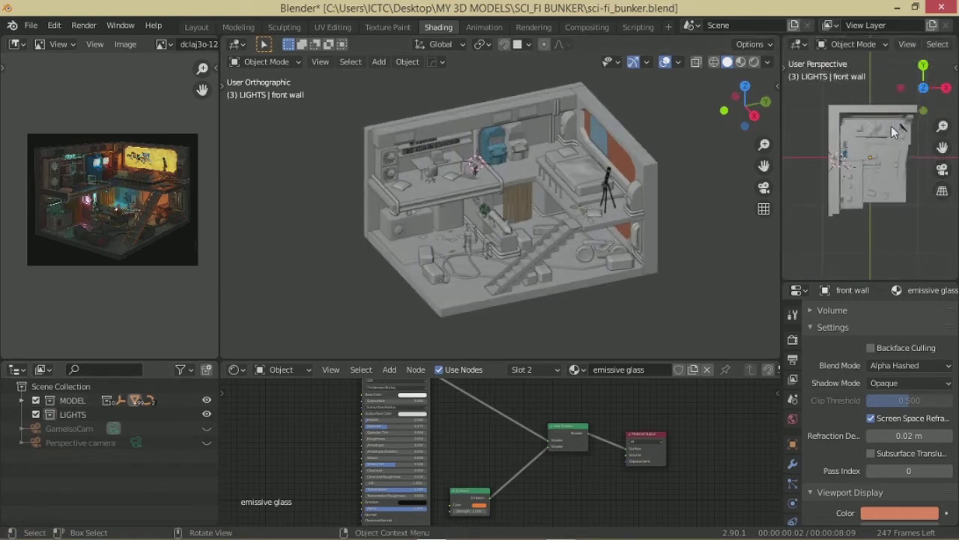
pyautogui.scroll(-4, 870, 165)
# Step: Show the camera view in the second viewport with Scene Lights and Scene World enabled
pyautogui.click(943, 168)
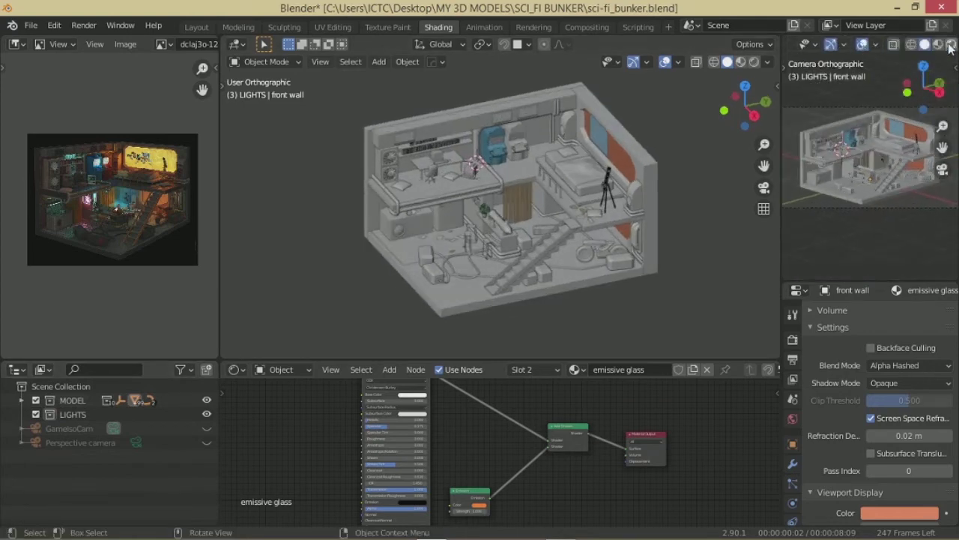
pyautogui.scroll(3, 838, 192)
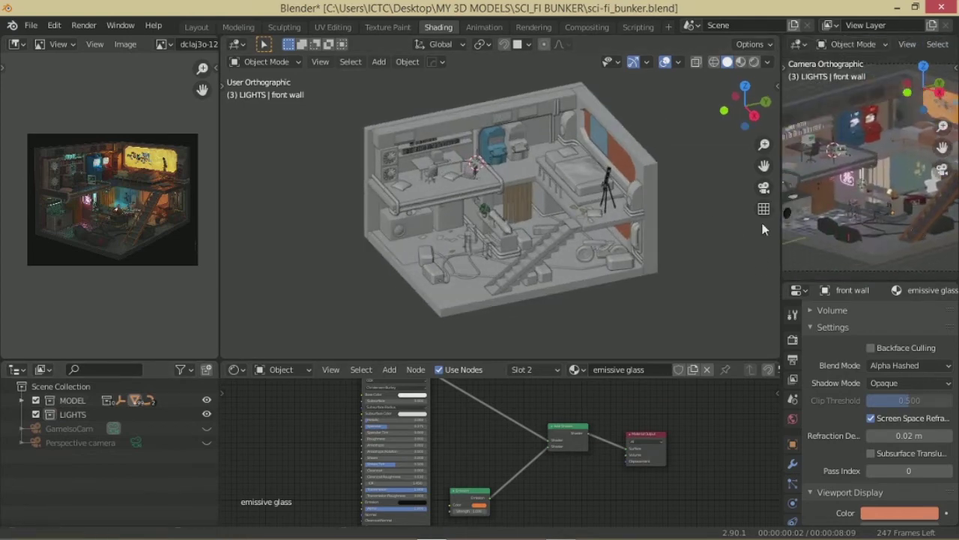
pyautogui.moveTo(780, 206); pyautogui.dragTo(736, 206)
pyautogui.scroll(-3, 848, 217)
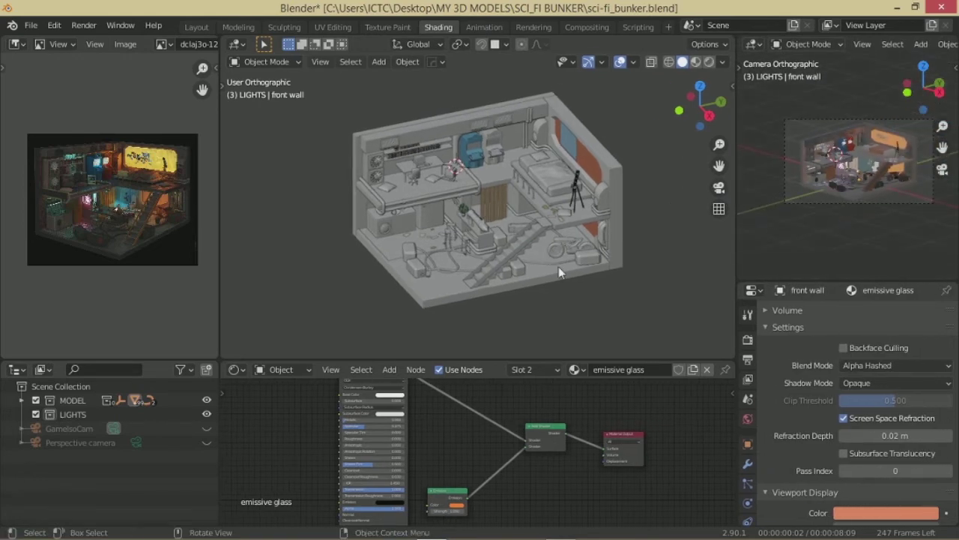
pyautogui.scroll(2, 608, 279)
pyautogui.moveTo(608, 279)
pyautogui.mouseDown(button='middle')
pyautogui.moveTo(637, 269)
pyautogui.moveTo(612, 257)
pyautogui.mouseUp(button='middle')
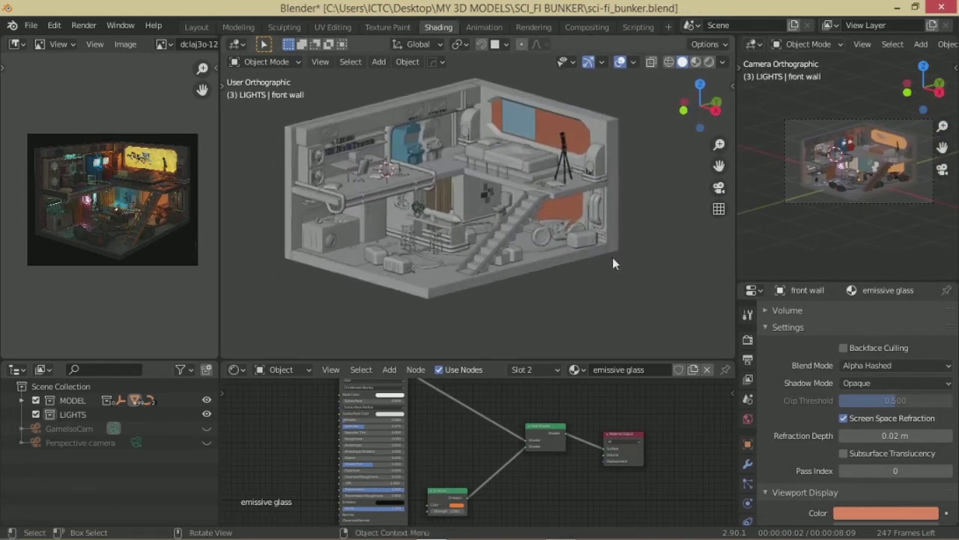
pyautogui.scroll(2, 555, 253)
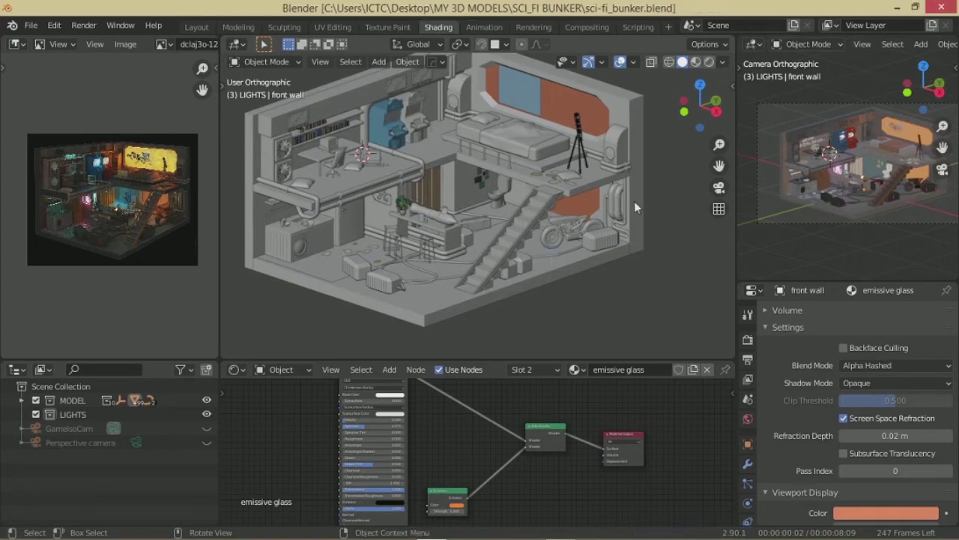
pyautogui.scroll(-3, 862, 43)
pyautogui.scroll(-2, 900, 43)
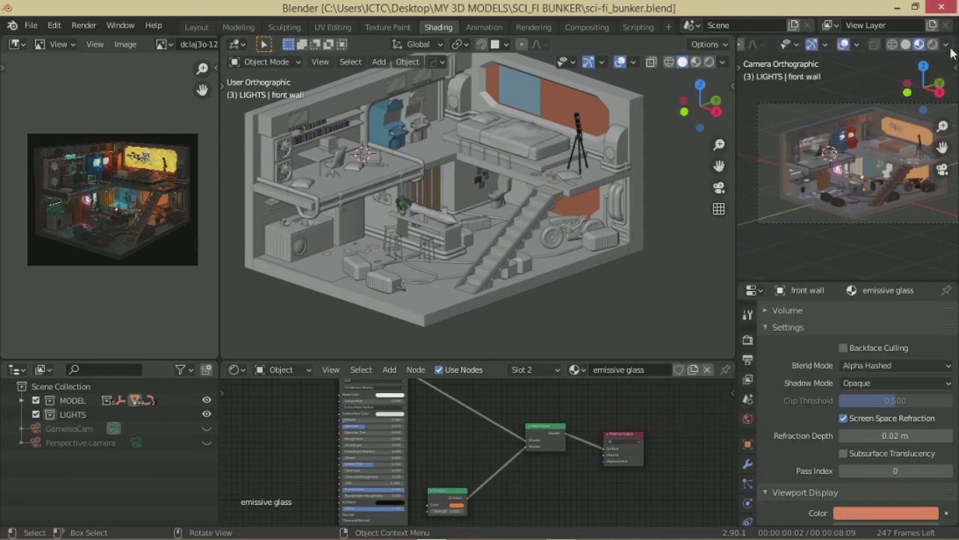
pyautogui.click(946, 43)
pyautogui.moveTo(783, 113); pyautogui.dragTo(783, 129)
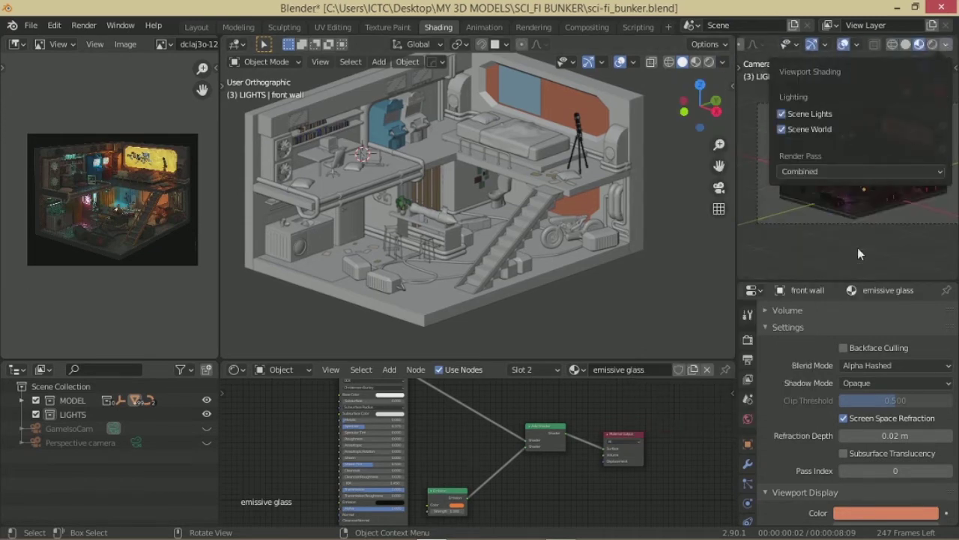
pyautogui.click(810, 256)
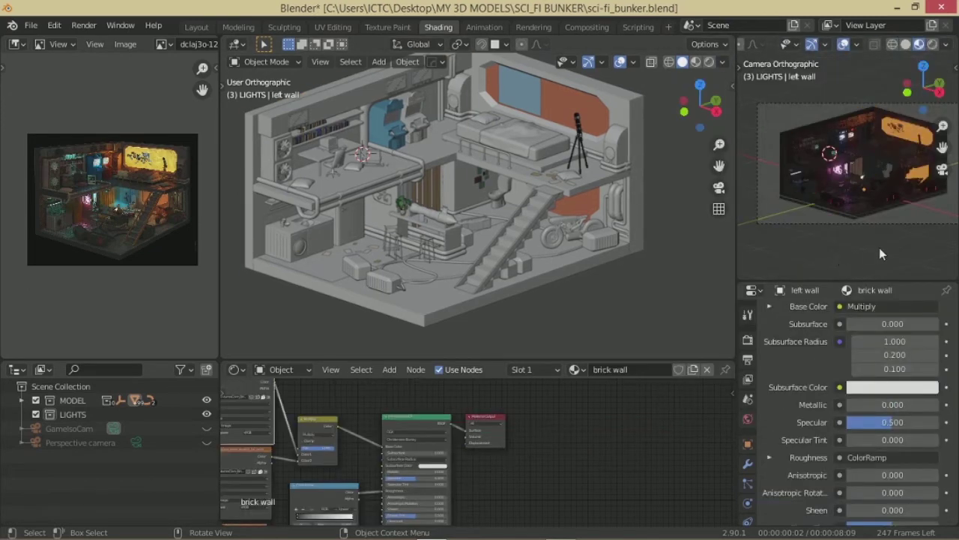
# Step: Reset the 3D cursor to the floor centre and bring up the Add menu
pyautogui.scroll(2, 877, 244)
pyautogui.scroll(2, 846, 274)
pyautogui.scroll(-3, 524, 242)
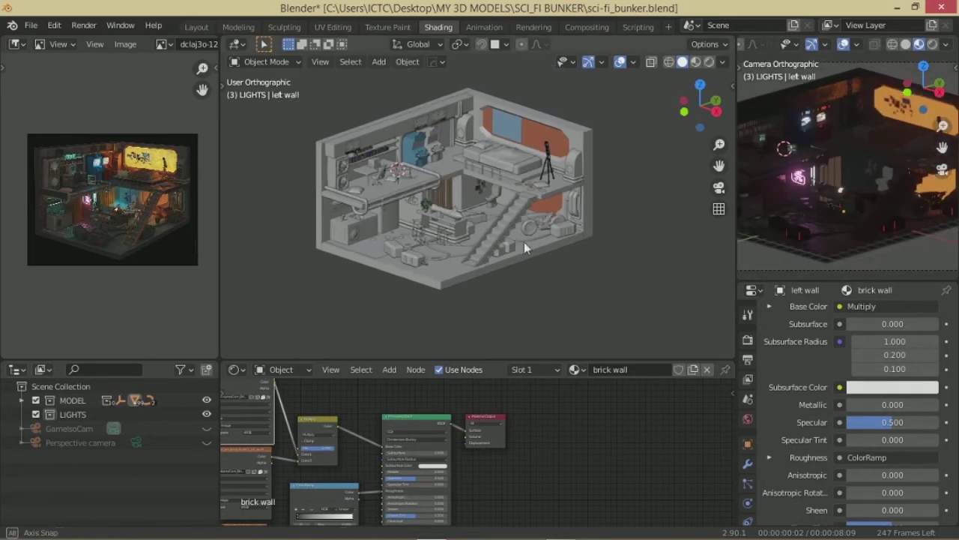
pyautogui.hotkey('shift', 'c')
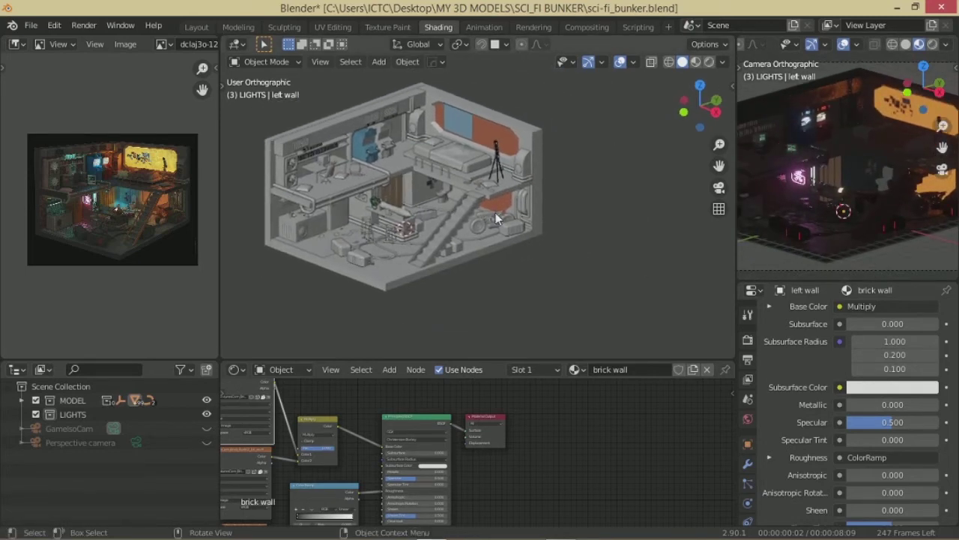
pyautogui.scroll(1, 495, 212)
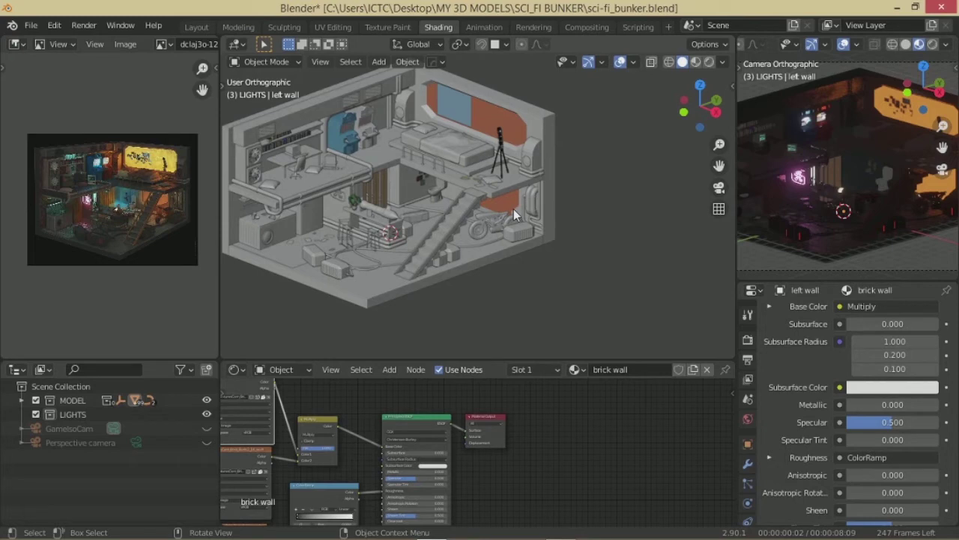
pyautogui.hotkey('shift', 'a')
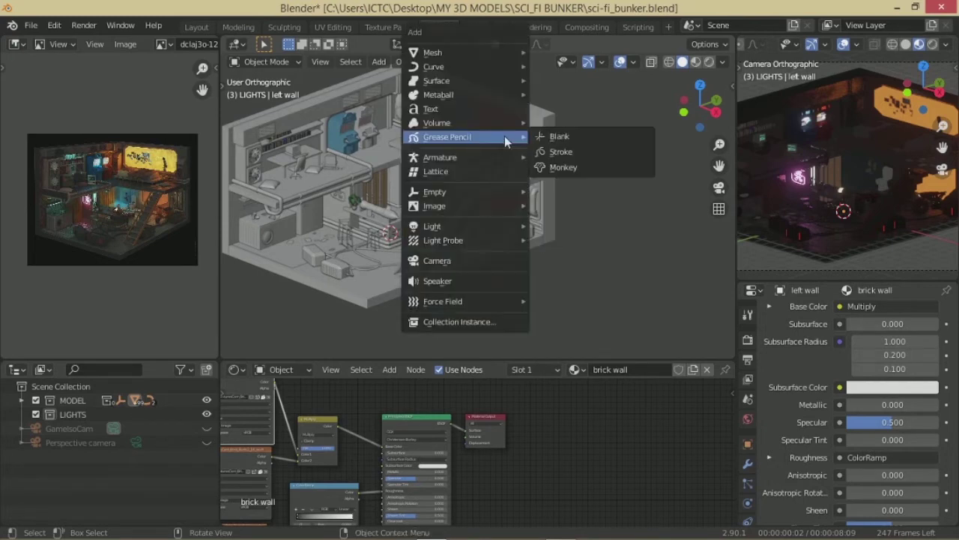
# Step: Add an area light, scale it up, and place it above the upper-floor bed
pyautogui.moveTo(432, 226)
pyautogui.click(580, 273)
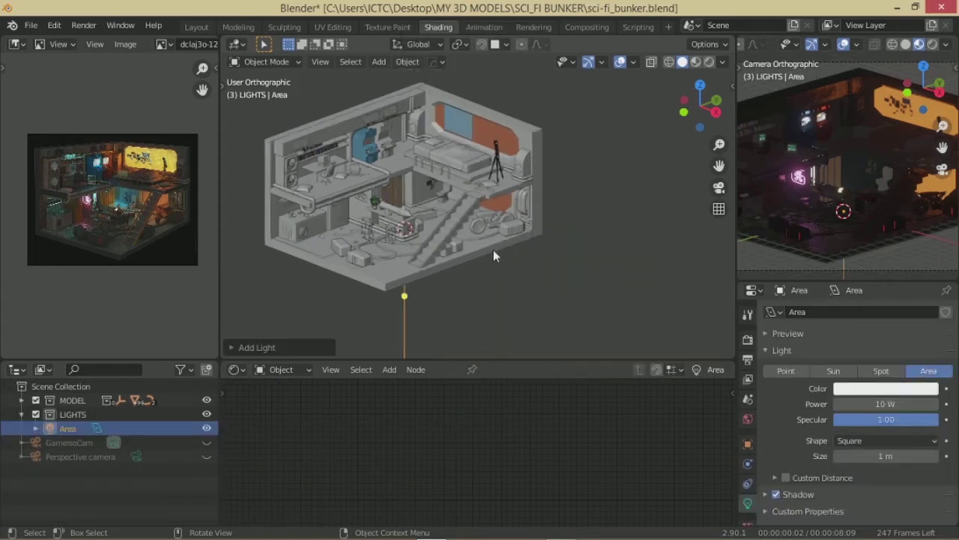
pyautogui.scroll(2, 493, 249)
pyautogui.scroll(1, 493, 249)
pyautogui.press('g')
pyautogui.click(575, 297)
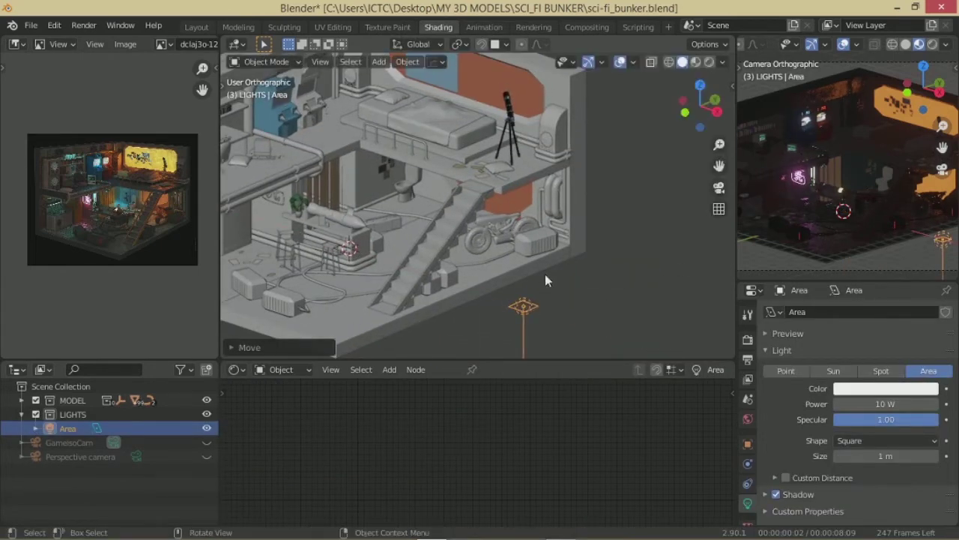
pyautogui.press('s')
pyautogui.click(417, 191)
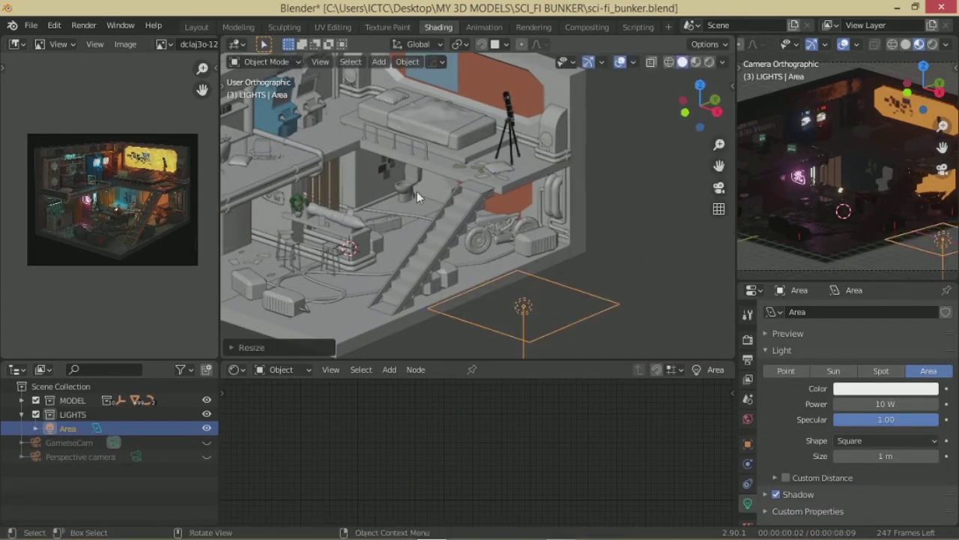
pyautogui.press('g')
pyautogui.click(606, 351)
pyautogui.moveTo(607, 351); pyautogui.dragTo(519, 201, button='middle')
pyautogui.press('g')
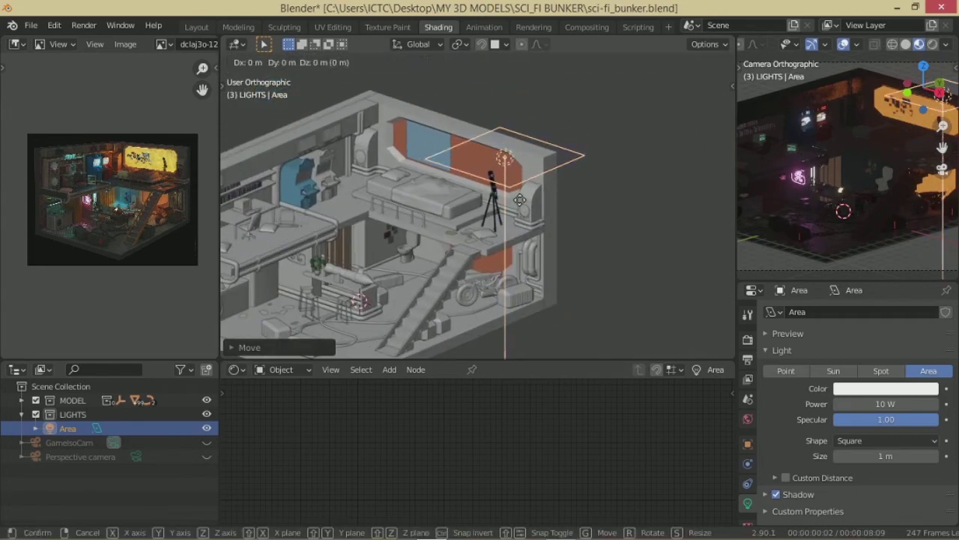
pyautogui.click(485, 230)
# Step: Darken the world background colour in the World settings
pyautogui.click(747, 419)
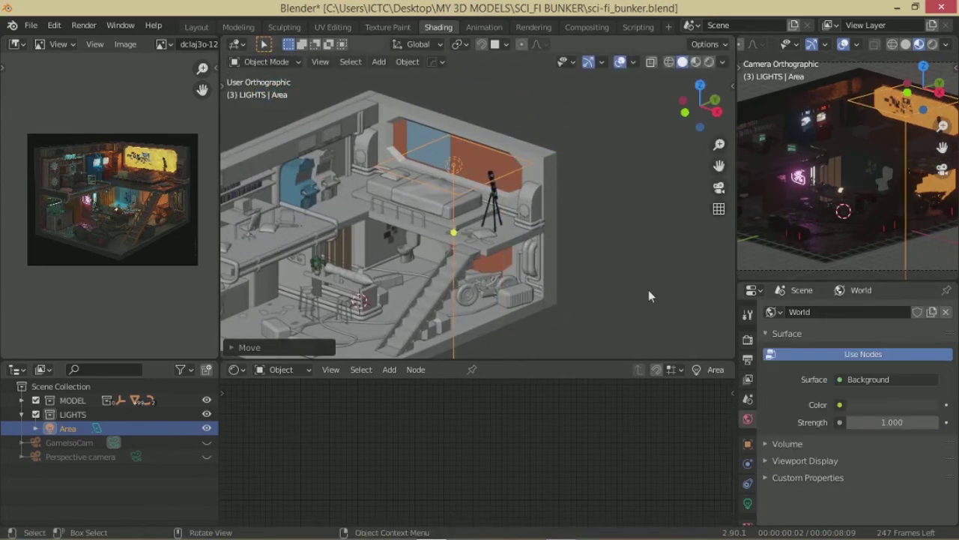
pyautogui.click(888, 405)
pyautogui.scroll(-1, 878, 284)
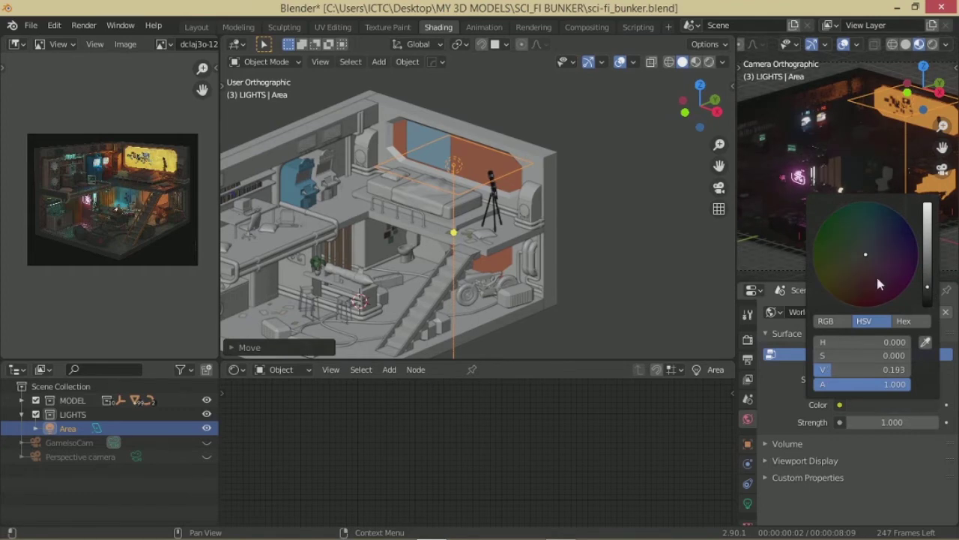
# Step: Rotate the light in front view, move it outside the room's lower right, and tilt it toward the bunker
pyautogui.press('KP_1')
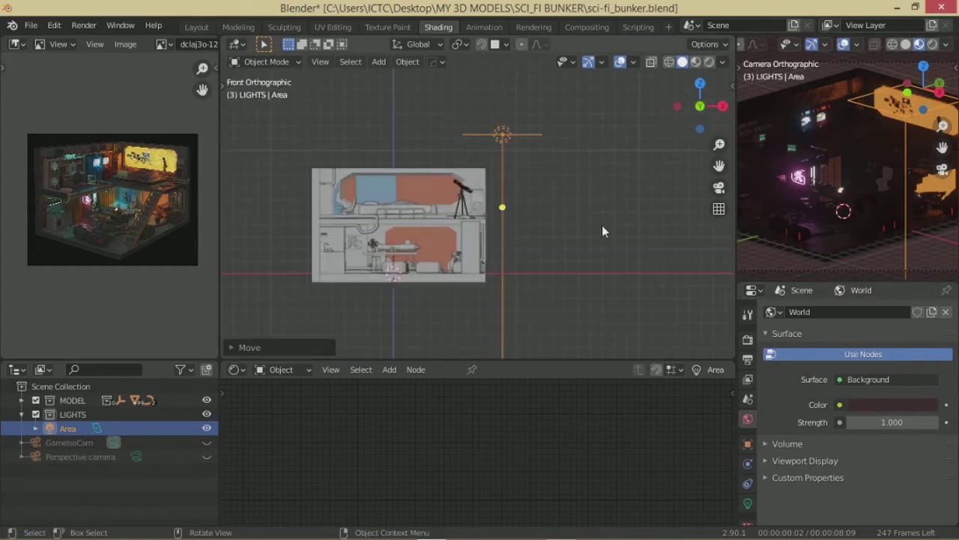
pyautogui.press('r')
pyautogui.click(611, 252)
pyautogui.press('KP_7')
pyautogui.press('g')
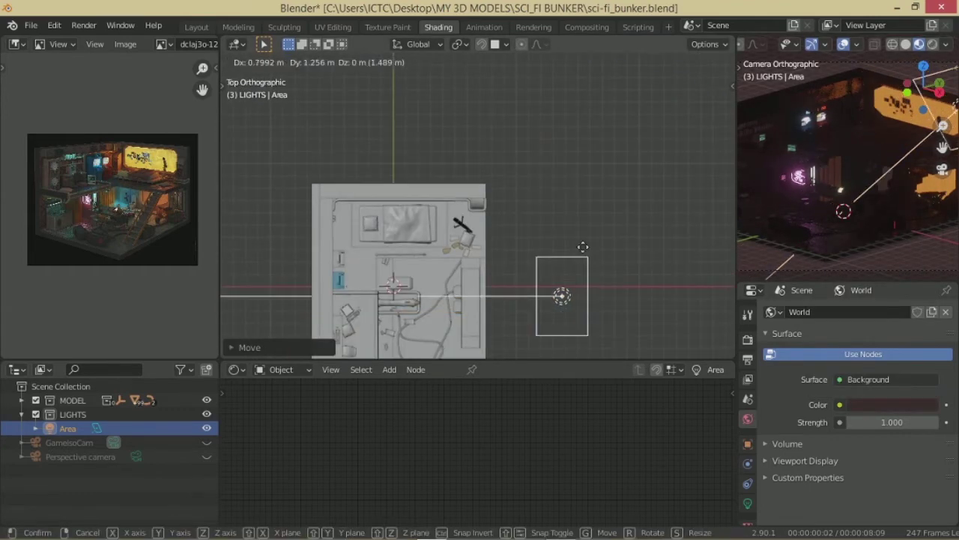
pyautogui.click(578, 342)
pyautogui.scroll(-2, 544, 262)
pyautogui.press('r')
pyautogui.click(563, 330)
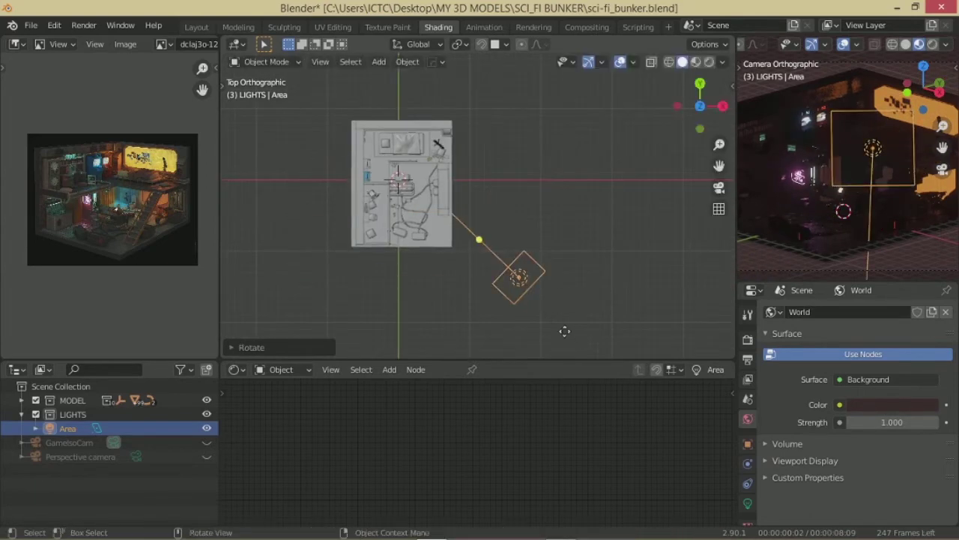
pyautogui.moveTo(565, 300); pyautogui.dragTo(405, 166, button='middle')
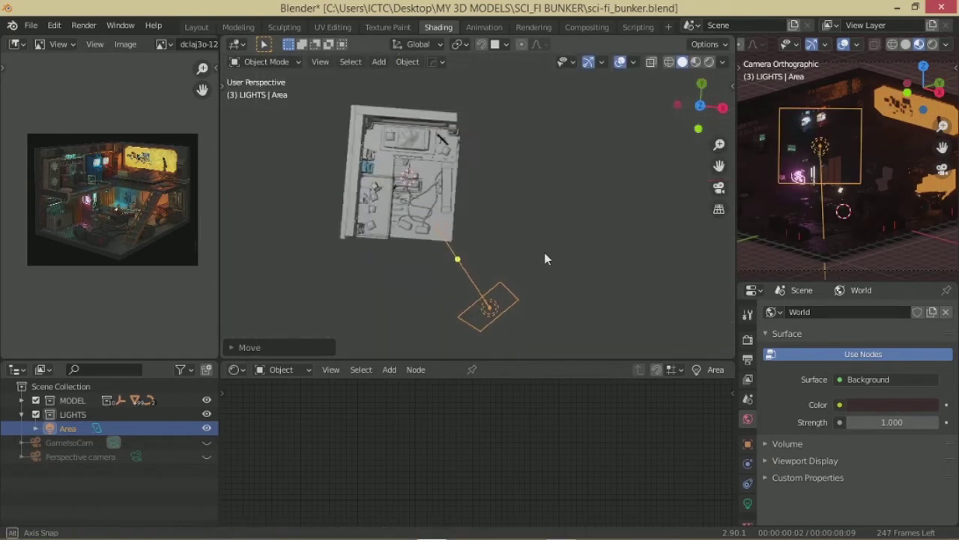
pyautogui.press('KP_3')
pyautogui.press('r')
pyautogui.click(602, 182)
# Step: Set the area light's power to 2000 W and its colour to light green
pyautogui.click(747, 505)
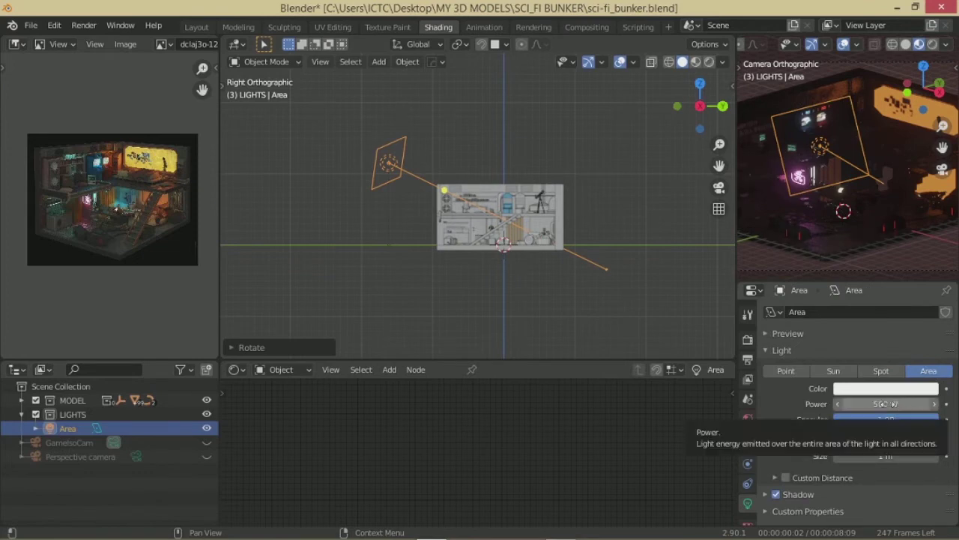
pyautogui.click(887, 403)
pyautogui.write('2000')
pyautogui.press('Return')
pyautogui.write('00')
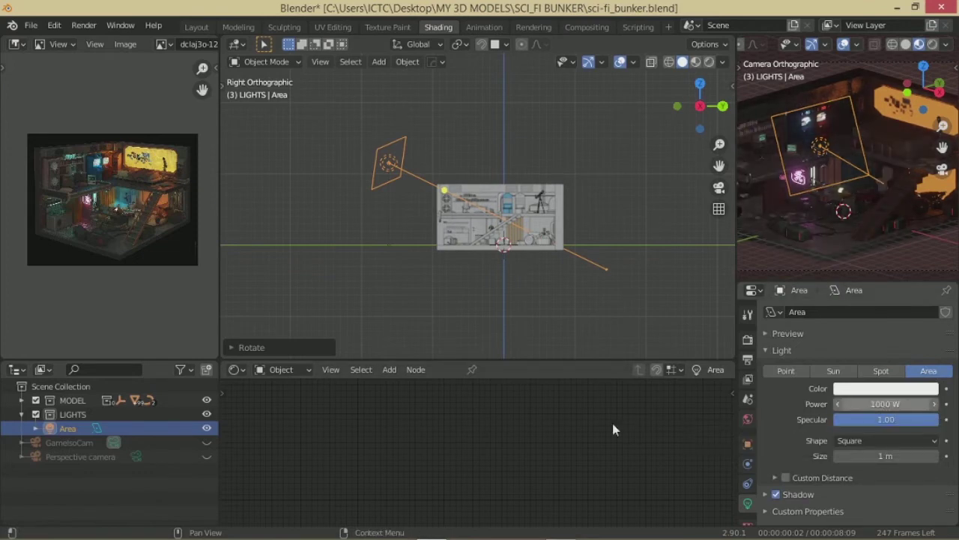
pyautogui.press('Return')
pyautogui.scroll(4, 477, 204)
pyautogui.click(886, 389)
pyautogui.click(850, 248)
pyautogui.write('2')
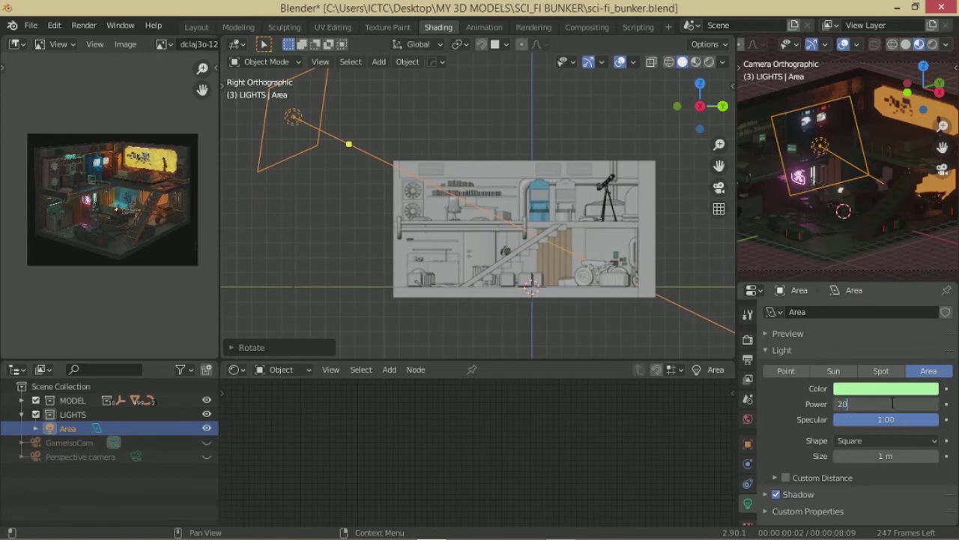
pyautogui.write('00')
pyautogui.press('Return')
# Step: Keep the viewport in Solid shading and move the area light slightly lower
pyautogui.click(887, 392)
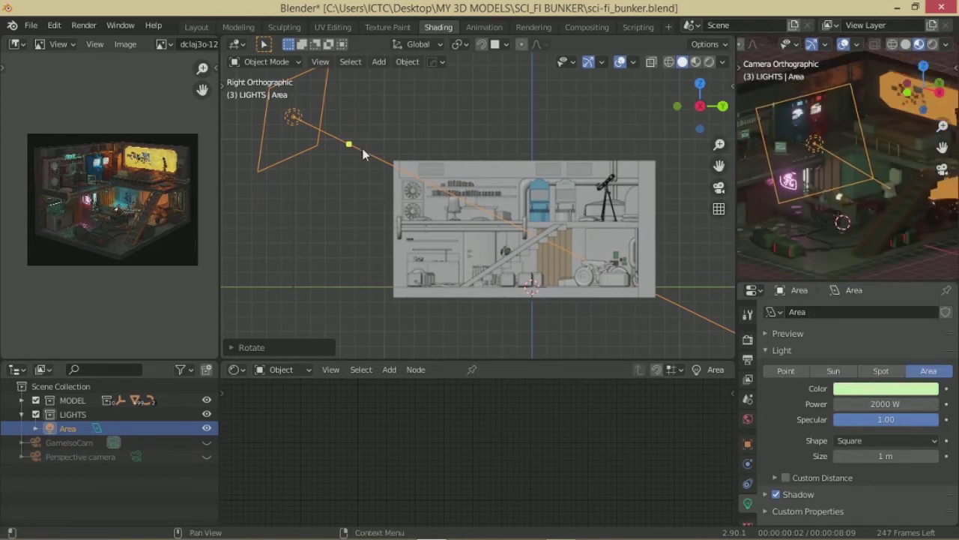
pyautogui.press('z')
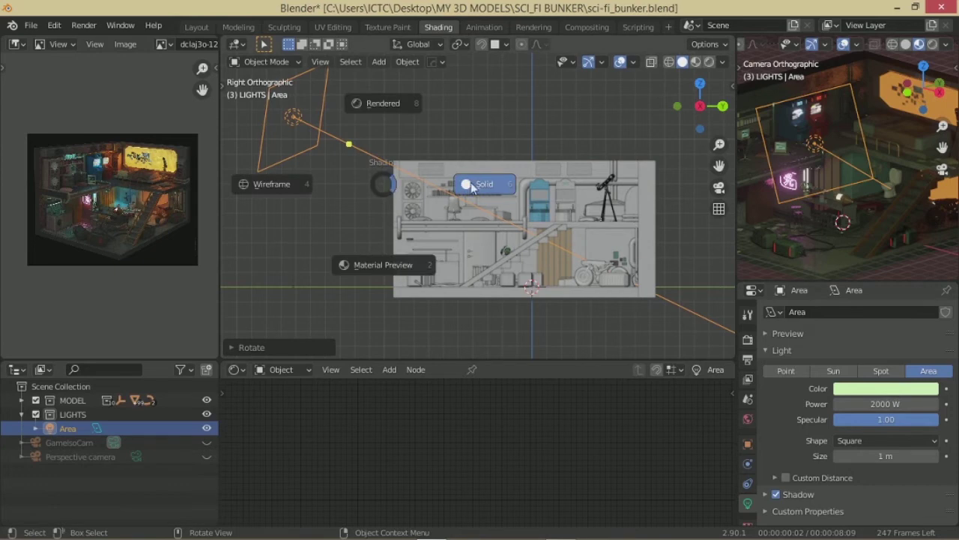
pyautogui.click(472, 186)
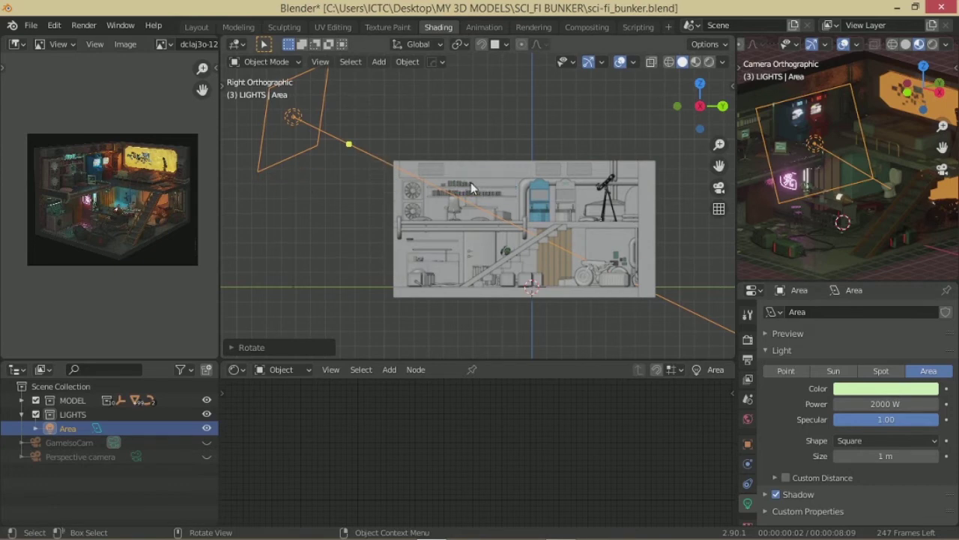
pyautogui.scroll(-1, 470, 188)
pyautogui.press('g')
pyautogui.click(431, 172)
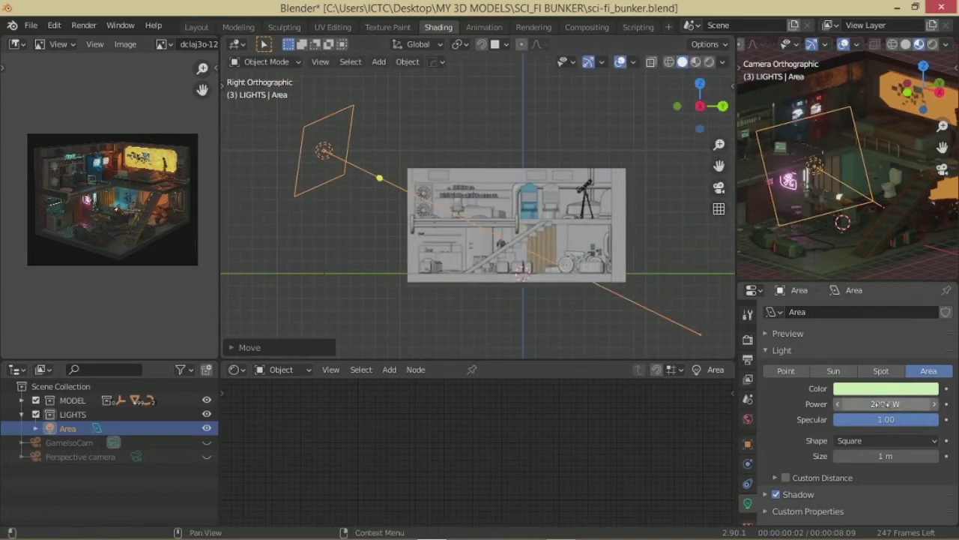
pyautogui.click(886, 404)
pyautogui.write('150')
# Step: Try 3000 W of power, then return the light to 2000 W
pyautogui.press('Return')
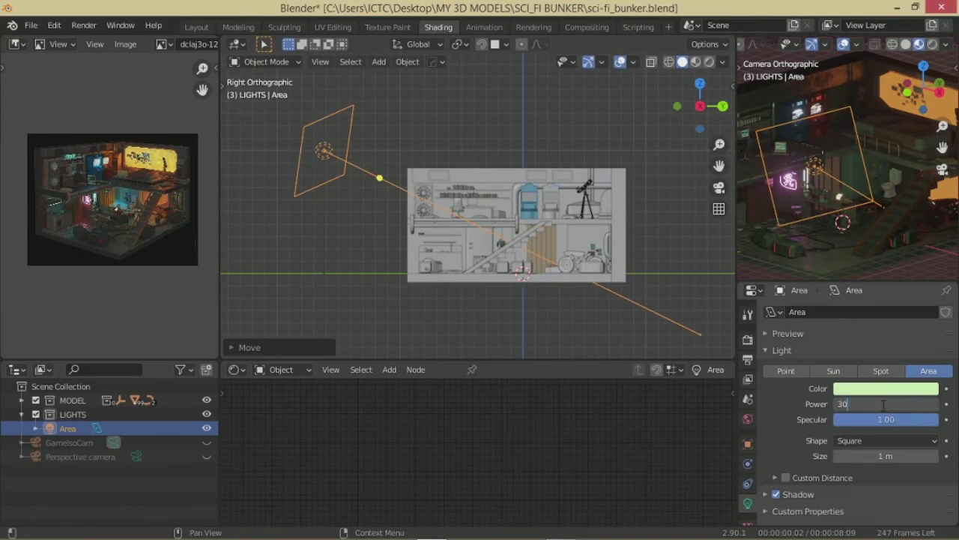
pyautogui.write('00')
pyautogui.press('Return')
pyautogui.write('0')
pyautogui.press('Return')
# Step: Try Disk and Rectangle light shapes, then set the shape back to Square
pyautogui.click(886, 440)
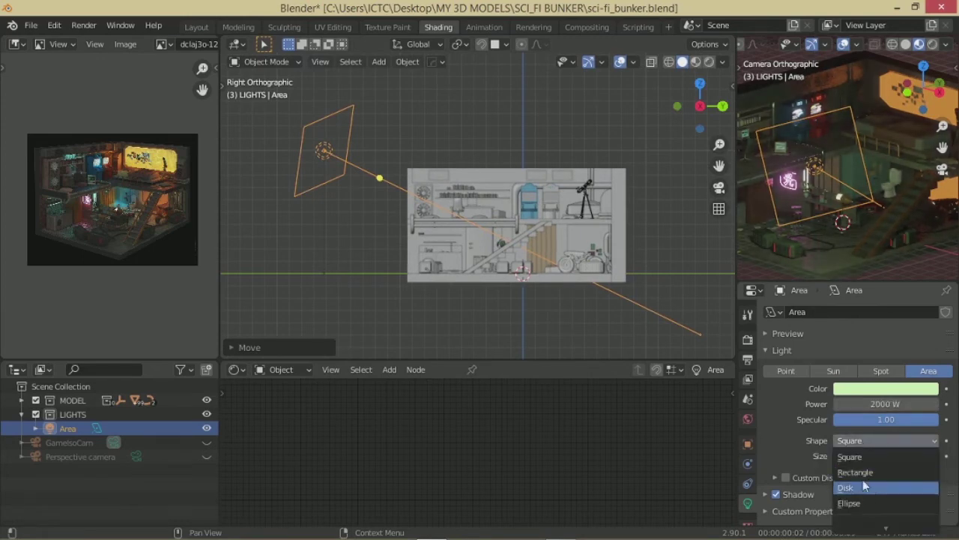
pyautogui.click(862, 472)
pyautogui.click(890, 439)
pyautogui.click(892, 424)
pyautogui.click(892, 440)
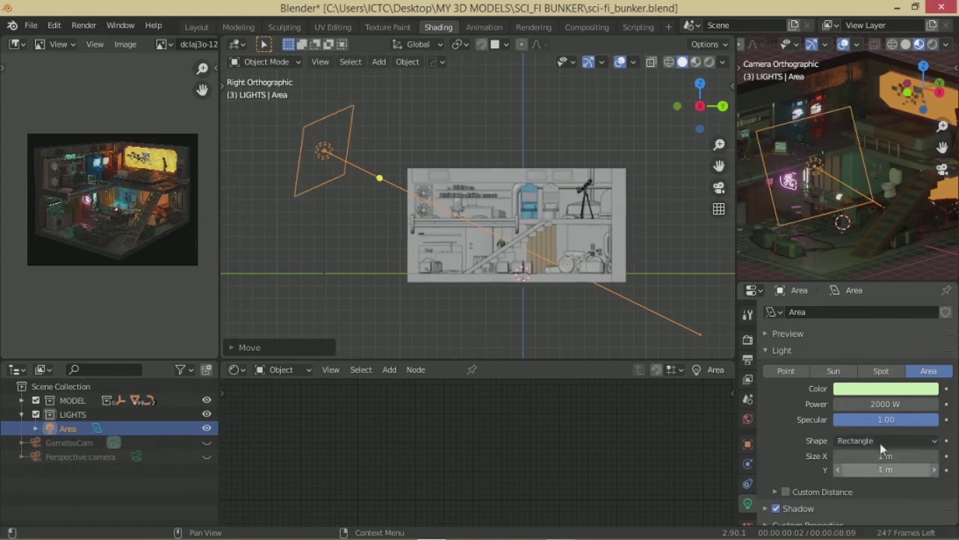
pyautogui.click(892, 425)
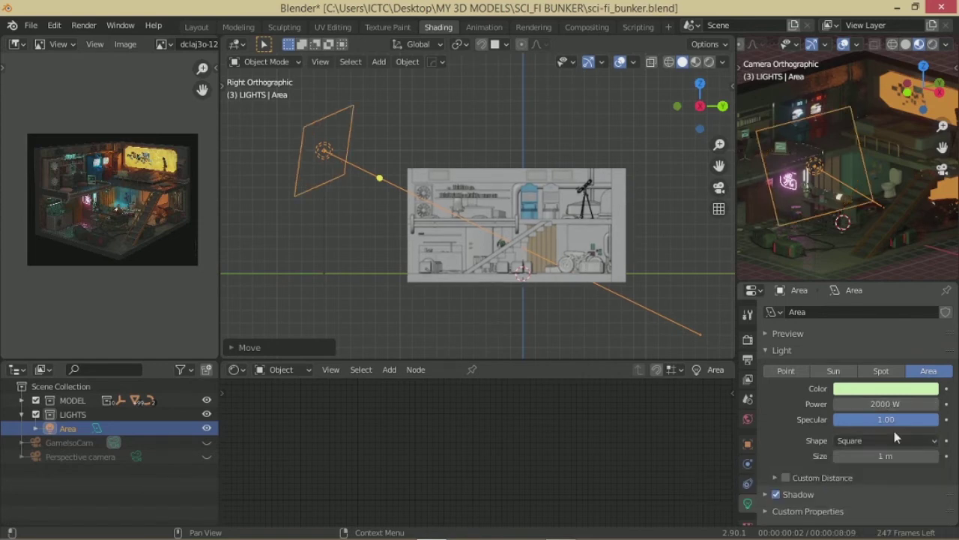
# Step: Refine the light colour to a paler green hue and saturation
pyautogui.click(895, 390)
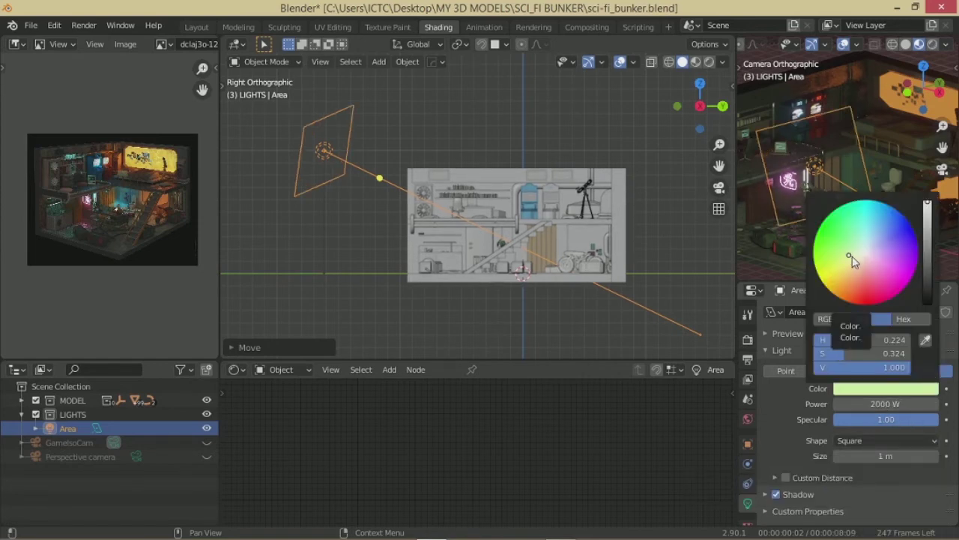
pyautogui.click(887, 390)
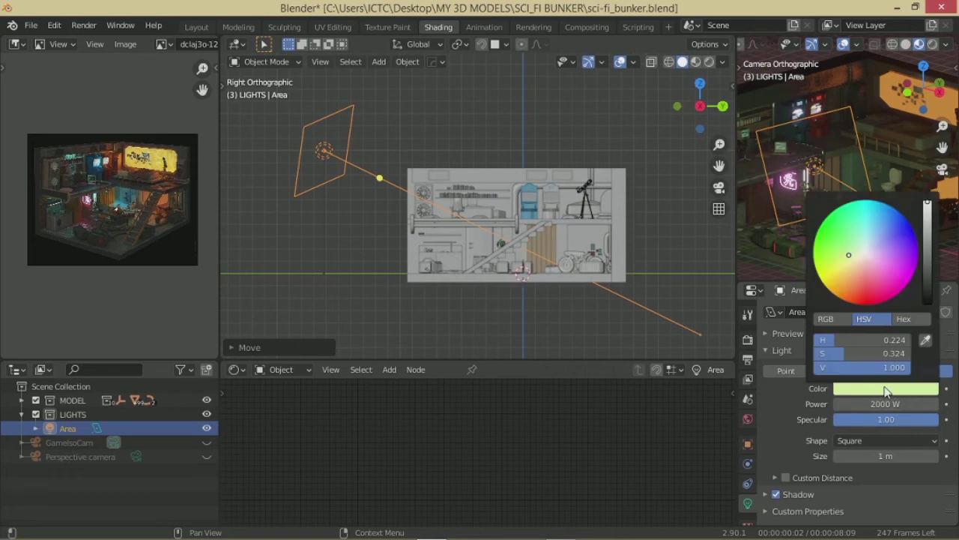
pyautogui.click(855, 260)
pyautogui.scroll(3, 892, 217)
pyautogui.scroll(2, 888, 240)
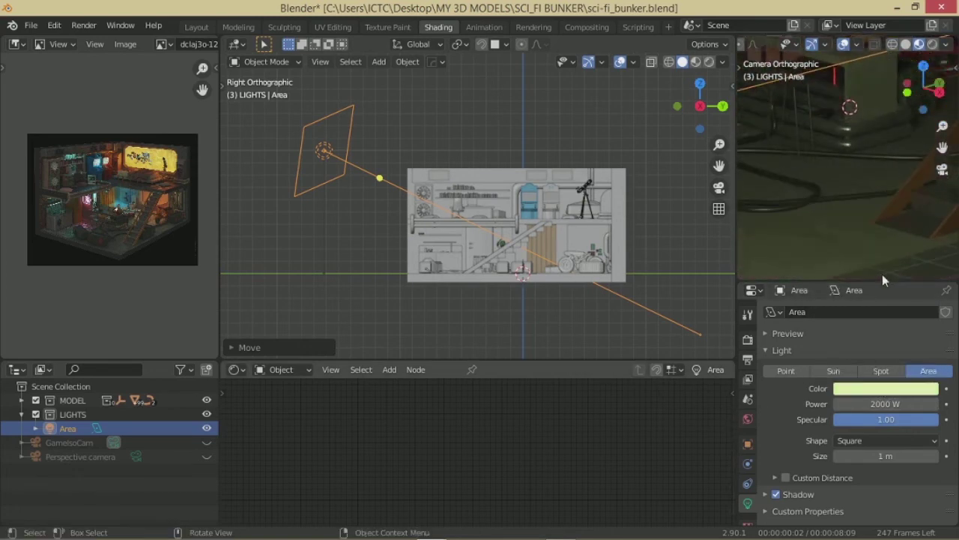
pyautogui.click(884, 388)
pyautogui.click(851, 251)
pyautogui.scroll(-5, 837, 140)
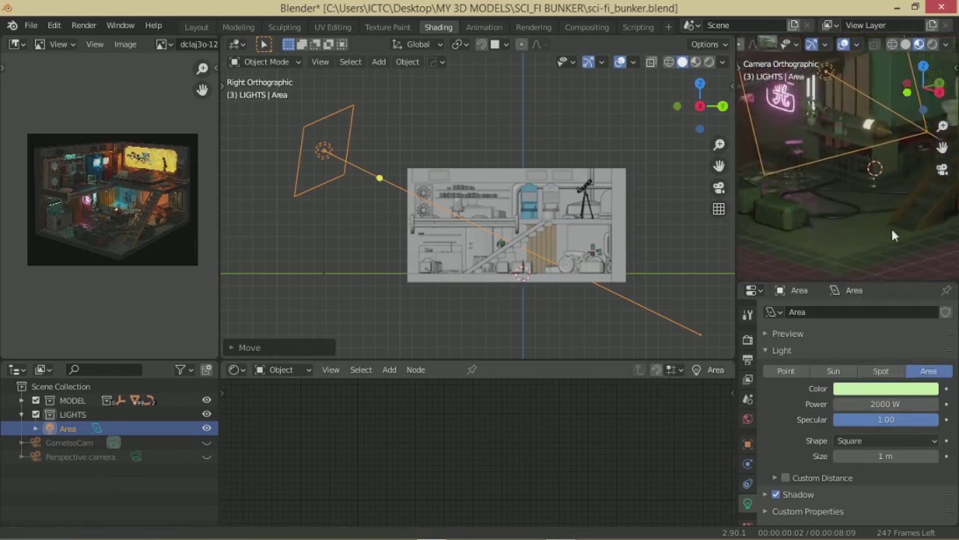
pyautogui.click(883, 388)
pyautogui.scroll(-3, 847, 165)
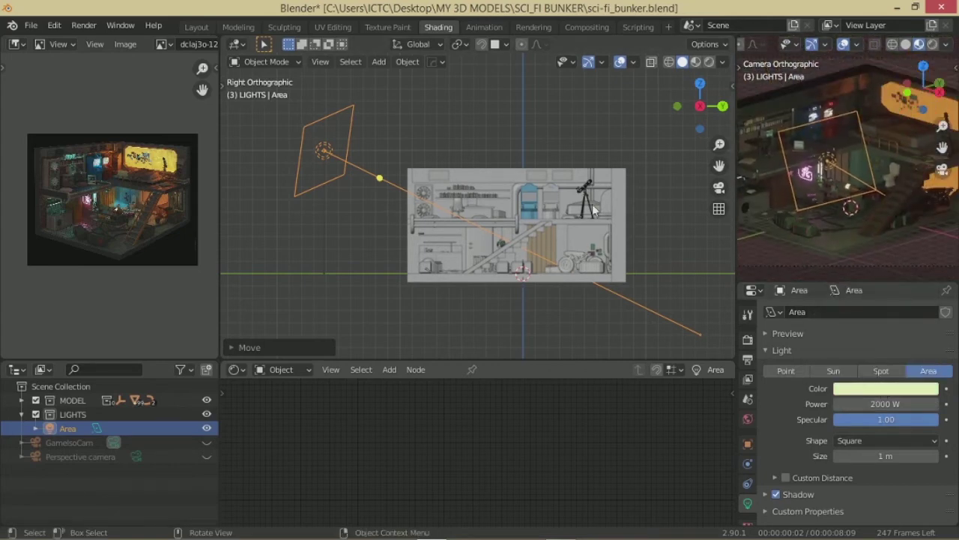
pyautogui.moveTo(509, 225); pyautogui.dragTo(550, 249, button='middle')
# Step: In top view, try a rotated duplicate of the area light, then delete it
pyautogui.press('KP_7')
pyautogui.hotkey('shift', 'd')
pyautogui.click(526, 250)
pyautogui.press('r')
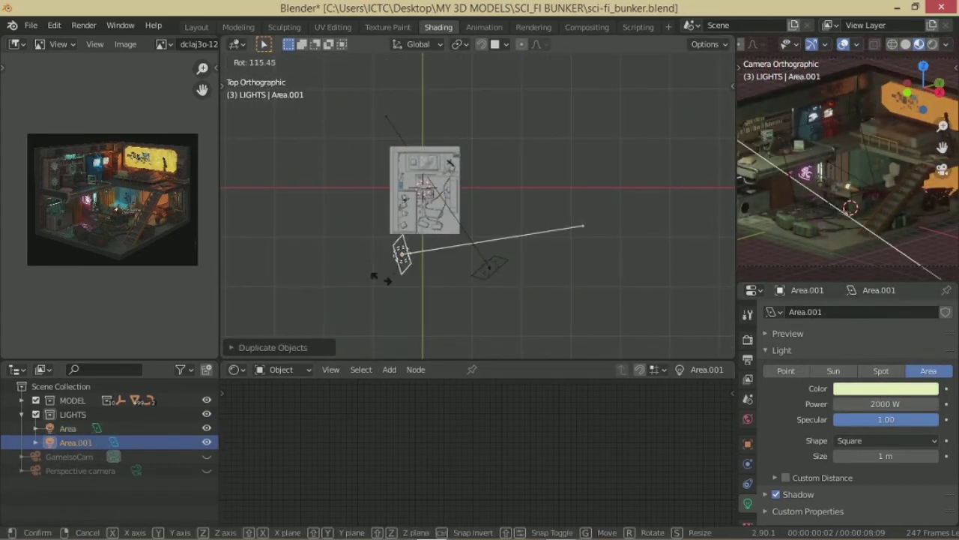
pyautogui.click(449, 255)
pyautogui.press('r')
pyautogui.click(460, 254)
pyautogui.press('x')
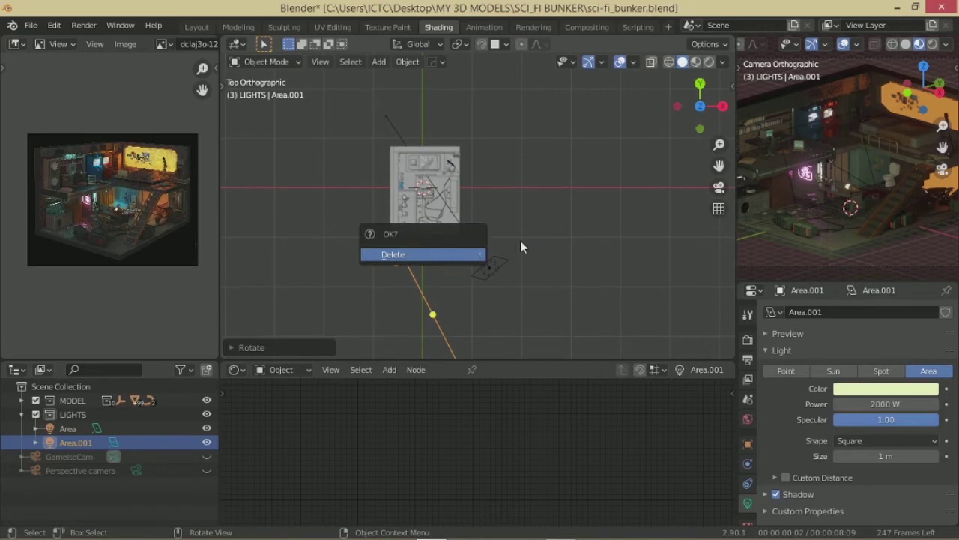
pyautogui.press('Return')
# Step: Add a new area light above the bunker, tilt it 90° on X and lower it
pyautogui.hotkey('shift', 'a')
pyautogui.click(584, 283)
pyautogui.moveTo(588, 282)
pyautogui.mouseDown(button='middle')
pyautogui.moveTo(510, 171)
pyautogui.moveTo(478, 156)
pyautogui.mouseUp(button='middle')
pyautogui.press('g')
pyautogui.click(477, 155)
pyautogui.write('rx90')
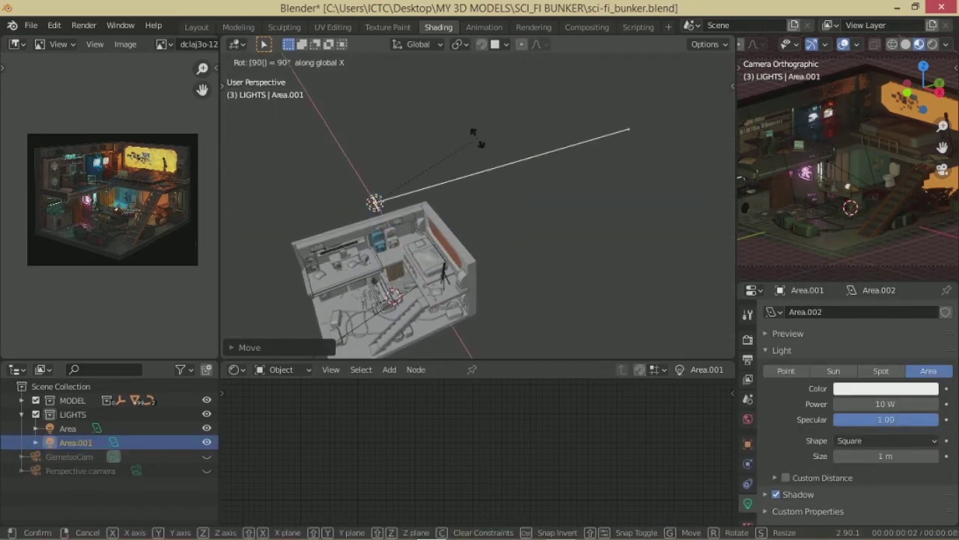
pyautogui.press('Return')
pyautogui.press('g')
pyautogui.press('z')
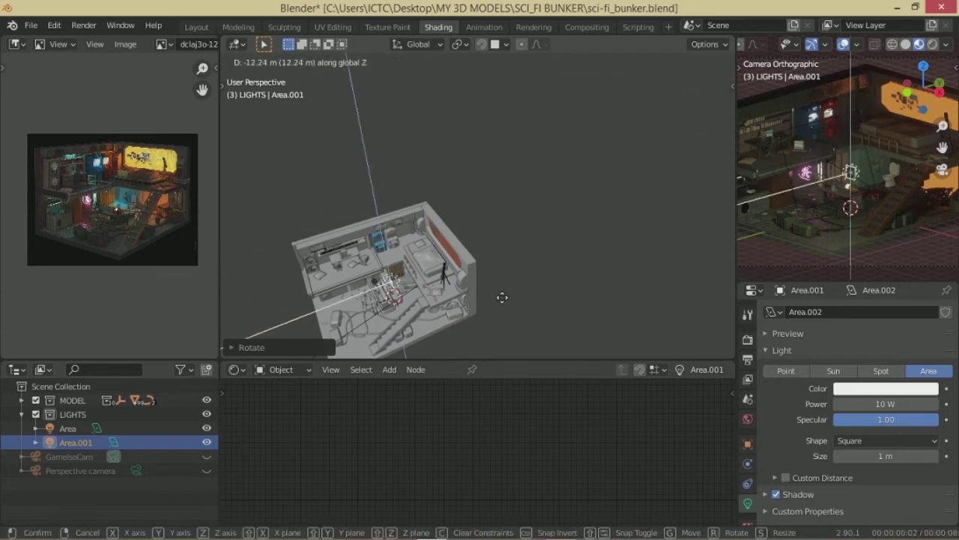
pyautogui.click(502, 297)
# Step: Adjust the new light's height along Z so it sits inside the room
pyautogui.moveTo(502, 297); pyautogui.dragTo(475, 217, button='middle')
pyautogui.scroll(4, 520, 172)
pyautogui.press('g')
pyautogui.press('z')
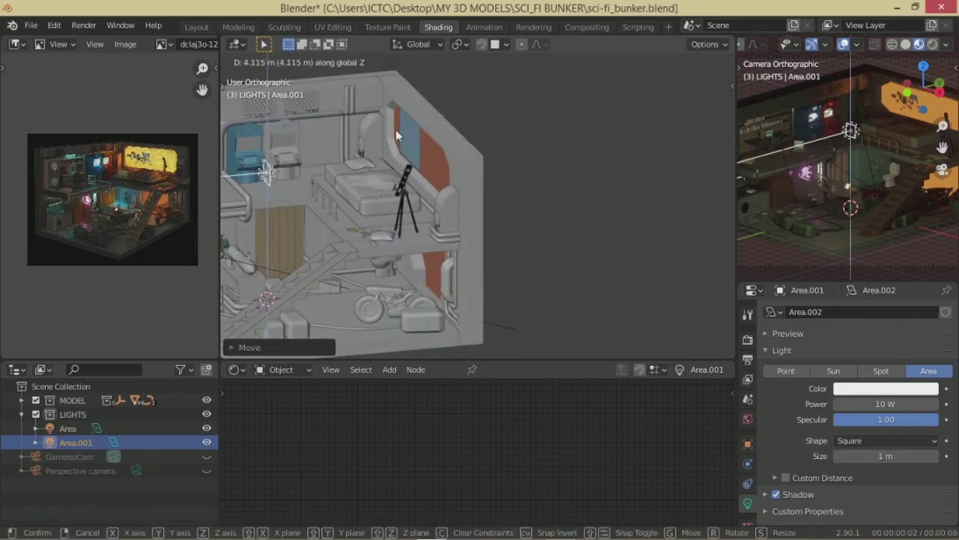
pyautogui.click(577, 148)
pyautogui.moveTo(549, 176); pyautogui.dragTo(537, 221, button='middle')
pyautogui.scroll(4, 537, 220)
# Step: Make the new light rectangular and stretch its width across the red wall panel
pyautogui.click(886, 441)
pyautogui.click(869, 465)
pyautogui.press('s')
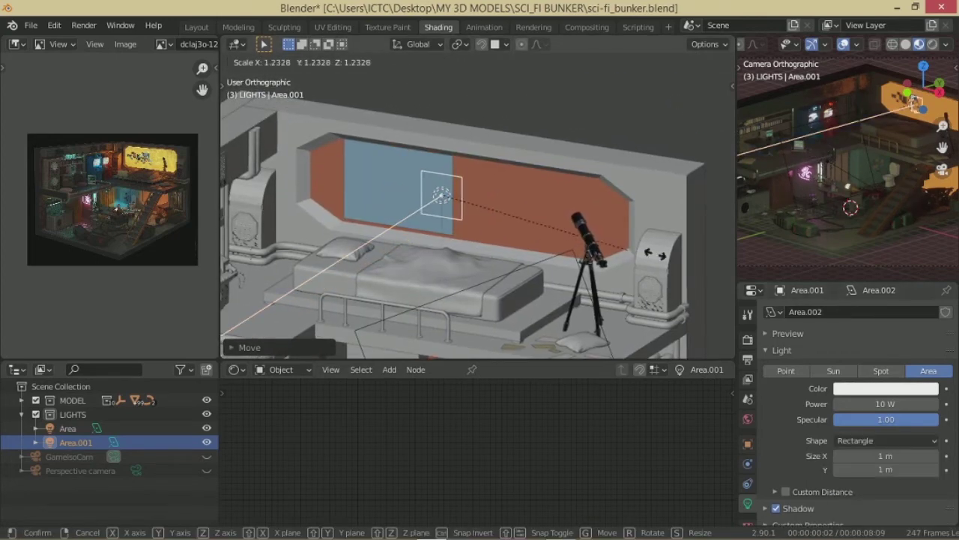
pyautogui.click(307, 258)
pyautogui.moveTo(308, 259); pyautogui.dragTo(488, 212, button='middle')
pyautogui.scroll(3, 517, 203)
pyautogui.press('s')
pyautogui.press('x')
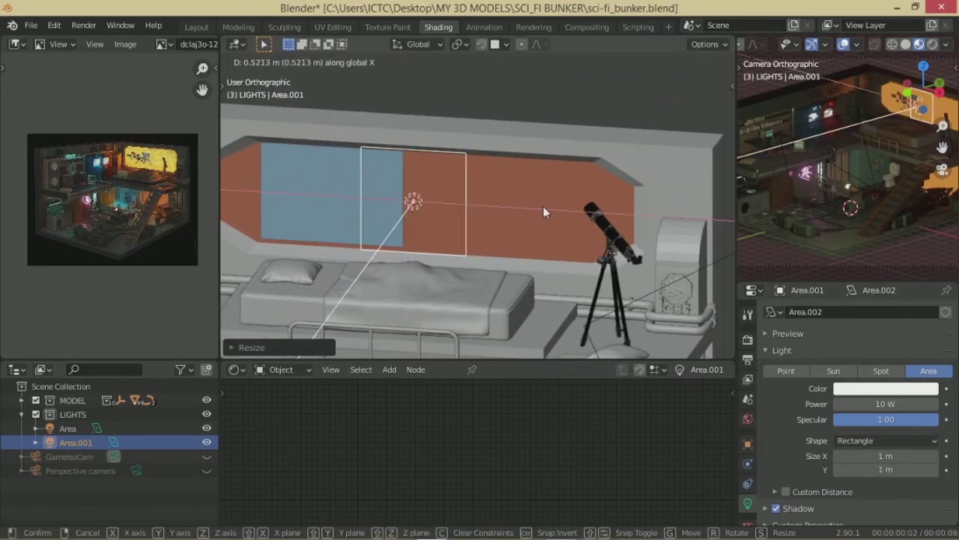
pyautogui.click(317, 224)
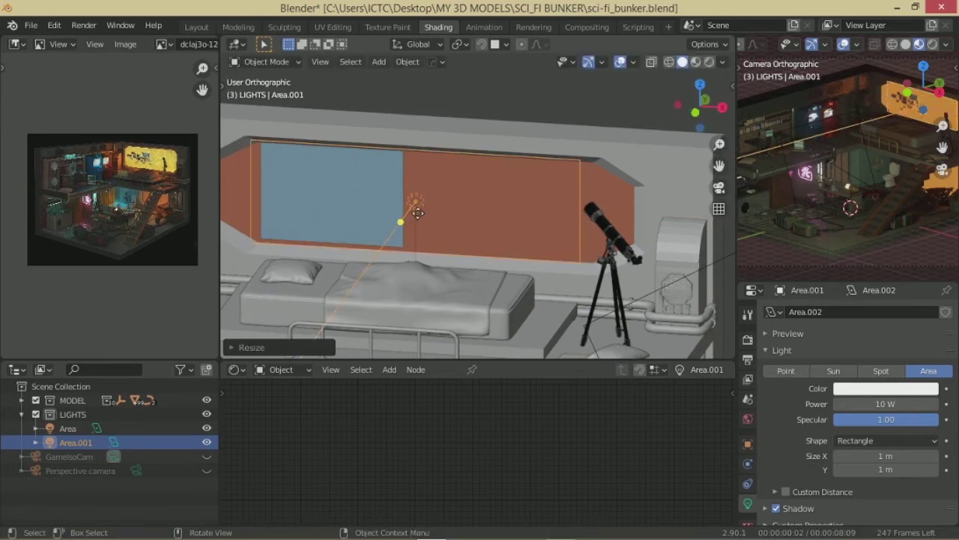
pyautogui.press('s')
pyautogui.press('x')
pyautogui.click(323, 225)
# Step: Set the new light's power to 500 W and its colour to saturated orange
pyautogui.click(882, 404)
pyautogui.write('500')
pyautogui.press('Return')
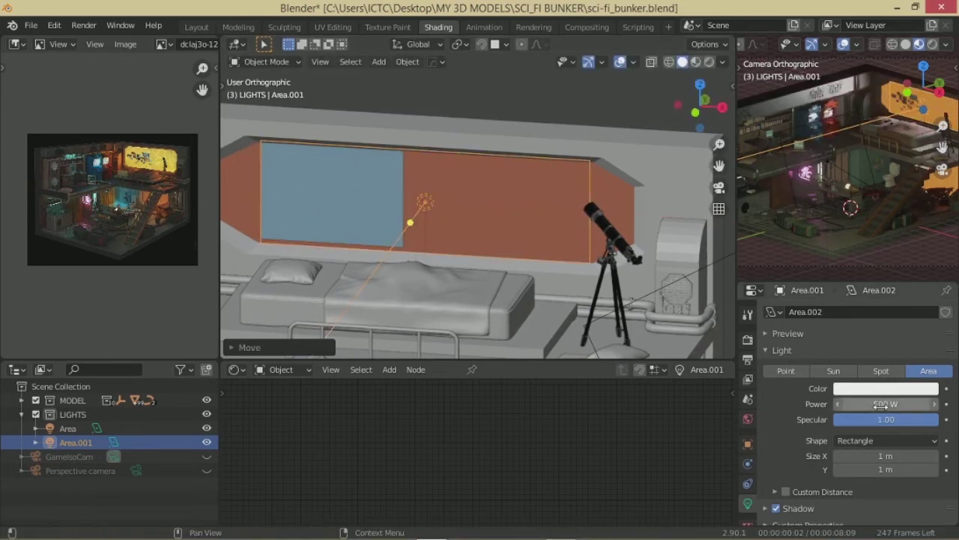
pyautogui.click(886, 388)
pyautogui.click(855, 279)
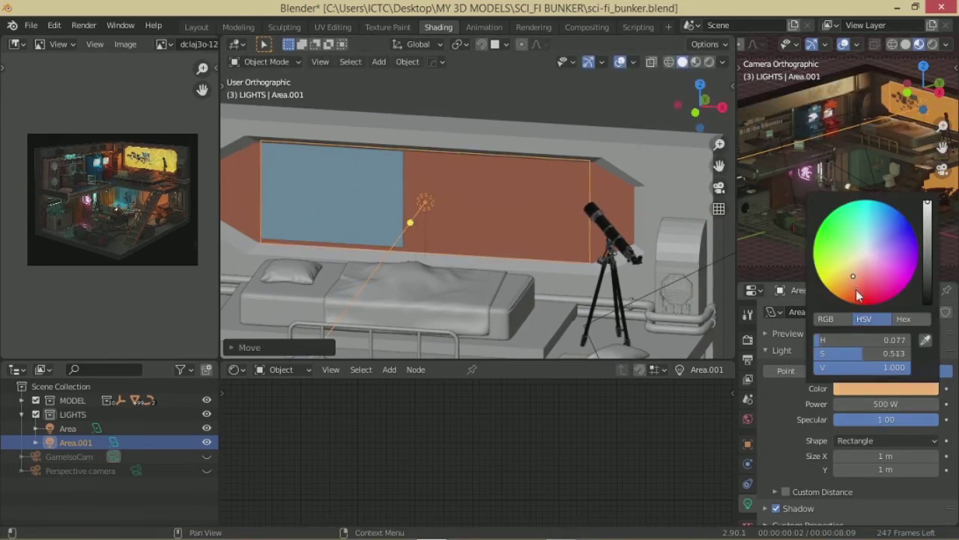
pyautogui.click(856, 293)
# Step: Try light powers of 200 W and 50 W, settling on 300 W
pyautogui.scroll(5, 744, 236)
pyautogui.click(891, 404)
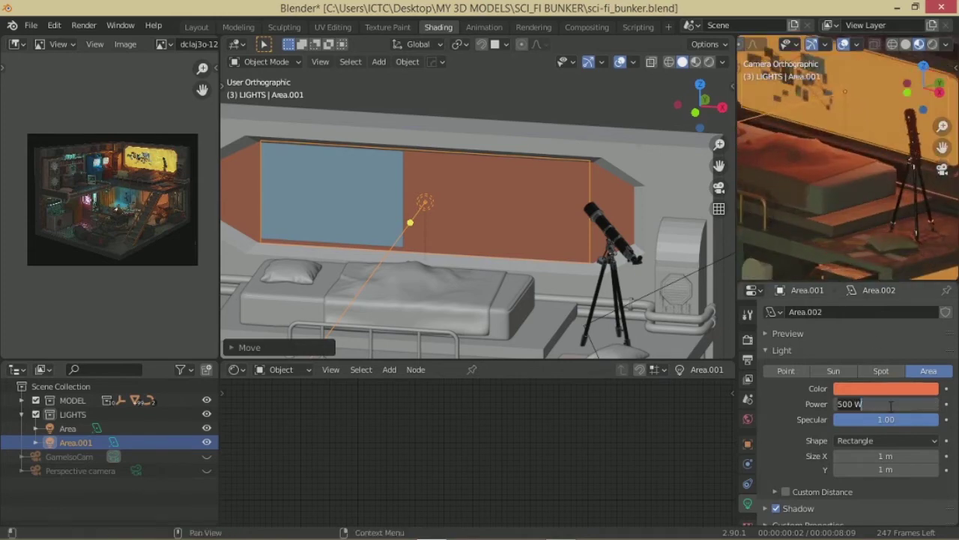
pyautogui.write('200')
pyautogui.press('Return')
pyautogui.scroll(-5, 869, 247)
pyautogui.write('50')
pyautogui.press('Return')
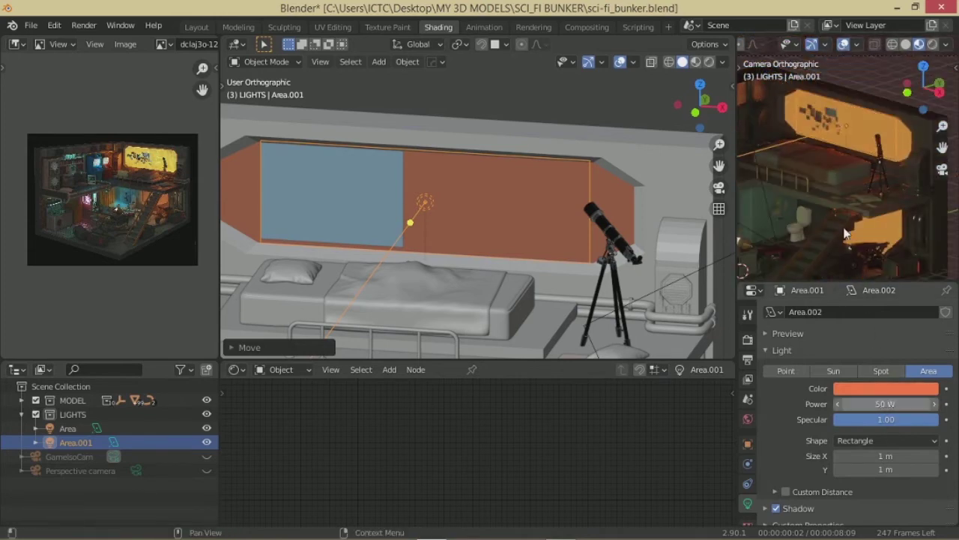
pyautogui.write('0')
pyautogui.press('Return')
# Step: Shift the light along Y, test 2000 W but keep 300 W, and view through the camera
pyautogui.moveTo(530, 234)
pyautogui.mouseDown(button='middle')
pyautogui.moveTo(462, 217)
pyautogui.moveTo(506, 159)
pyautogui.mouseUp(button='middle')
pyautogui.press('g')
pyautogui.press('y')
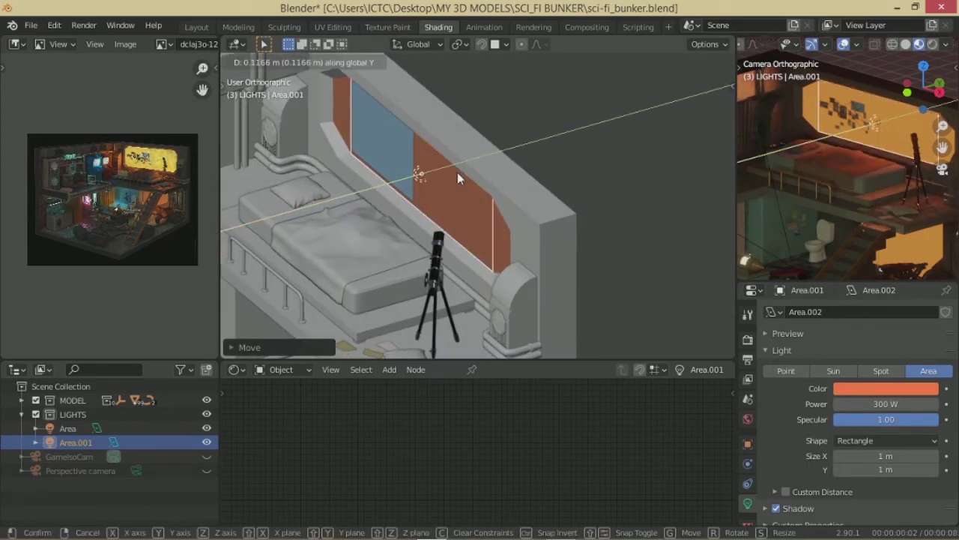
pyautogui.click(457, 173)
pyautogui.scroll(3, 185, 230)
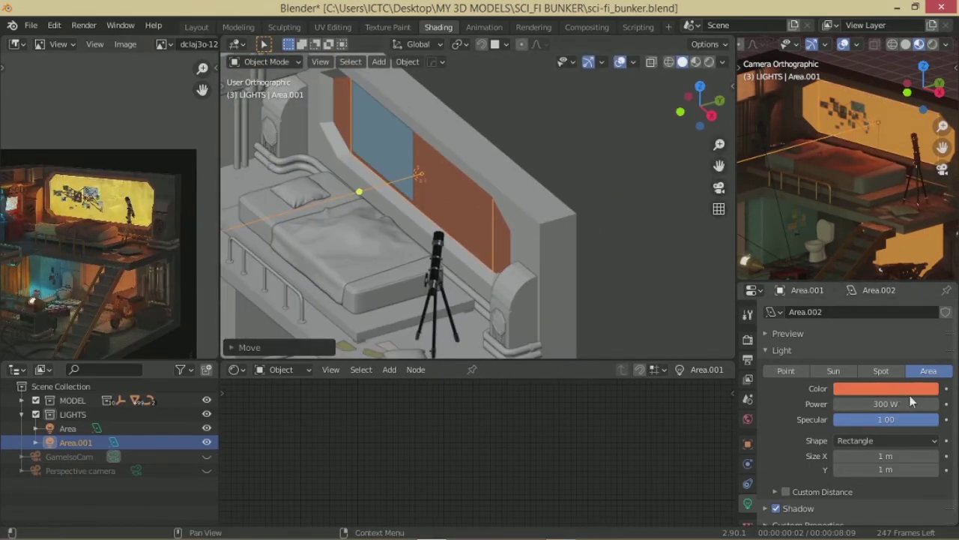
pyautogui.click(891, 404)
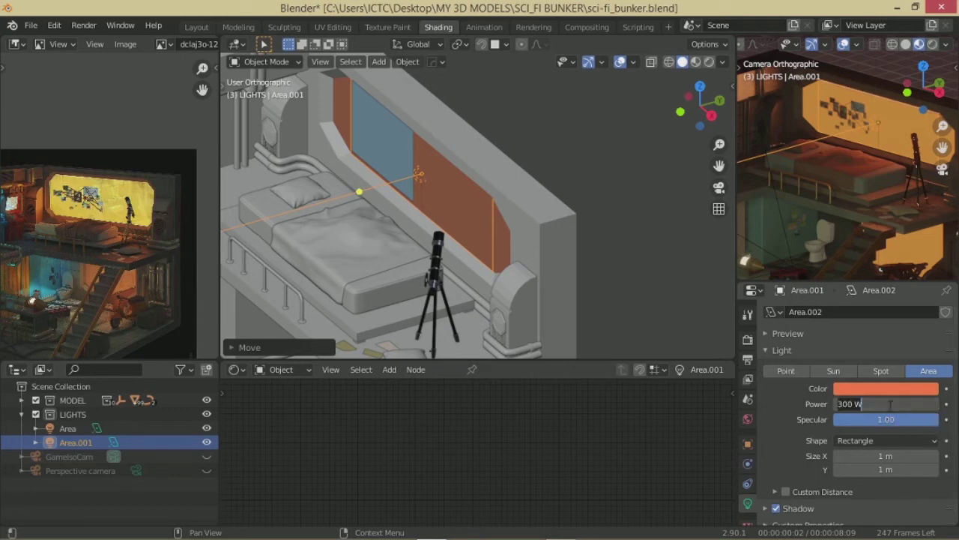
pyautogui.write('2000')
pyautogui.press('Return')
pyautogui.press('Escape')
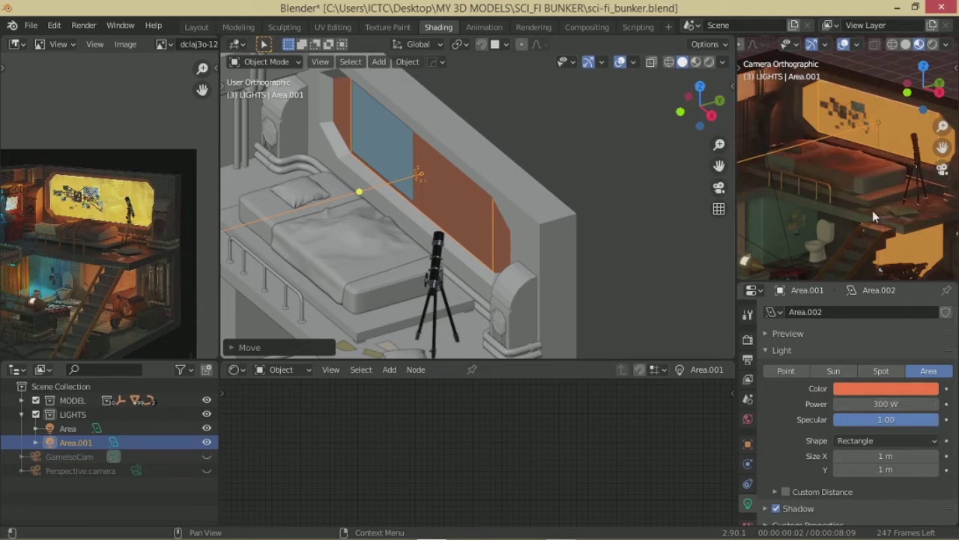
pyautogui.moveTo(873, 210)
pyautogui.mouseDown(button='middle')
pyautogui.moveTo(882, 203)
pyautogui.moveTo(828, 254)
pyautogui.moveTo(907, 105)
pyautogui.moveTo(844, 174)
pyautogui.mouseUp(button='middle')
pyautogui.press('ctrl+alt+KP_0')
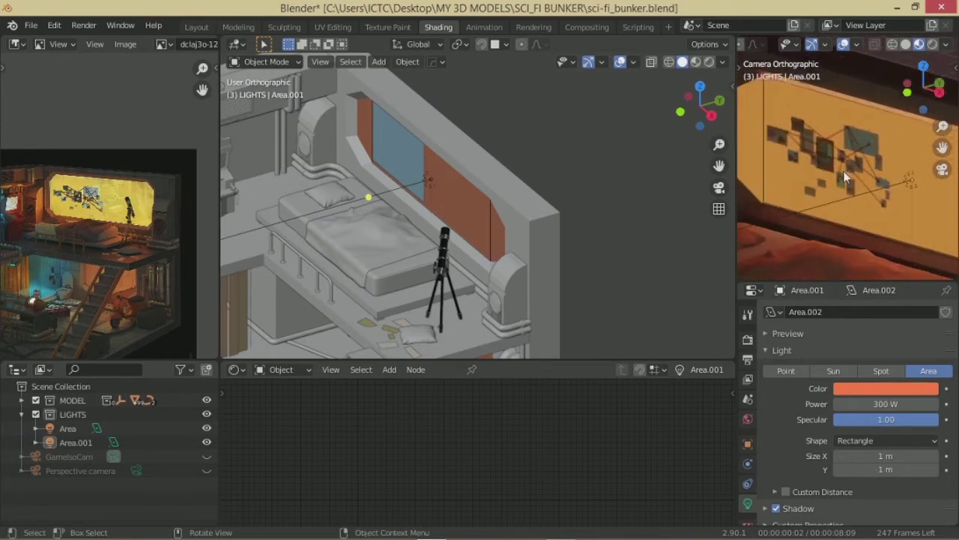
# Step: Make the Area.001 light slightly narrower along X
pyautogui.click(429, 179)
pyautogui.press('s')
pyautogui.press('x')
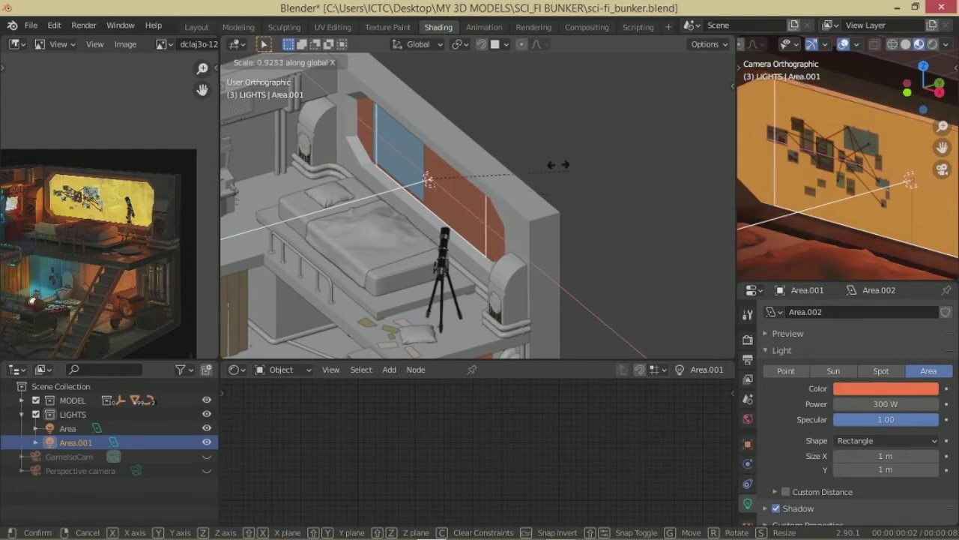
pyautogui.click(611, 245)
pyautogui.scroll(2, 845, 216)
pyautogui.scroll(-3, 543, 225)
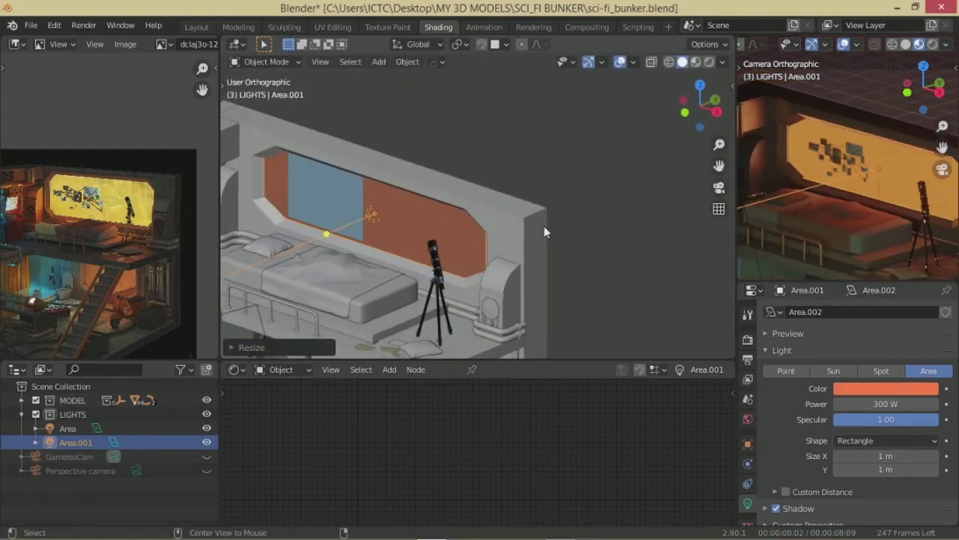
pyautogui.scroll(-3, 544, 226)
pyautogui.scroll(-2, 607, 222)
pyautogui.scroll(-1, 606, 223)
# Step: Shift Area.001's colour to a lighter orange, then select the main Area light
pyautogui.click(886, 388)
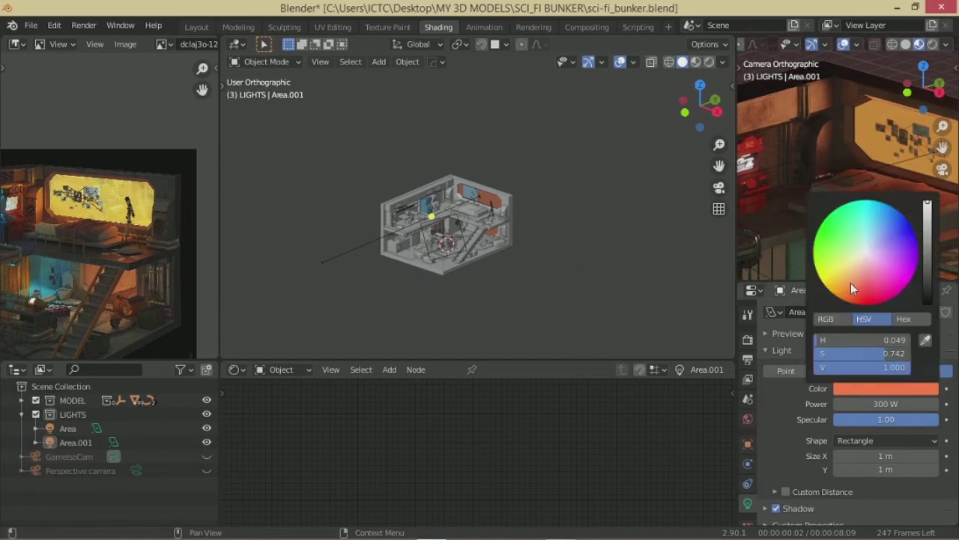
pyautogui.moveTo(852, 280); pyautogui.dragTo(853, 287)
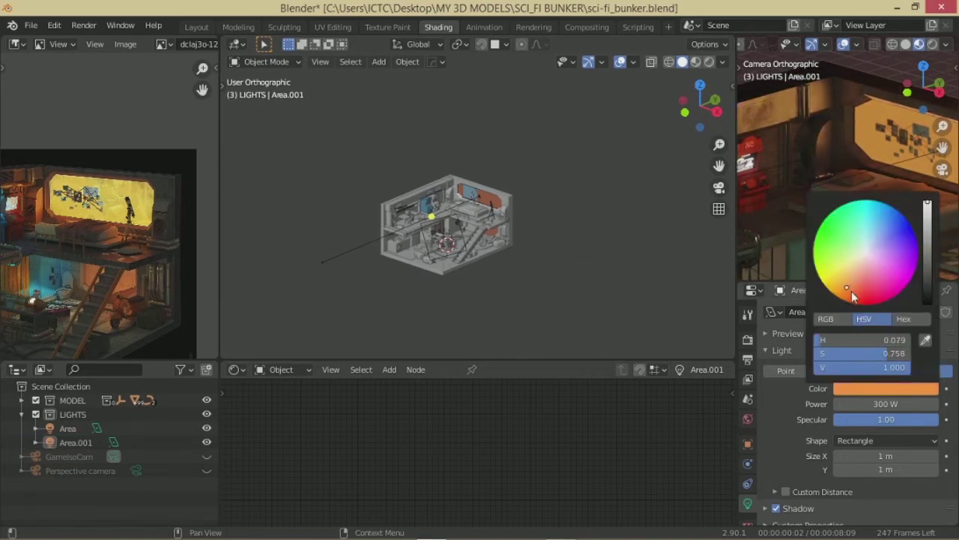
pyautogui.scroll(-2, 847, 172)
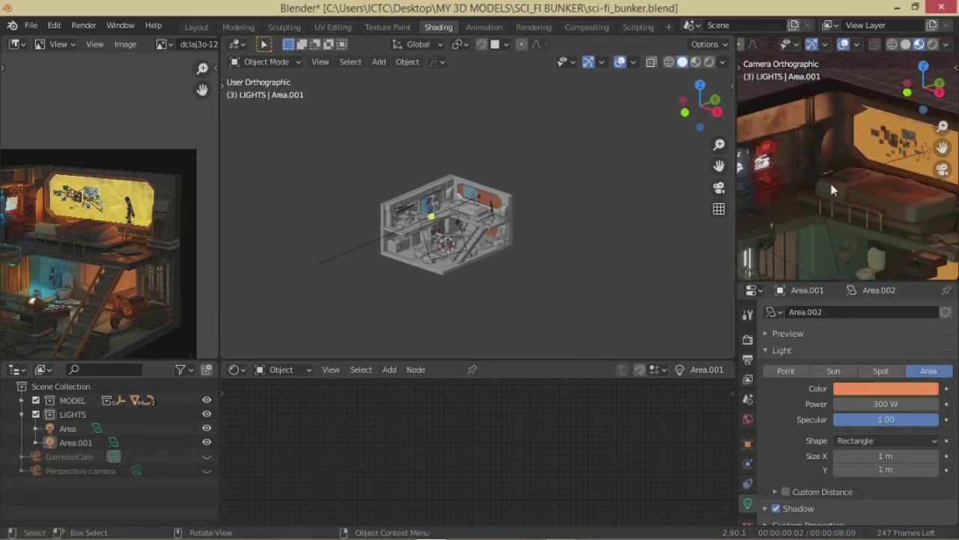
pyautogui.scroll(-2, 847, 172)
pyautogui.moveTo(630, 232)
pyautogui.mouseDown(button='middle')
pyautogui.moveTo(343, 250)
pyautogui.moveTo(550, 261)
pyautogui.mouseUp(button='middle')
pyautogui.click(386, 227)
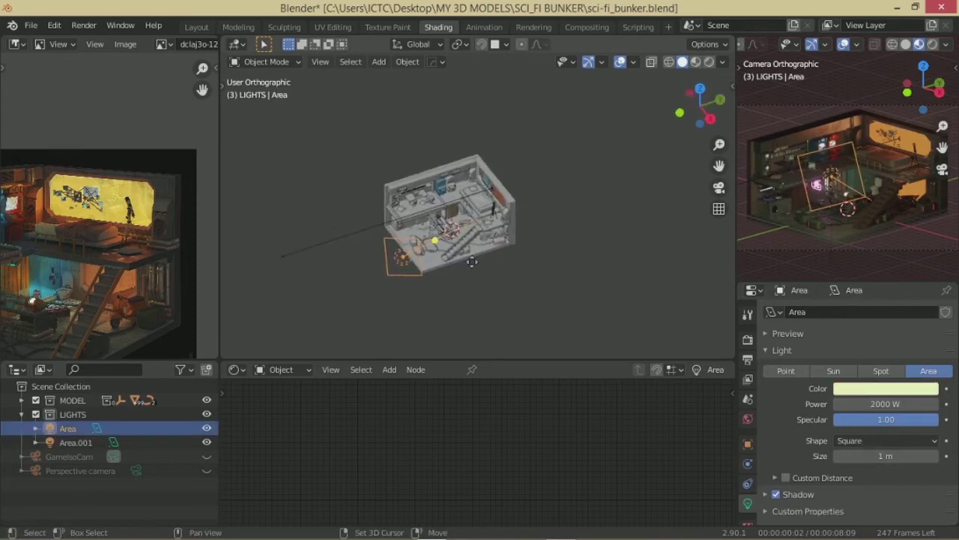
# Step: Duplicate the main Area light and, in top view, place it beside the room angled toward it
pyautogui.hotkey('shift', 'd')
pyautogui.press('Escape')
pyautogui.press('KP_7')
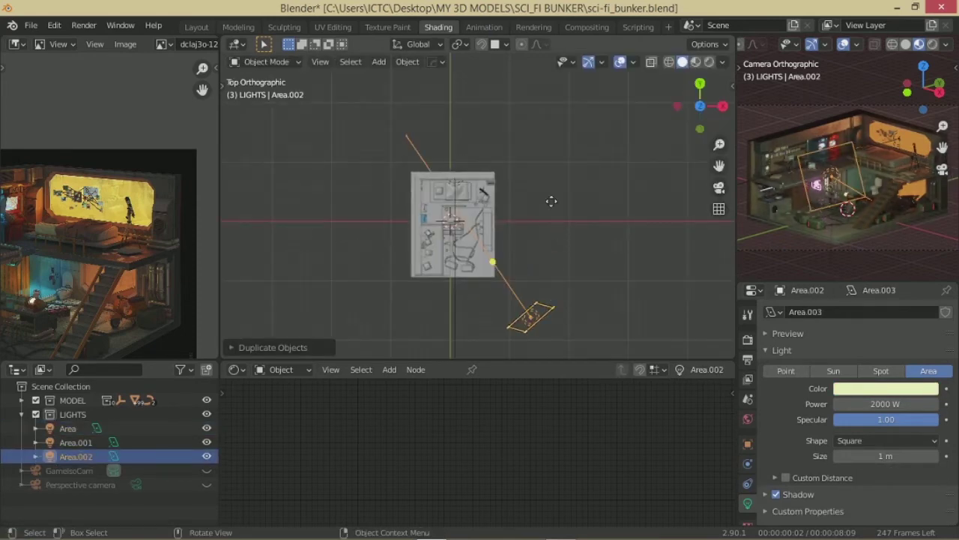
pyautogui.moveTo(549, 149); pyautogui.dragTo(569, 227, button='middle')
pyautogui.press('KP_7')
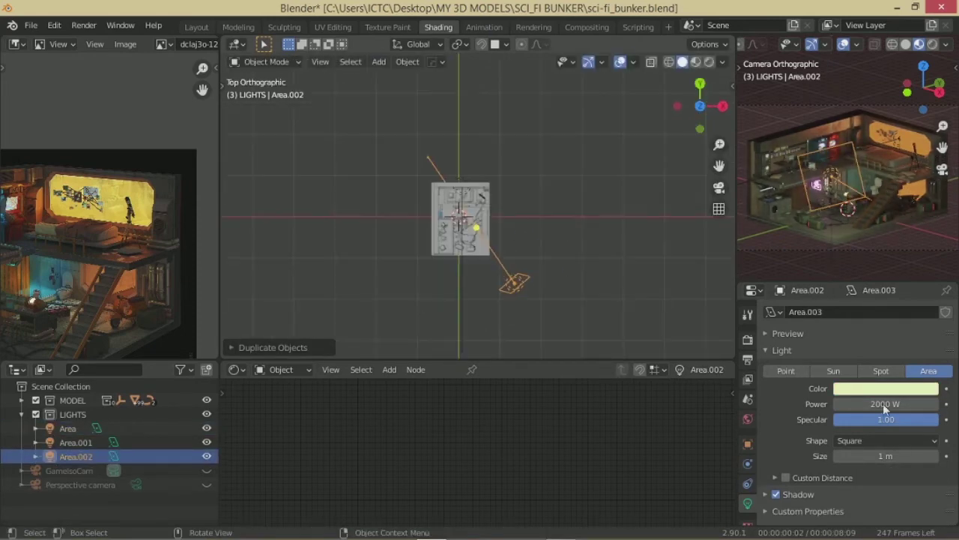
pyautogui.press('g')
pyautogui.click(517, 161)
pyautogui.press('r')
pyautogui.click(524, 172)
pyautogui.press('g')
pyautogui.press('y')
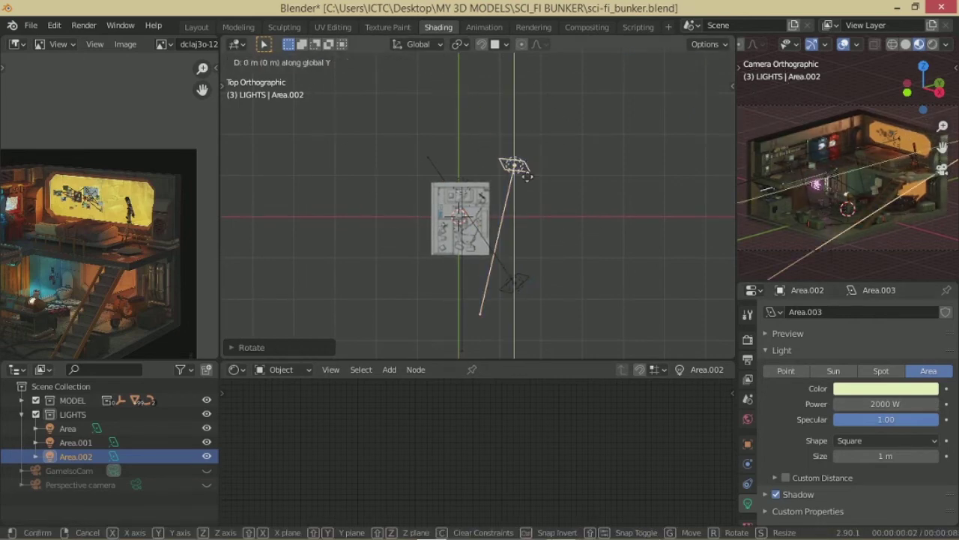
pyautogui.click(528, 190)
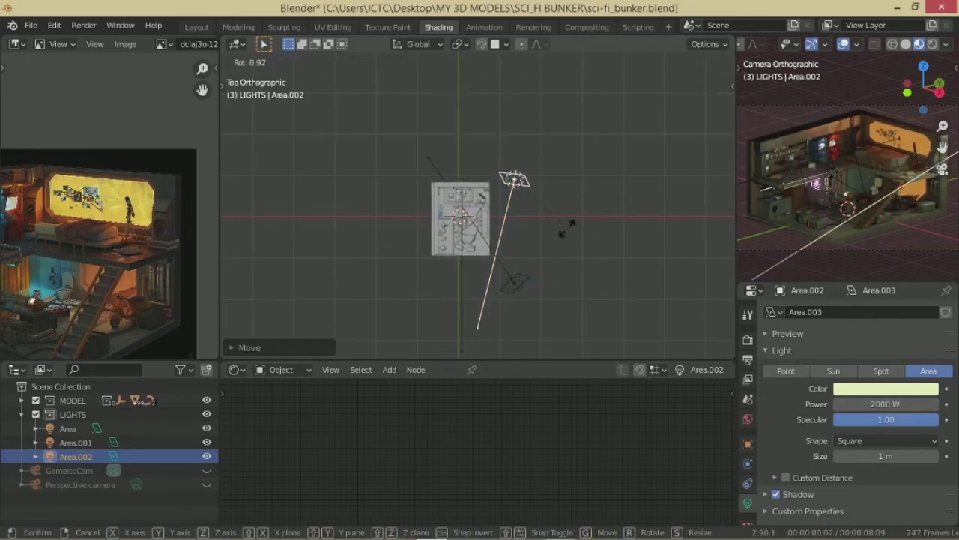
# Step: Give the duplicated light 1000 W power and a deep purple colour
pyautogui.moveTo(877, 404); pyautogui.dragTo(881, 404)
pyautogui.write('0')
pyautogui.press('Return')
pyautogui.click(885, 388)
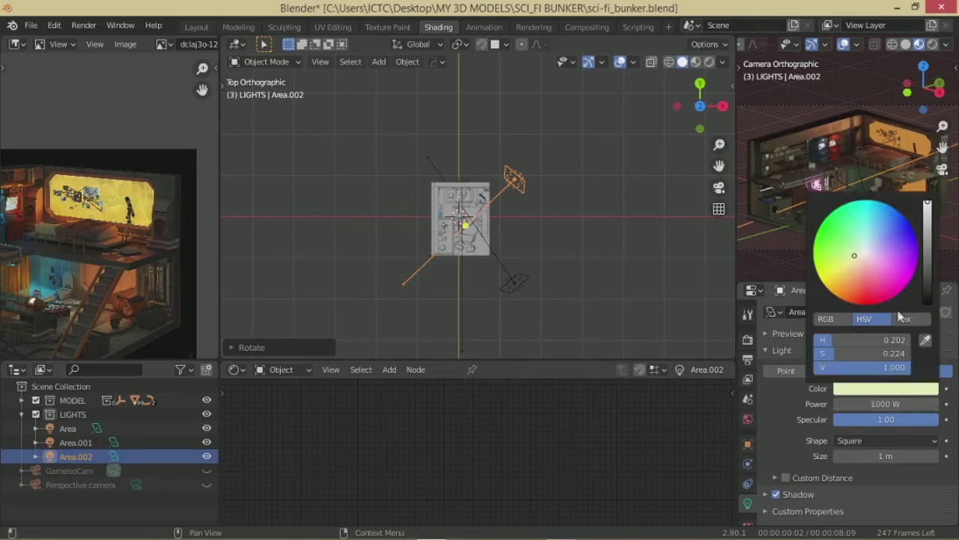
pyautogui.click(877, 245)
pyautogui.moveTo(878, 246); pyautogui.dragTo(887, 243)
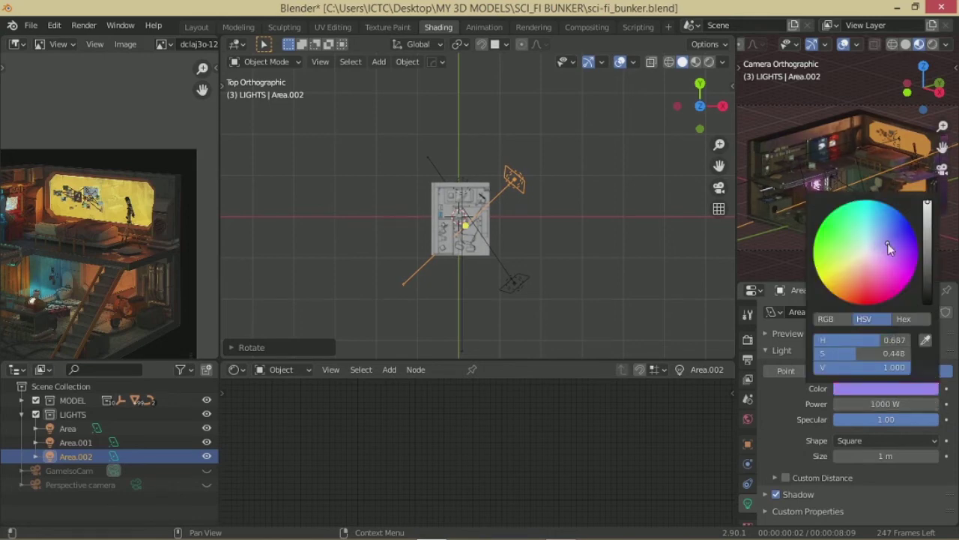
# Step: Lower the purple light along Z
pyautogui.press('g')
pyautogui.press('z')
pyautogui.click(531, 198)
pyautogui.press('g')
pyautogui.press('z')
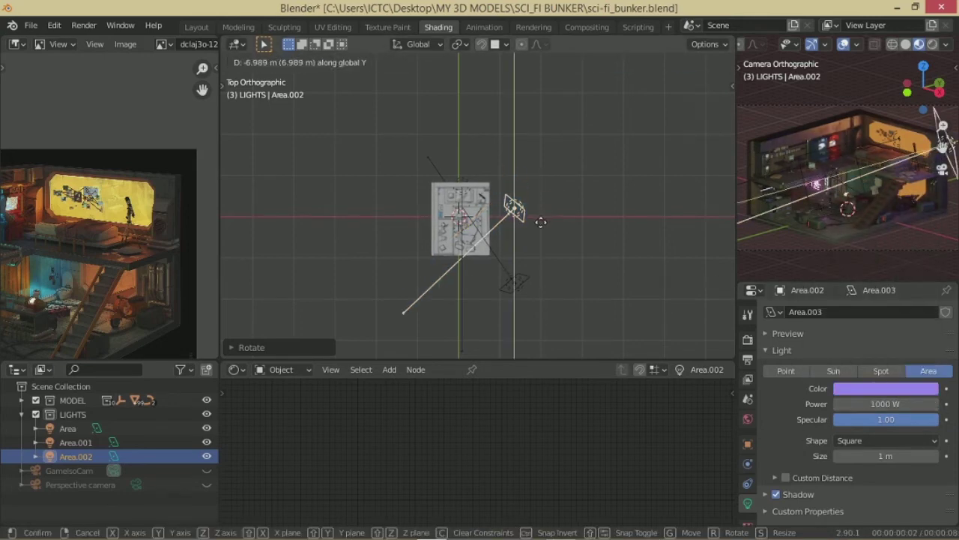
pyautogui.press('Return')
# Step: Turn on the navigation gizmo in the camera view's overlay settings
pyautogui.click(857, 45)
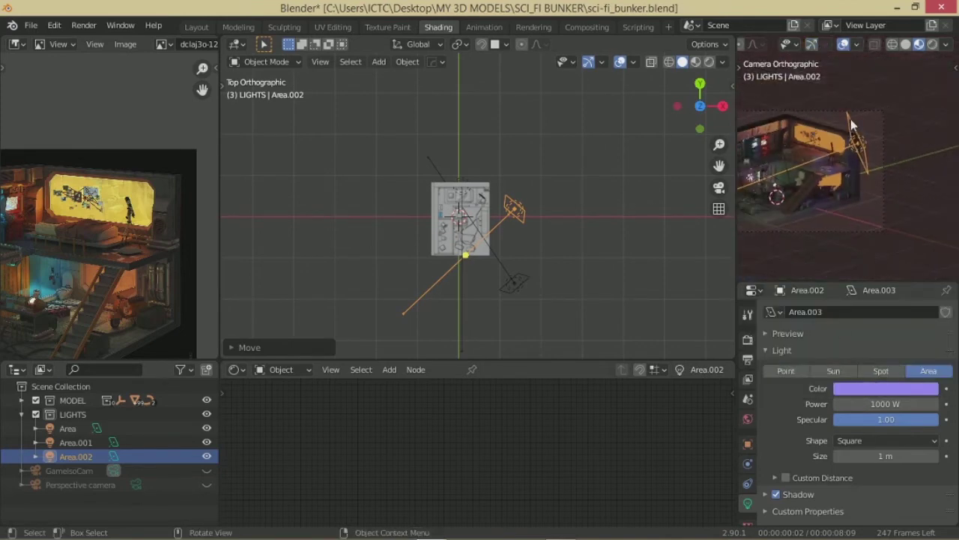
pyautogui.click(812, 45)
pyautogui.click(856, 43)
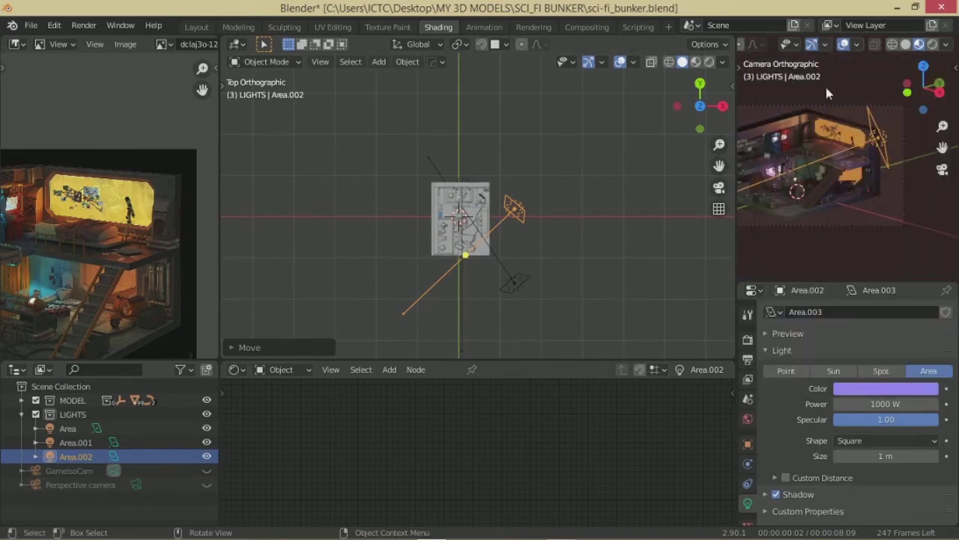
pyautogui.click(856, 44)
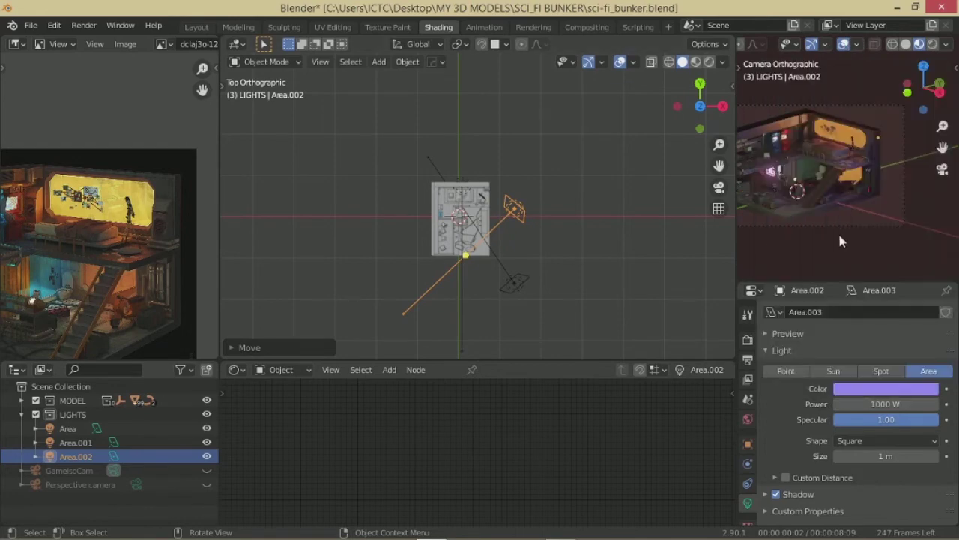
# Step: Darken the World background colour to a near-black brownish value
pyautogui.scroll(2, 787, 240)
pyautogui.click(747, 418)
pyautogui.click(900, 407)
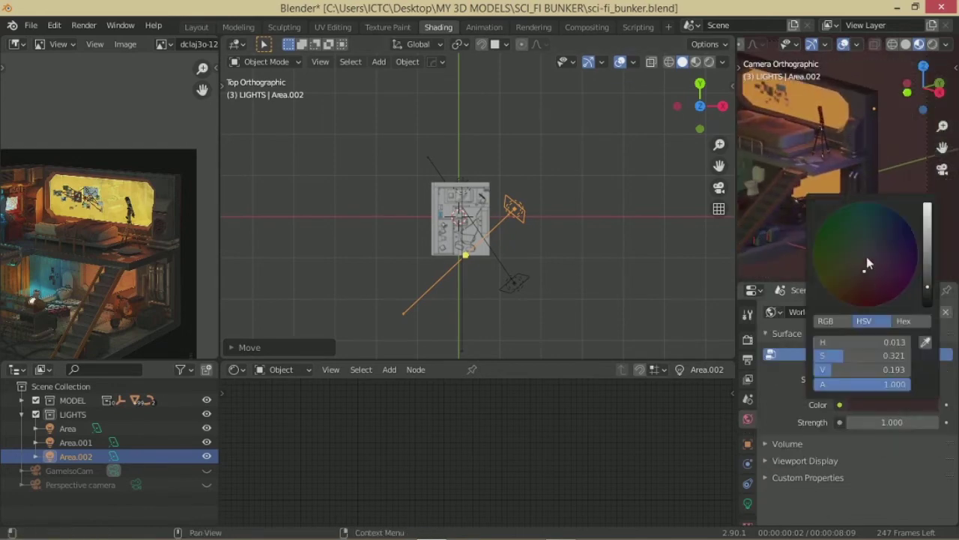
pyautogui.moveTo(931, 217); pyautogui.dragTo(932, 300)
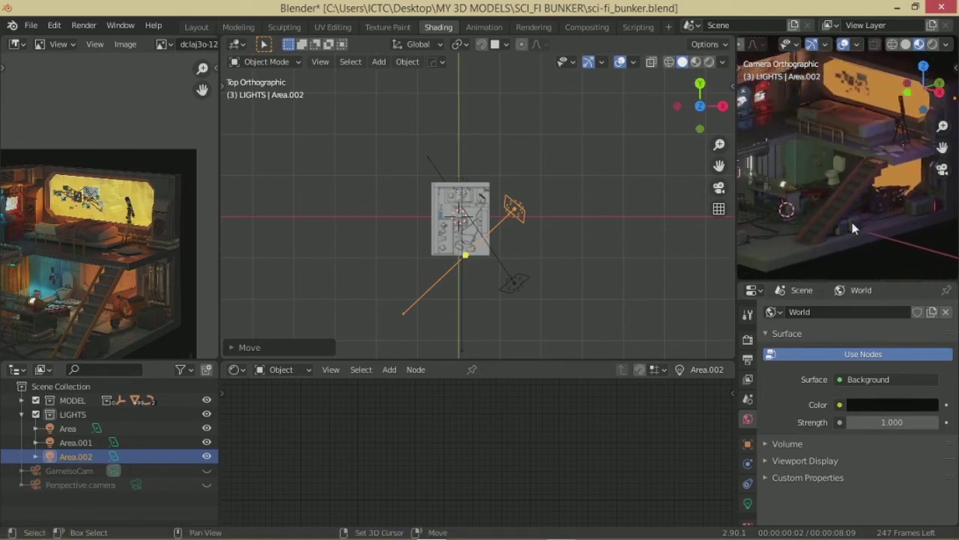
pyautogui.click(900, 407)
pyautogui.click(861, 263)
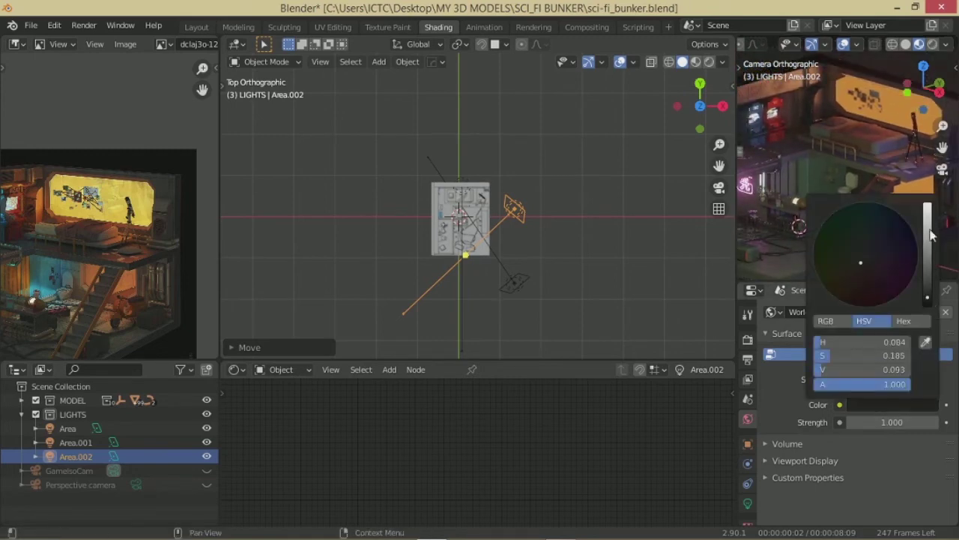
pyautogui.moveTo(931, 235); pyautogui.dragTo(910, 509)
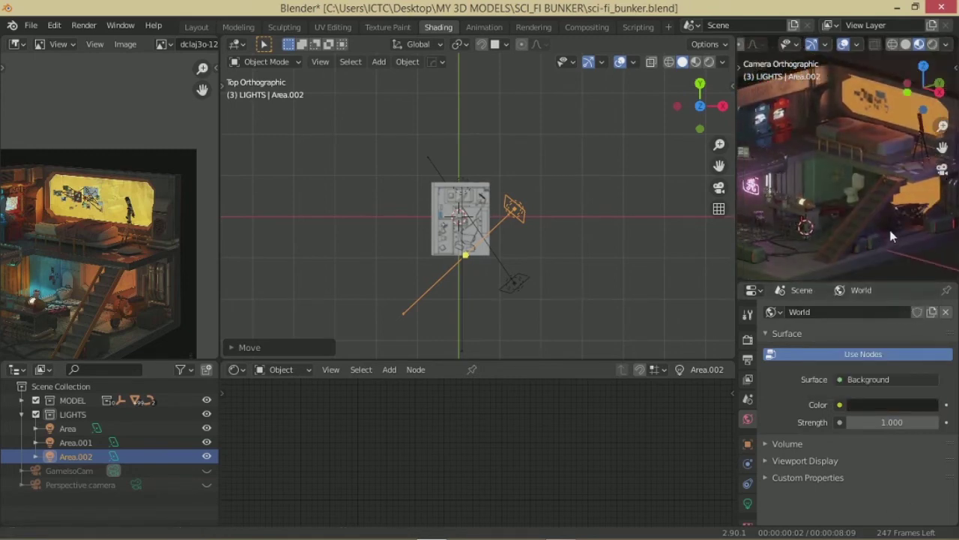
pyautogui.click(892, 404)
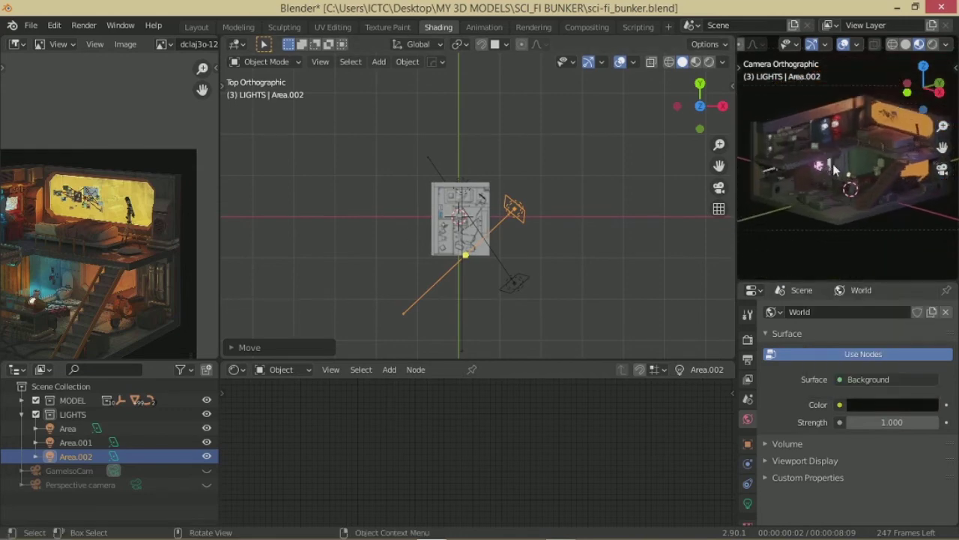
pyautogui.moveTo(531, 206)
pyautogui.keyDown('shift'); pyautogui.mouseDown(button='middle')
pyautogui.moveTo(496, 203)
pyautogui.moveTo(480, 121)
pyautogui.mouseUp(button='middle'); pyautogui.keyUp('shift')
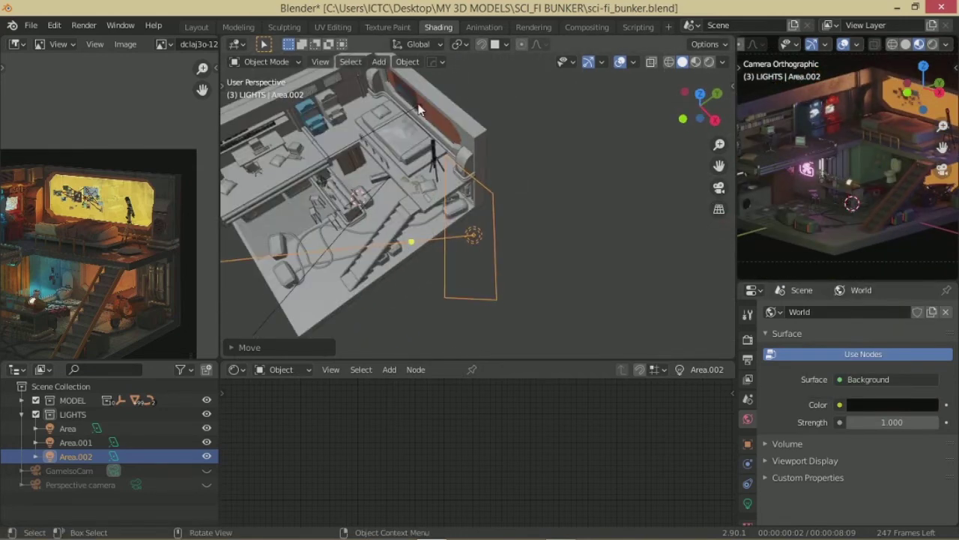
# Step: Duplicate the orange area light and raise the copy vertically
pyautogui.click(480, 121)
pyautogui.hotkey('shift', 'd')
pyautogui.press('g')
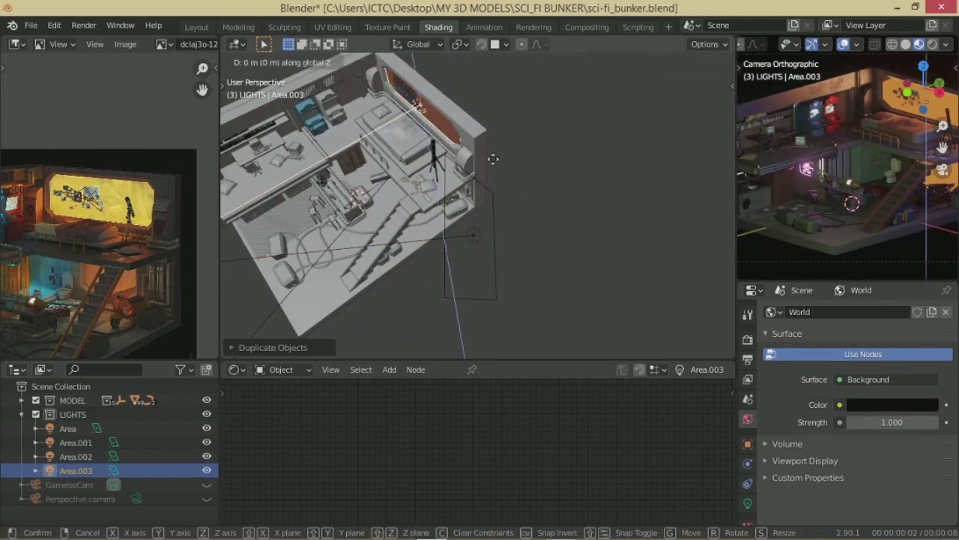
pyautogui.click(549, 227)
pyautogui.moveTo(550, 227); pyautogui.dragTo(532, 148, button='middle')
pyautogui.press('KP_5')
pyautogui.scroll(5, 538, 174)
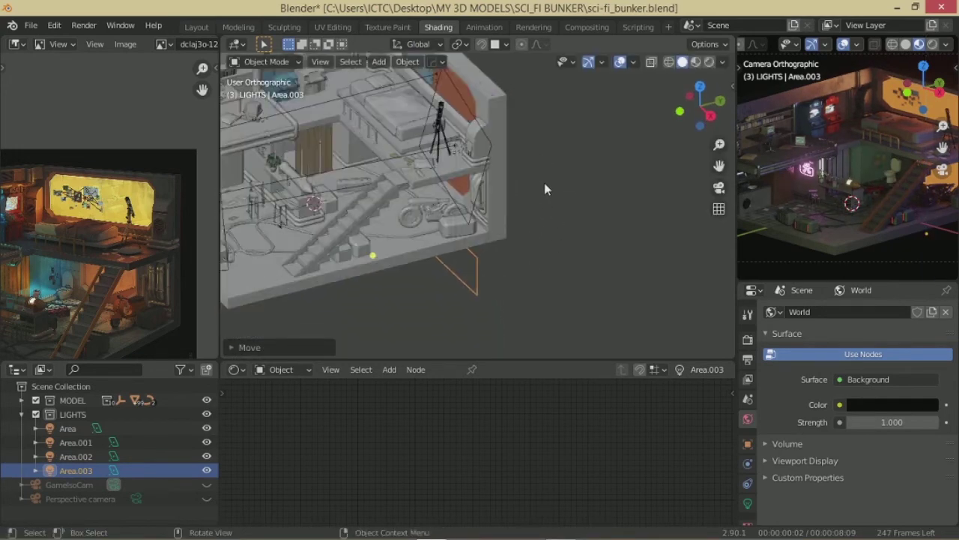
pyautogui.press('g')
pyautogui.press('z')
pyautogui.click(562, 116)
# Step: Widen the light copy along X and place it against the lower orange wall beside the stairs
pyautogui.scroll(-4, 554, 165)
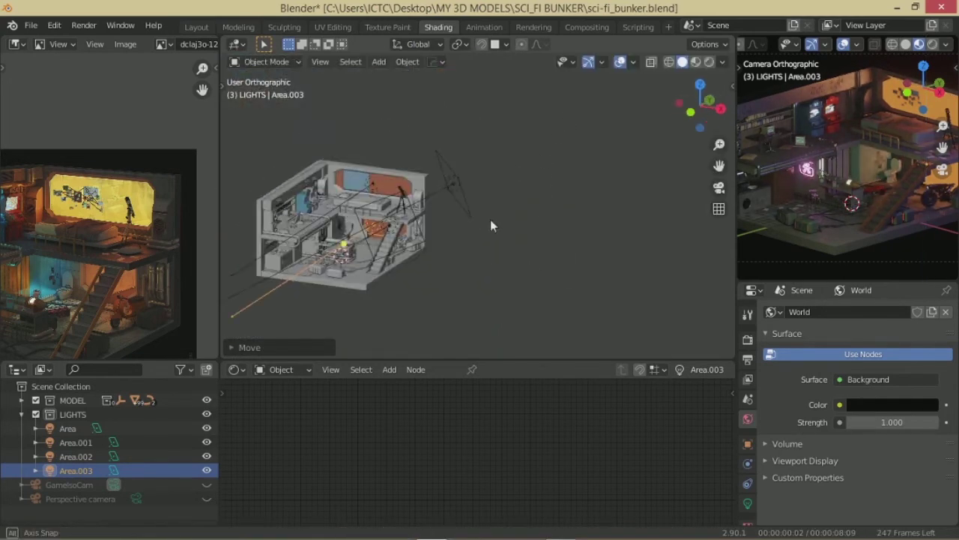
pyautogui.scroll(6, 490, 219)
pyautogui.press('s')
pyautogui.press('x')
pyautogui.click(496, 226)
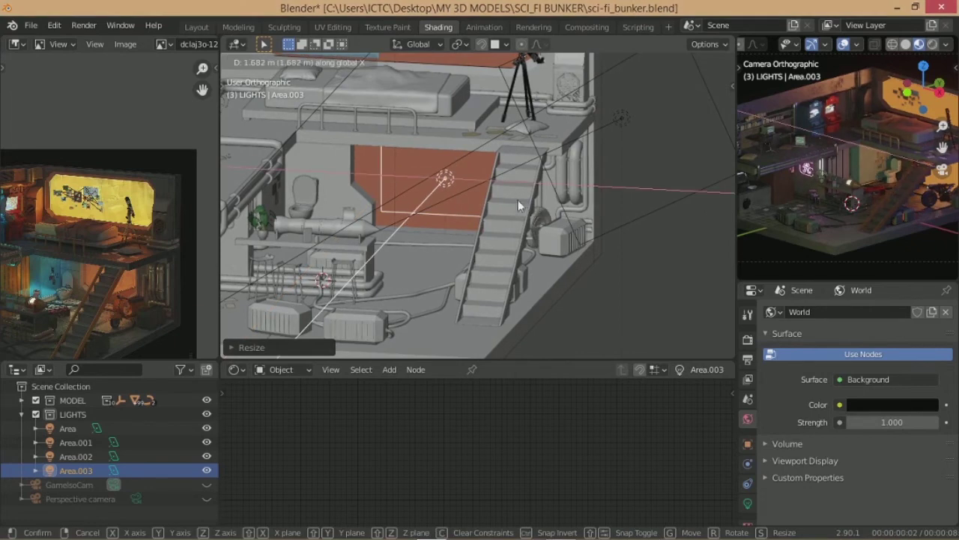
pyautogui.moveTo(518, 200); pyautogui.dragTo(575, 174, button='middle')
pyautogui.press('g')
pyautogui.click(576, 174)
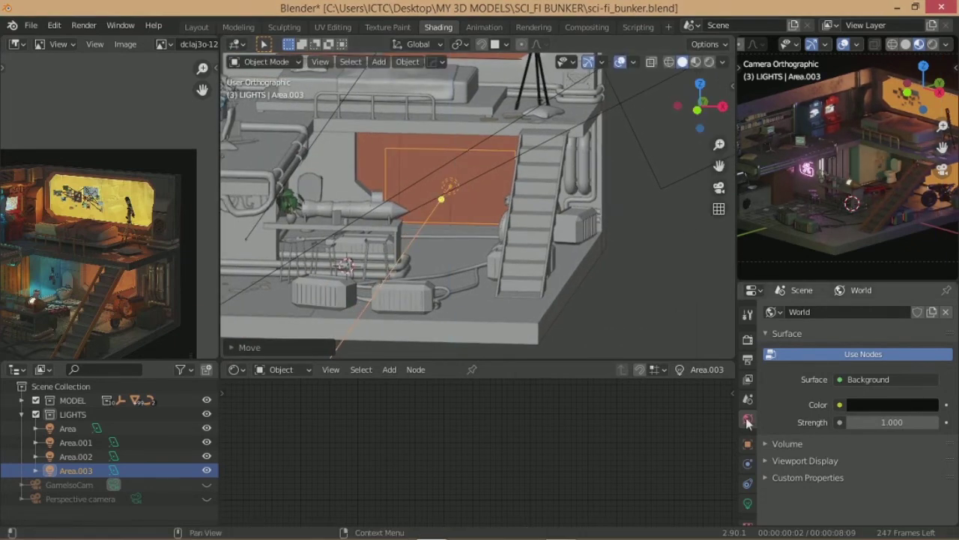
# Step: Make the copy a Square area light at 50 W, briefly trying Spot before reverting to Area
pyautogui.click(748, 503)
pyautogui.click(888, 433)
pyautogui.click(869, 443)
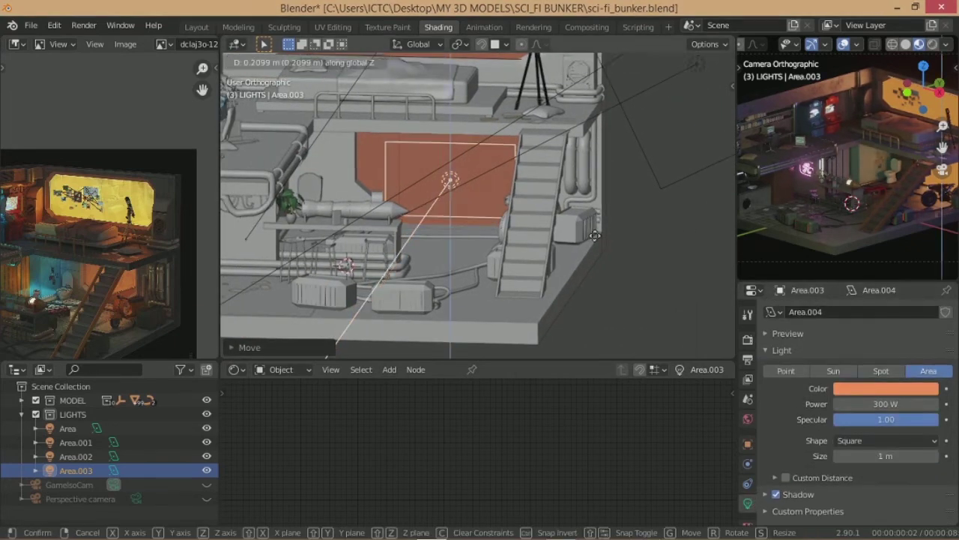
pyautogui.write('50')
pyautogui.press('Return')
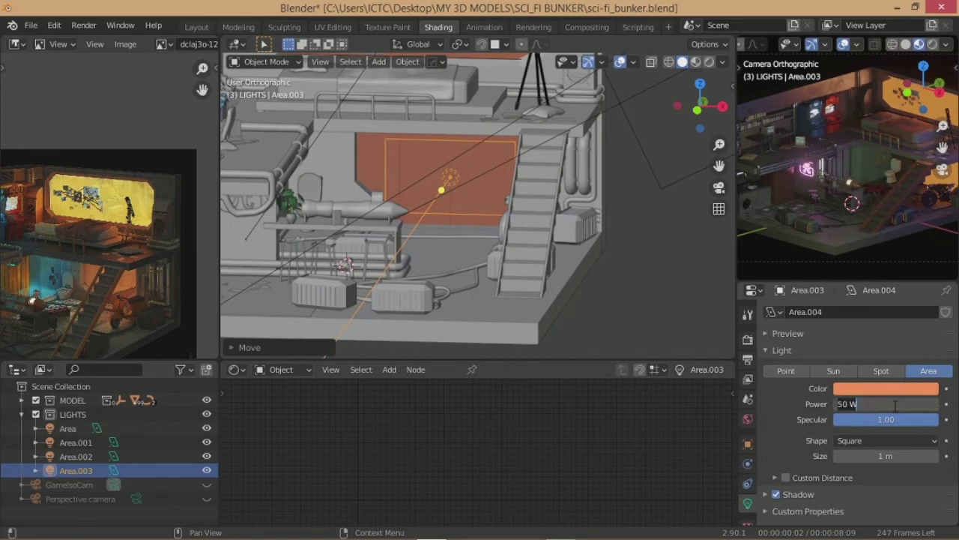
pyautogui.click(881, 370)
pyautogui.click(929, 370)
pyautogui.click(880, 370)
pyautogui.scroll(-5, 593, 286)
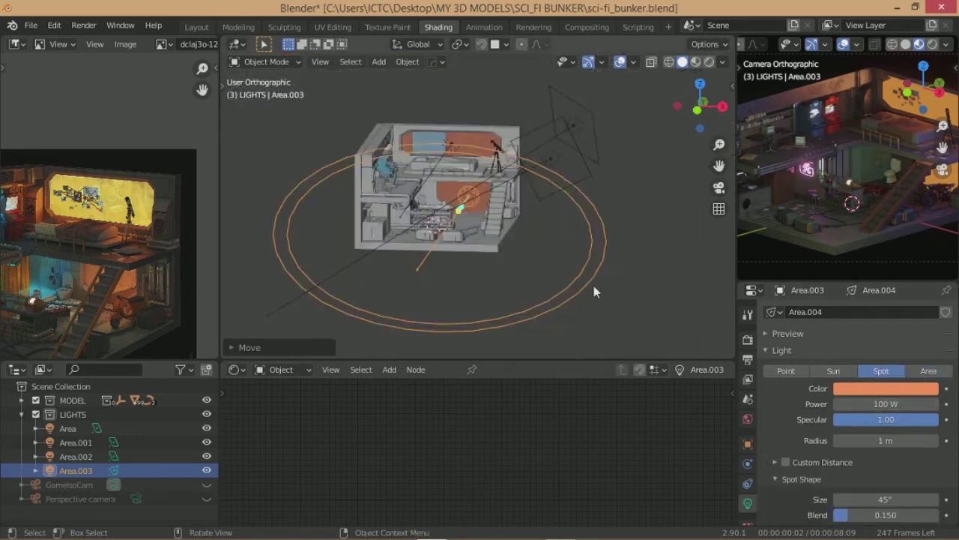
pyautogui.moveTo(594, 286); pyautogui.dragTo(675, 315, button='middle')
pyautogui.click(928, 371)
pyautogui.moveTo(464, 258); pyautogui.dragTo(496, 263, button='middle')
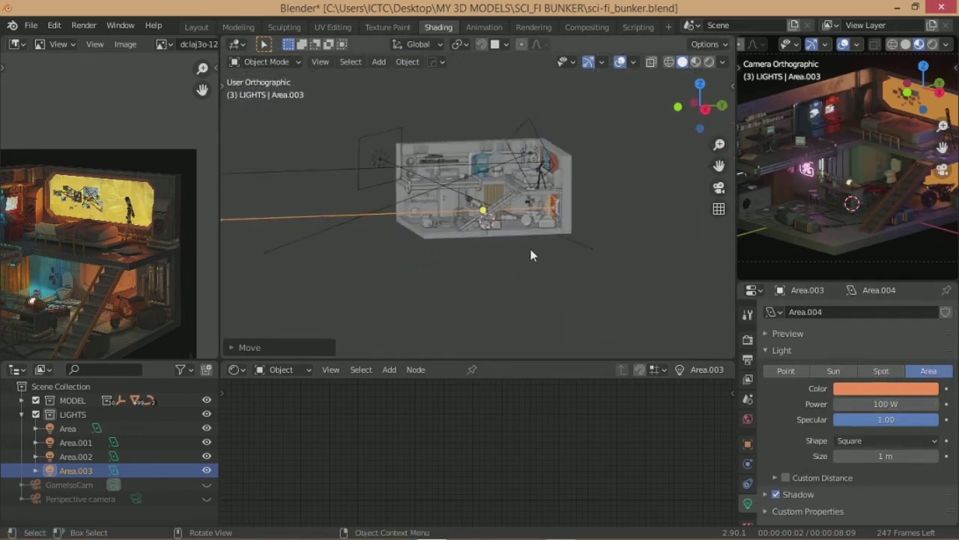
# Step: Deselect the light, look over the bunker, and save the file
pyautogui.click(530, 255)
pyautogui.moveTo(555, 257); pyautogui.dragTo(877, 230, button='middle')
pyautogui.scroll(-2, 877, 230)
pyautogui.scroll(3, 486, 217)
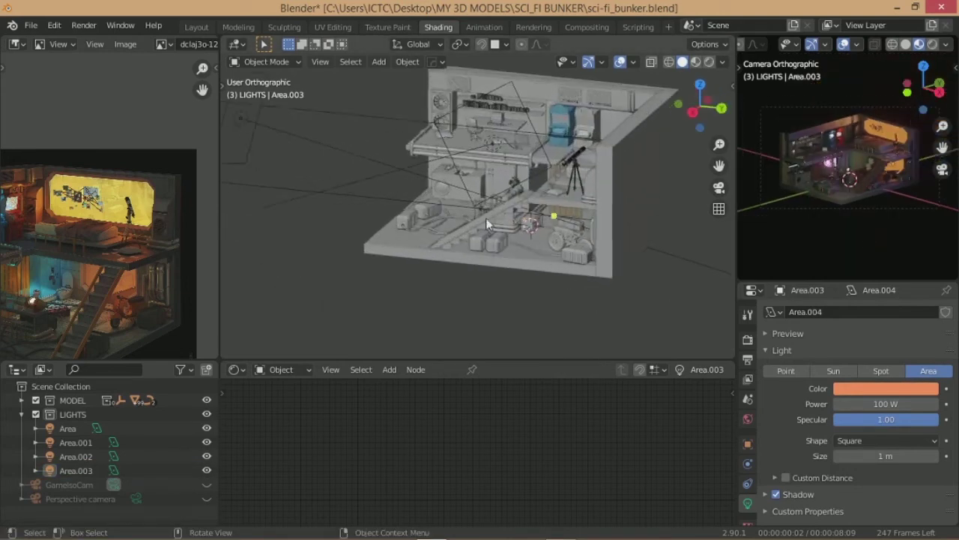
pyautogui.scroll(3, 485, 217)
pyautogui.moveTo(485, 217); pyautogui.dragTo(547, 241, button='middle')
pyautogui.hotkey('ctrl', 's')
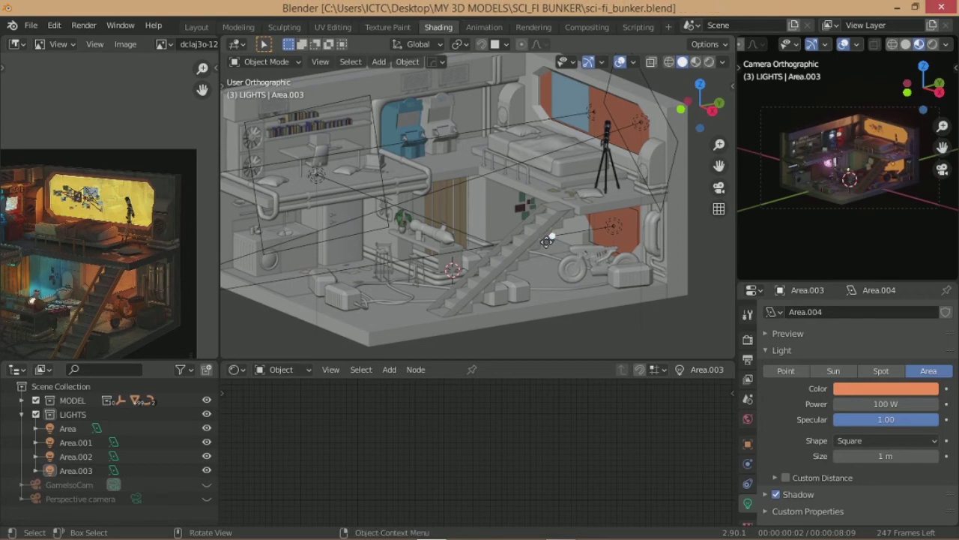
pyautogui.scroll(-3, 576, 278)
pyautogui.moveTo(547, 241); pyautogui.dragTo(574, 270, button='middle')
pyautogui.scroll(2, 575, 281)
pyautogui.scroll(-3, 570, 259)
pyautogui.scroll(4, 561, 230)
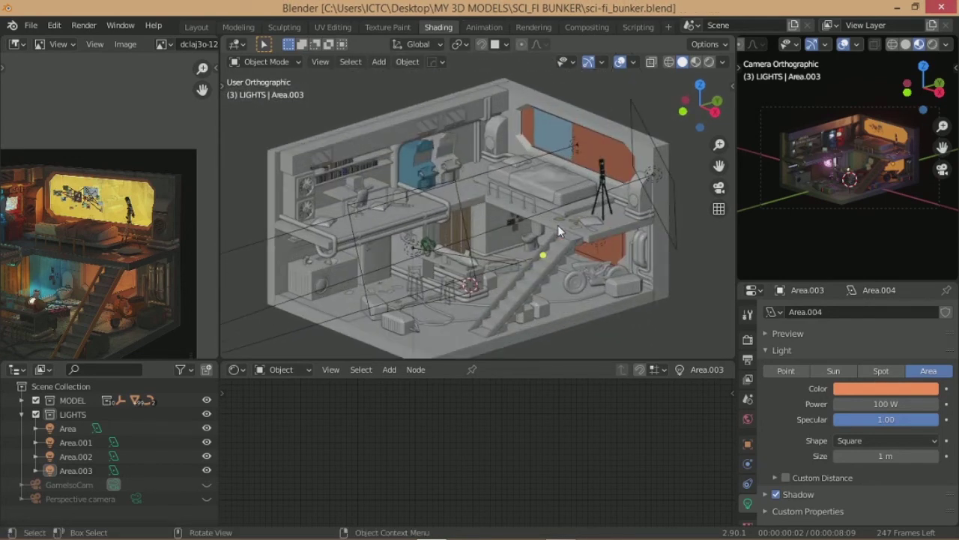
# Step: Add a new area light, raise it above the bunker, and resize it
pyautogui.hotkey('shift', 'a')
pyautogui.click(556, 264)
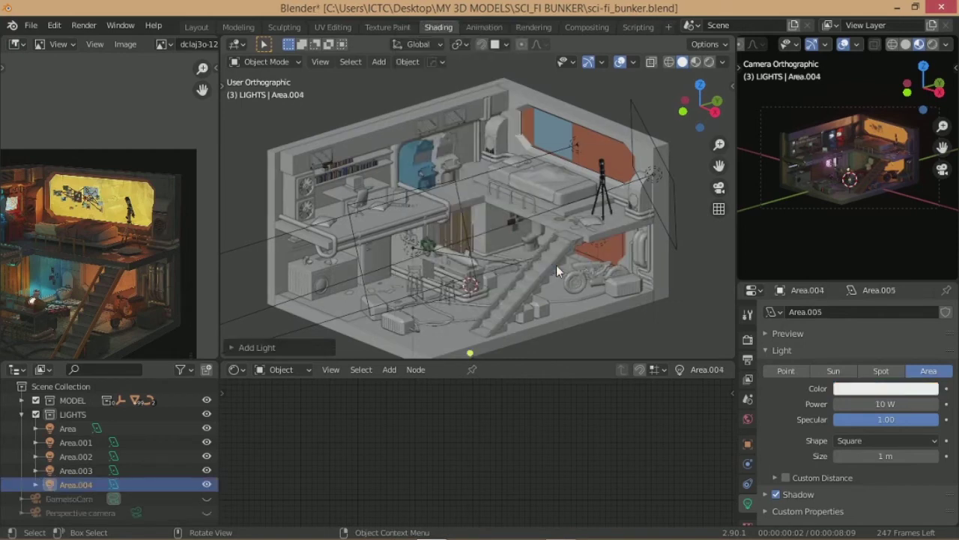
pyautogui.press('g')
pyautogui.press('z')
pyautogui.click(445, 118)
pyautogui.scroll(-3, 504, 113)
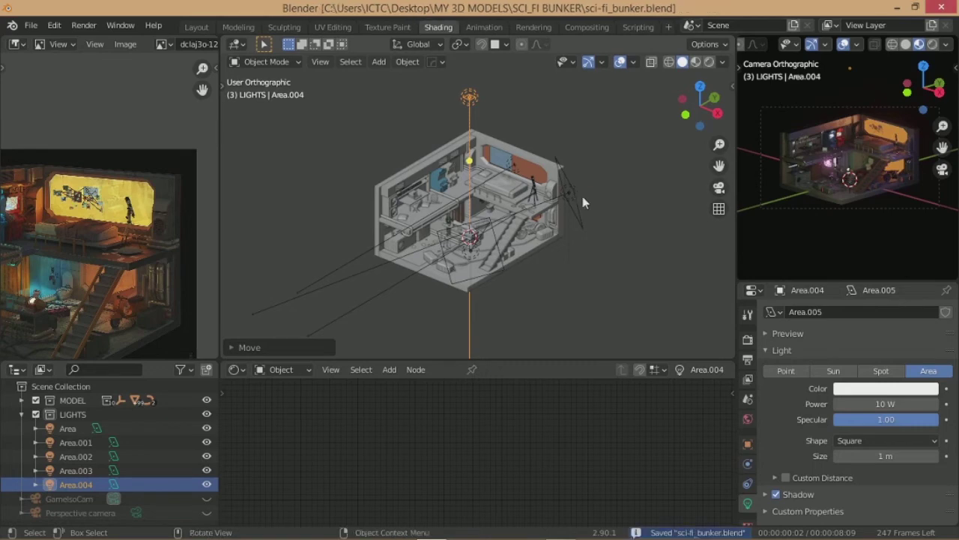
pyautogui.moveTo(582, 196); pyautogui.dragTo(401, 196, button='middle')
pyautogui.press('KP_7')
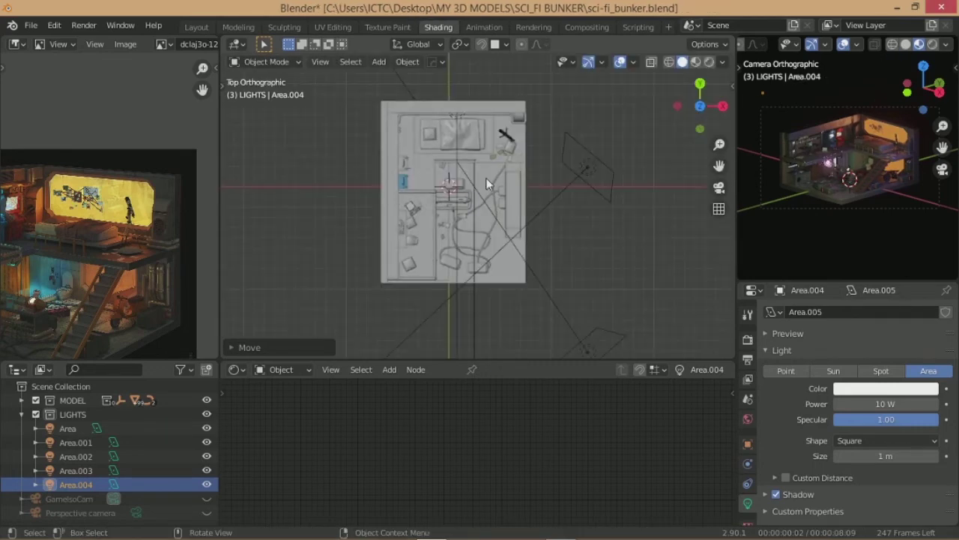
pyautogui.press('s')
pyautogui.click(514, 285)
# Step: Rotate and reposition the new light from front and top views to face the room
pyautogui.press('g')
pyautogui.click(515, 259)
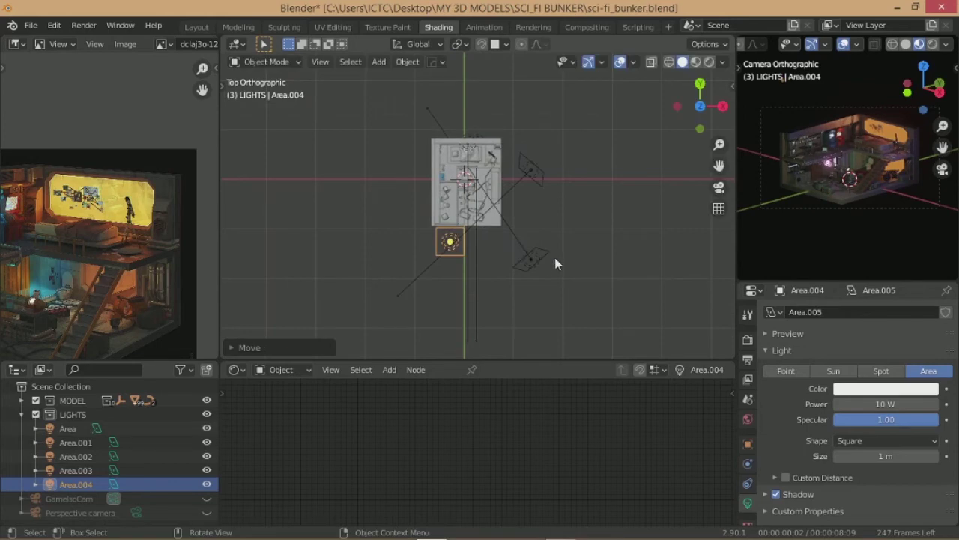
pyautogui.press('KP_1')
pyautogui.press('r')
pyautogui.click(571, 112)
pyautogui.press('g')
pyautogui.click(531, 184)
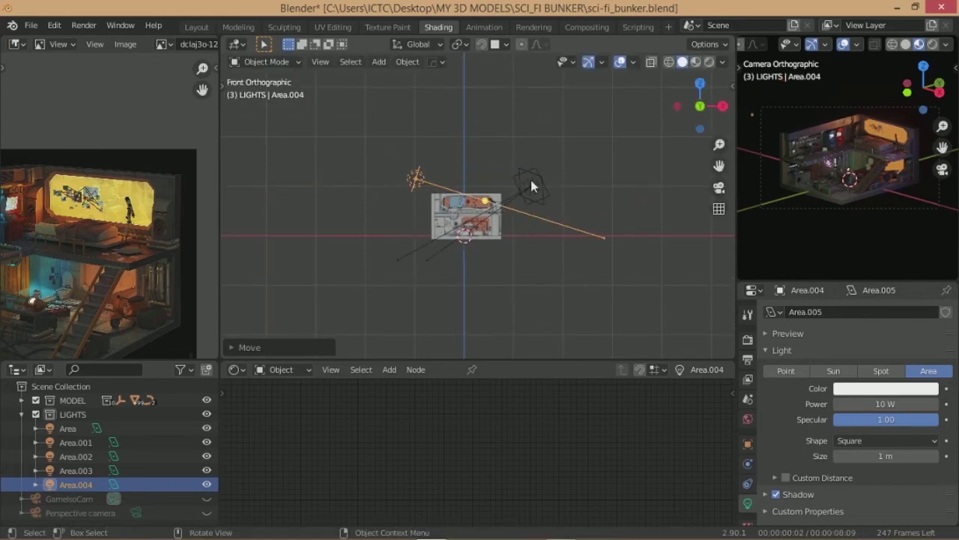
pyautogui.press('KP_7')
pyautogui.press('r')
pyautogui.click(539, 209)
pyautogui.press('g')
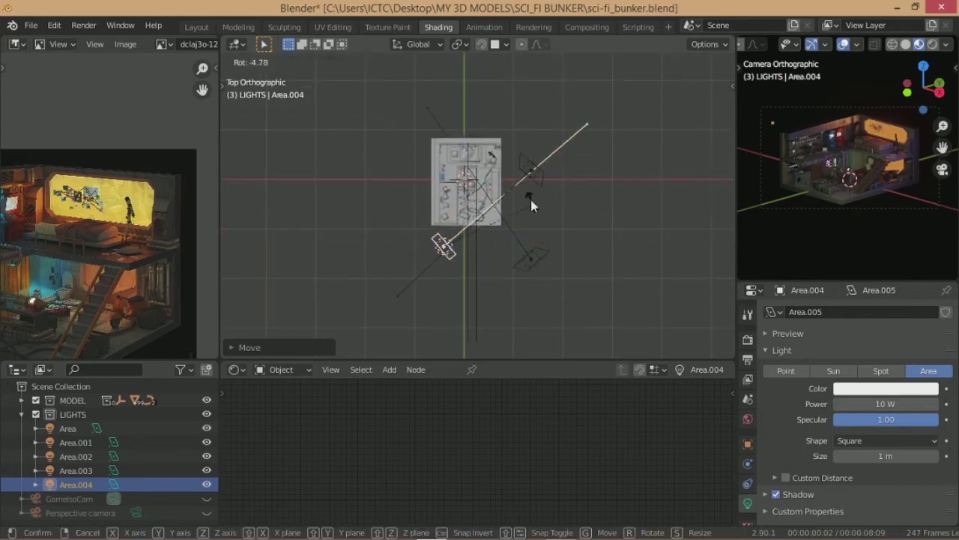
pyautogui.click(503, 213)
# Step: Shift the light right, re-angle it, and set its power to 1000 W
pyautogui.moveTo(538, 236); pyautogui.dragTo(593, 208, button='middle')
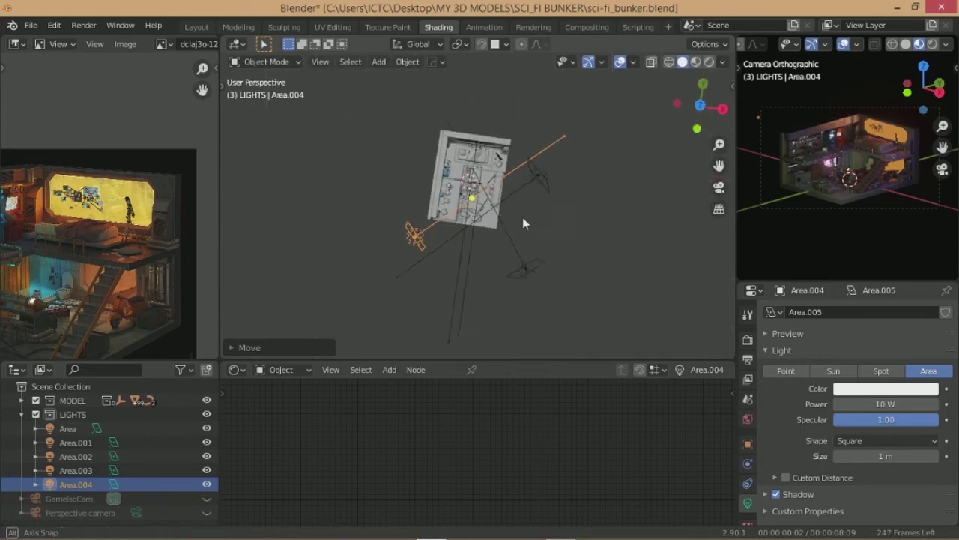
pyautogui.press('KP_7')
pyautogui.press('g')
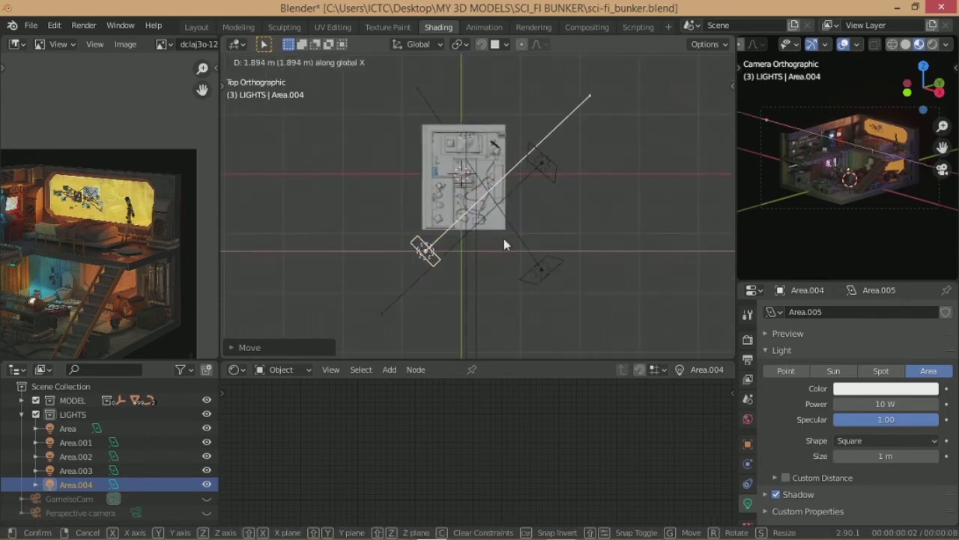
pyautogui.click(505, 239)
pyautogui.press('r')
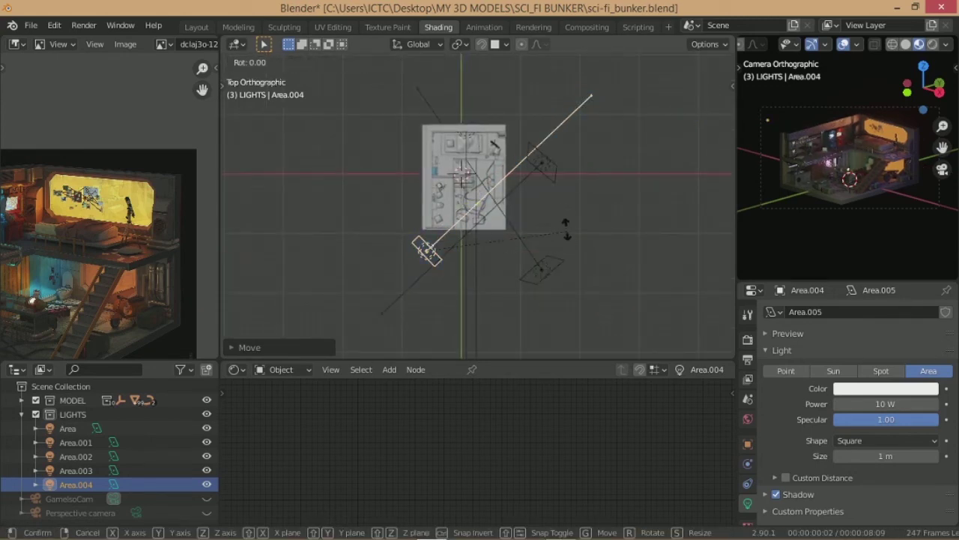
pyautogui.click(557, 199)
pyautogui.moveTo(611, 334)
pyautogui.mouseDown(button='middle')
pyautogui.moveTo(508, 114)
pyautogui.moveTo(604, 157)
pyautogui.mouseUp(button='middle')
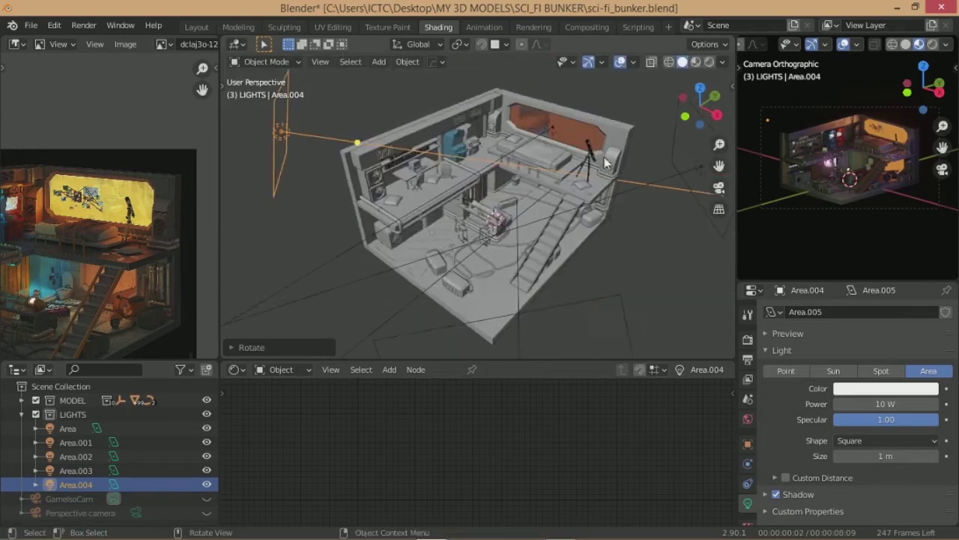
pyautogui.click(882, 404)
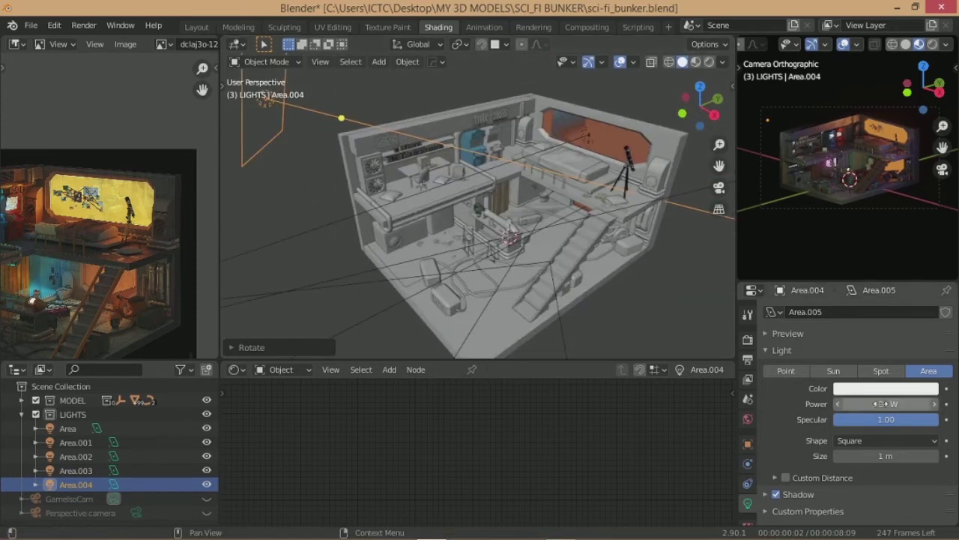
pyautogui.press('Return')
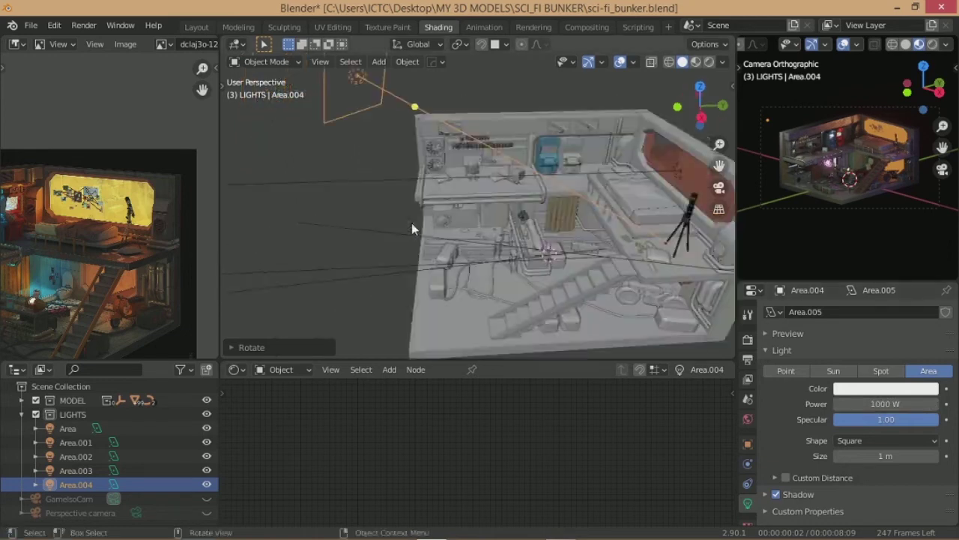
# Step: Fine-tune the light's position and side-view rotation, then check it in perspective
pyautogui.moveTo(412, 222); pyautogui.dragTo(480, 195, button='middle')
pyautogui.scroll(-4, 480, 195)
pyautogui.press('KP_7')
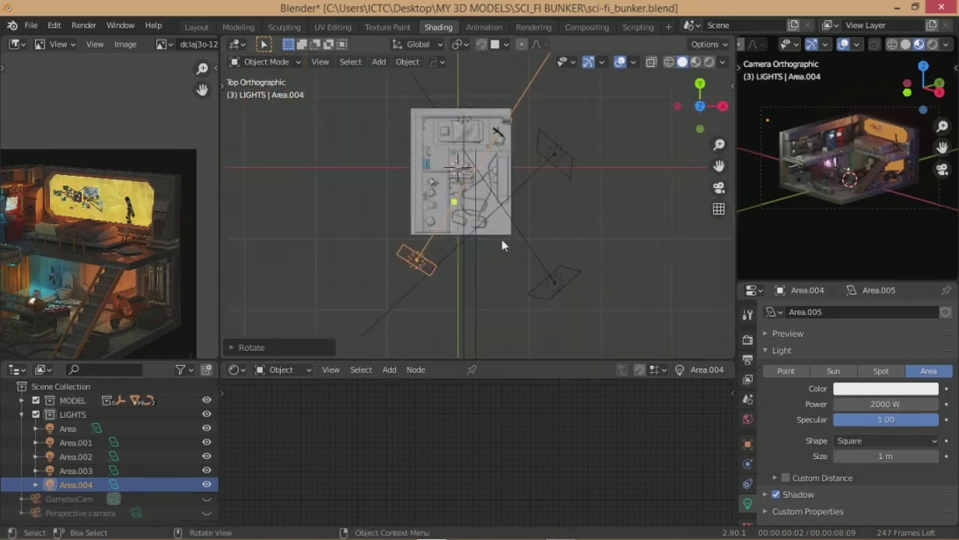
pyautogui.press('g')
pyautogui.click(453, 266)
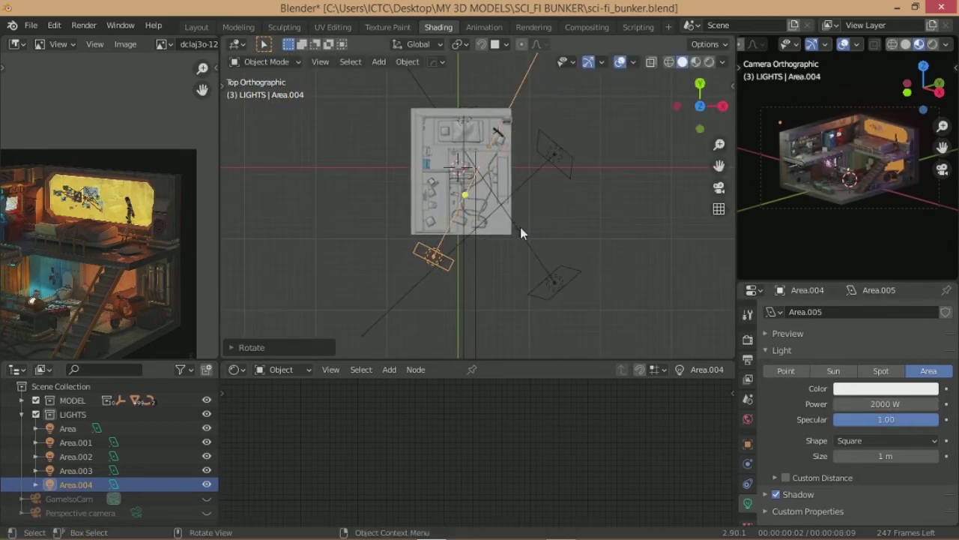
pyautogui.press('KP_3')
pyautogui.press('r')
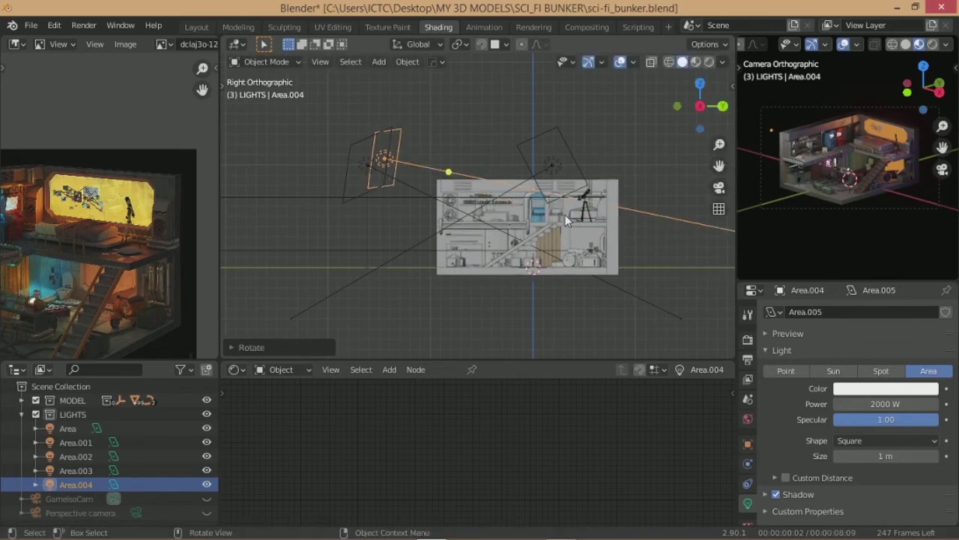
pyautogui.click(565, 214)
pyautogui.press('KP_7')
pyautogui.press('g')
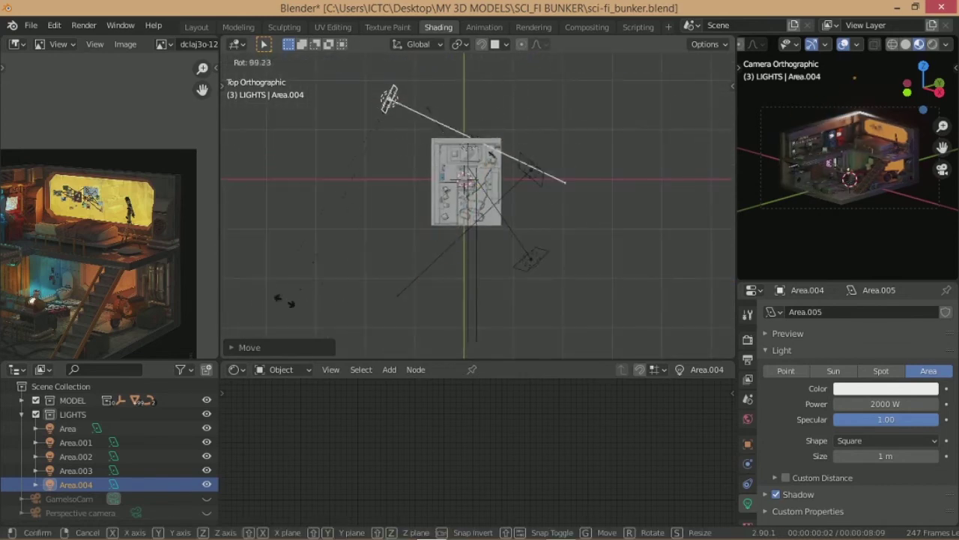
pyautogui.click(566, 181)
pyautogui.press('g')
pyautogui.click(481, 213)
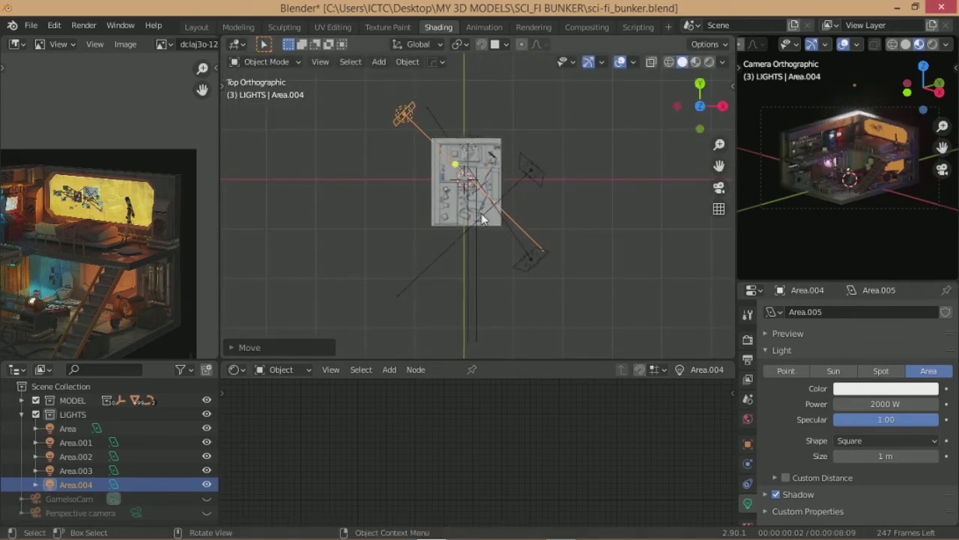
pyautogui.moveTo(481, 213); pyautogui.dragTo(697, 322, button='middle')
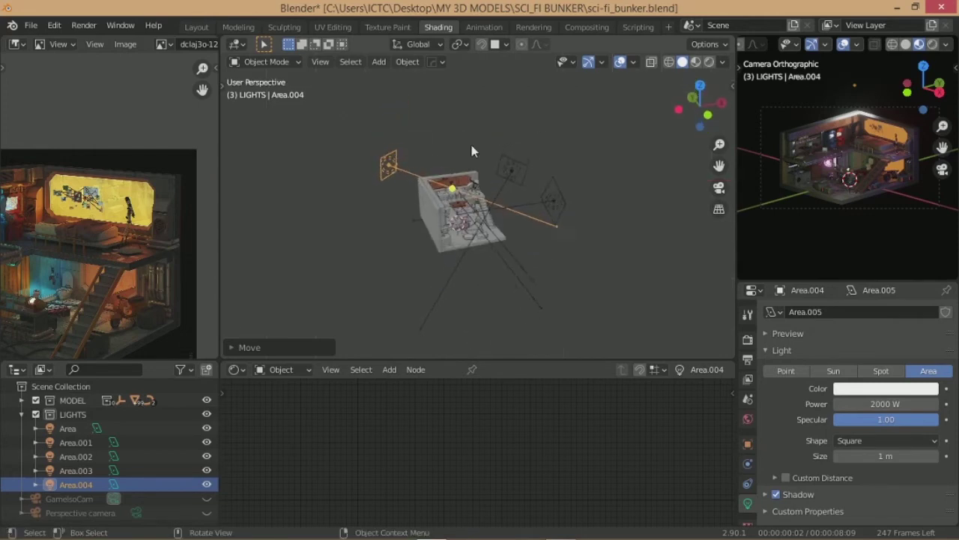
# Step: Set the Area.004 light colour to blue
pyautogui.click(884, 388)
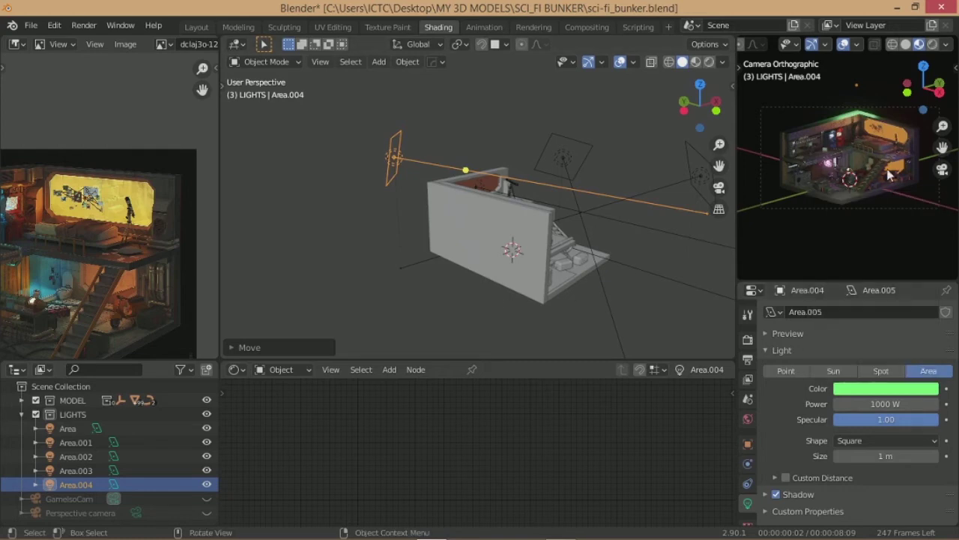
pyautogui.click(884, 388)
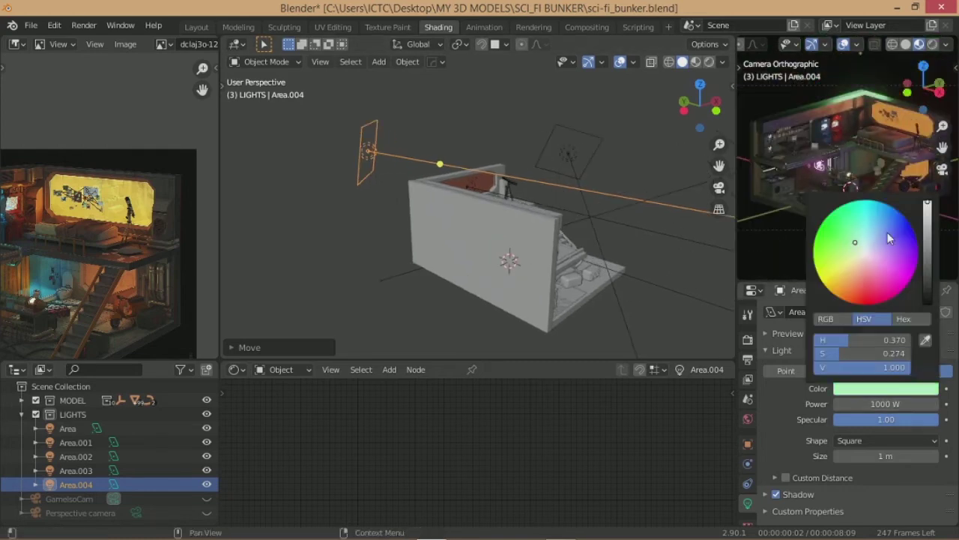
pyautogui.click(888, 232)
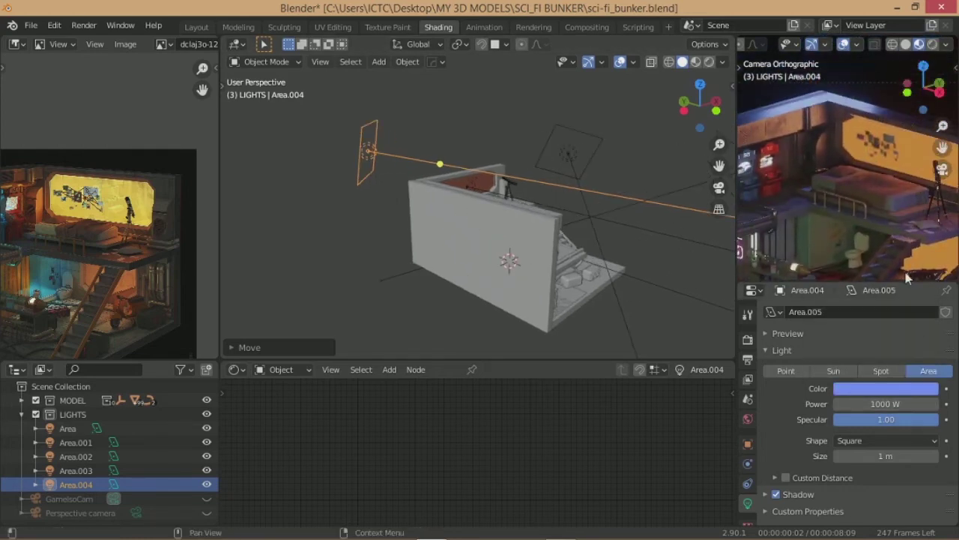
pyautogui.scroll(-4, 906, 273)
pyautogui.moveTo(489, 250)
pyautogui.mouseDown(button='middle')
pyautogui.moveTo(484, 213)
pyautogui.moveTo(556, 147)
pyautogui.mouseUp(button='middle')
pyautogui.press('KP_5')
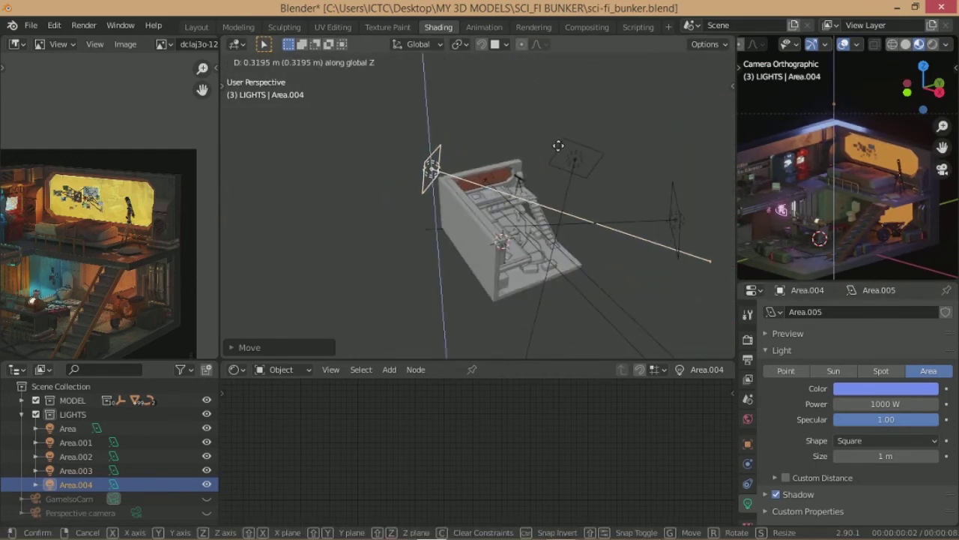
pyautogui.moveTo(555, 147); pyautogui.dragTo(558, 150, button='middle')
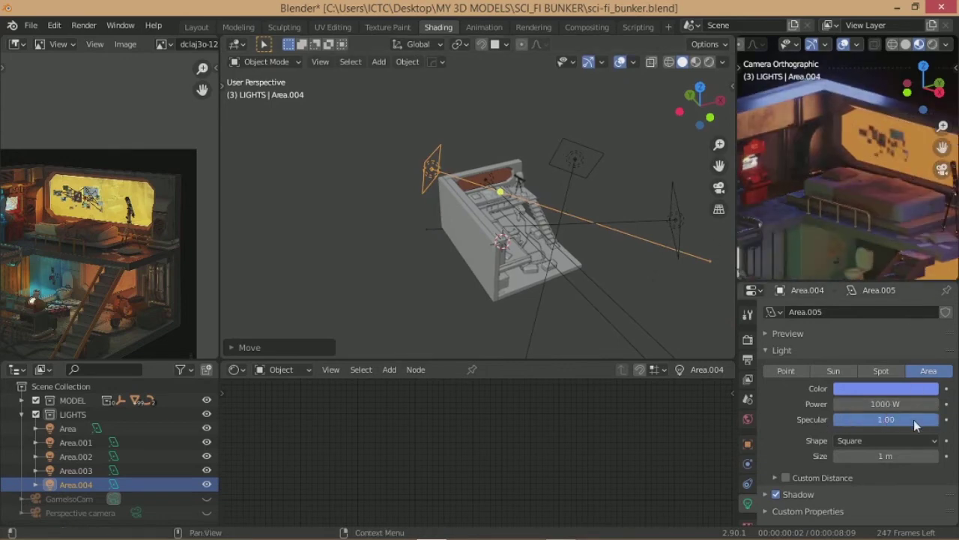
# Step: Adjust the light's Specular value up to about 0.92
pyautogui.moveTo(914, 420); pyautogui.dragTo(839, 420)
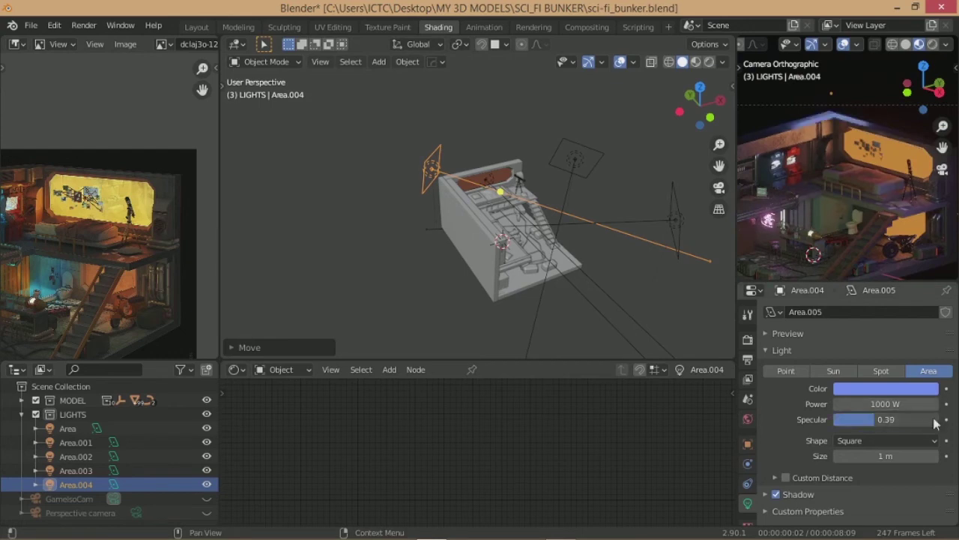
pyautogui.moveTo(935, 420); pyautogui.dragTo(907, 404)
pyautogui.moveTo(510, 225); pyautogui.dragTo(581, 176, button='middle')
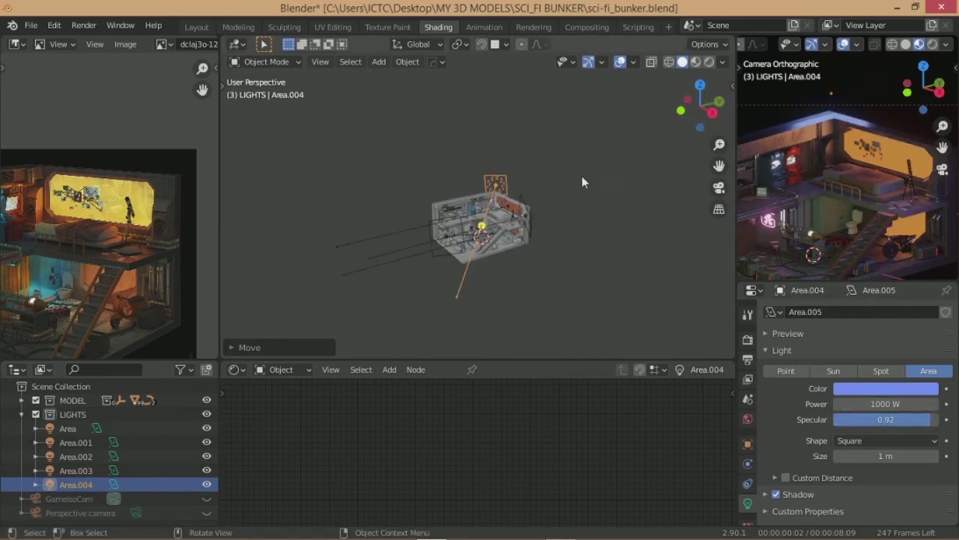
pyautogui.moveTo(840, 183); pyautogui.dragTo(869, 188, button='middle')
pyautogui.scroll(2, 547, 233)
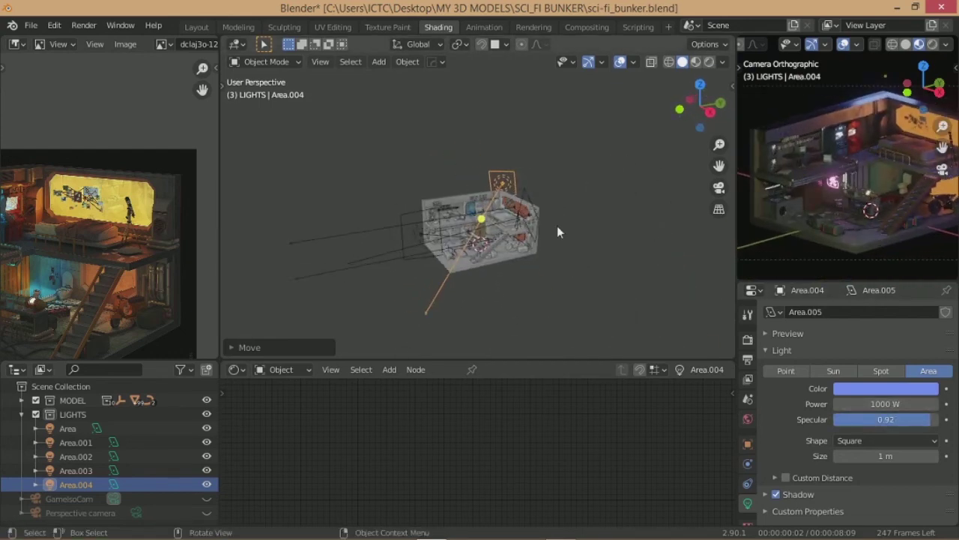
pyautogui.scroll(2, 563, 229)
pyautogui.scroll(2, 569, 227)
pyautogui.scroll(3, 505, 215)
pyautogui.scroll(2, 505, 214)
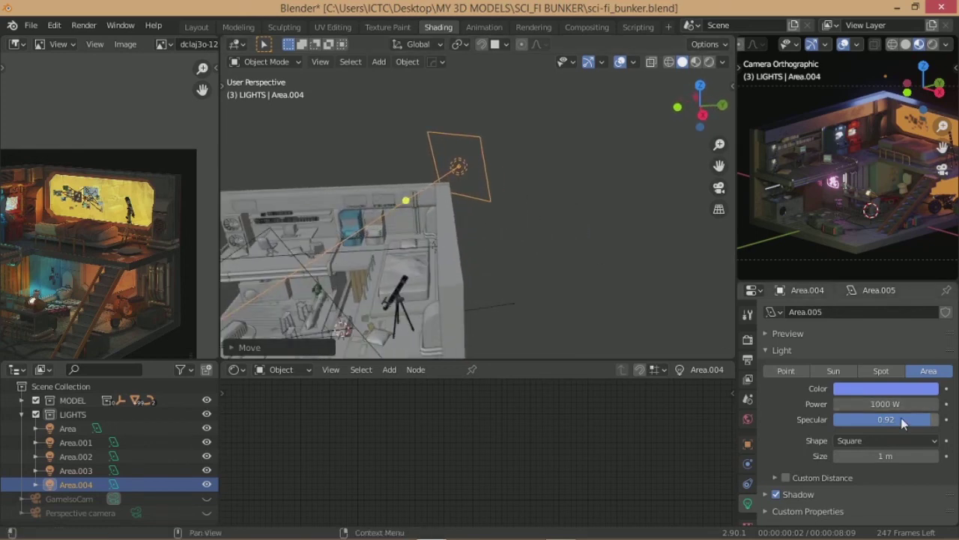
# Step: Try Disk, Ellipse and Rectangle shapes, keep Square, and set power to 500 W
pyautogui.click(899, 444)
pyautogui.click(858, 487)
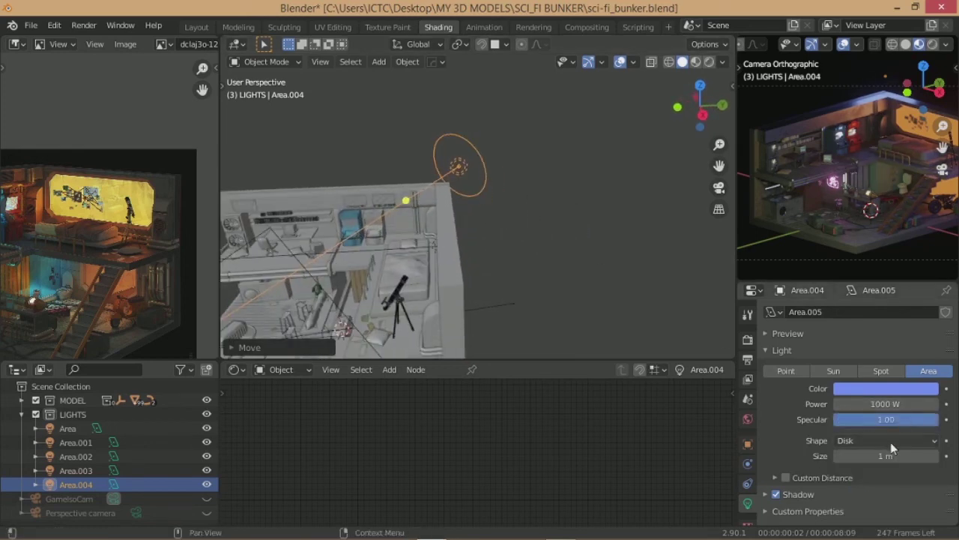
pyautogui.click(890, 444)
pyautogui.click(858, 500)
pyautogui.click(870, 444)
pyautogui.click(861, 474)
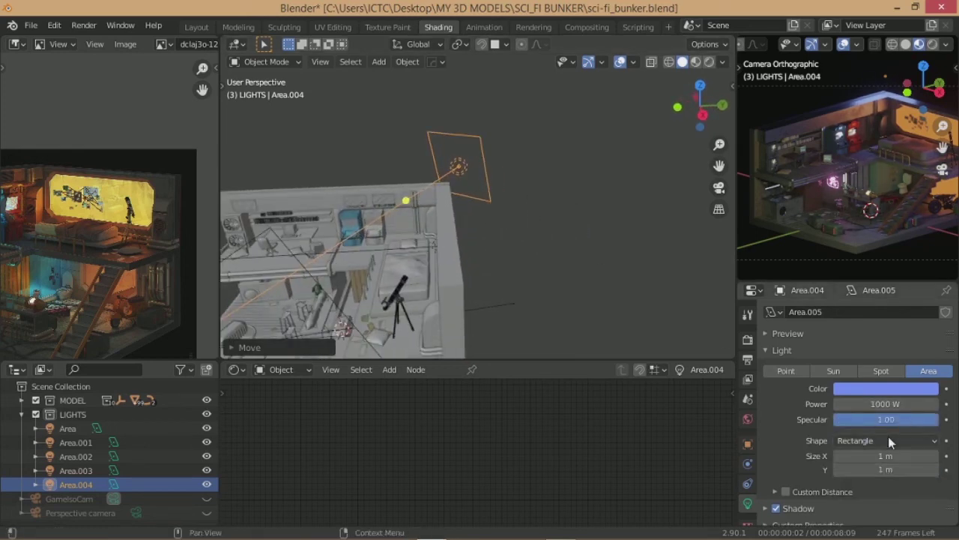
pyautogui.click(888, 436)
pyautogui.click(870, 460)
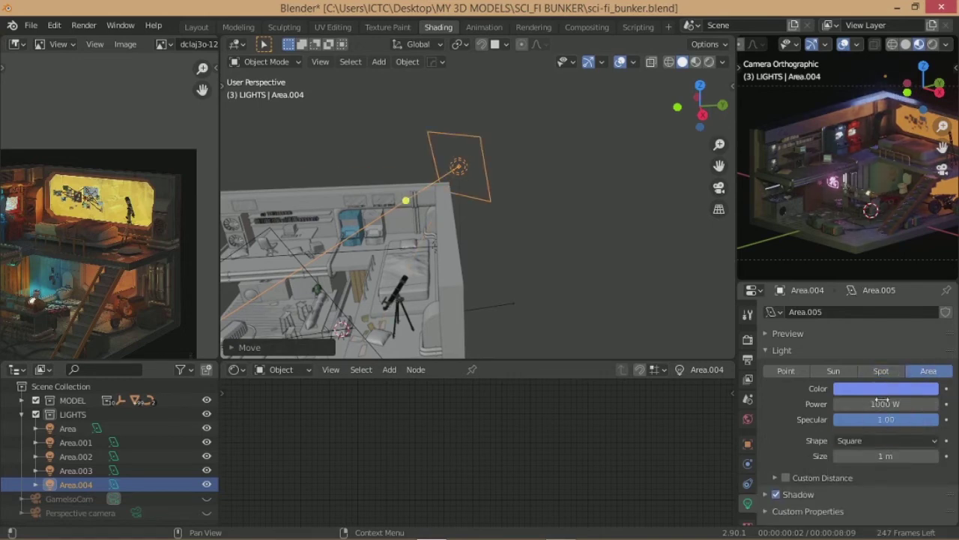
pyautogui.write('500')
pyautogui.press('Return')
pyautogui.press('KP_7')
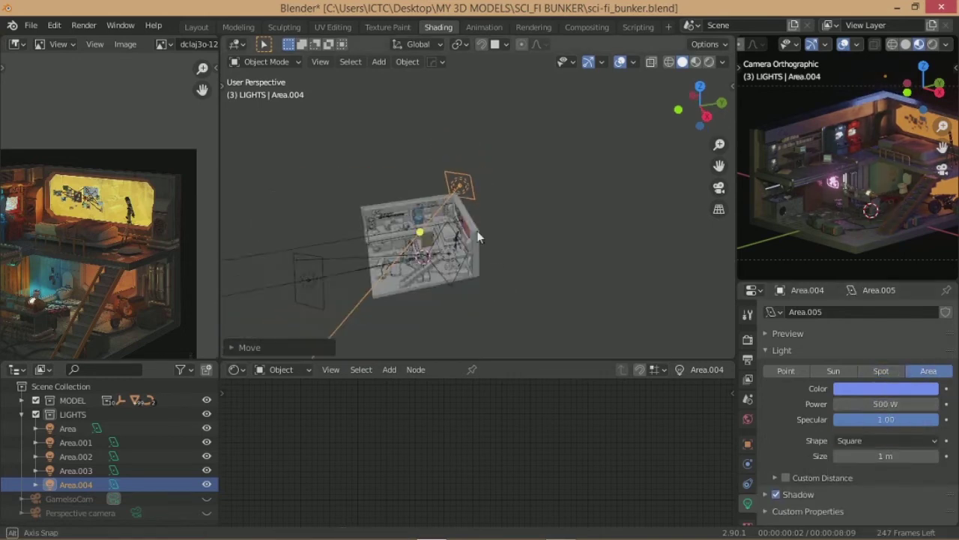
pyautogui.hotkey('shift', 'd')
pyautogui.click(522, 236)
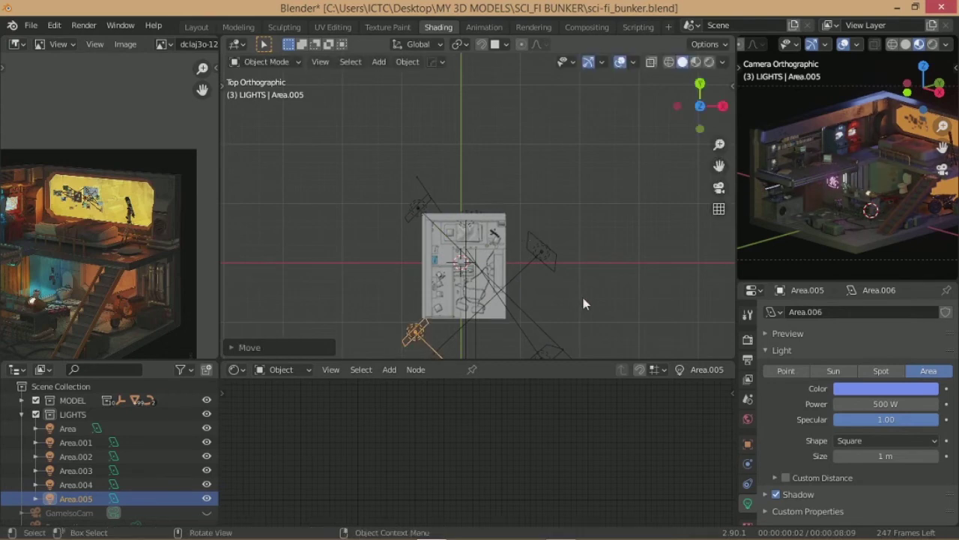
pyautogui.press('r')
pyautogui.click(510, 323)
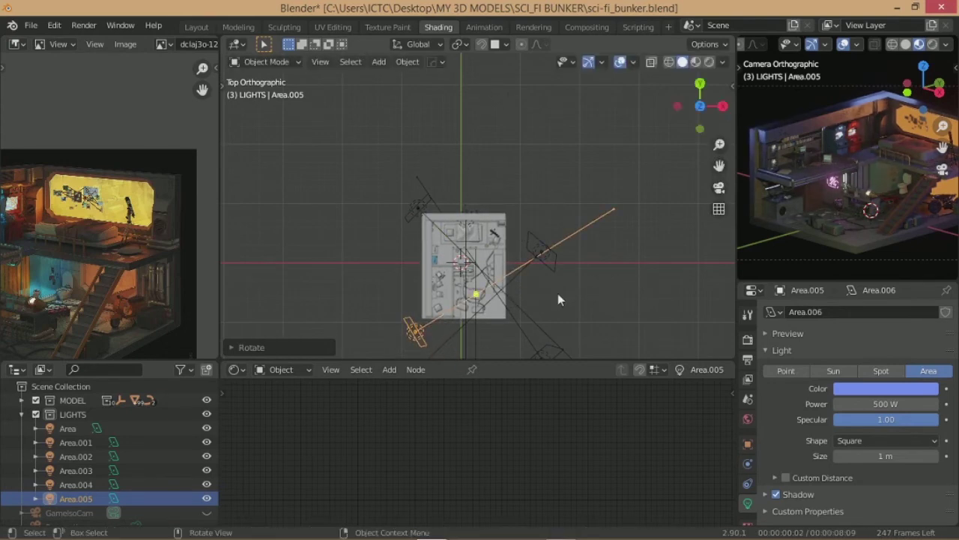
pyautogui.scroll(-2, 557, 293)
pyautogui.moveTo(529, 241); pyautogui.dragTo(433, 244, button='middle')
pyautogui.click(880, 370)
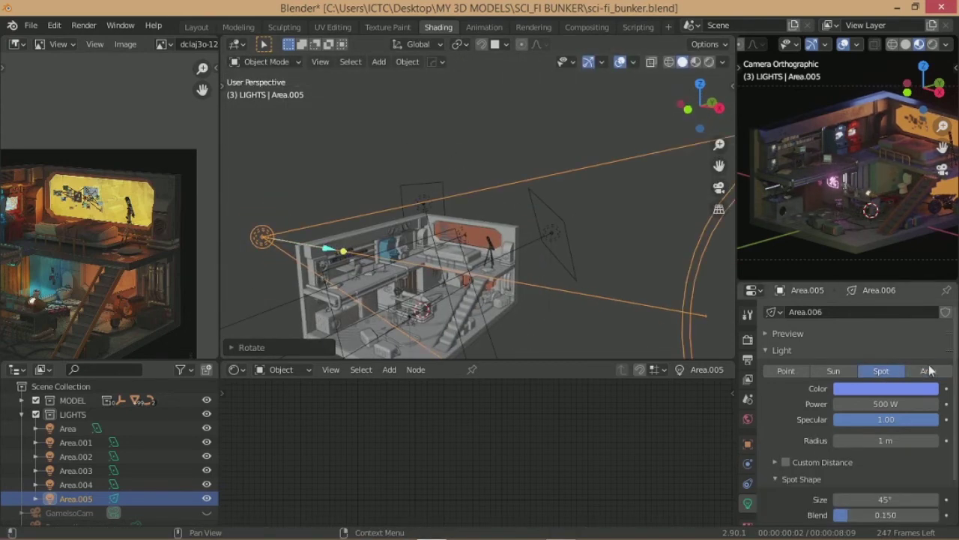
pyautogui.click(929, 370)
pyautogui.moveTo(555, 225); pyautogui.dragTo(623, 221, button='middle')
pyautogui.press('g')
pyautogui.click(469, 214)
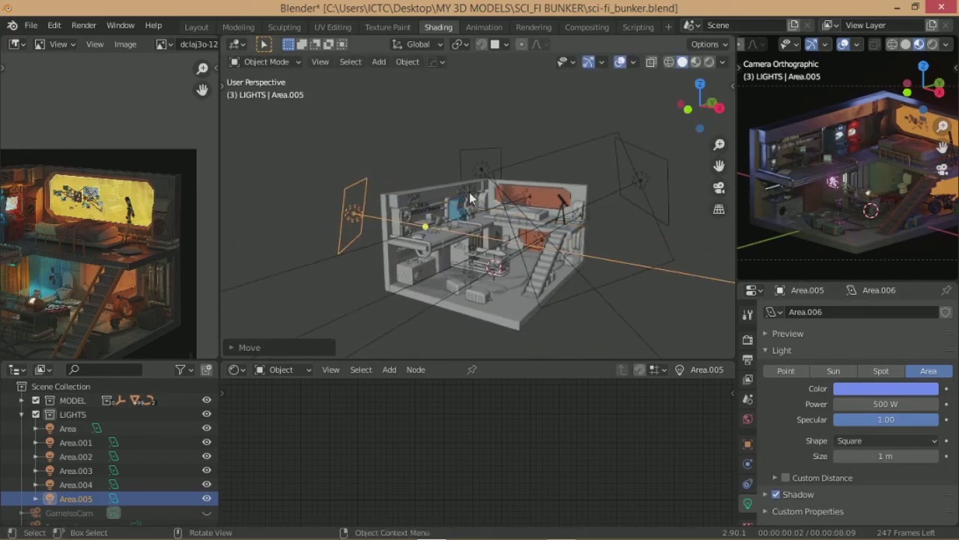
pyautogui.click(896, 388)
pyautogui.click(879, 259)
pyautogui.click(852, 263)
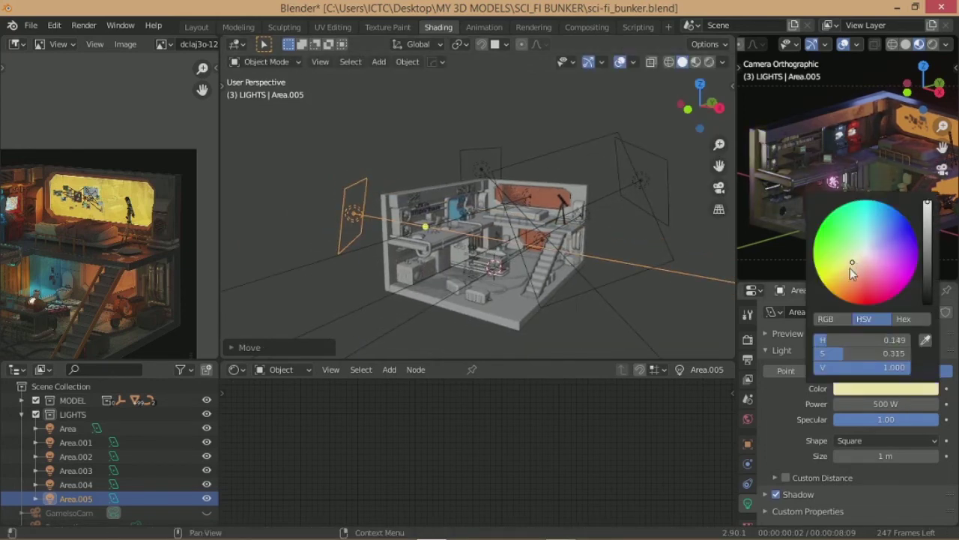
pyautogui.click(866, 283)
pyautogui.press('KP_5')
pyautogui.press('KP_7')
pyautogui.press('g')
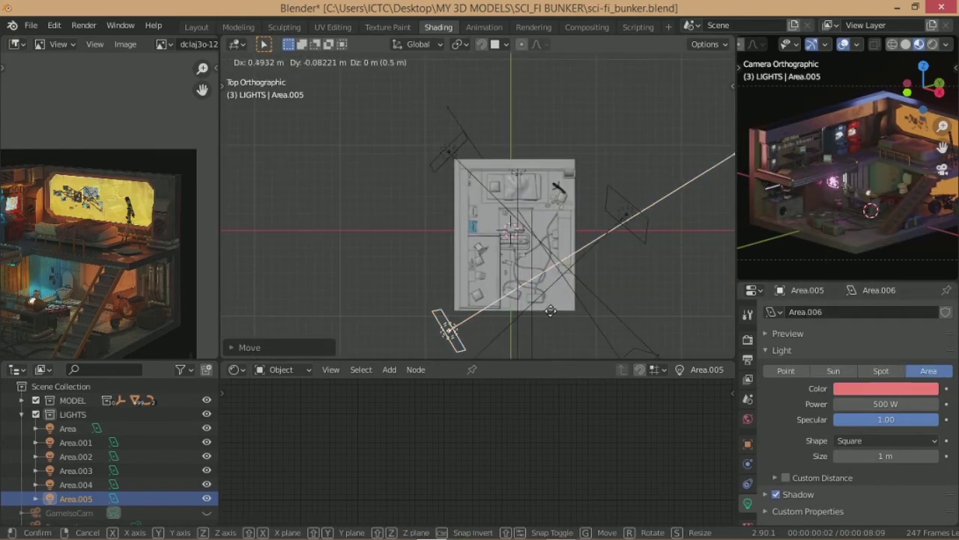
pyautogui.click(530, 307)
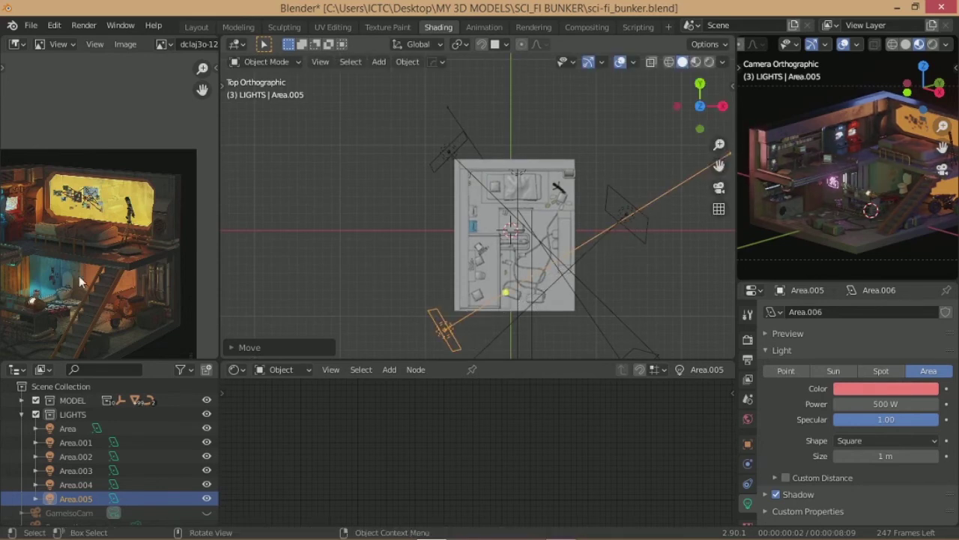
pyautogui.scroll(-5, 147, 284)
pyautogui.scroll(5, 147, 282)
pyautogui.press('x')
pyautogui.click(509, 287)
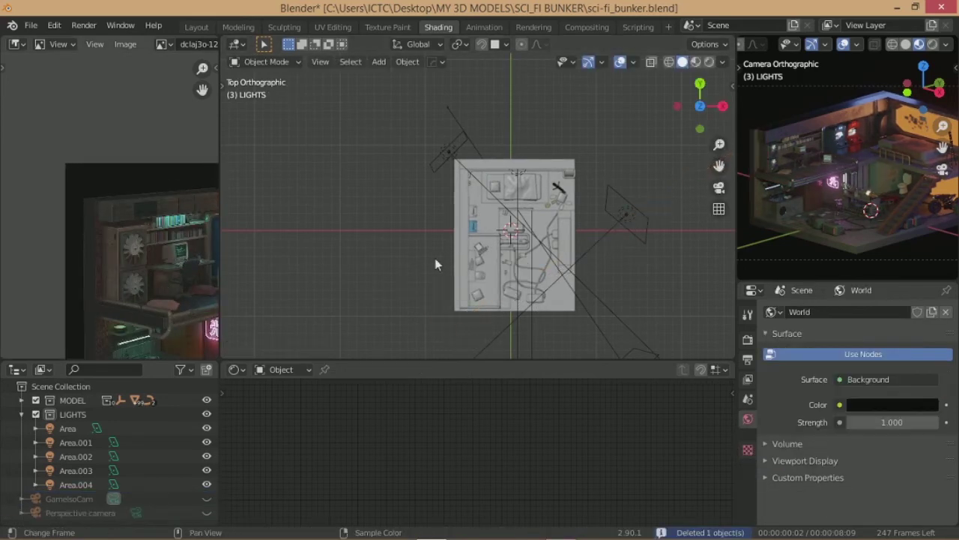
# Step: Select the toilet closet to view its material, then check the world settings
pyautogui.scroll(2, 813, 142)
pyautogui.scroll(3, 813, 142)
pyautogui.scroll(2, 904, 176)
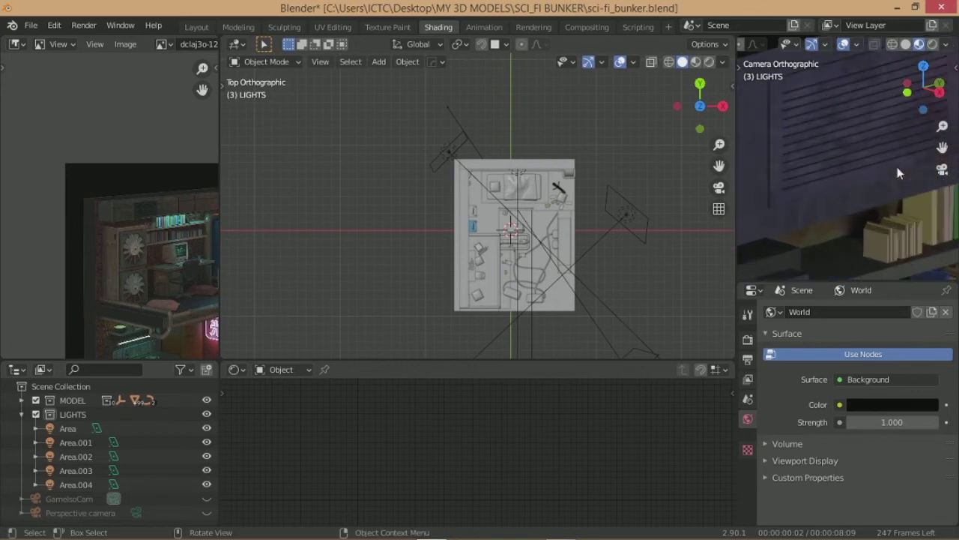
pyautogui.scroll(2, 897, 167)
pyautogui.scroll(-4, 897, 166)
pyautogui.scroll(2, 837, 203)
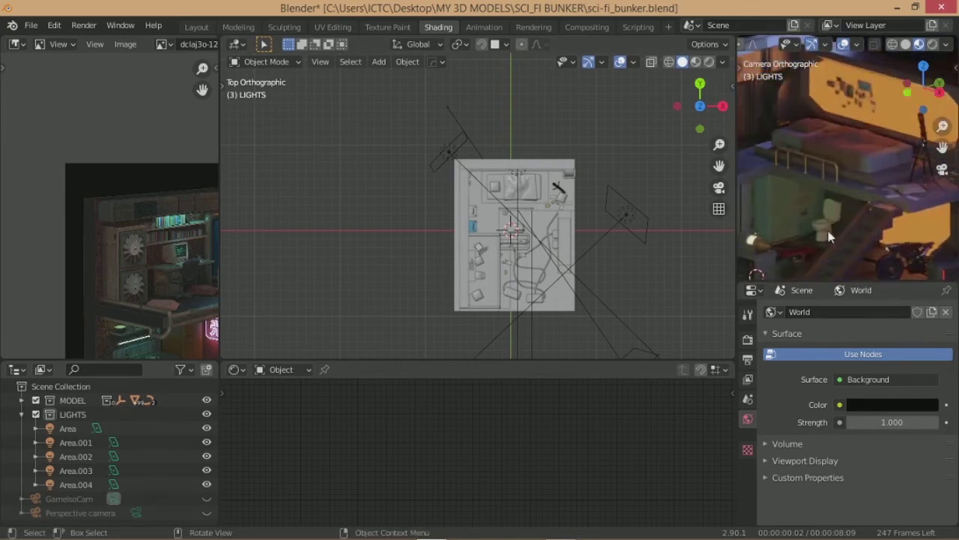
pyautogui.scroll(2, 837, 203)
pyautogui.click(836, 197)
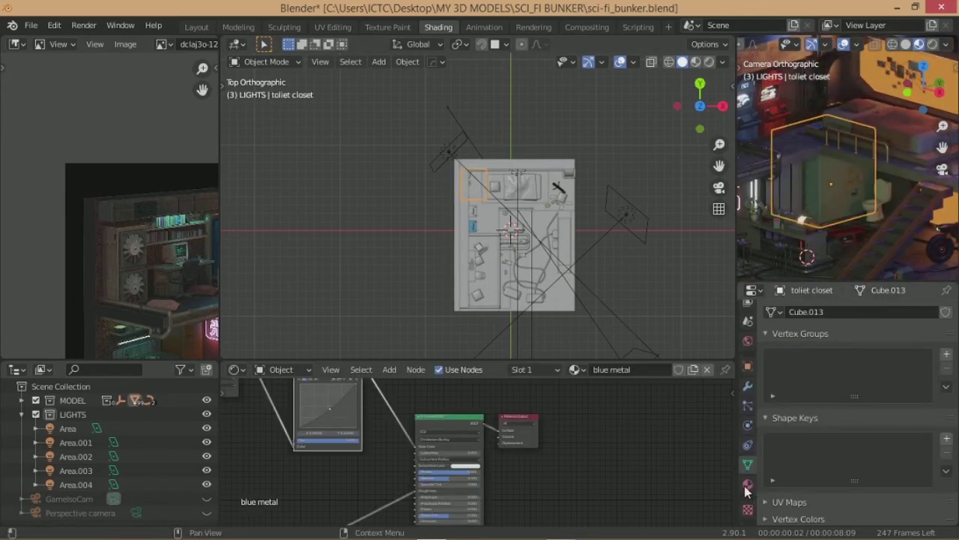
pyautogui.click(748, 485)
pyautogui.scroll(8, 815, 354)
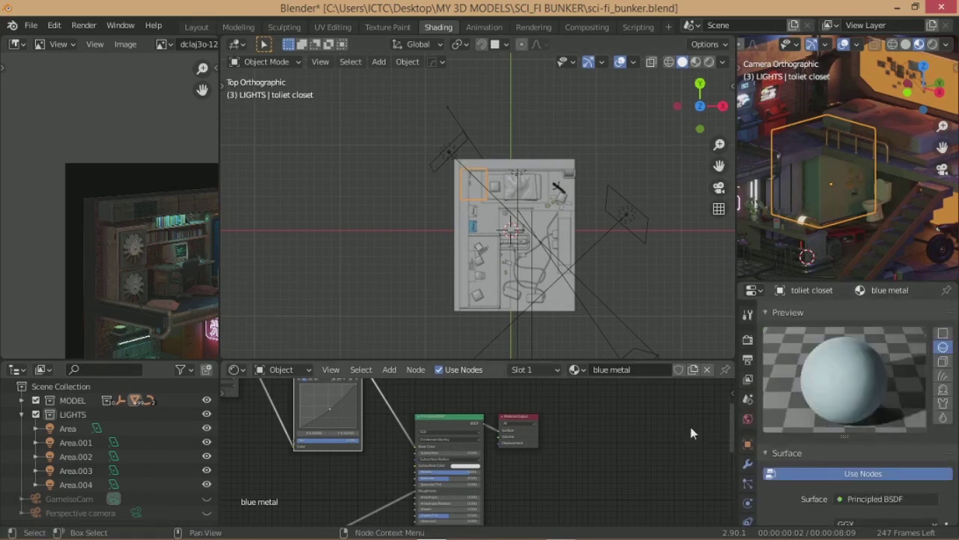
pyautogui.click(747, 422)
# Step: Frame the bunker room in the viewport and save sci-fi_bunker.blend
pyautogui.moveTo(596, 211); pyautogui.dragTo(600, 244, button='middle')
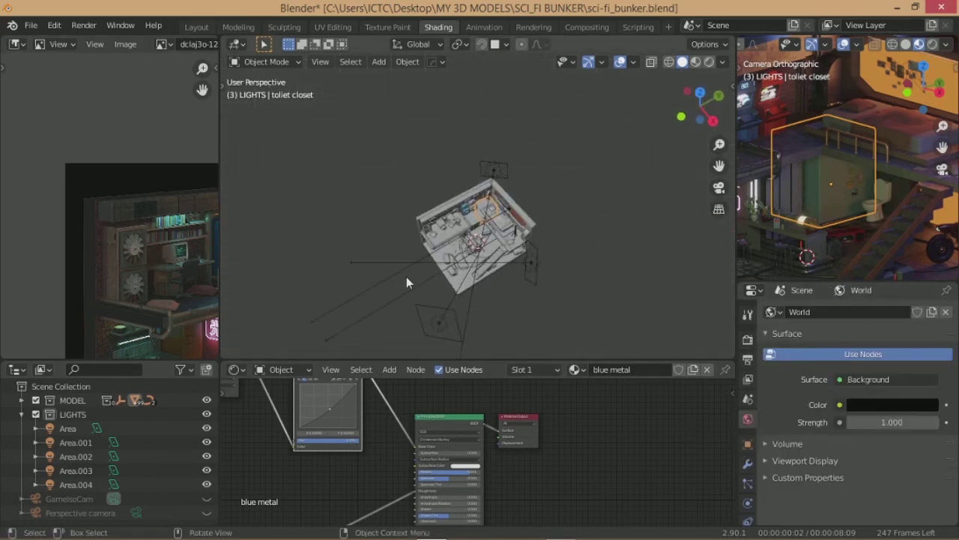
pyautogui.scroll(-5, 600, 243)
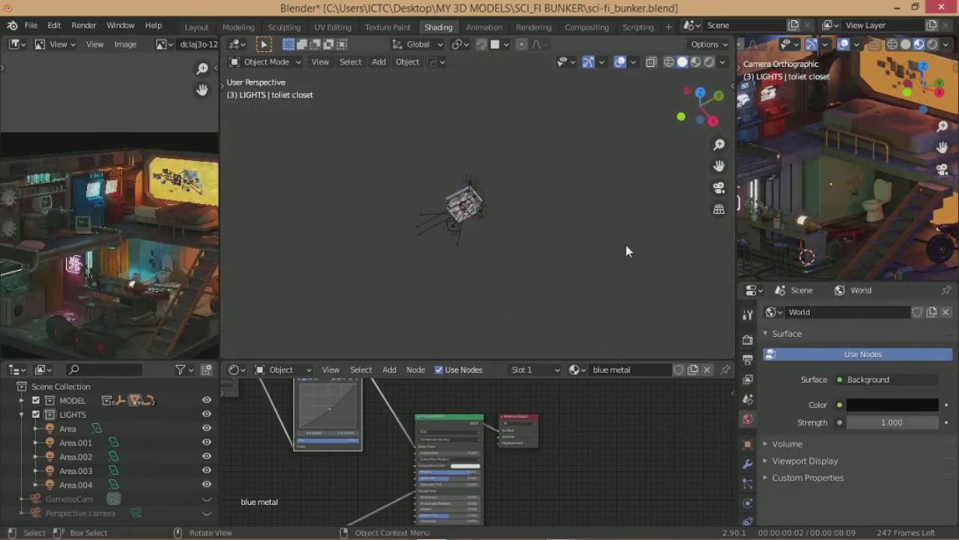
pyautogui.moveTo(490, 206); pyautogui.dragTo(474, 206, button='middle')
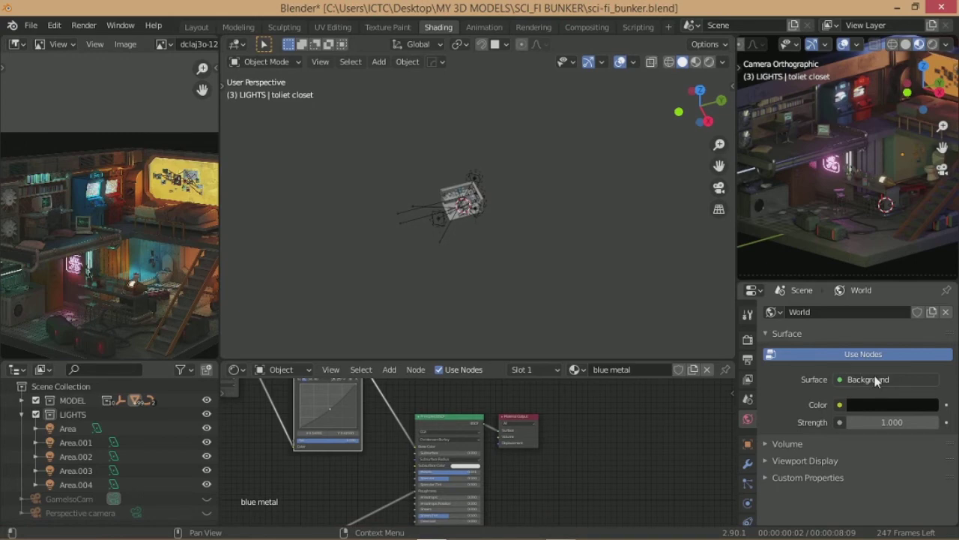
pyautogui.scroll(6, 481, 190)
pyautogui.moveTo(467, 200); pyautogui.dragTo(526, 212, button='middle')
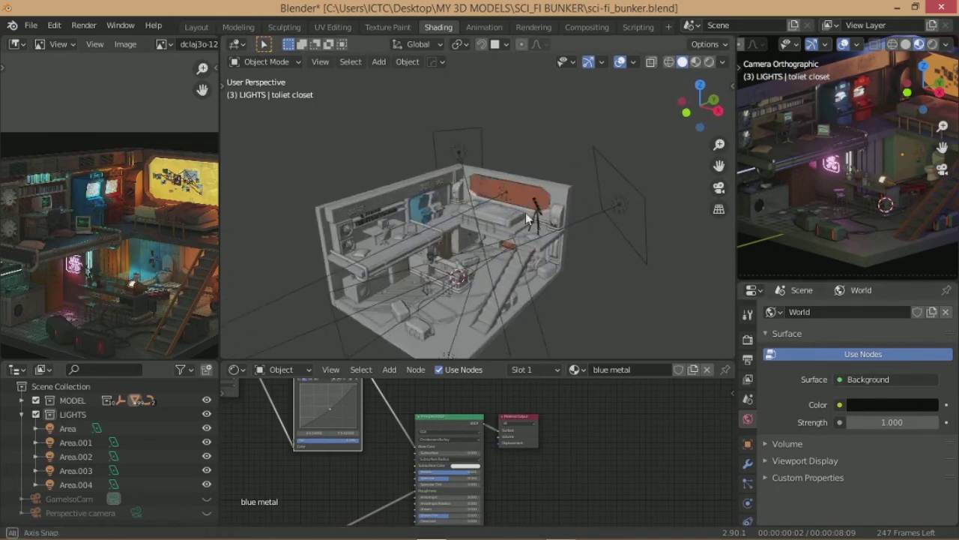
pyautogui.hotkey('ctrl', 's')
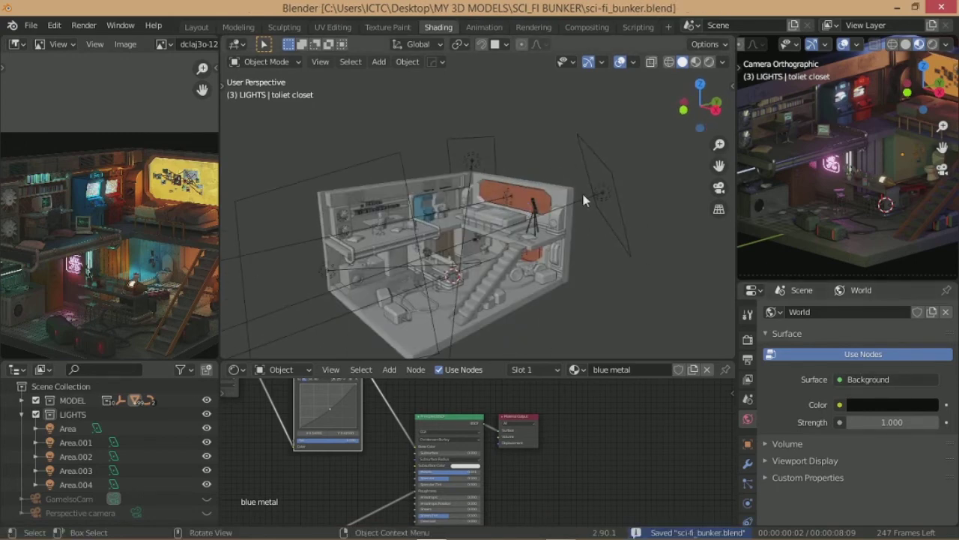
pyautogui.scroll(3, 886, 192)
pyautogui.scroll(4, 877, 223)
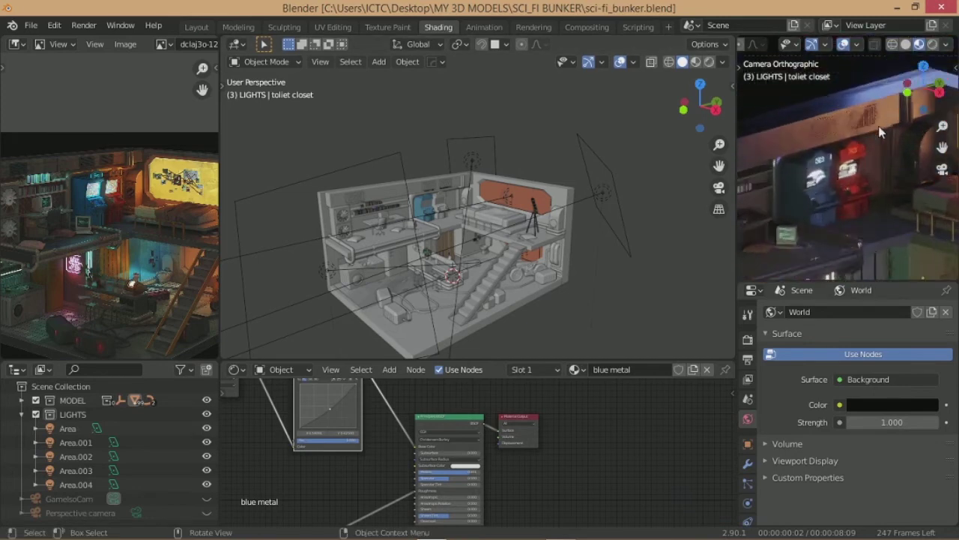
pyautogui.scroll(3, 878, 126)
pyautogui.scroll(-3, 533, 212)
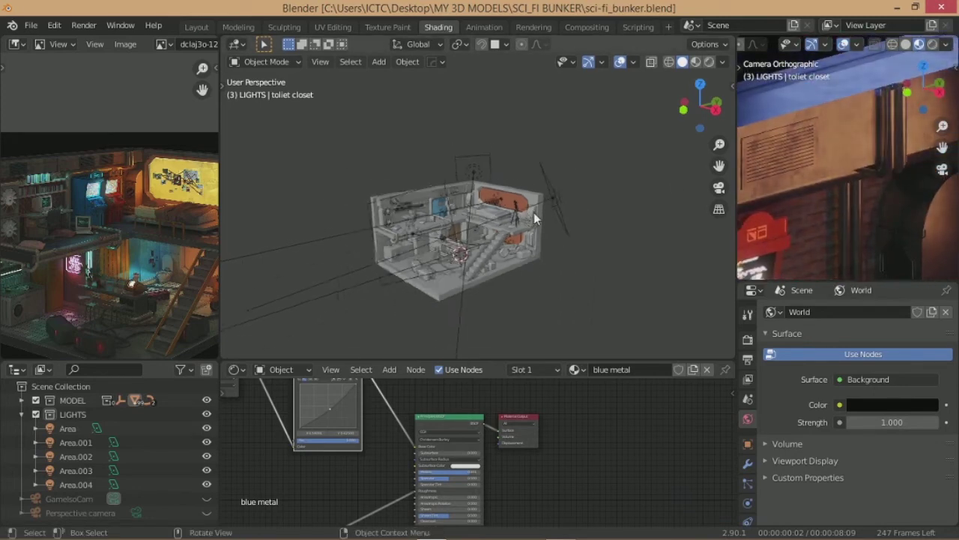
pyautogui.scroll(3, 533, 212)
# Step: Select Area.004 and set its light power to 200 W
pyautogui.click(466, 136)
pyautogui.click(747, 501)
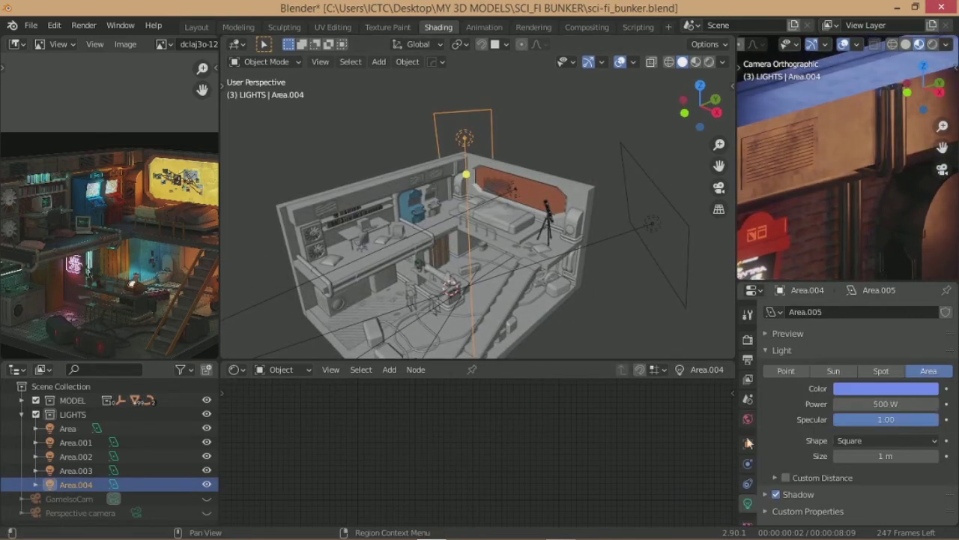
pyautogui.click(886, 403)
pyautogui.write('200')
pyautogui.press('Return')
pyautogui.scroll(-8, 870, 191)
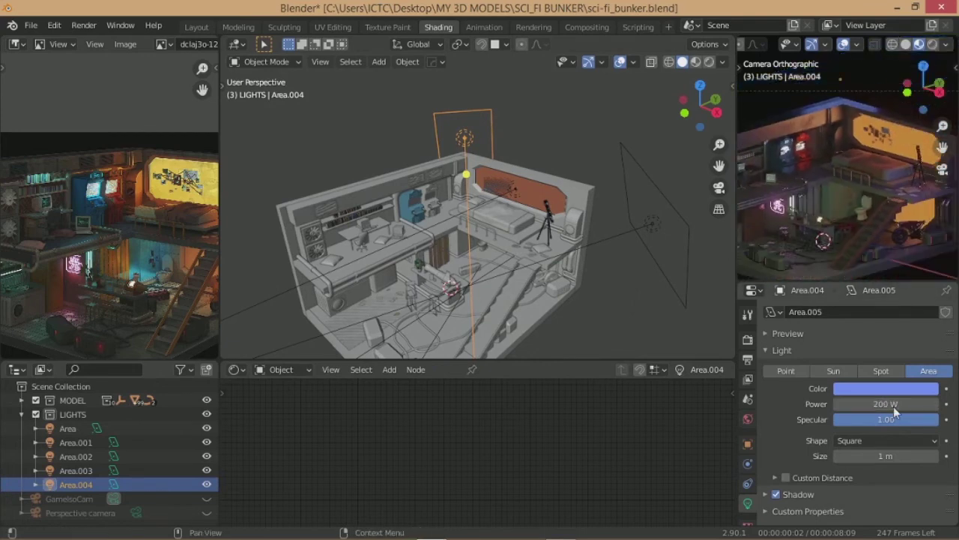
# Step: Select Area.001 and try lowering its power to about 50 W
pyautogui.click(76, 442)
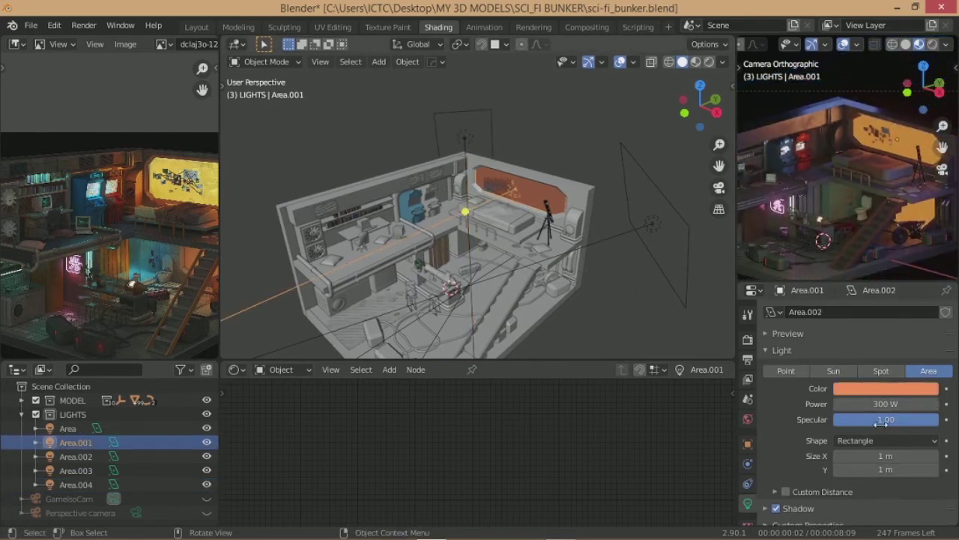
pyautogui.click(880, 403)
pyautogui.press('Return')
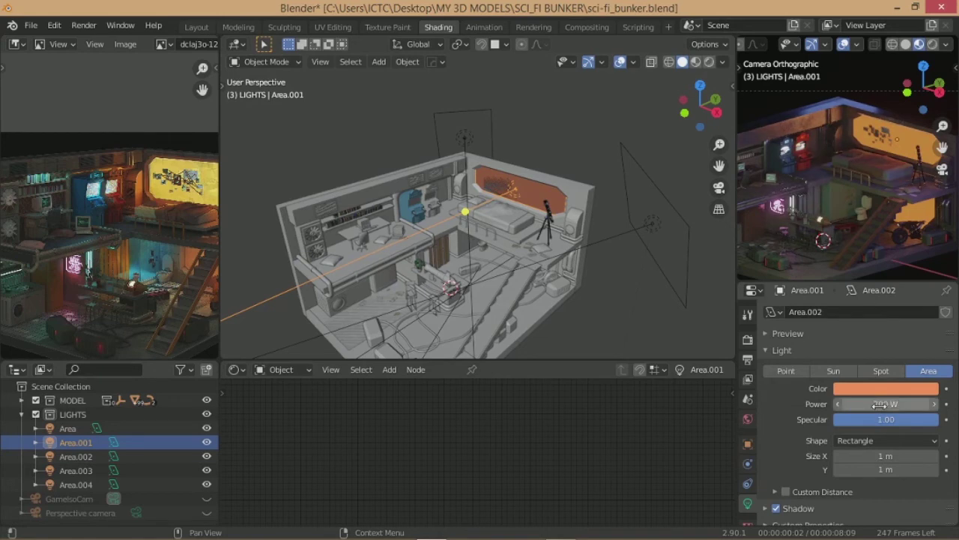
pyautogui.moveTo(883, 404); pyautogui.dragTo(881, 404)
pyautogui.scroll(3, 899, 267)
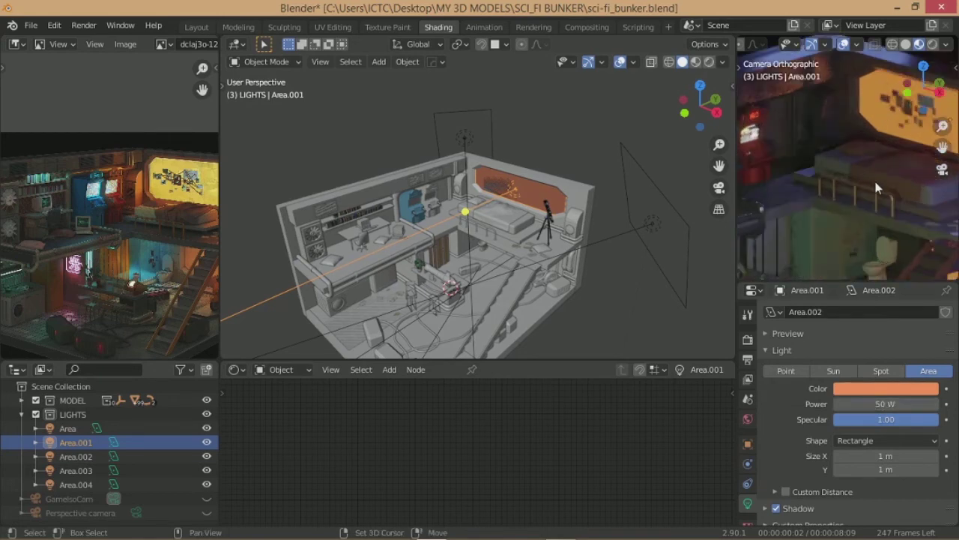
pyautogui.moveTo(875, 207)
pyautogui.keyDown('shift'); pyautogui.mouseDown(button='middle')
pyautogui.moveTo(849, 198)
pyautogui.moveTo(851, 208)
pyautogui.mouseUp(button='middle'); pyautogui.keyUp('shift')
pyautogui.scroll(-3, 847, 192)
# Step: Settle Area.001's power at 300 W after trying 2000 W and 1000 W
pyautogui.click(885, 404)
pyautogui.write('300')
pyautogui.press('Return')
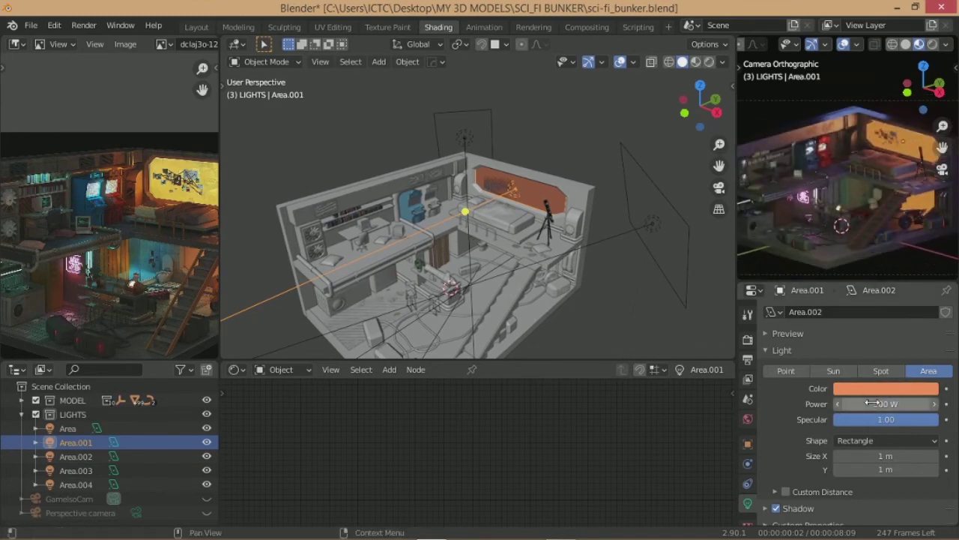
pyautogui.press('Return')
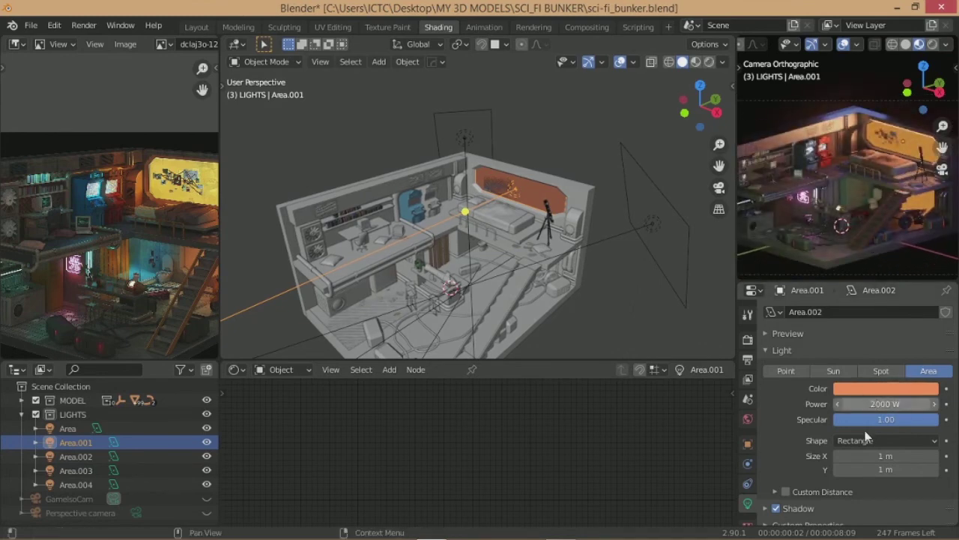
pyautogui.write('1000')
pyautogui.press('Return')
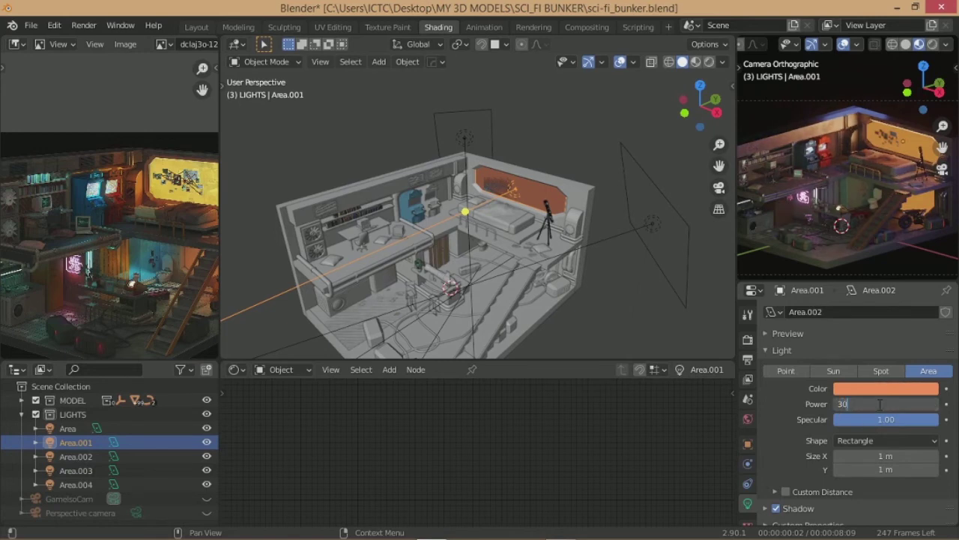
pyautogui.write('0')
pyautogui.press('Return')
pyautogui.scroll(4, 891, 182)
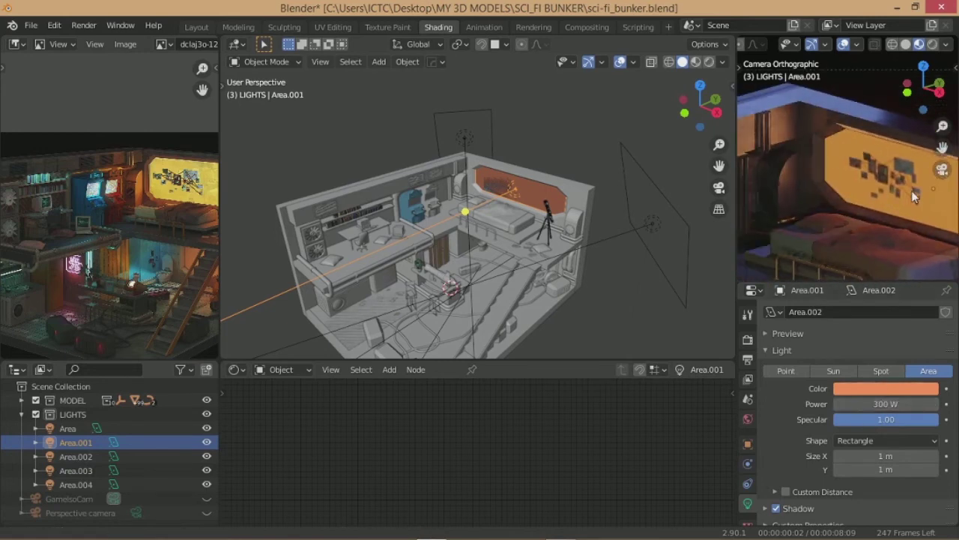
pyautogui.scroll(-2, 864, 201)
pyautogui.scroll(5, 592, 143)
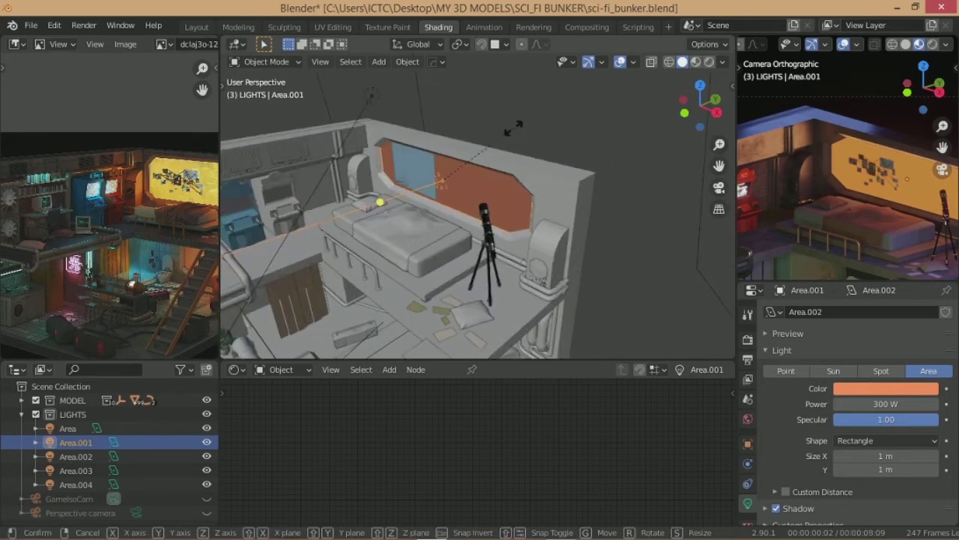
# Step: Scale Area.001 down along its Z axis in two passes
pyautogui.press('s')
pyautogui.press('z')
pyautogui.click(496, 135)
pyautogui.moveTo(498, 135); pyautogui.dragTo(585, 127, button='middle')
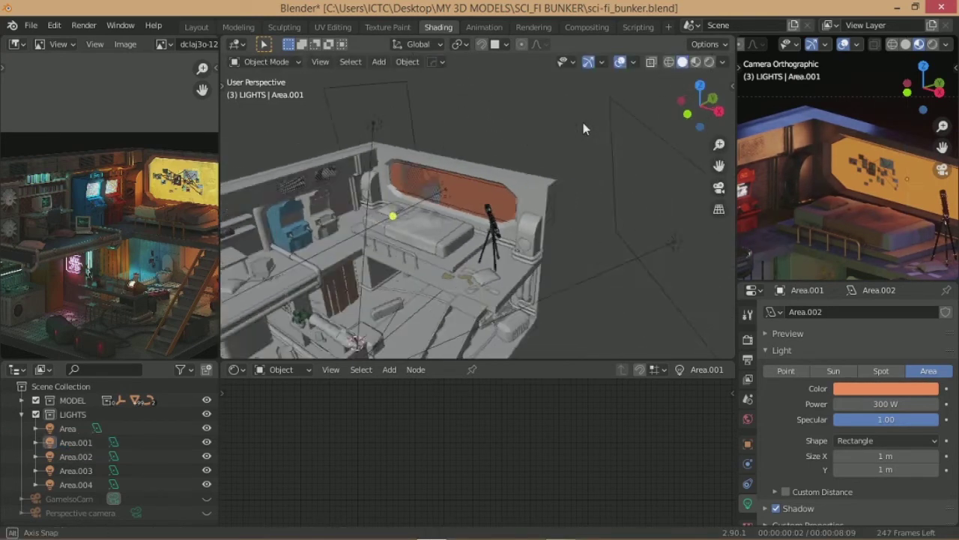
pyautogui.scroll(3, 585, 127)
pyautogui.scroll(2, 585, 127)
pyautogui.press('s')
pyautogui.press('z')
pyautogui.click(596, 105)
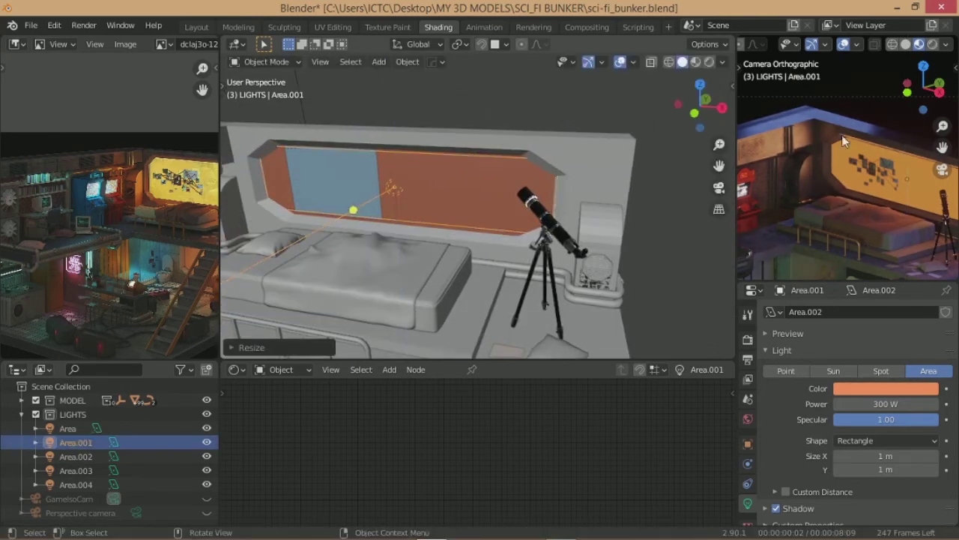
# Step: Return the preview to the camera view and show GameIsoCam as the scene camera
pyautogui.moveTo(846, 142); pyautogui.dragTo(796, 216, button='middle')
pyautogui.scroll(3, 882, 206)
pyautogui.press('KP_0')
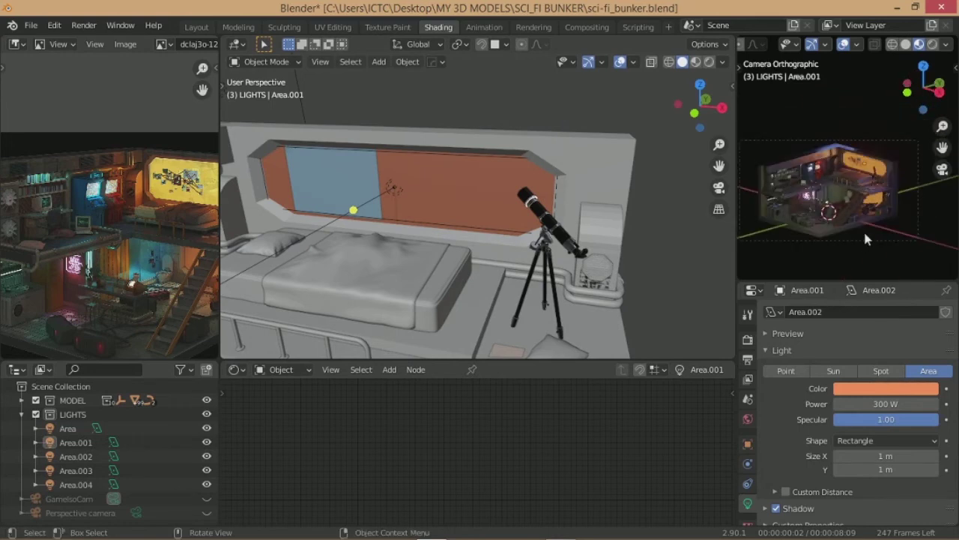
pyautogui.click(747, 400)
pyautogui.click(888, 328)
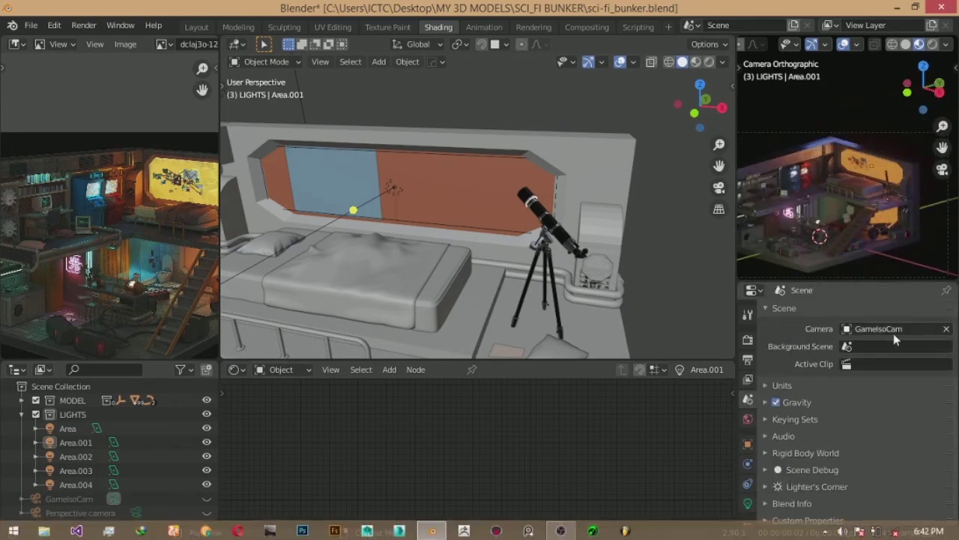
pyautogui.click(894, 330)
pyautogui.click(836, 363)
pyautogui.moveTo(824, 221); pyautogui.dragTo(902, 226, button='middle')
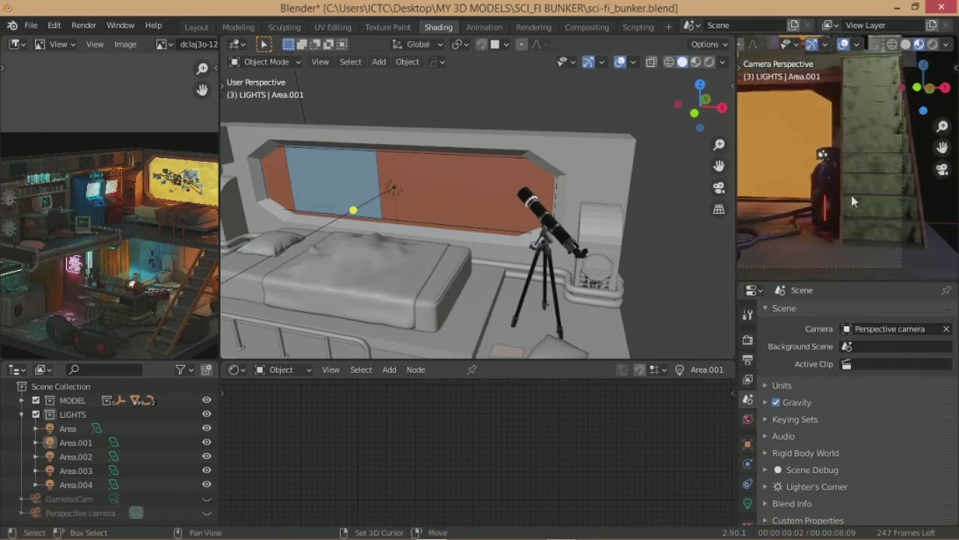
pyautogui.scroll(-3, 901, 226)
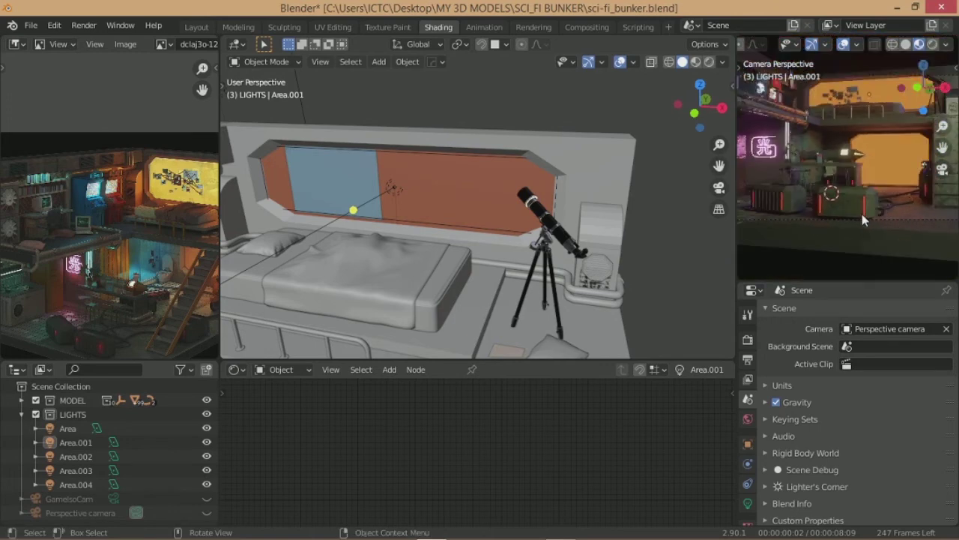
pyautogui.click(896, 329)
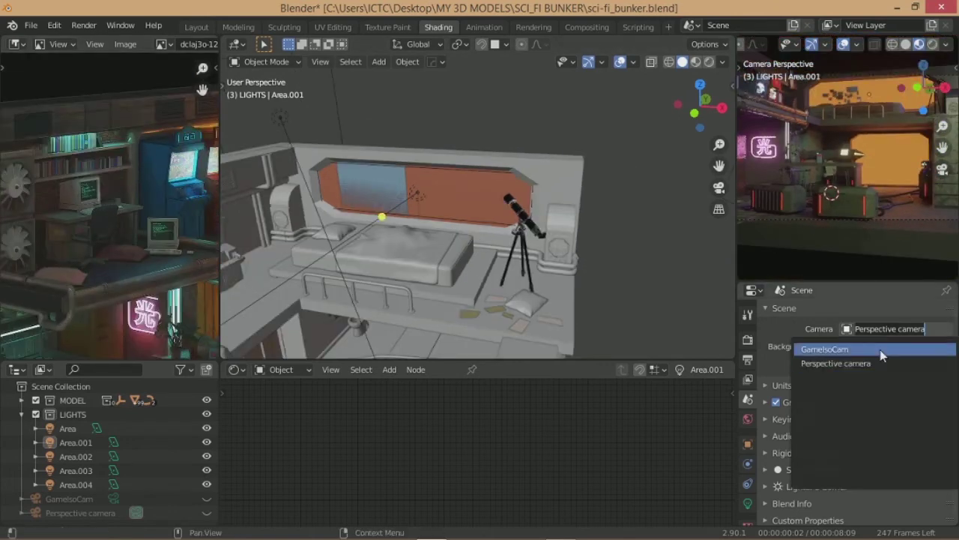
pyautogui.click(847, 347)
pyautogui.scroll(-5, 389, 279)
pyautogui.scroll(8, 442, 221)
pyautogui.scroll(-5, 518, 222)
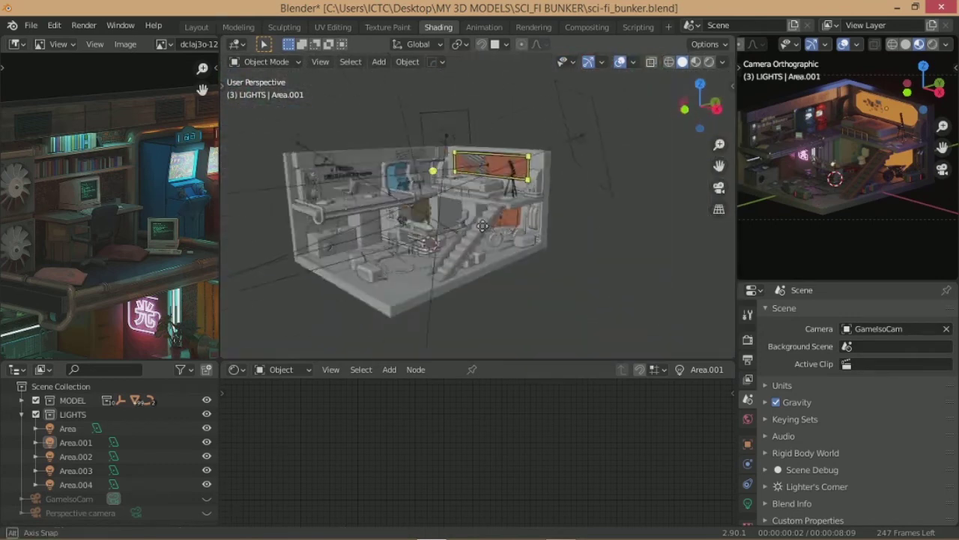
pyautogui.hotkey('shift', 'a')
# Step: Add a new area light, enlarge it, and place it just above the bunker
pyautogui.click(549, 271)
pyautogui.press('s')
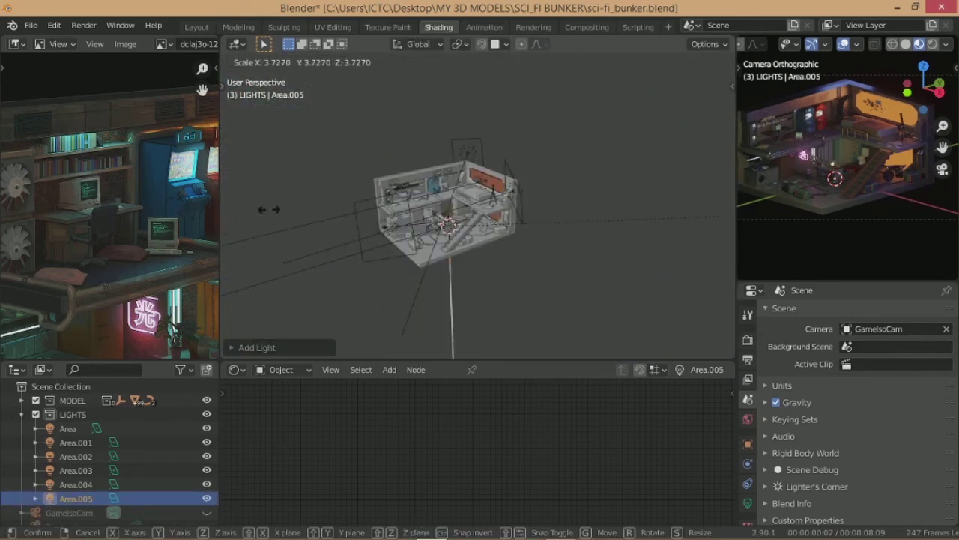
pyautogui.click(531, 248)
pyautogui.press('s')
pyautogui.click(568, 208)
pyautogui.press('g')
pyautogui.press('z')
pyautogui.click(570, 135)
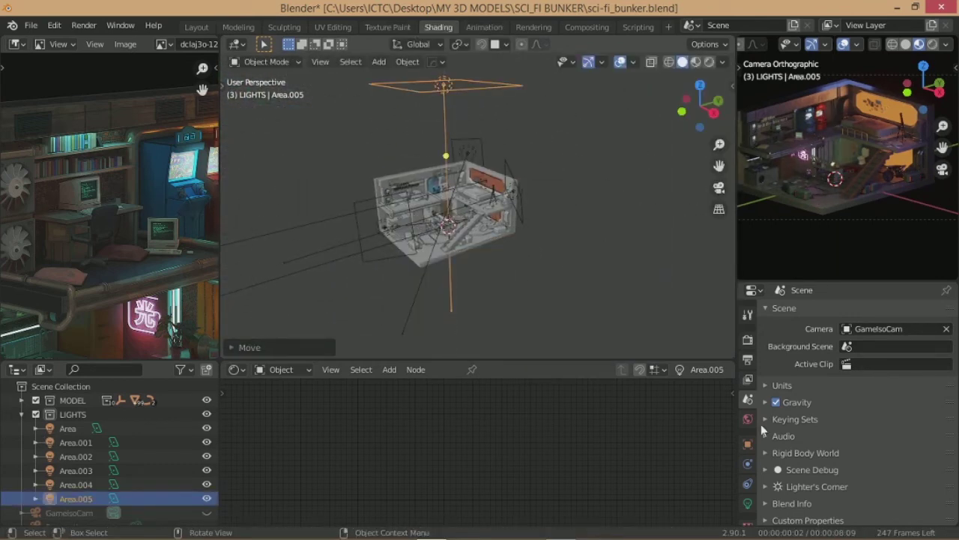
pyautogui.click(747, 502)
pyautogui.write('500 W')
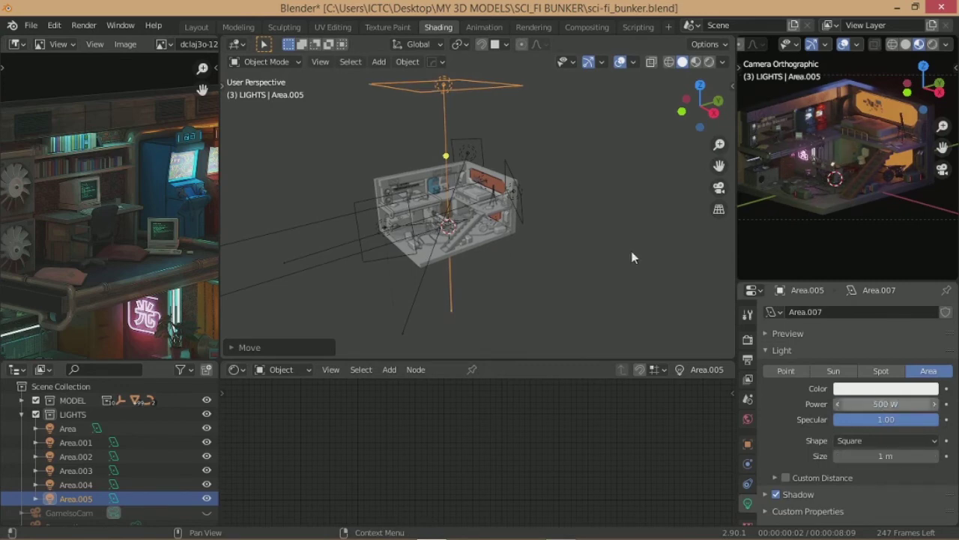
pyautogui.press('g')
pyautogui.press('z')
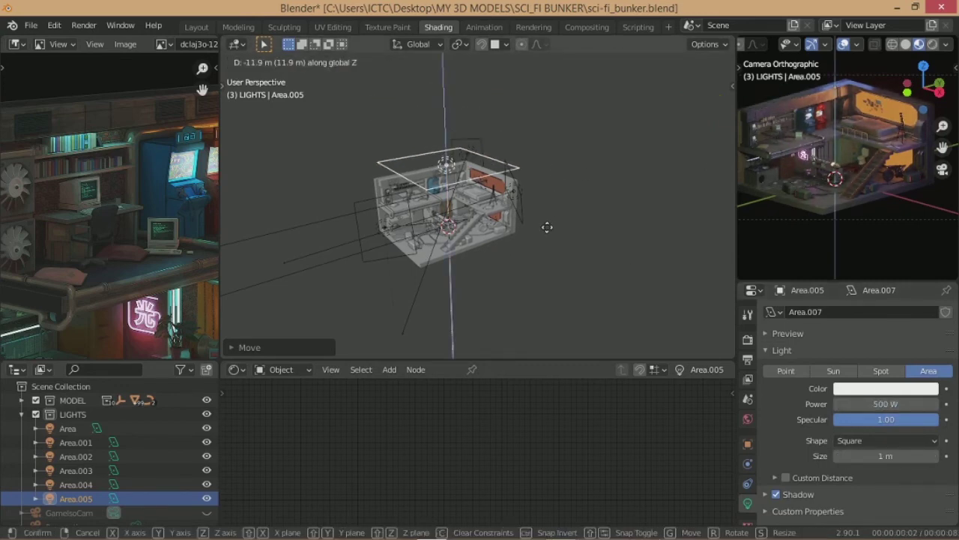
pyautogui.click(547, 227)
# Step: Make the new light pink and set its power to 500 W
pyautogui.click(929, 388)
pyautogui.moveTo(927, 217)
pyautogui.mouseDown()
pyautogui.moveTo(927, 236)
pyautogui.moveTo(912, 227)
pyautogui.mouseUp()
pyautogui.moveTo(880, 255); pyautogui.dragTo(862, 280)
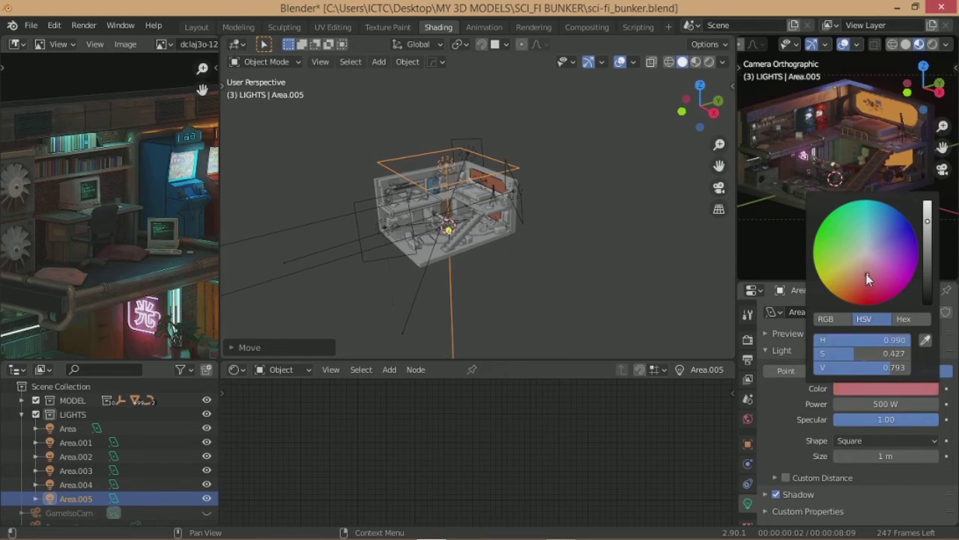
pyautogui.write('200')
pyautogui.press('Return')
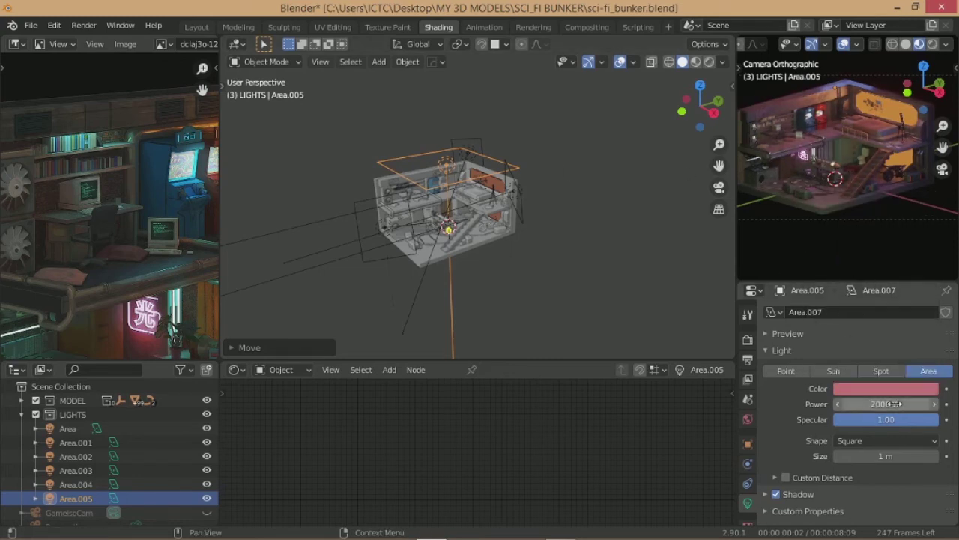
pyautogui.click(898, 388)
pyautogui.click(876, 271)
pyautogui.write('100')
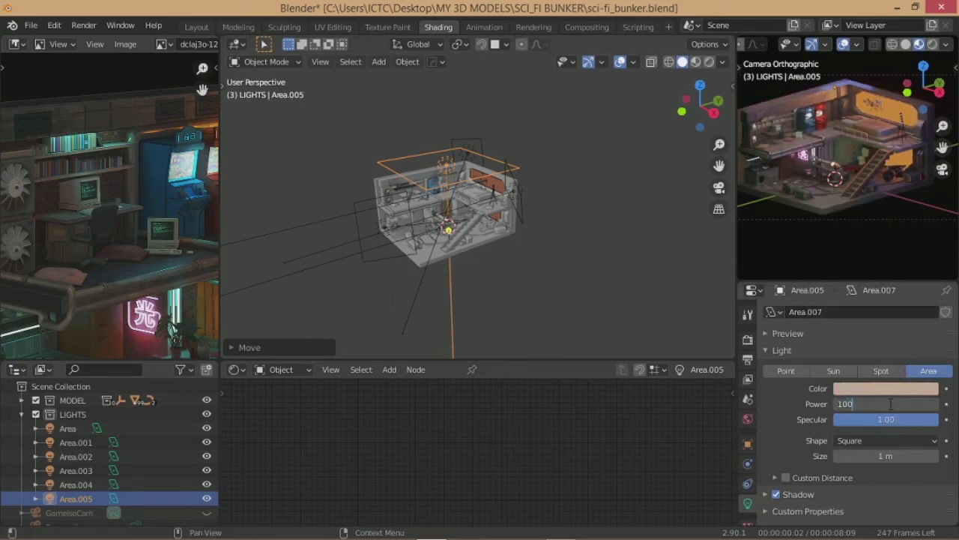
pyautogui.press('Return')
pyautogui.press('Return')
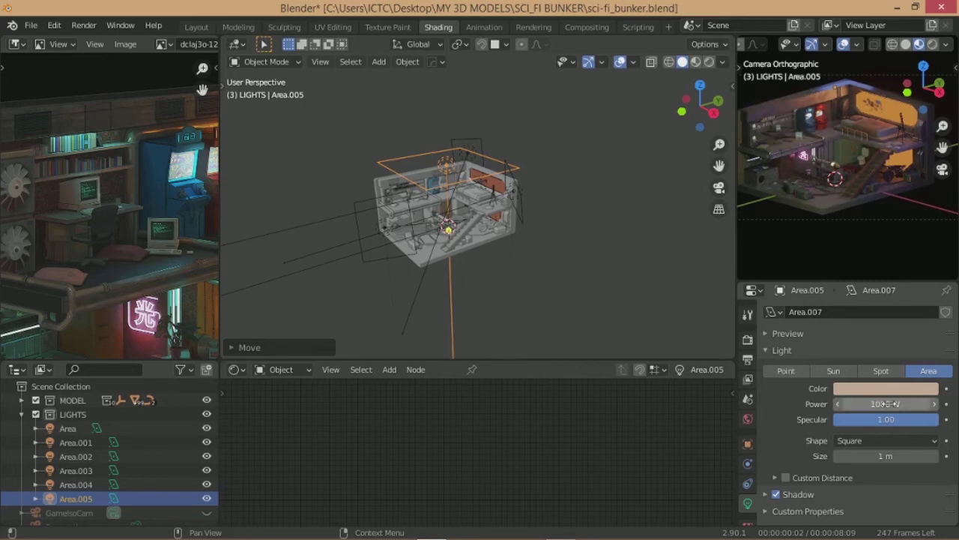
pyautogui.press('Return')
pyautogui.click(862, 388)
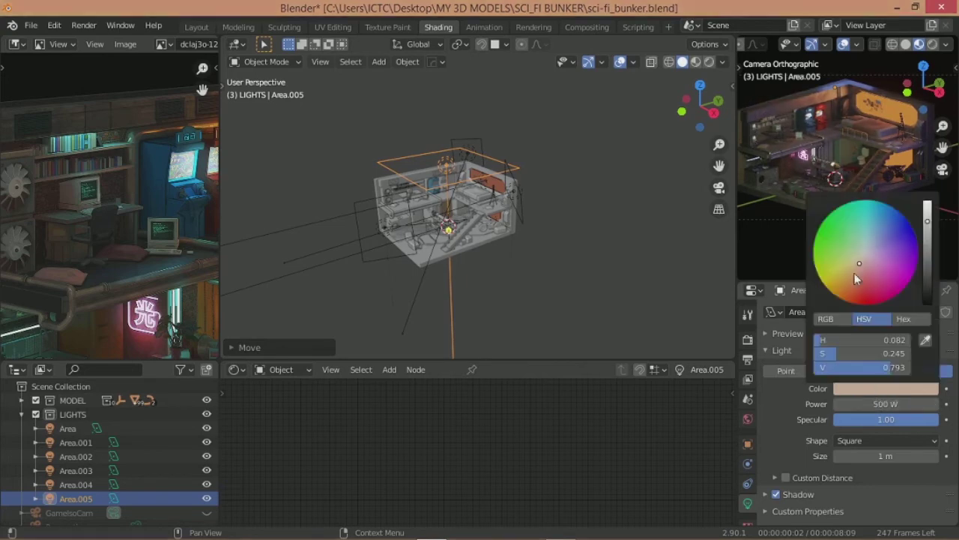
pyautogui.scroll(2, 847, 187)
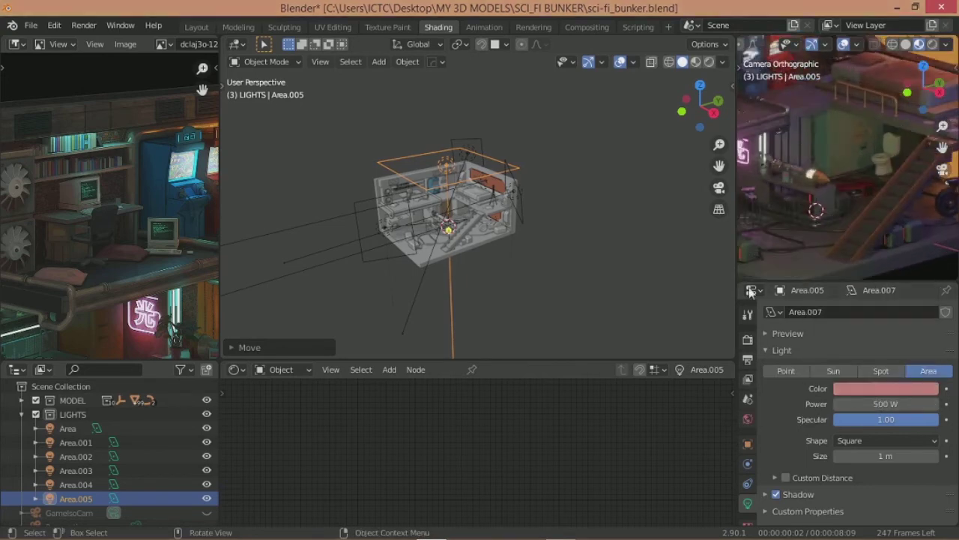
# Step: Raise the light a bit higher along Z and switch to Top view
pyautogui.press('g')
pyautogui.press('z')
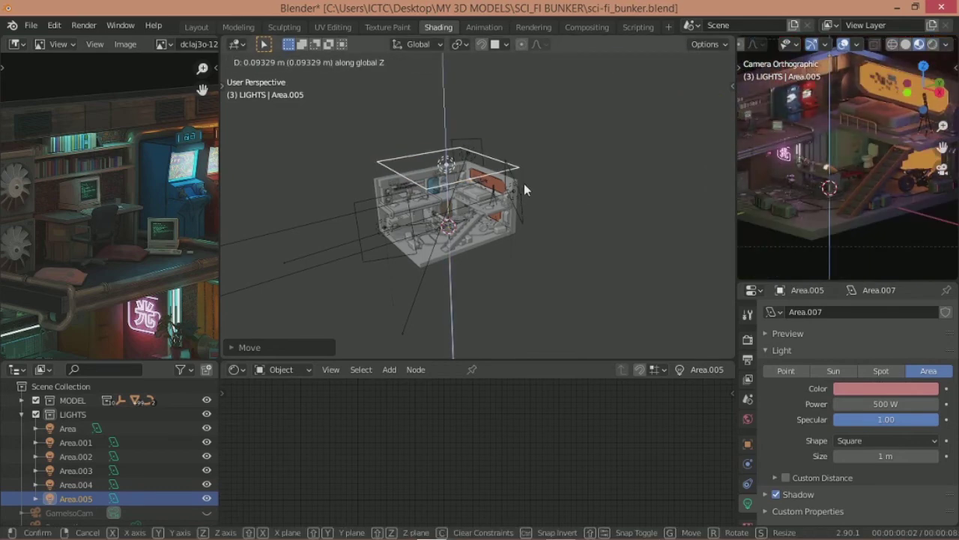
pyautogui.click(524, 183)
pyautogui.scroll(-3, 540, 262)
pyautogui.press('KP_7')
# Step: Stretch the pink light along Y and position it along Y over the room
pyautogui.press('s')
pyautogui.press('y')
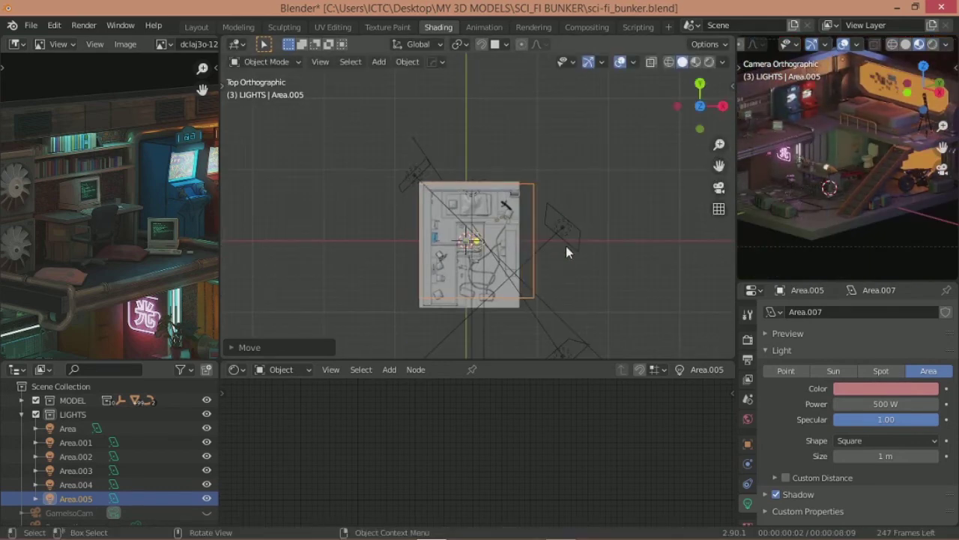
pyautogui.click(567, 216)
pyautogui.press('g')
pyautogui.press('y')
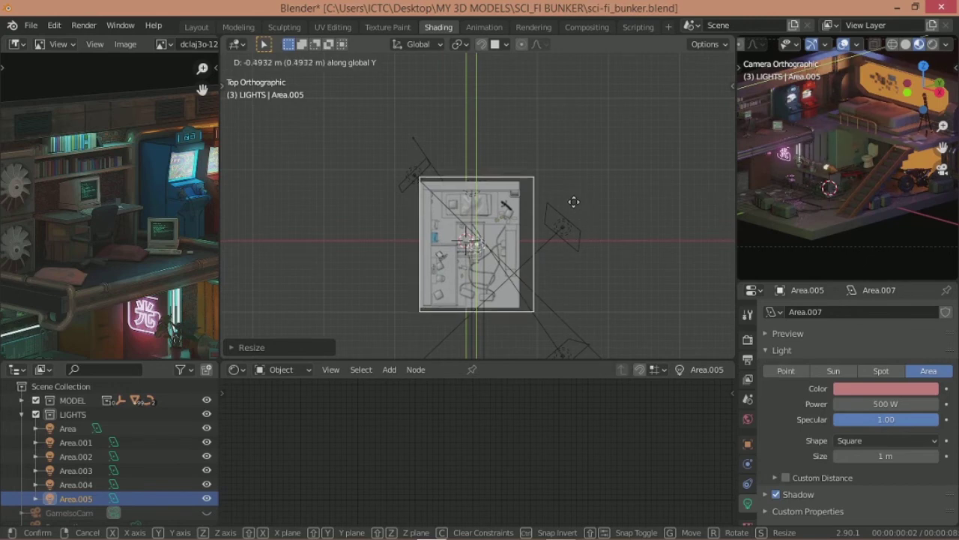
pyautogui.click(574, 202)
pyautogui.press('s')
pyautogui.press('y')
pyautogui.click(559, 184)
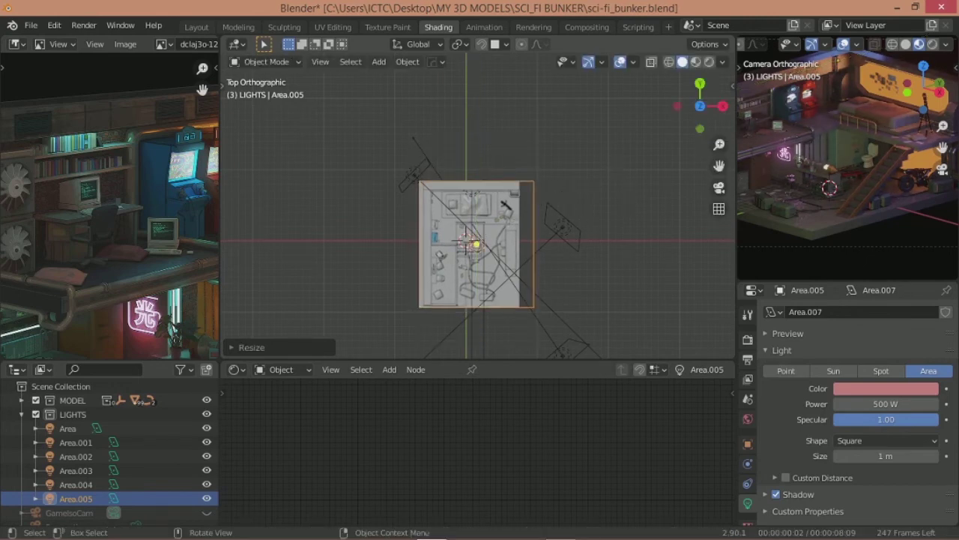
# Step: Shift the light along X and scale it up to cover the whole room
pyautogui.press('s')
pyautogui.press('x')
pyautogui.press('g')
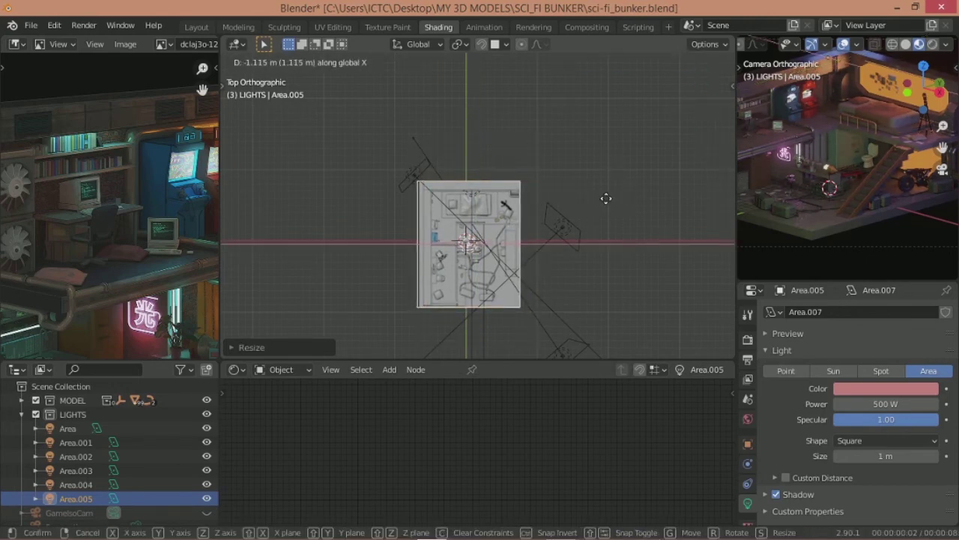
pyautogui.click(605, 198)
pyautogui.press('s')
pyautogui.click(665, 210)
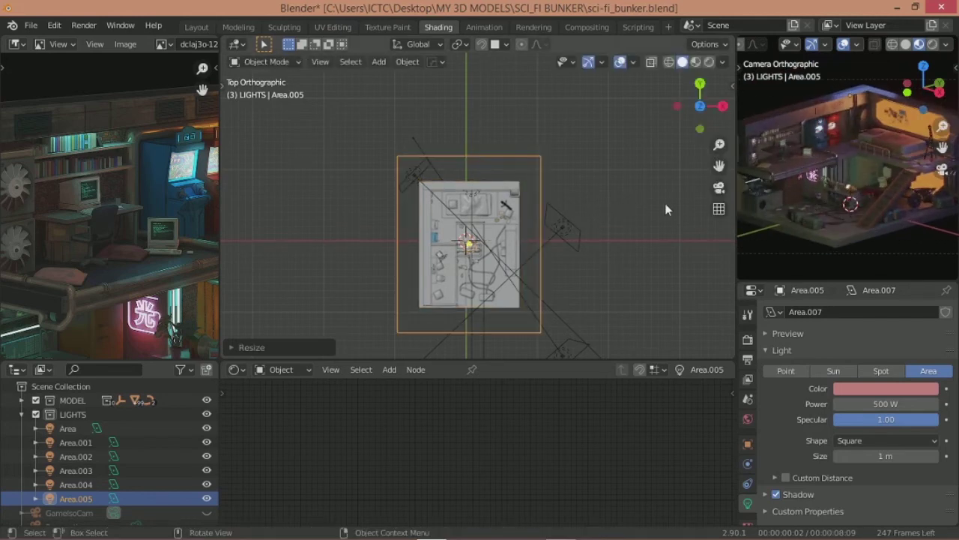
pyautogui.moveTo(666, 209)
pyautogui.mouseDown(button='middle')
pyautogui.moveTo(524, 256)
pyautogui.moveTo(509, 248)
pyautogui.mouseUp(button='middle')
# Step: Select the grey metal object and bring its material nodes into view
pyautogui.click(458, 214)
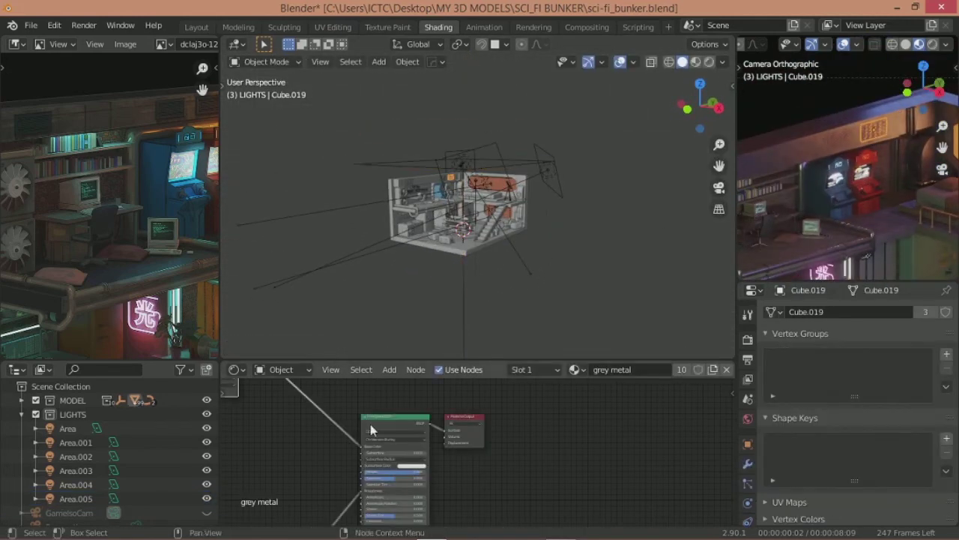
pyautogui.moveTo(372, 430); pyautogui.dragTo(555, 501, button='middle')
pyautogui.click(747, 483)
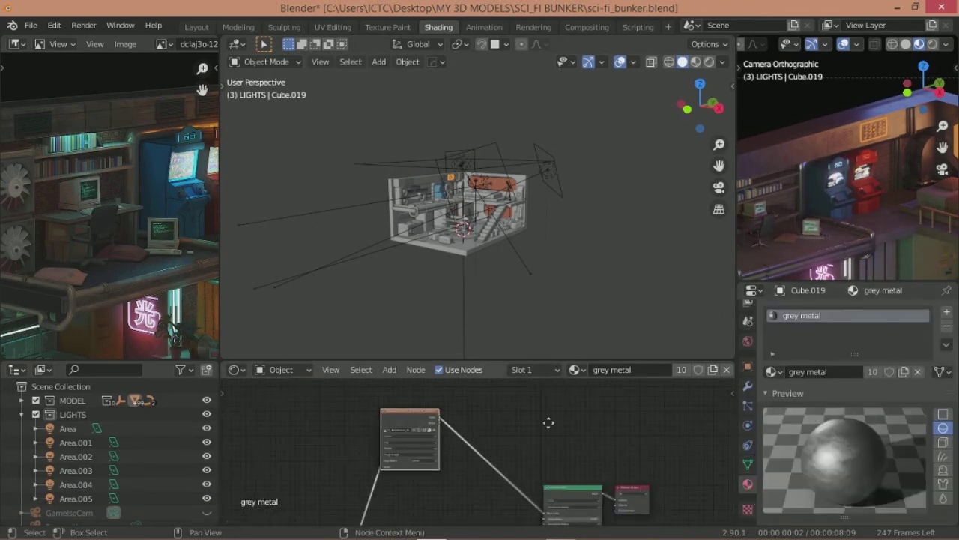
pyautogui.keyDown('ctrl'); pyautogui.moveTo(549, 422); pyautogui.dragTo(503, 431, button='middle'); pyautogui.keyUp('ctrl')
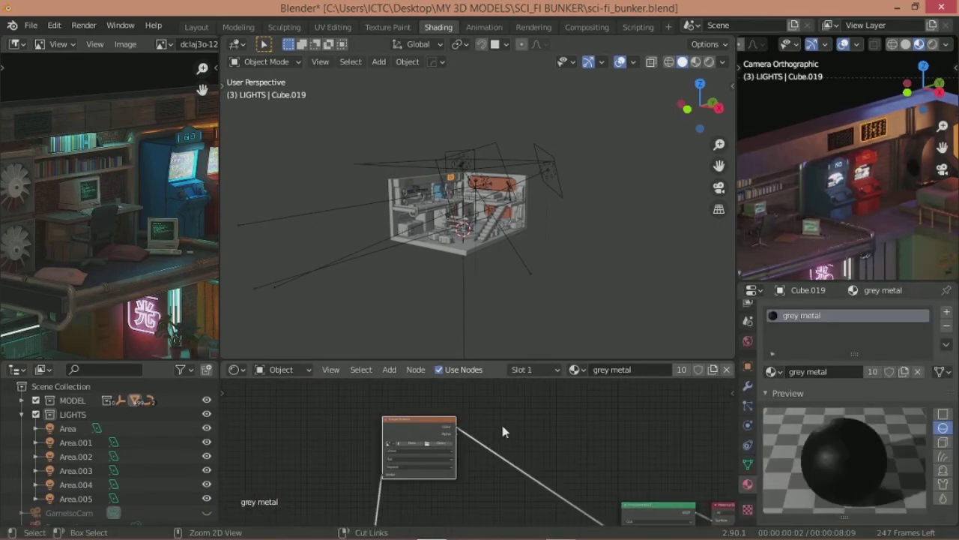
pyautogui.scroll(2, 574, 407)
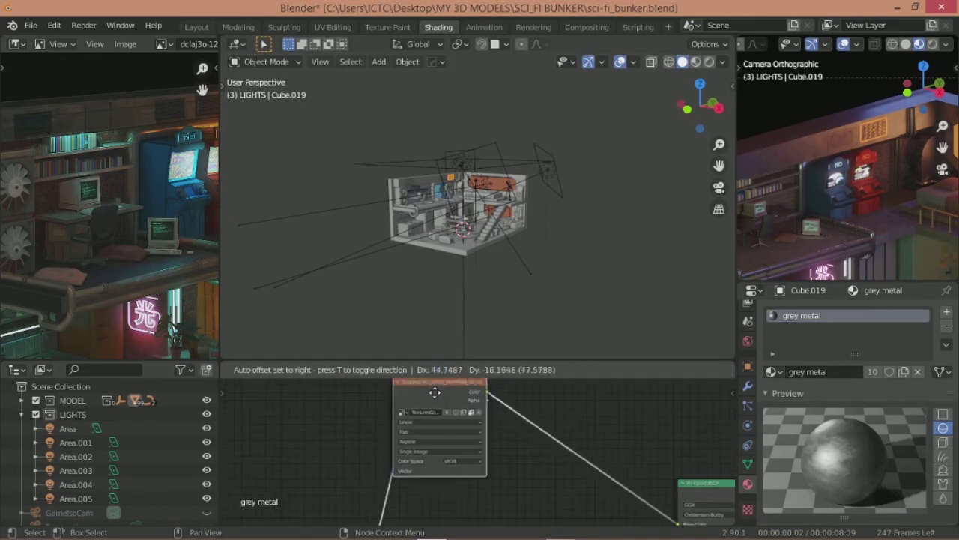
# Step: Insert an RGB Curves node between texture and BSDF, pulling a middle point down
pyautogui.hotkey('shift', 'a')
pyautogui.click(614, 491)
pyautogui.click(504, 383)
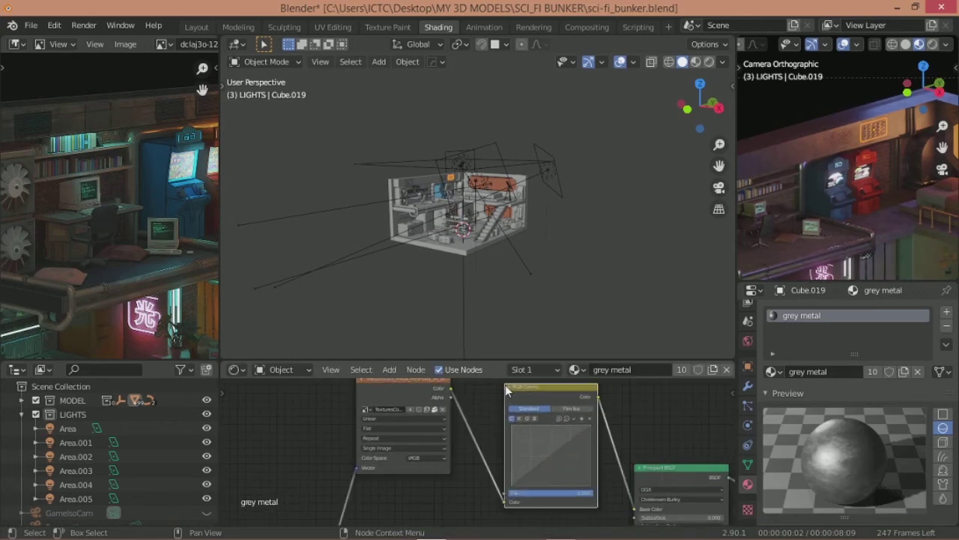
pyautogui.click(545, 463)
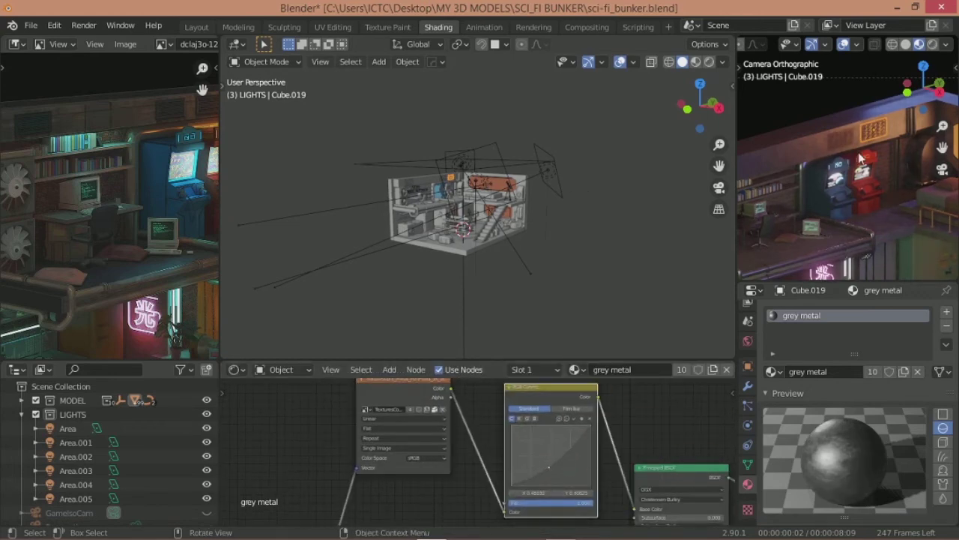
pyautogui.moveTo(549, 472)
pyautogui.mouseDown()
pyautogui.moveTo(561, 481)
pyautogui.moveTo(549, 469)
pyautogui.mouseUp()
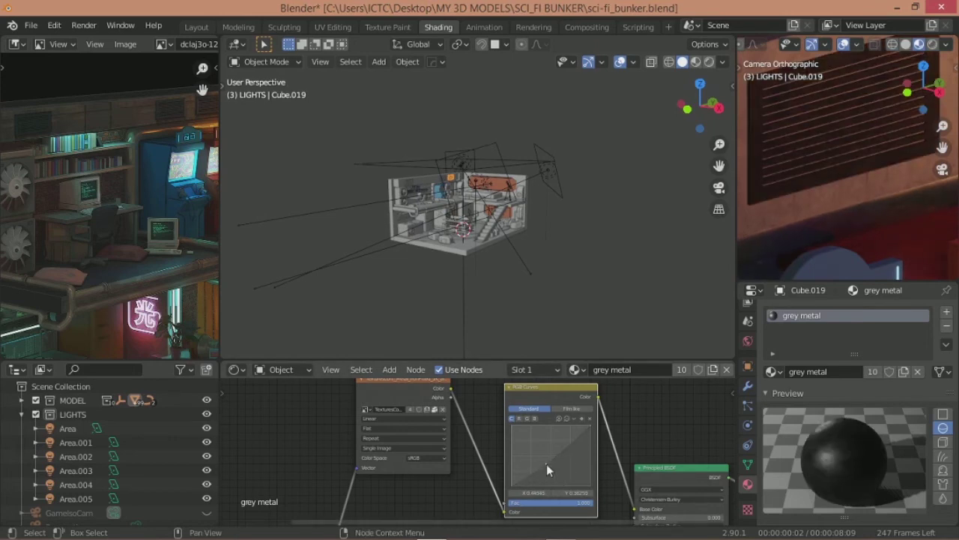
# Step: Select the speaker rack to show its speaker metal material
pyautogui.scroll(-3, 834, 227)
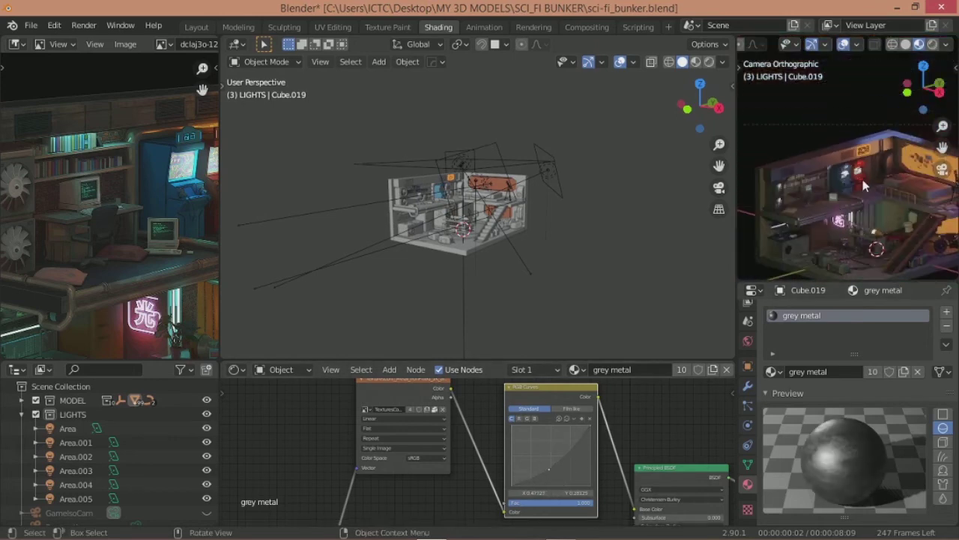
pyautogui.keyDown('shift'); pyautogui.moveTo(834, 227); pyautogui.dragTo(825, 170, button='middle'); pyautogui.keyUp('shift')
pyautogui.scroll(3, 845, 180)
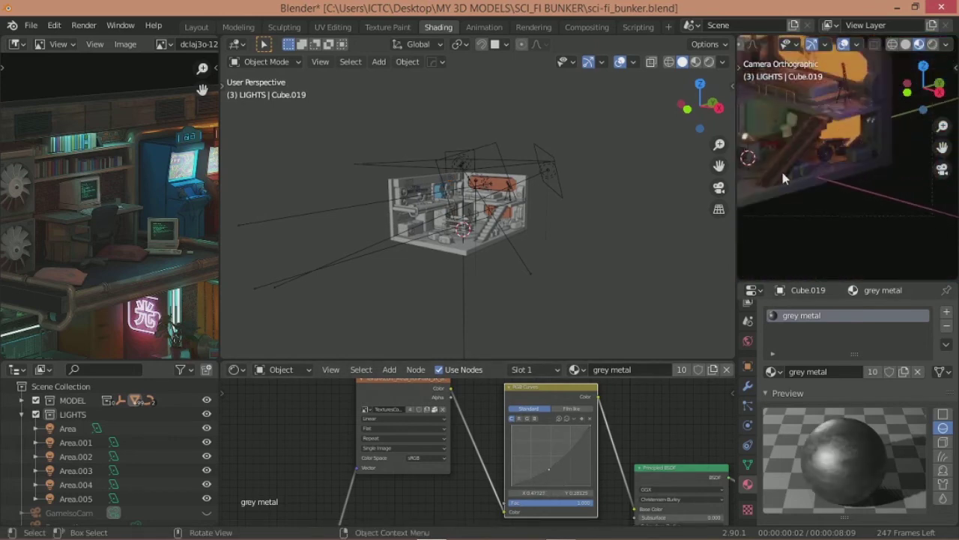
pyautogui.scroll(3, 781, 168)
pyautogui.scroll(3, 913, 136)
pyautogui.click(913, 137)
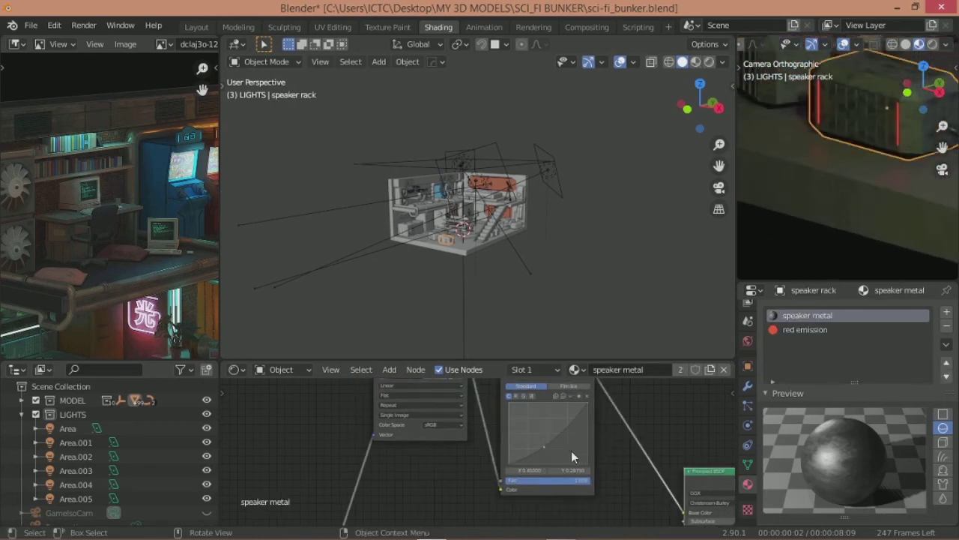
# Step: Raise the speaker metal RGB Curves point slightly, to about 0.49, 0.35
pyautogui.scroll(2, 571, 450)
pyautogui.click(515, 445)
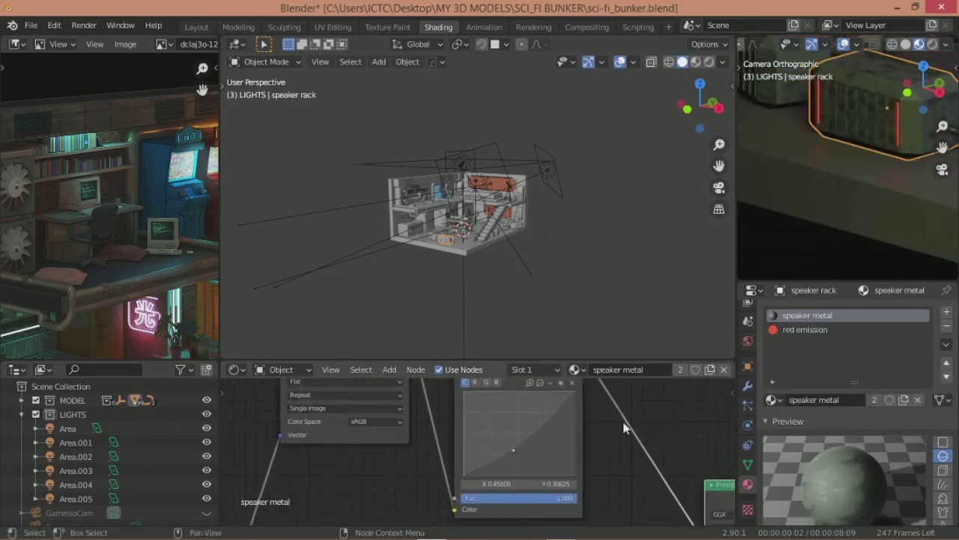
pyautogui.scroll(-1, 460, 433)
pyautogui.scroll(1, 432, 421)
pyautogui.scroll(3, 124, 189)
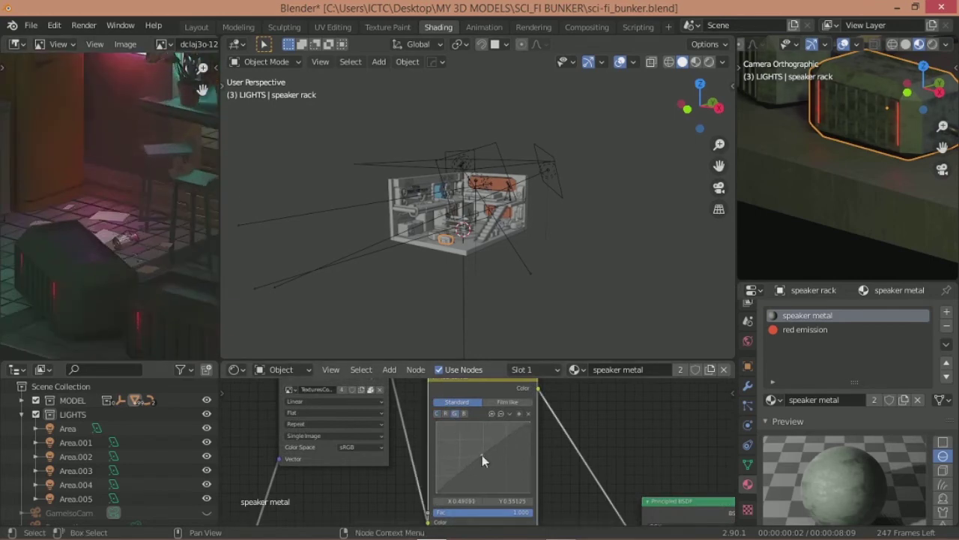
# Step: Try a Mapping Scale of 3 on the texture, then undo it back to 1
pyautogui.moveTo(561, 420); pyautogui.dragTo(468, 470, button='middle')
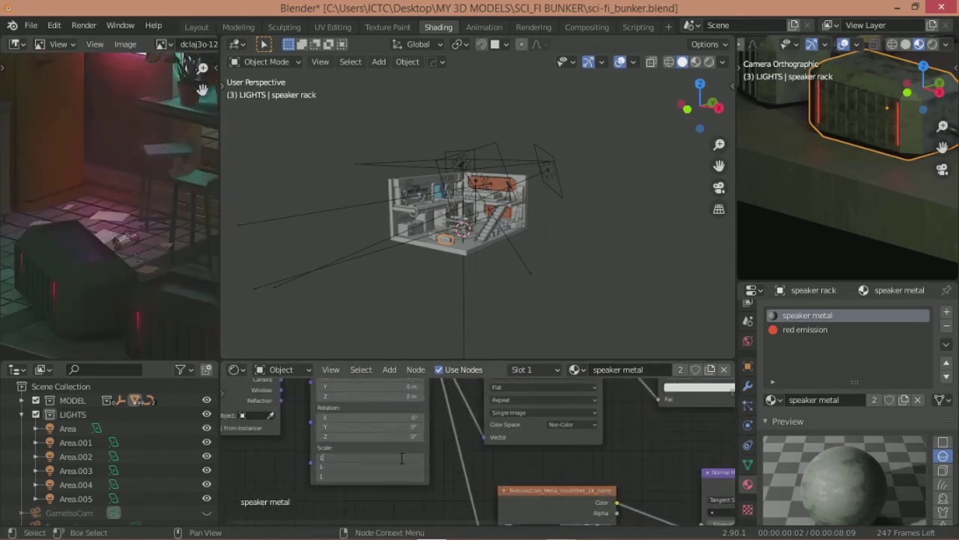
pyautogui.scroll(3, 811, 208)
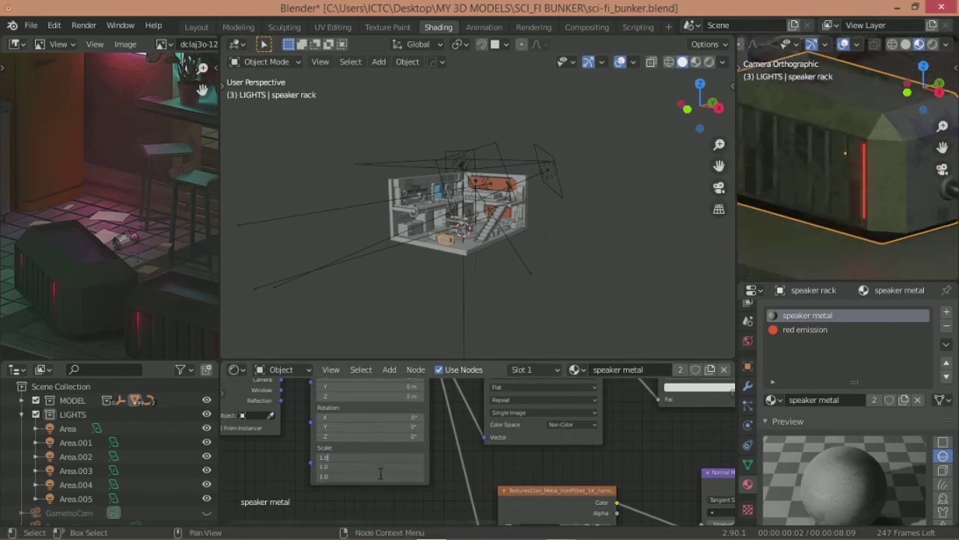
pyautogui.write('3')
pyautogui.press('Return')
pyautogui.hotkey('ctrl', 'z')
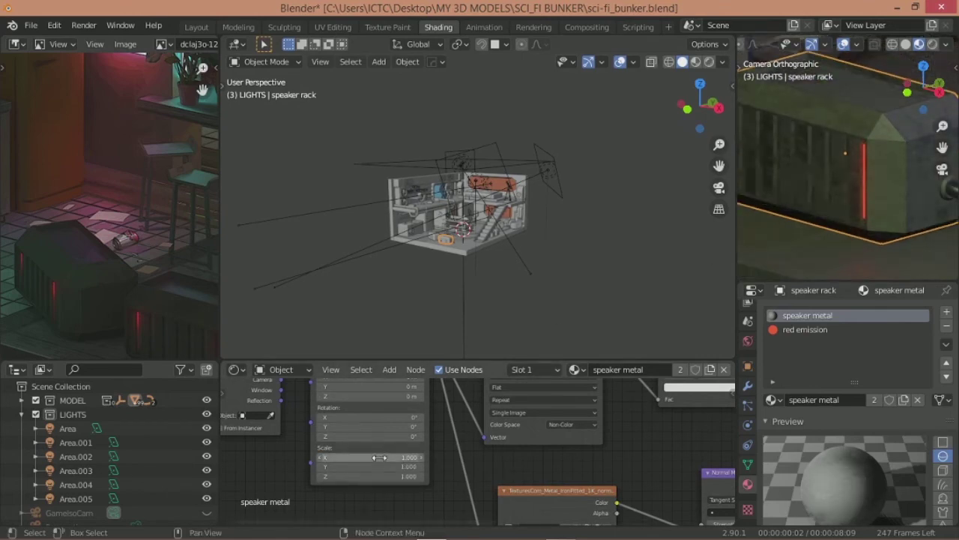
pyautogui.scroll(-2, 816, 202)
pyautogui.scroll(-2, 816, 201)
pyautogui.scroll(-1, 563, 447)
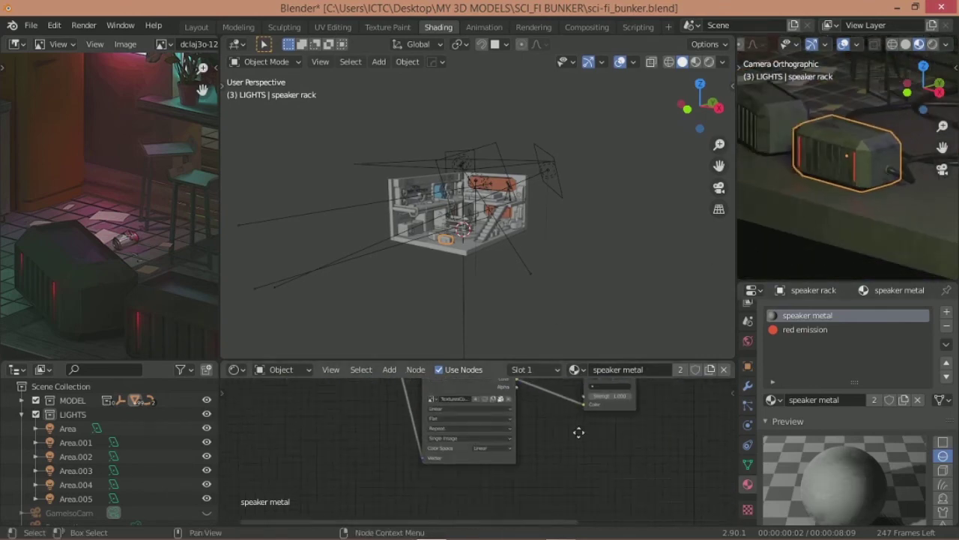
pyautogui.keyDown('ctrl'); pyautogui.hscroll(3, 573, 435); pyautogui.keyUp('ctrl')
pyautogui.keyDown('shift'); pyautogui.scroll(-3, 581, 424); pyautogui.keyUp('shift')
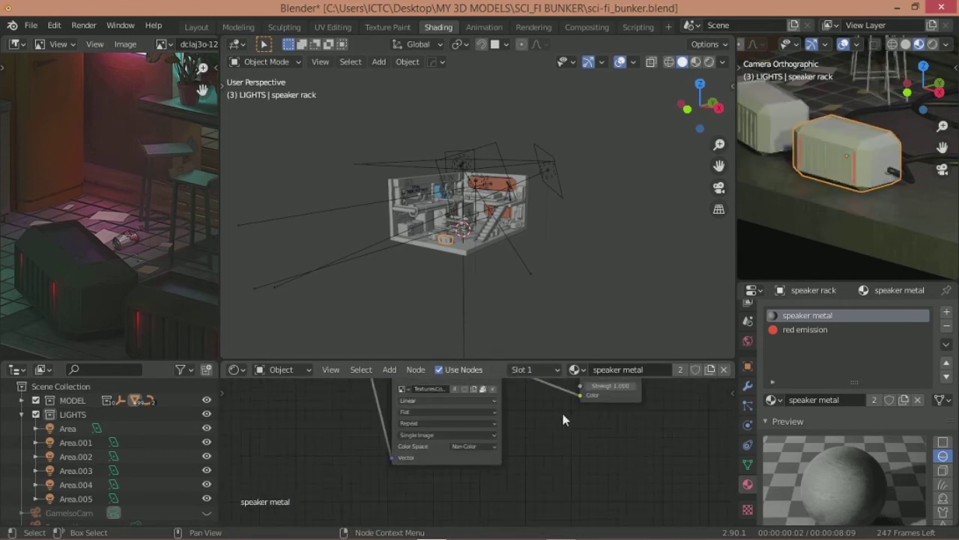
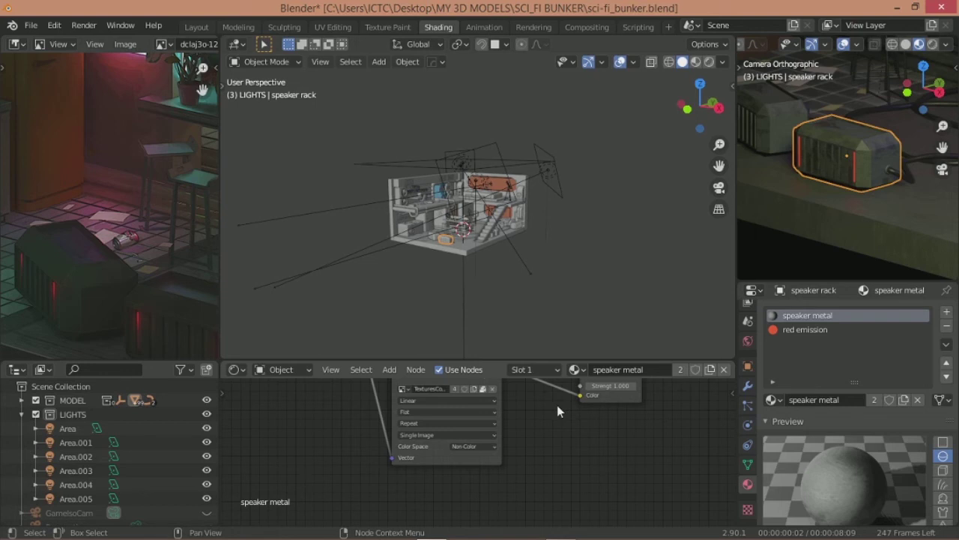
# Step: Set the speaker metal Mapping node's scale to 3 on all three axes
pyautogui.scroll(-1, 557, 405)
pyautogui.moveTo(557, 404); pyautogui.dragTo(528, 475, button='middle')
pyautogui.scroll(3, 867, 178)
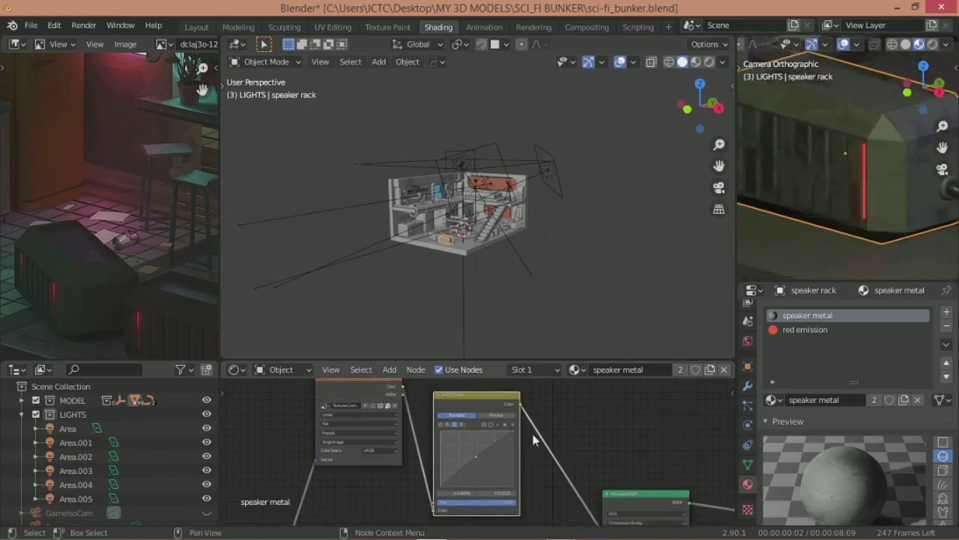
pyautogui.scroll(3, 548, 460)
pyautogui.scroll(2, 847, 180)
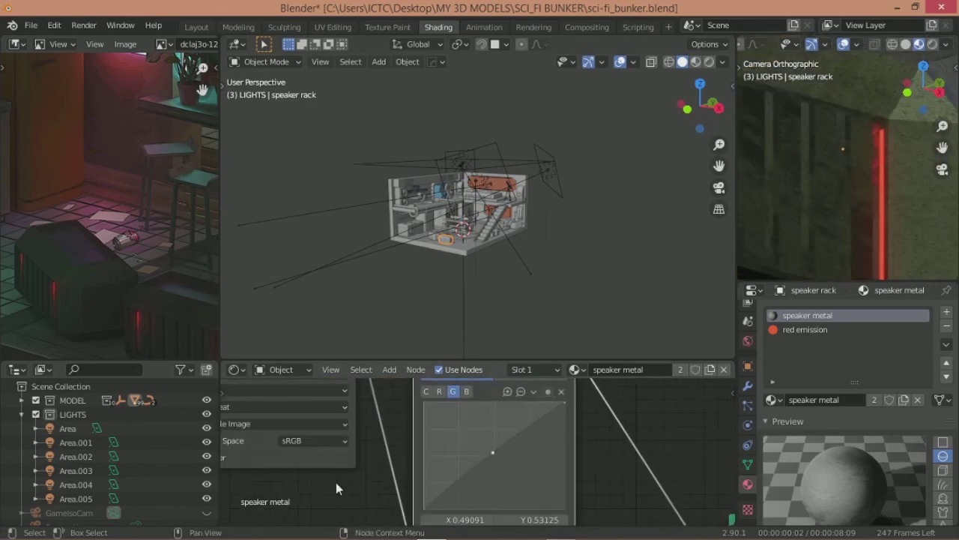
pyautogui.scroll(1, 387, 442)
pyautogui.moveTo(386, 442)
pyautogui.mouseDown(button='middle')
pyautogui.moveTo(416, 426)
pyautogui.moveTo(473, 425)
pyautogui.mouseUp(button='middle')
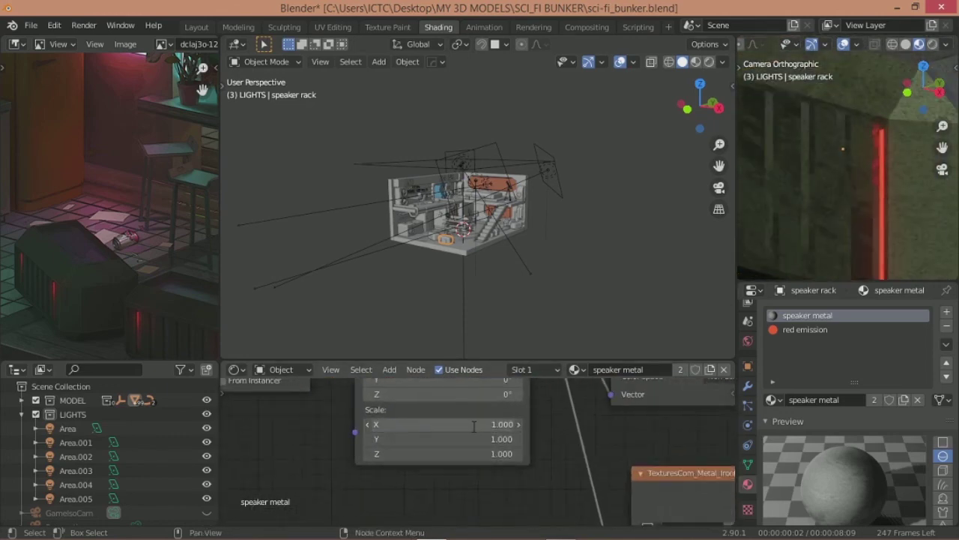
pyautogui.press('Return')
# Step: Try a mapping scale of 4, then settle on 2.000 for X, Y and Z
pyautogui.moveTo(456, 424); pyautogui.dragTo(453, 452)
pyautogui.write('5')
pyautogui.press('Return')
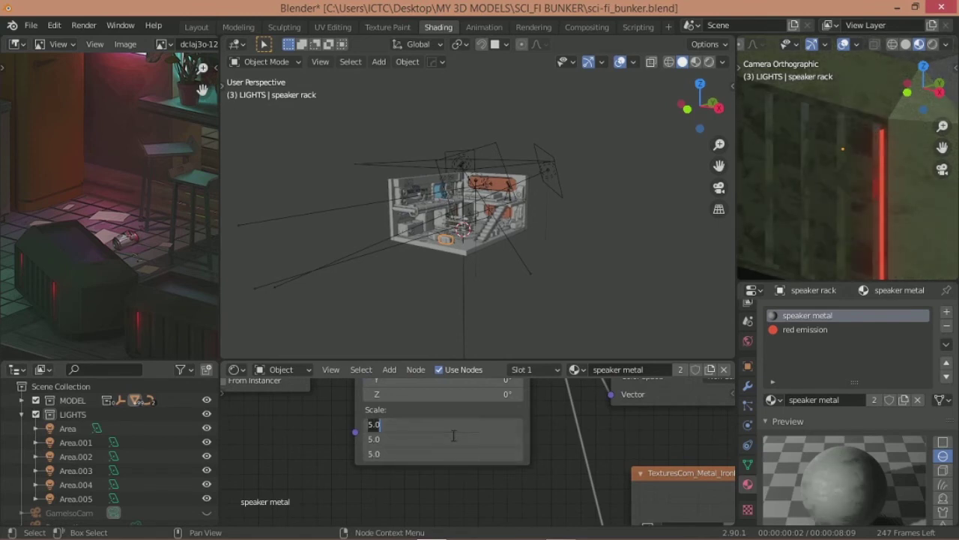
pyautogui.write('4')
pyautogui.press('Return')
pyautogui.scroll(-2, 810, 152)
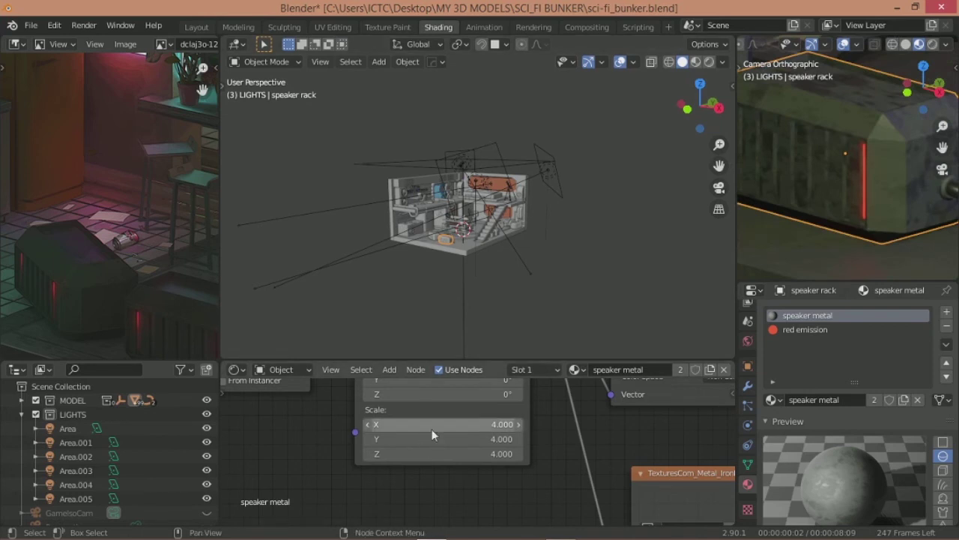
pyautogui.press('Return')
pyautogui.scroll(-2, 857, 219)
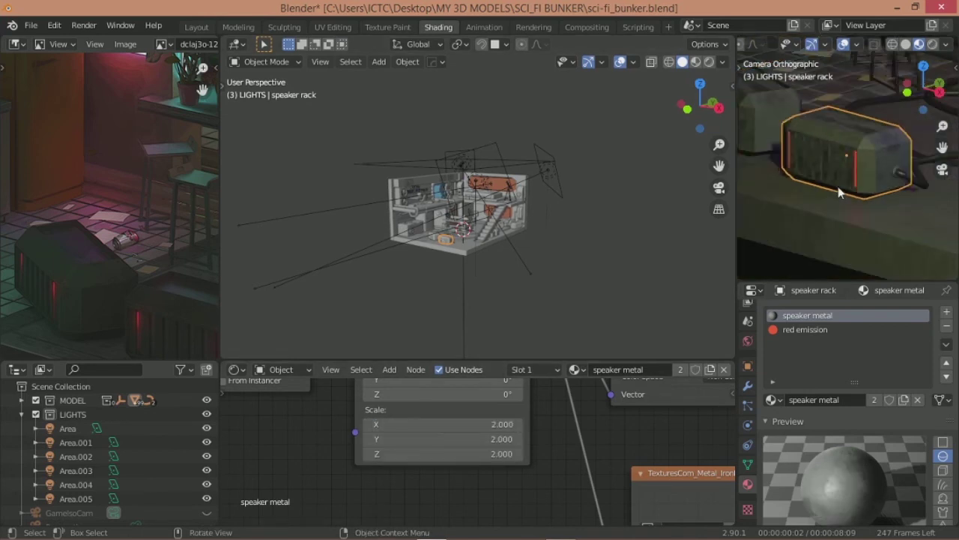
pyautogui.scroll(-2, 856, 219)
pyautogui.scroll(-2, 818, 216)
pyautogui.scroll(3, 818, 216)
pyautogui.scroll(3, 831, 229)
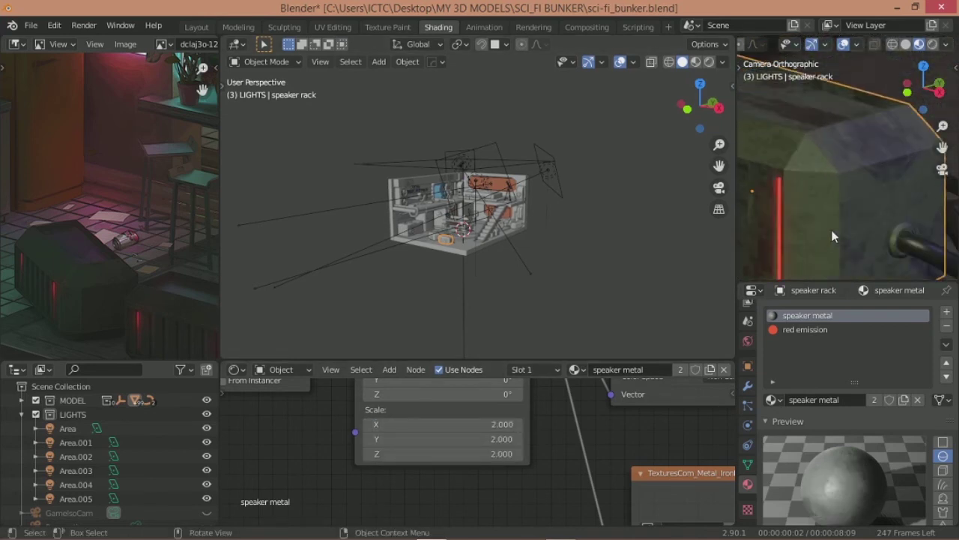
# Step: Briefly swap in the rocket metal material for comparison, then return to speaker metal
pyautogui.click(774, 401)
pyautogui.click(699, 300)
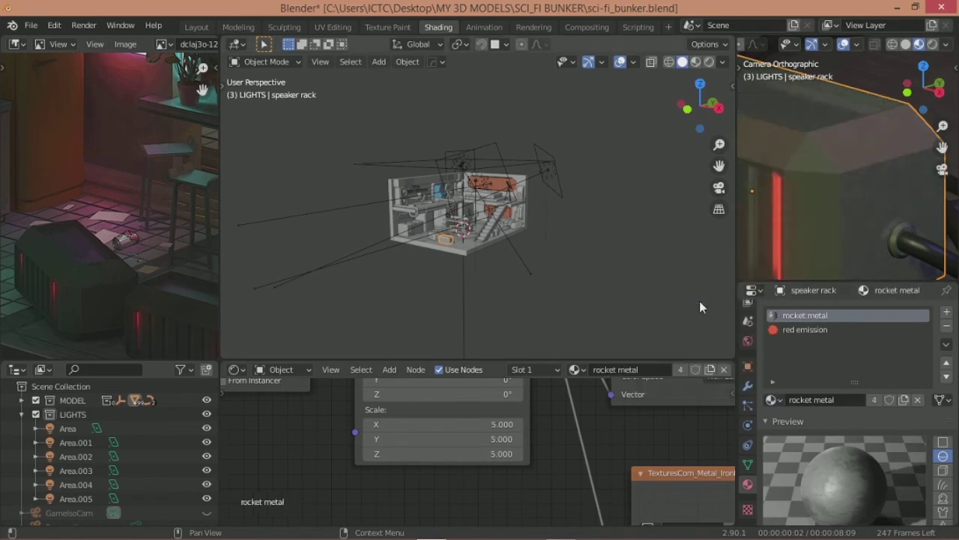
pyautogui.scroll(-2, 869, 206)
pyautogui.scroll(-2, 870, 206)
pyautogui.scroll(5, 830, 222)
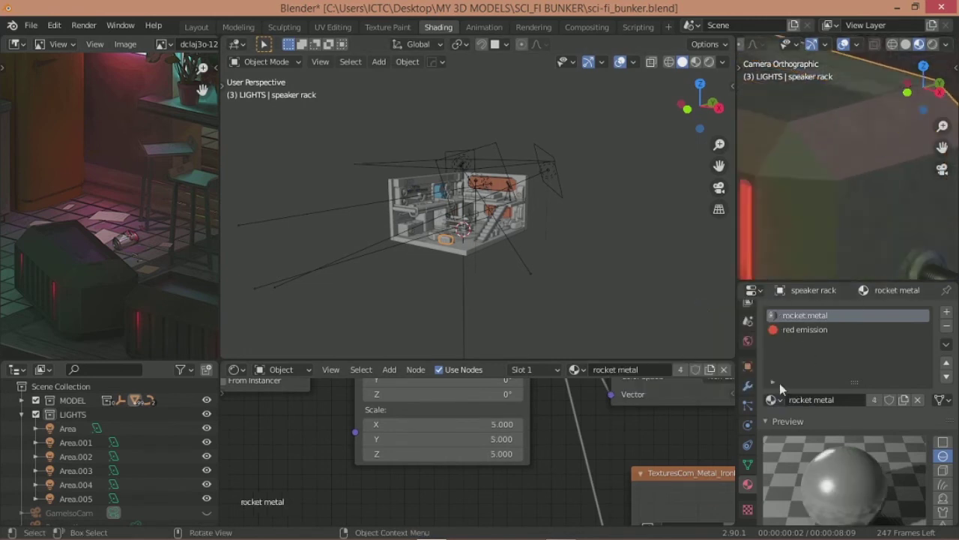
pyautogui.click(771, 400)
pyautogui.scroll(-2, 689, 315)
pyautogui.click(689, 324)
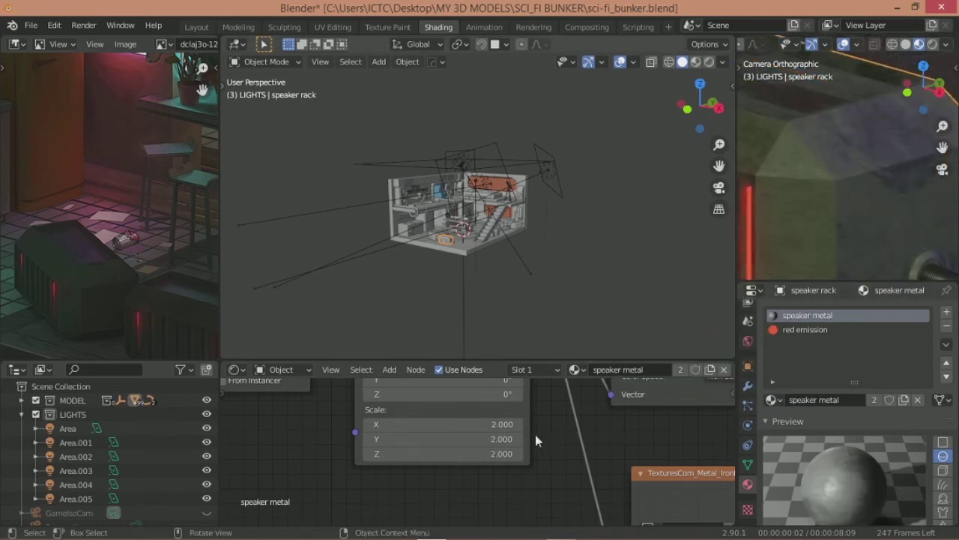
pyautogui.scroll(-3, 480, 495)
pyautogui.scroll(3, 626, 391)
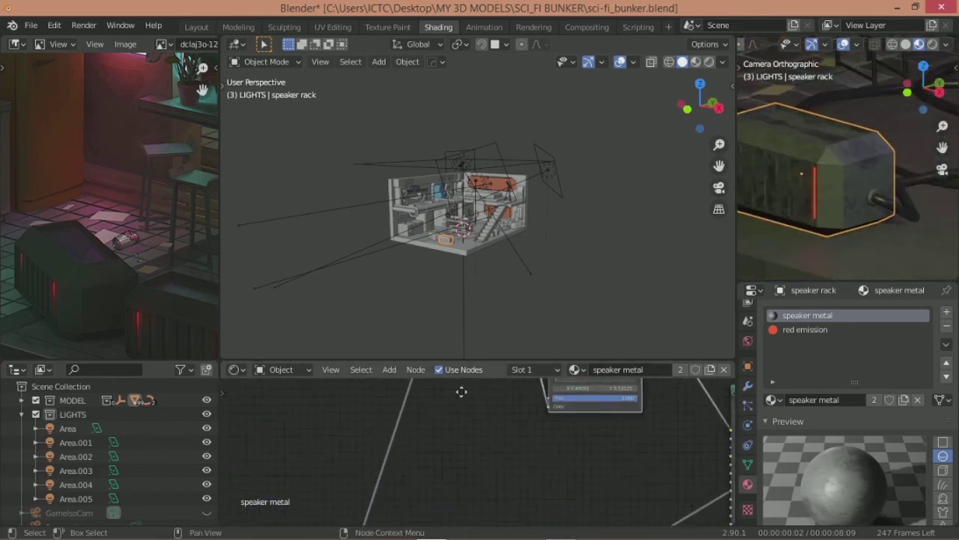
pyautogui.scroll(2, 577, 423)
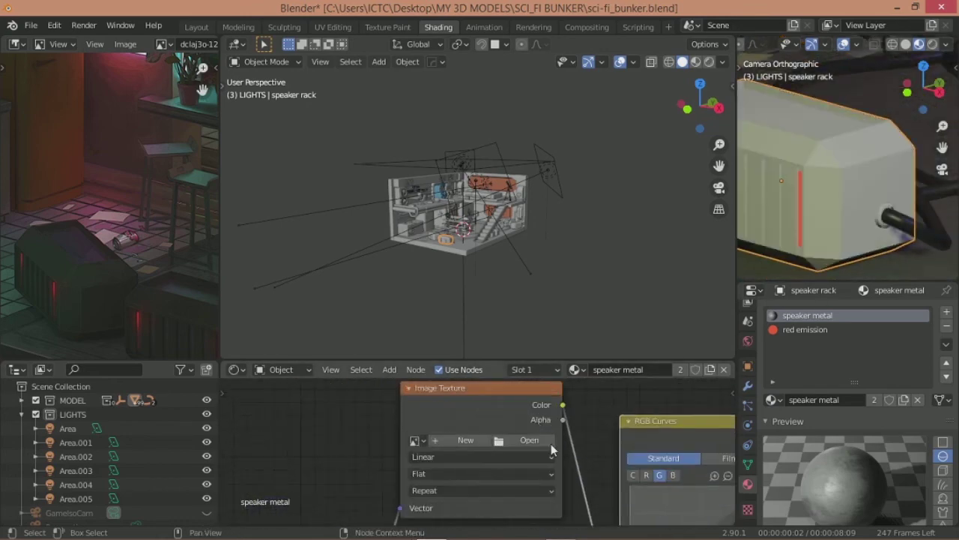
# Step: Load an albedo image from the Textures folder into the empty Image Texture node
pyautogui.click(536, 440)
pyautogui.doubleClick(452, 197)
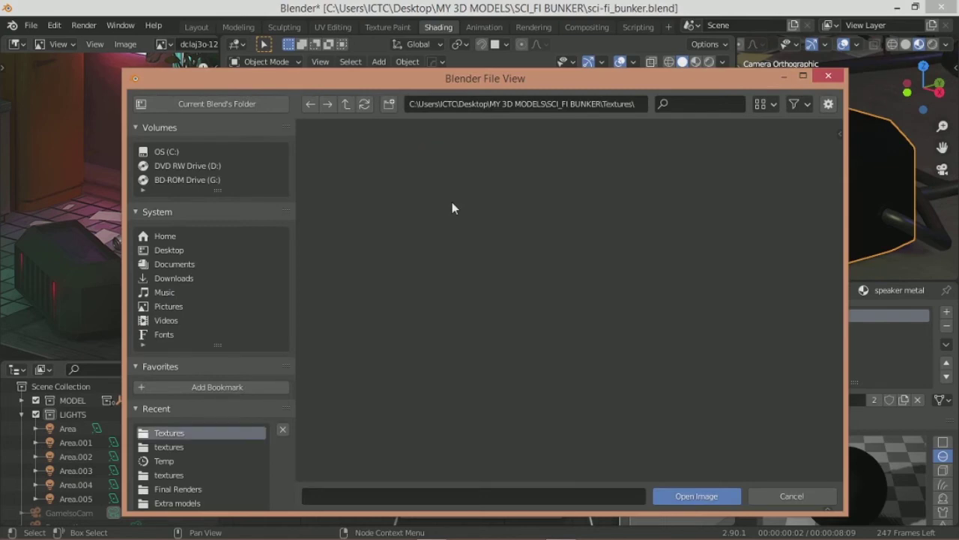
pyautogui.scroll(-3, 662, 294)
pyautogui.scroll(-3, 662, 294)
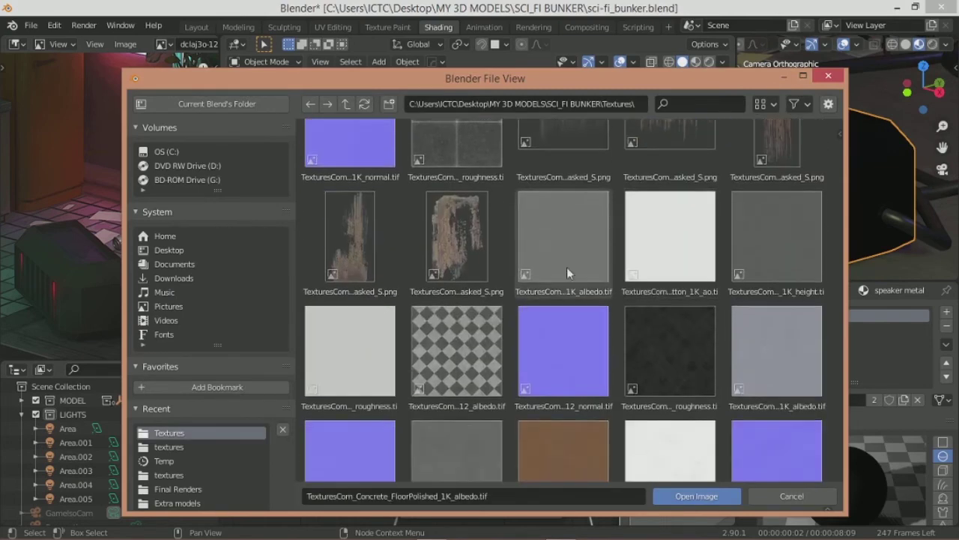
pyautogui.click(709, 329)
pyautogui.scroll(-2, 693, 449)
pyautogui.click(692, 496)
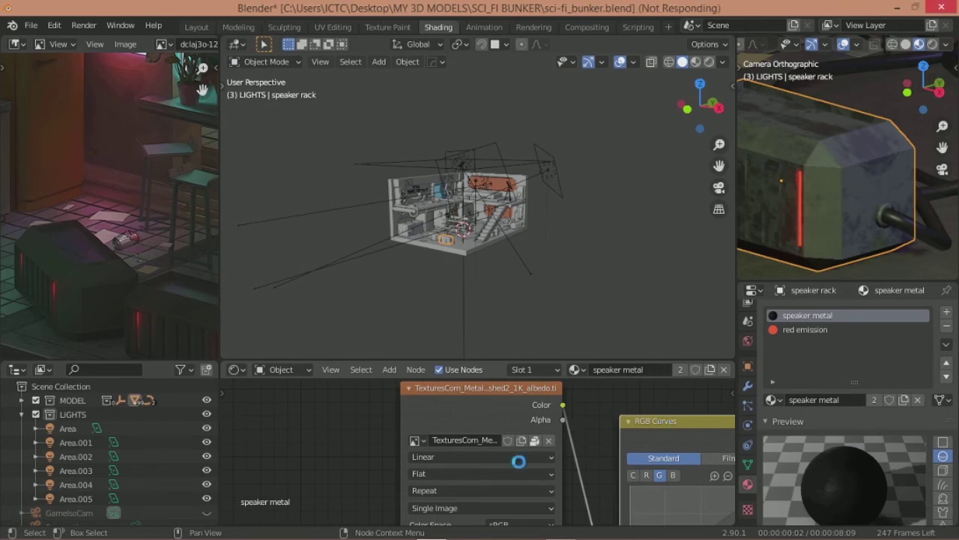
# Step: Load a roughness texture image into the roughness Image Texture node
pyautogui.scroll(-5, 554, 464)
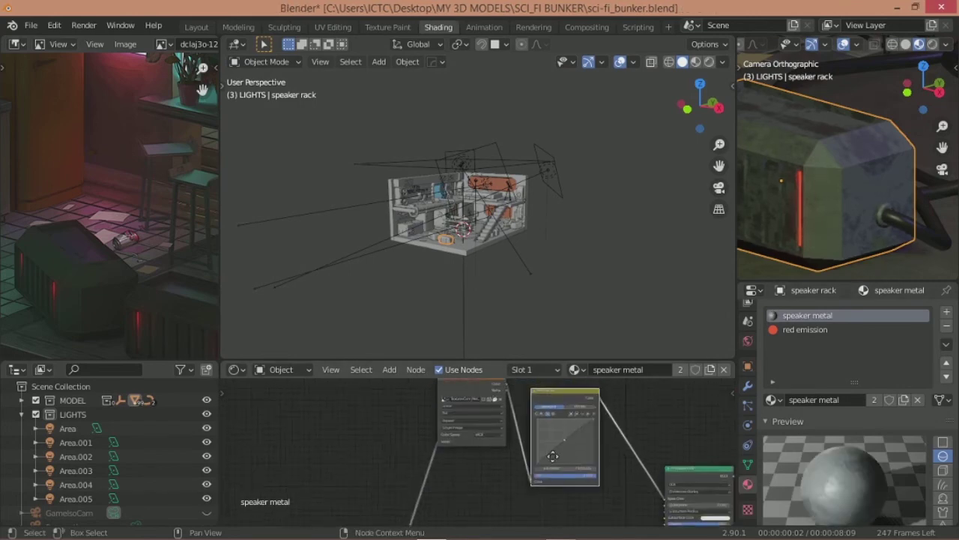
pyautogui.scroll(4, 553, 456)
pyautogui.scroll(-3, 453, 441)
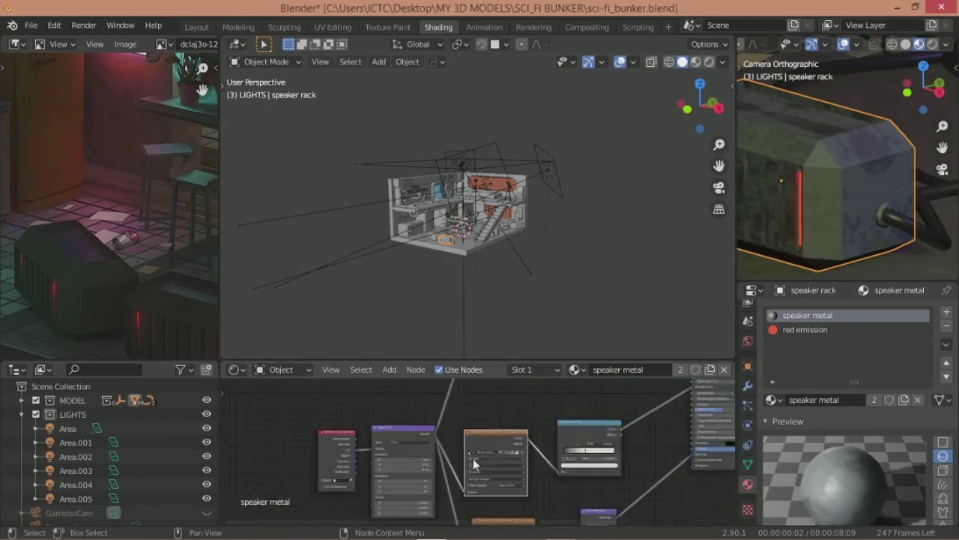
pyautogui.moveTo(473, 458); pyautogui.dragTo(490, 449)
pyautogui.scroll(3, 535, 393)
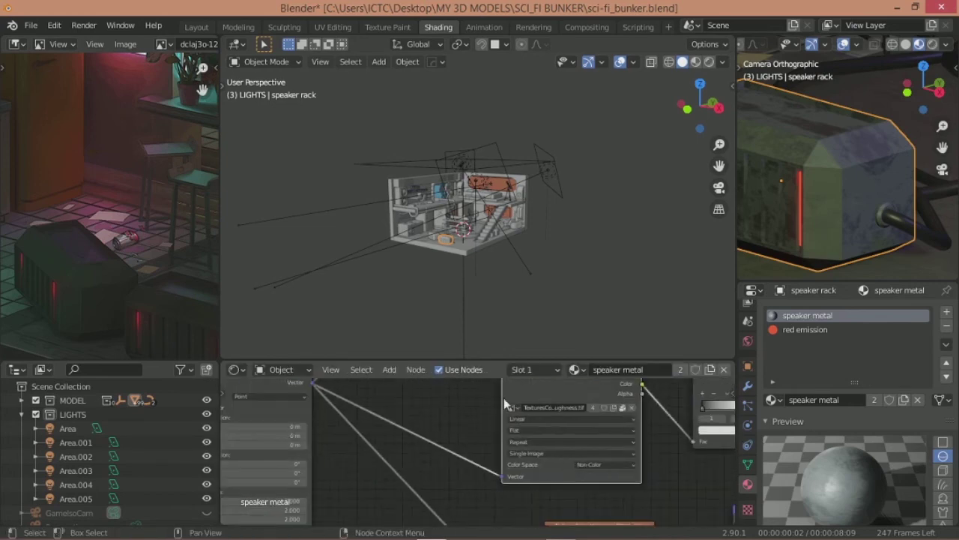
pyautogui.scroll(2, 504, 398)
pyautogui.scroll(3, 841, 210)
pyautogui.scroll(-2, 841, 209)
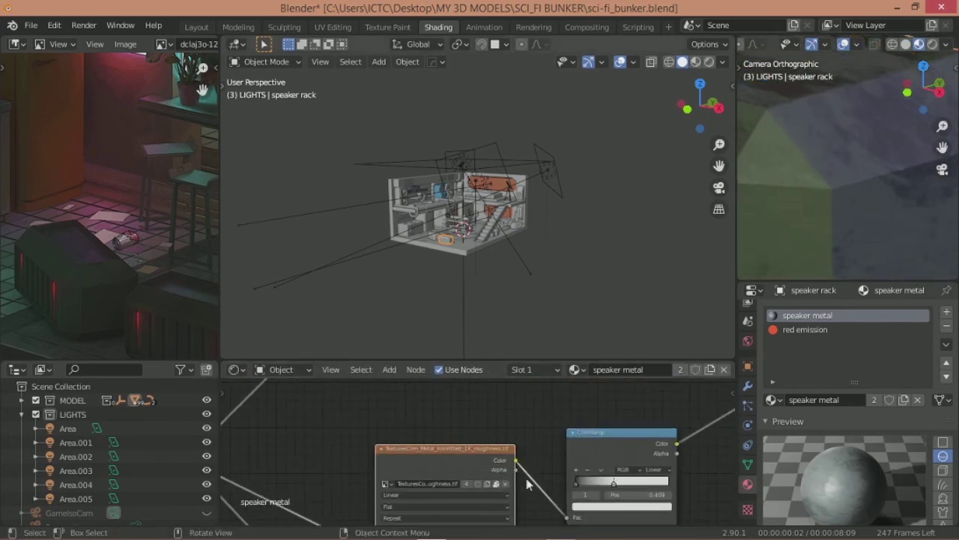
pyautogui.scroll(-2, 841, 210)
pyautogui.click(495, 484)
pyautogui.doubleClick(441, 180)
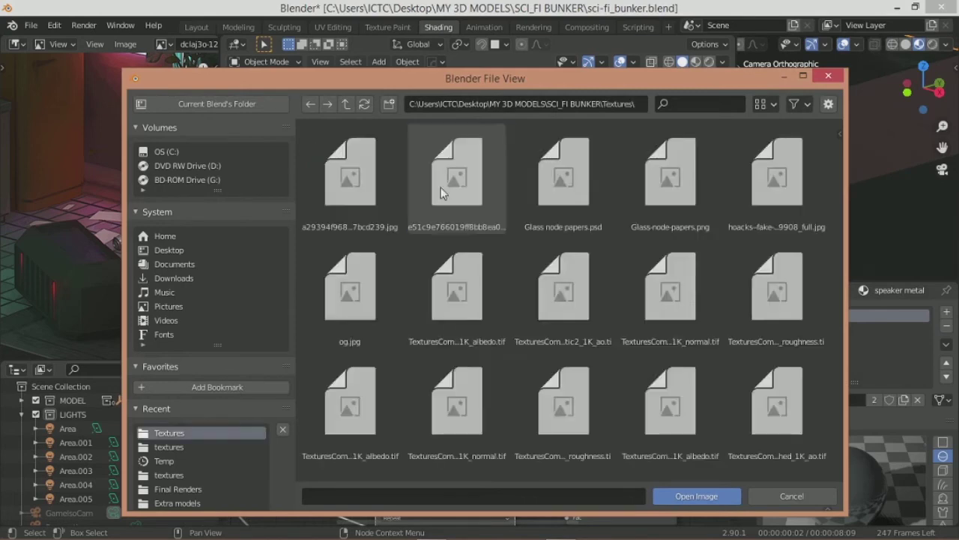
pyautogui.scroll(-5, 642, 326)
pyautogui.scroll(-3, 554, 337)
pyautogui.click(463, 333)
pyautogui.click(697, 496)
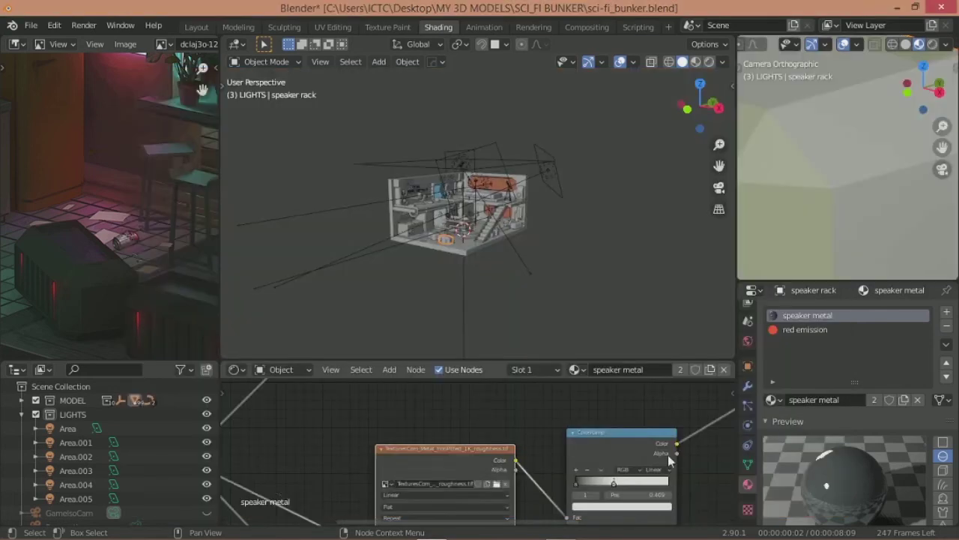
# Step: Replace the normal-map node's image with the IronPitted normal map
pyautogui.scroll(3, 825, 205)
pyautogui.scroll(-3, 537, 418)
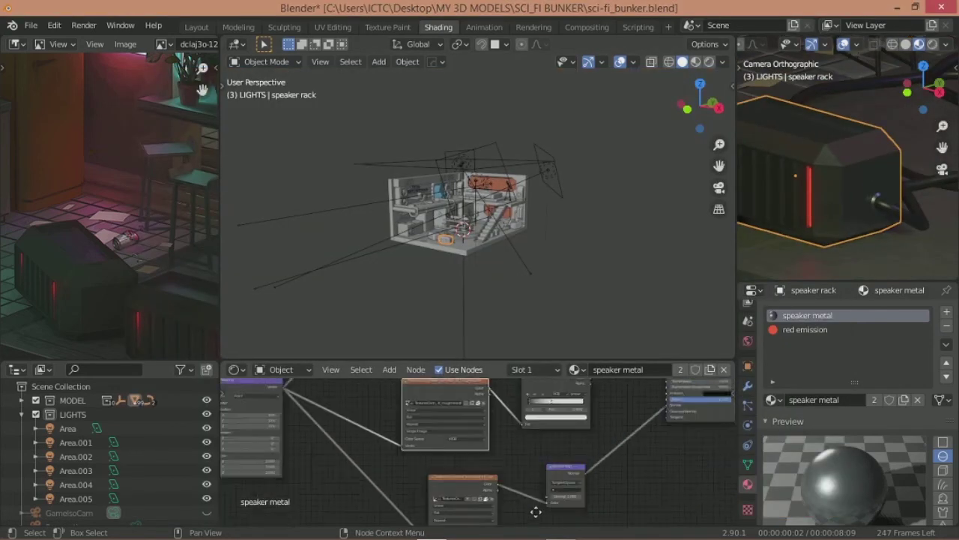
pyautogui.scroll(5, 526, 480)
pyautogui.click(527, 480)
pyautogui.click(518, 478)
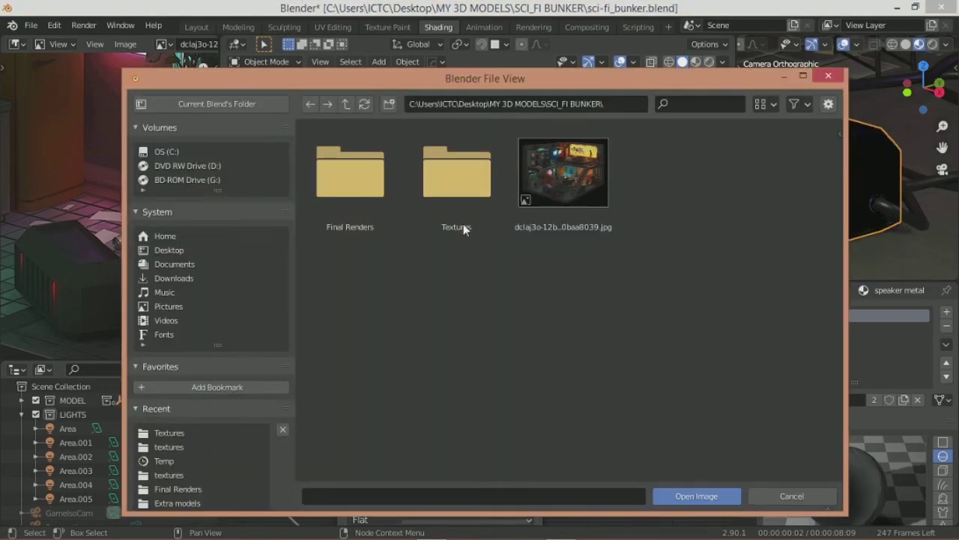
pyautogui.doubleClick(463, 226)
pyautogui.scroll(-5, 532, 369)
pyautogui.scroll(-5, 382, 307)
pyautogui.click(362, 232)
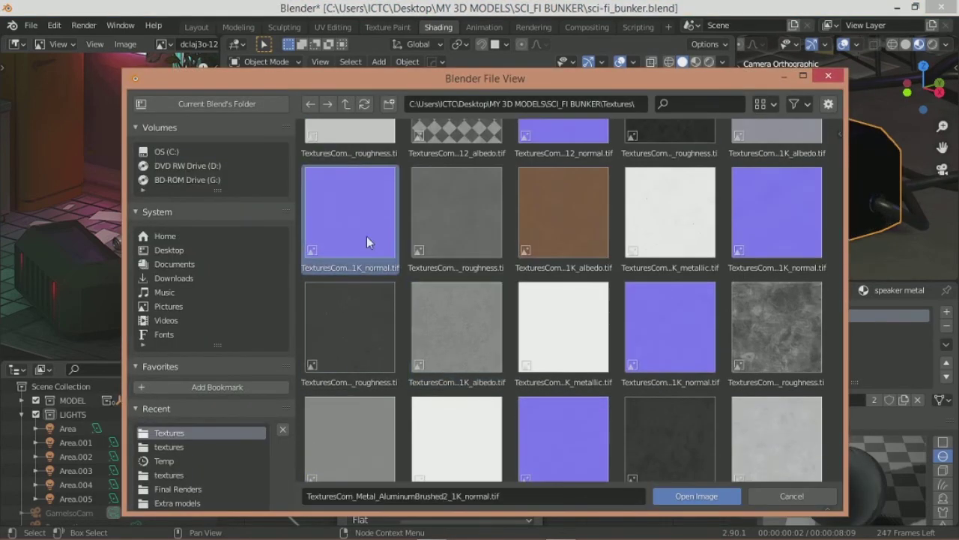
pyautogui.doubleClick(684, 471)
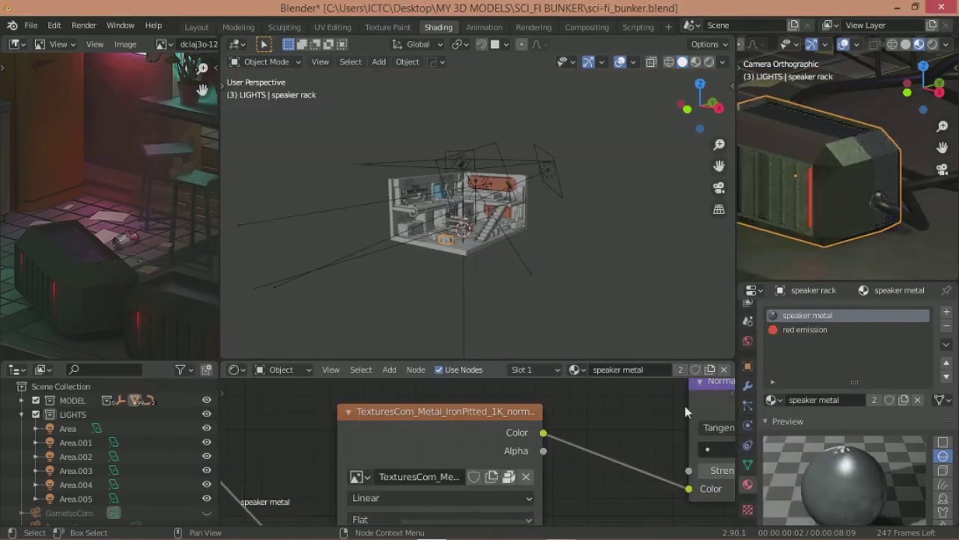
# Step: Bring the texture node settings into view and begin editing the Mapping Scale X value
pyautogui.scroll(-2, 536, 469)
pyautogui.moveTo(528, 517); pyautogui.dragTo(483, 473, button='middle')
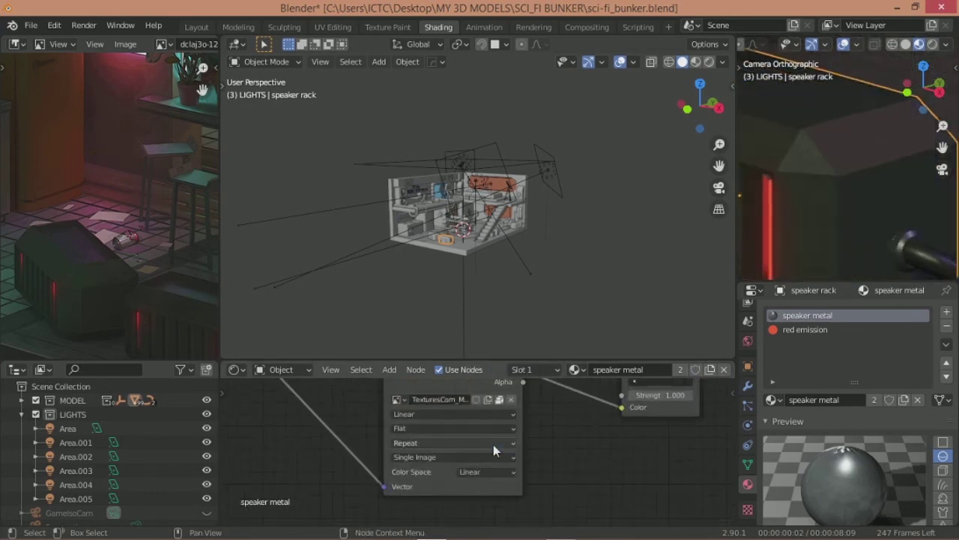
pyautogui.scroll(-2, 596, 432)
pyautogui.scroll(-2, 582, 405)
pyautogui.scroll(2, 537, 416)
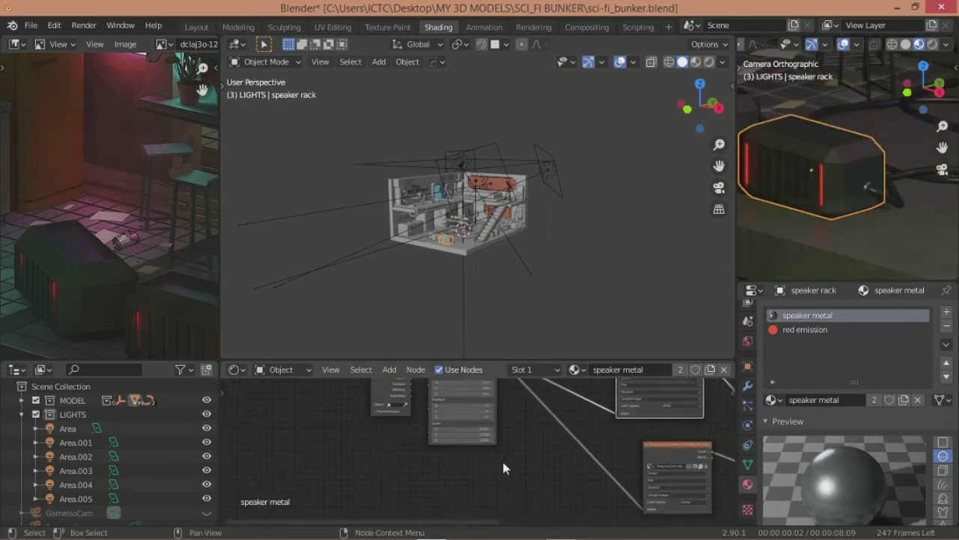
pyautogui.scroll(3, 503, 462)
pyautogui.click(486, 413)
pyautogui.scroll(-2, 486, 413)
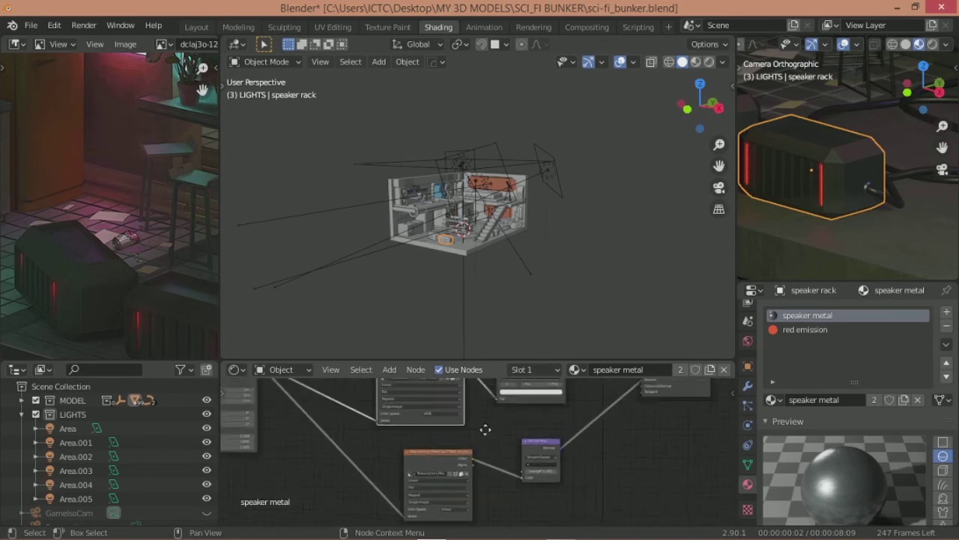
pyautogui.scroll(3, 441, 470)
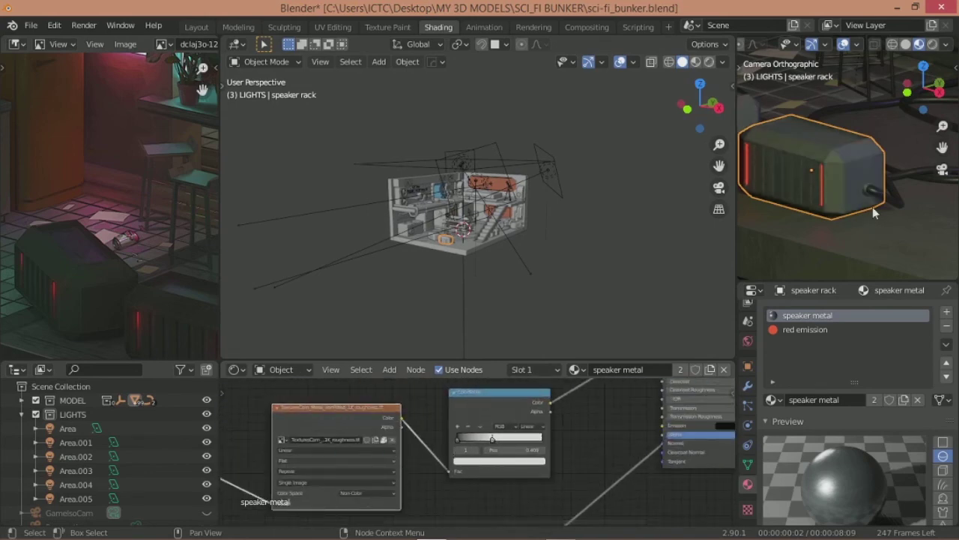
pyautogui.scroll(3, 873, 216)
pyautogui.scroll(3, 854, 215)
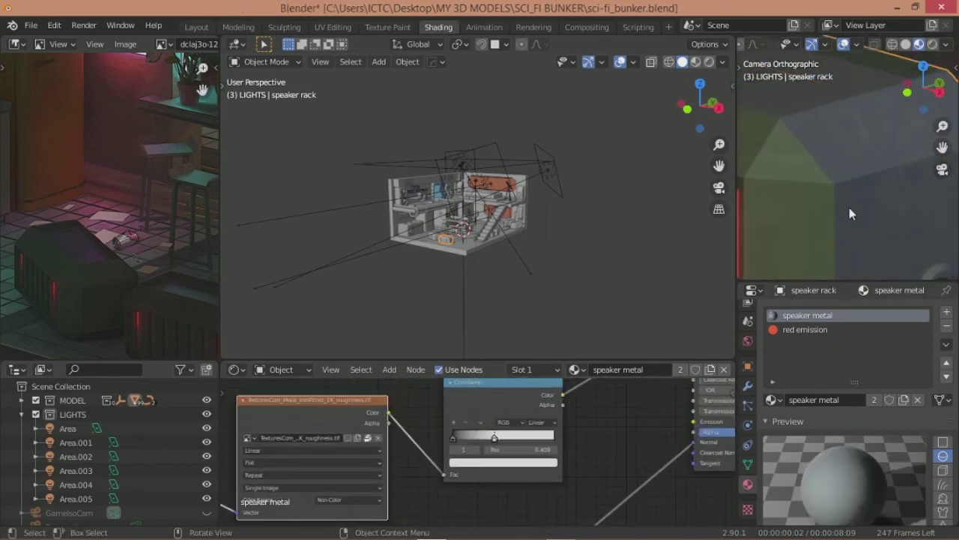
pyautogui.scroll(-3, 851, 214)
pyautogui.scroll(-2, 462, 441)
pyautogui.scroll(3, 469, 439)
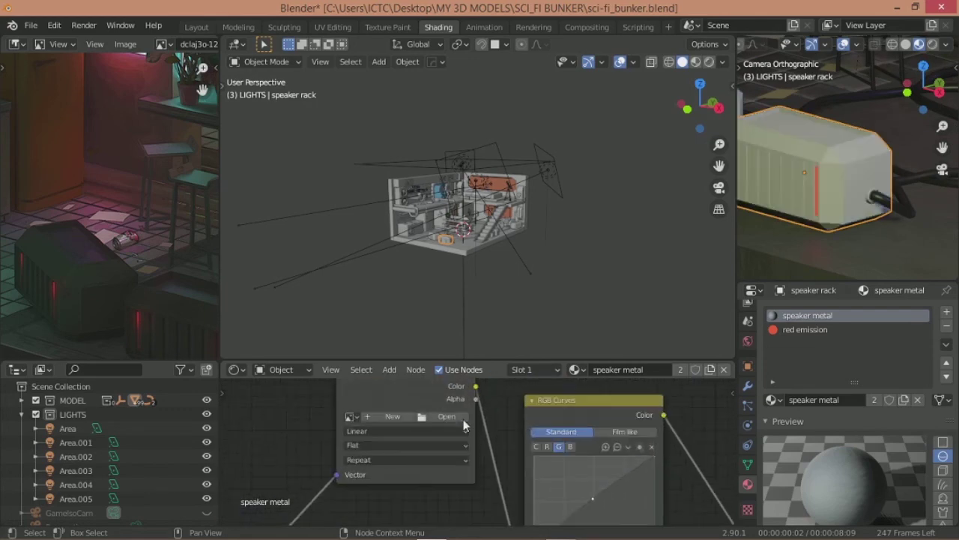
# Step: Load the IronPitted albedo texture into its Image Texture node
pyautogui.click(464, 420)
pyautogui.doubleClick(470, 201)
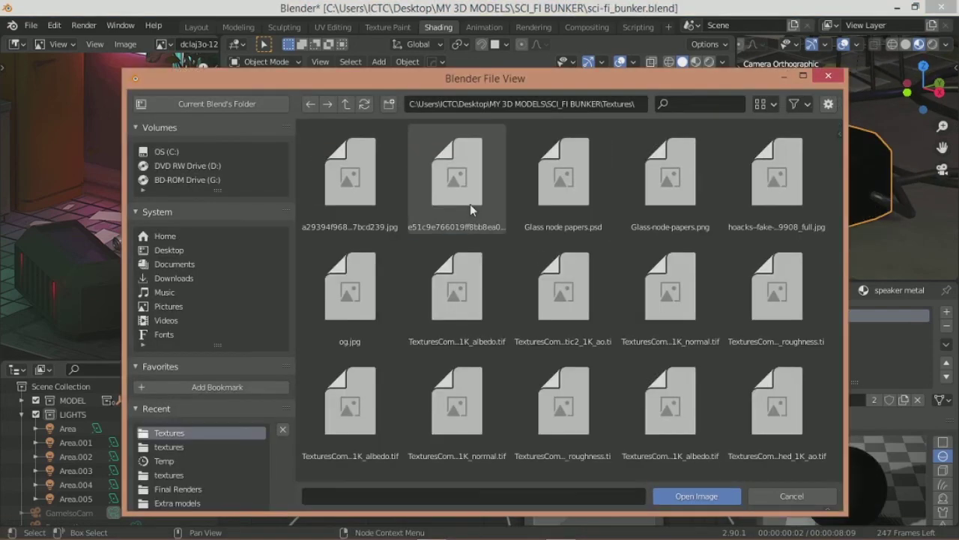
pyautogui.scroll(-5, 470, 204)
pyautogui.scroll(-3, 570, 255)
pyautogui.scroll(-3, 678, 310)
pyautogui.scroll(-2, 653, 328)
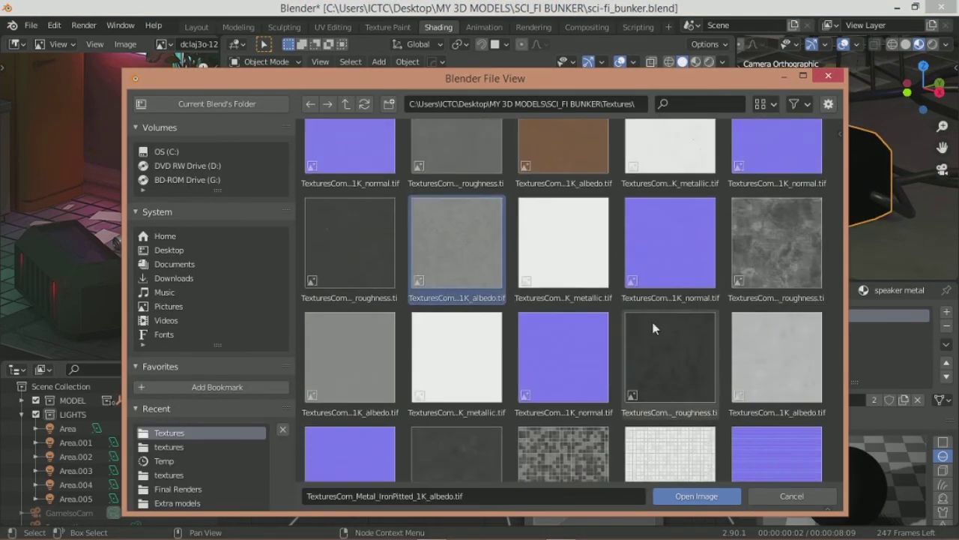
pyautogui.scroll(2, 653, 328)
pyautogui.scroll(-2, 574, 257)
pyautogui.click(697, 495)
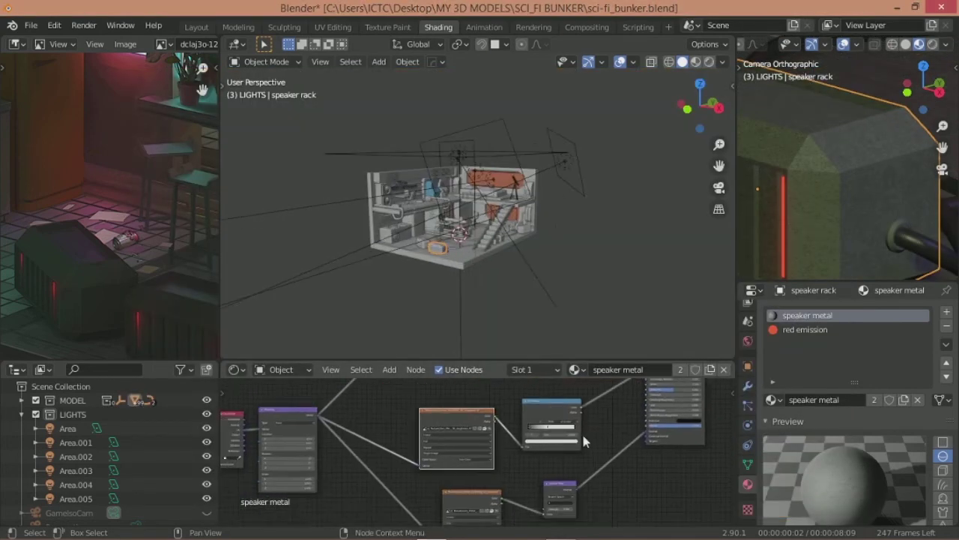
pyautogui.scroll(3, 480, 416)
# Step: Load the IronPitted roughness texture into the roughness node
pyautogui.click(473, 411)
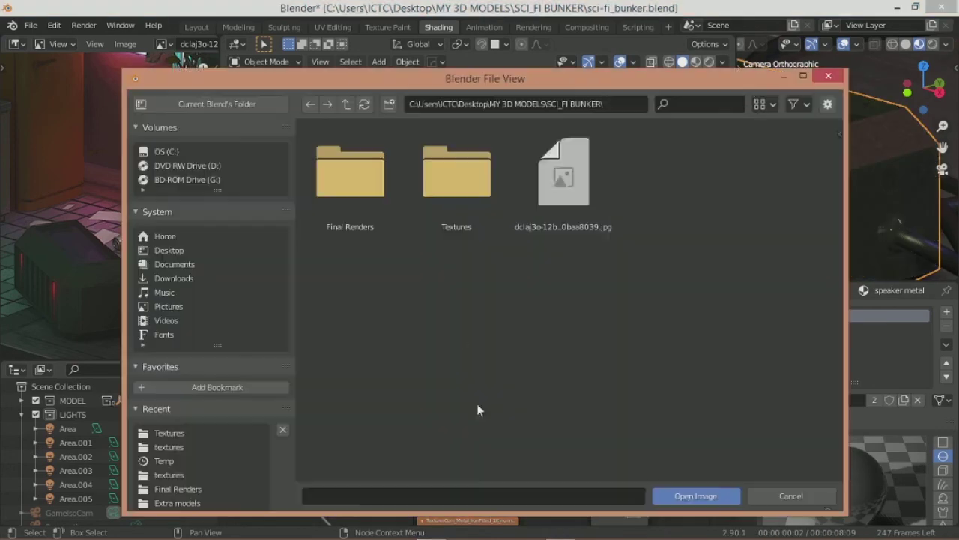
pyautogui.doubleClick(445, 180)
pyautogui.click(443, 411)
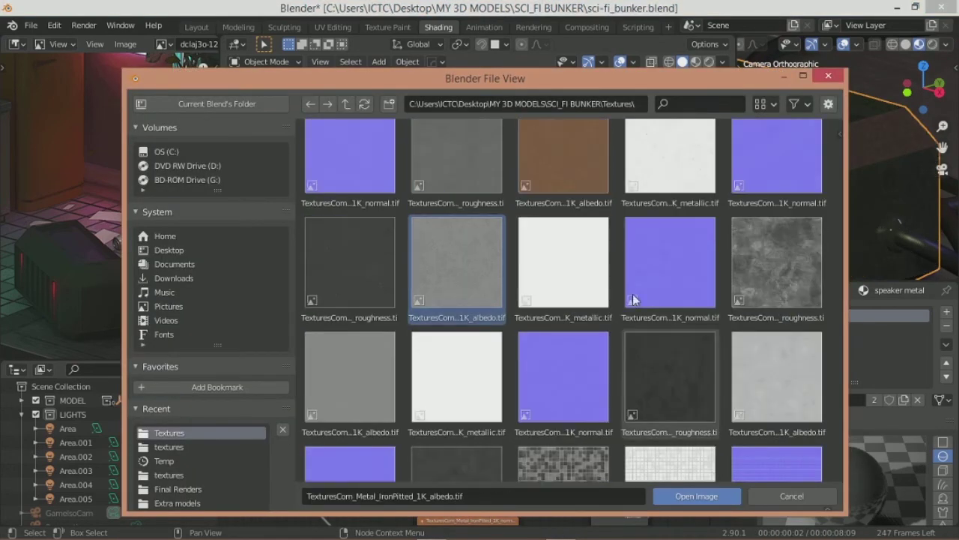
pyautogui.click(697, 495)
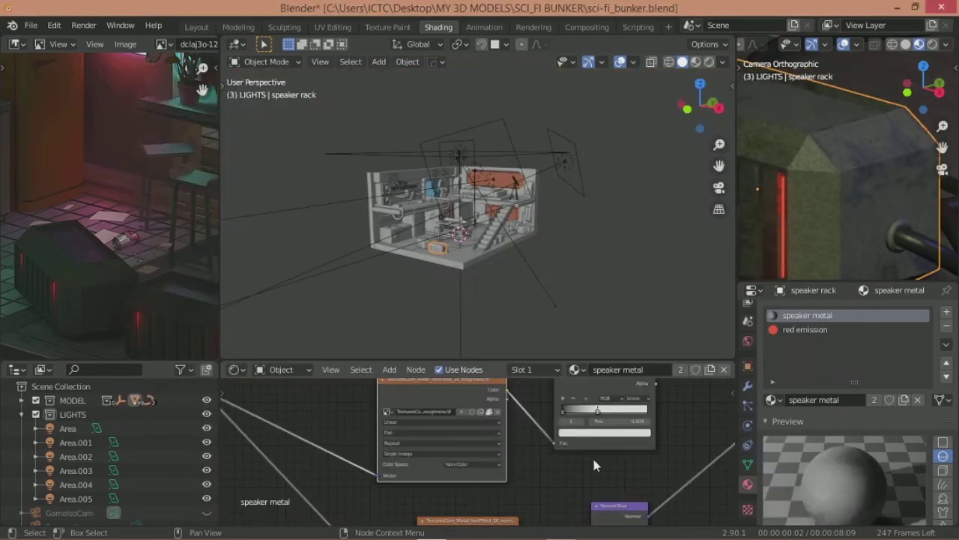
pyautogui.scroll(-2, 556, 472)
pyautogui.scroll(3, 517, 450)
# Step: Load the IronPitted normal map into its node and adjust the Mapping Scale X value
pyautogui.click(480, 421)
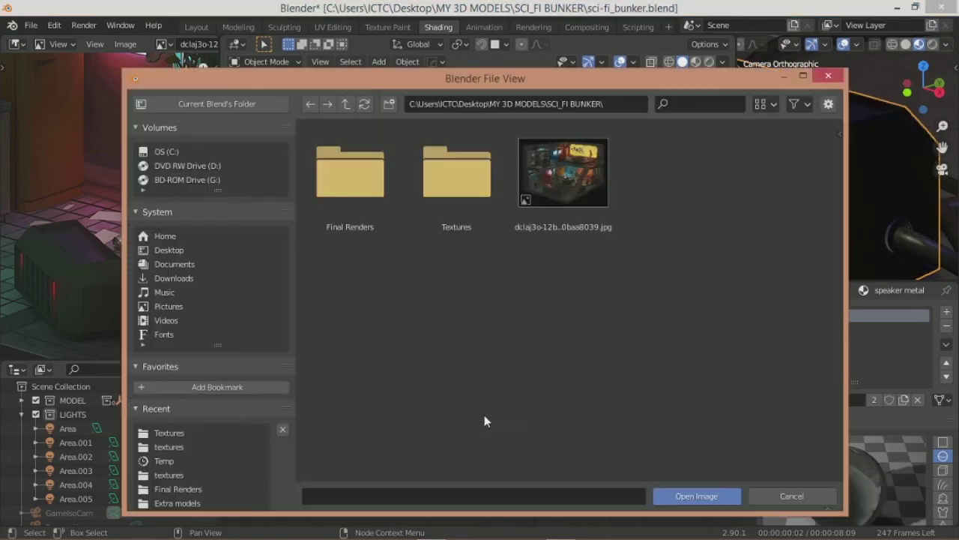
pyautogui.doubleClick(437, 217)
pyautogui.click(670, 218)
pyautogui.click(696, 496)
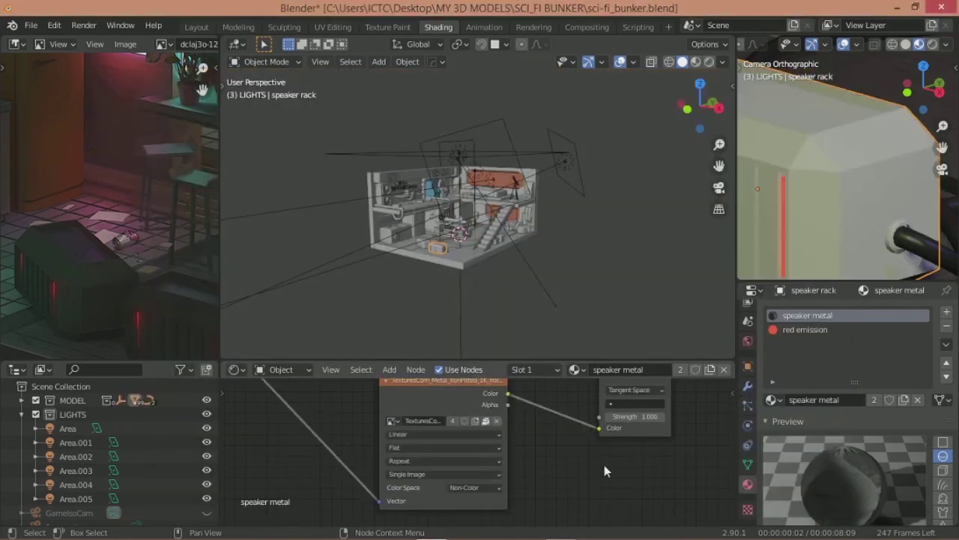
pyautogui.scroll(3, 450, 519)
pyautogui.scroll(2, 450, 519)
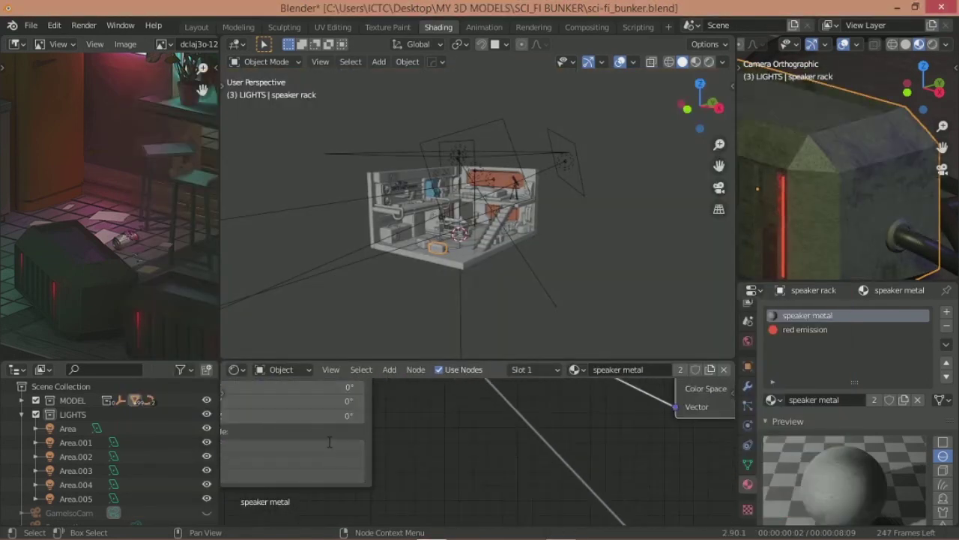
pyautogui.scroll(-1, 385, 469)
pyautogui.click(315, 448)
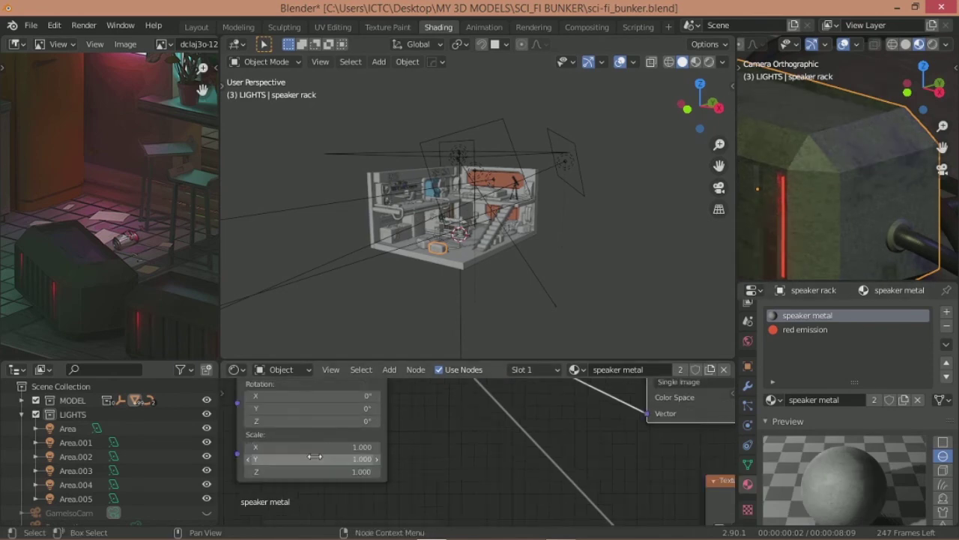
# Step: Make Perspective camera the scene camera in the Scene properties
pyautogui.click(747, 467)
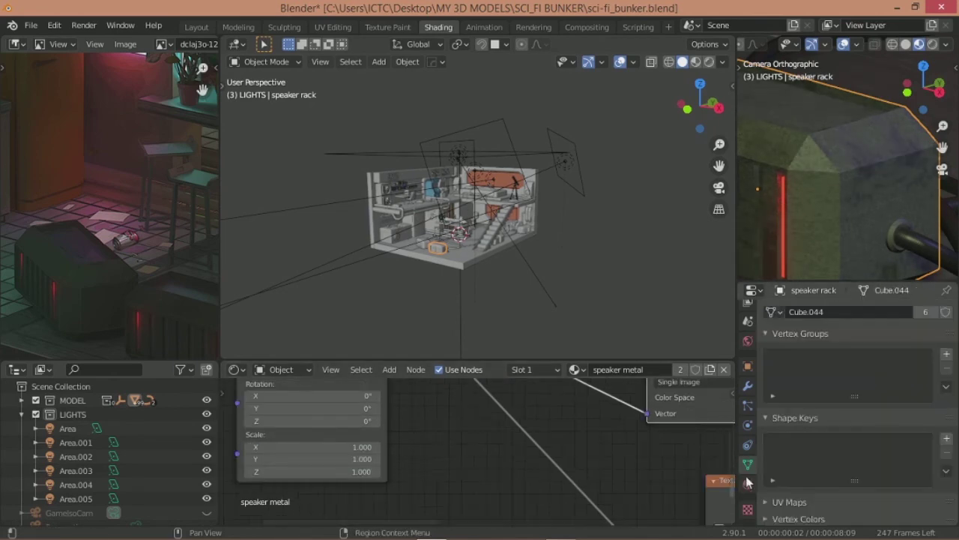
pyautogui.click(749, 324)
pyautogui.scroll(-3, 598, 239)
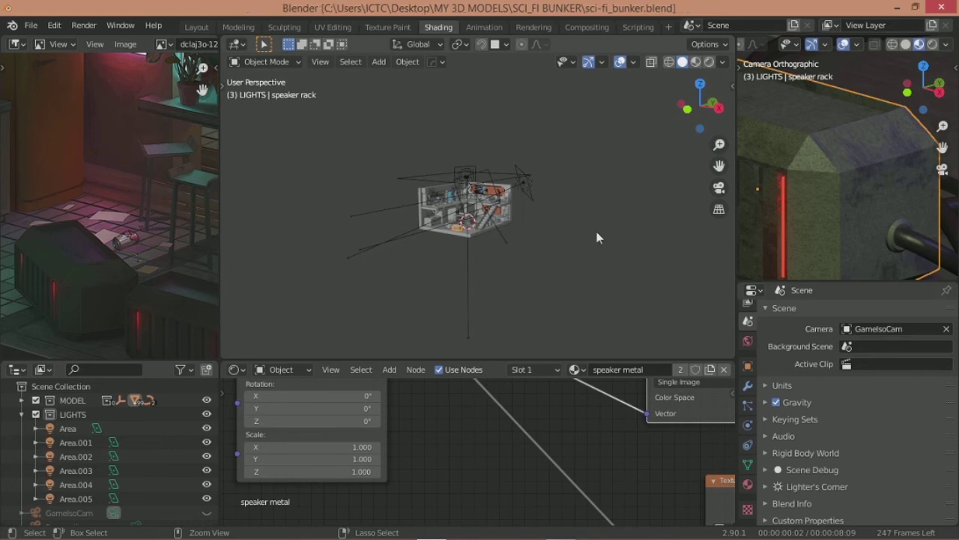
pyautogui.click(890, 329)
pyautogui.click(879, 359)
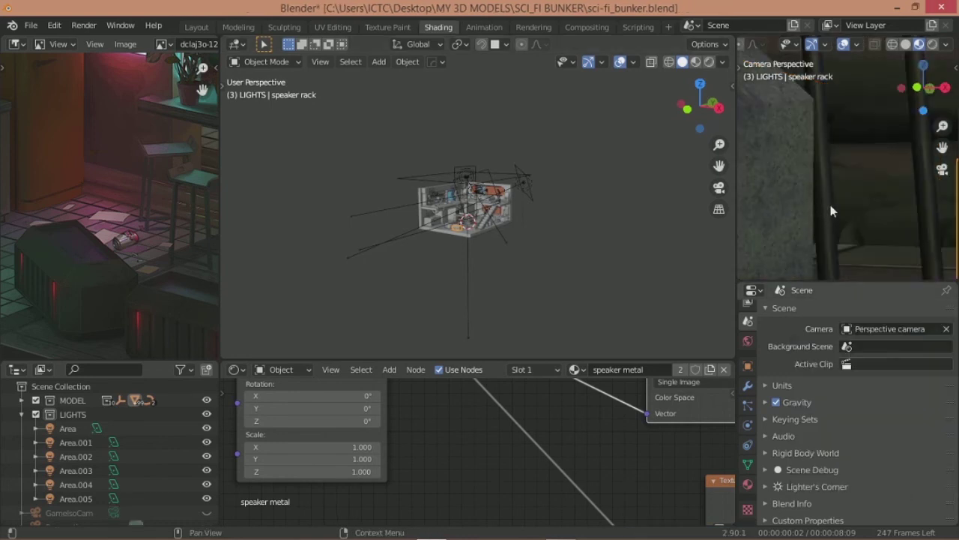
pyautogui.moveTo(890, 224)
pyautogui.mouseDown(button='middle')
pyautogui.moveTo(841, 178)
pyautogui.moveTo(857, 198)
pyautogui.moveTo(823, 202)
pyautogui.moveTo(888, 192)
pyautogui.moveTo(870, 196)
pyautogui.mouseUp(button='middle')
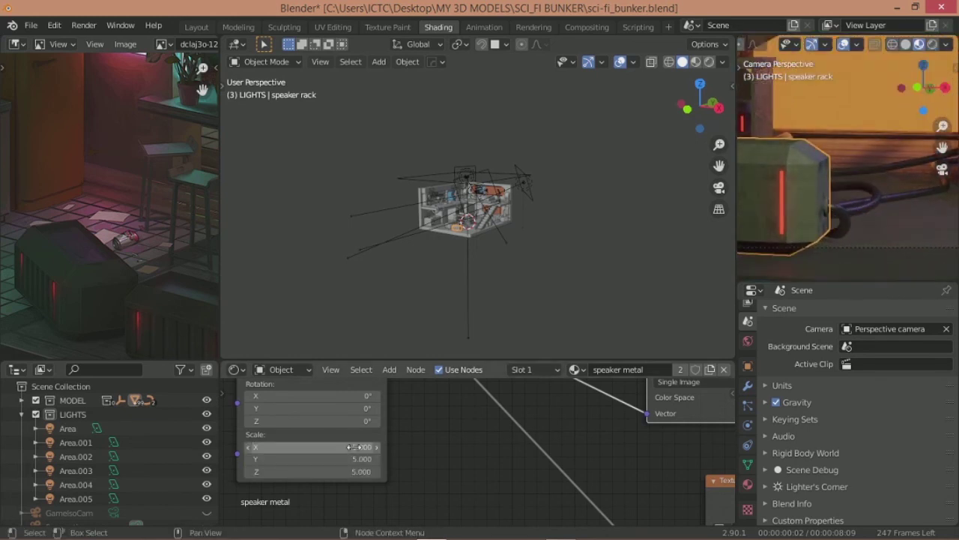
# Step: Set the Mapping node scale to 2.000 on X, Y and Z
pyautogui.scroll(3, 824, 210)
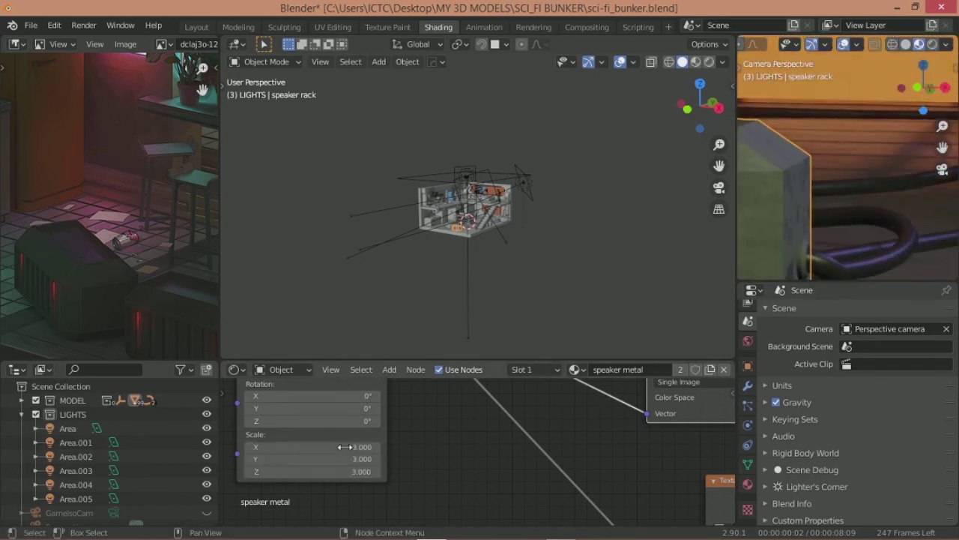
pyautogui.moveTo(824, 210)
pyautogui.mouseDown(button='middle')
pyautogui.moveTo(804, 216)
pyautogui.moveTo(817, 202)
pyautogui.mouseUp(button='middle')
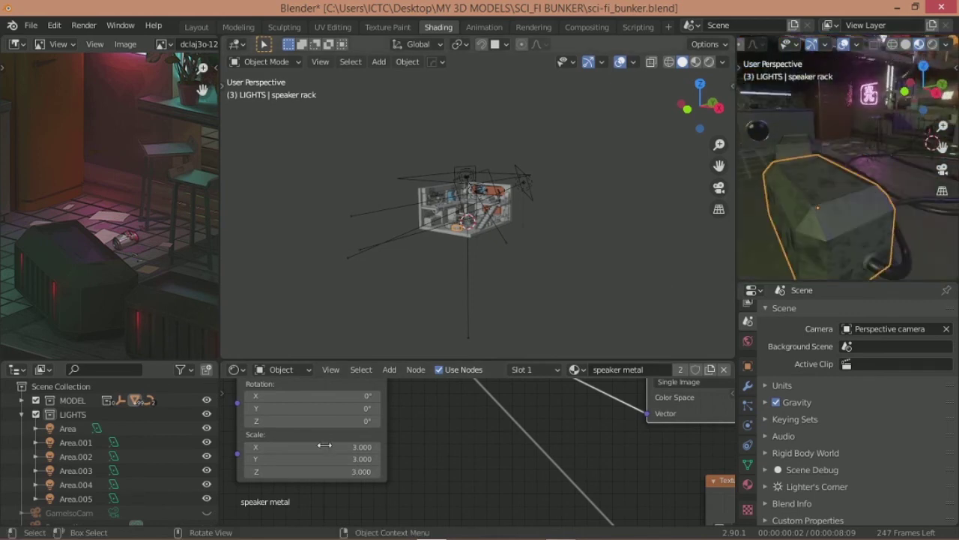
pyautogui.moveTo(324, 445); pyautogui.dragTo(309, 470)
pyautogui.scroll(-4, 842, 230)
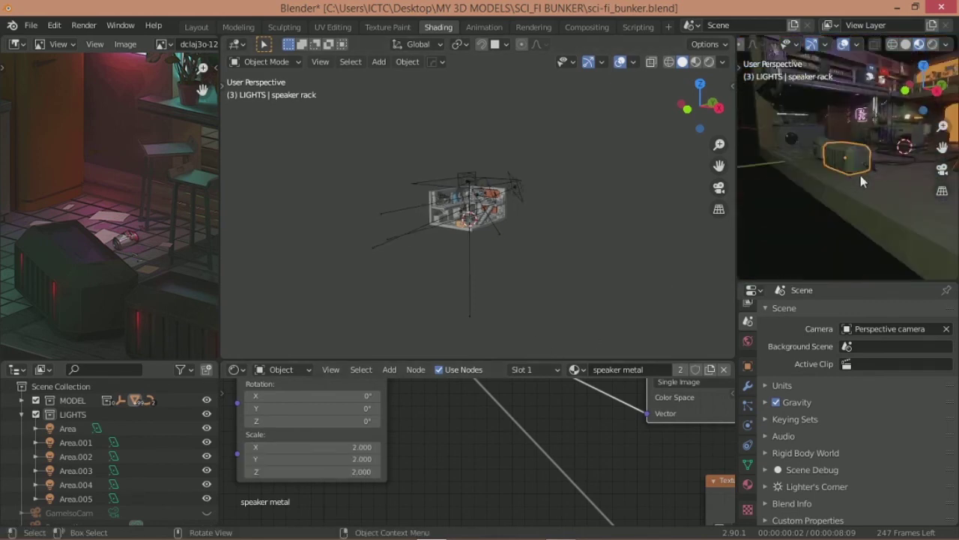
pyautogui.scroll(5, 860, 175)
pyautogui.press('Return')
pyautogui.scroll(-2, 561, 437)
pyautogui.scroll(-2, 562, 437)
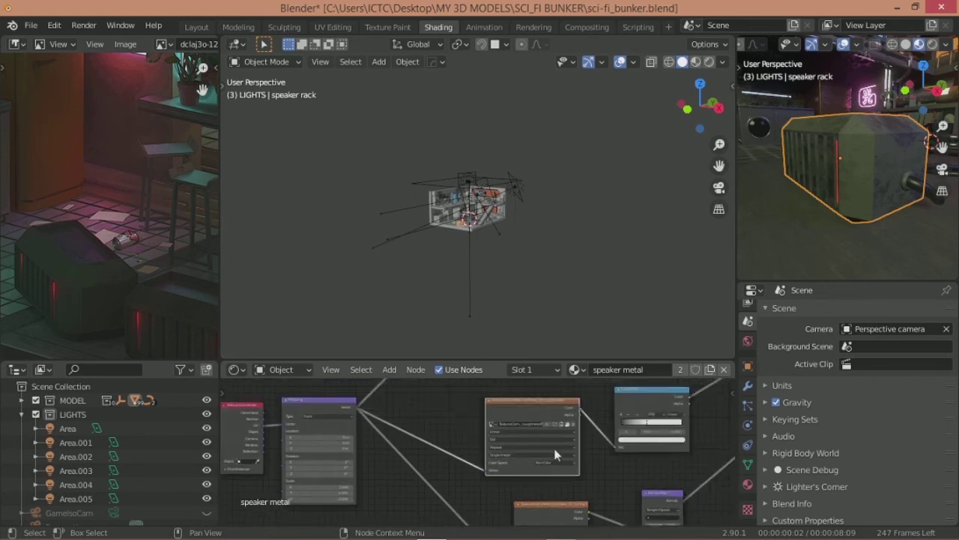
pyautogui.scroll(-1, 599, 420)
pyautogui.scroll(-3, 847, 165)
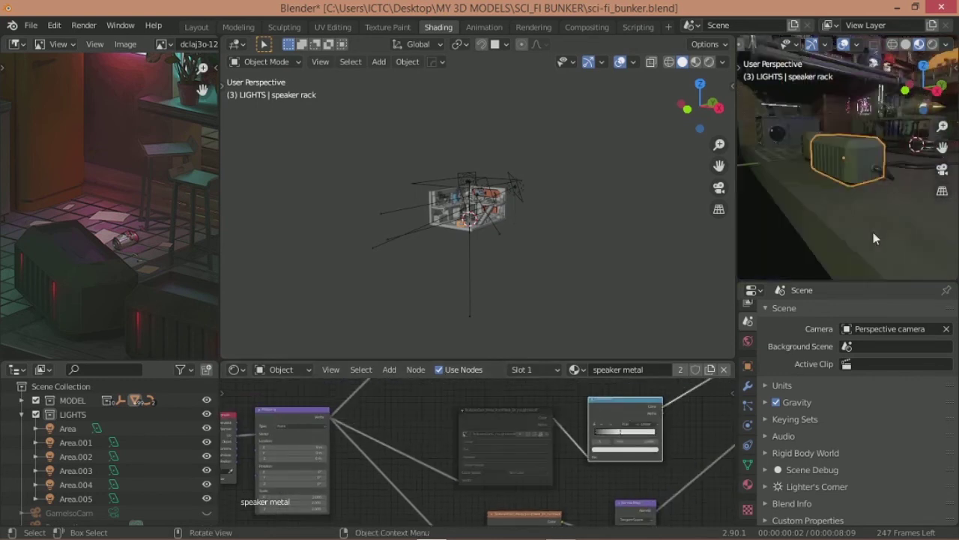
pyautogui.scroll(-2, 529, 436)
pyautogui.scroll(1, 479, 441)
# Step: Delete the roughness Image Texture node from the speaker metal material
pyautogui.press('x')
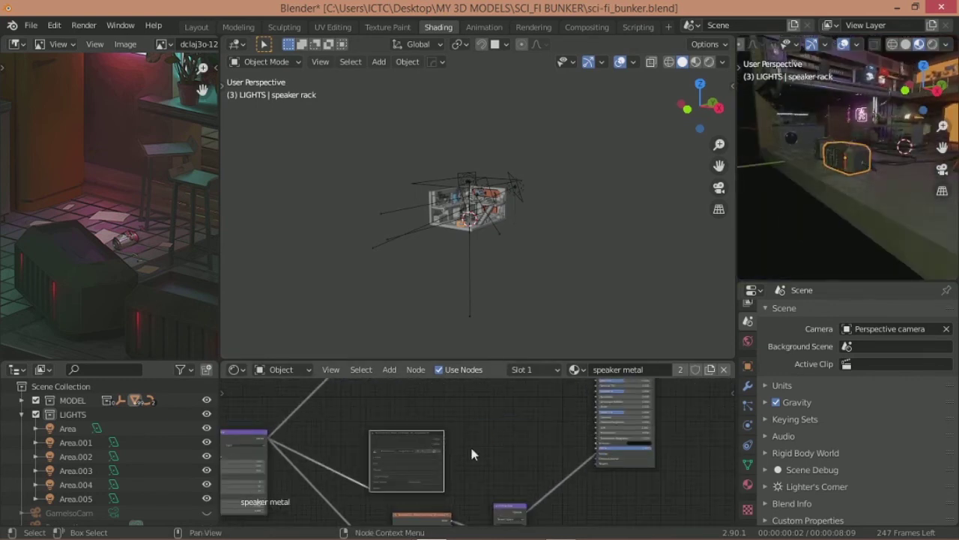
pyautogui.press('x')
pyautogui.press('KP_0')
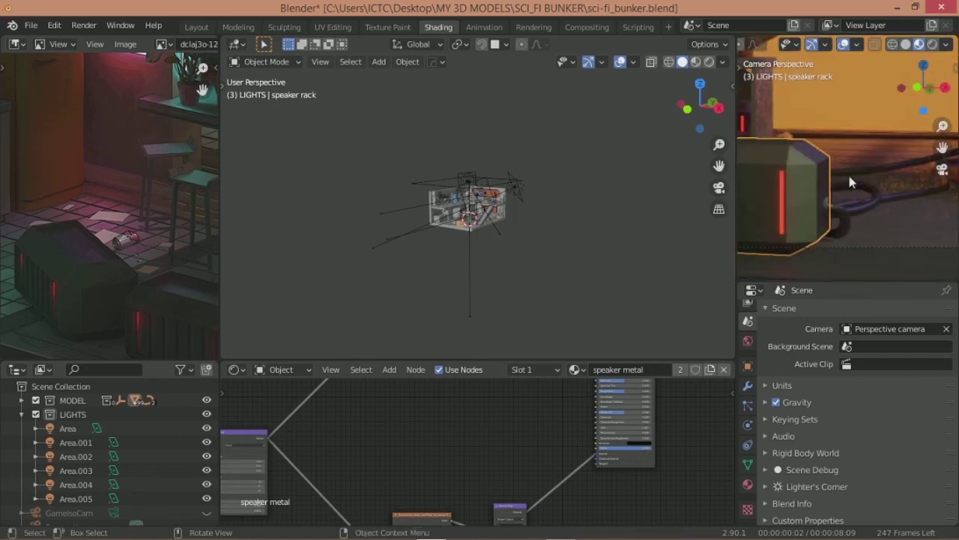
pyautogui.scroll(2, 849, 179)
pyautogui.scroll(-3, 530, 460)
pyautogui.scroll(5, 530, 459)
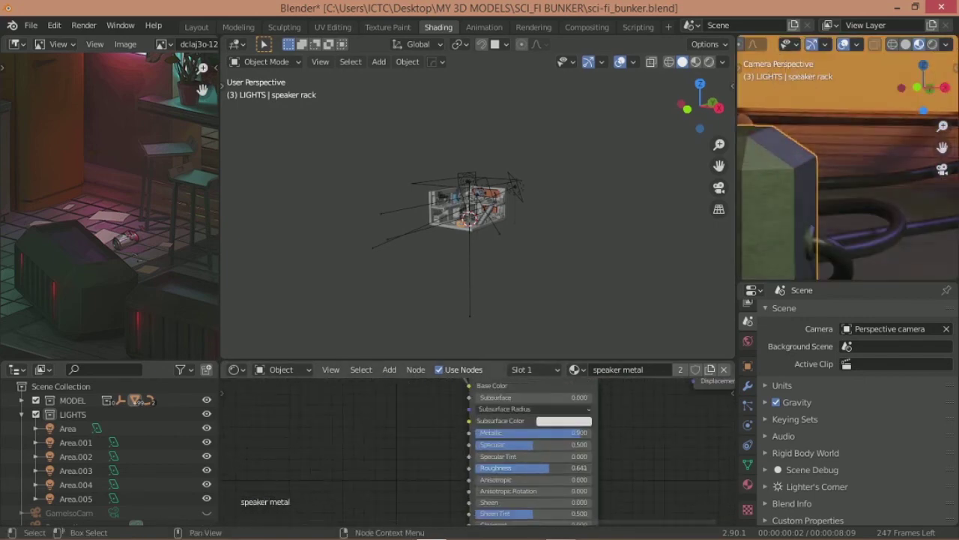
# Step: Lower the Principled BSDF Roughness to 0.459 and raise Specular to 0.891
pyautogui.moveTo(534, 468); pyautogui.dragTo(517, 467)
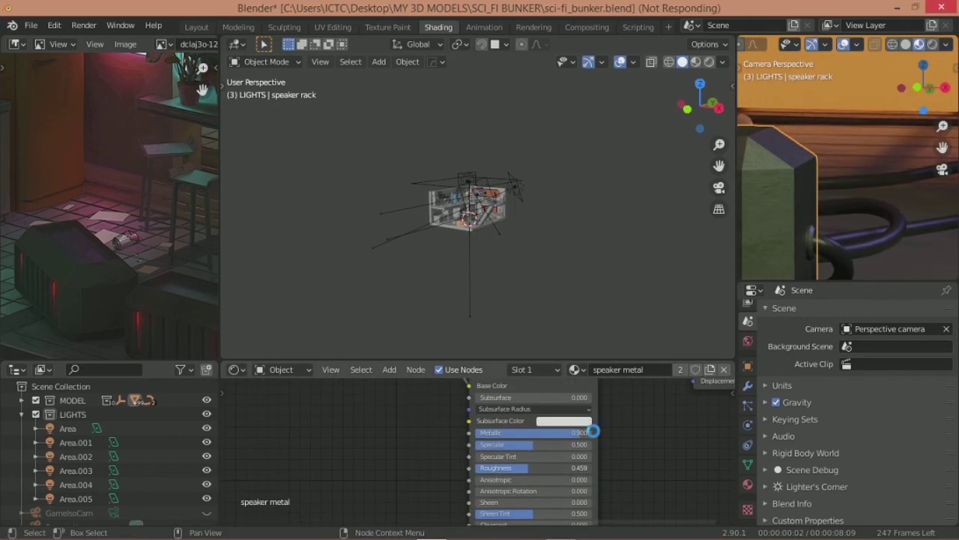
pyautogui.scroll(1, 541, 458)
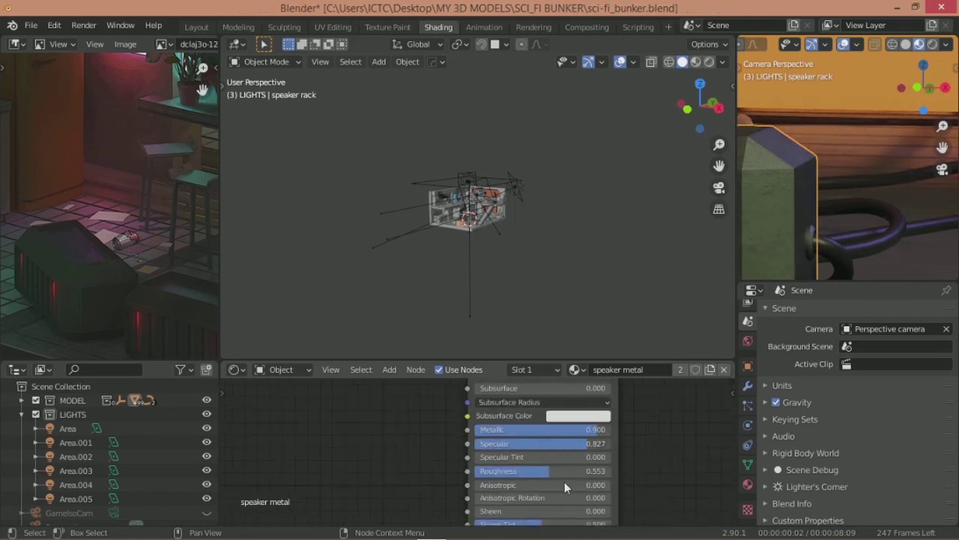
pyautogui.moveTo(540, 443); pyautogui.dragTo(554, 442)
pyautogui.scroll(-2, 765, 225)
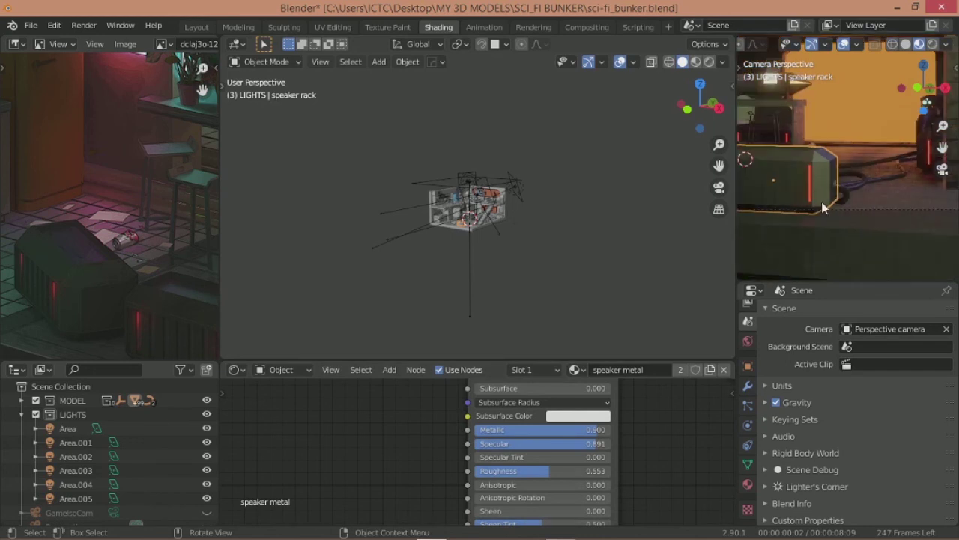
pyautogui.moveTo(823, 208)
pyautogui.mouseDown(button='middle')
pyautogui.moveTo(829, 195)
pyautogui.moveTo(817, 180)
pyautogui.mouseUp(button='middle')
# Step: Raise Roughness to 0.639 and pull the RGB Curves point down to darken midtones
pyautogui.scroll(5, 860, 193)
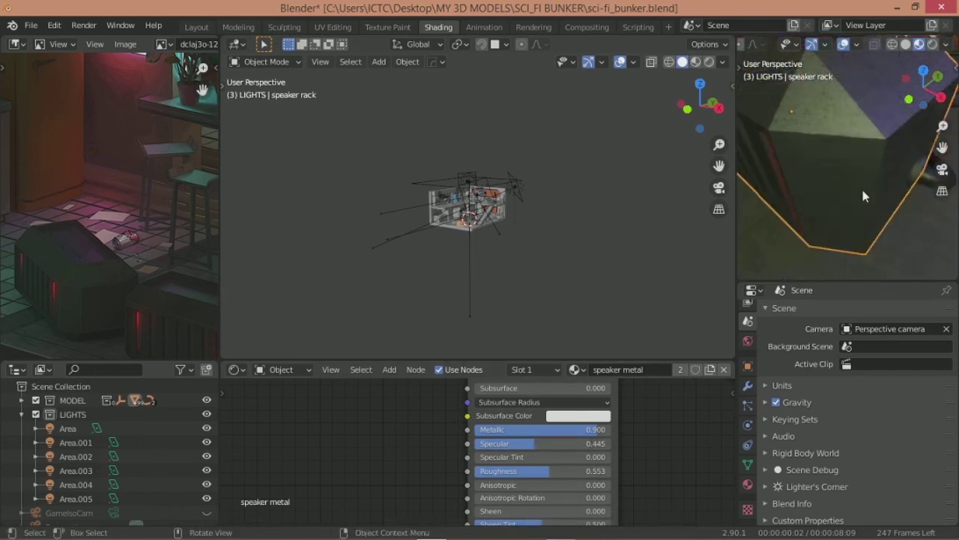
pyautogui.moveTo(549, 470); pyautogui.dragTo(564, 477)
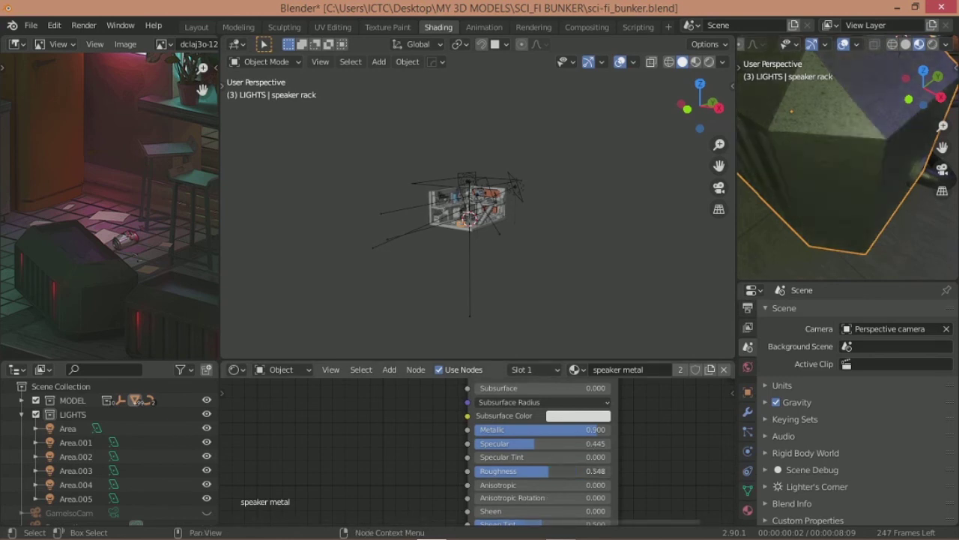
pyautogui.scroll(-5, 815, 190)
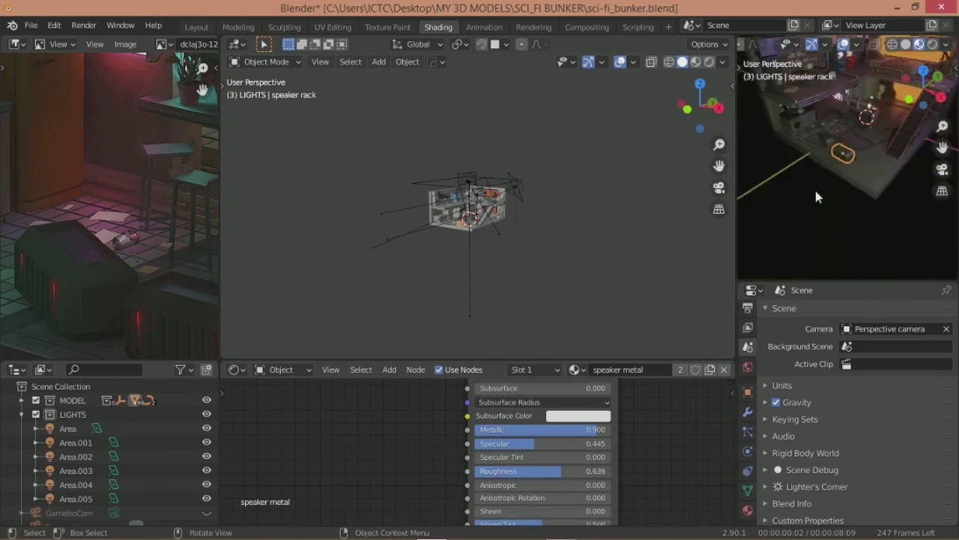
pyautogui.scroll(4, 845, 192)
pyautogui.scroll(-3, 440, 480)
pyautogui.scroll(3, 369, 447)
pyautogui.scroll(2, 369, 447)
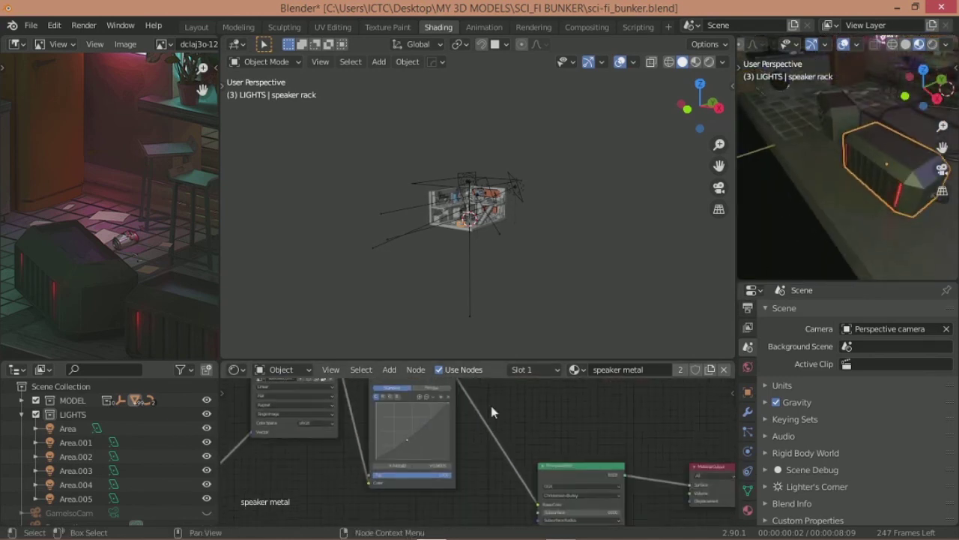
pyautogui.moveTo(382, 421); pyautogui.dragTo(383, 444)
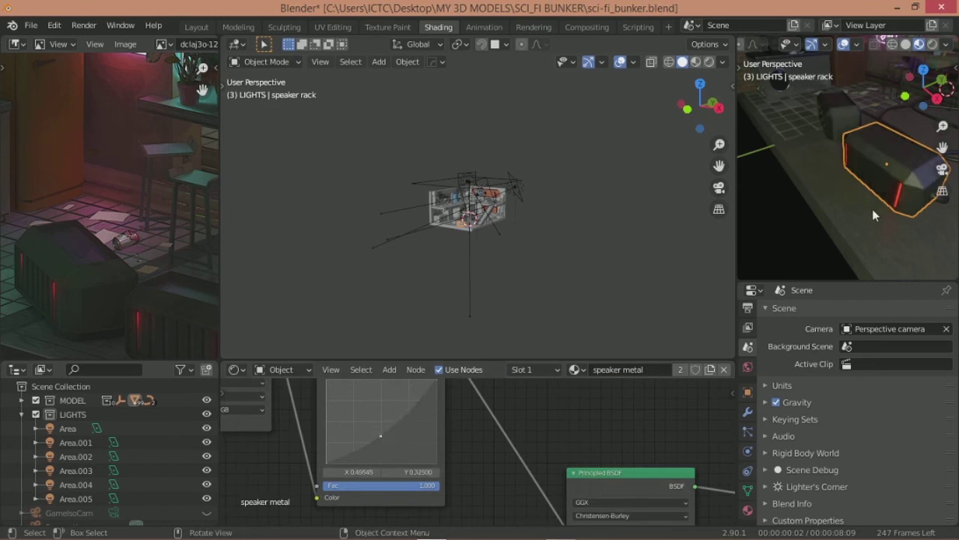
pyautogui.scroll(-5, 841, 215)
# Step: Unwrap all of the speaker rack's faces with Smart UV Project at default settings
pyautogui.press('KP_0')
pyautogui.press('Home')
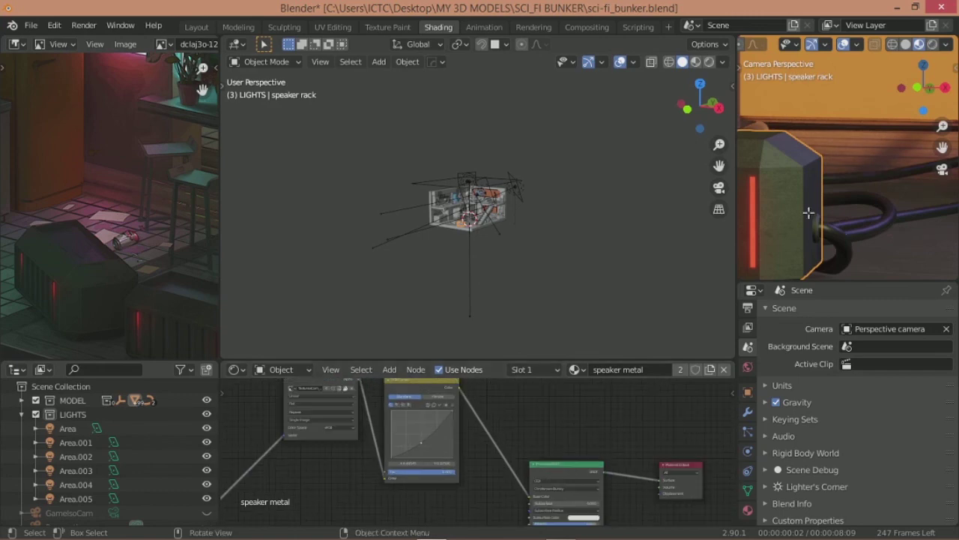
pyautogui.press('Tab')
pyautogui.press('a')
pyautogui.press('u')
pyautogui.click(787, 112)
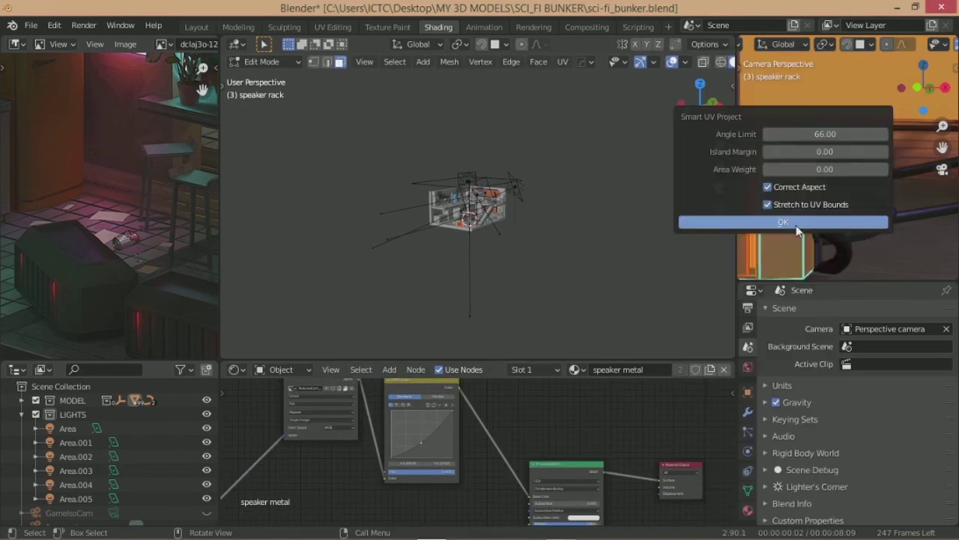
pyautogui.click(800, 222)
pyautogui.scroll(3, 801, 202)
pyautogui.press('Tab')
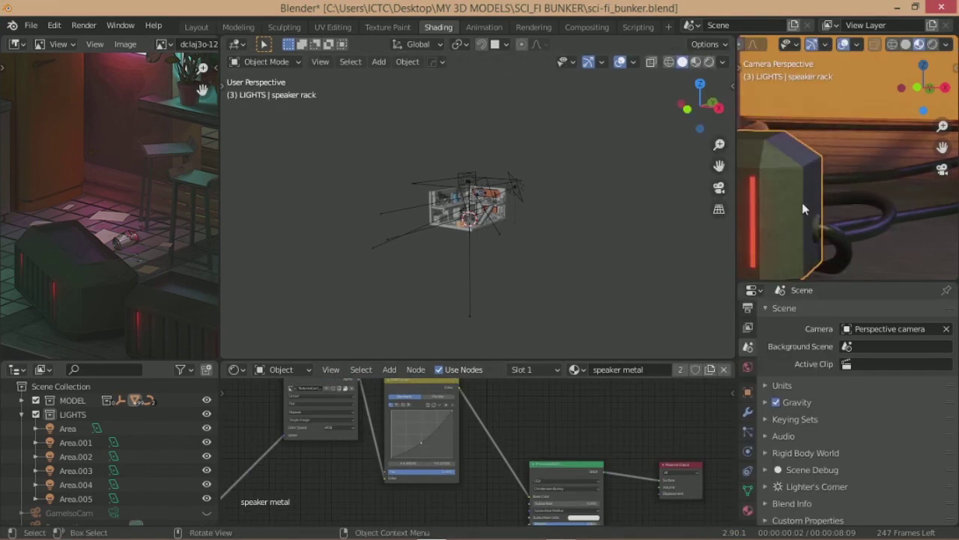
# Step: Set the scene camera to GameIsoCam in the Scene properties
pyautogui.scroll(2, 892, 203)
pyautogui.scroll(-3, 888, 198)
pyautogui.scroll(-2, 733, 386)
pyautogui.scroll(-2, 838, 178)
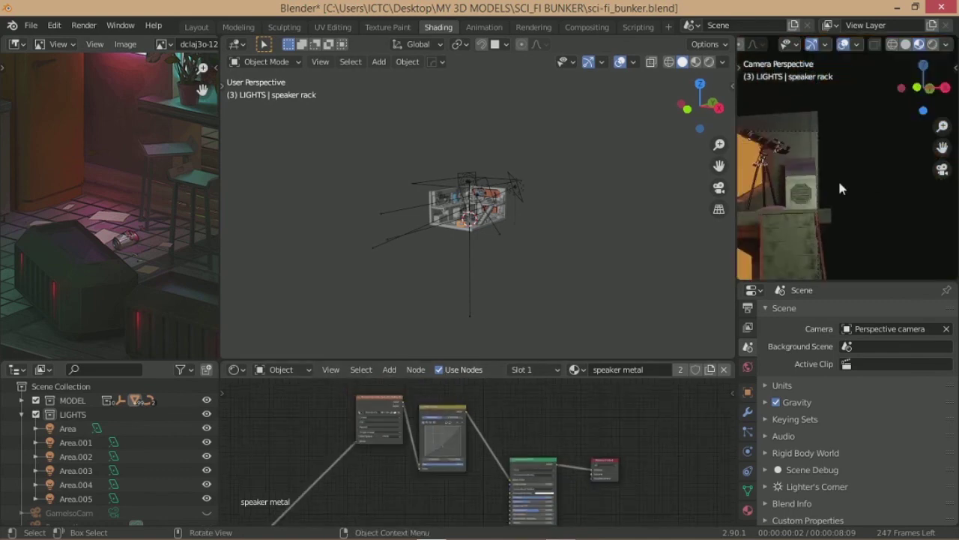
pyautogui.scroll(-2, 837, 222)
pyautogui.scroll(-2, 854, 222)
pyautogui.scroll(-2, 871, 222)
pyautogui.scroll(2, 869, 195)
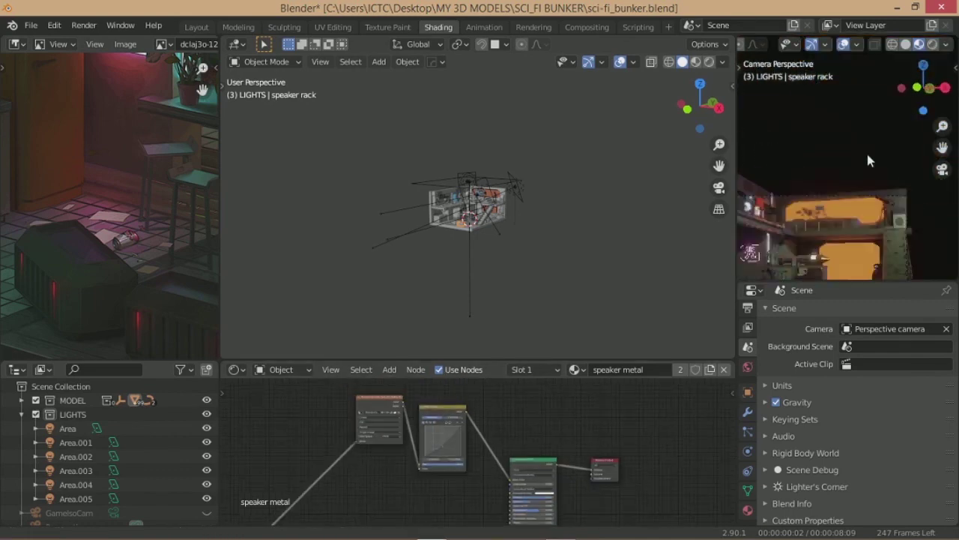
pyautogui.scroll(3, 862, 180)
pyautogui.scroll(3, 865, 183)
pyautogui.click(875, 335)
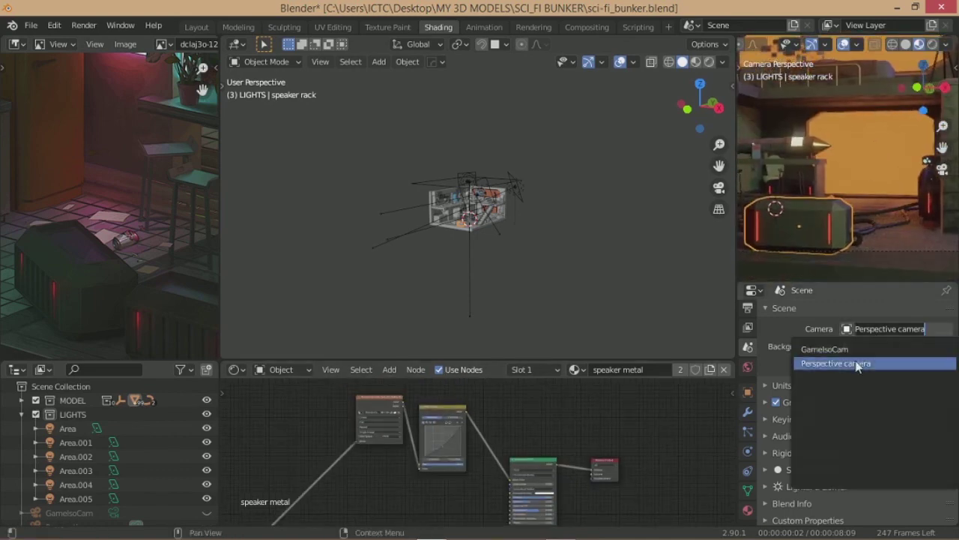
pyautogui.click(846, 347)
pyautogui.scroll(3, 870, 187)
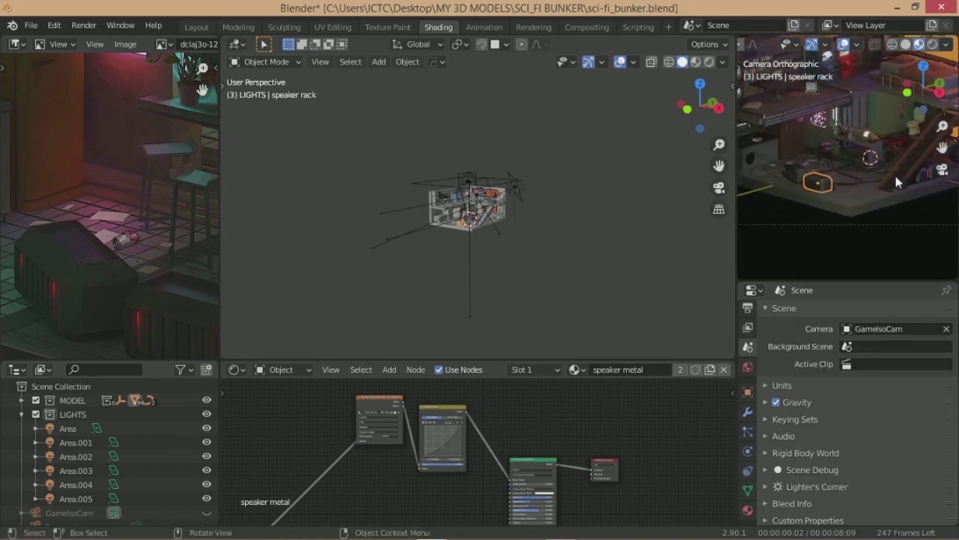
pyautogui.scroll(1, 891, 169)
pyautogui.scroll(2, 861, 159)
pyautogui.scroll(2, 858, 155)
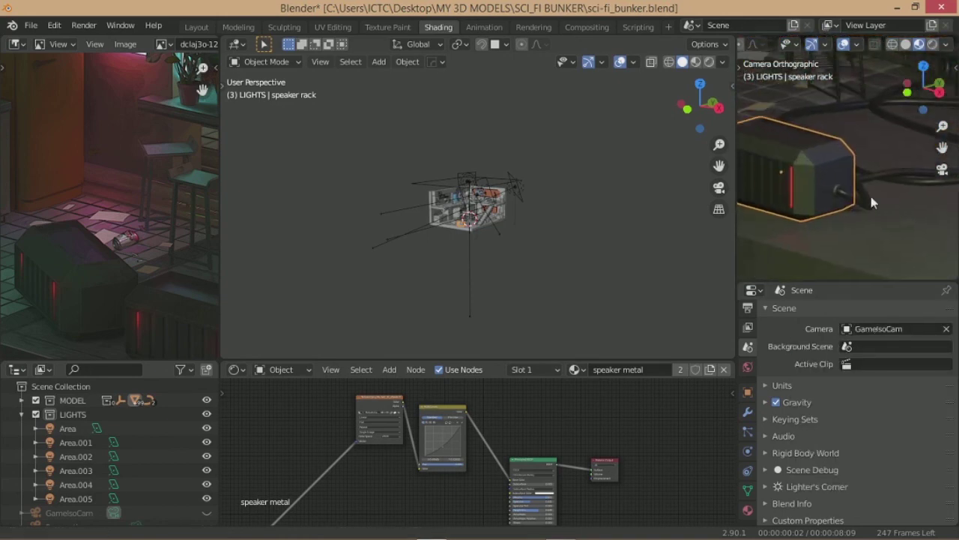
pyautogui.scroll(2, 871, 196)
# Step: Add an Image Texture node to the speaker metal material, loaded with the Textures.Com roughness image
pyautogui.moveTo(480, 420)
pyautogui.mouseDown(button='middle')
pyautogui.moveTo(449, 430)
pyautogui.moveTo(438, 416)
pyautogui.mouseUp(button='middle')
pyautogui.hotkey('shift', 'a')
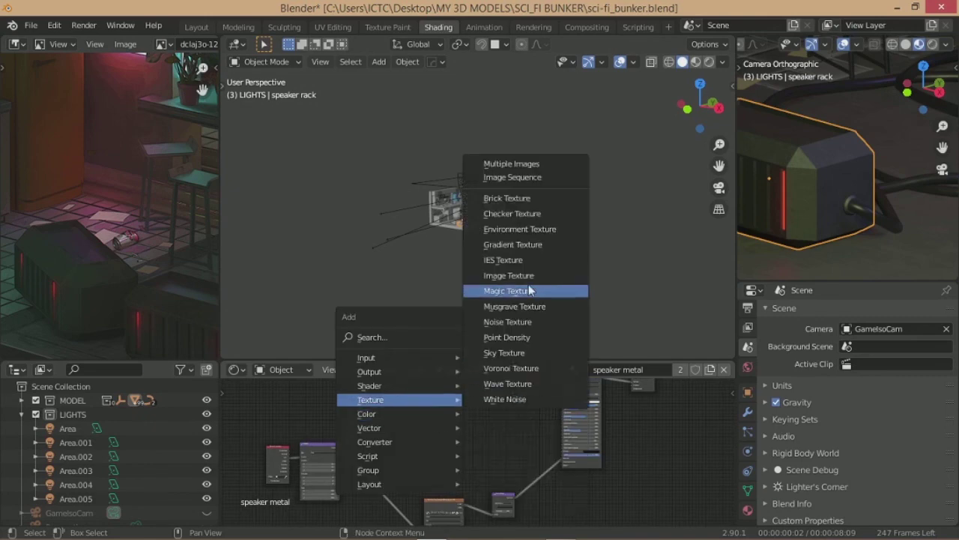
pyautogui.click(529, 289)
pyautogui.click(461, 396)
pyautogui.click(419, 458)
pyautogui.write('tex')
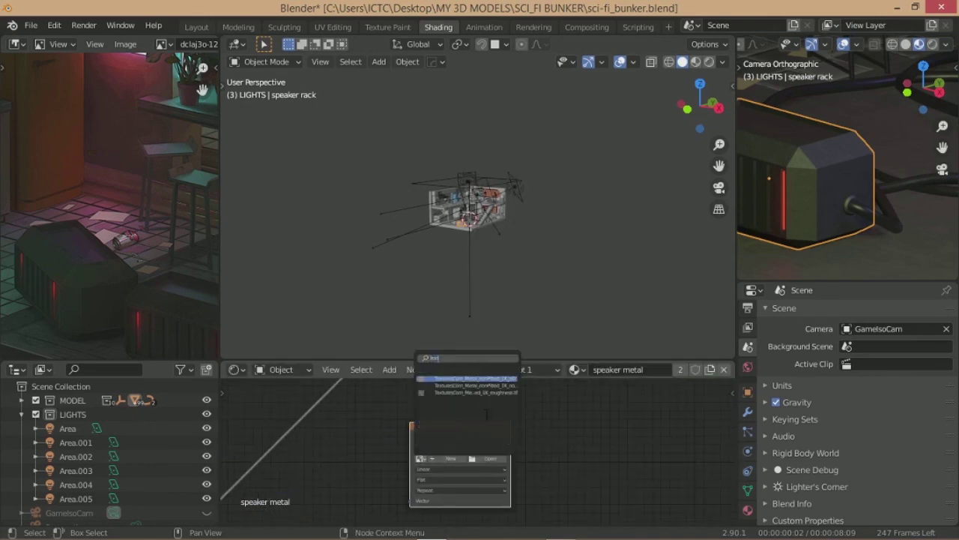
pyautogui.click(482, 398)
# Step: Connect the roughness image texture's output into the Principled BSDF
pyautogui.scroll(-2, 377, 446)
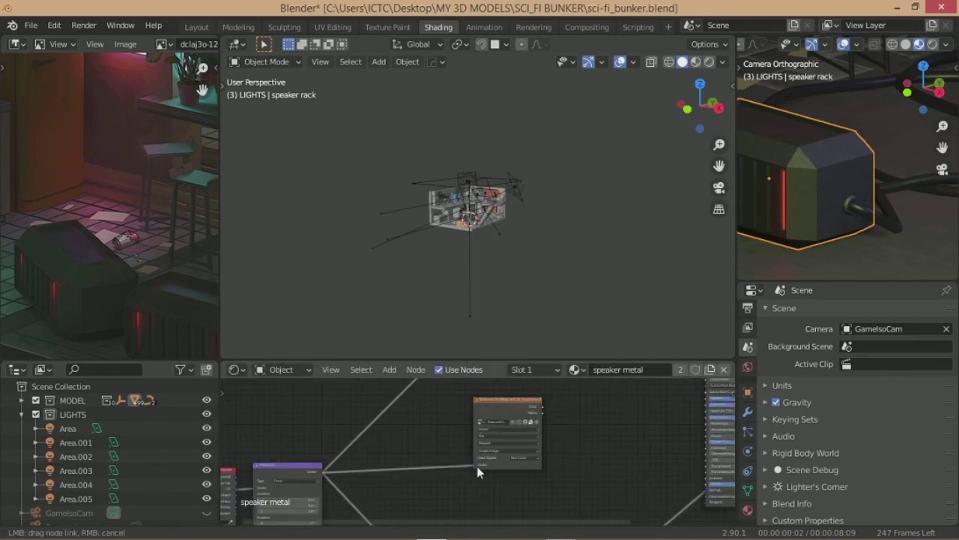
pyautogui.moveTo(561, 436); pyautogui.dragTo(463, 455, button='middle')
pyautogui.moveTo(541, 453); pyautogui.dragTo(548, 453)
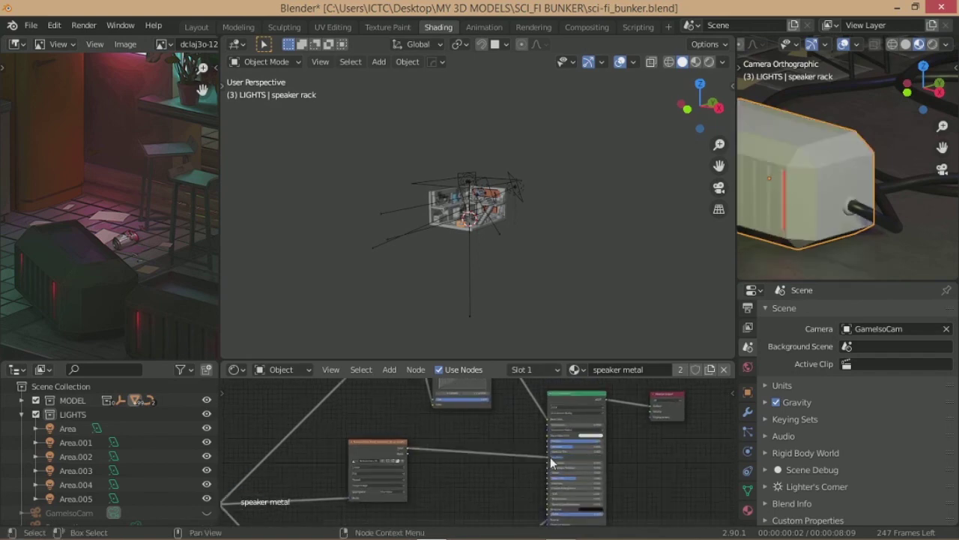
pyautogui.scroll(1, 870, 172)
pyautogui.scroll(1, 840, 206)
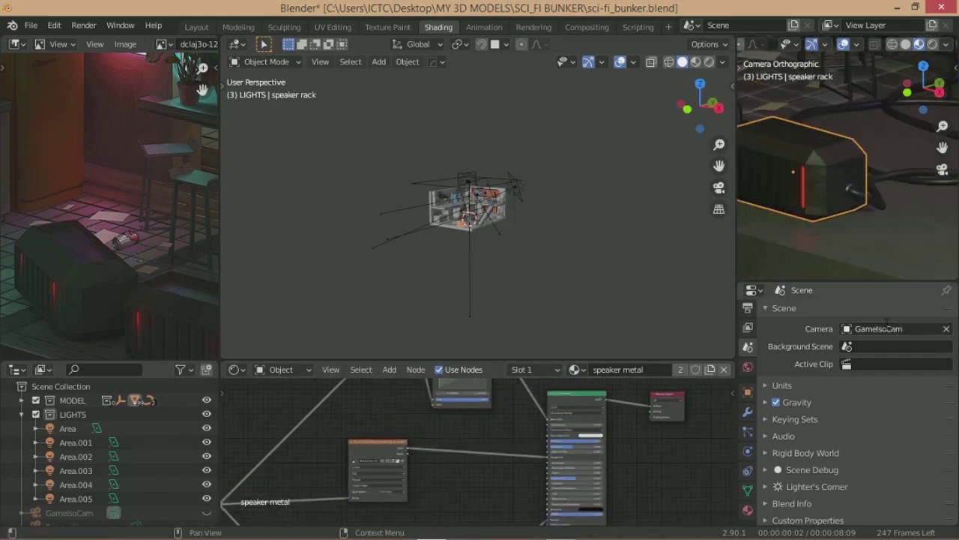
# Step: Switch the scene camera back to the Perspective camera
pyautogui.click(889, 329)
pyautogui.click(869, 358)
pyautogui.scroll(2, 871, 207)
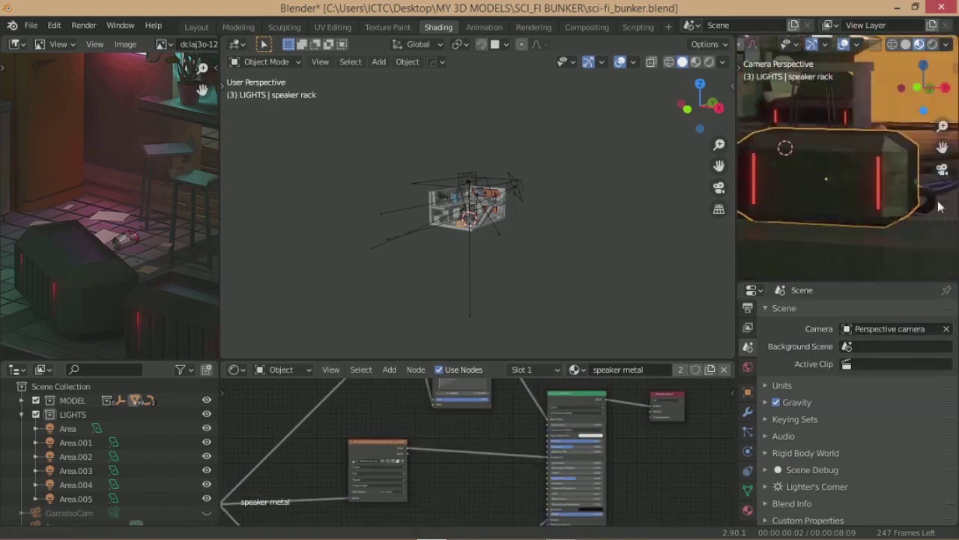
pyautogui.scroll(2, 865, 214)
pyautogui.scroll(2, 856, 229)
pyautogui.scroll(2, 847, 197)
pyautogui.scroll(-2, 824, 193)
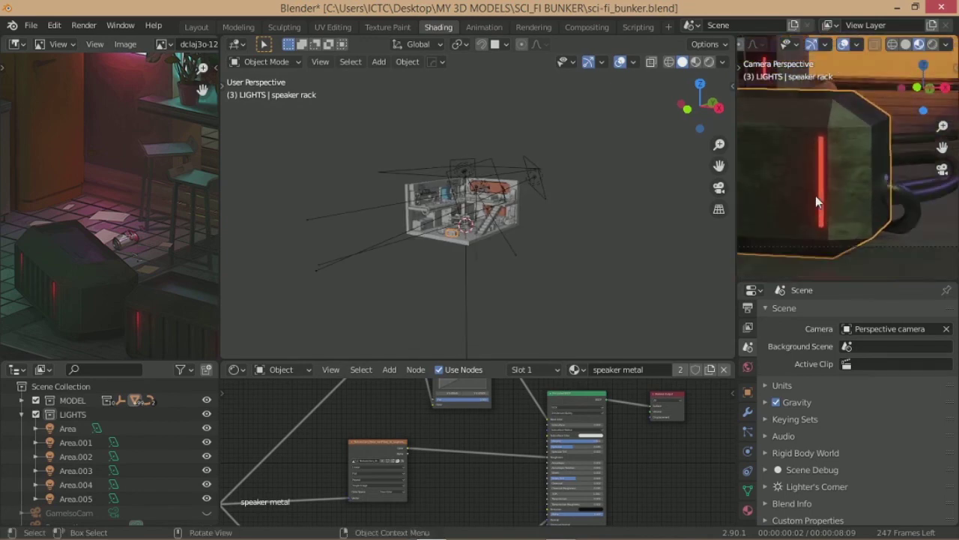
pyautogui.scroll(-2, 817, 192)
# Step: Recalculate the speaker rack's normals, then preview the bunker through the scene camera
pyautogui.scroll(-1, 824, 187)
pyautogui.press('Tab')
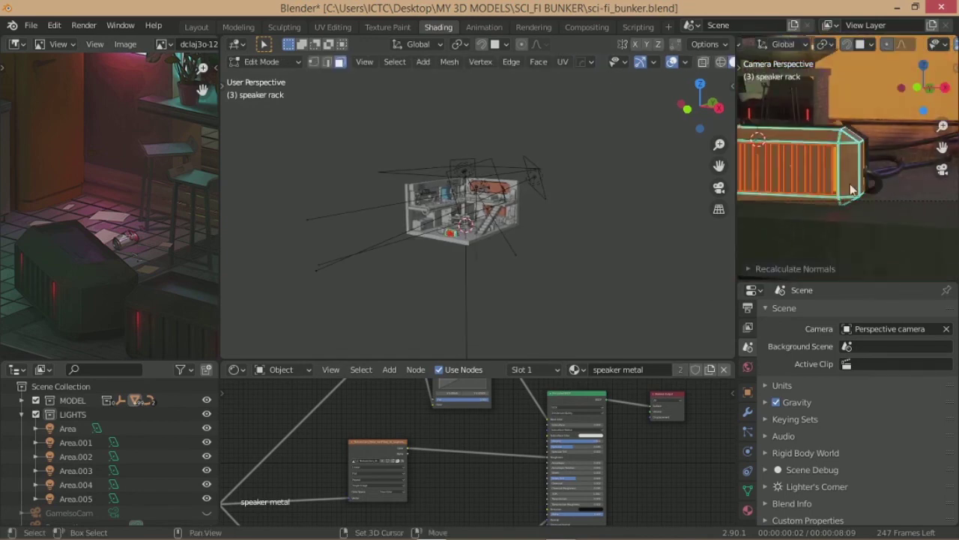
pyautogui.press('Tab')
pyautogui.moveTo(789, 248); pyautogui.dragTo(836, 194, button='middle')
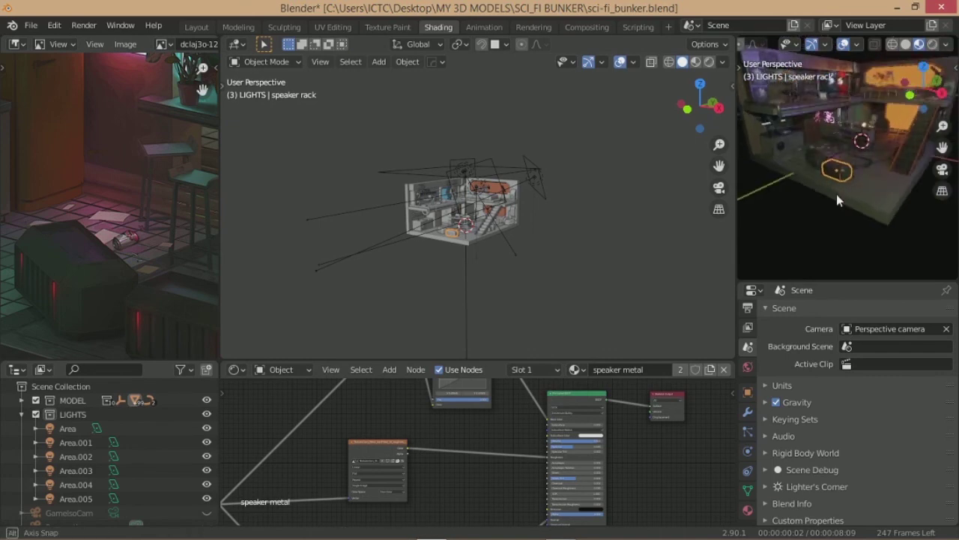
pyautogui.scroll(4, 835, 180)
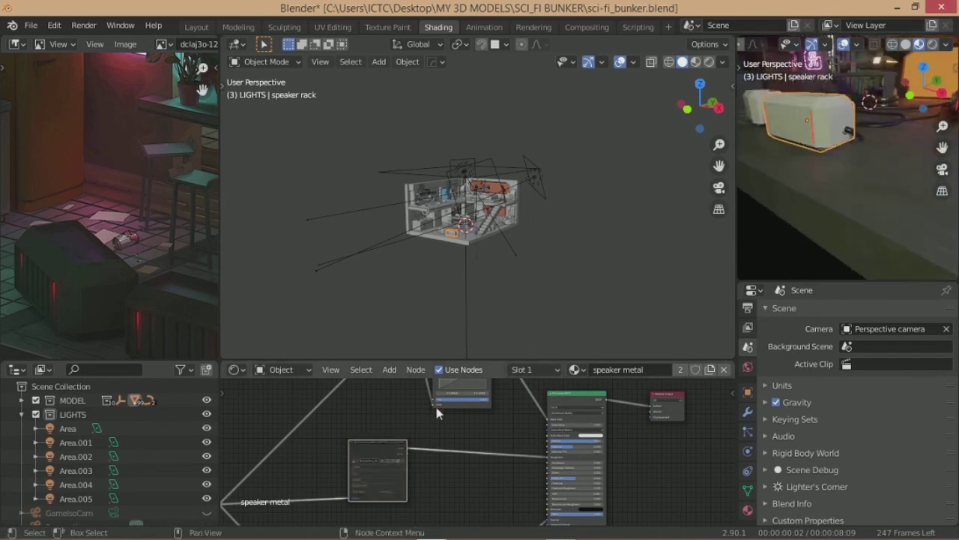
pyautogui.press('KP_0')
pyautogui.moveTo(851, 196); pyautogui.dragTo(857, 194, button='middle')
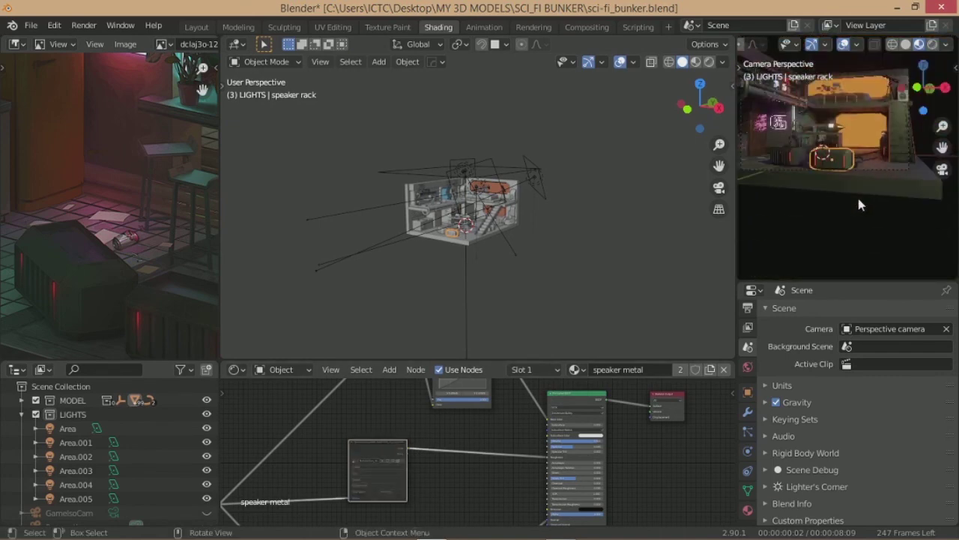
pyautogui.scroll(-3, 855, 187)
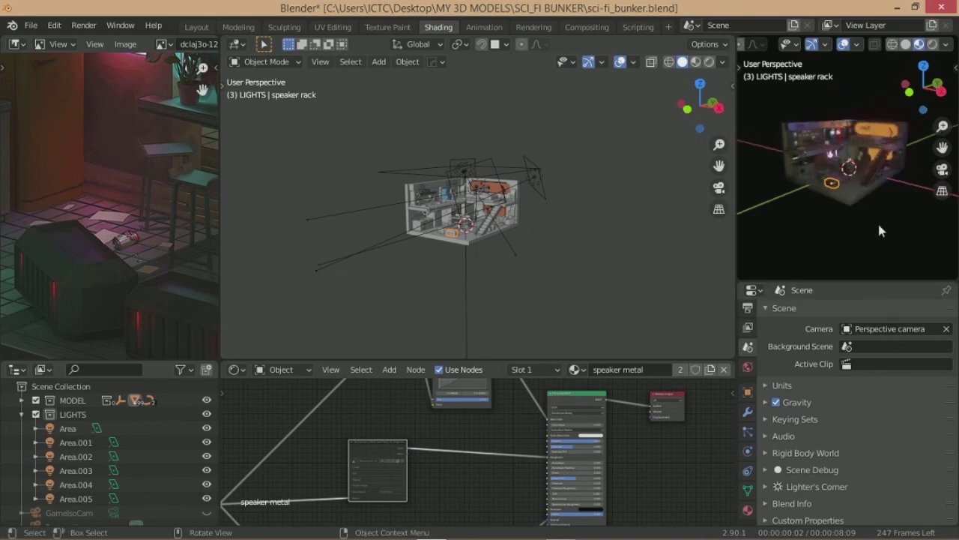
pyautogui.press('KP_0')
# Step: Make GameIsoCam the scene camera again
pyautogui.click(888, 328)
pyautogui.click(824, 348)
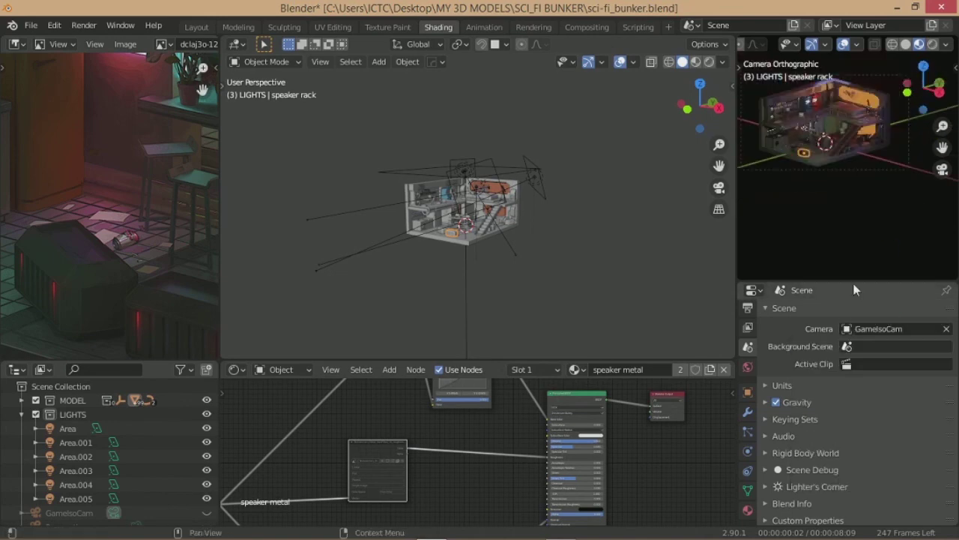
pyautogui.scroll(3, 857, 209)
pyautogui.scroll(3, 892, 162)
pyautogui.scroll(3, 893, 197)
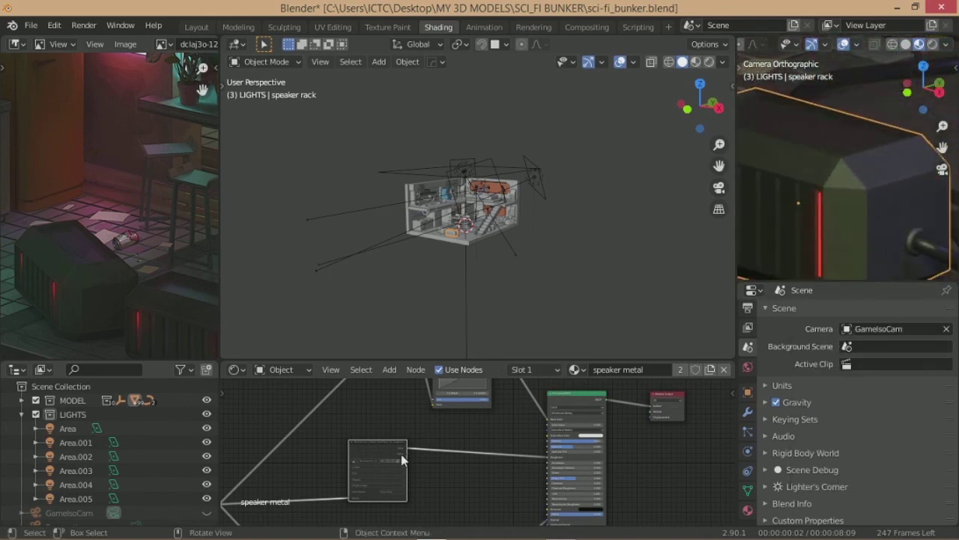
# Step: Orbit and zoom the main viewport to frame the whole bunker
pyautogui.moveTo(480, 247); pyautogui.dragTo(512, 240, button='middle')
pyautogui.scroll(1, 422, 450)
pyautogui.scroll(2, 402, 416)
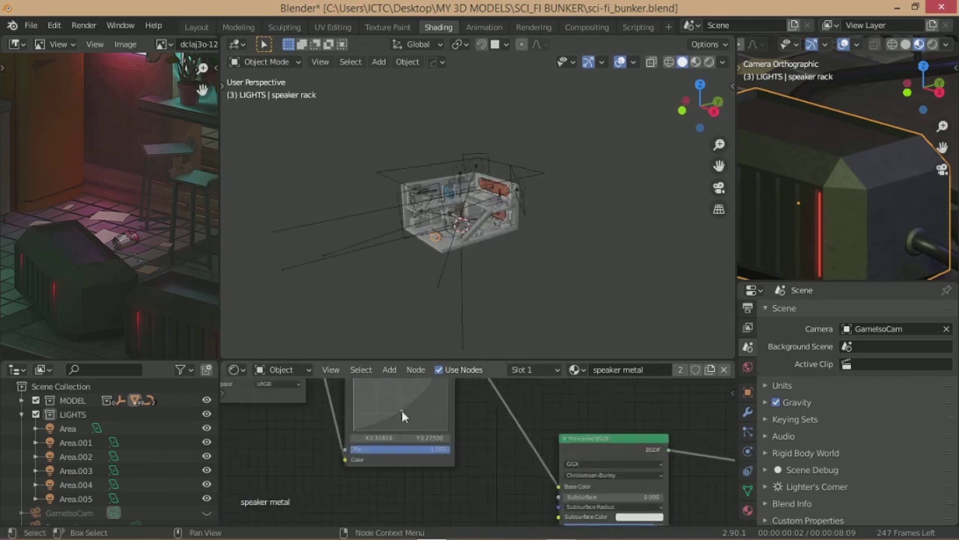
pyautogui.scroll(-2, 517, 405)
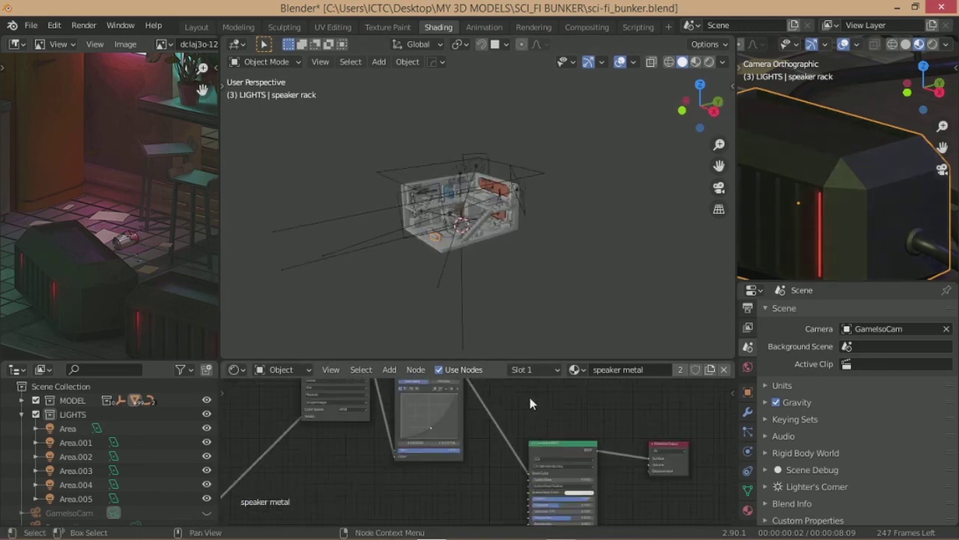
pyautogui.scroll(-1, 532, 400)
pyautogui.scroll(3, 520, 223)
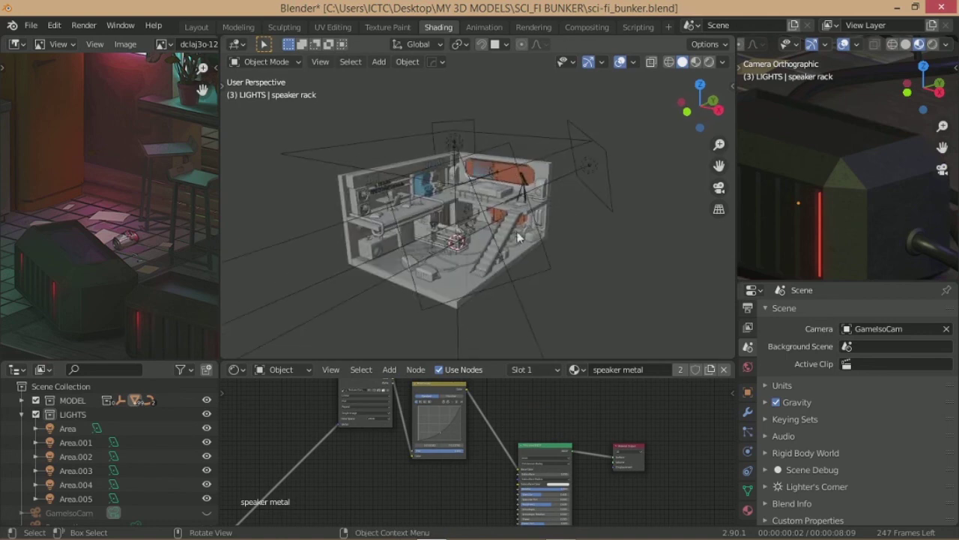
pyautogui.scroll(-3, 811, 184)
pyautogui.scroll(-3, 805, 217)
pyautogui.scroll(-1, 806, 217)
pyautogui.scroll(-3, 437, 254)
pyautogui.scroll(-2, 137, 212)
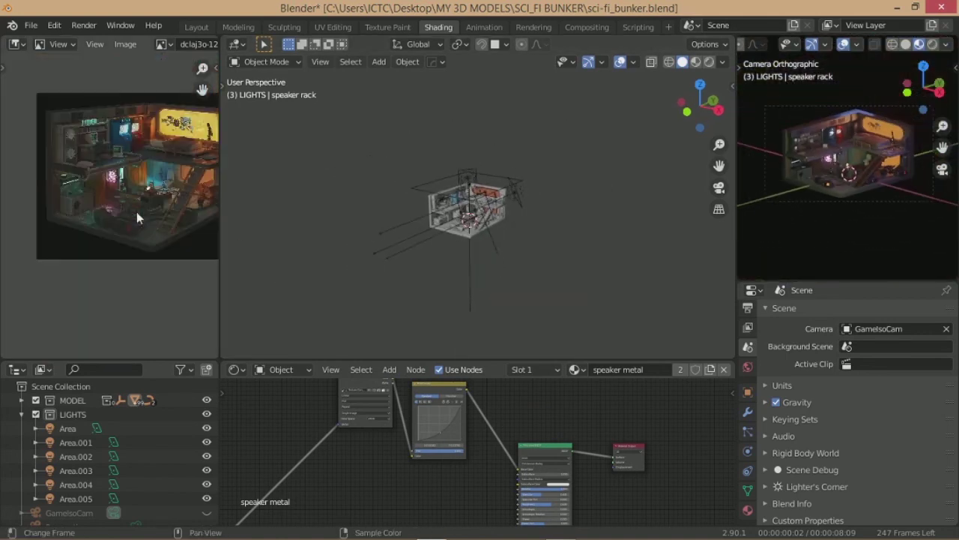
pyautogui.scroll(3, 137, 211)
pyautogui.scroll(3, 457, 209)
pyautogui.moveTo(457, 209); pyautogui.dragTo(530, 201, button='middle')
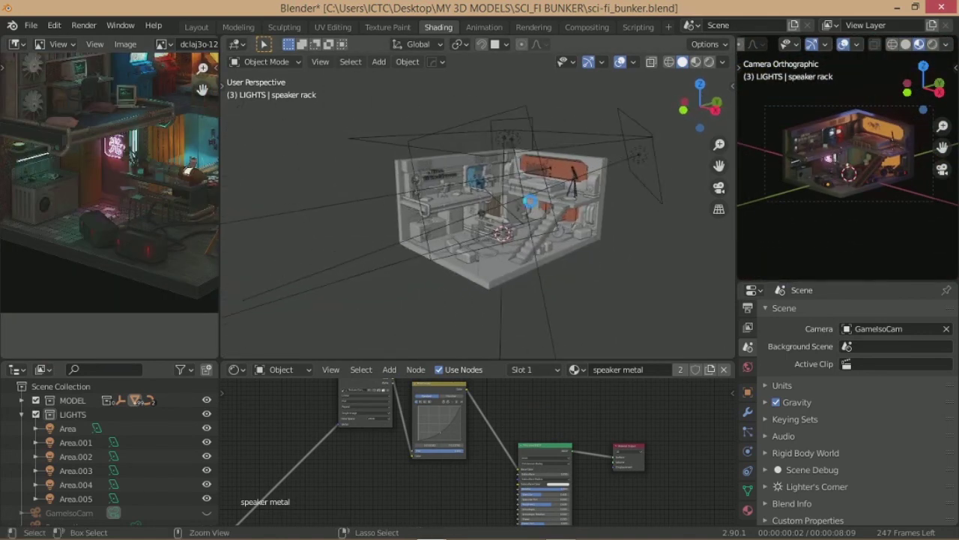